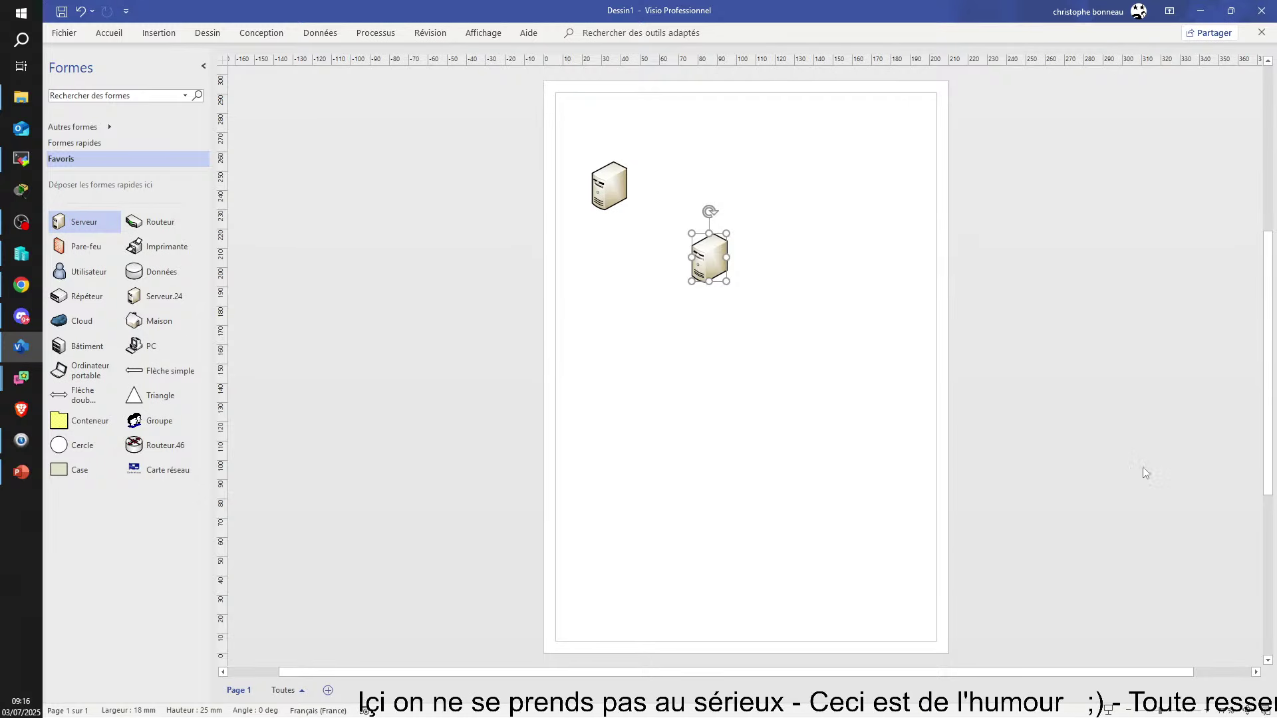
Nudge the second Serveur shape slightly down and to the right on page 1 of Dessin1
click(755, 480)
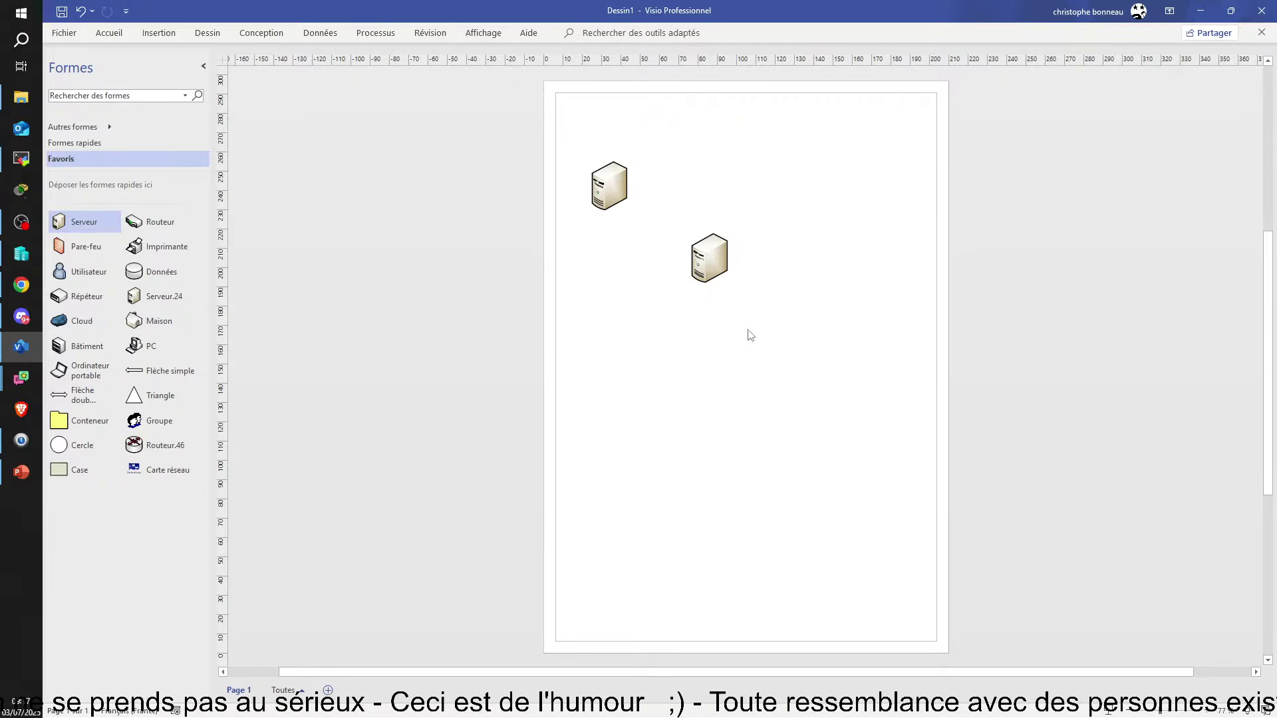
drag(709, 272, 720, 280)
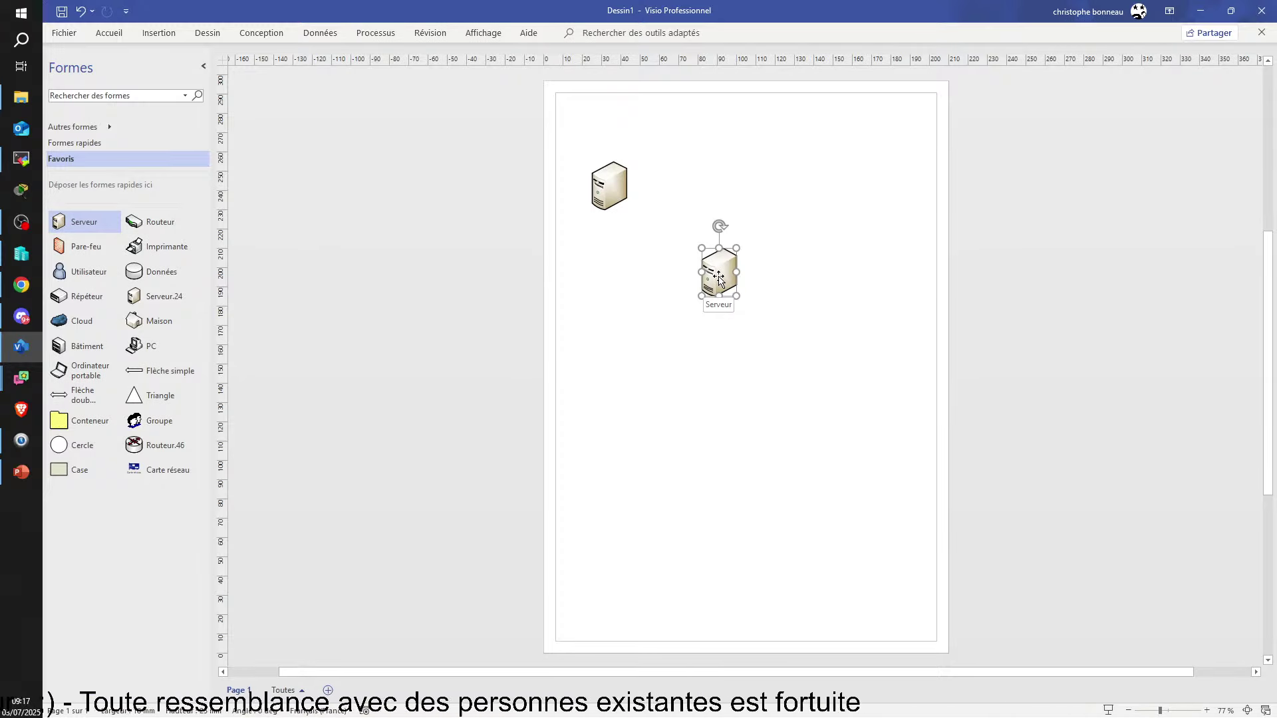
click(817, 349)
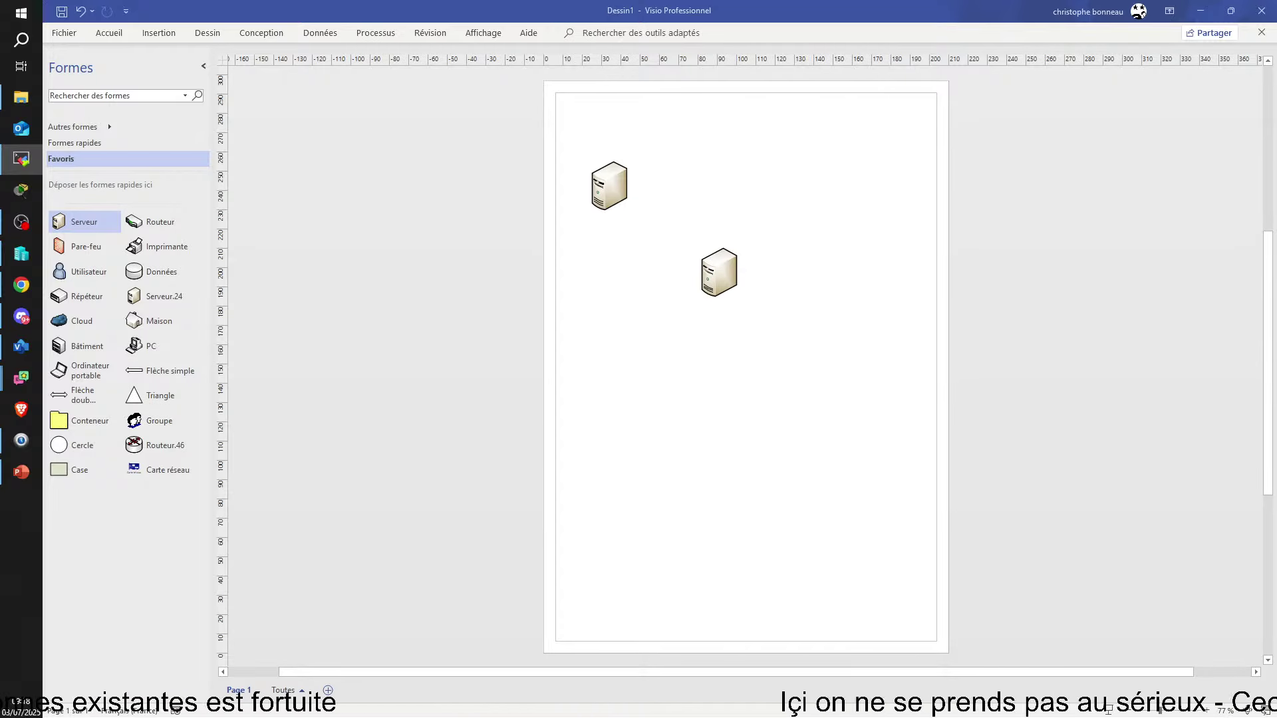
Bring up the SRVDB02 server session, maximised and repositioned
click(21, 158)
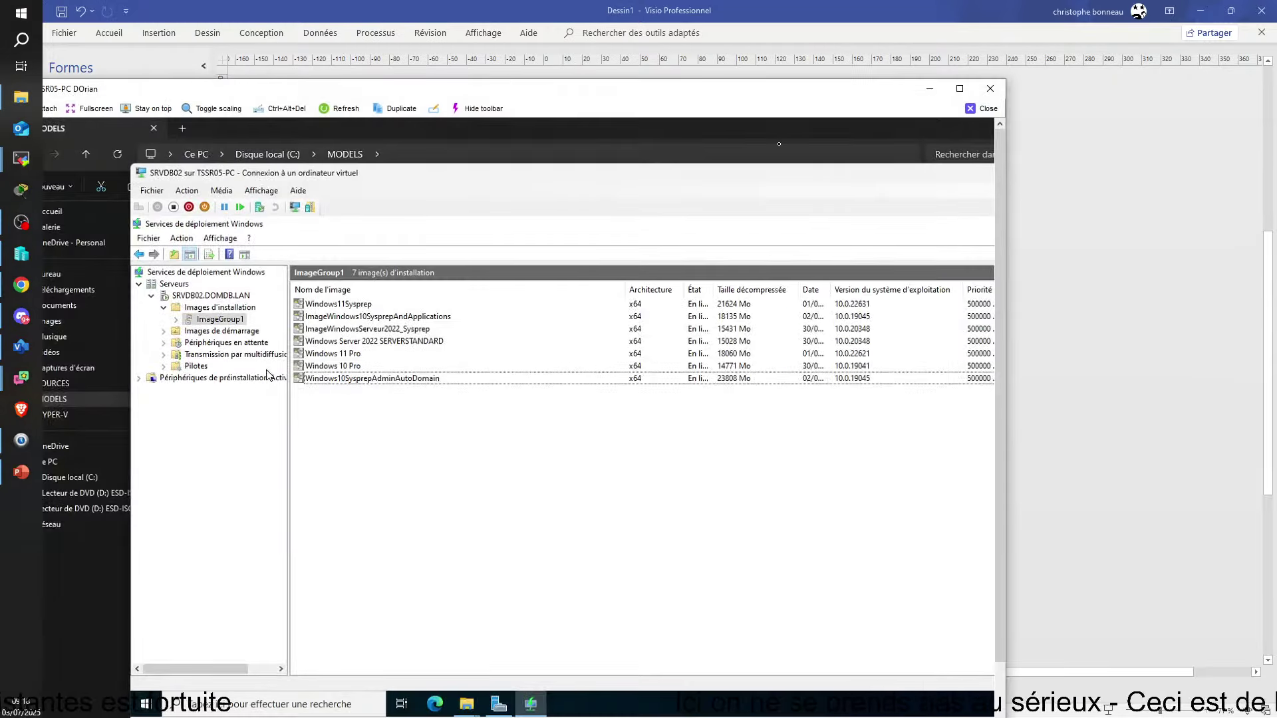
click(960, 88)
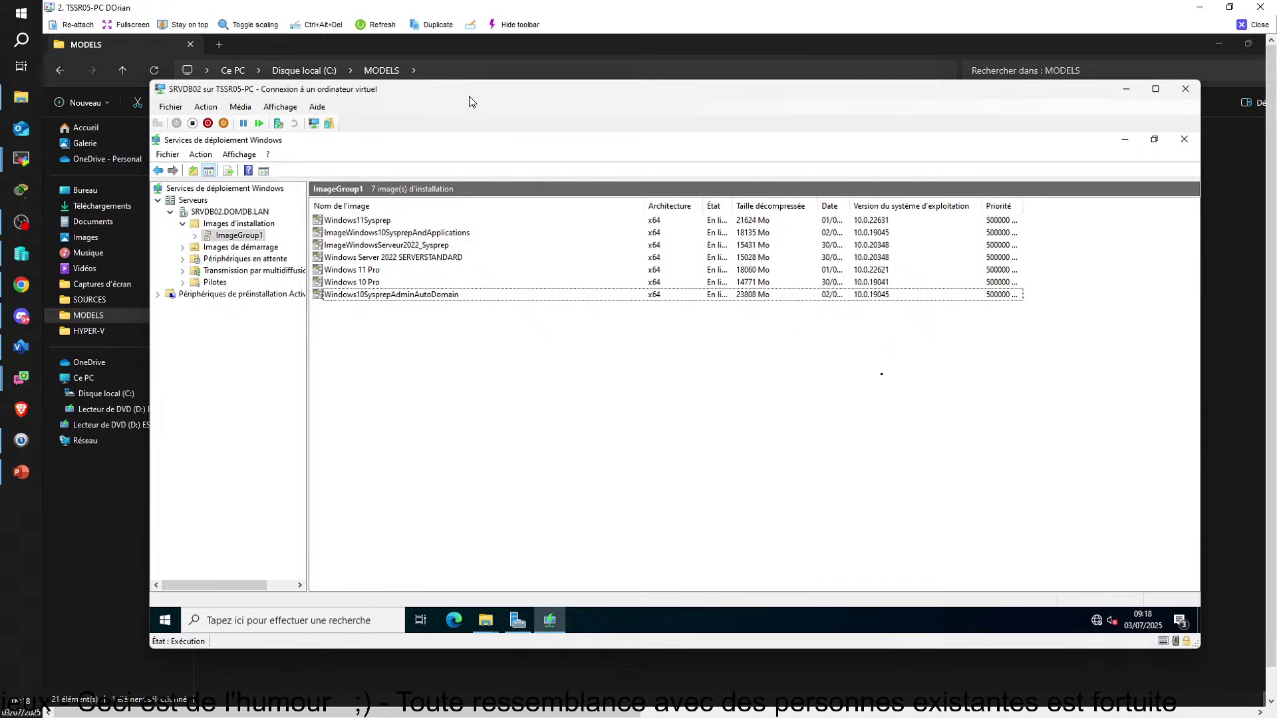
drag(469, 96, 592, 85)
Paste the copied MDT folder onto the server's Nouveau nom (D:) drive
mouse_move(607, 615)
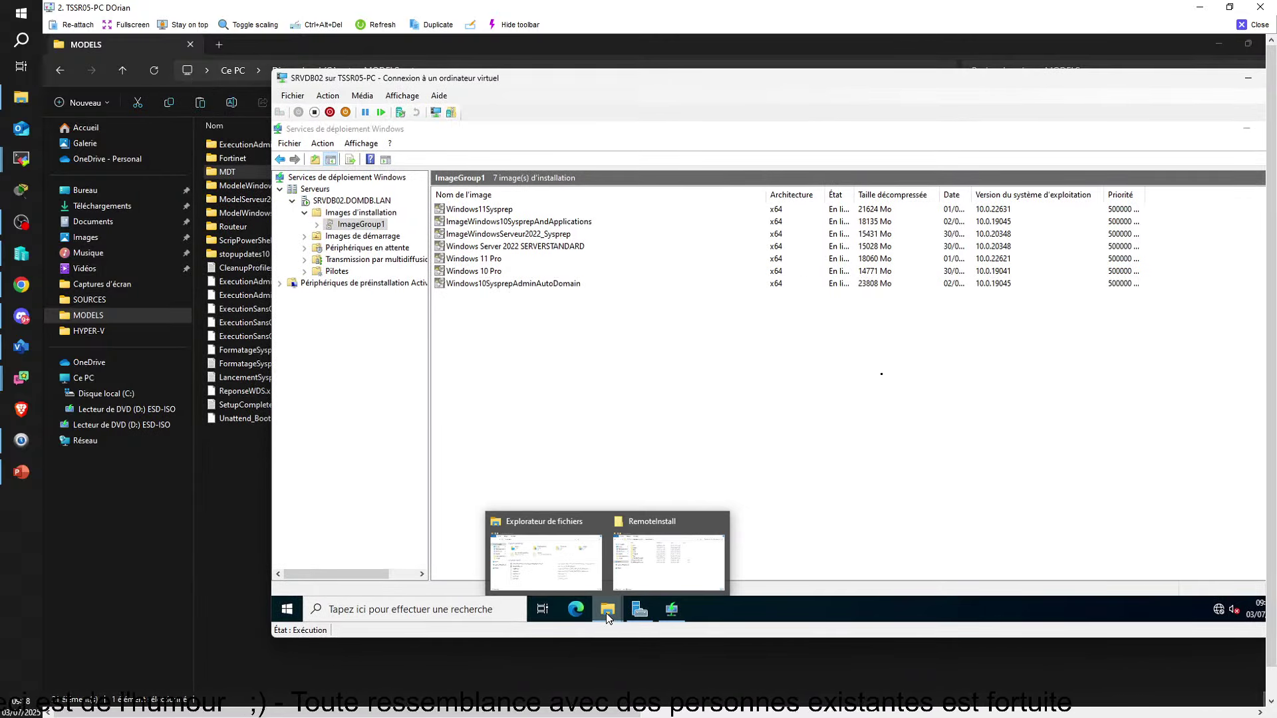
click(591, 572)
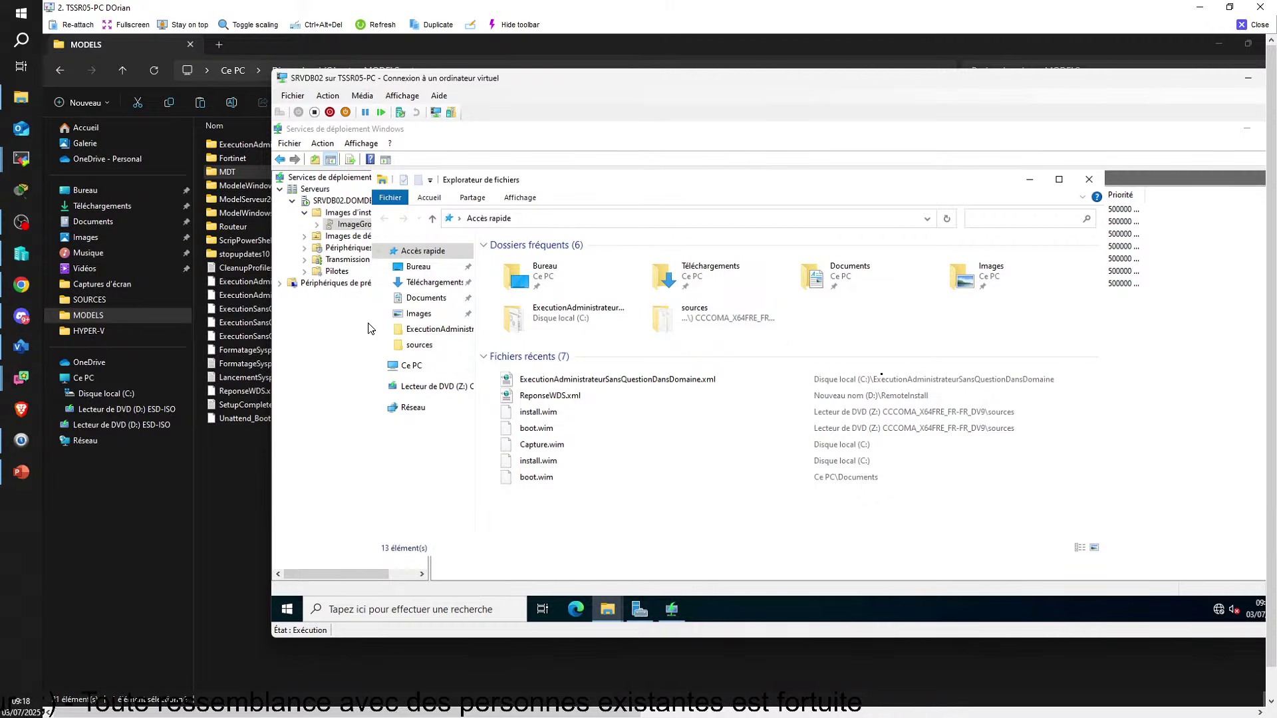
click(408, 366)
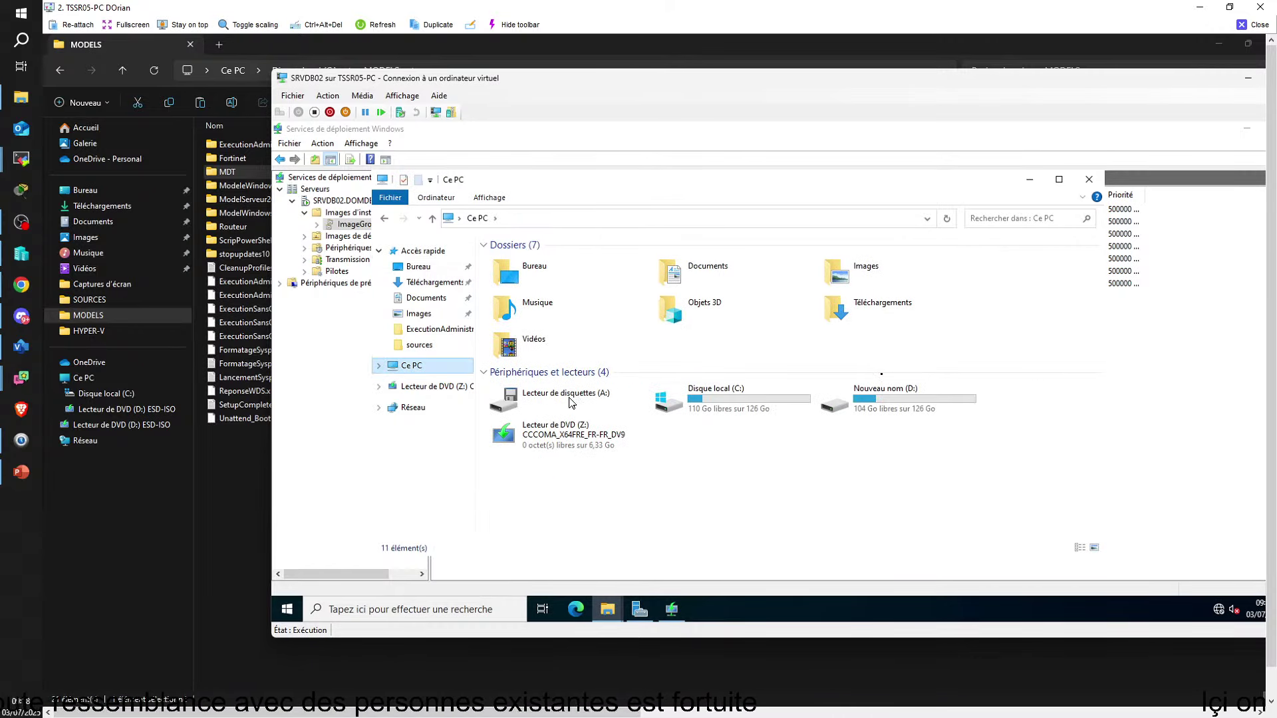
double_click(927, 405)
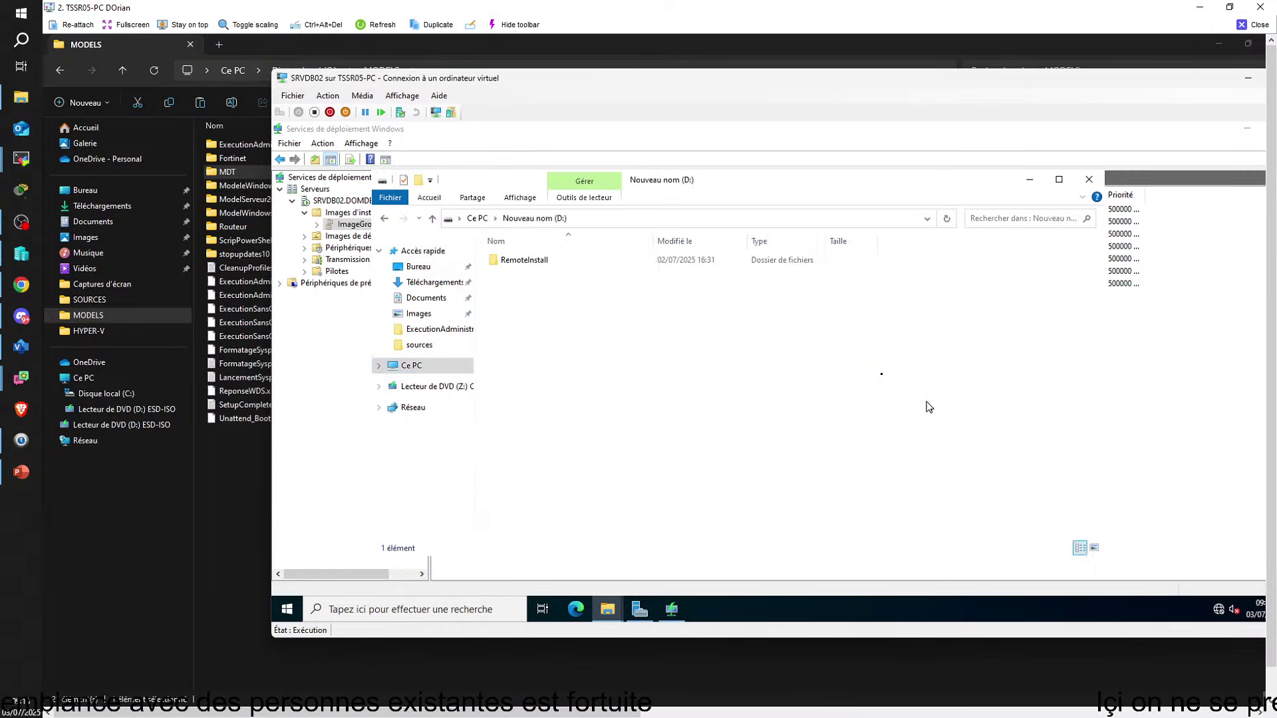
right_click(522, 286)
click(553, 374)
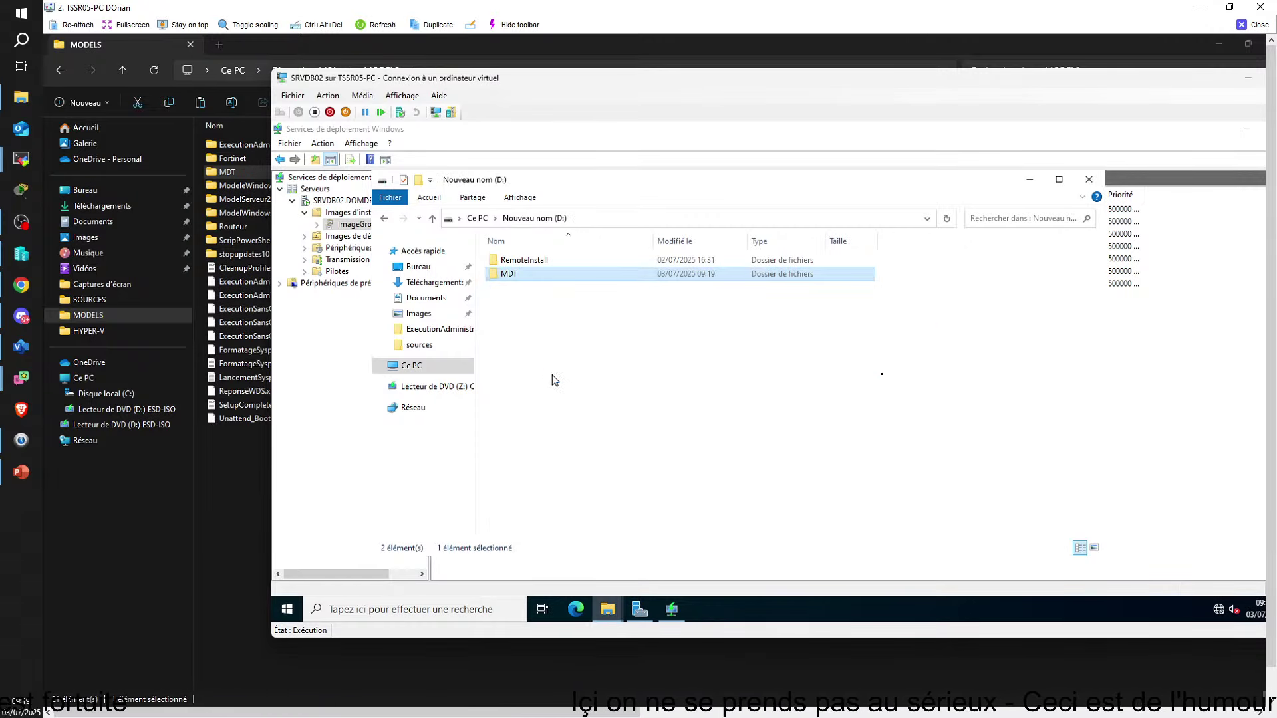
Copy the ADK WINDOWS 10 2004 folder from the host's SOURCES folder
mouse_move(267, 711)
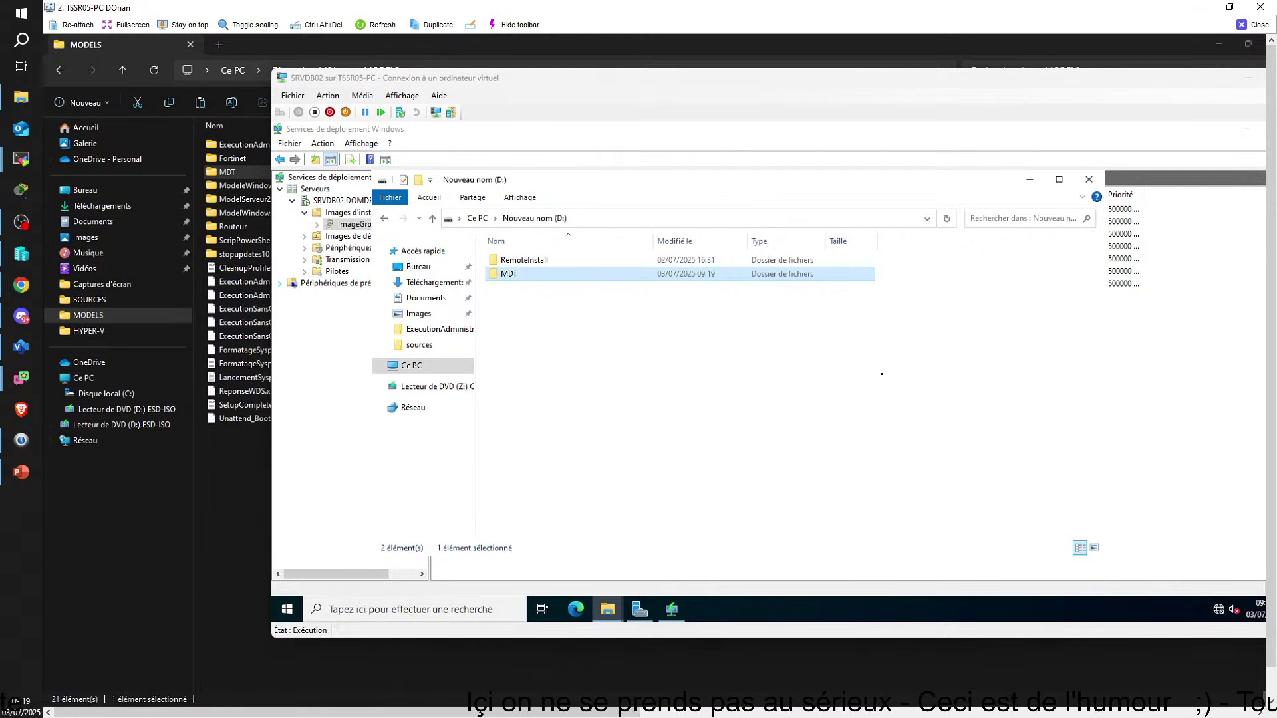
click(217, 660)
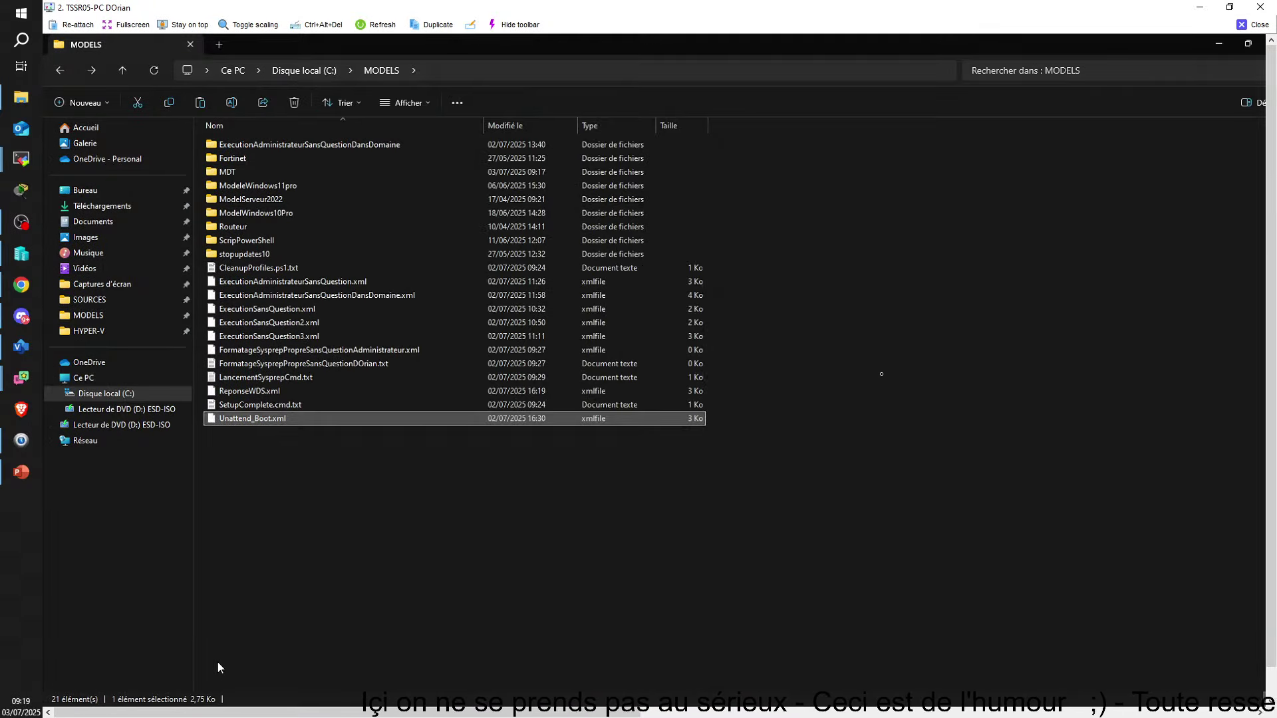
click(61, 70)
click(62, 70)
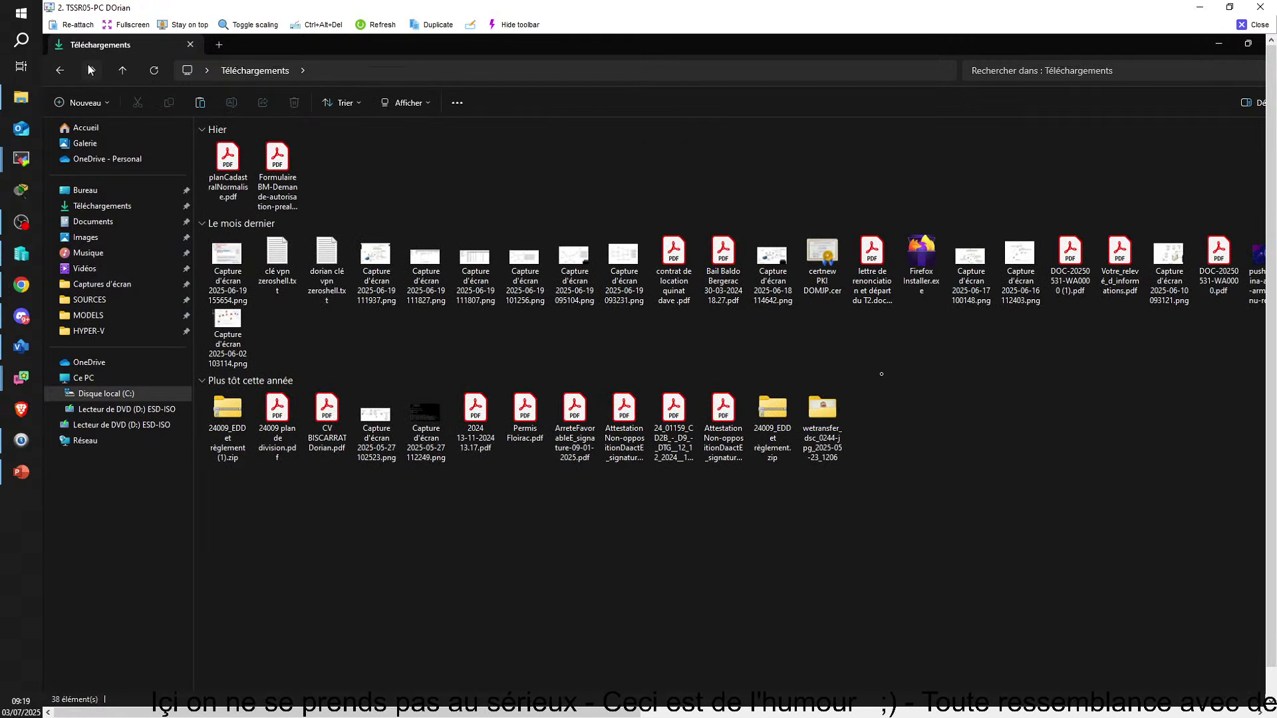
click(89, 67)
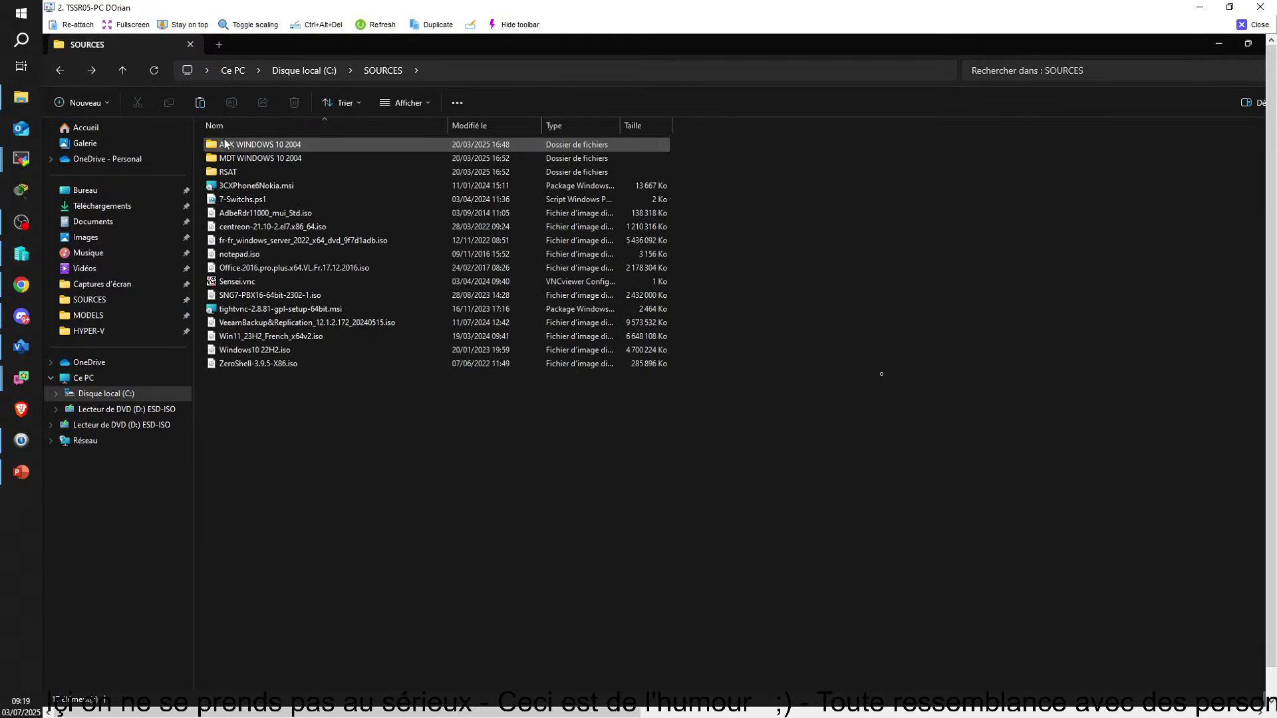
click(227, 146)
right_click(227, 146)
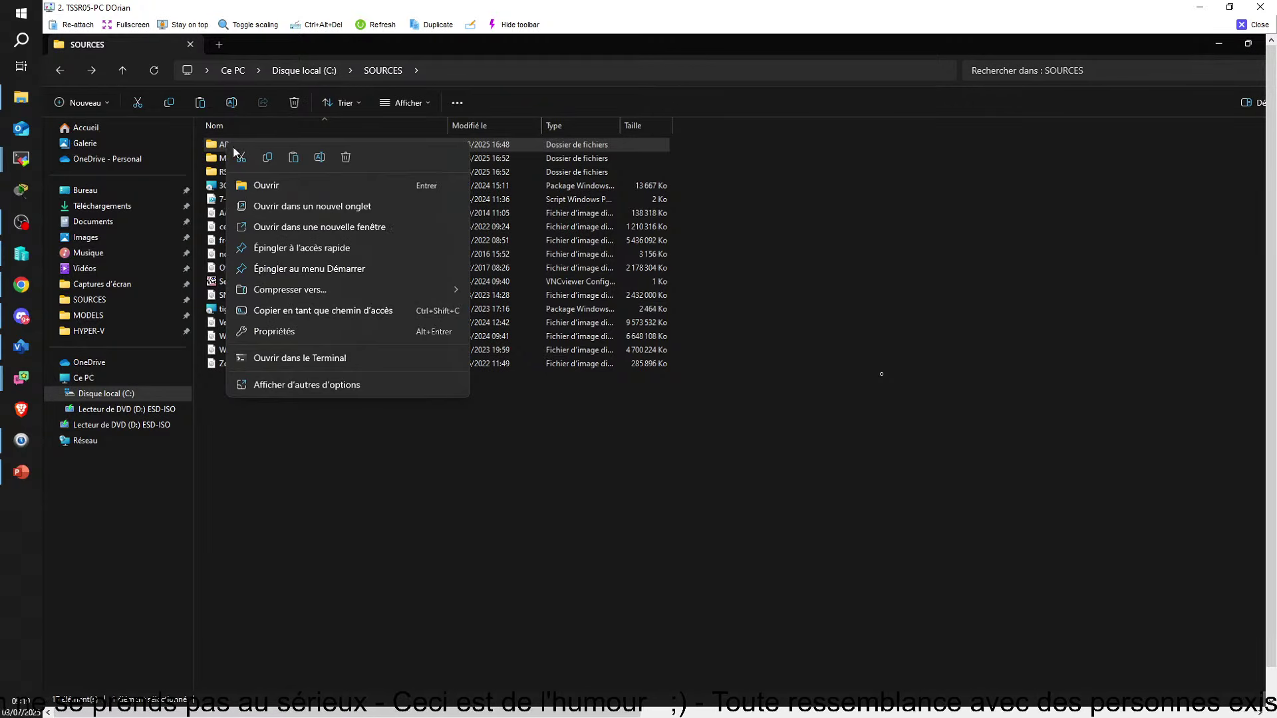
click(269, 163)
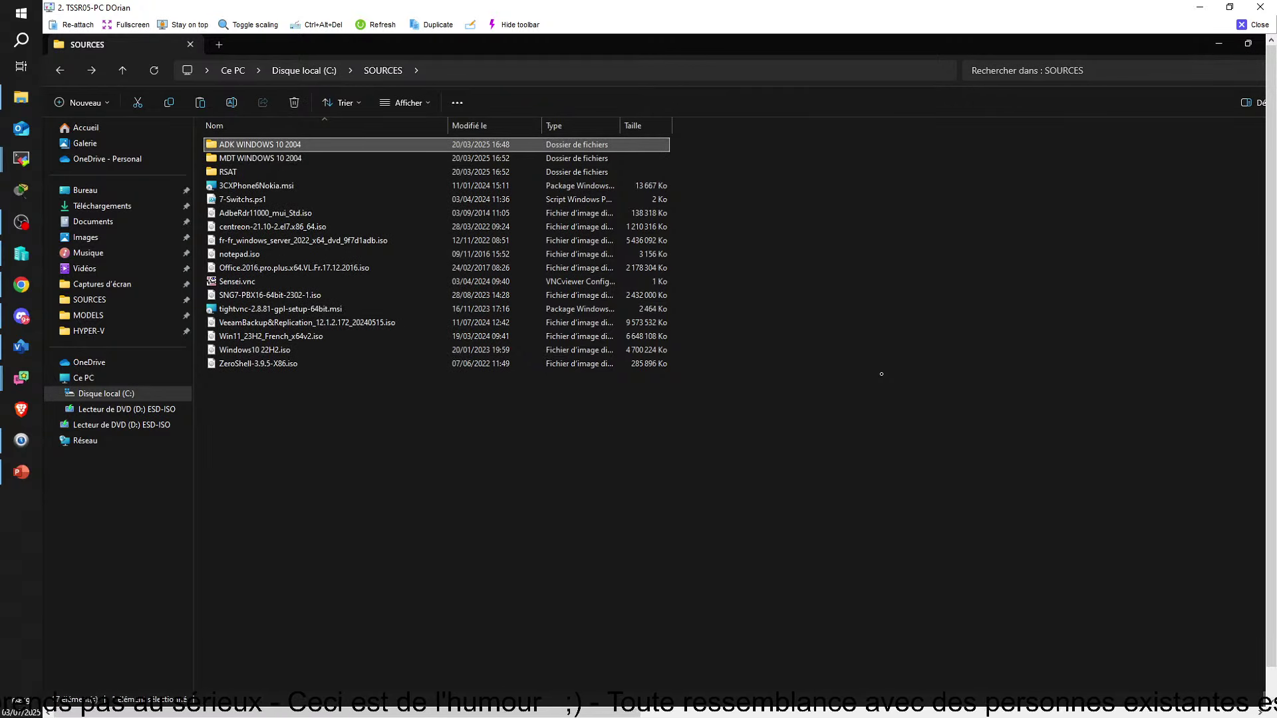
Paste the ADK WINDOWS 10 2004 folder into the SRVDB02 server's D: drive
click(467, 706)
click(389, 662)
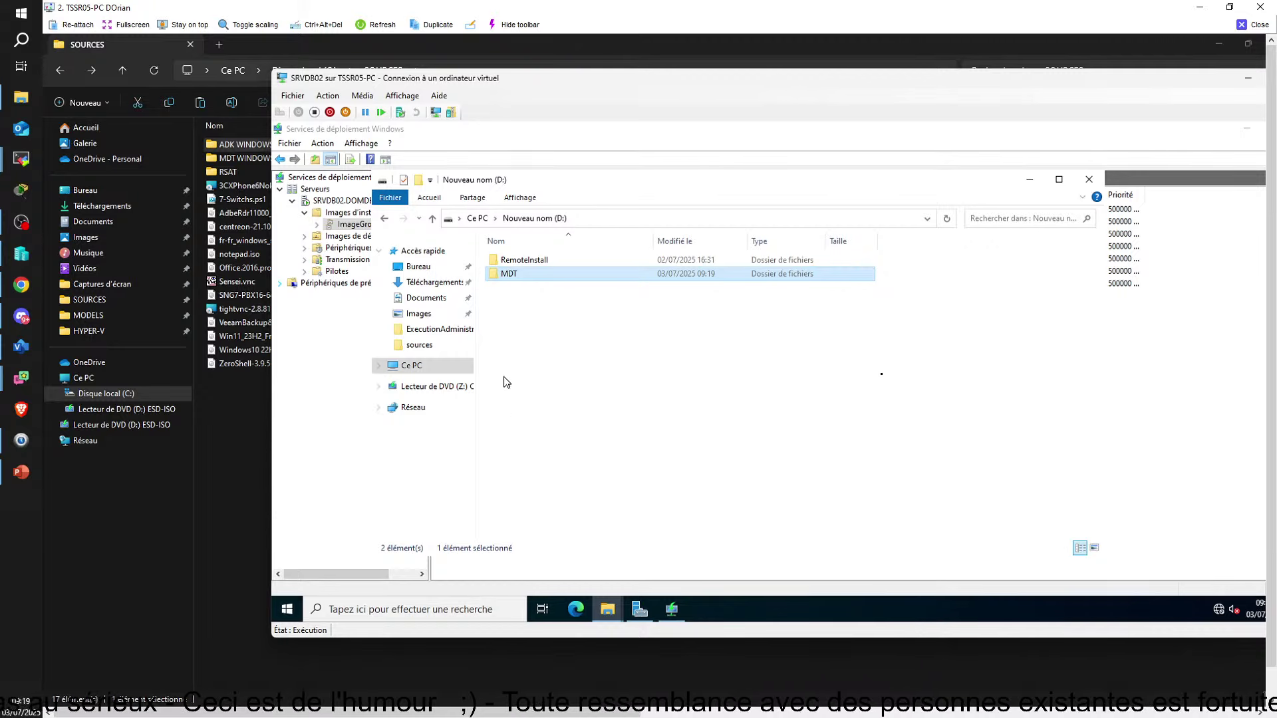
right_click(505, 305)
click(537, 391)
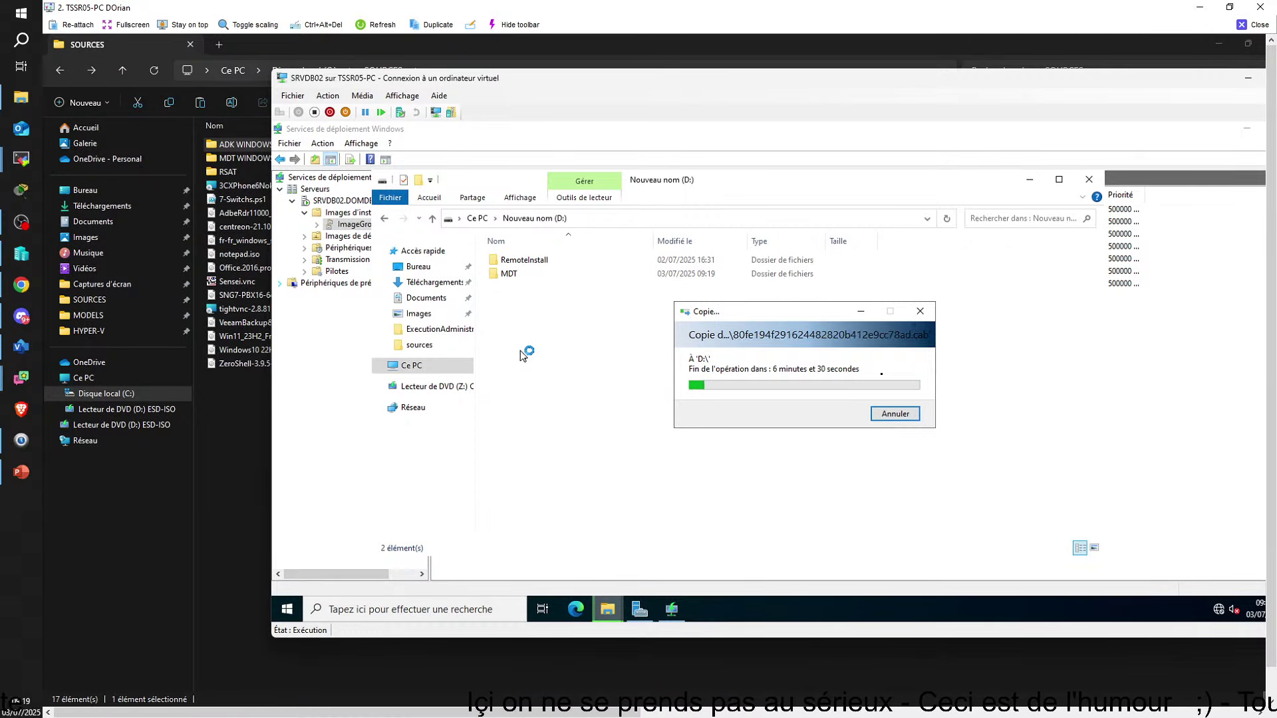
Watch the ADK folder copy finish, leaving RemoteInstall, MDT and ADK WINDOWS 10 2004 on D:
click(229, 146)
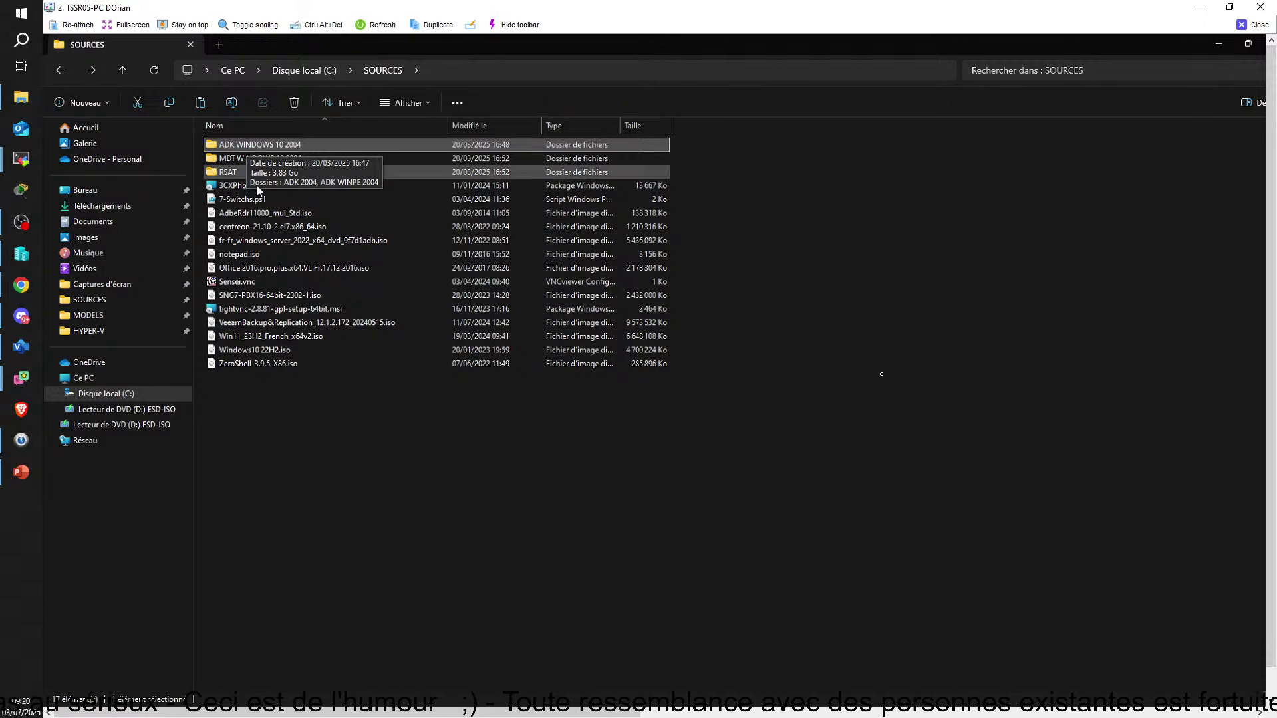
mouse_move(468, 712)
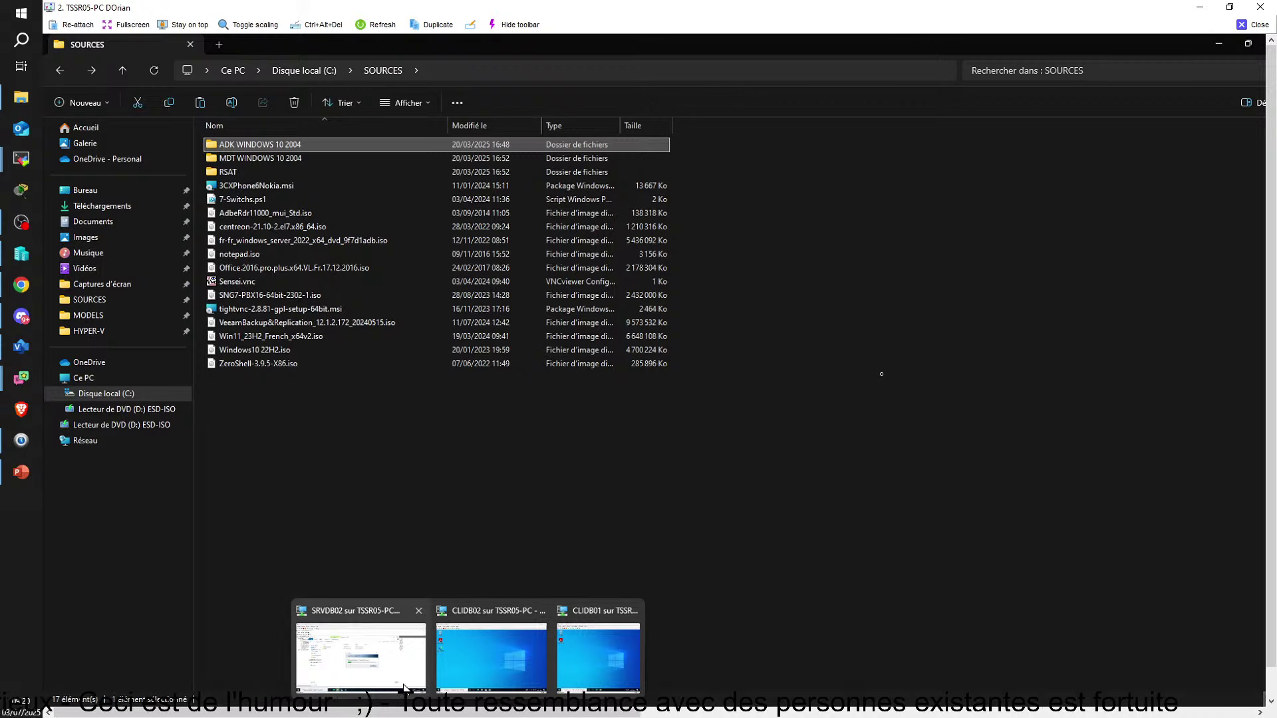
click(361, 655)
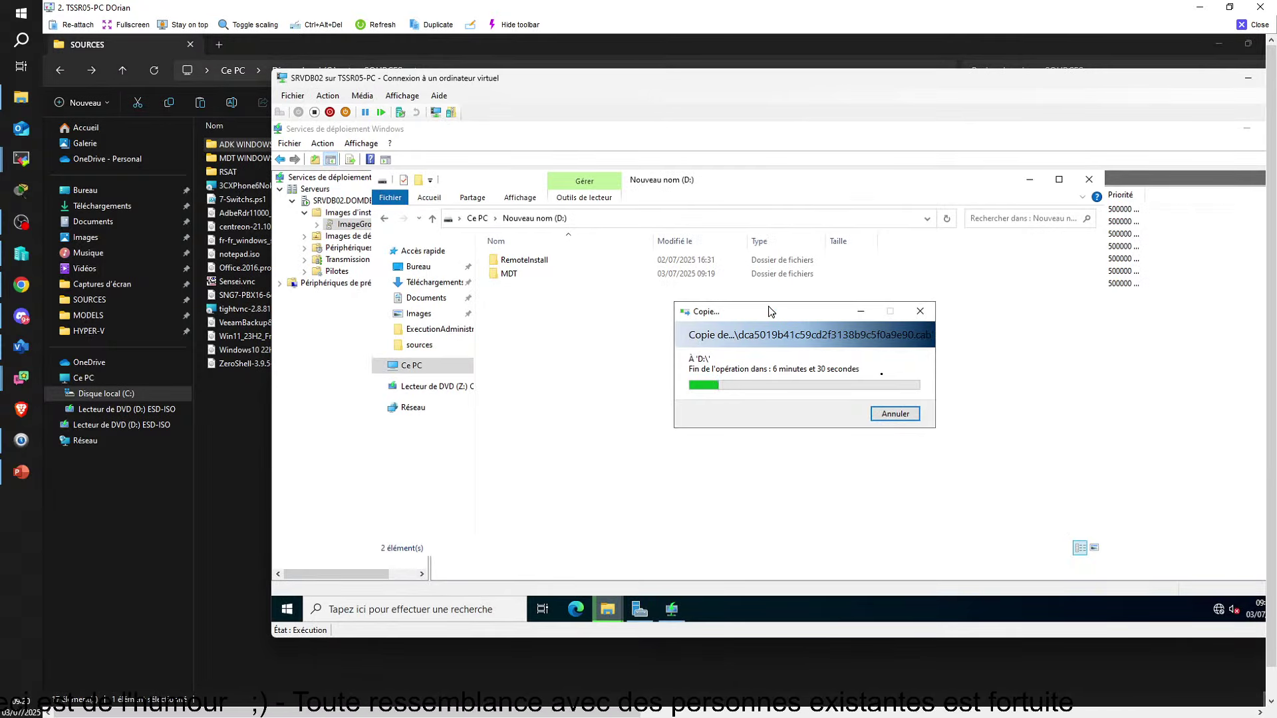
drag(770, 312, 744, 237)
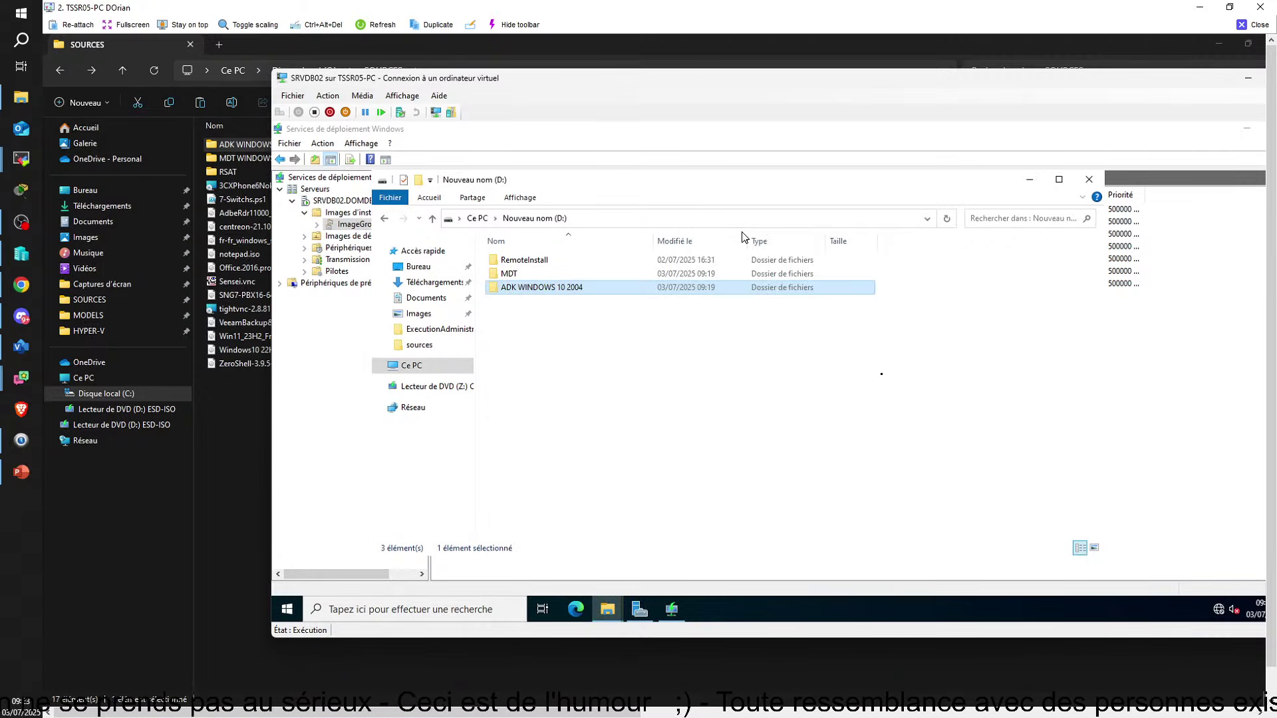
Launch adksetup.exe from D:\ADK WINDOWS 10 2004\ADK 2004 inside the server
click(634, 368)
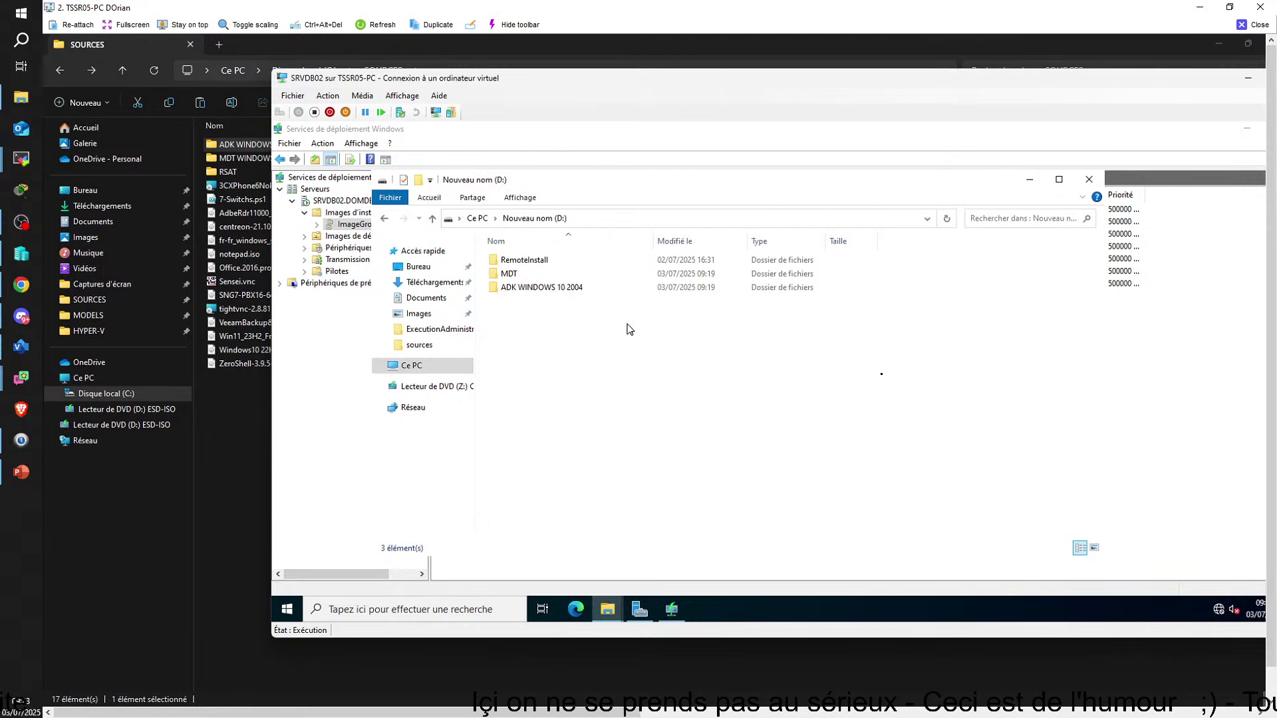
click(389, 193)
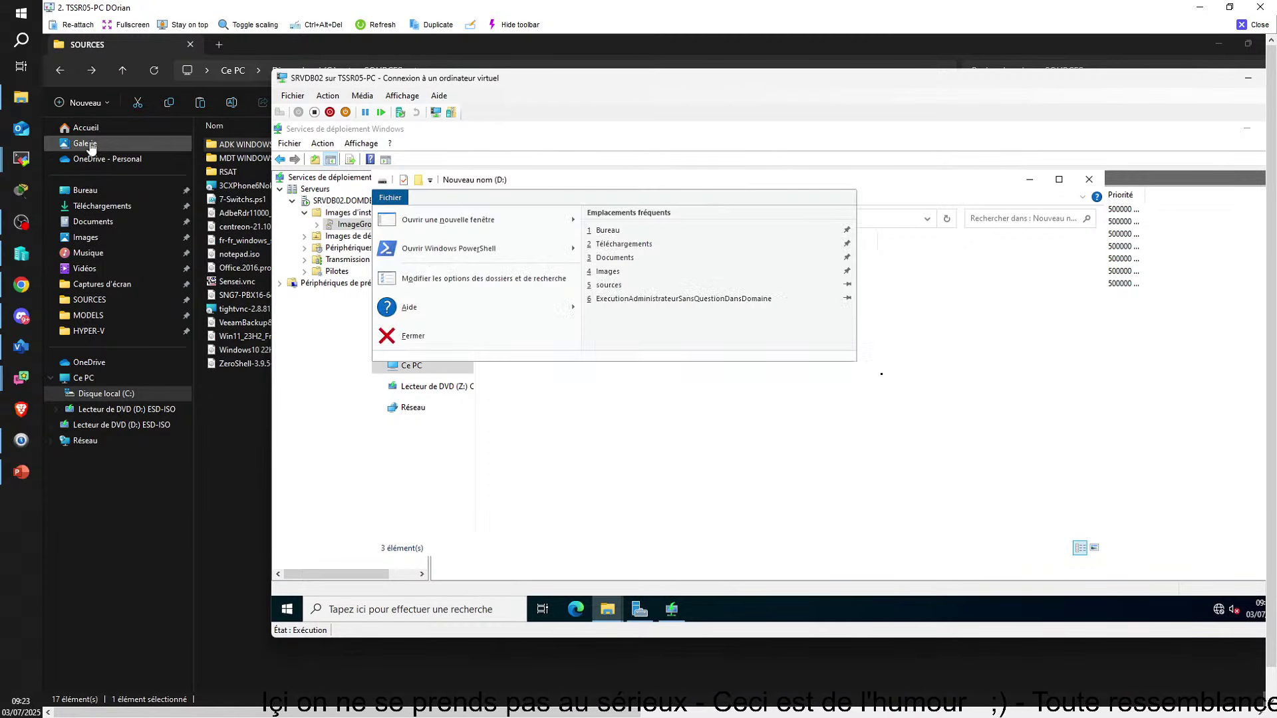
click(737, 451)
double_click(523, 290)
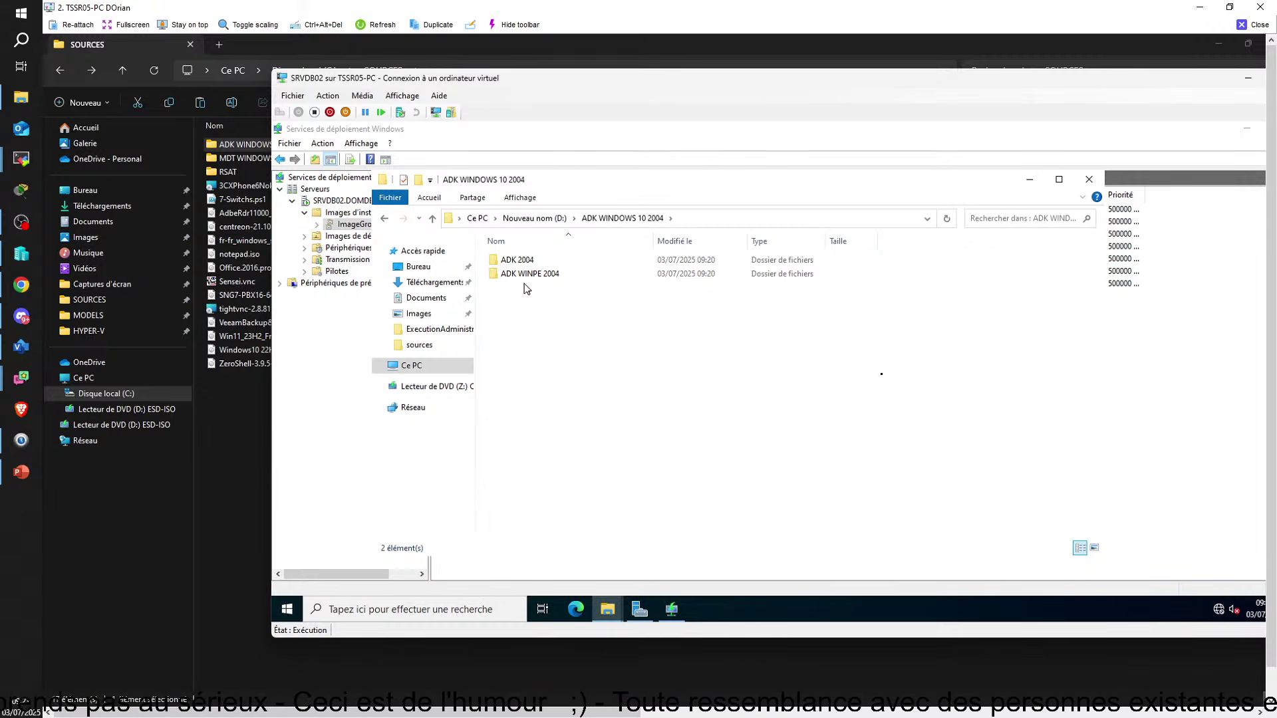
double_click(523, 261)
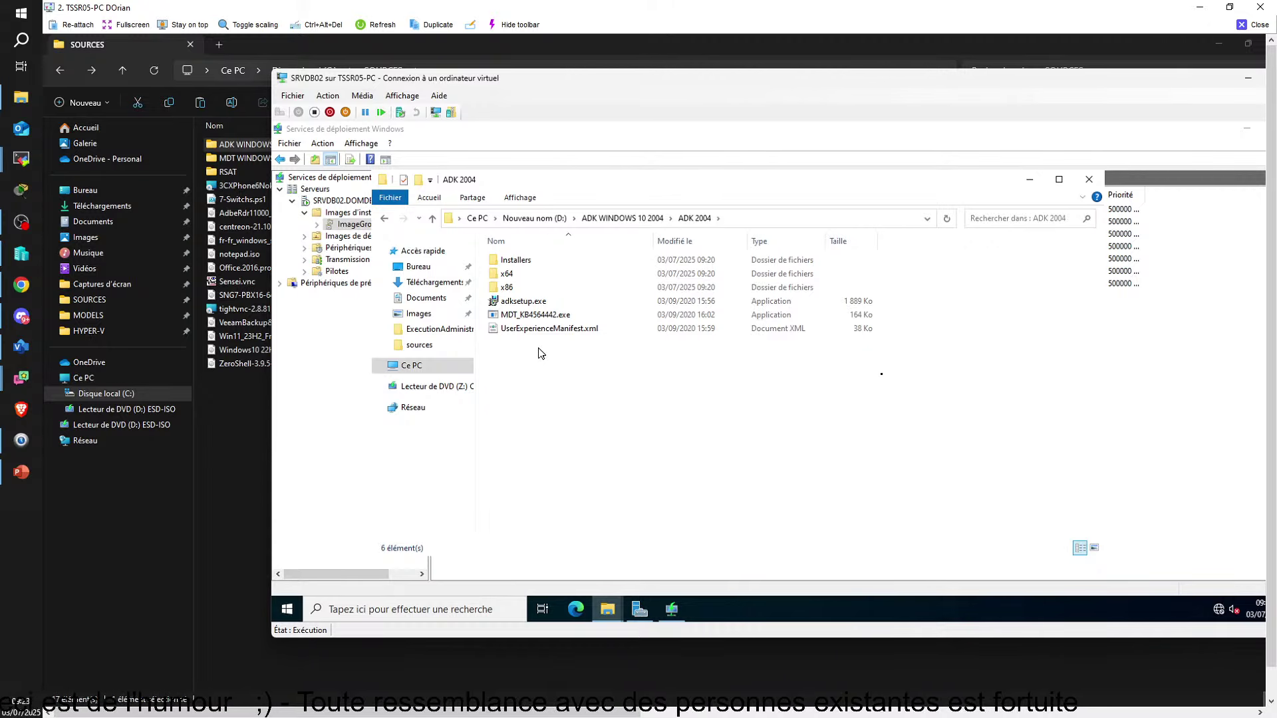
double_click(525, 303)
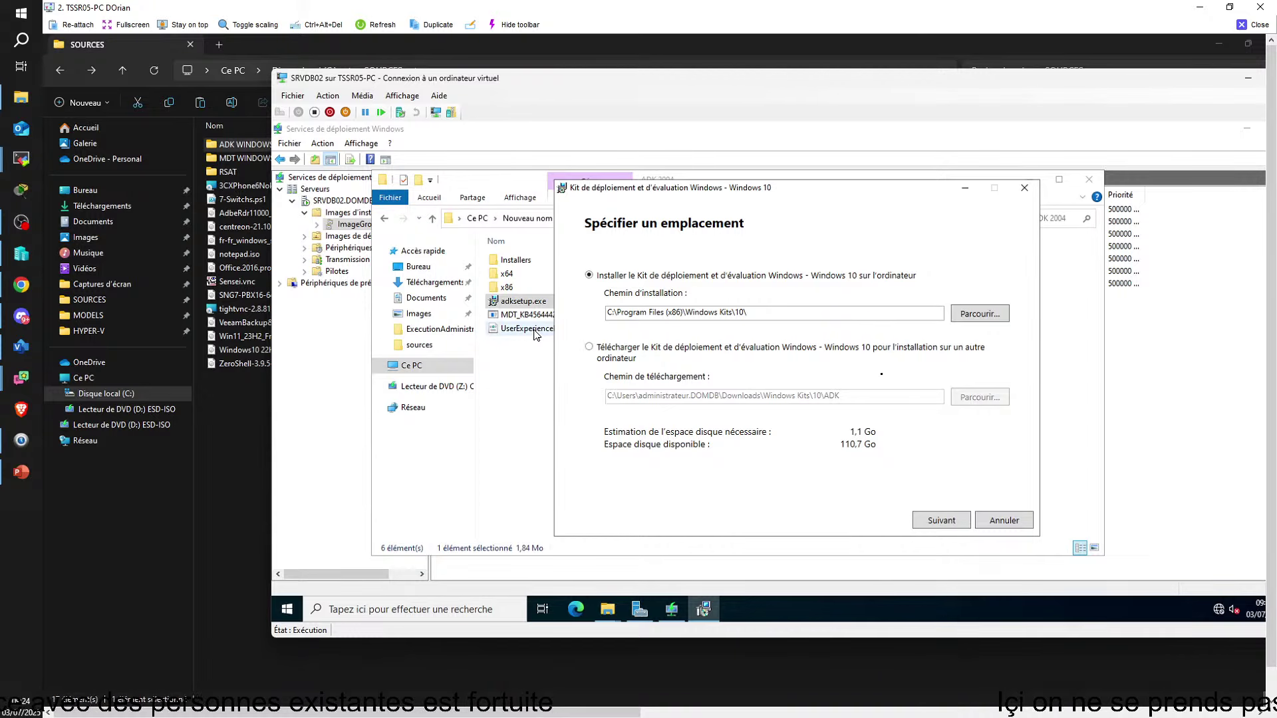
Snip the ADK install-location page with Win+Shift+S, then close the capture editor
key(super+shift+s)
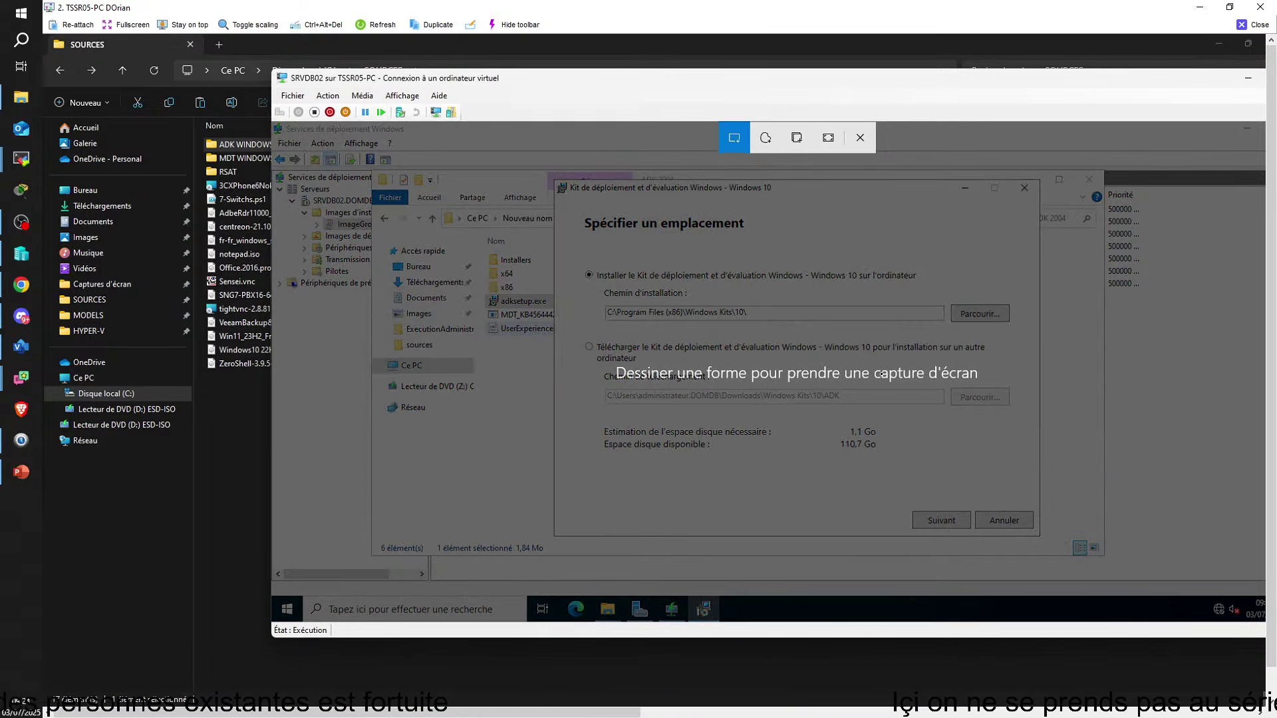
key(Escape)
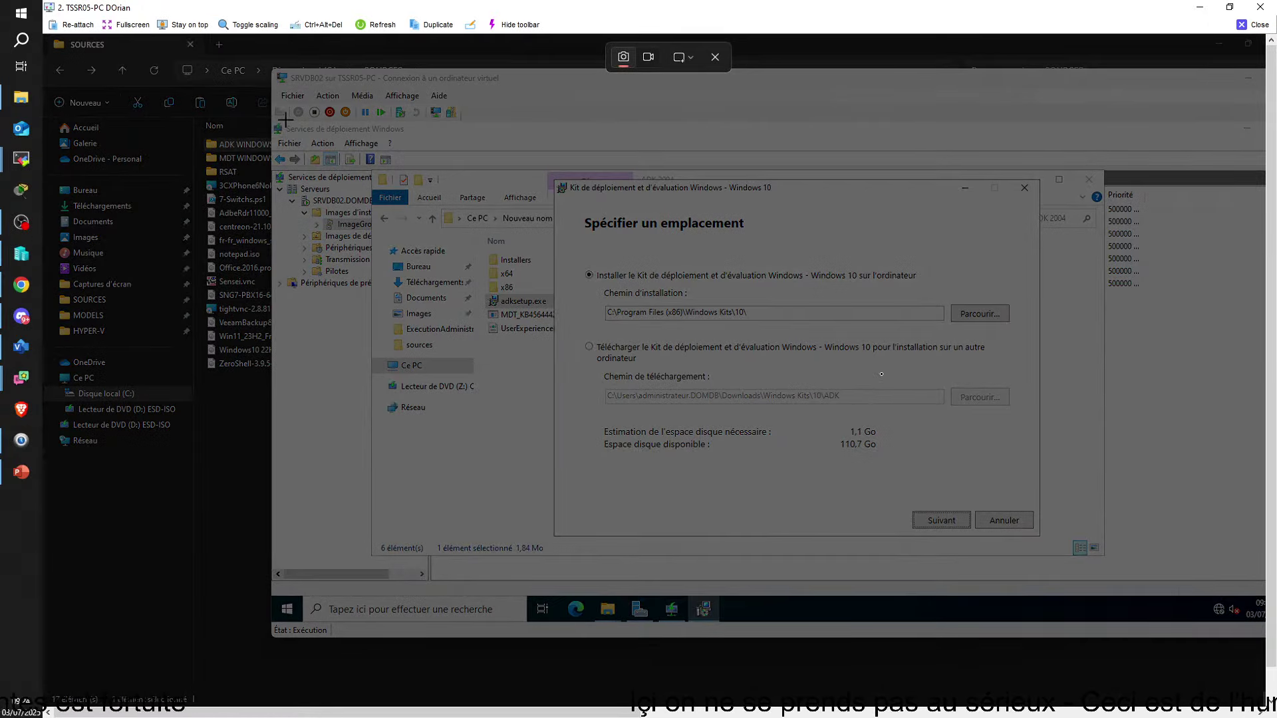
drag(283, 117, 1087, 561)
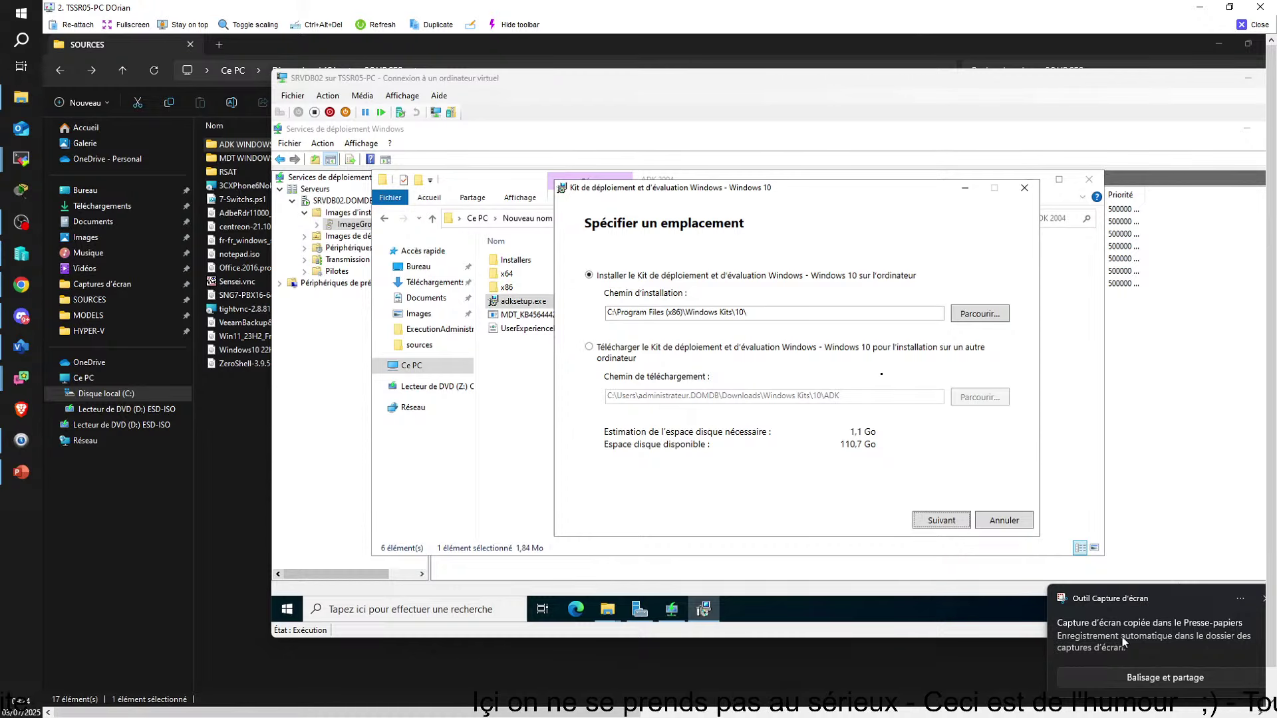
click(1115, 617)
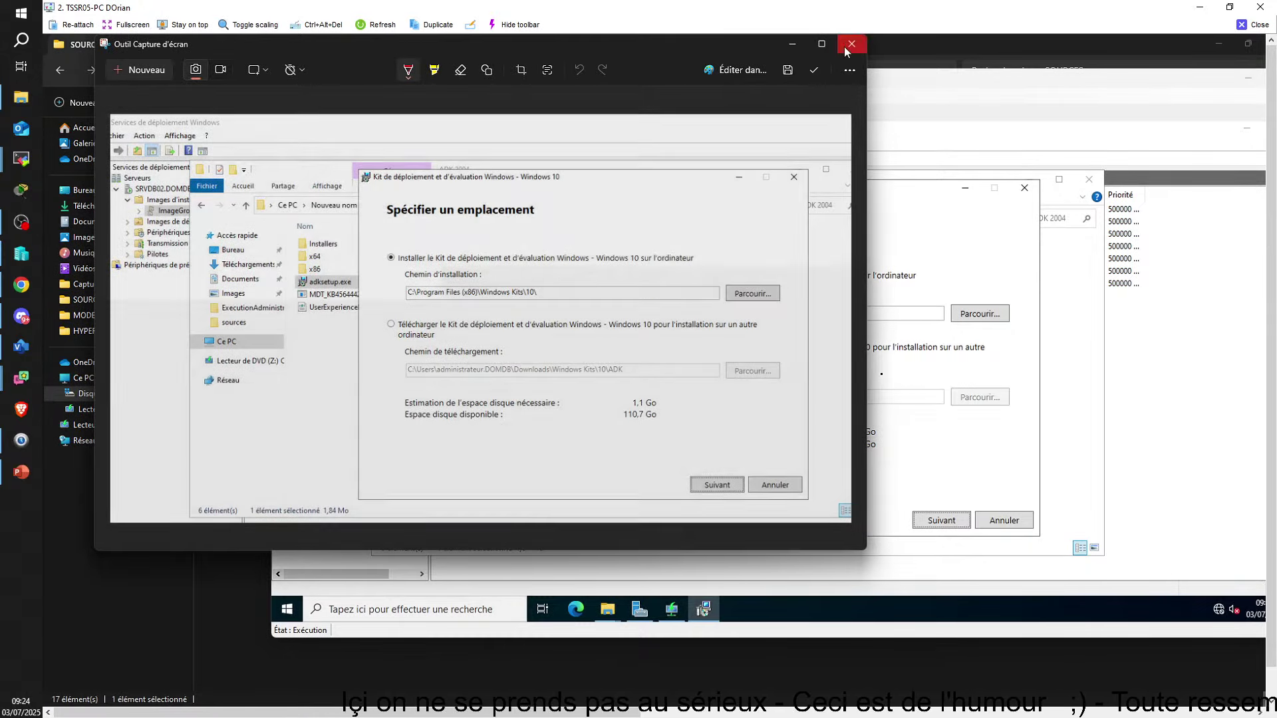
click(851, 44)
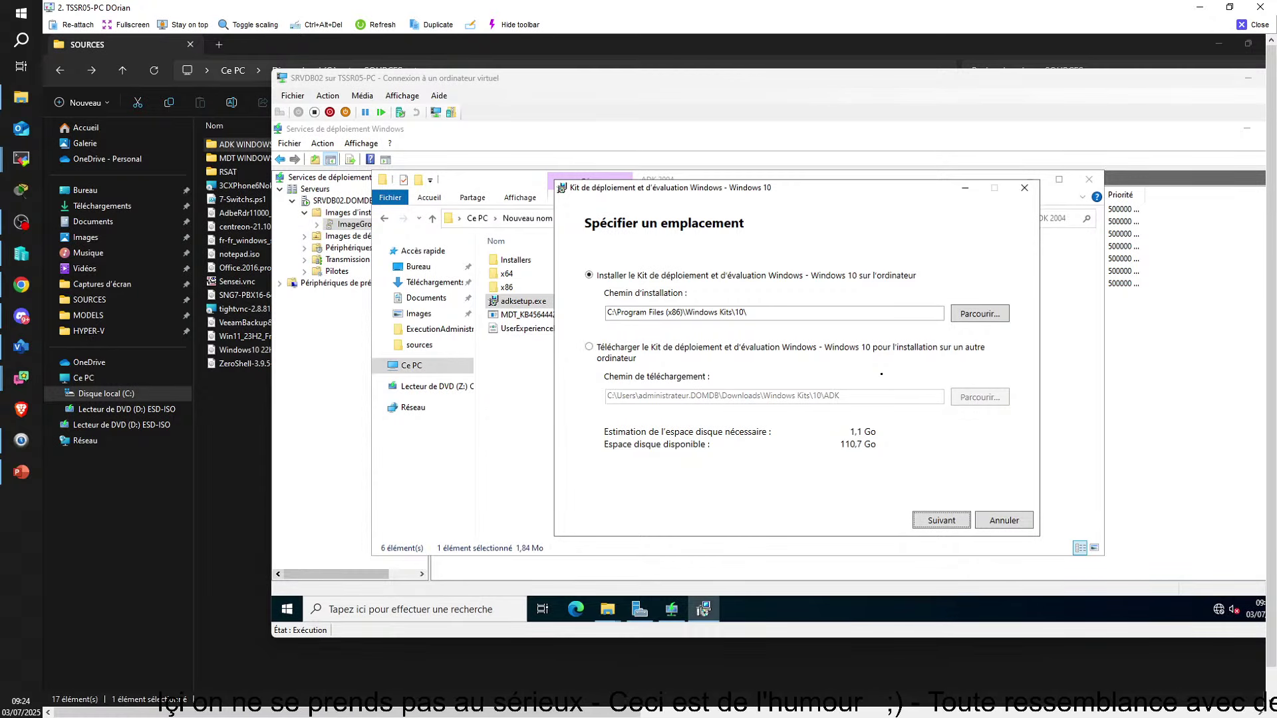
Accept the ADK licence and decline anonymous usage data, reaching feature selection
click(953, 524)
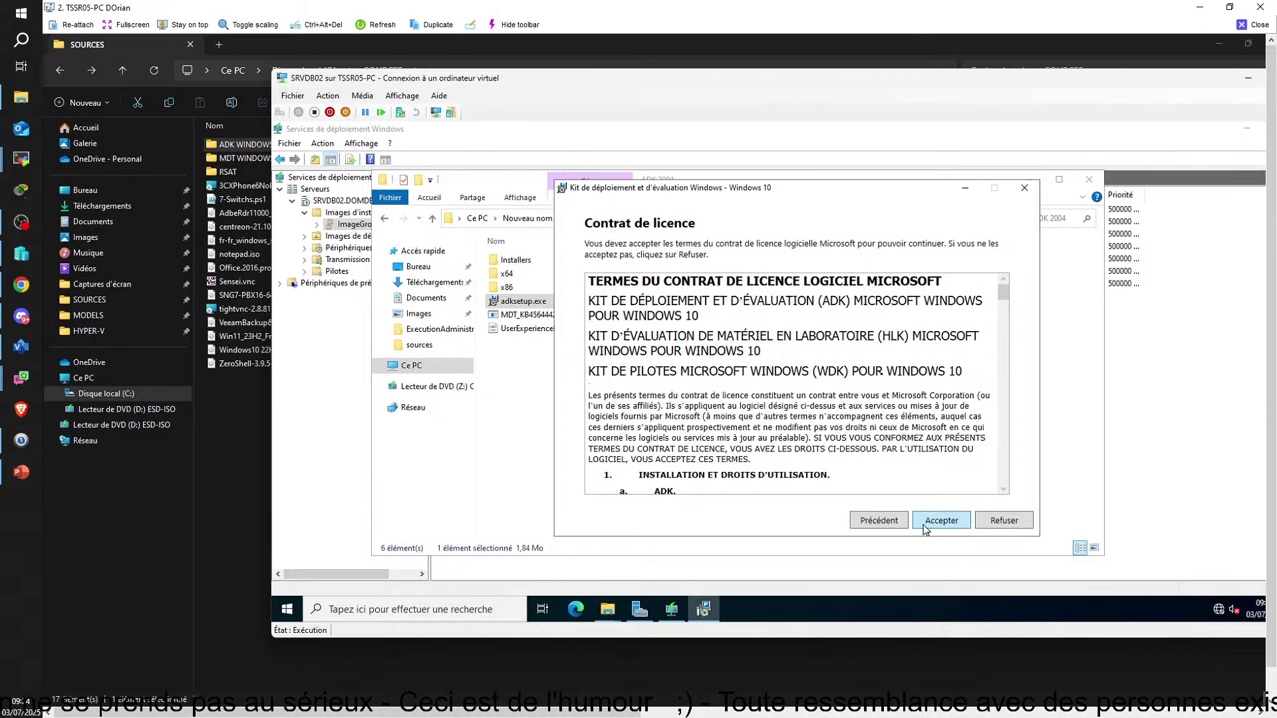
click(925, 529)
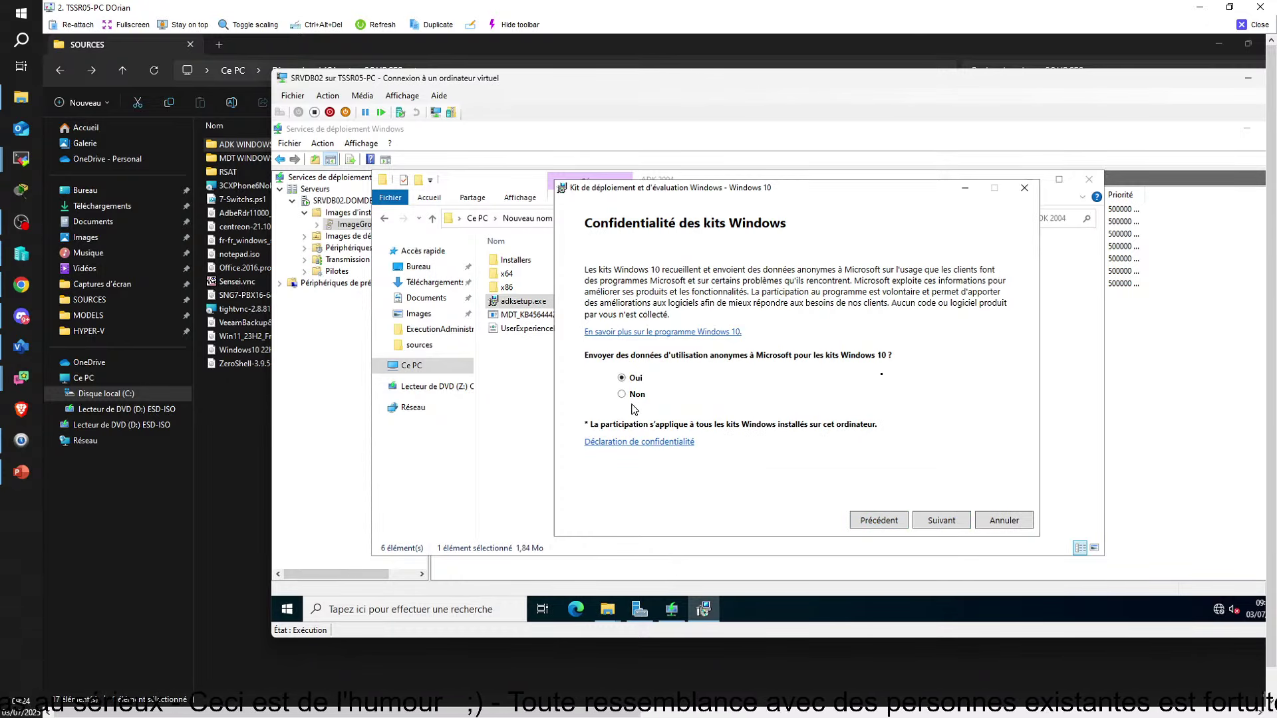
click(632, 395)
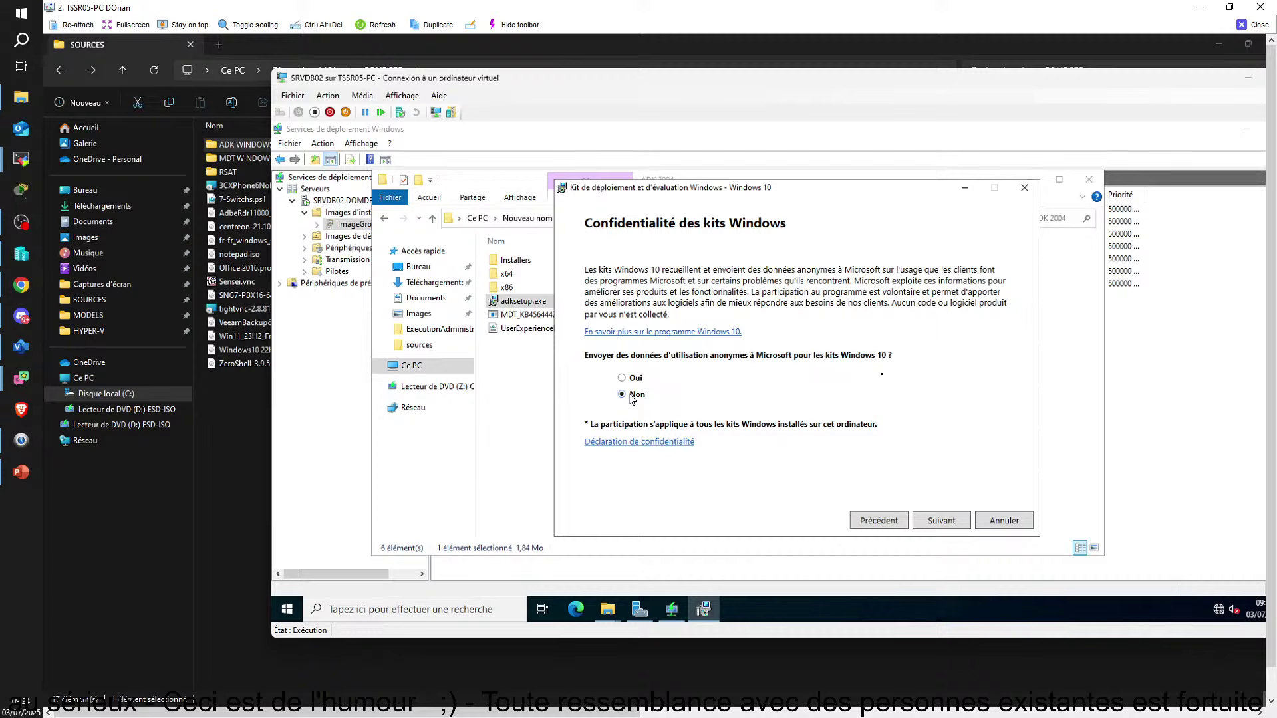
click(951, 530)
click(950, 530)
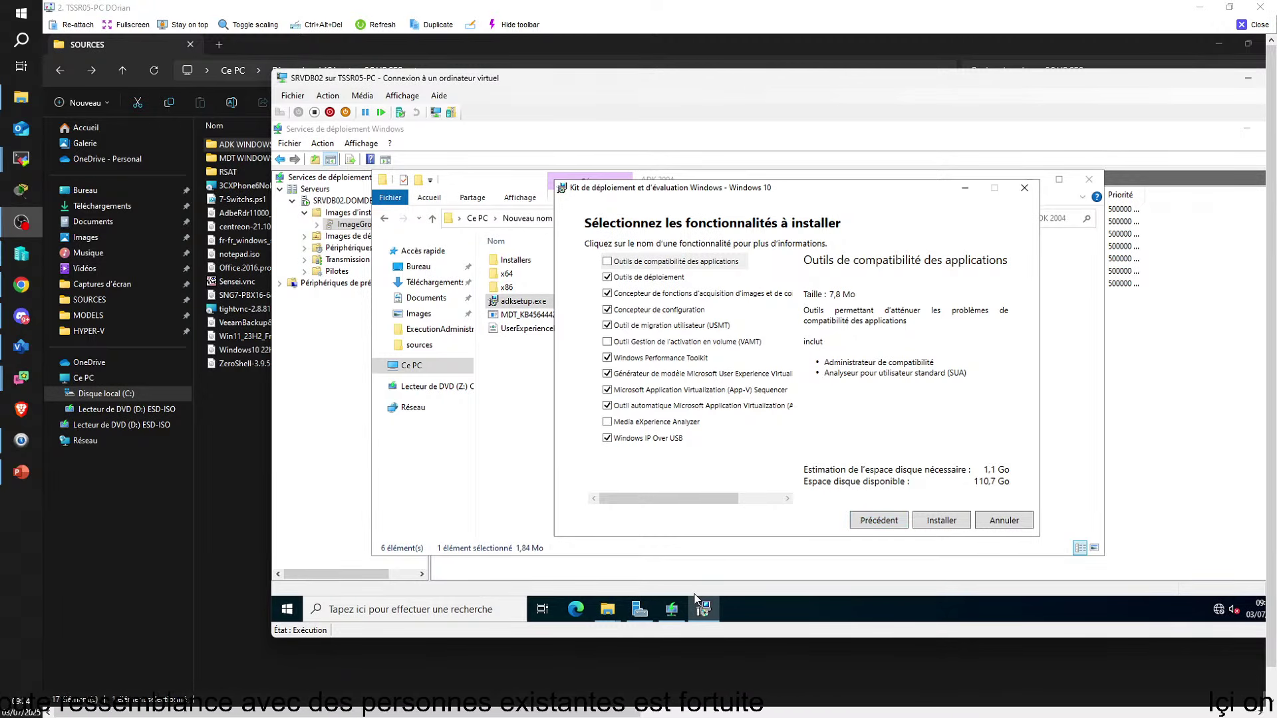
Untick every ADK feature except Outils de déploiement, including USMT, Performance Toolkit, UE-V, App-V and IP Over USB
click(608, 294)
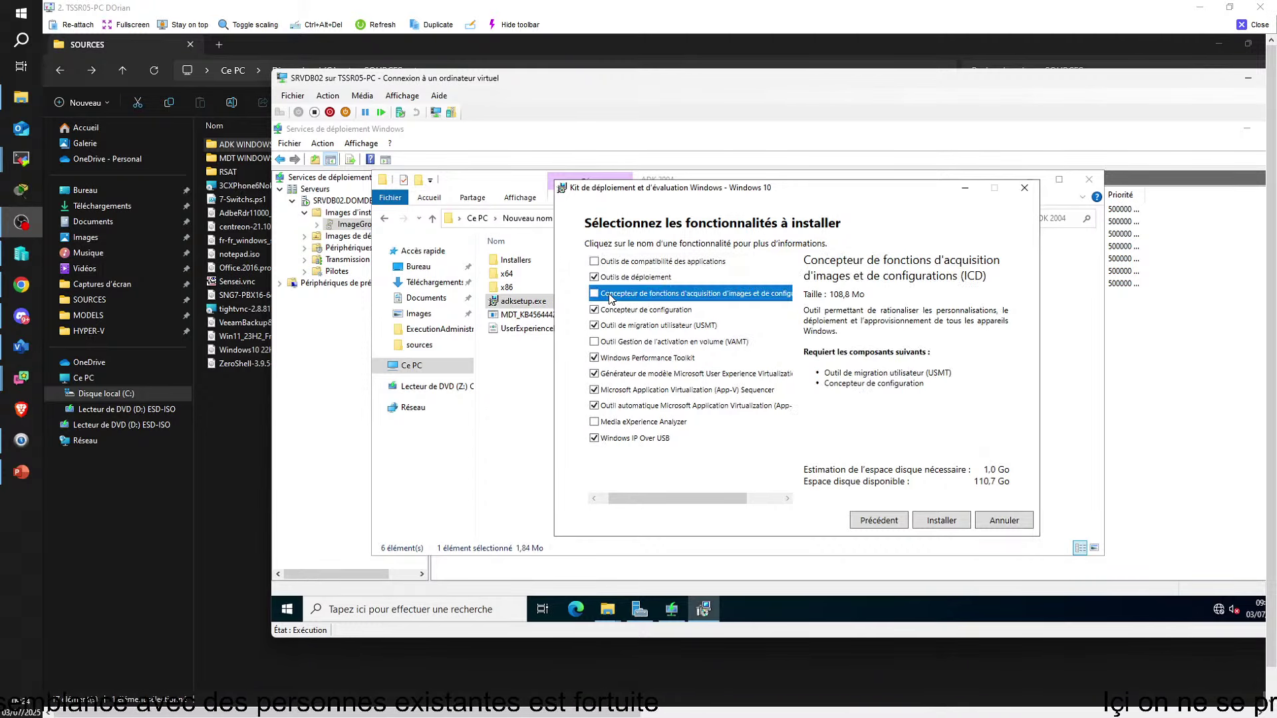
click(595, 310)
click(594, 326)
click(596, 358)
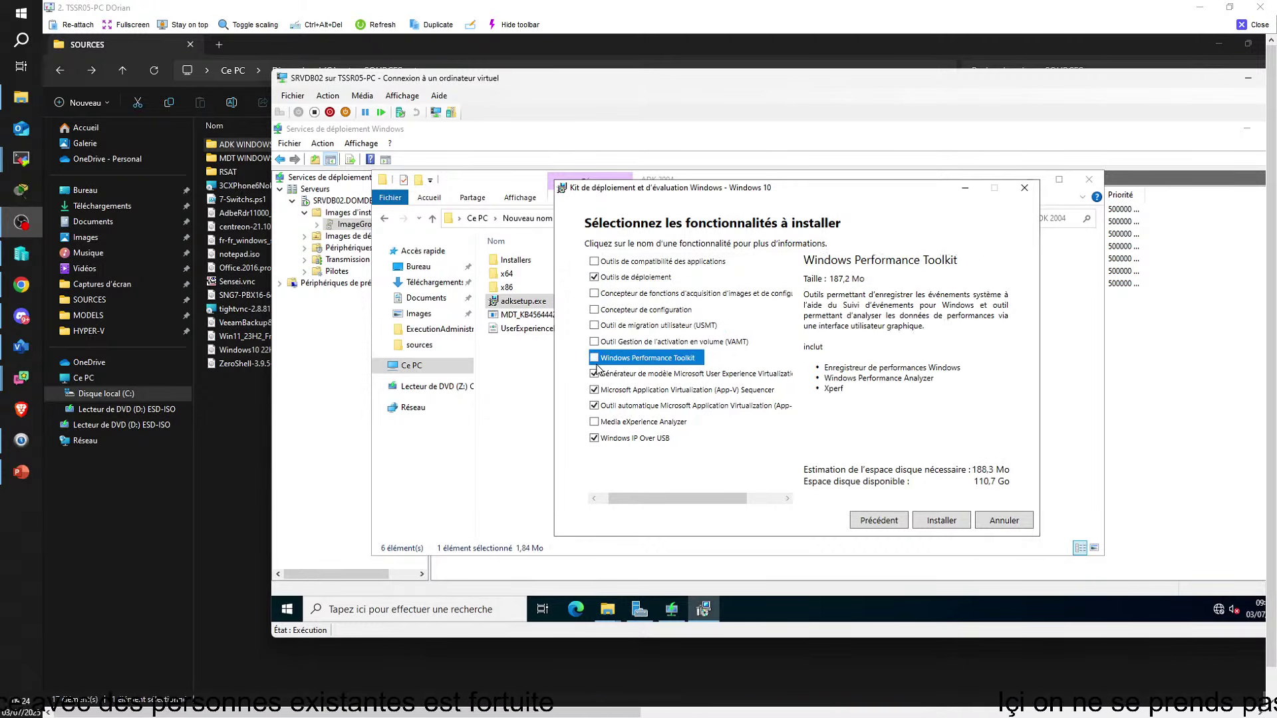
click(594, 373)
click(595, 390)
click(594, 406)
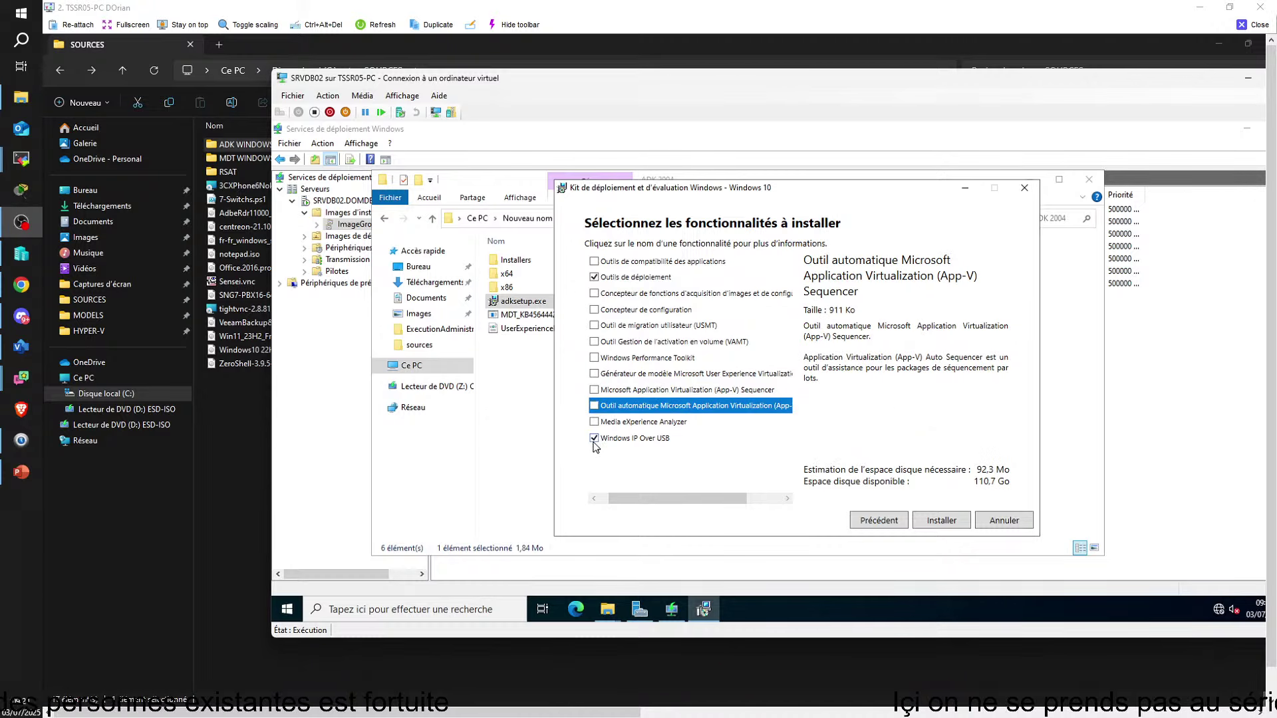
click(595, 438)
Snip the feature selection list and close the snip editor
mouse_move(607, 610)
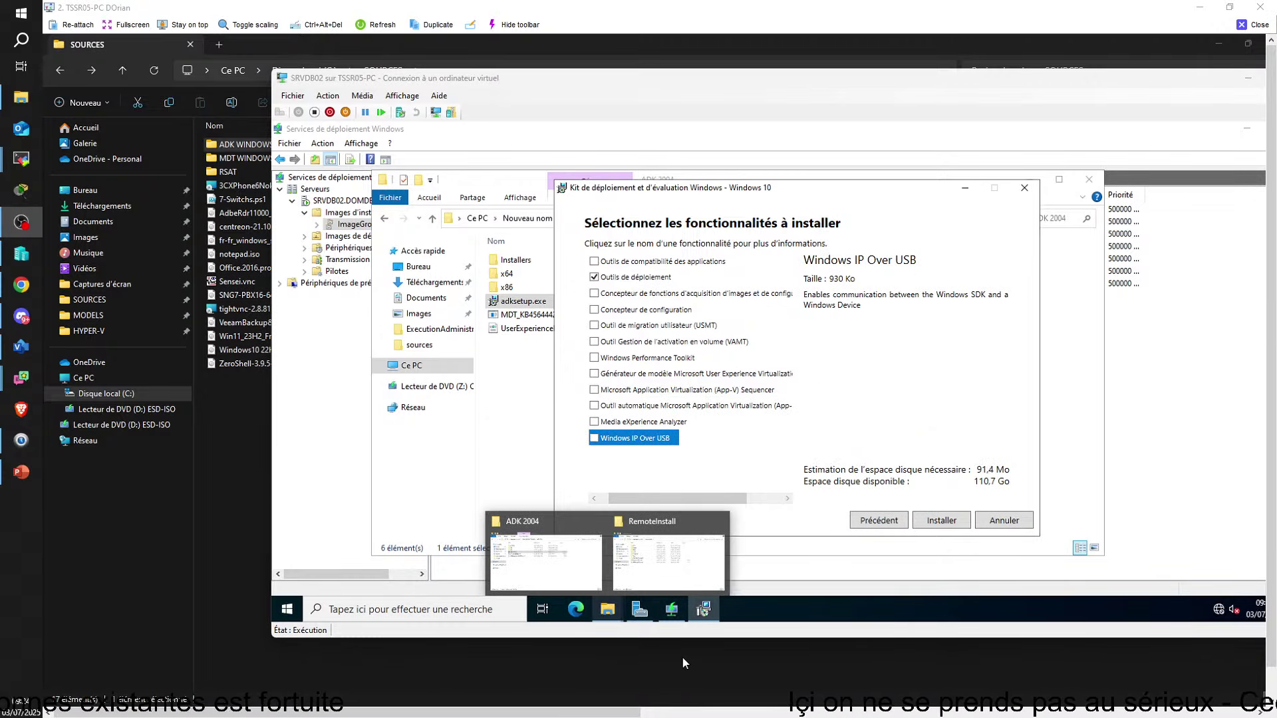
key(super+shift+s)
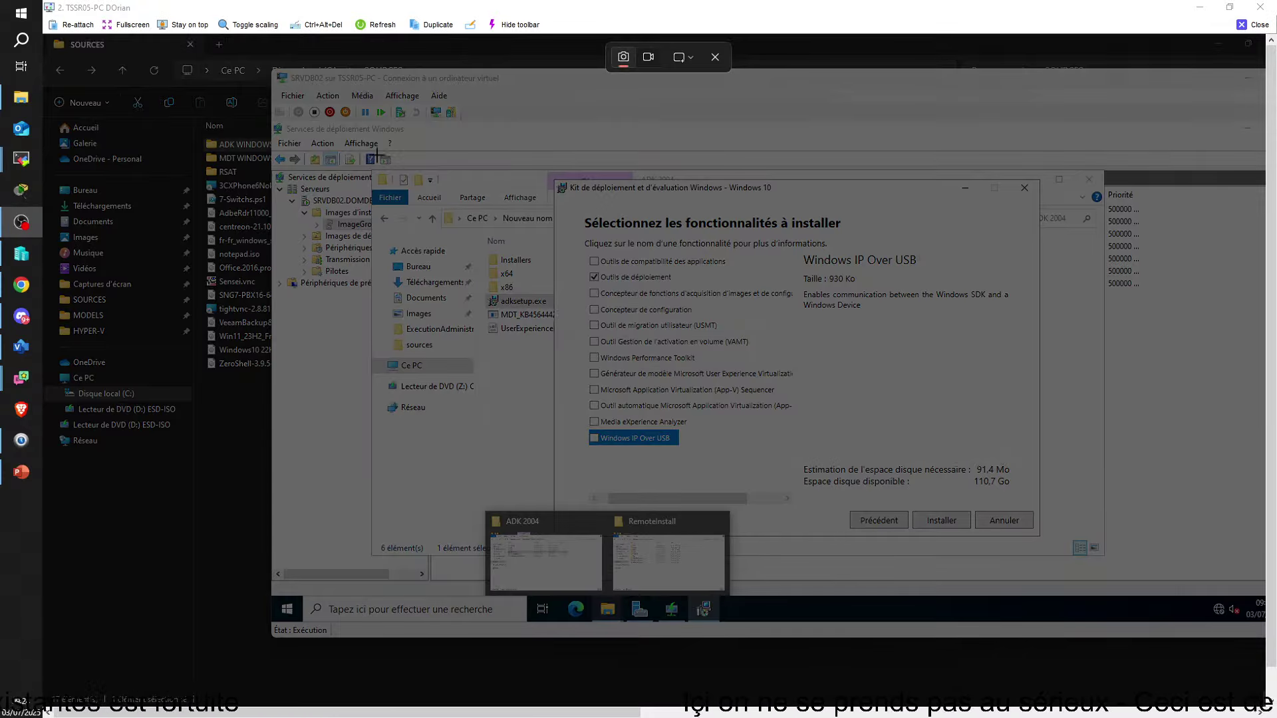
drag(361, 152, 1049, 474)
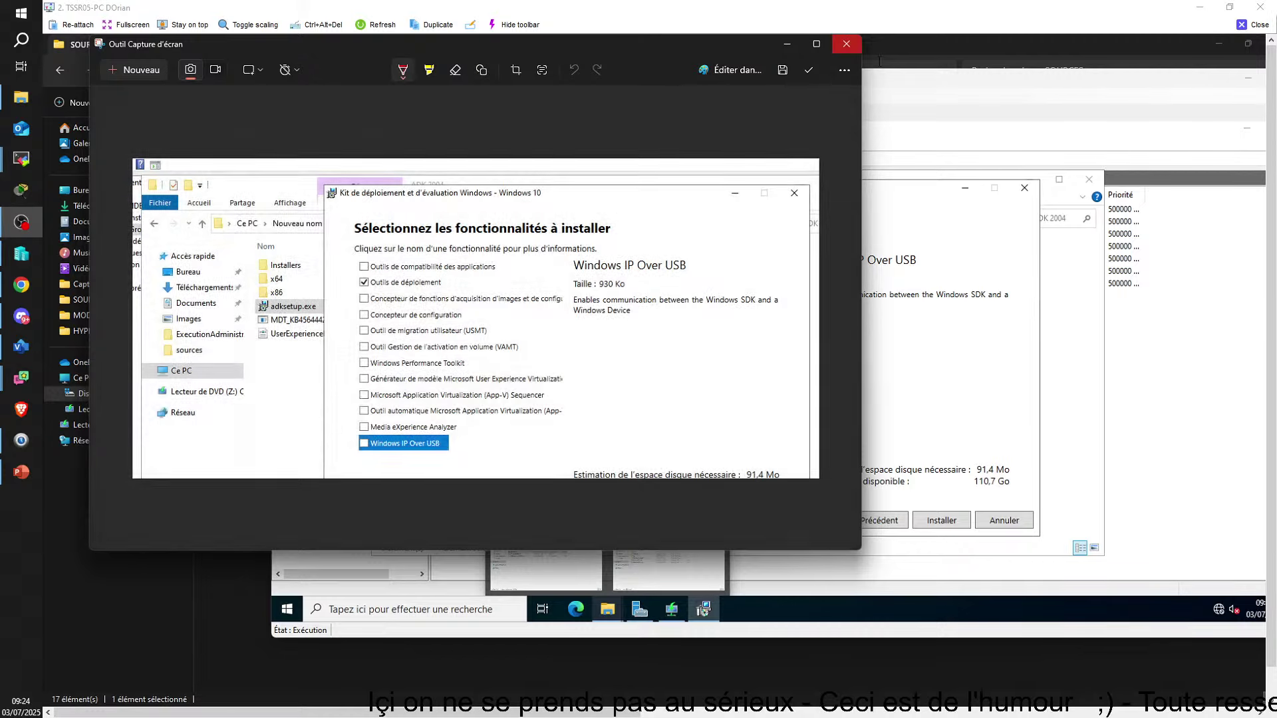
click(847, 43)
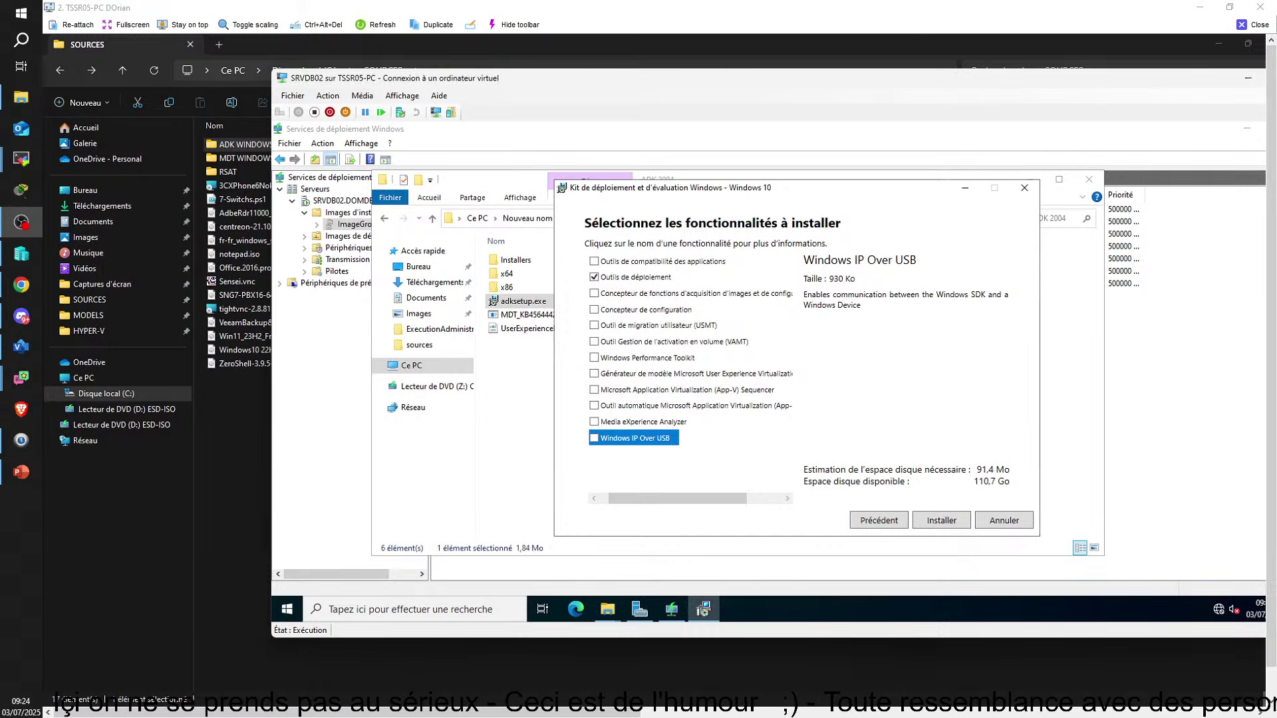
Install the ADK deployment tools and wait for the Bienvenue page
click(938, 524)
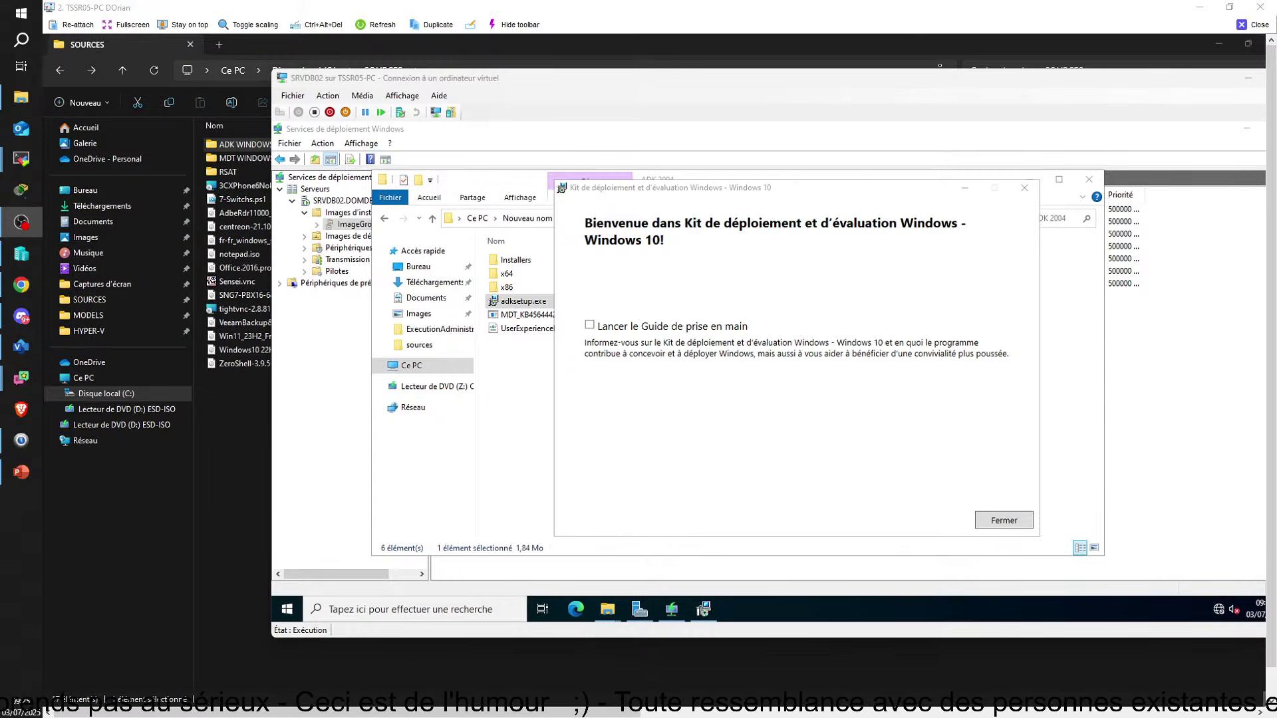
Close ADK setup and launch adkwinpesetup.exe from the ADK WINPE 2004 folder
click(1030, 525)
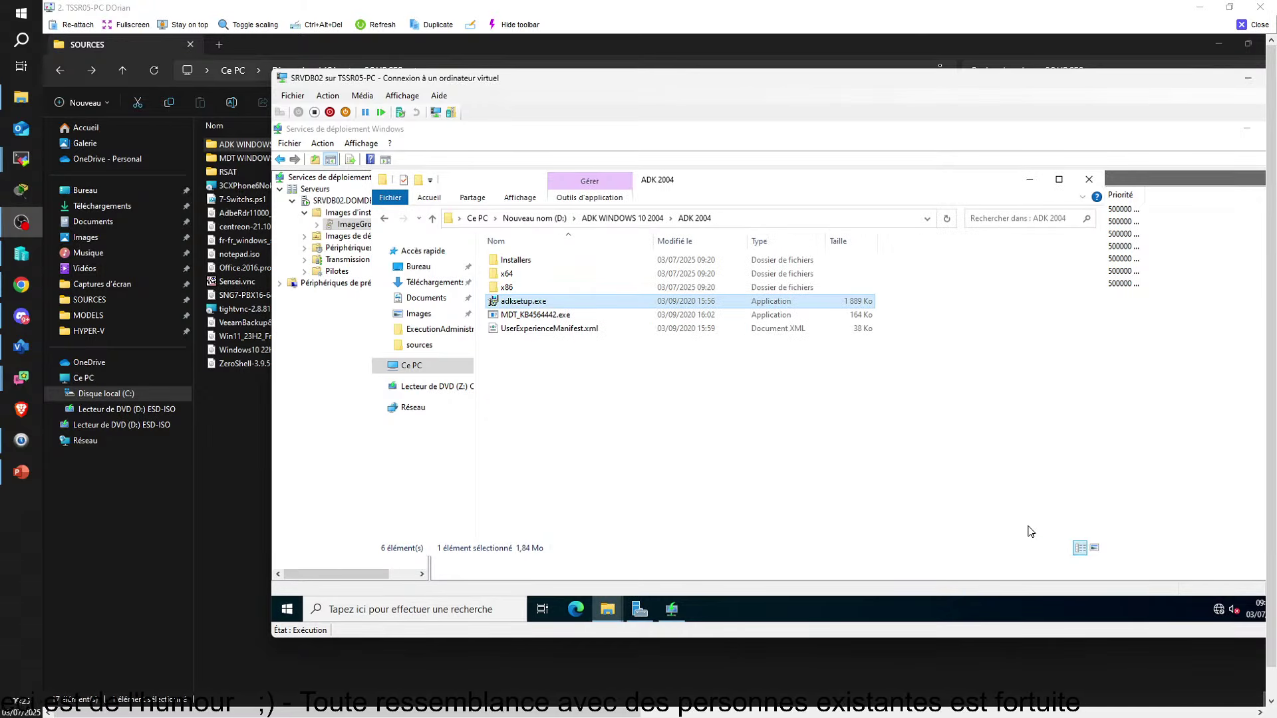
click(385, 221)
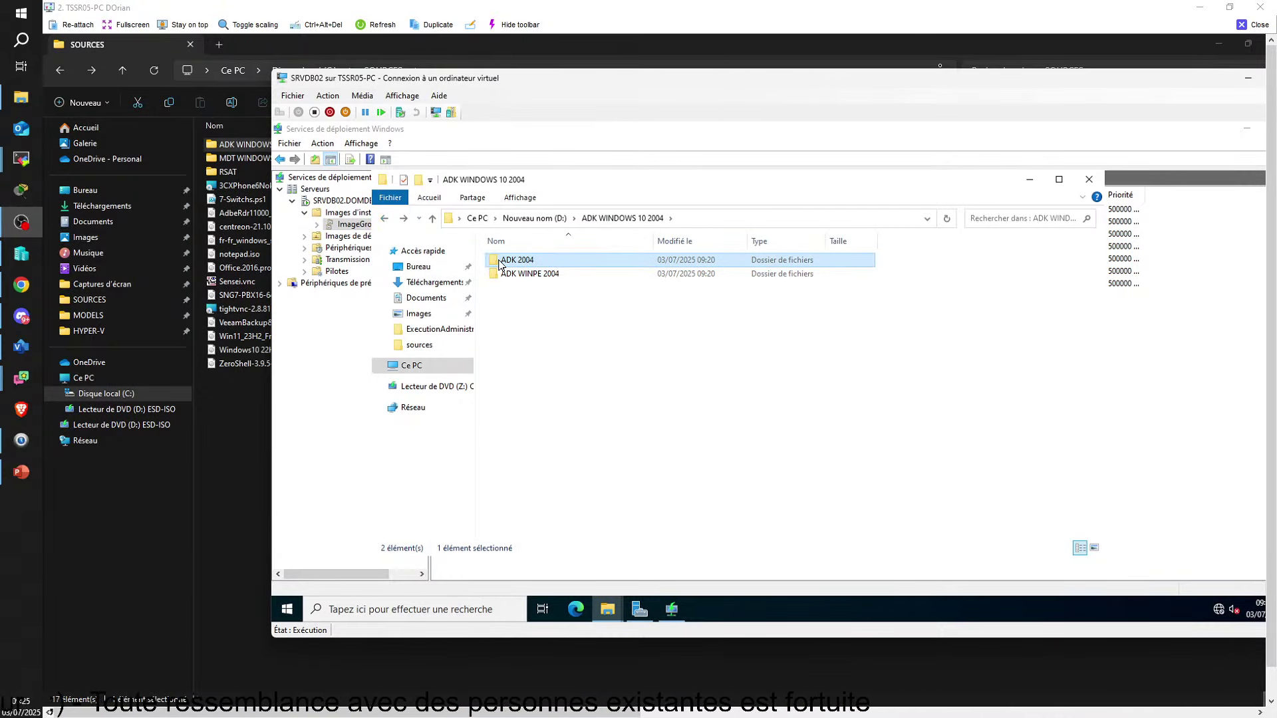
click(528, 275)
double_click(529, 276)
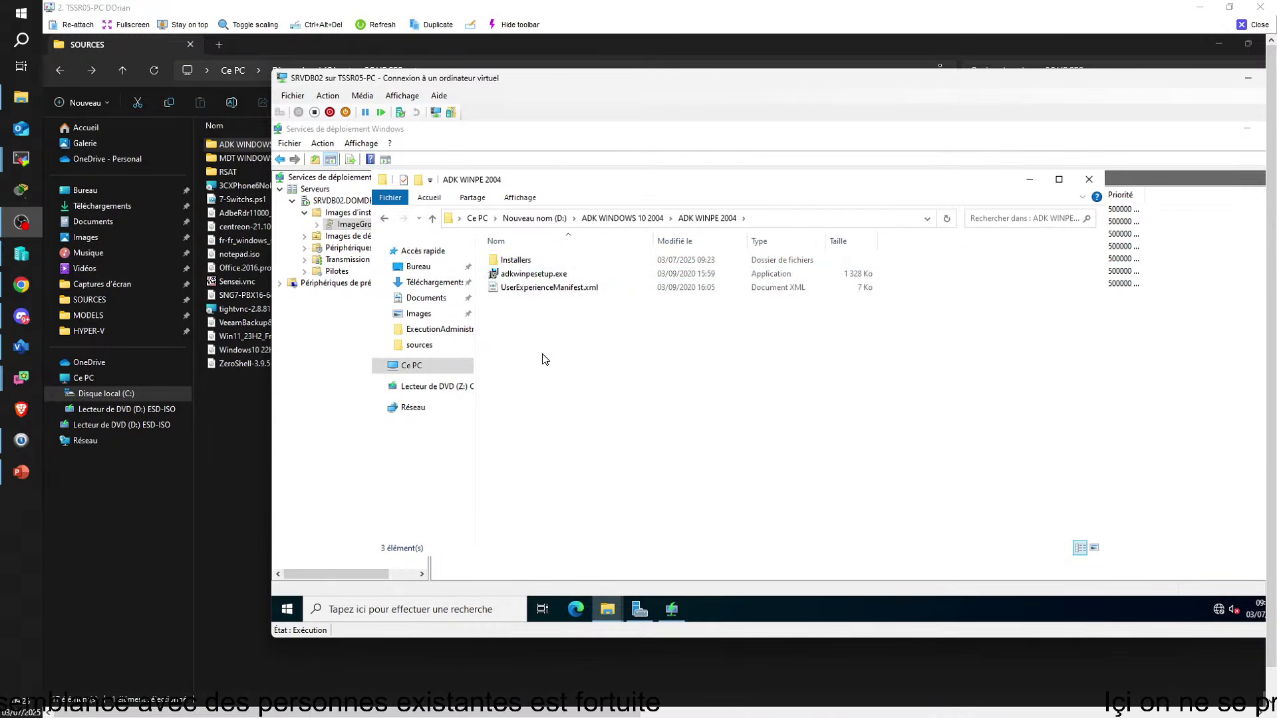
double_click(547, 274)
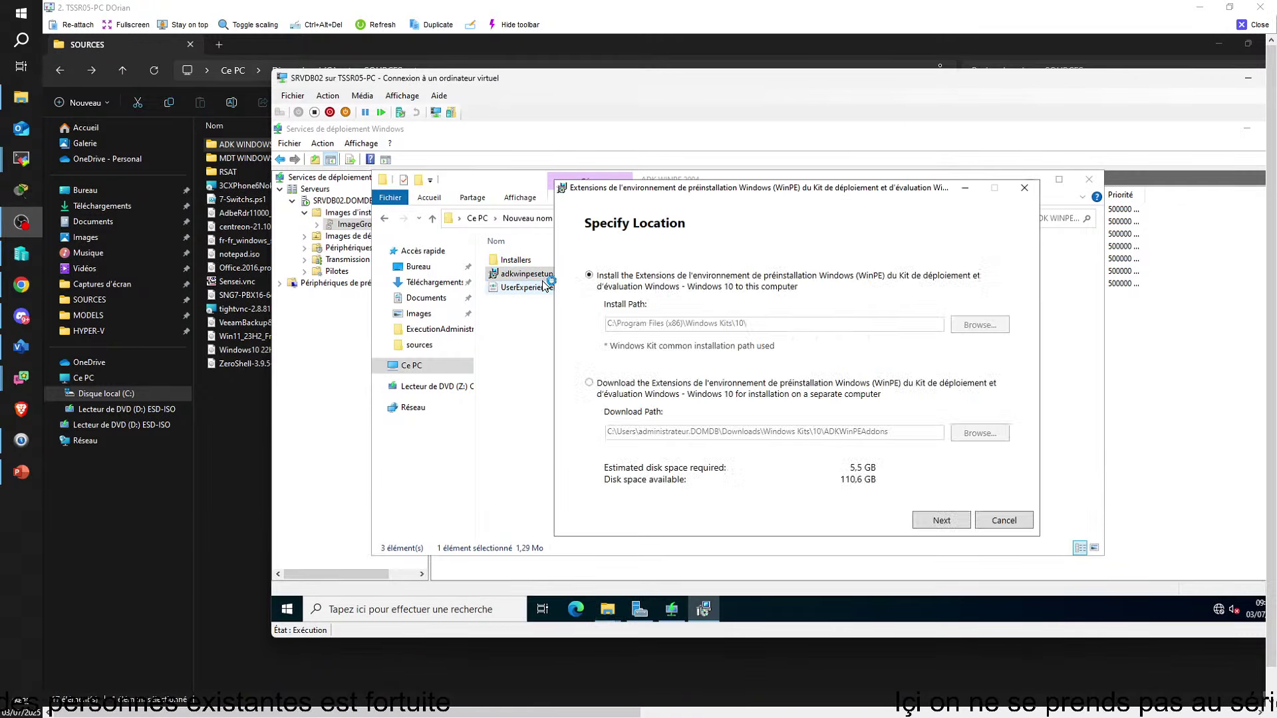
Accept the WinPE add-on defaults and licence, start installing, then minimise the VM viewer
click(945, 525)
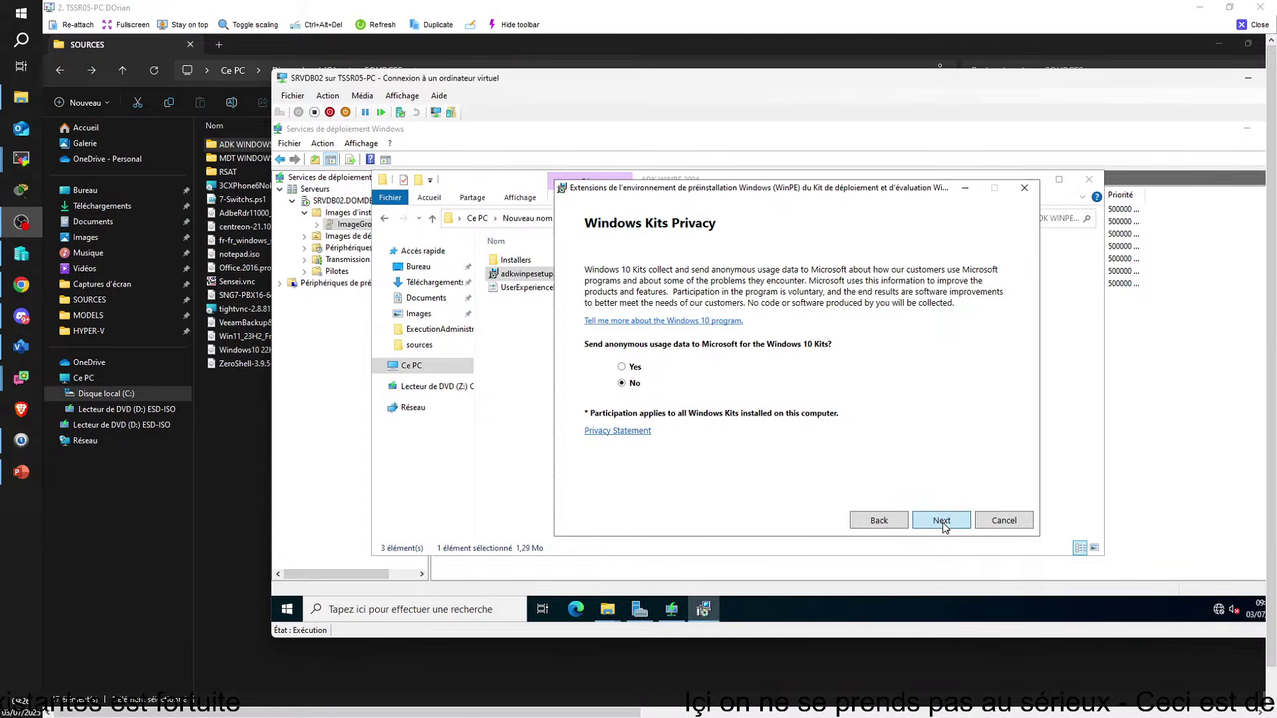
click(945, 526)
click(945, 526)
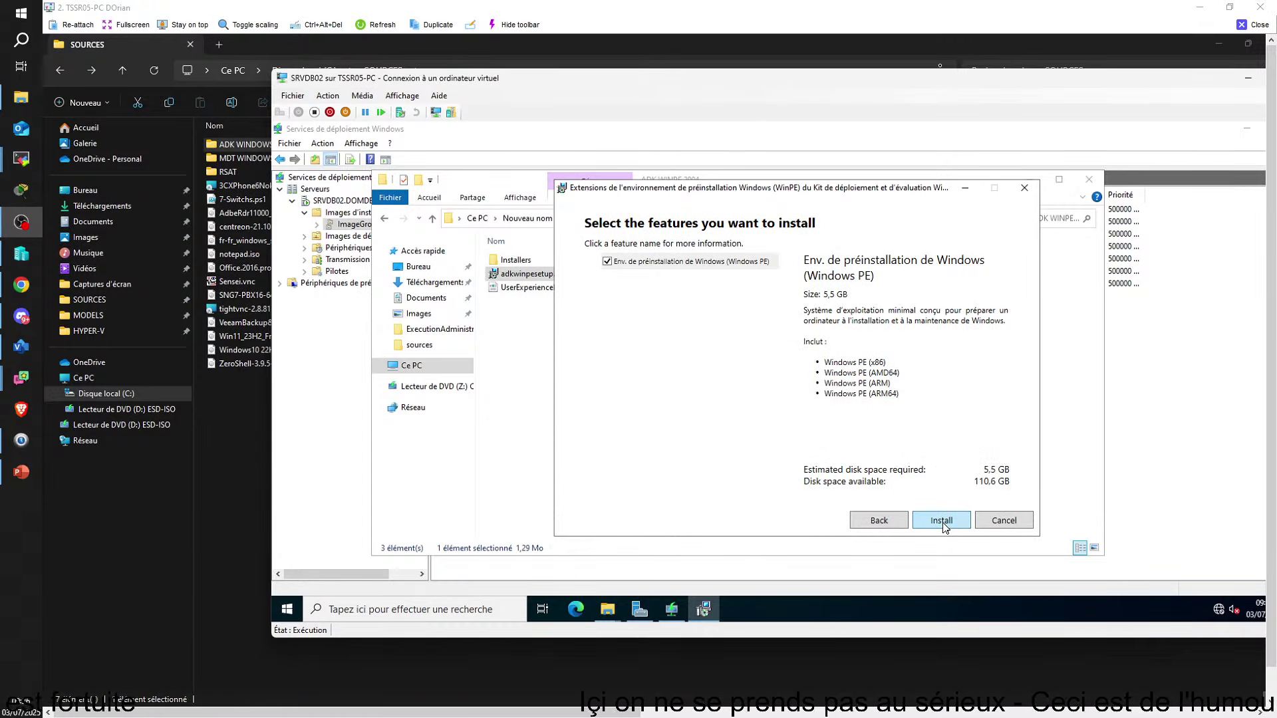
click(942, 520)
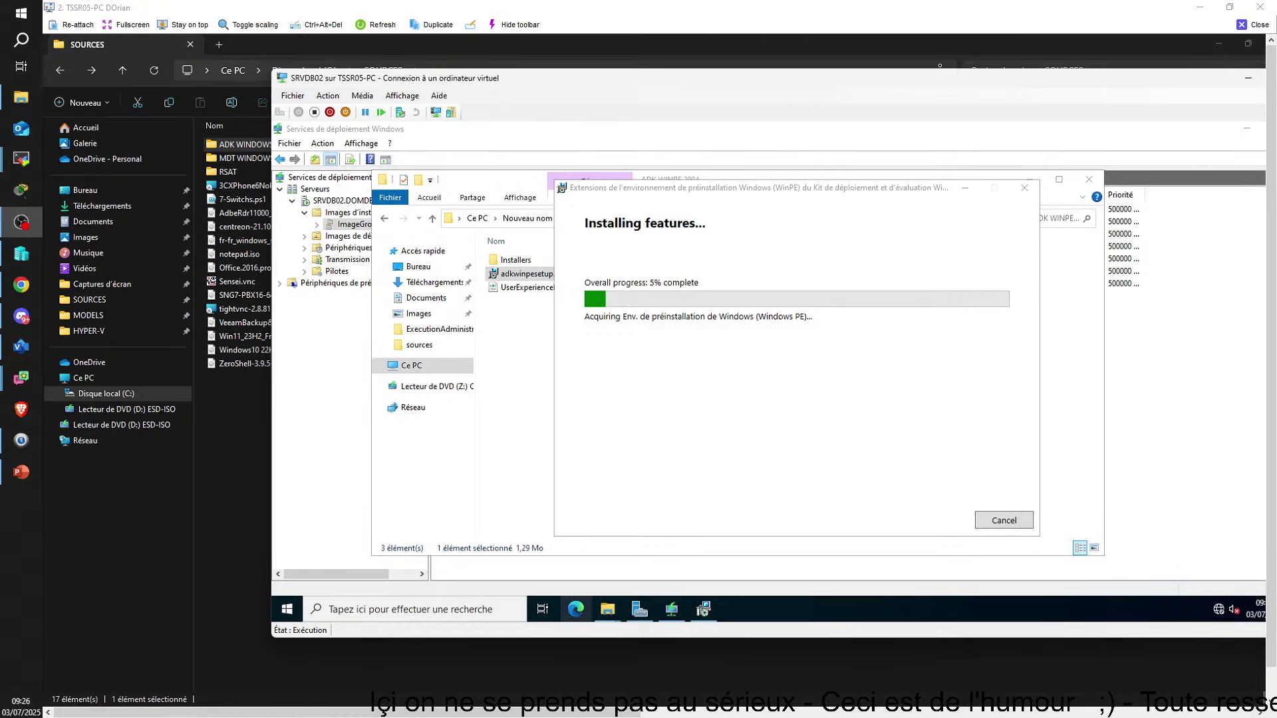
drag(755, 201, 873, 204)
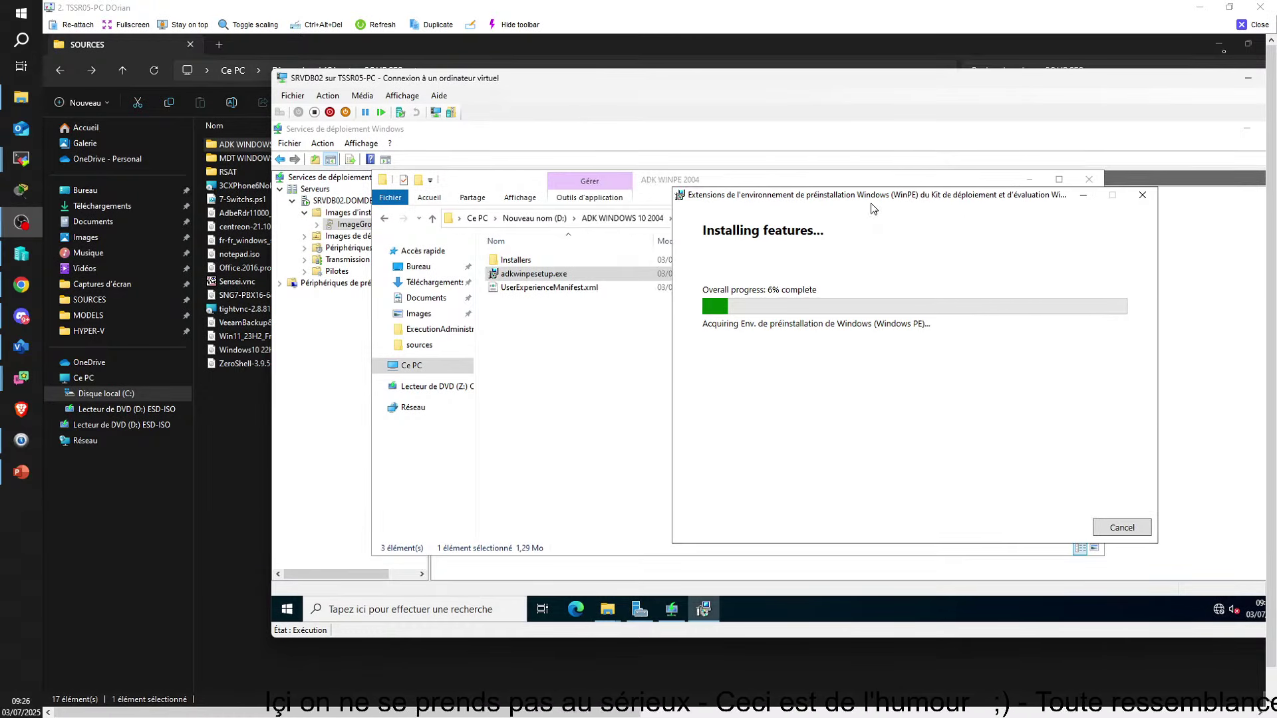
click(1254, 24)
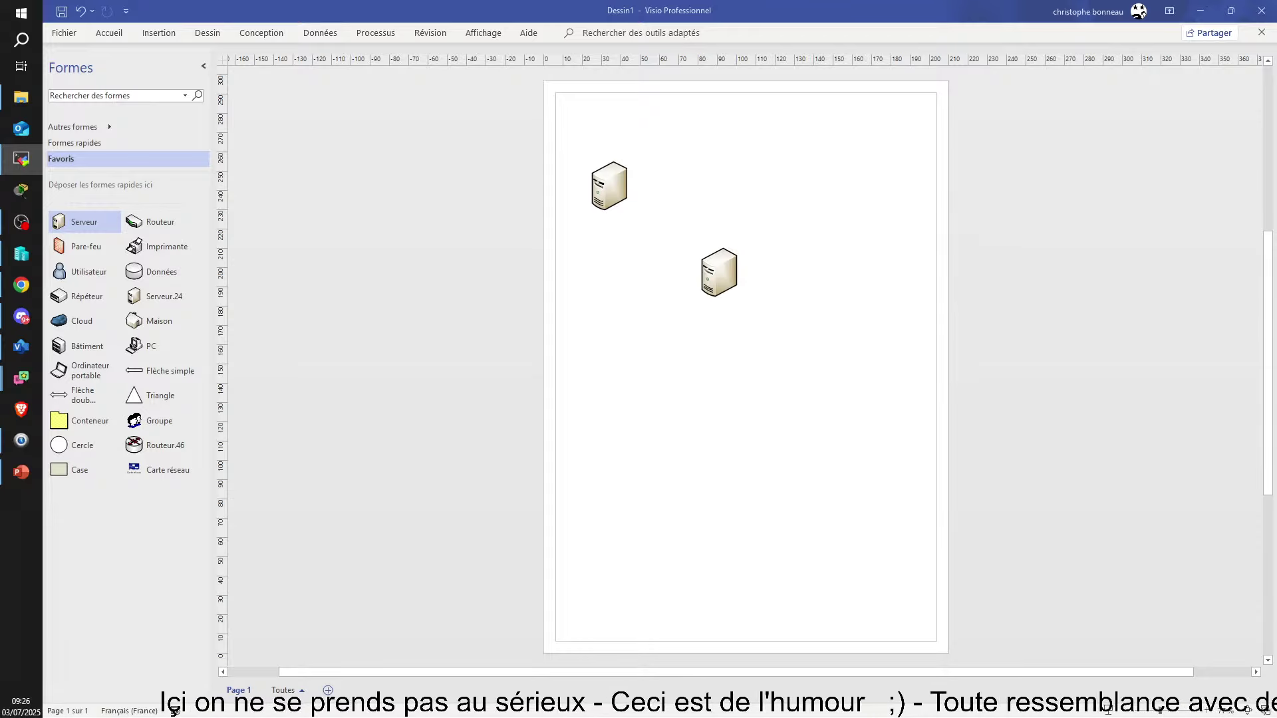
Bring the second remote PC session full screen and advance ADK setup to feature selection
drag(1276, 426, 668, 62)
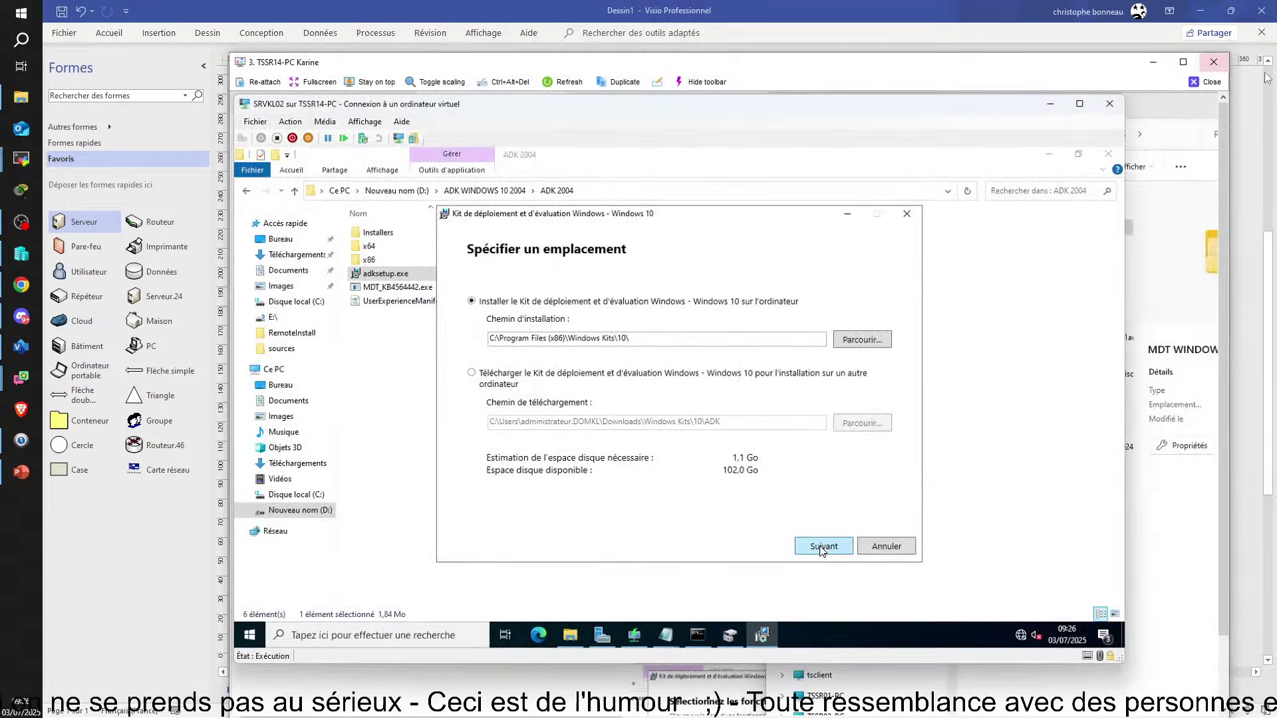
click(1183, 61)
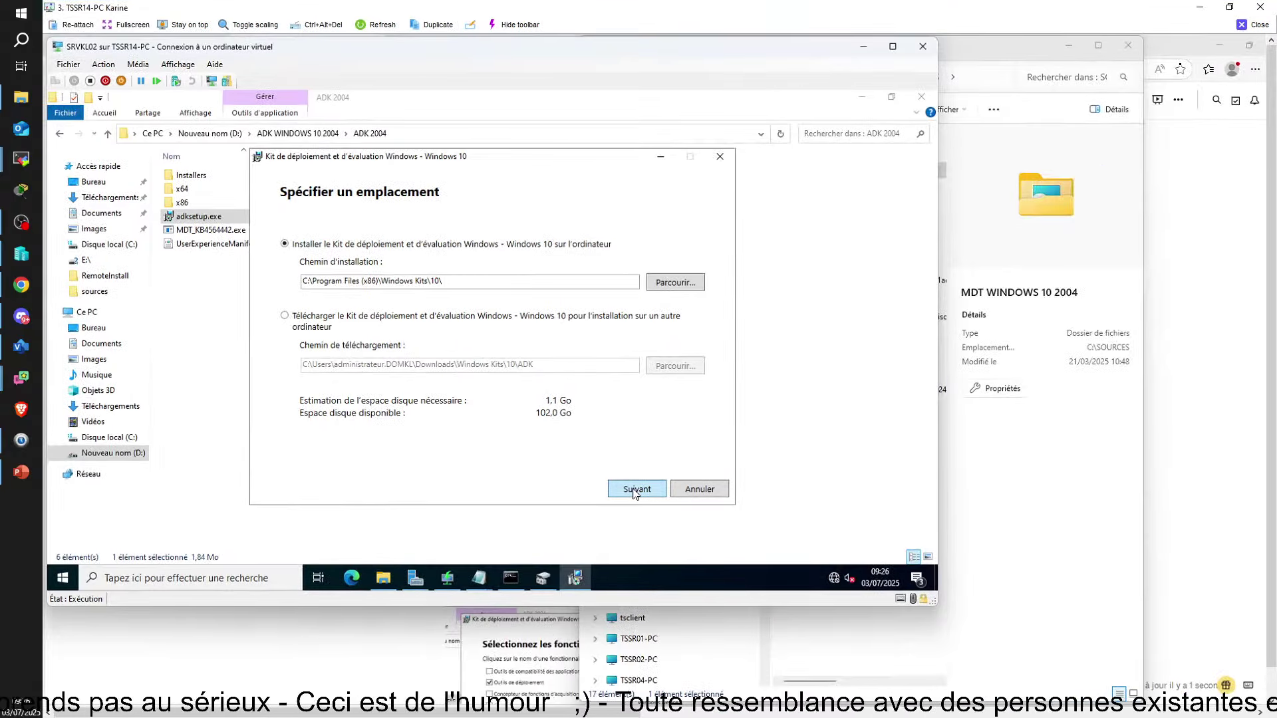
click(636, 490)
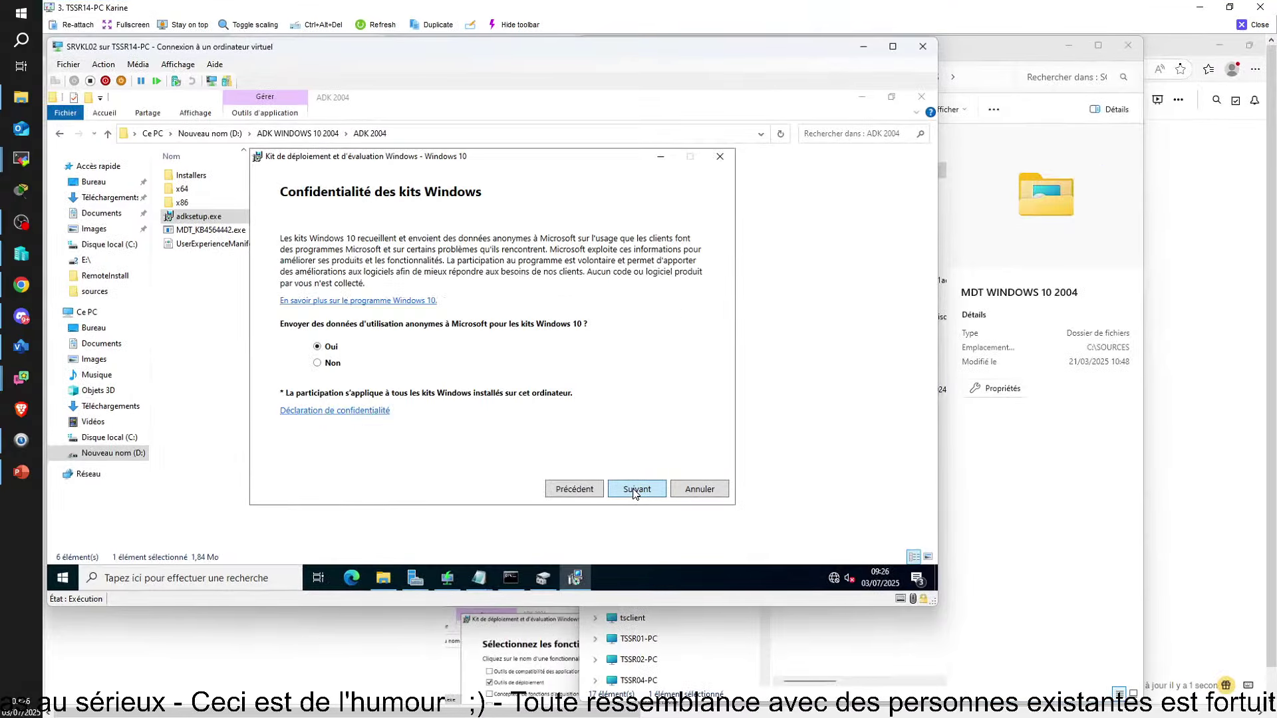
click(635, 490)
click(635, 490)
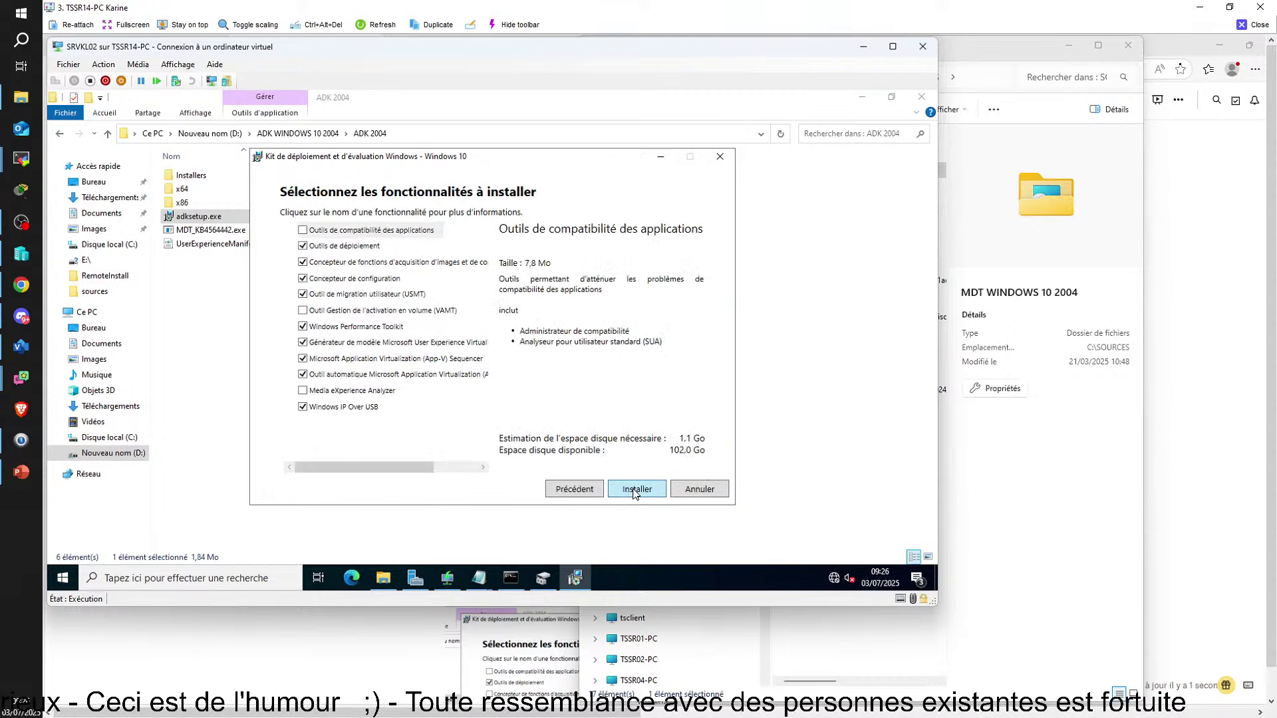
click(566, 496)
click(627, 493)
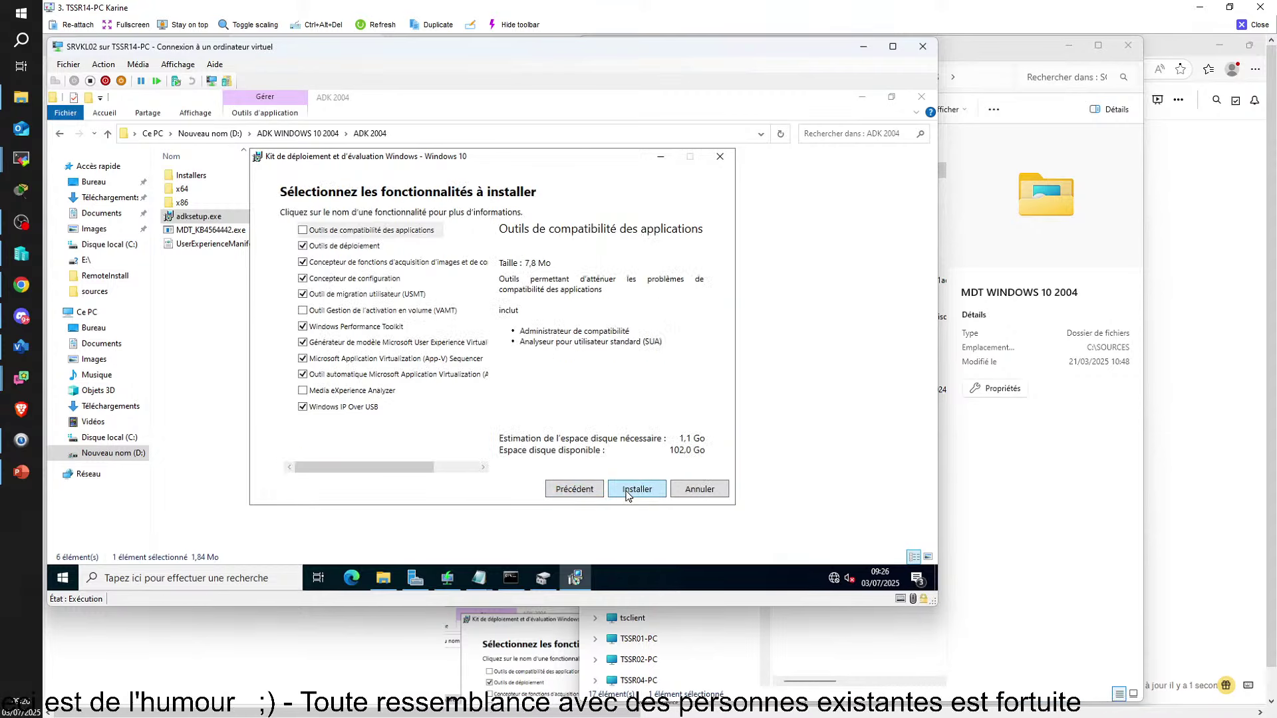
Untick all ADK features except Outils de déploiement and install
click(302, 264)
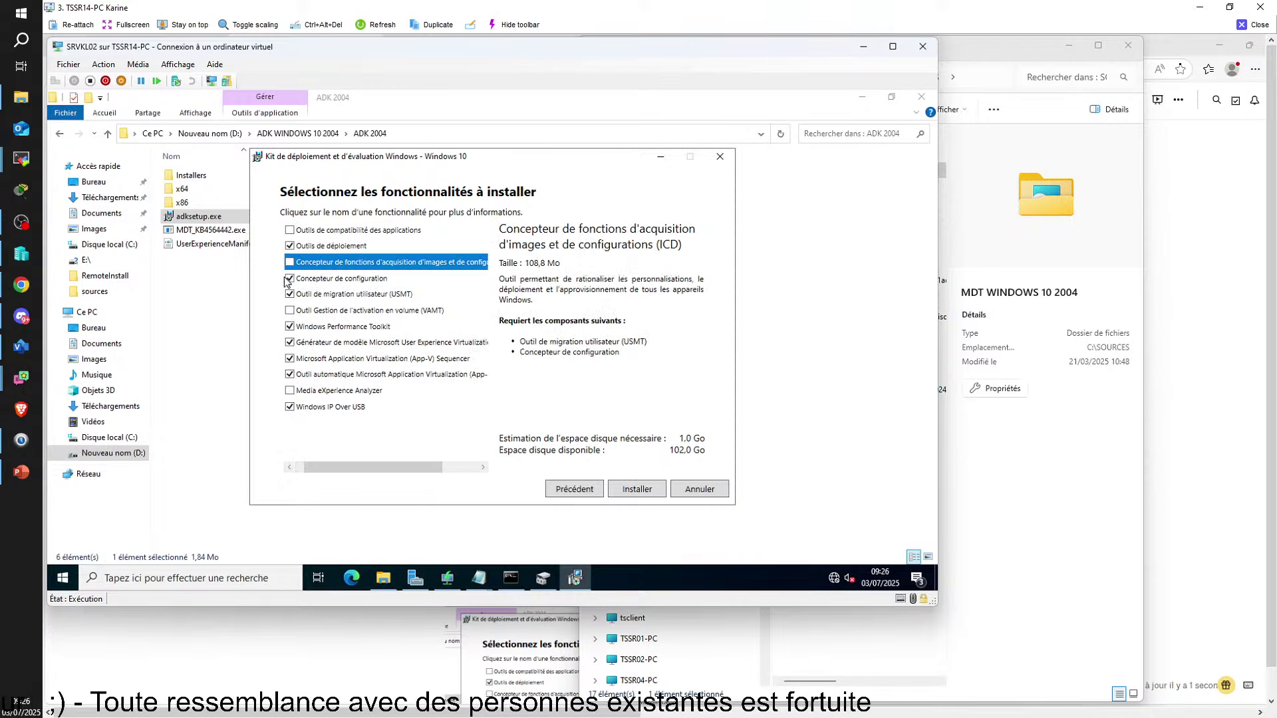
click(290, 278)
click(290, 294)
click(290, 327)
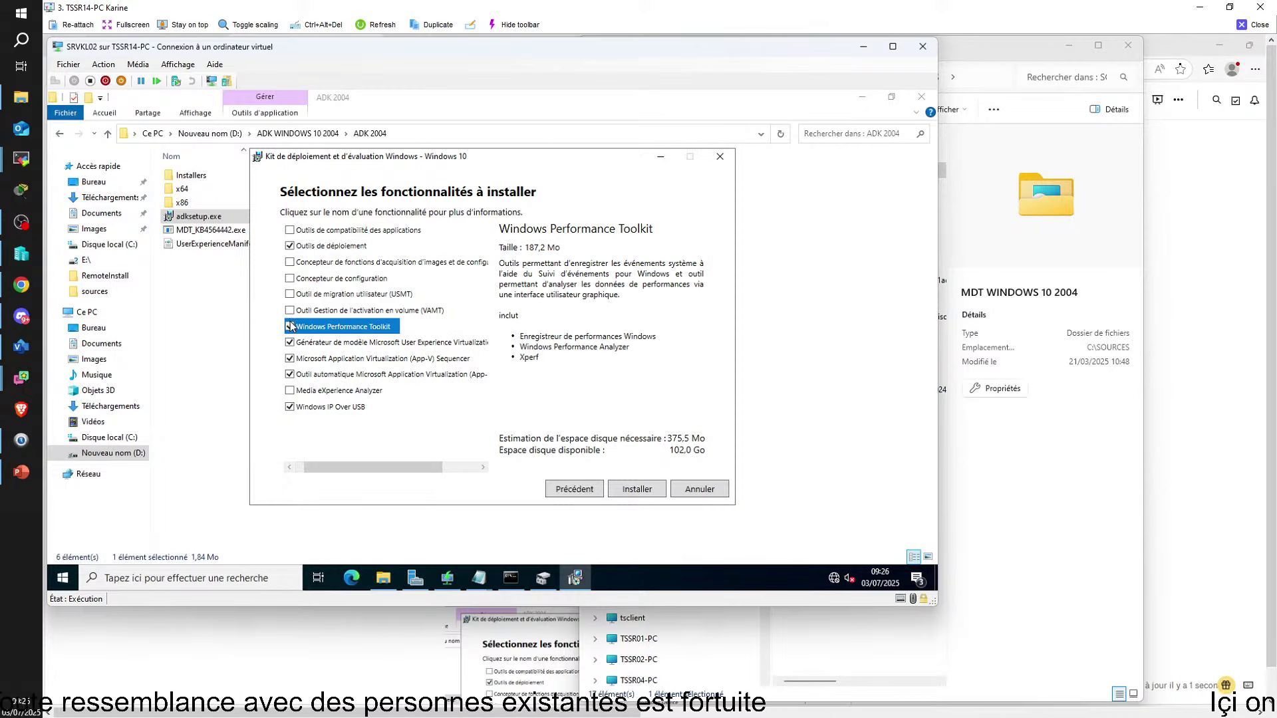
click(290, 343)
click(290, 358)
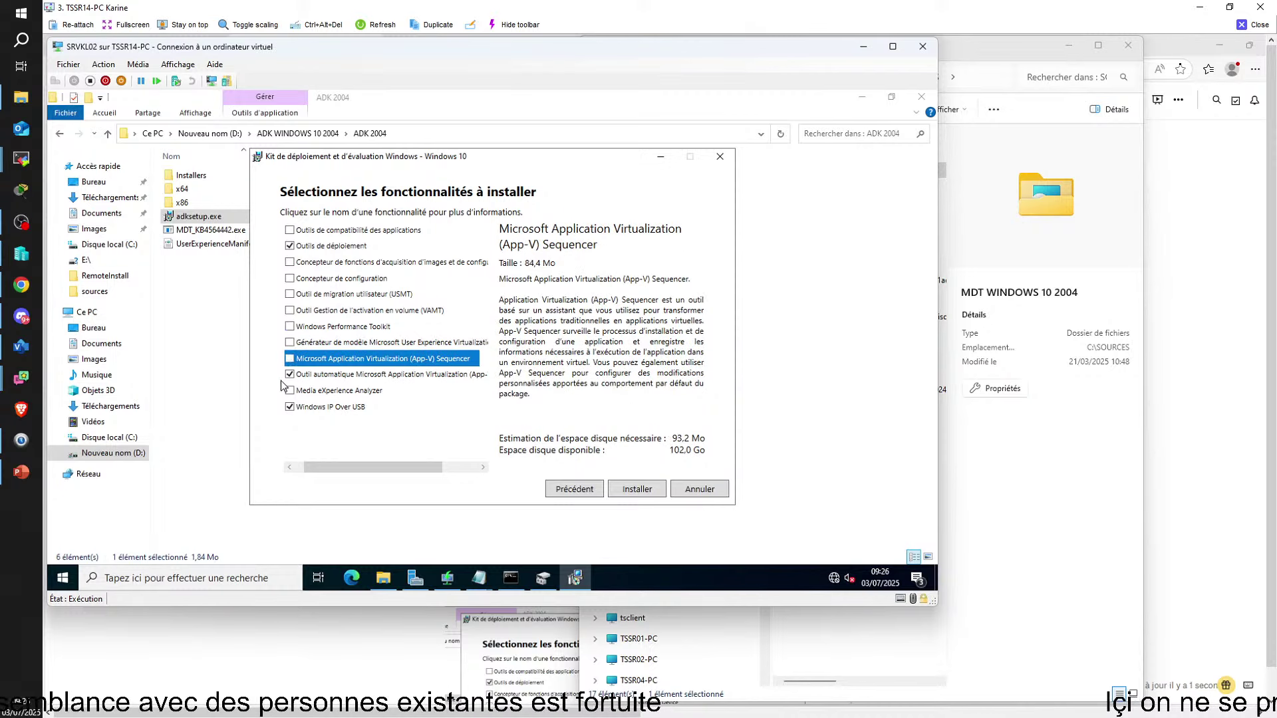
click(290, 374)
click(290, 407)
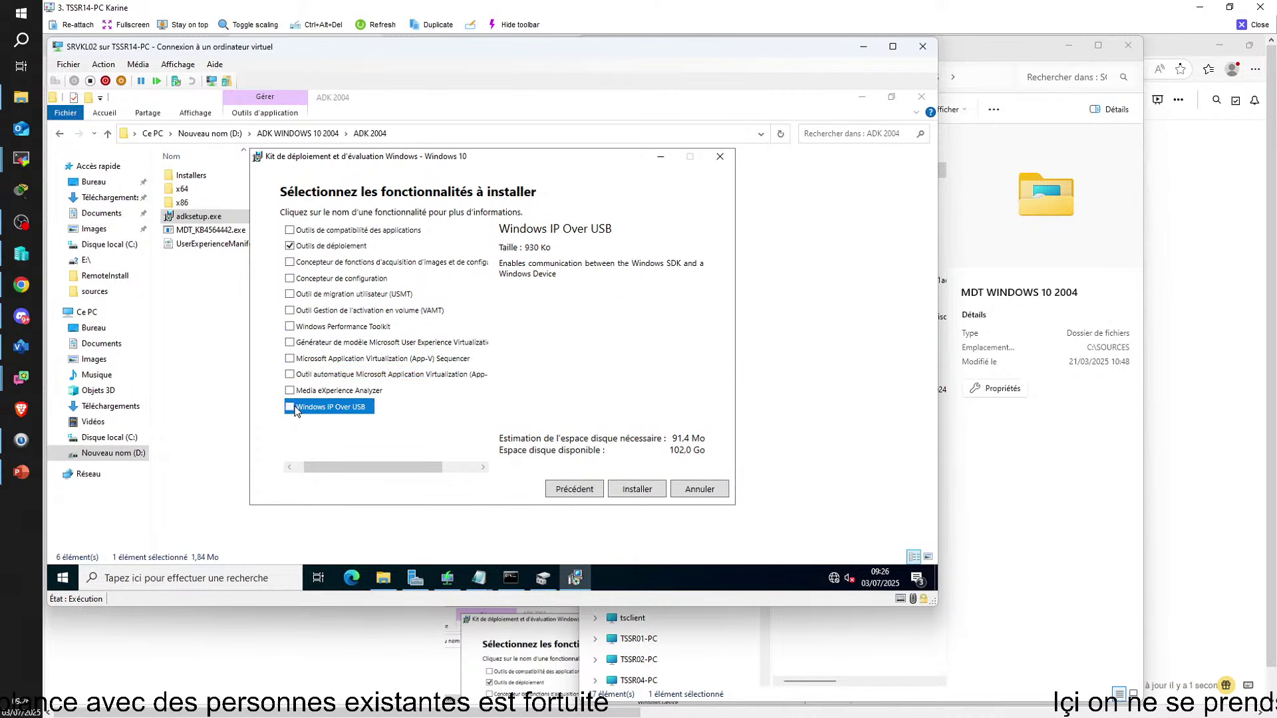
click(635, 489)
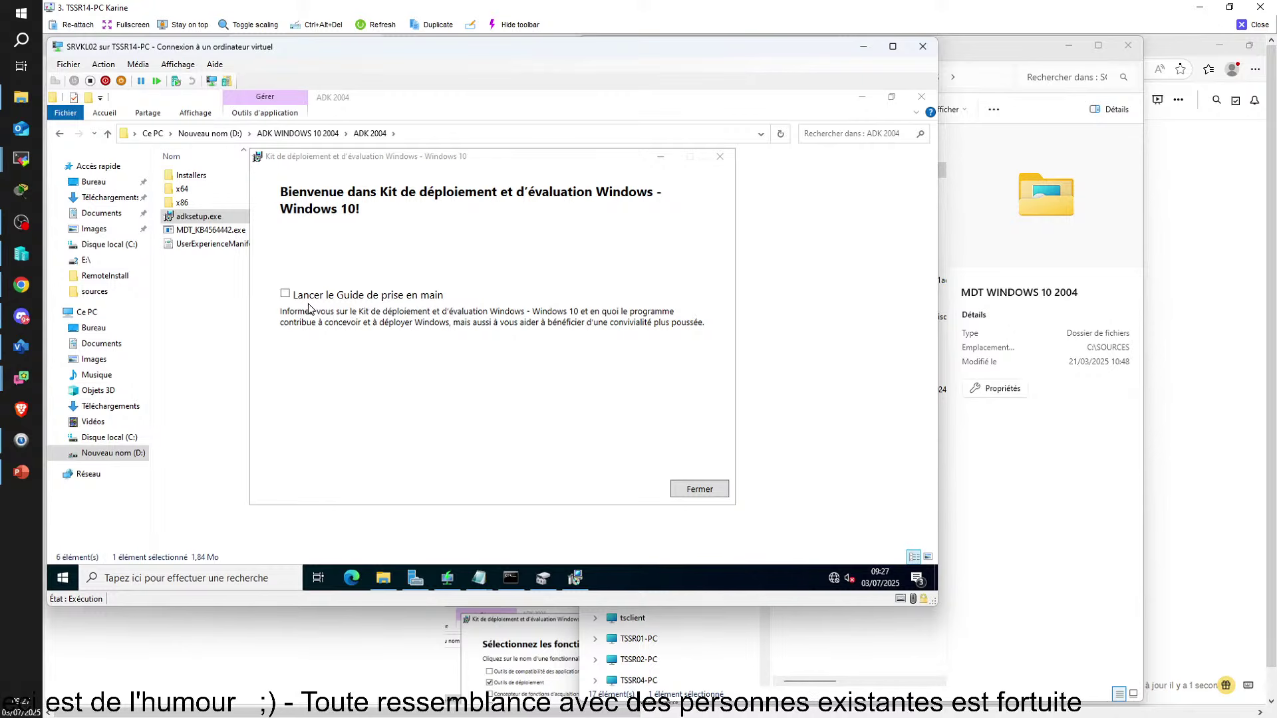
Close the finished ADK installer and run adkwinpesetup.exe from the ADK WINPE 2004 folder
click(699, 491)
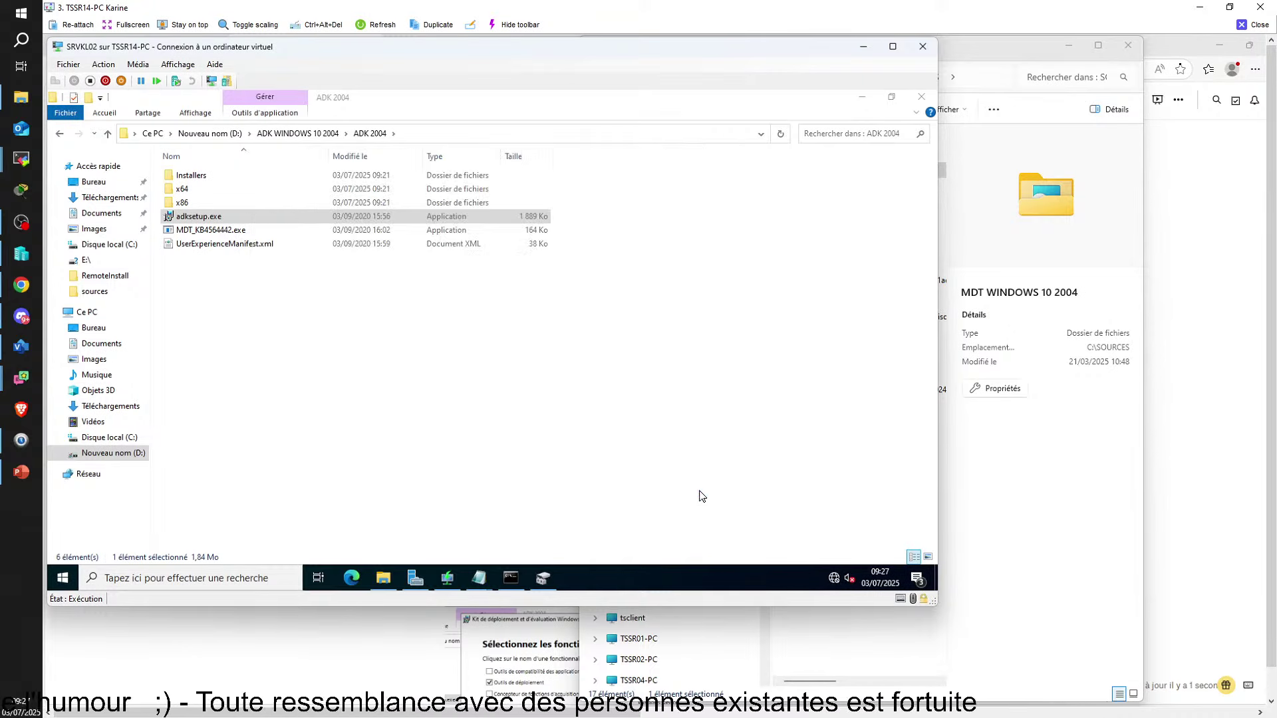
click(108, 135)
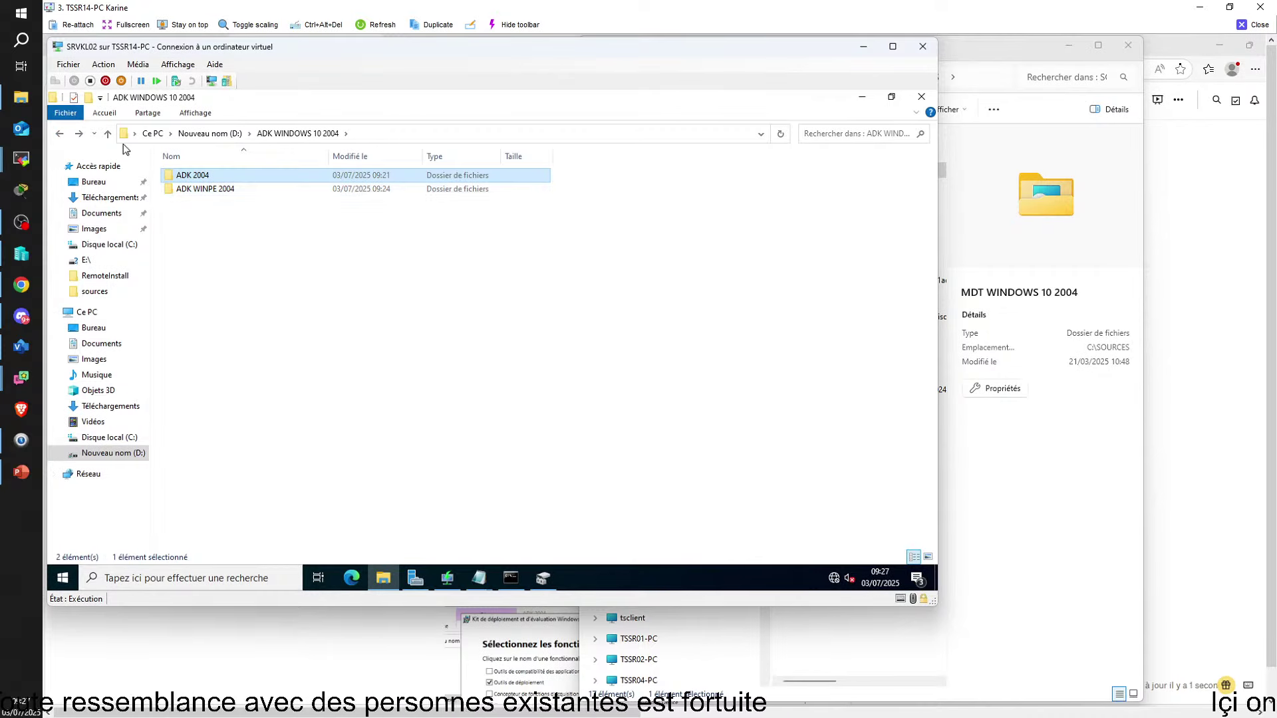
click(225, 190)
double_click(225, 190)
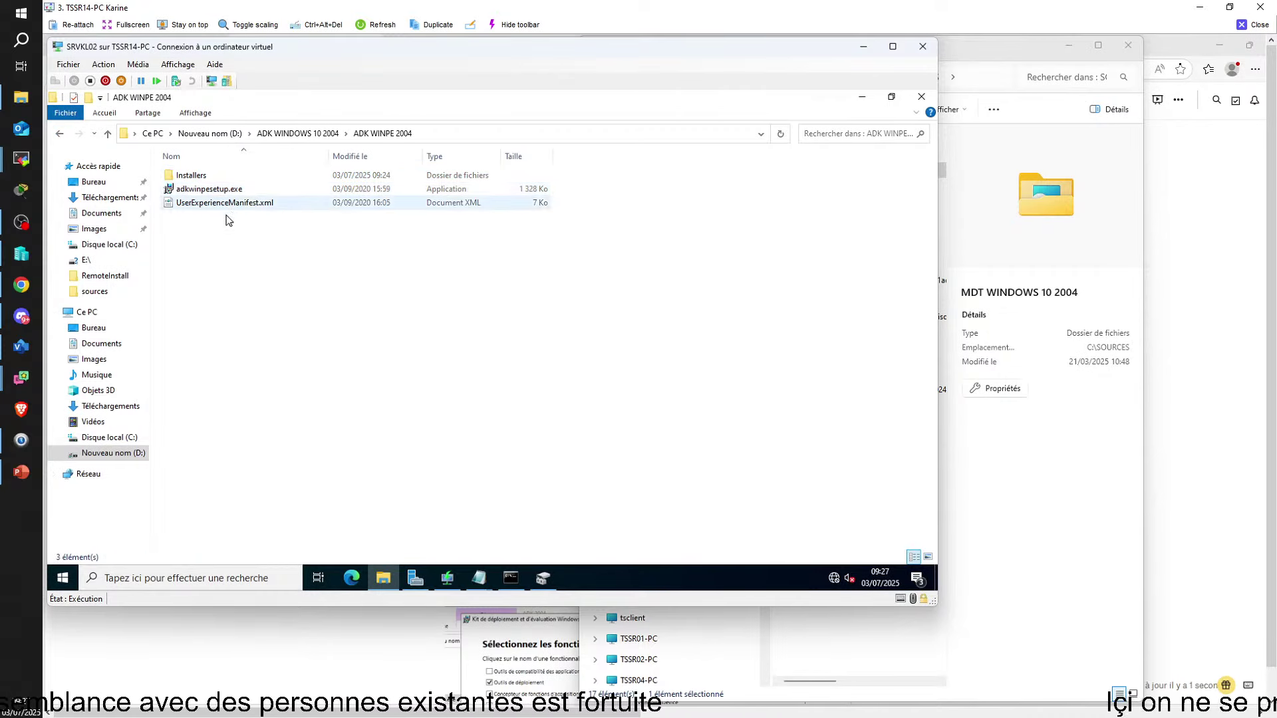
click(206, 190)
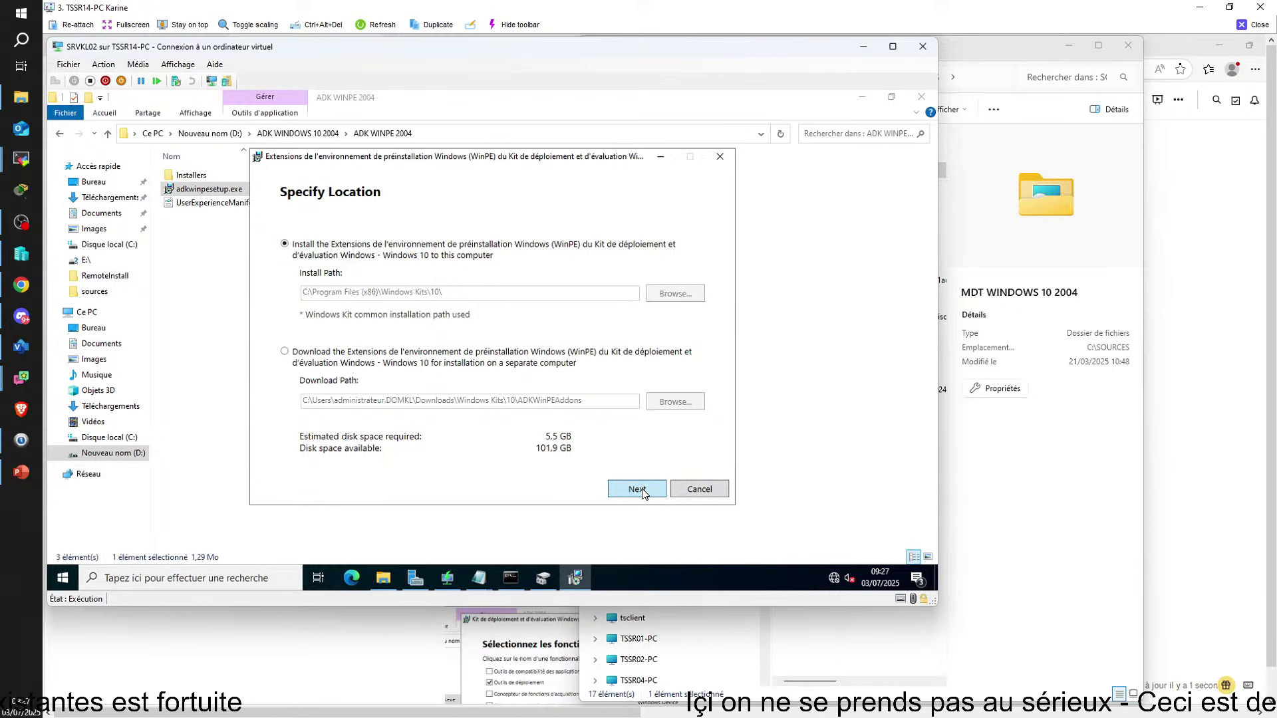
Install Windows PE with the default location, accepting the privacy page and licence
click(642, 492)
click(642, 492)
click(642, 491)
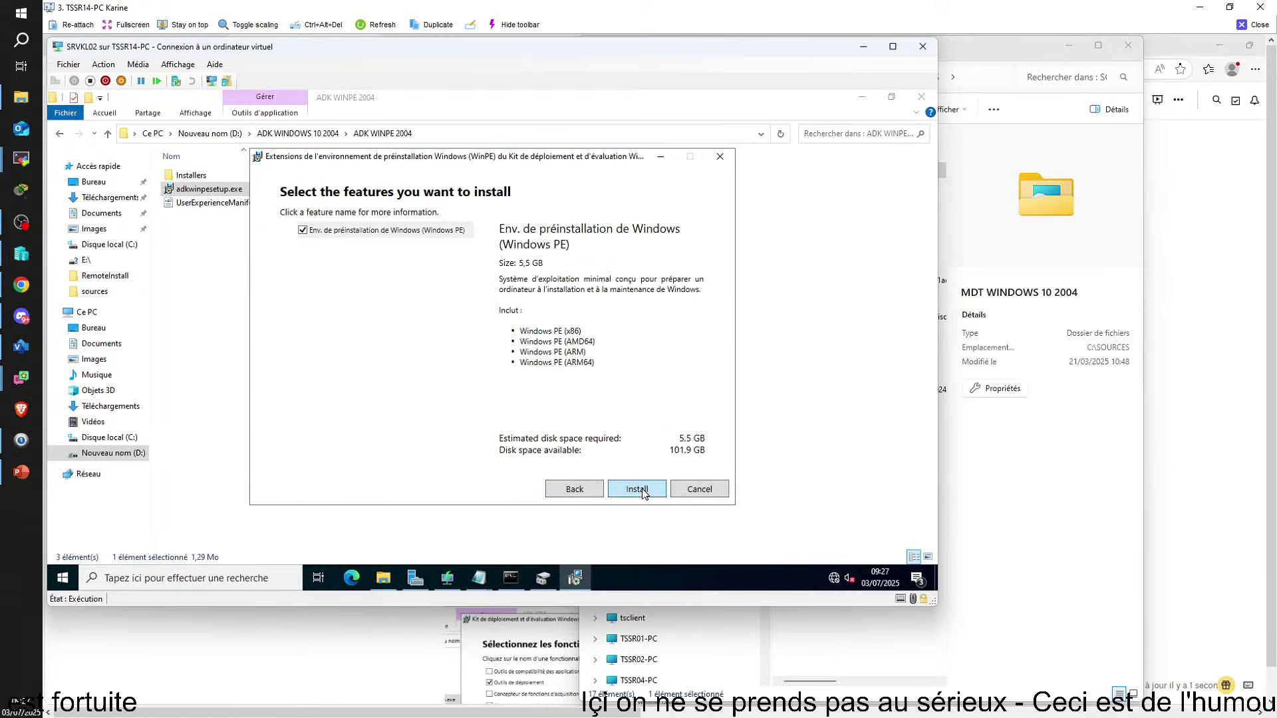
click(637, 490)
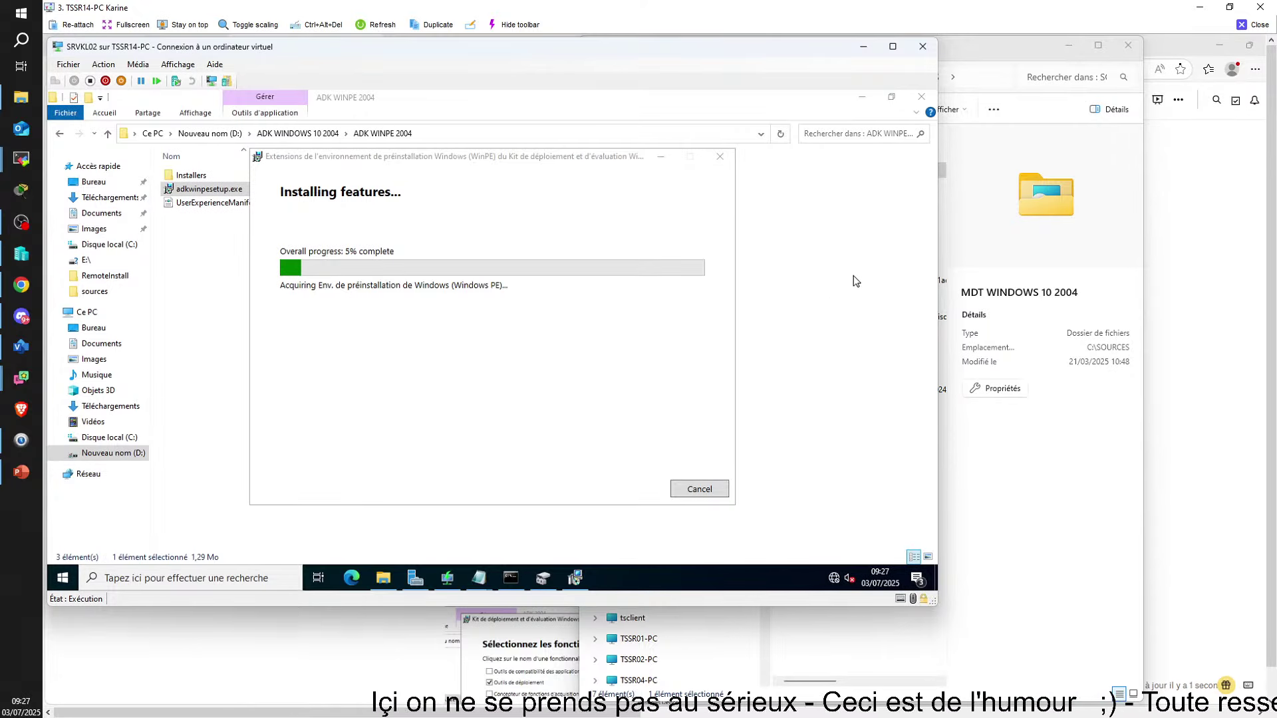
Minimise the SOURCES folder window and scroll down the MDT notes in Dropbox Paper
click(1070, 50)
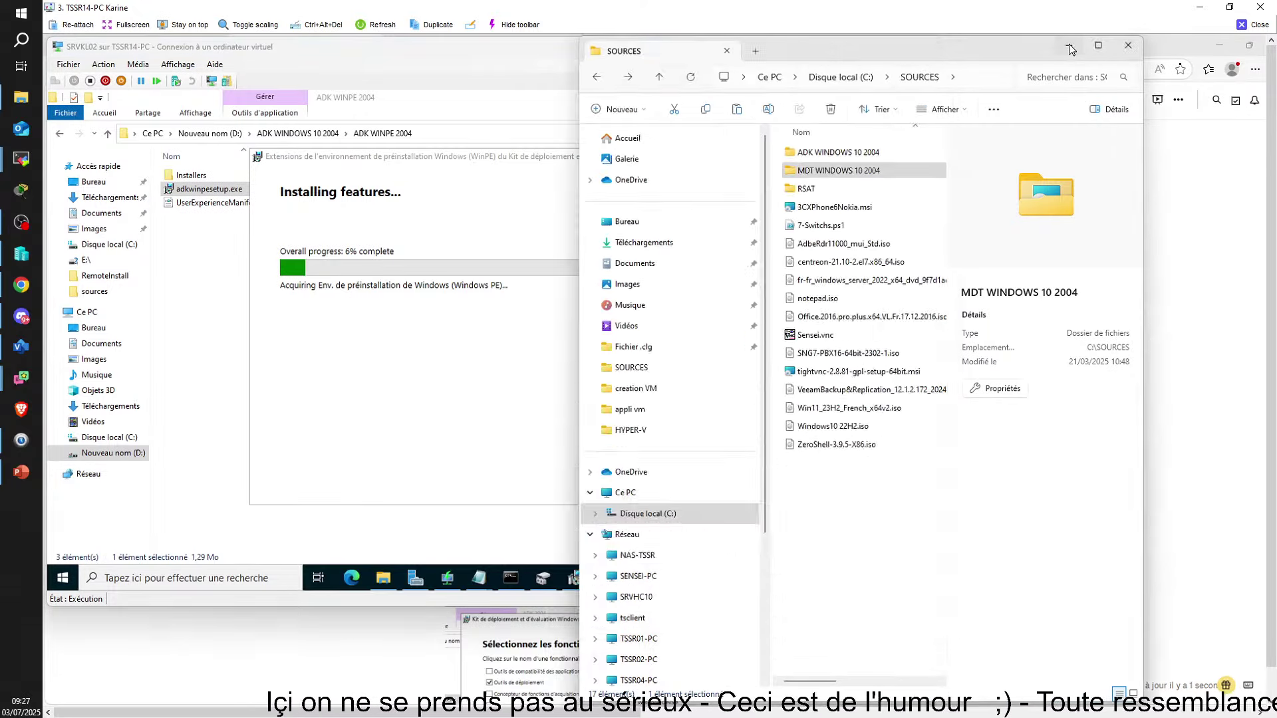
click(1070, 50)
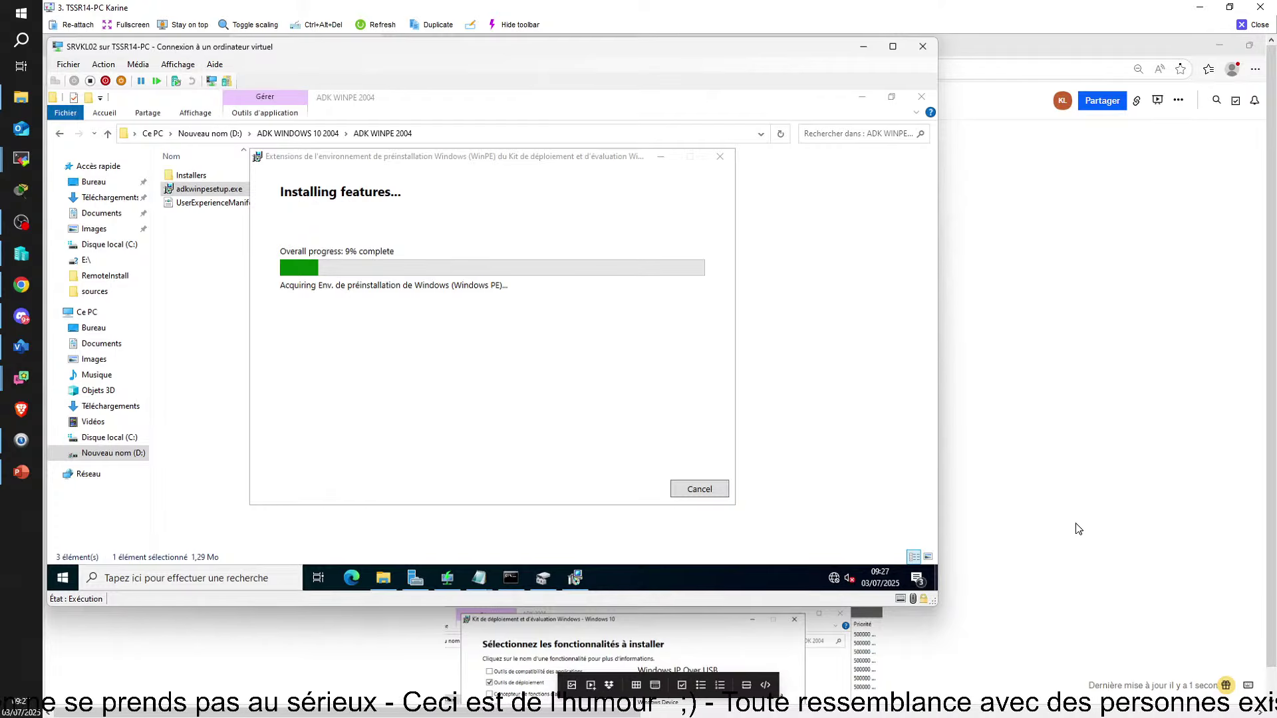
click(1148, 491)
scroll(1150, 492, down, 2)
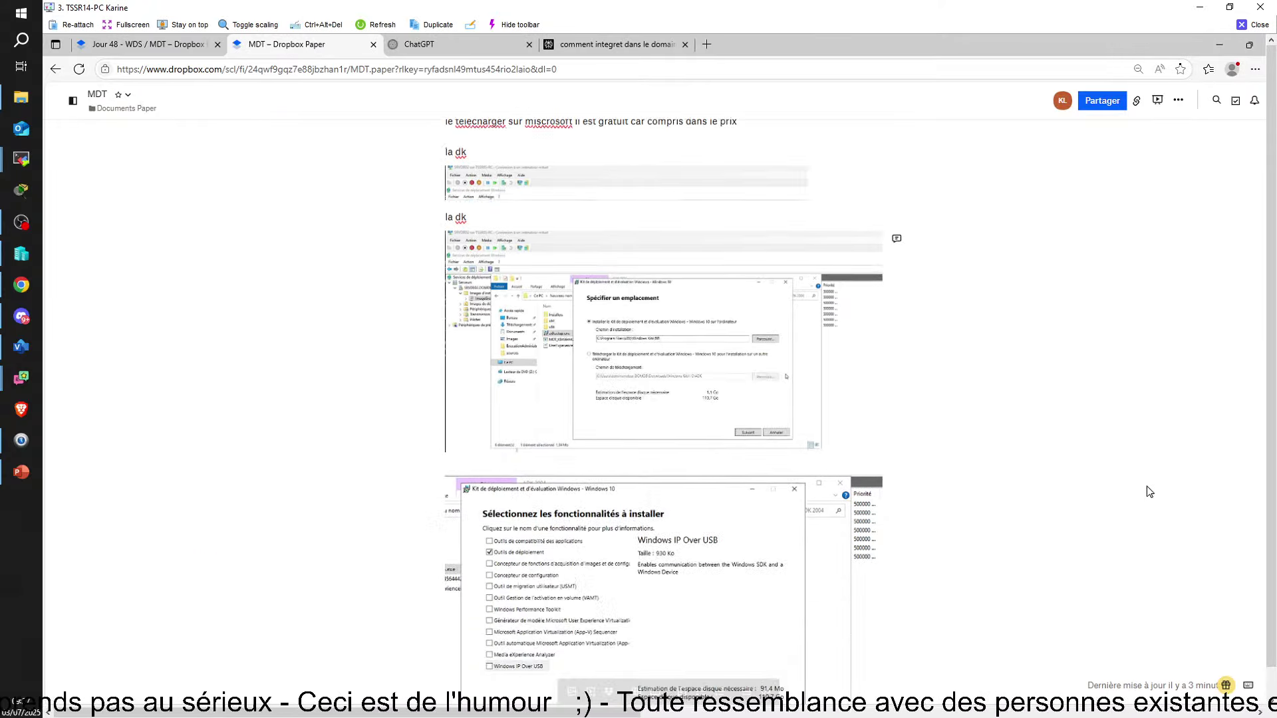
scroll(1150, 492, down, 5)
Return to the SRVKL02 VM and close the WinPE installer once it completes
mouse_move(831, 709)
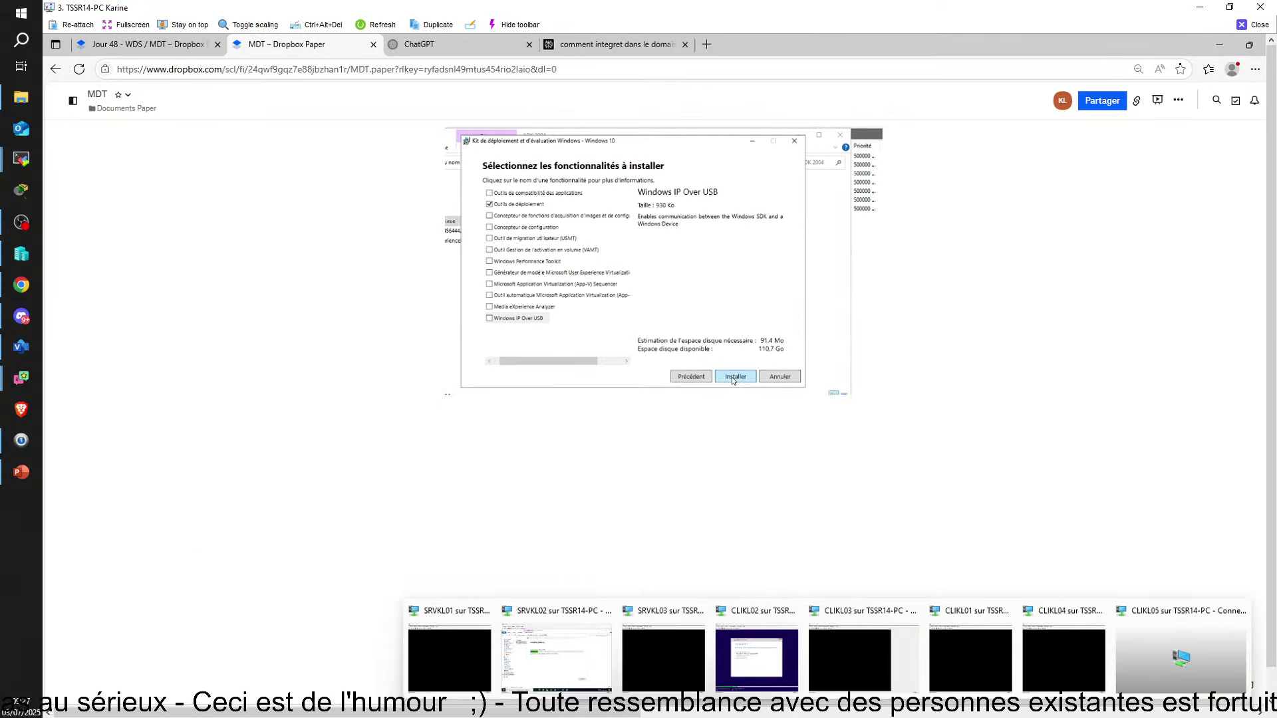
click(542, 668)
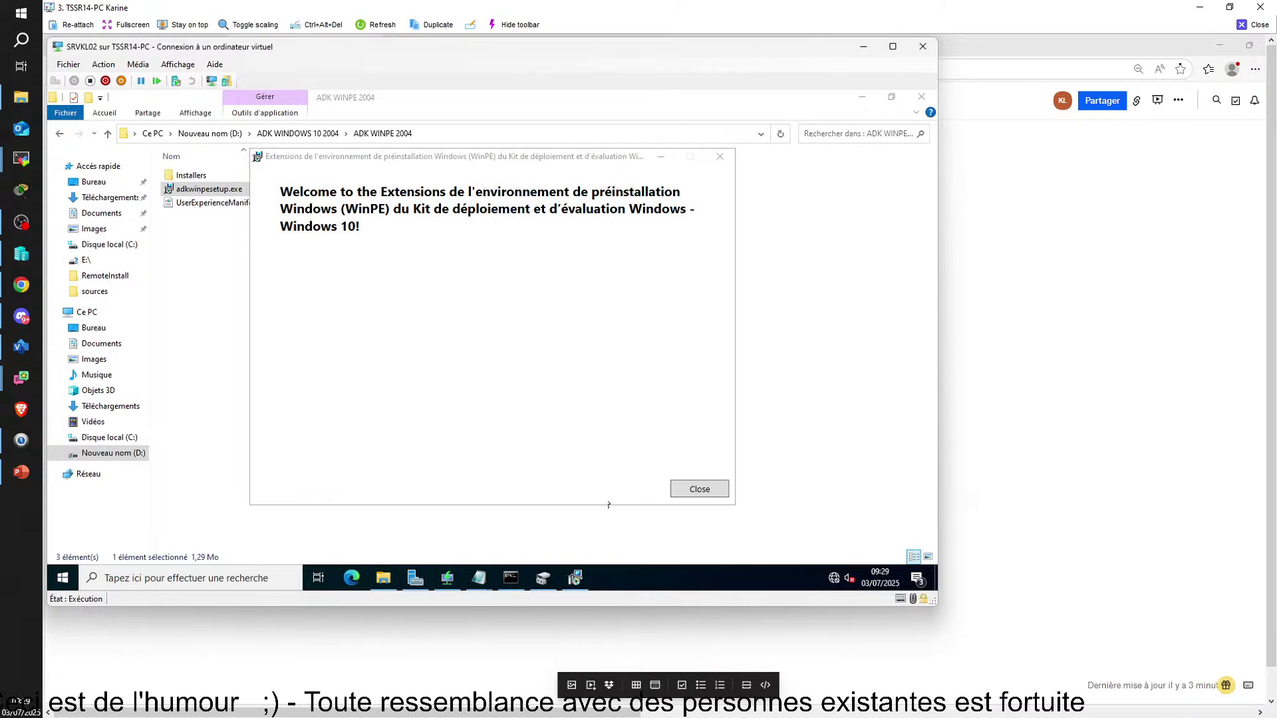
click(706, 492)
click(699, 490)
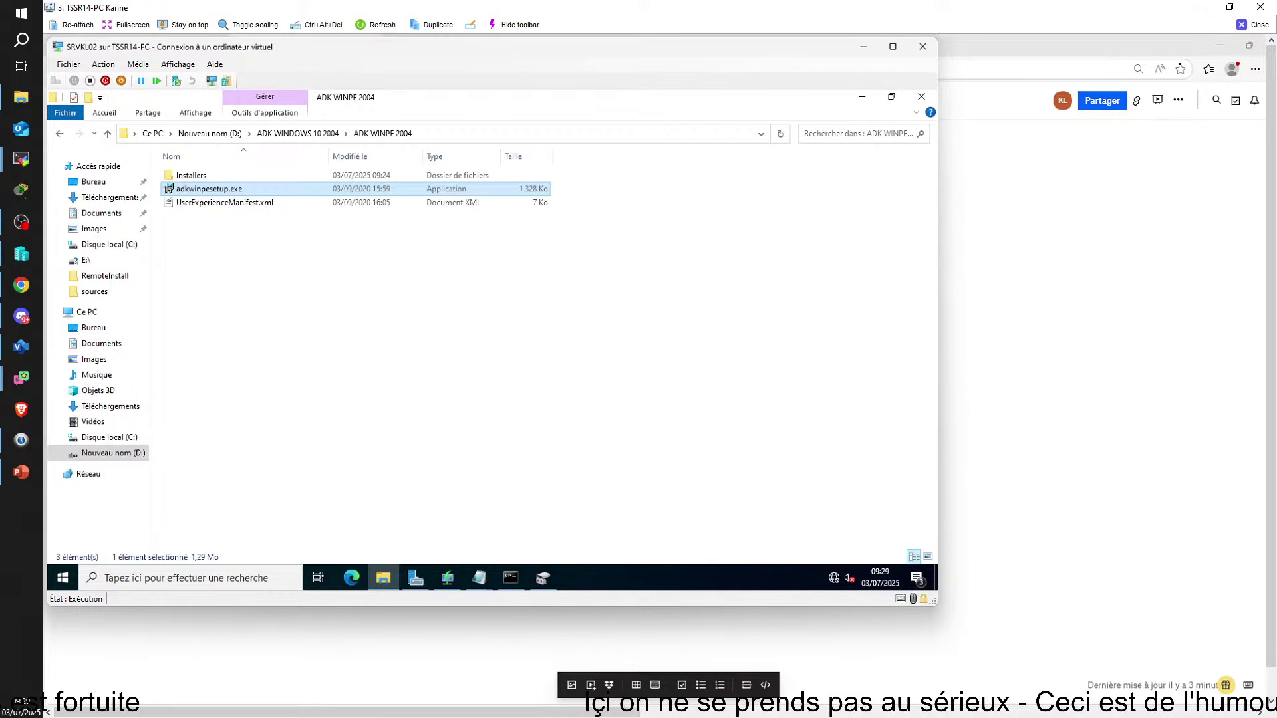
mouse_move(410, 593)
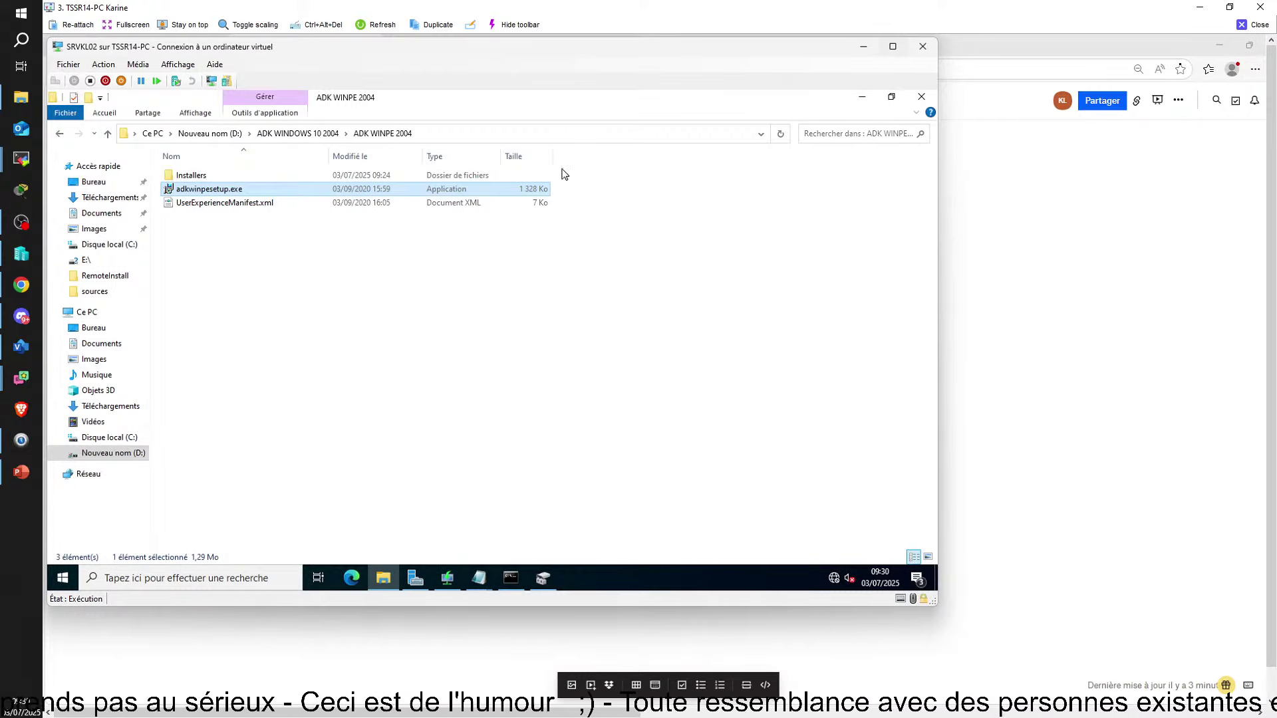
Launch the MDT x64 installer from the D: drive's MDT WINDOWS 10 2004 folder
click(61, 135)
click(61, 135)
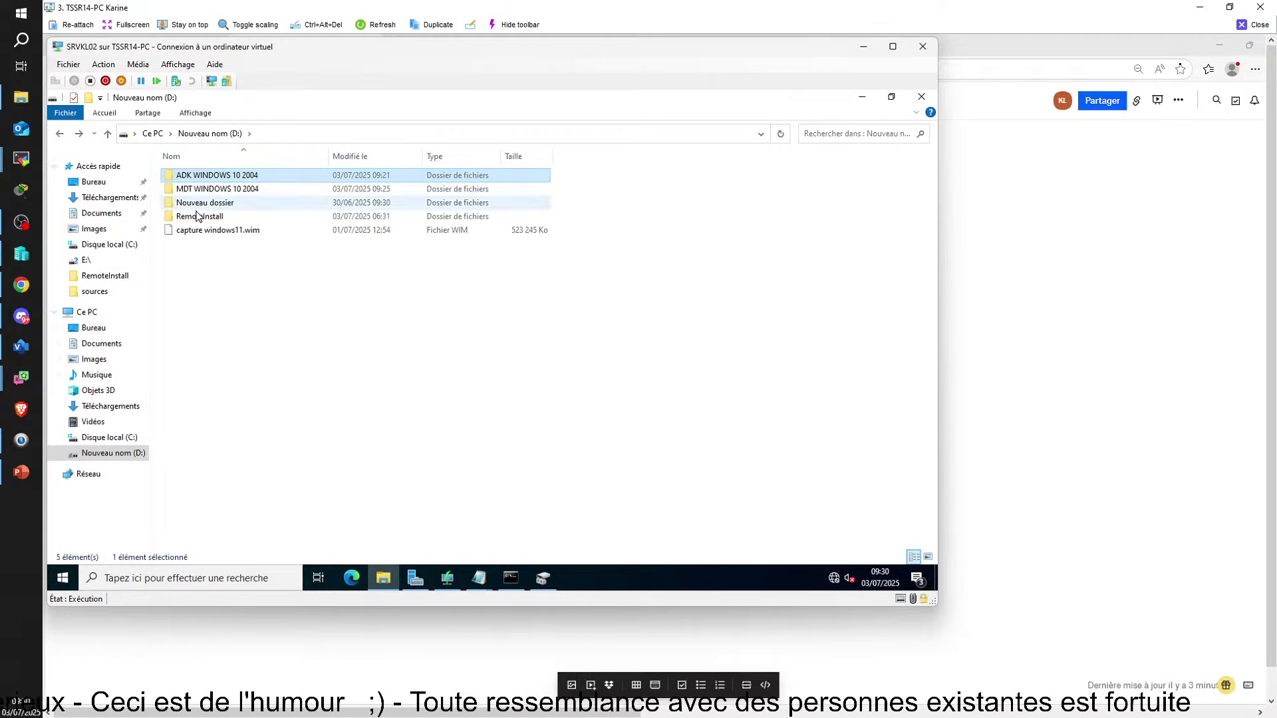
double_click(205, 199)
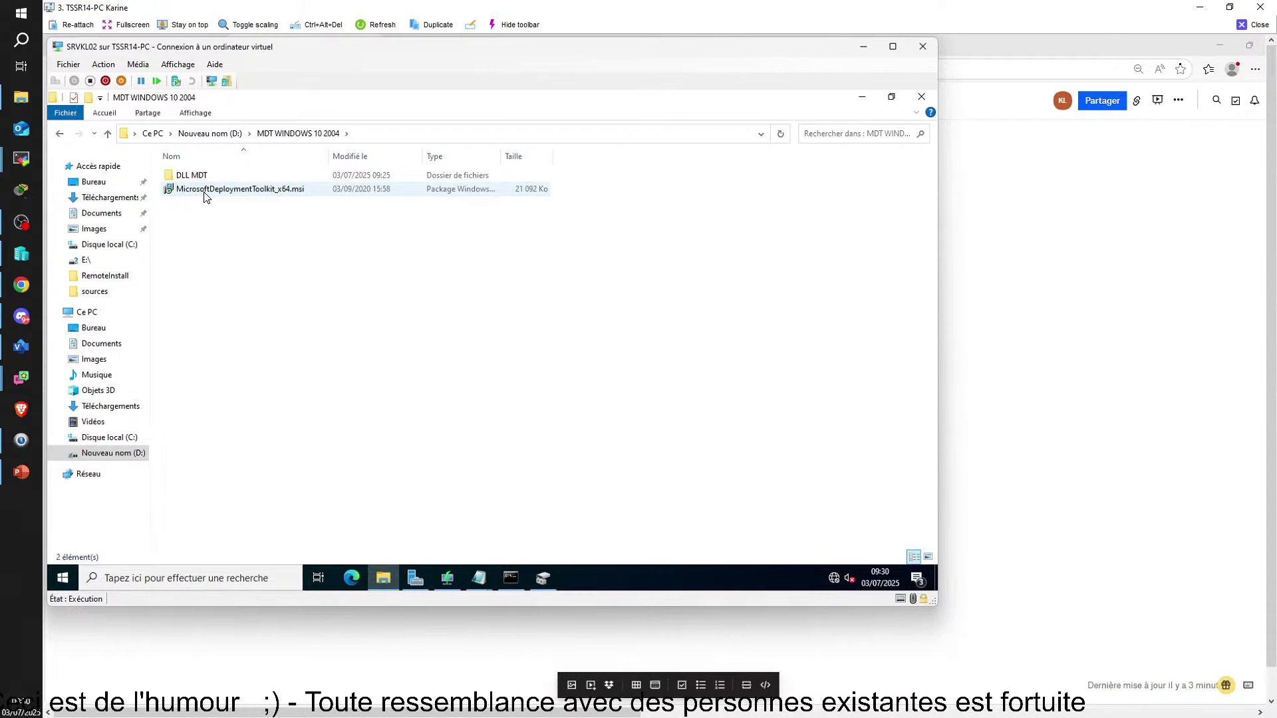
double_click(205, 190)
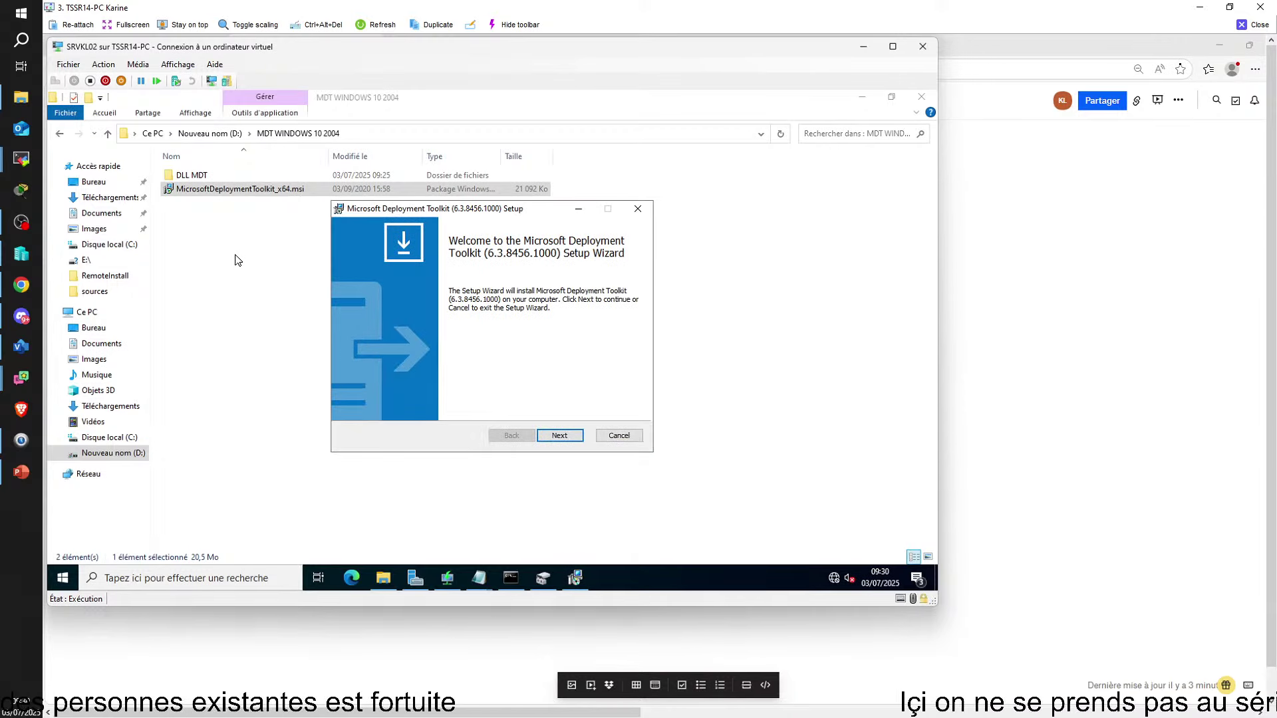
Install MDT 6.3.8456.1000 with licence accepted, default components and no improvement program
click(559, 436)
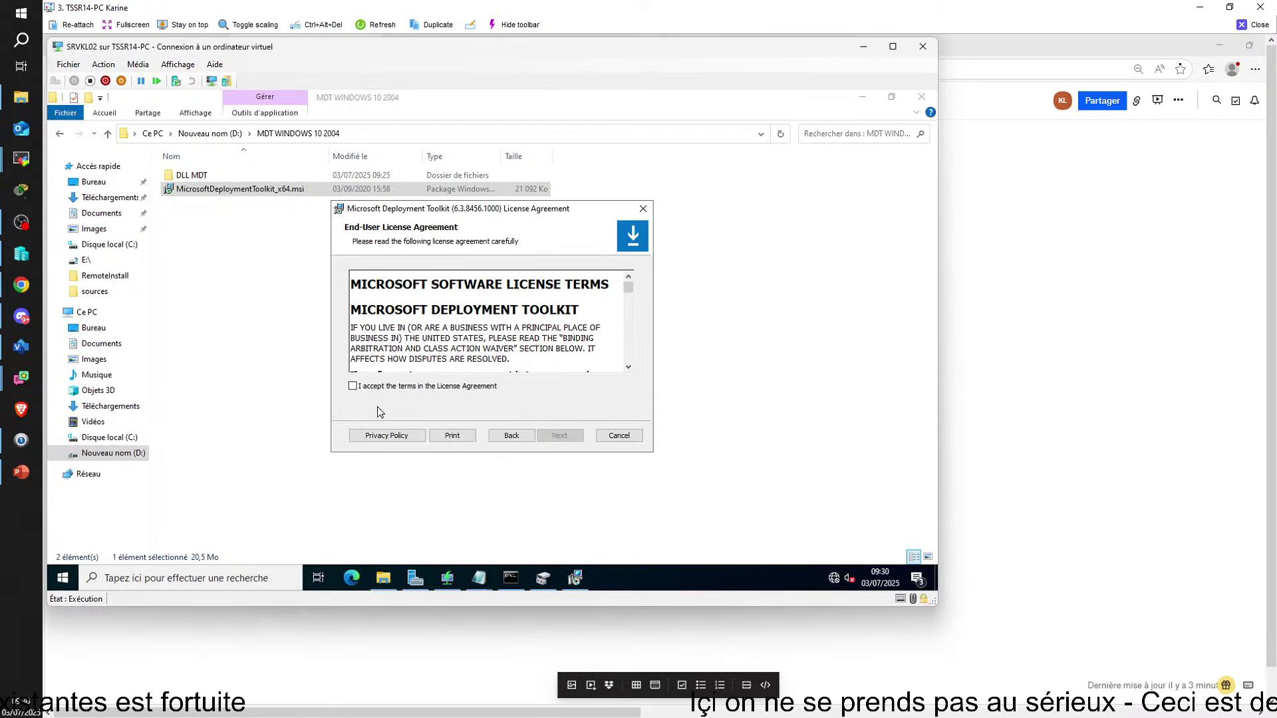
click(352, 386)
click(560, 436)
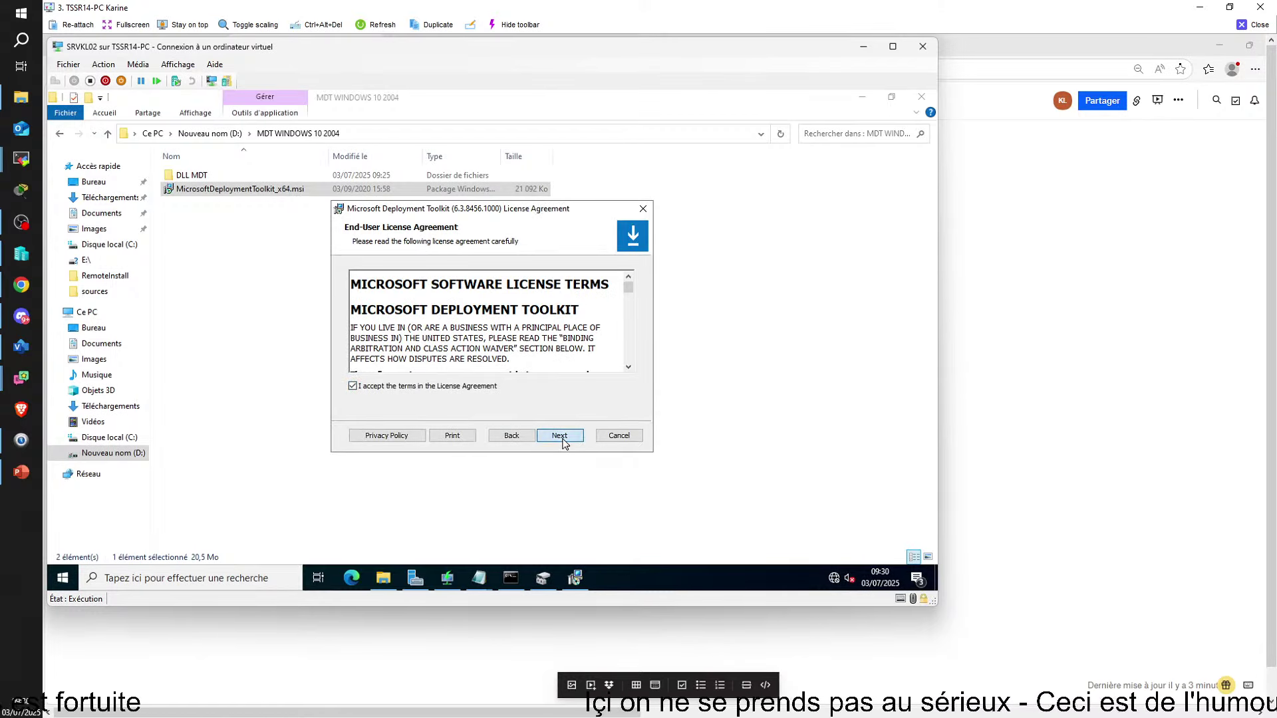
click(563, 442)
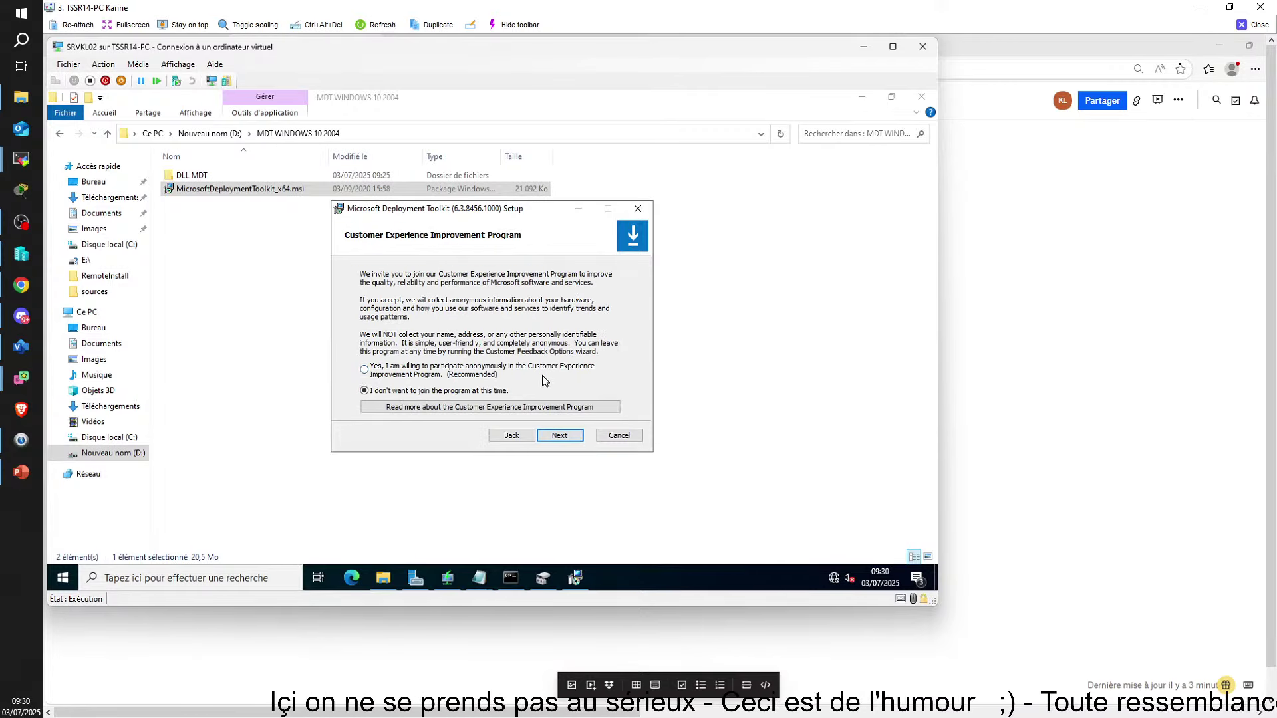
click(560, 442)
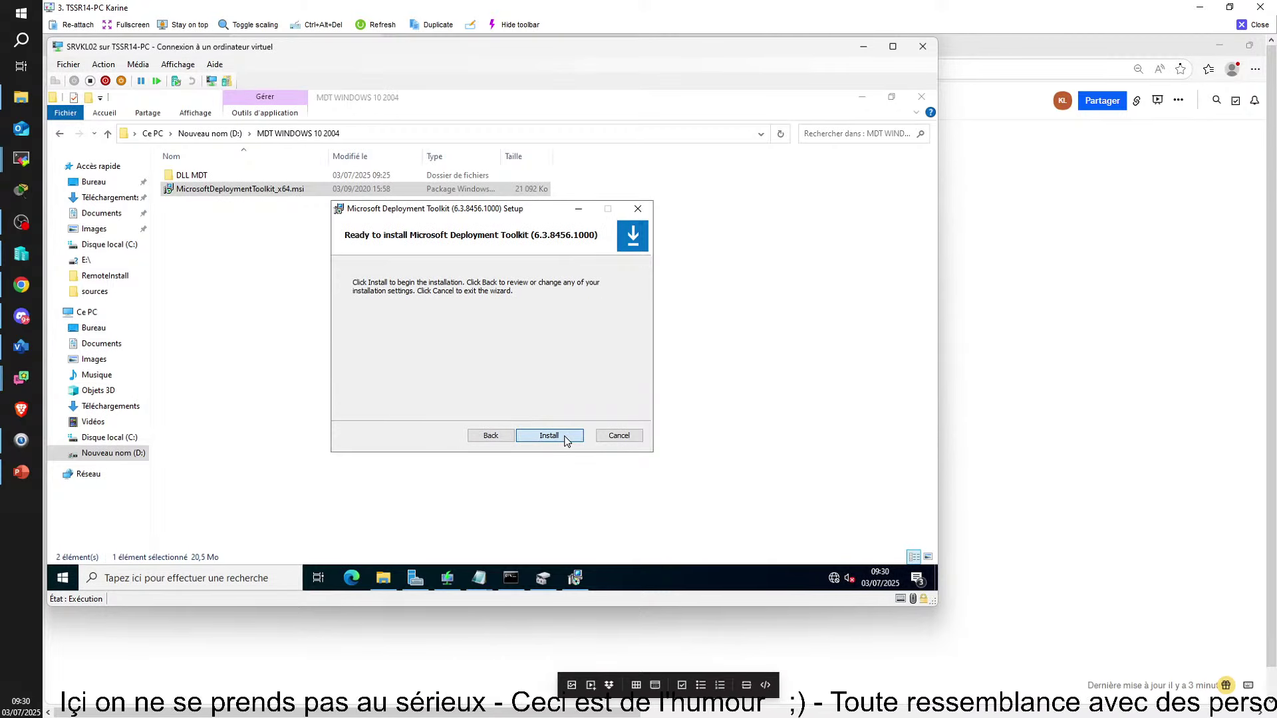
click(565, 439)
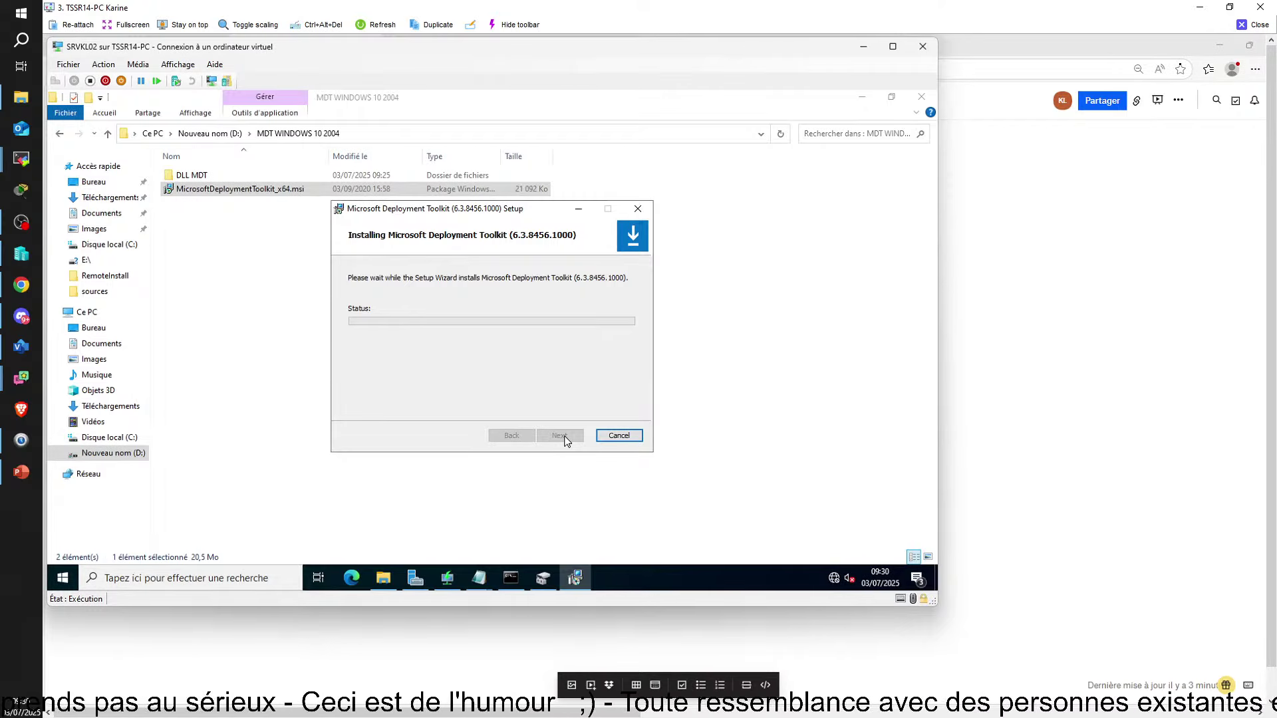
click(1046, 391)
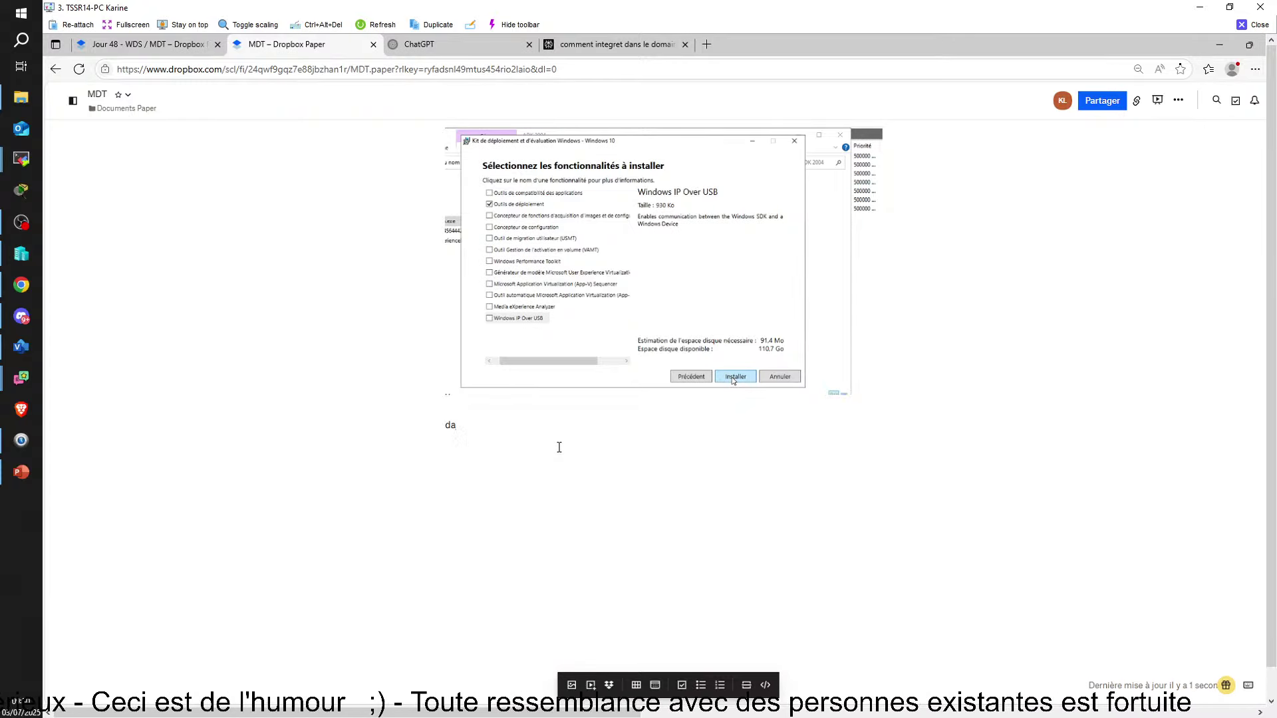
Type 'd abord telecharger le fichier d'instal' below the screenshot, fixing typos along the way
key(BackSpace)
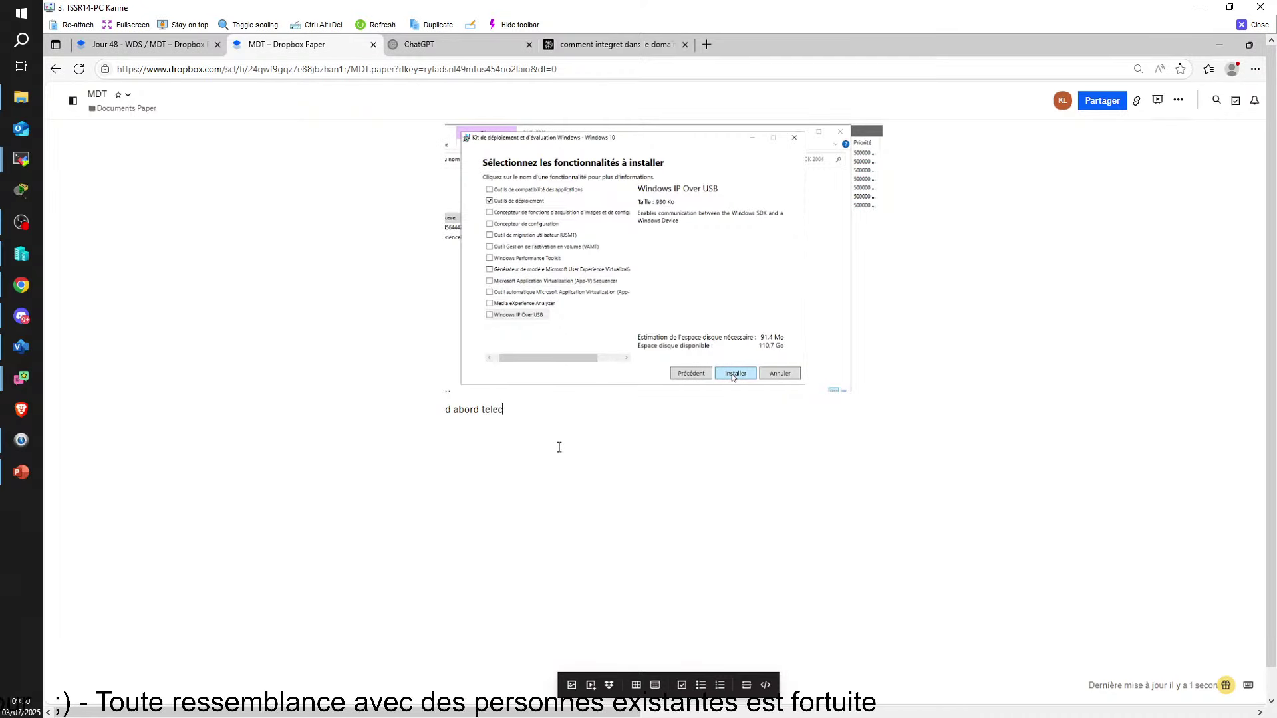
text(abord telechargt)
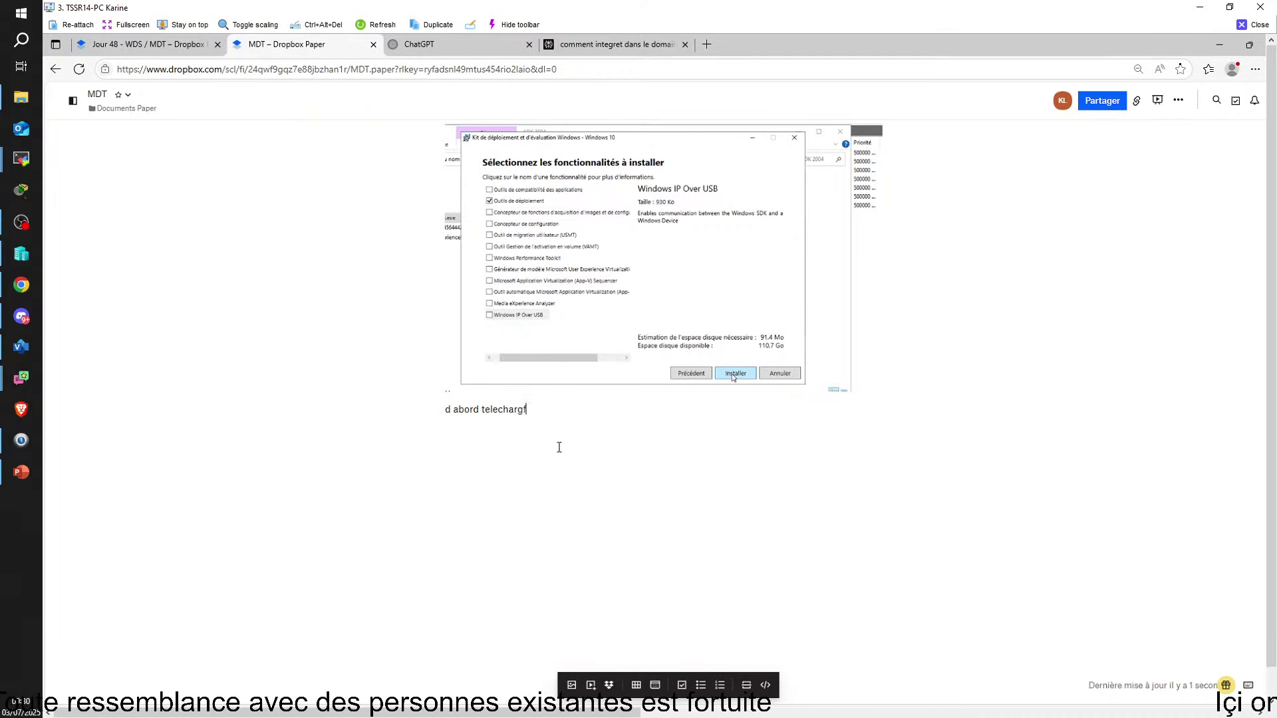
key(BackSpace)
key(BackSpace)
text(er a)
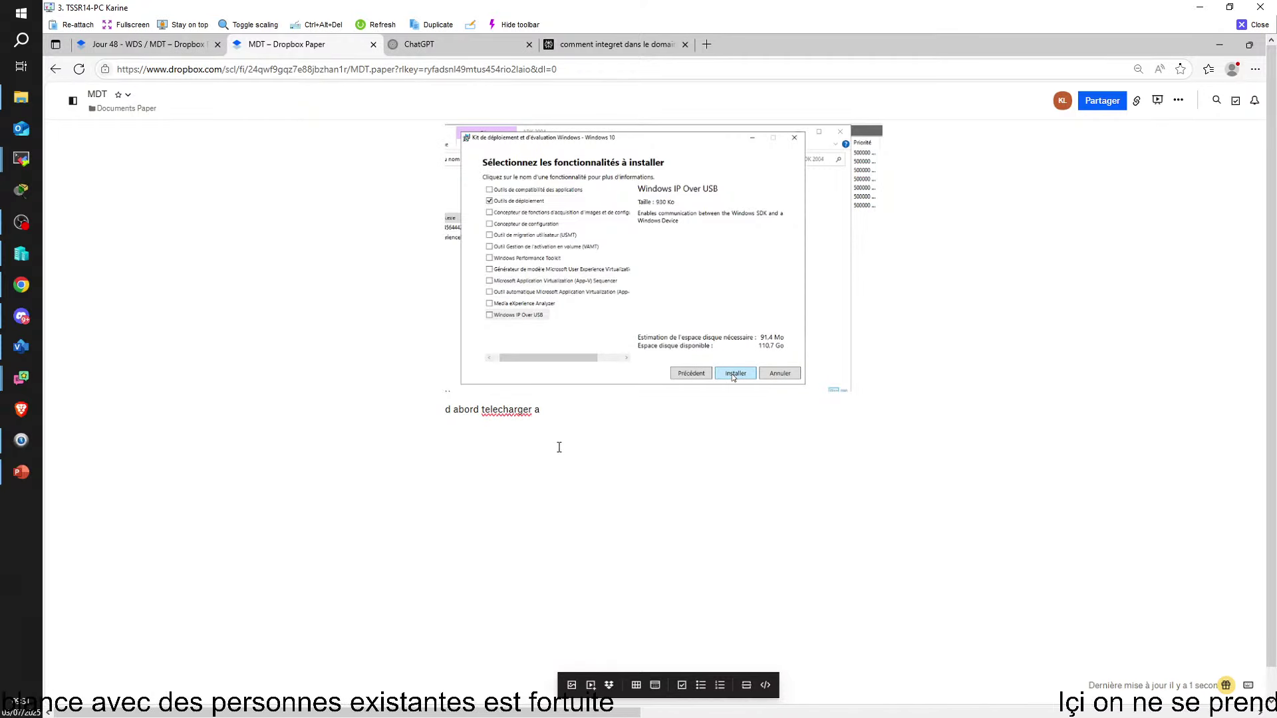
key(BackSpace)
text(le)
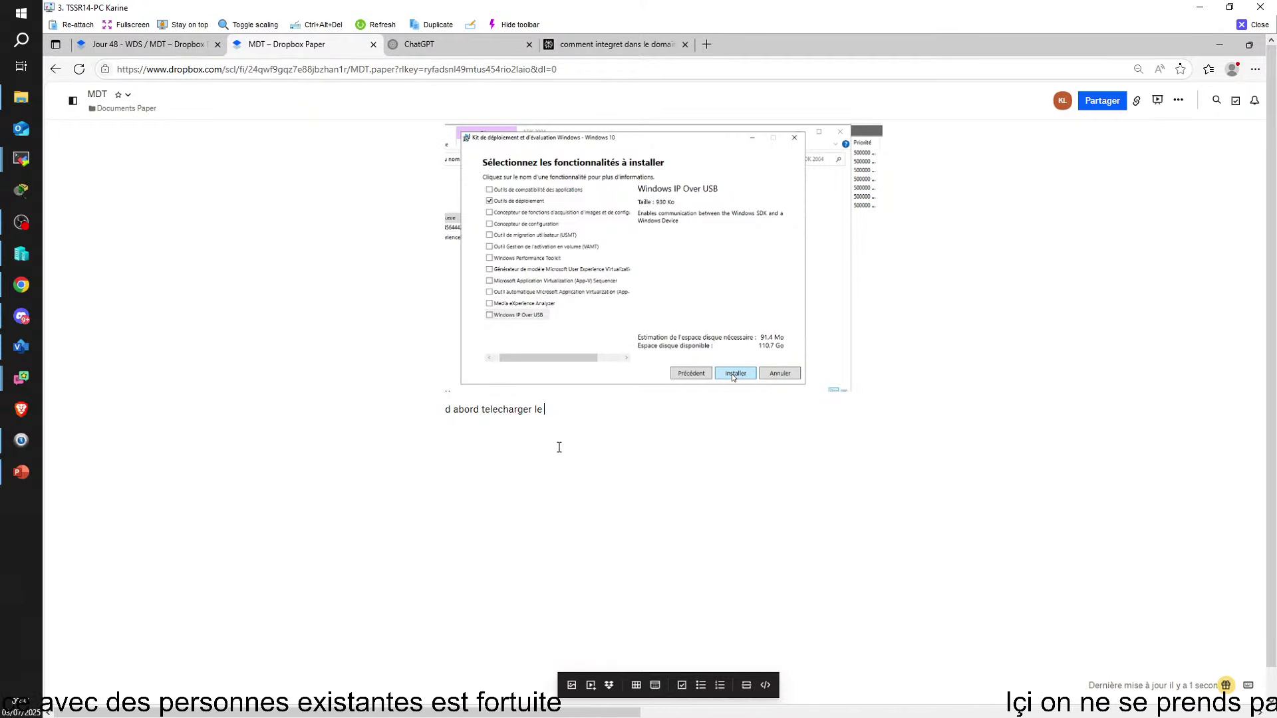
text( fichier d)
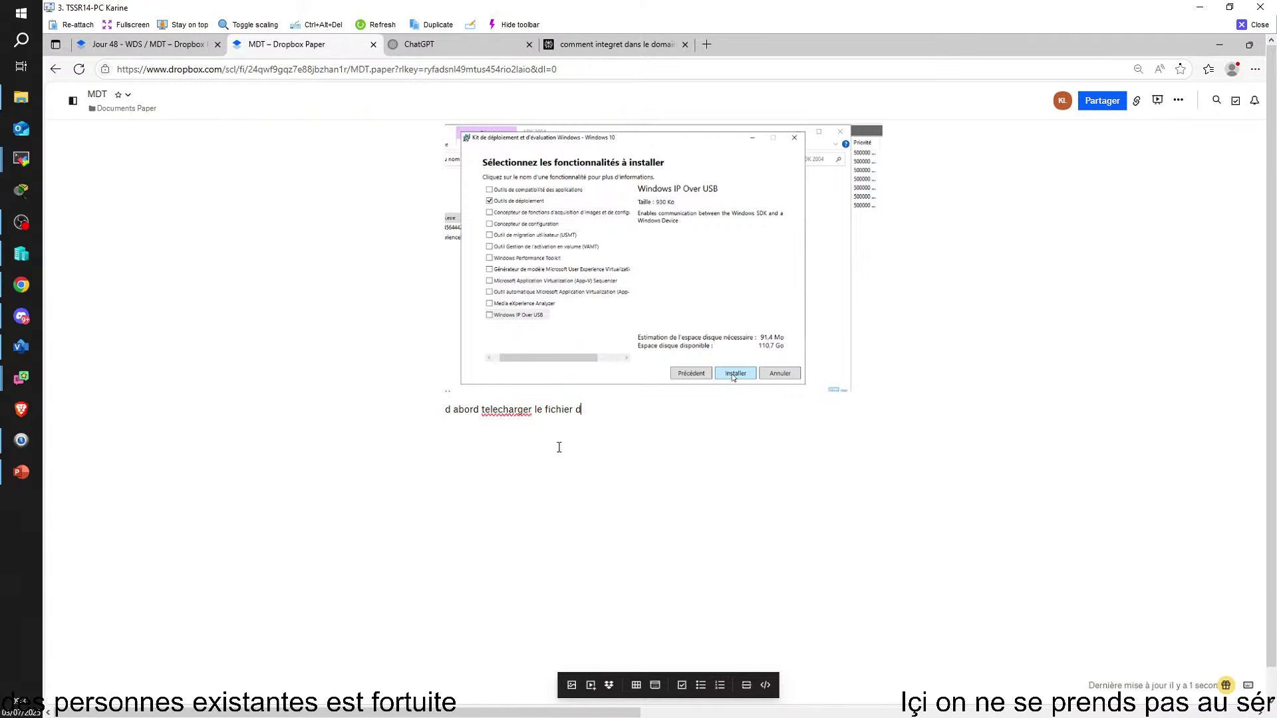
text('in)
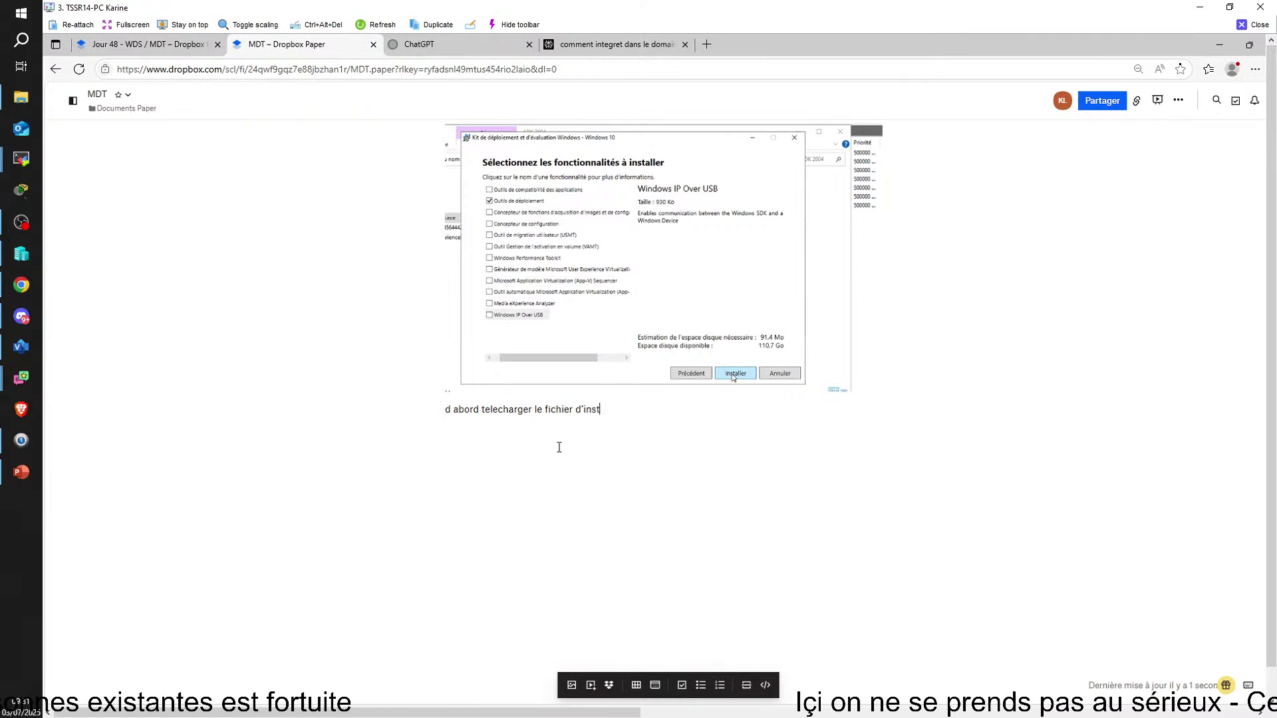
text(stak)
key(BackSpace)
text(lm)
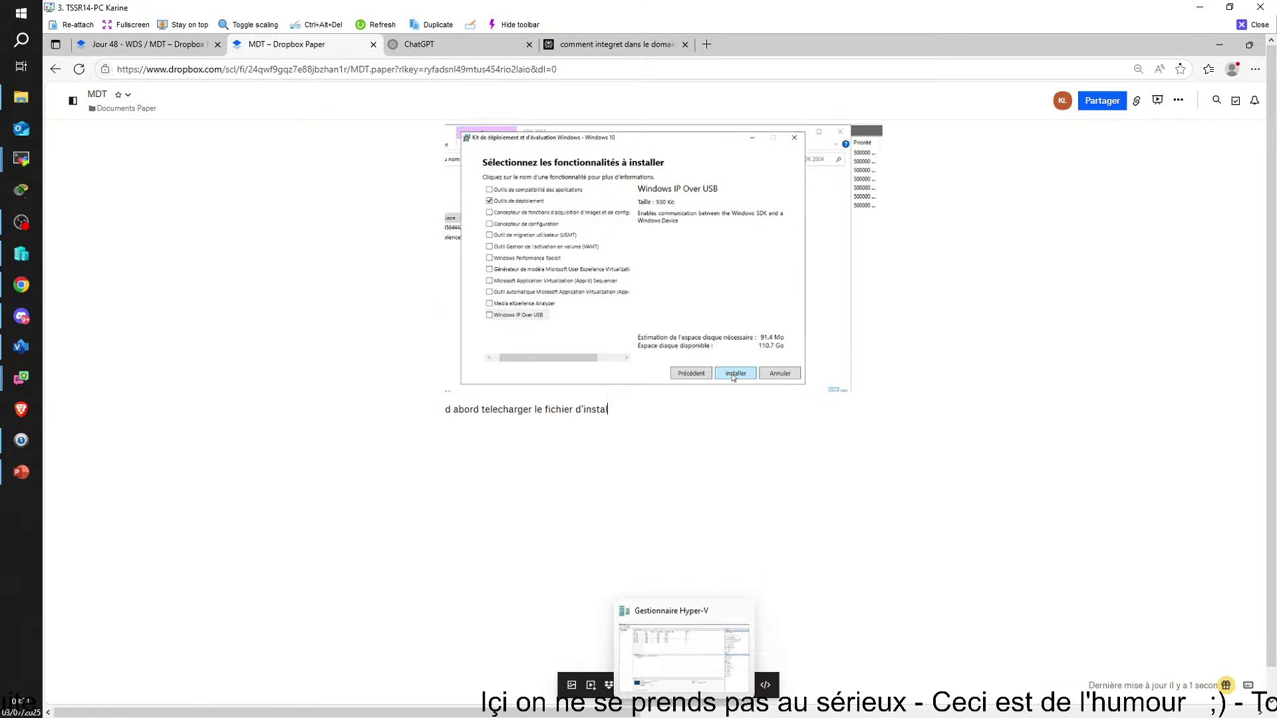
Switch to SRVKL02 and finish the completed MDT setup wizard
click(828, 717)
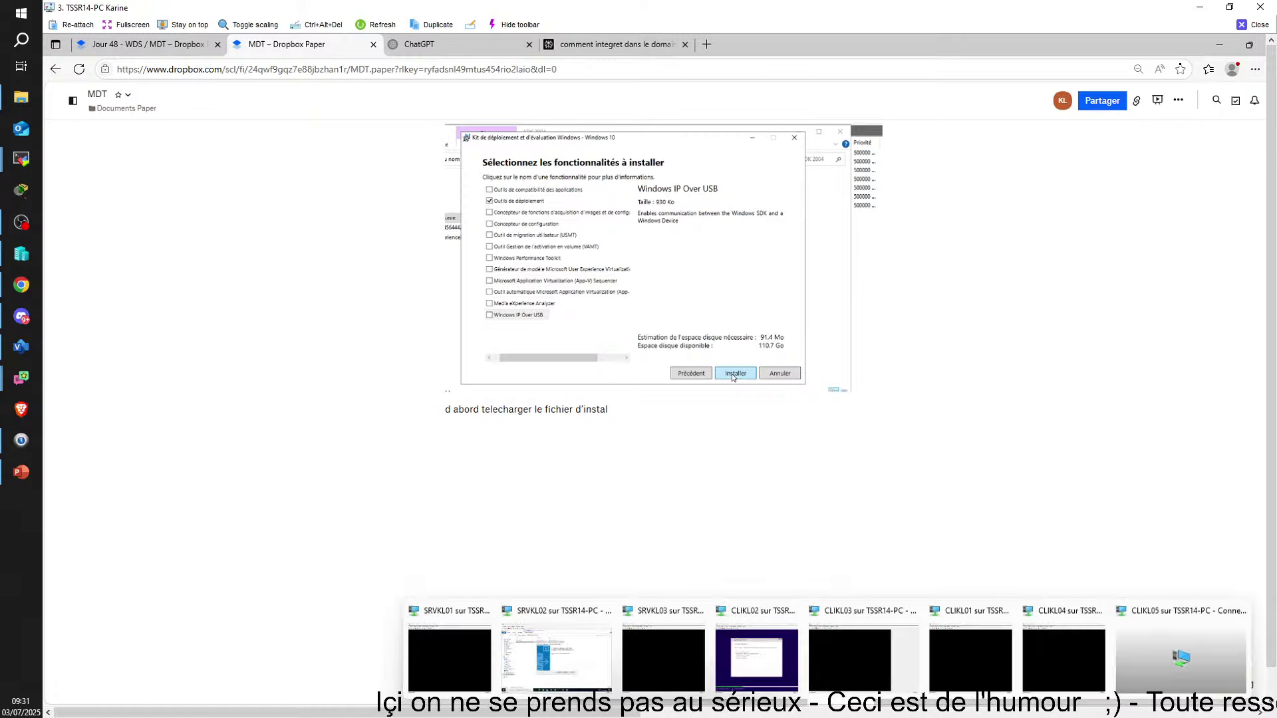
click(564, 660)
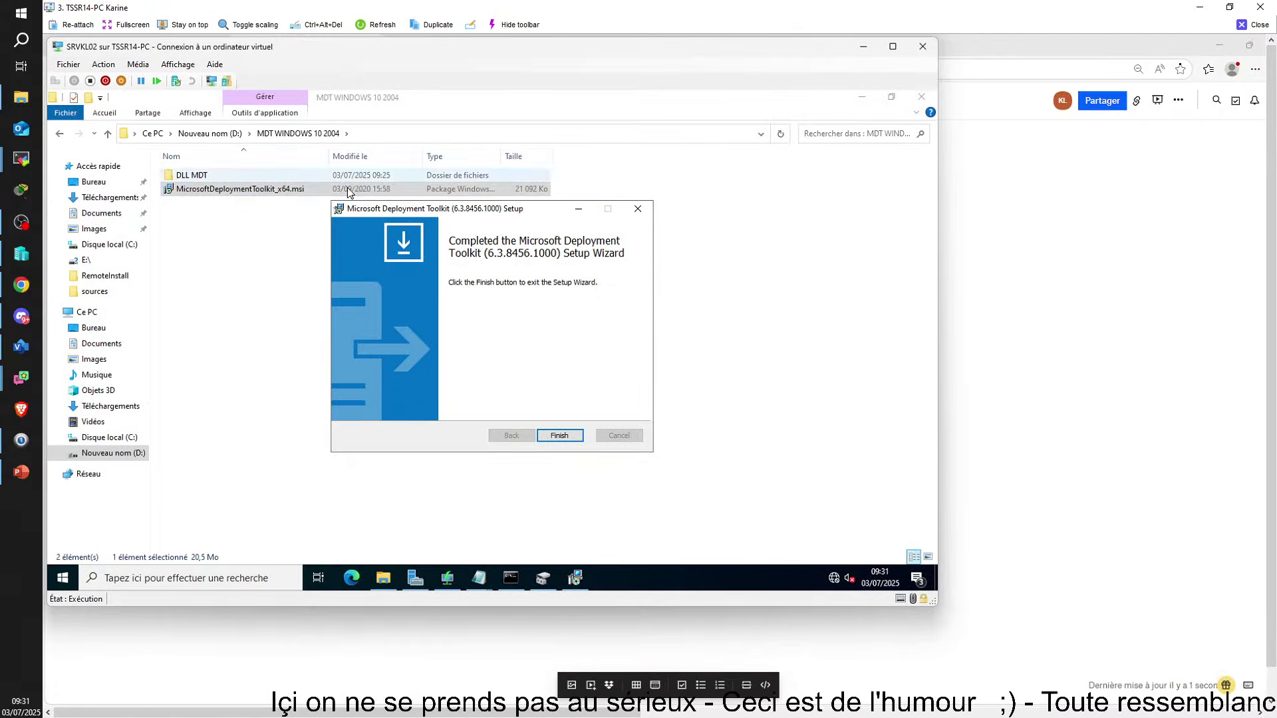
click(562, 439)
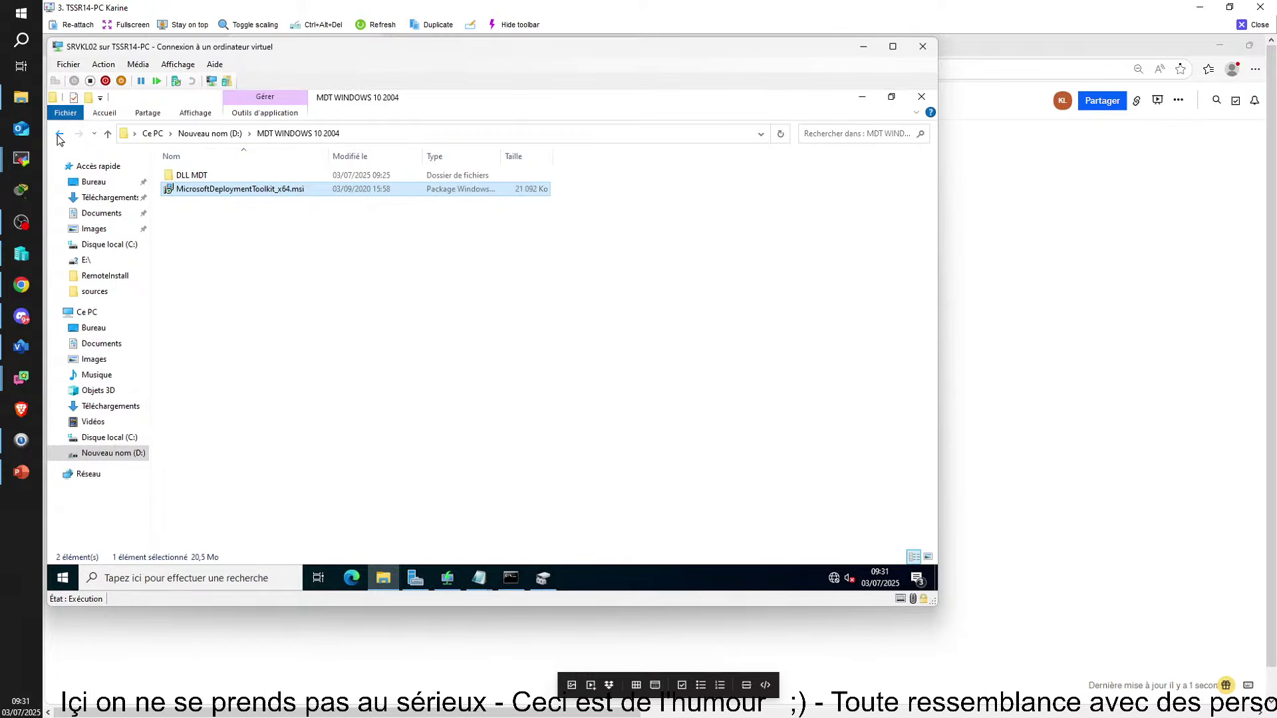
Turn off Enhanced Session and sign in with the administrator password, retrying after a wrong entry
click(211, 82)
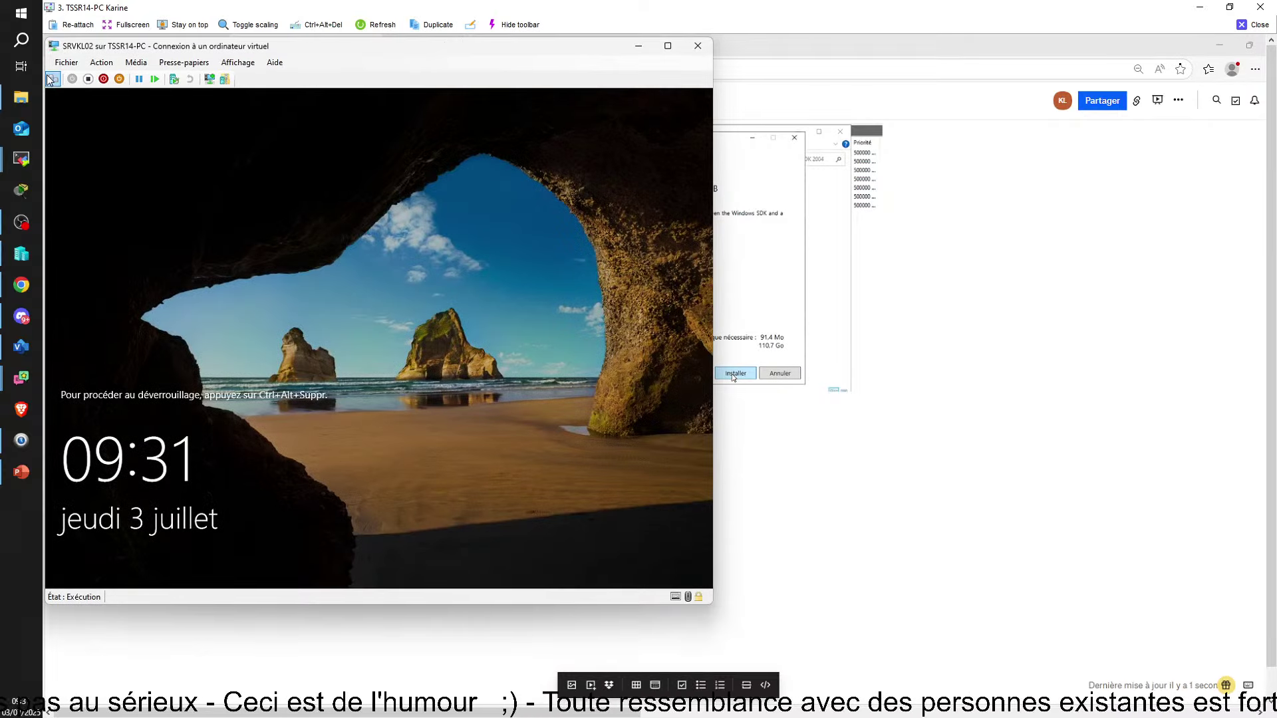
click(51, 79)
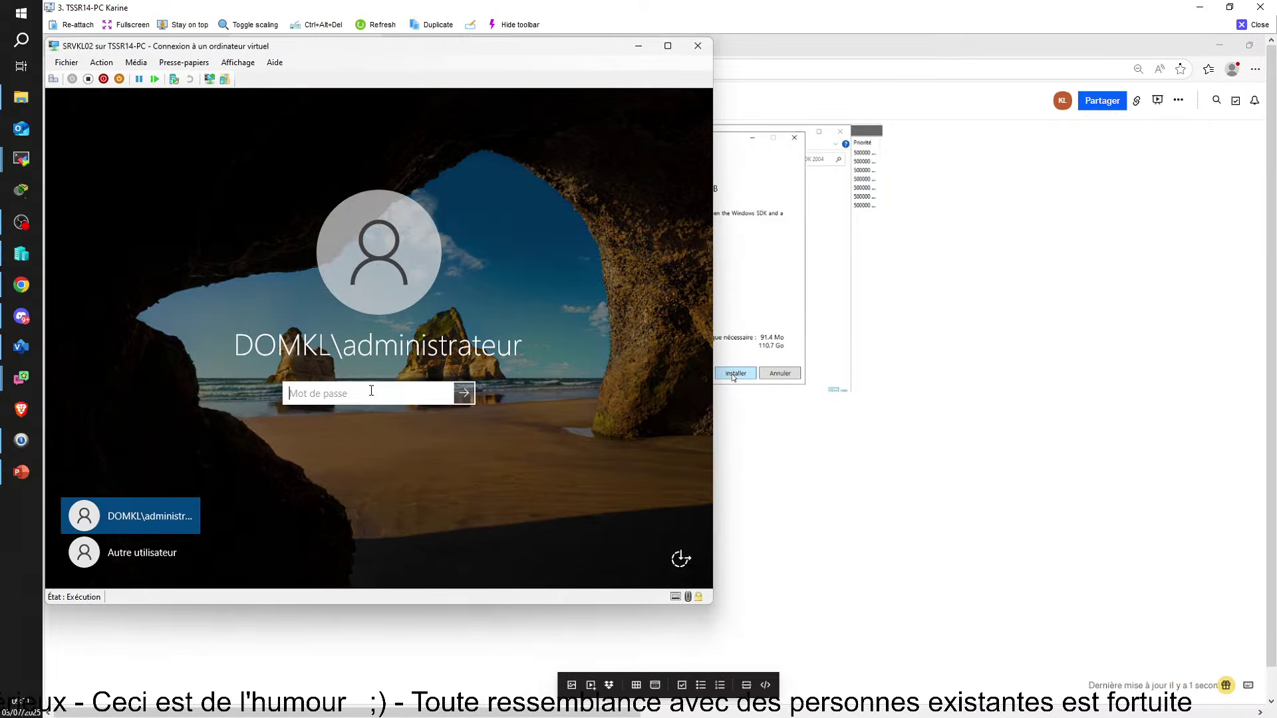
text(•••)
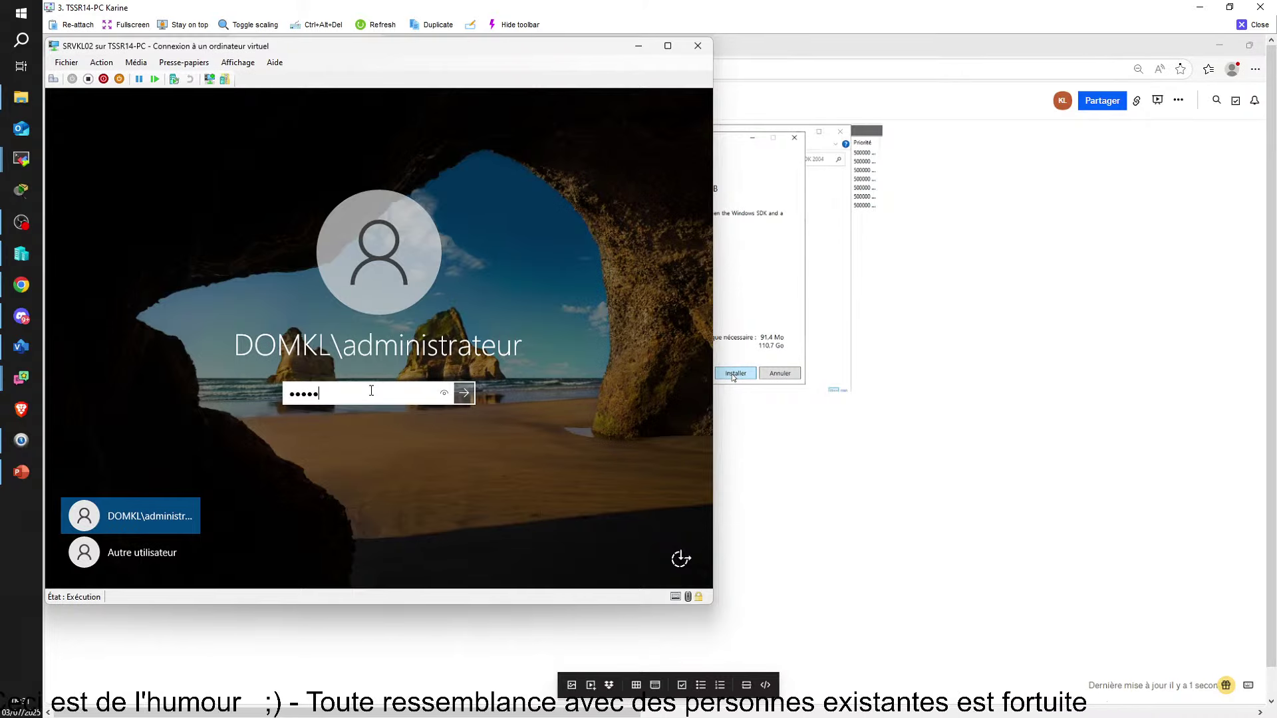
key(Return)
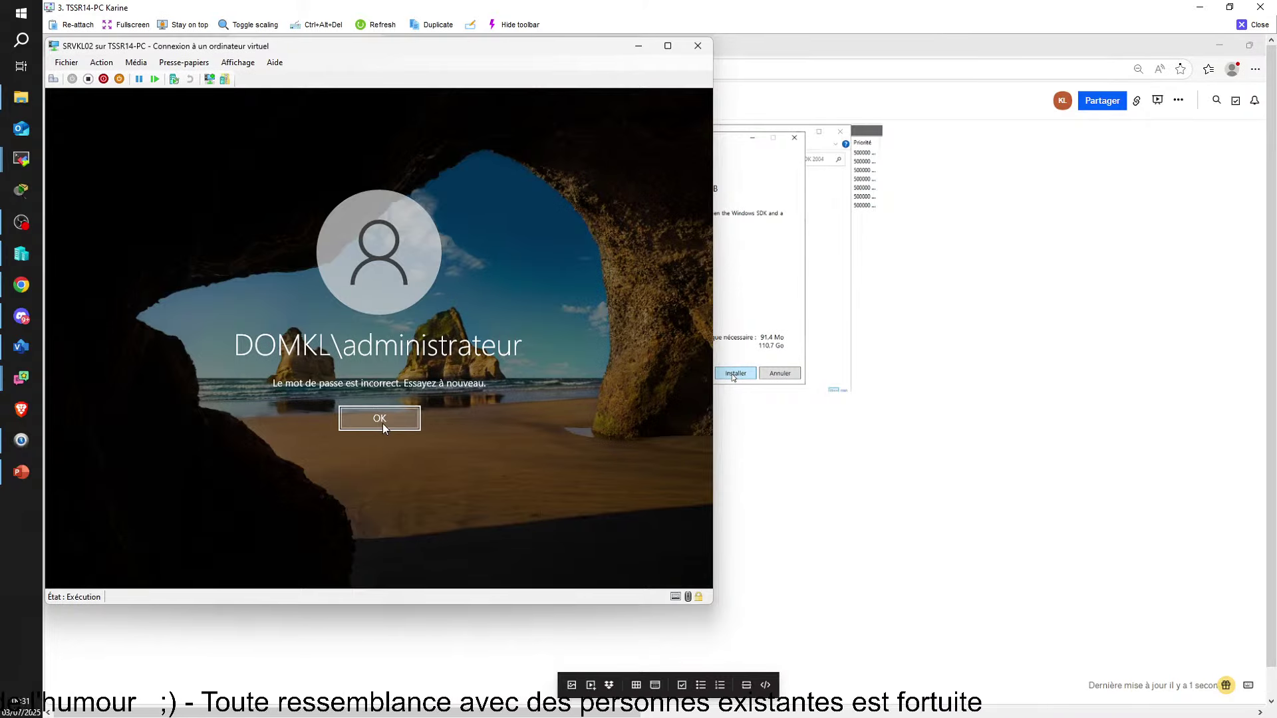
click(382, 424)
text(•)
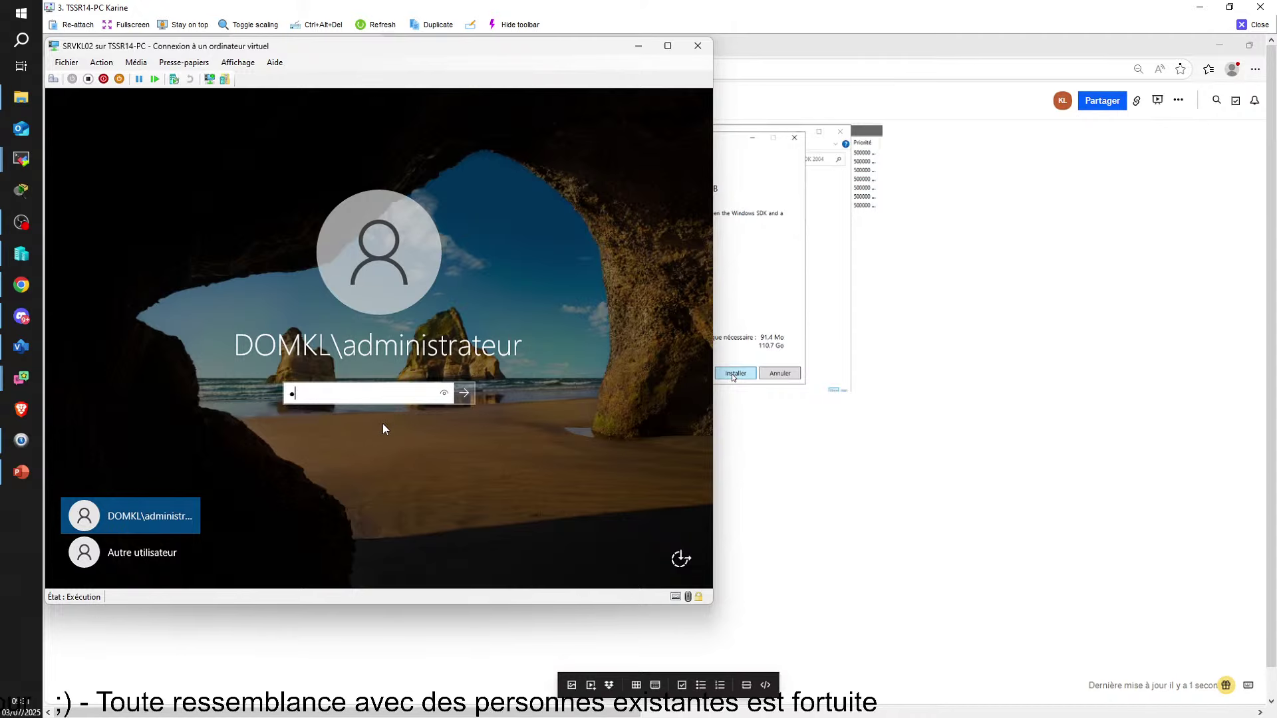
text(••••)
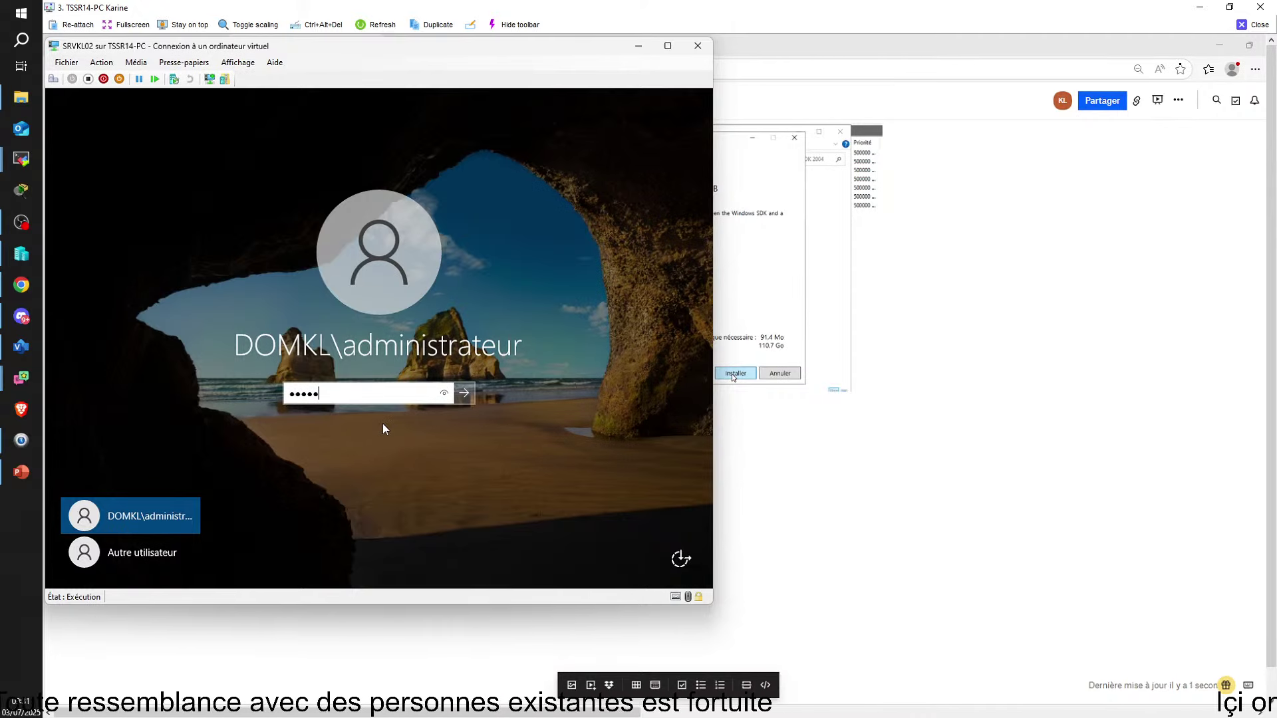
text(•••)
key(Return)
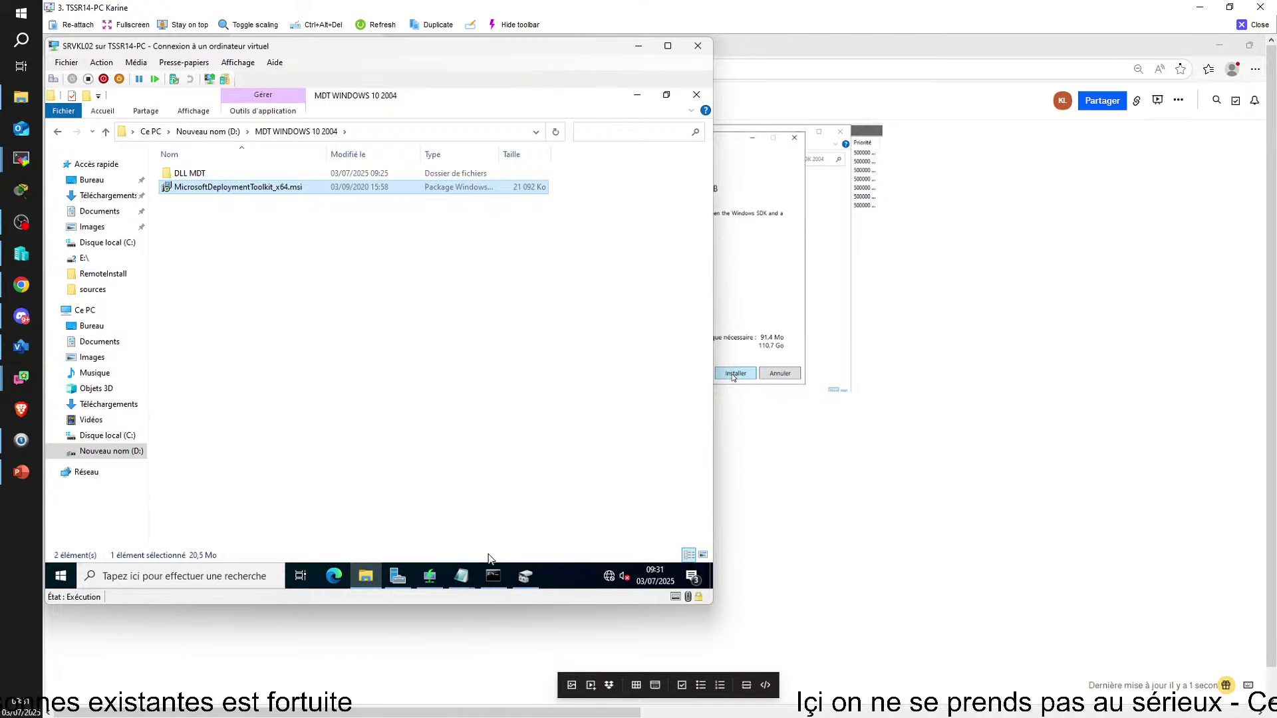
Launch Deployment Workbench from the Start menu's Microsoft Deployment Toolkit group and bring it forward
click(59, 577)
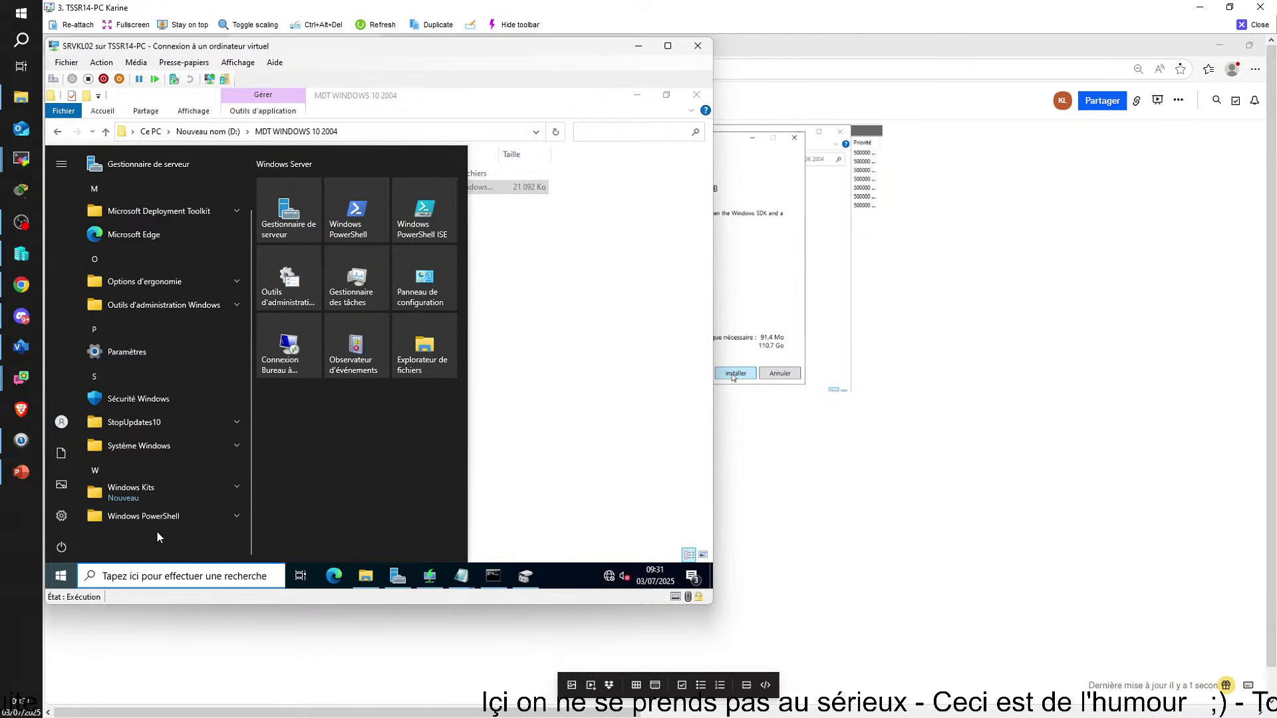
scroll(153, 464, up, 1)
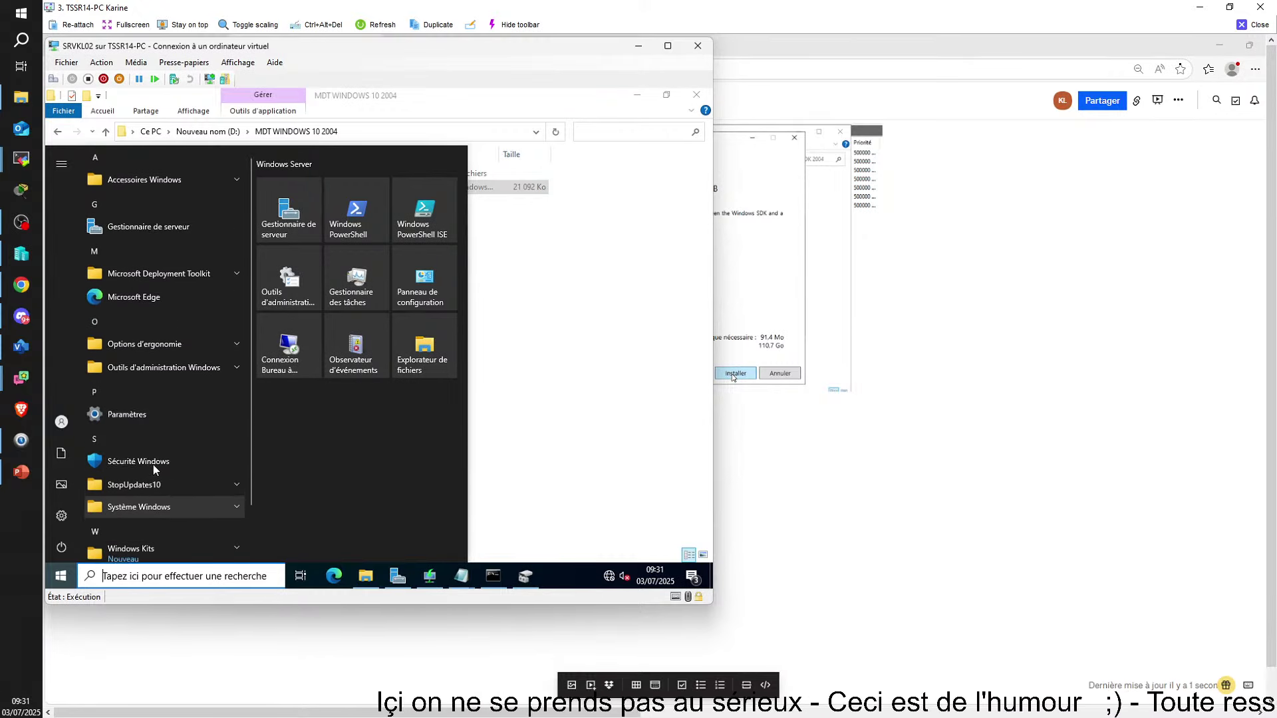
click(153, 273)
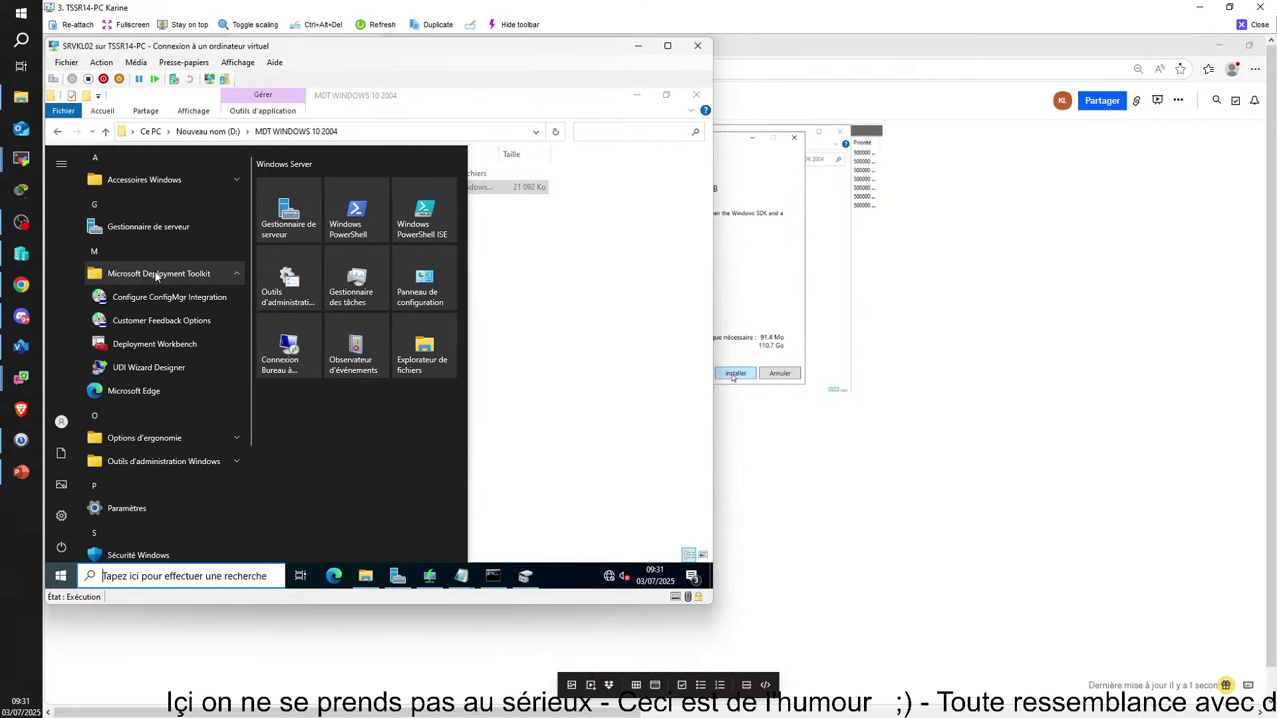
click(153, 343)
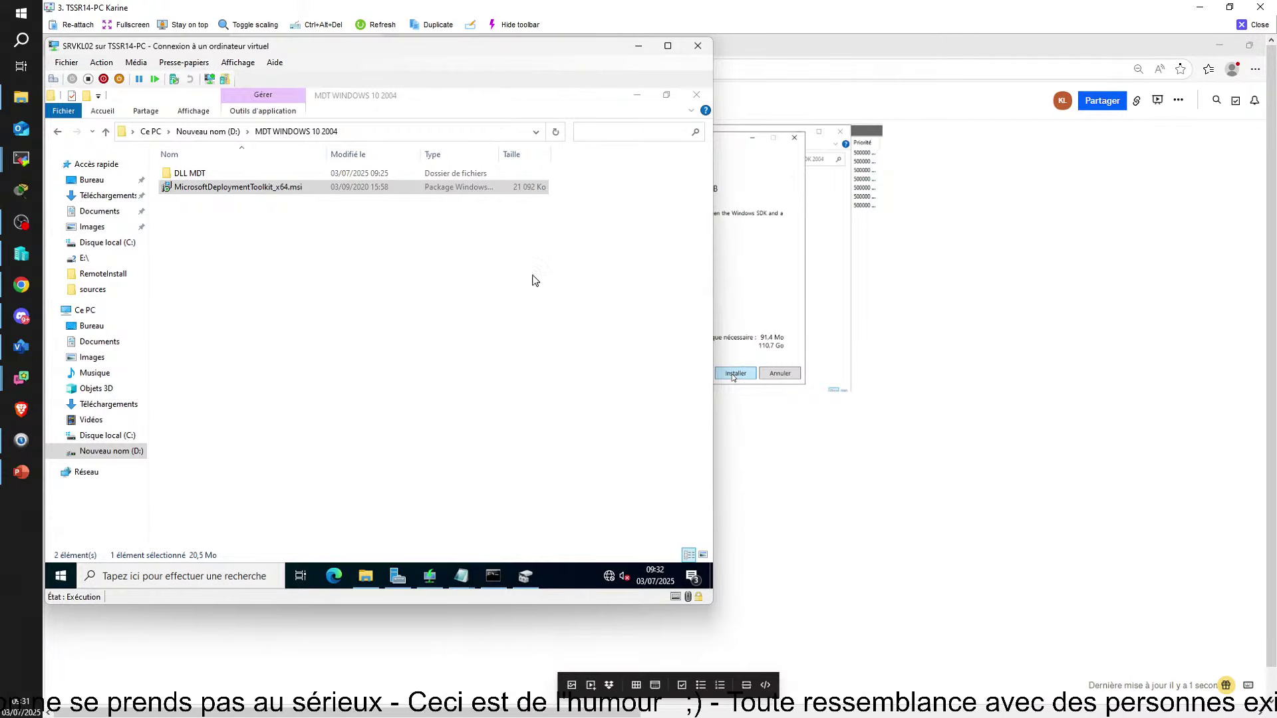
click(637, 95)
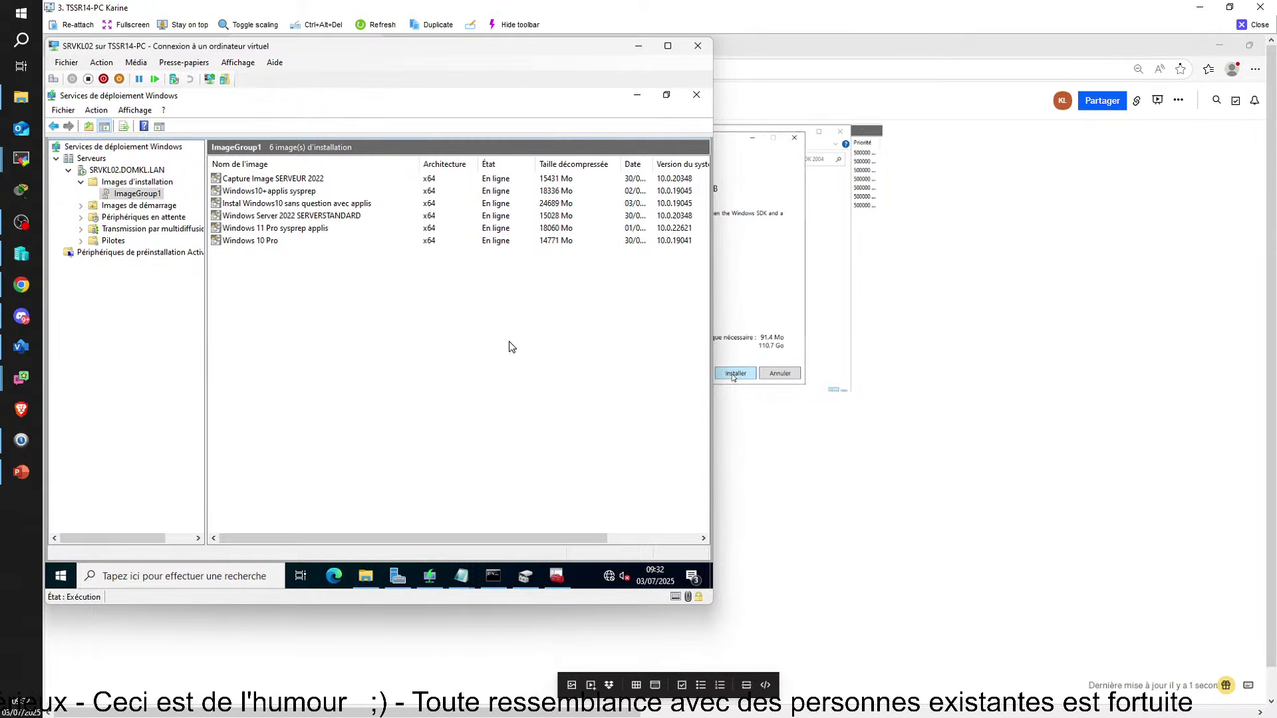
click(559, 586)
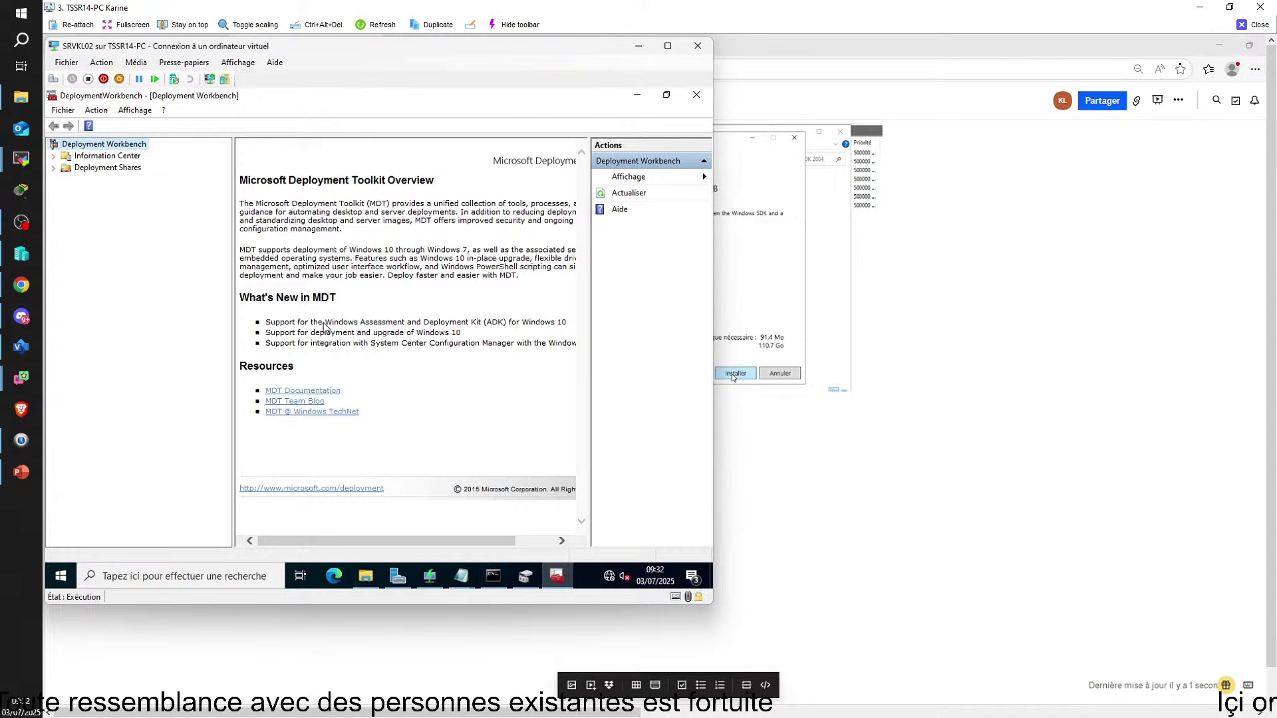
Expand the Information Center and Deployment Shares nodes in Deployment Workbench
click(53, 155)
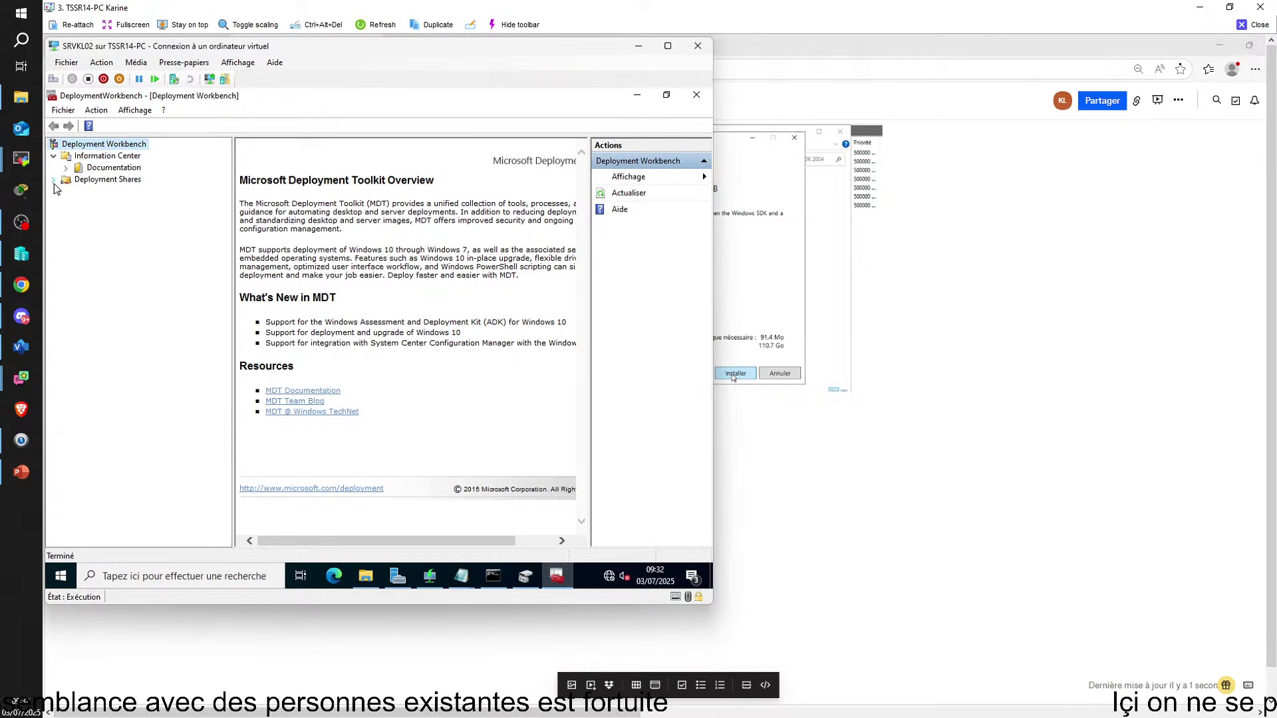
click(53, 181)
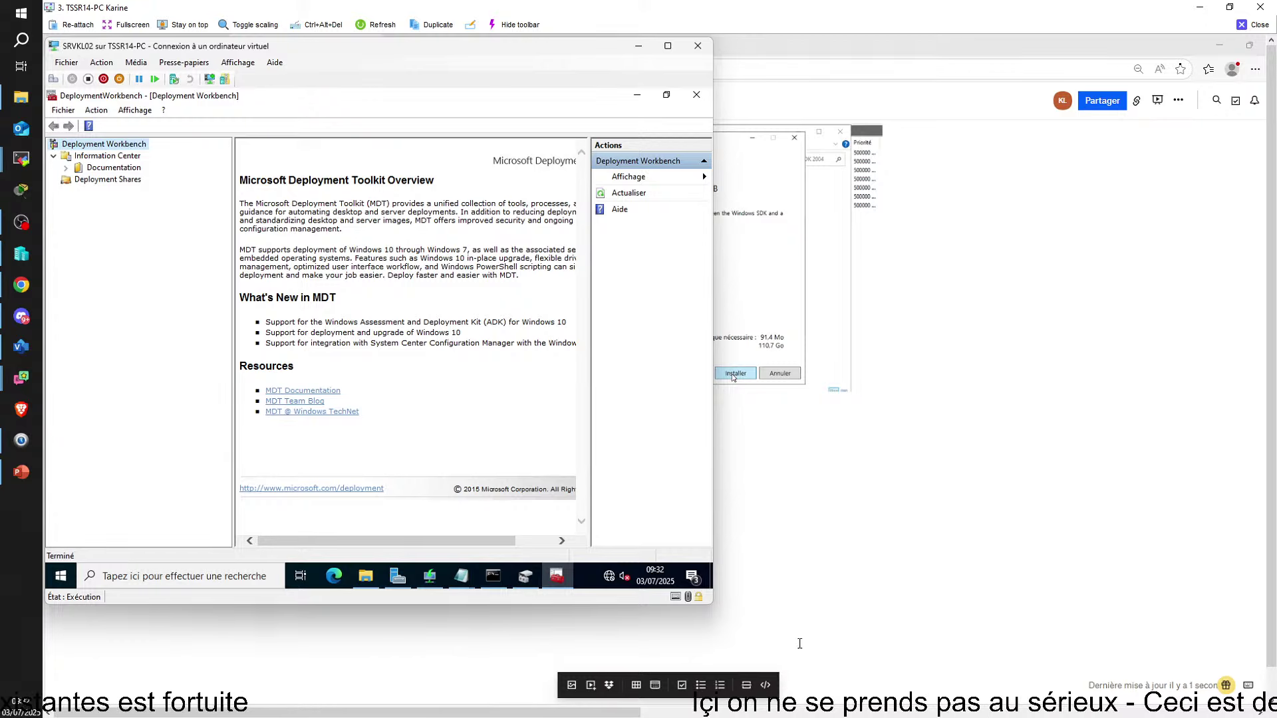
click(366, 577)
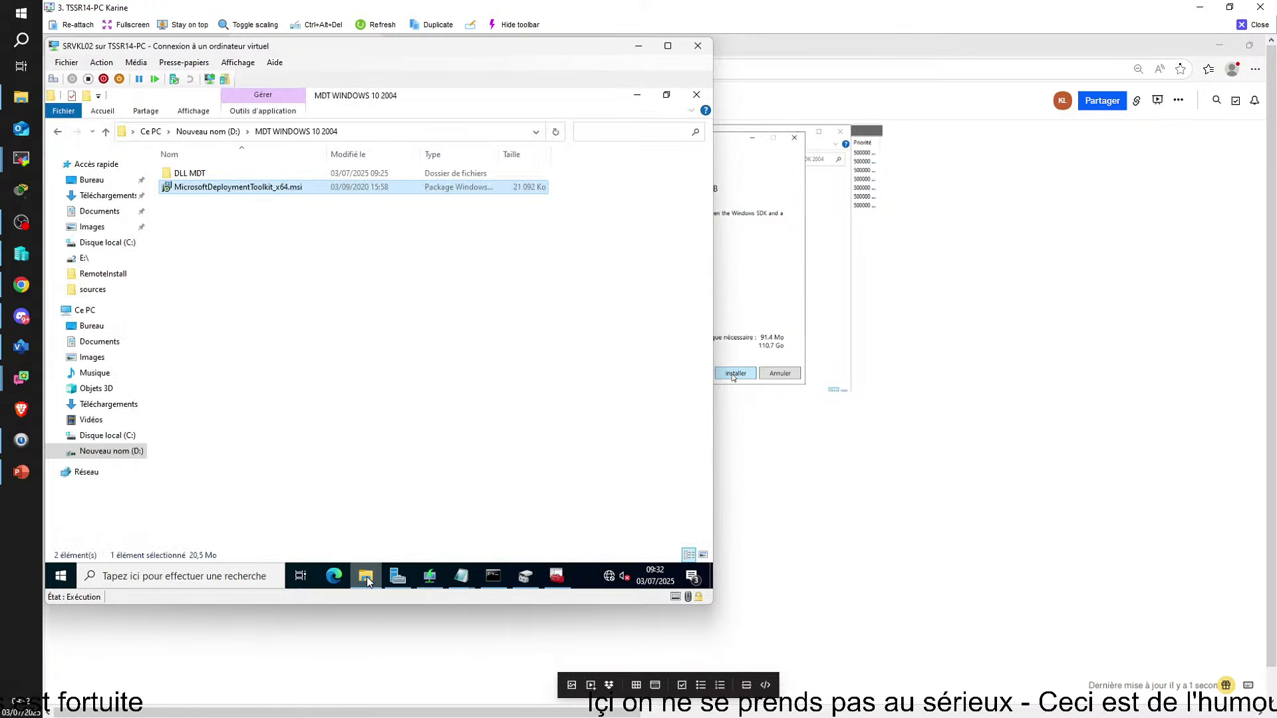
click(366, 577)
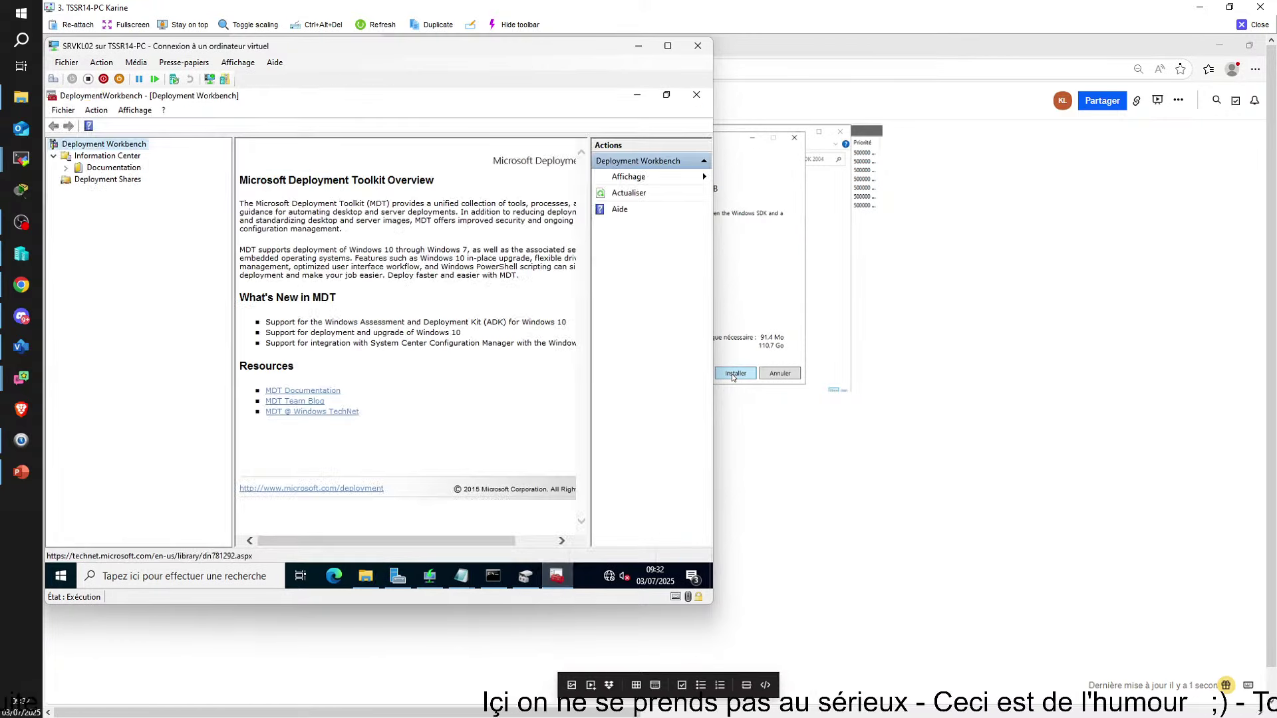
click(366, 577)
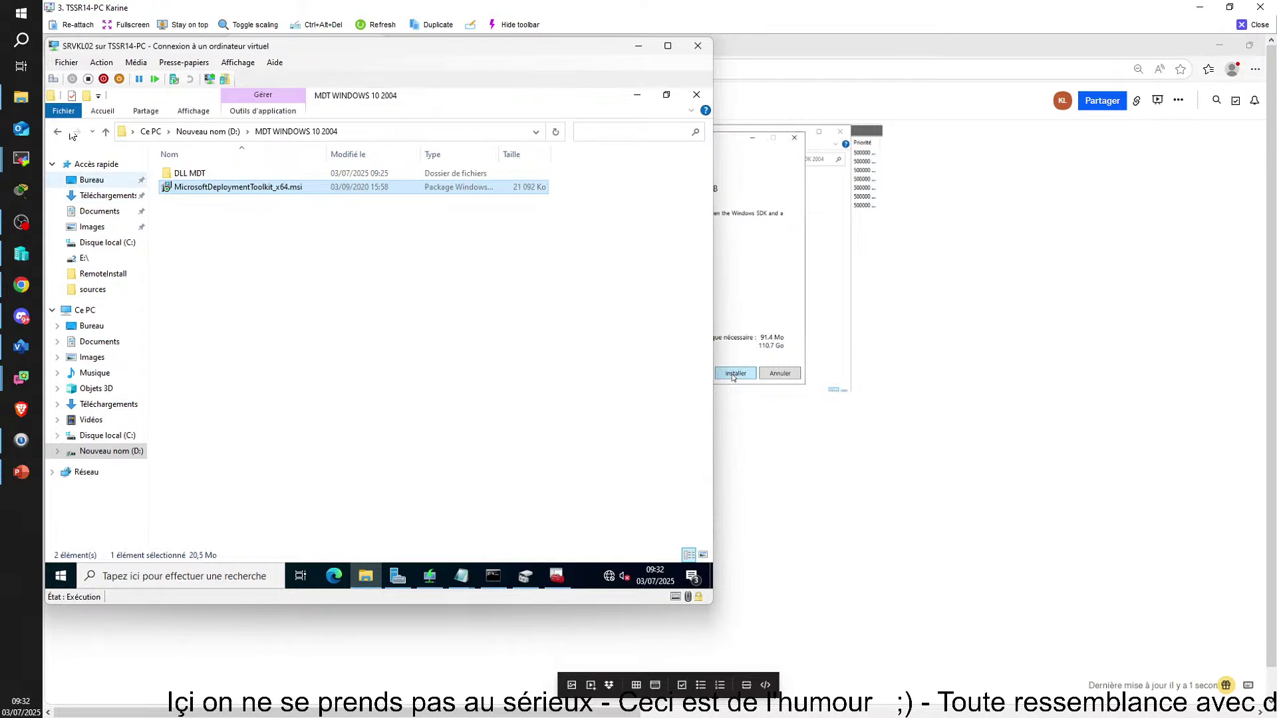
Browse the Start menu MDT group, move the VM window right, and return Explorer to D:
mouse_move(563, 579)
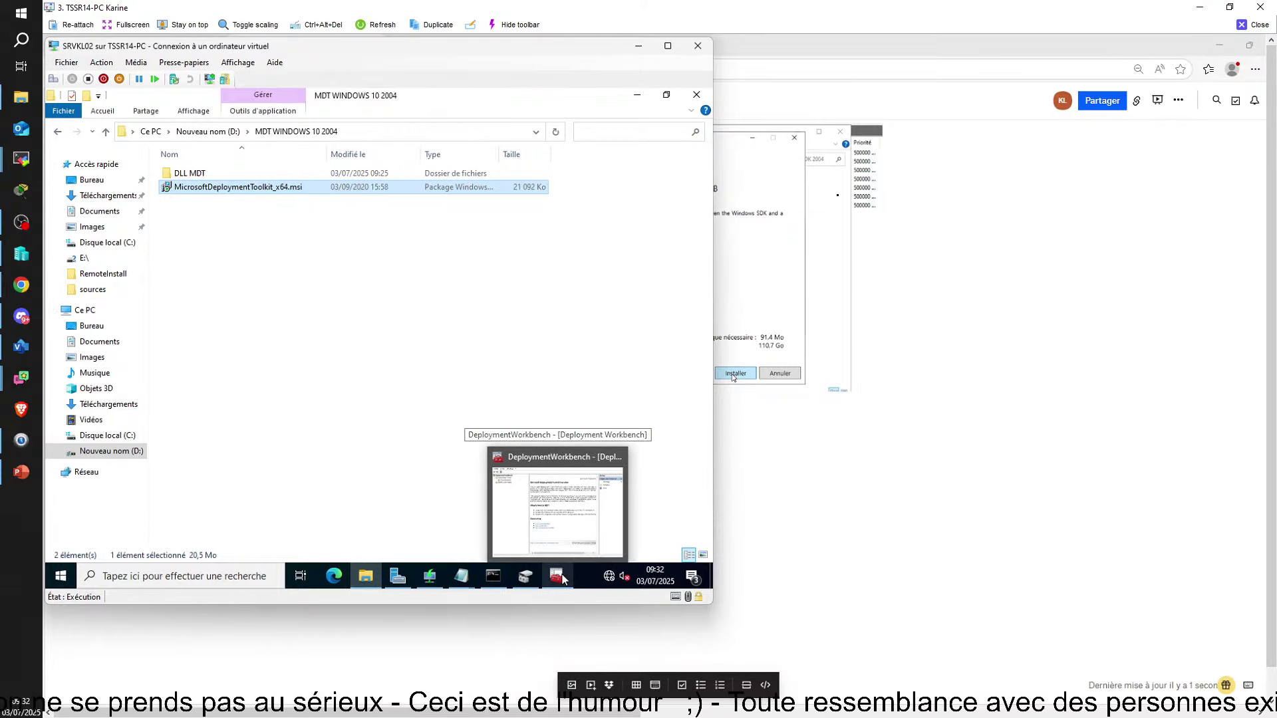
click(61, 576)
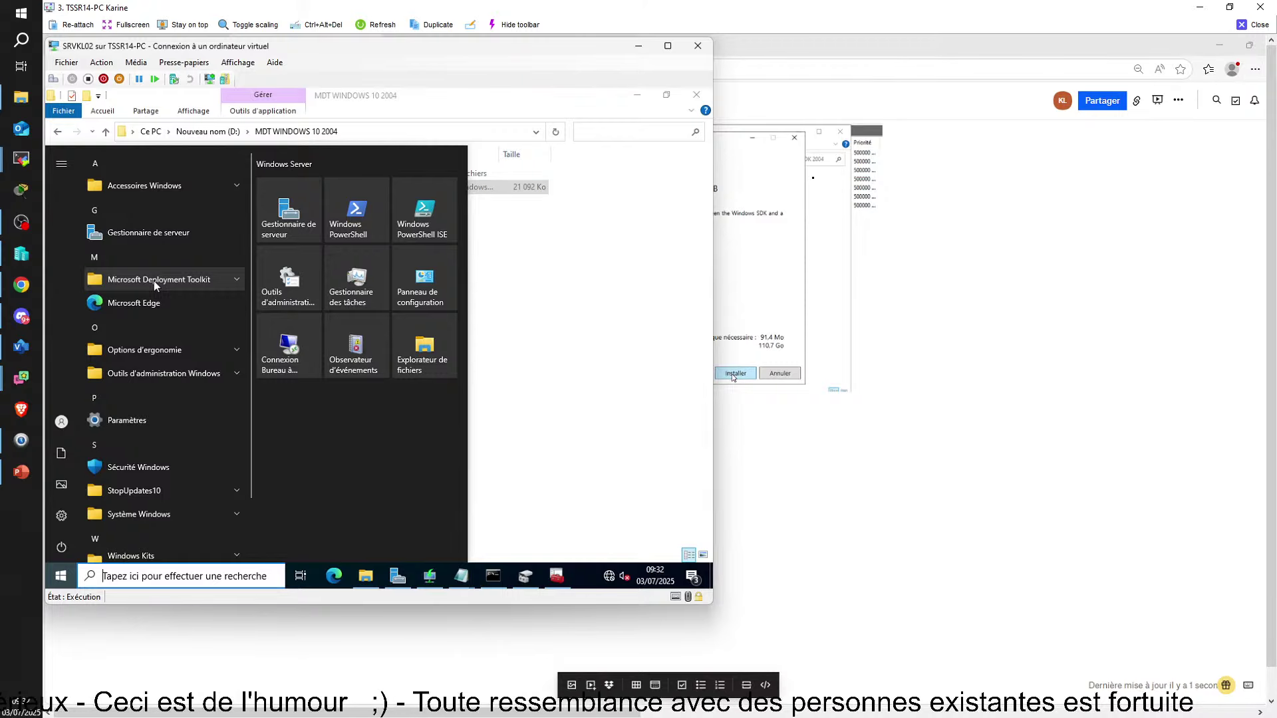
click(154, 279)
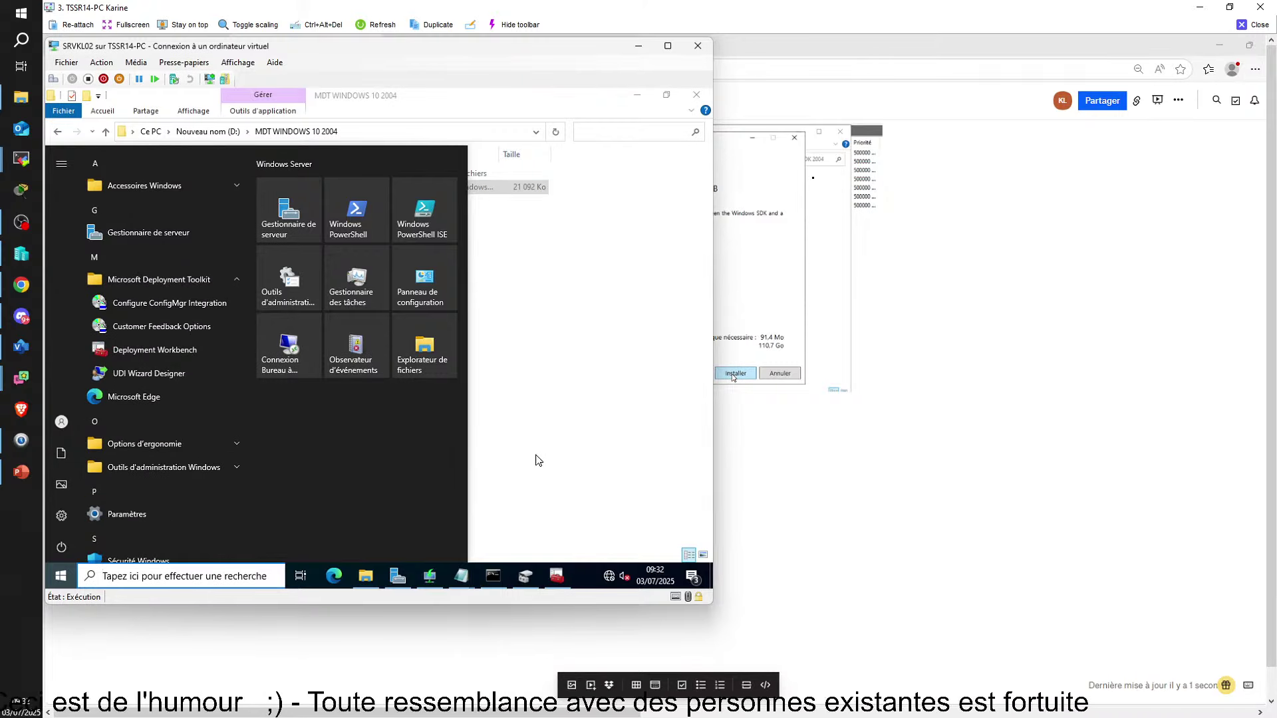
click(652, 371)
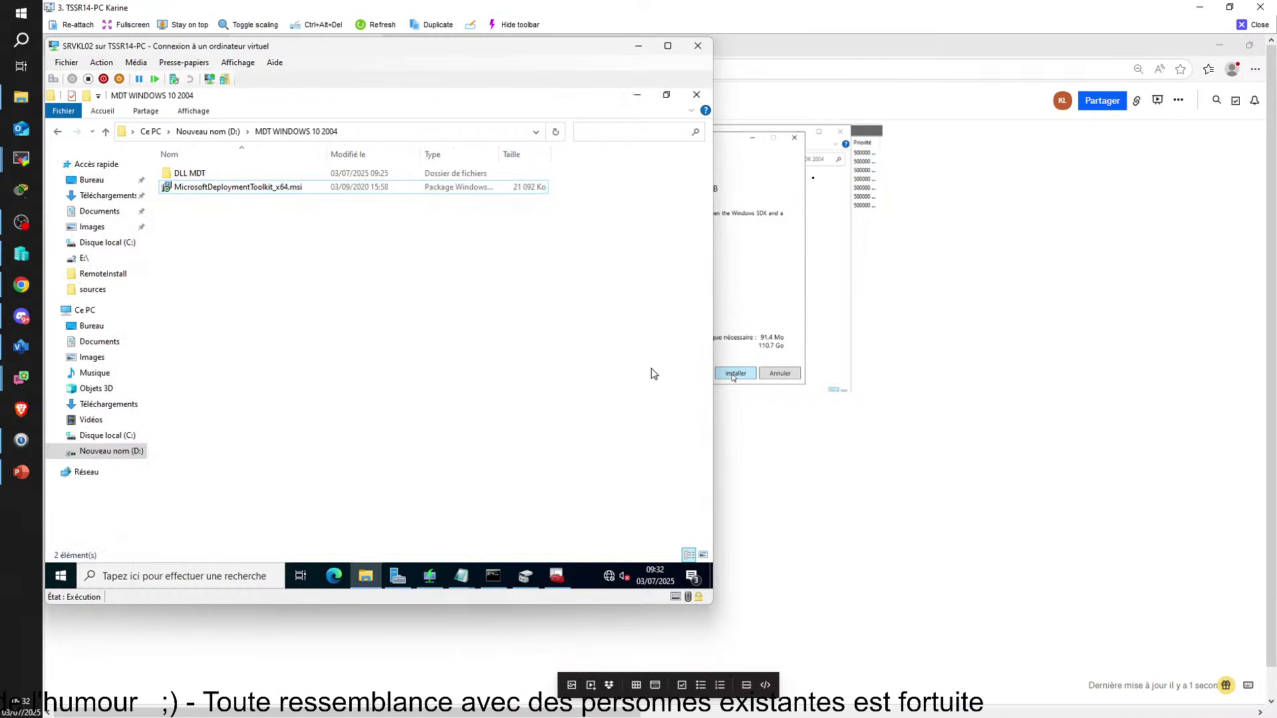
click(640, 92)
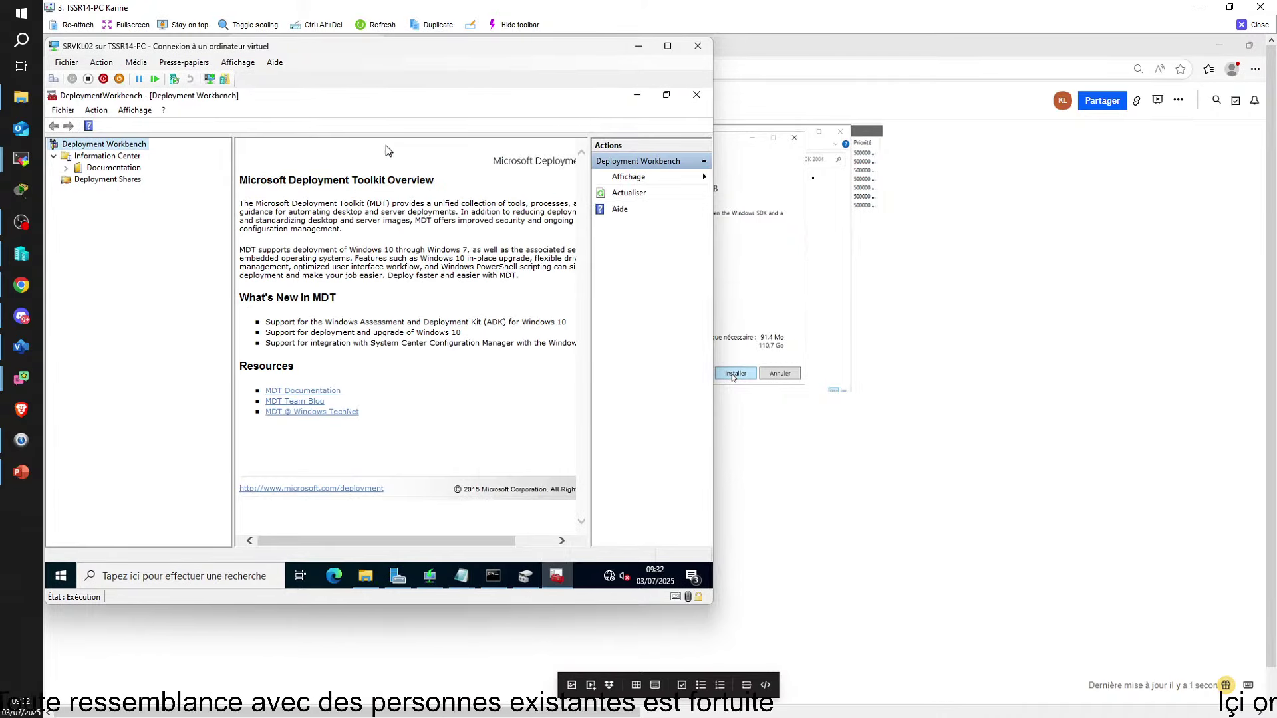
drag(421, 50, 606, 55)
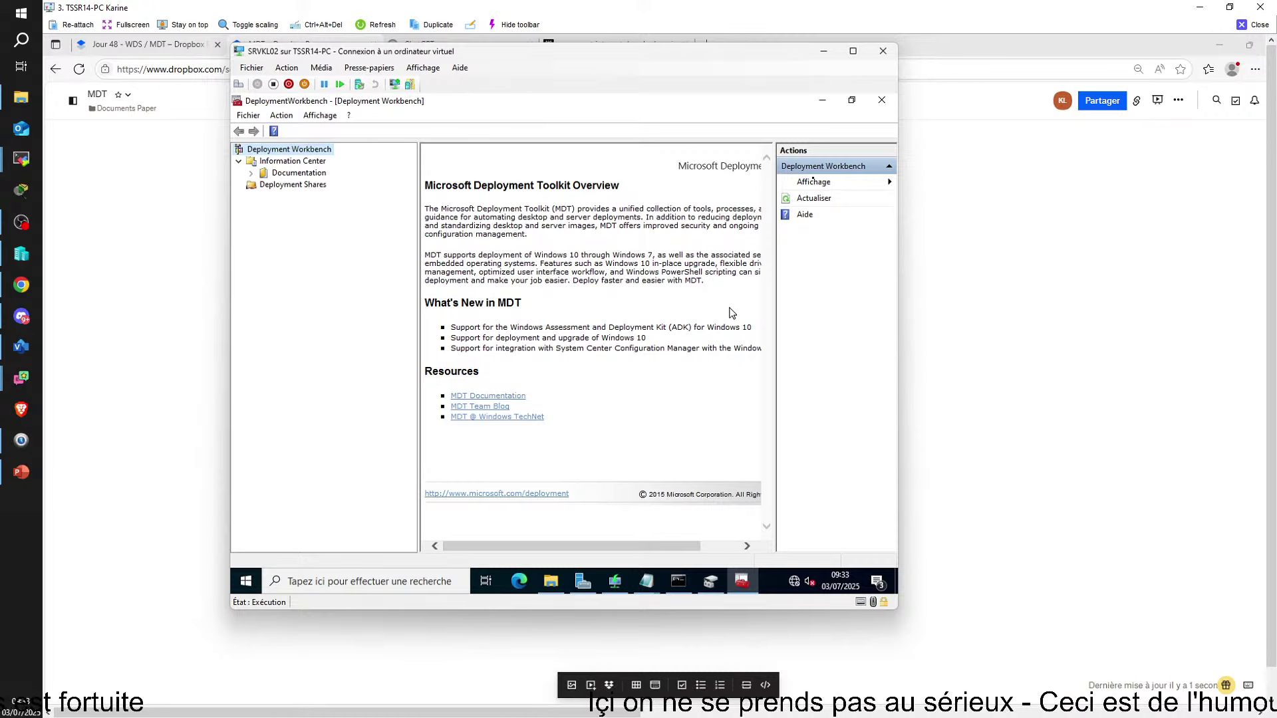
click(551, 581)
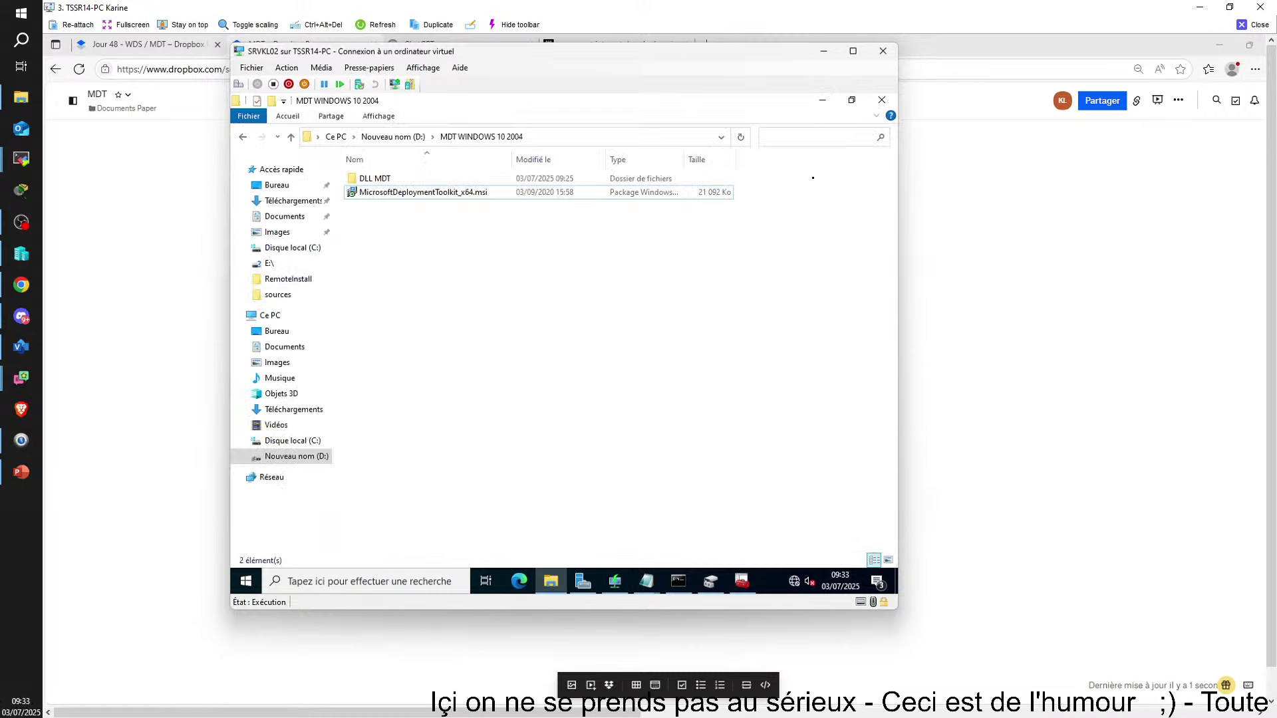
click(243, 137)
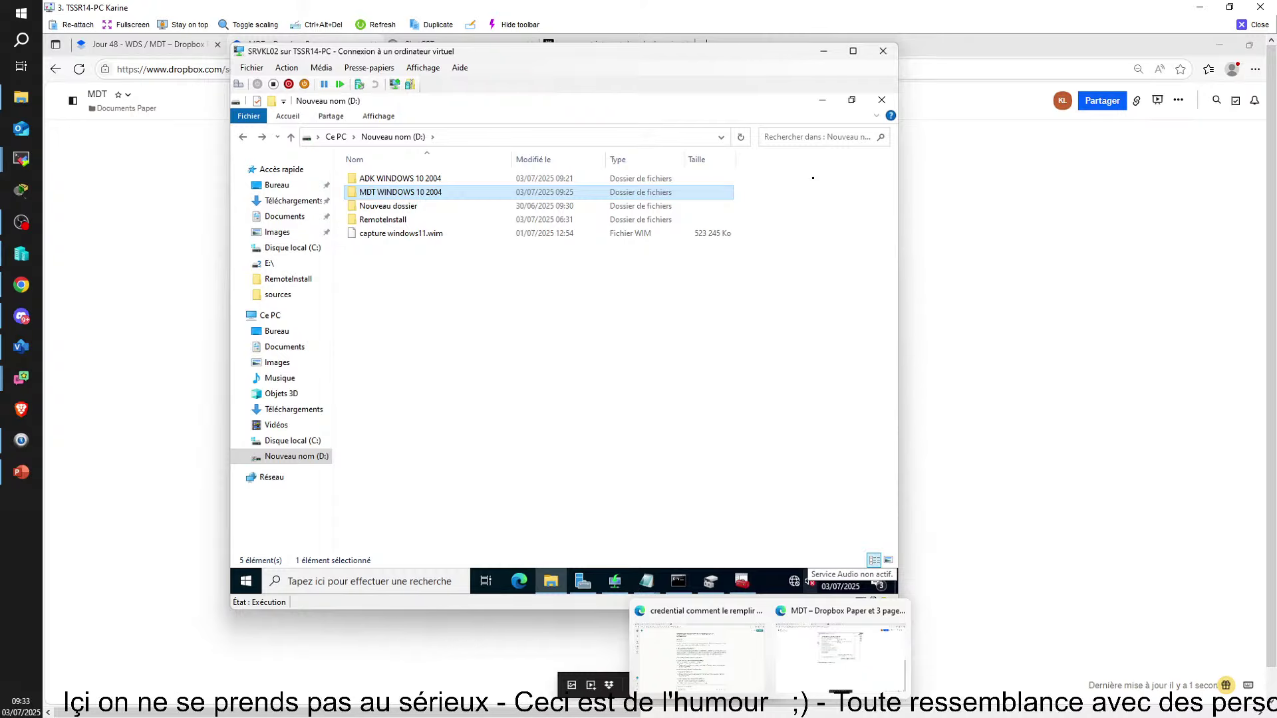
Append 'adk puis instal mdk' to the install note and minimise the browser
click(961, 477)
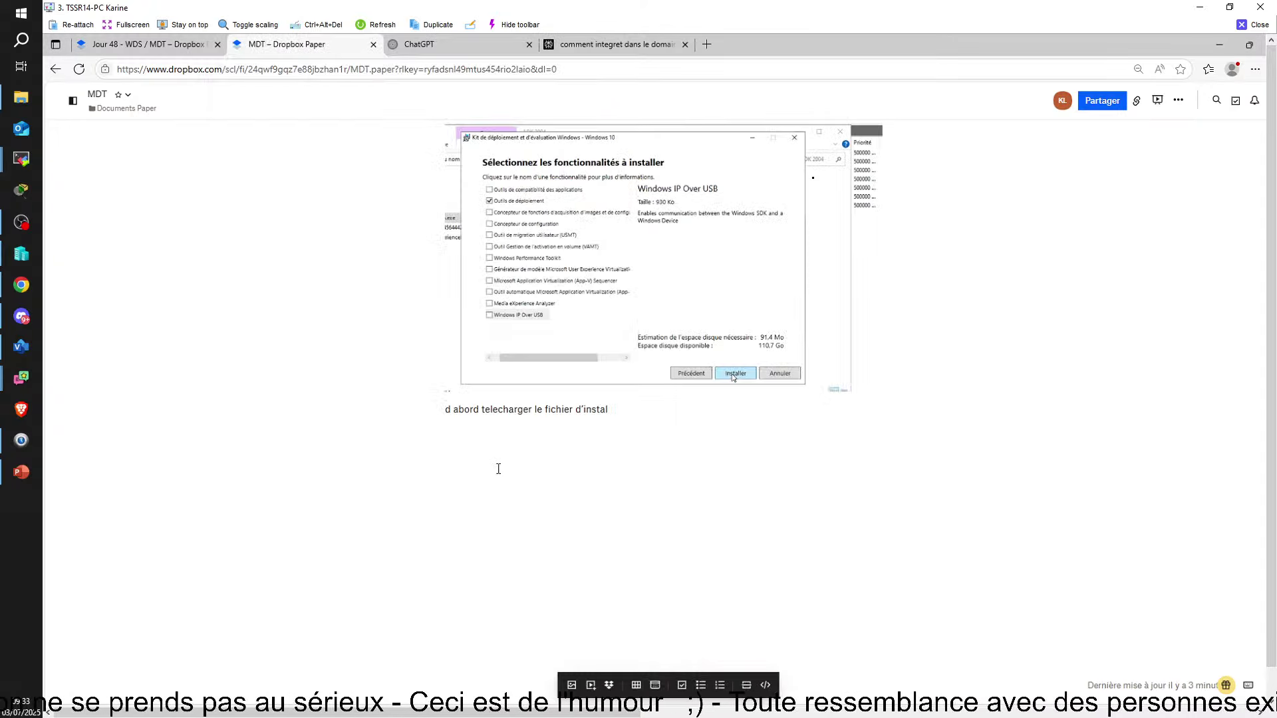
click(638, 418)
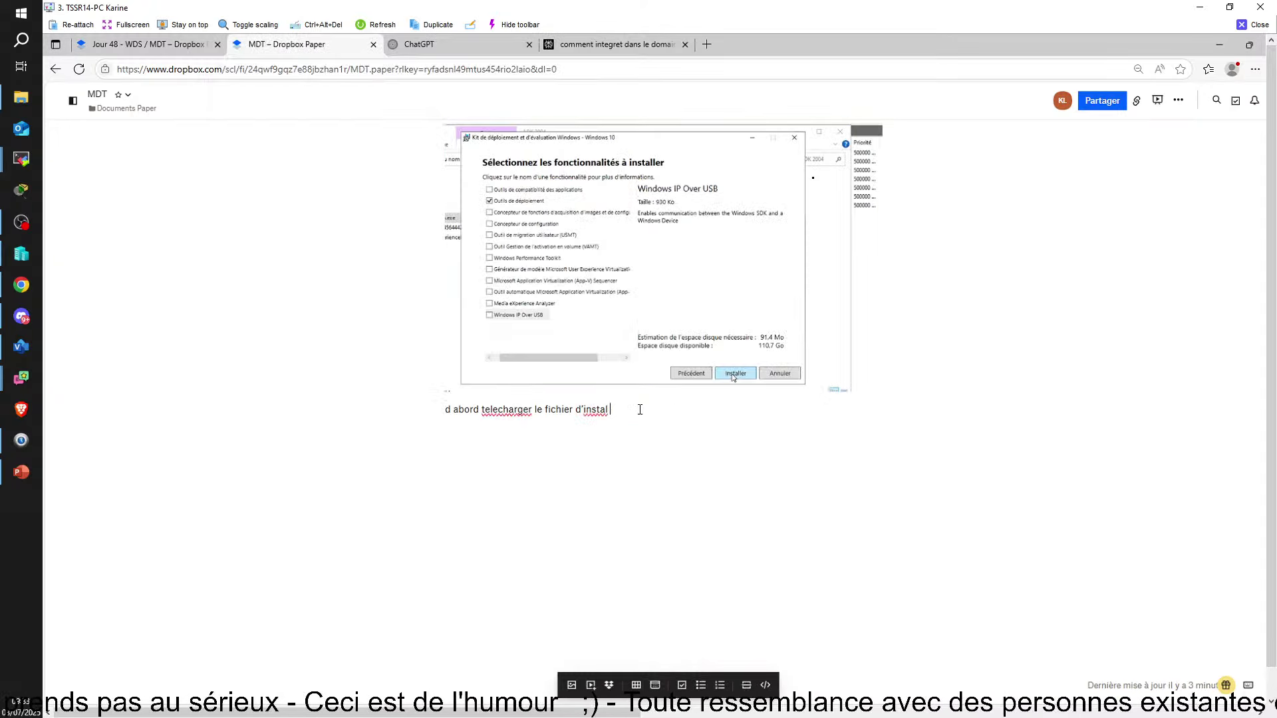
text(adk)
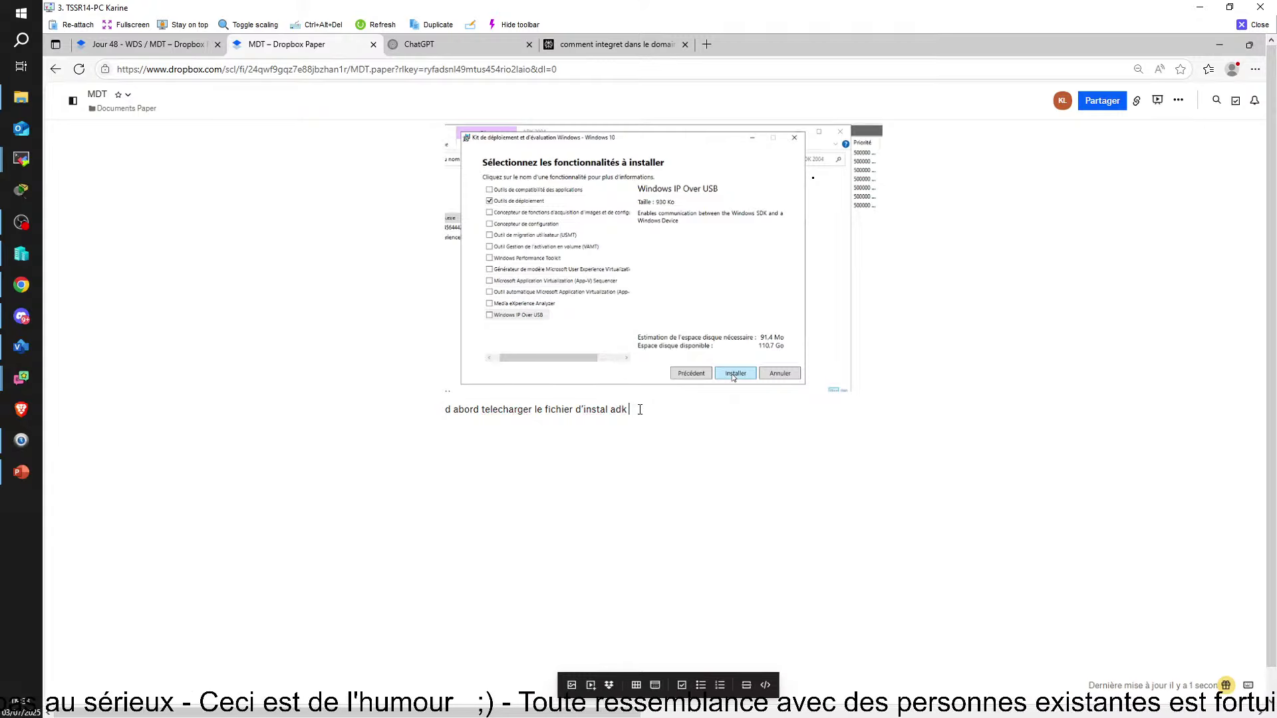
text( puis insta)
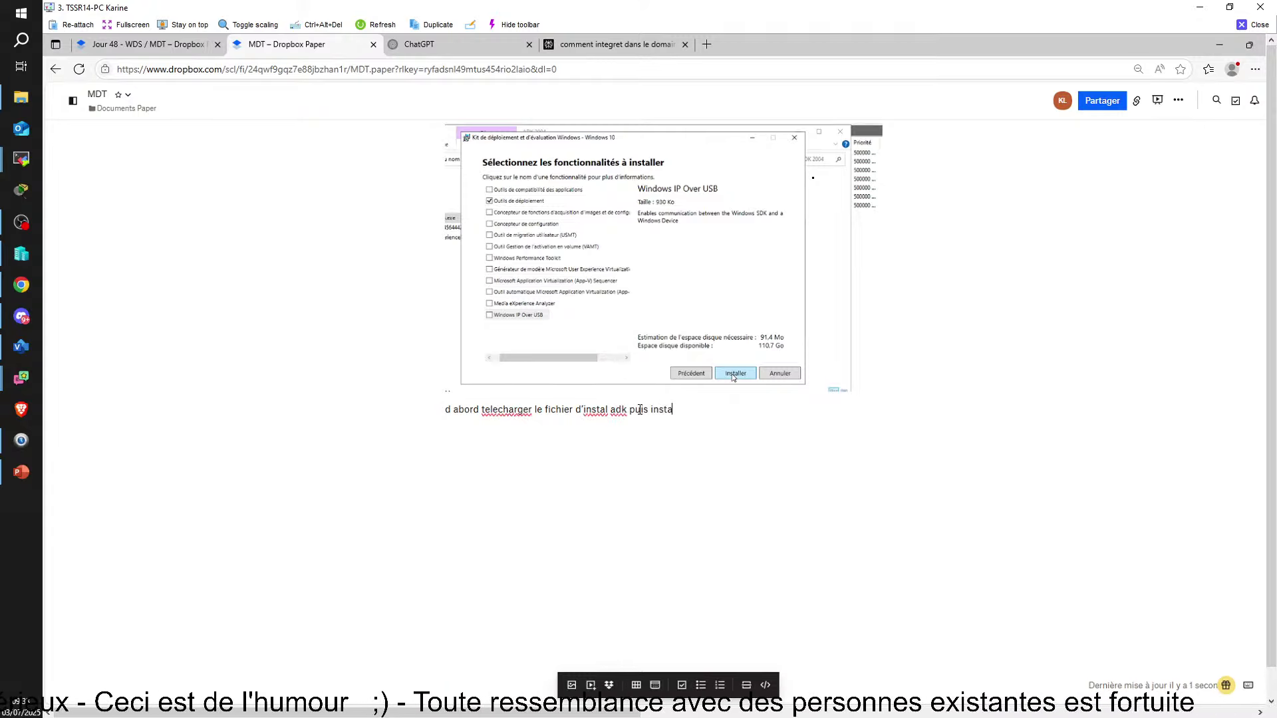
text(l )
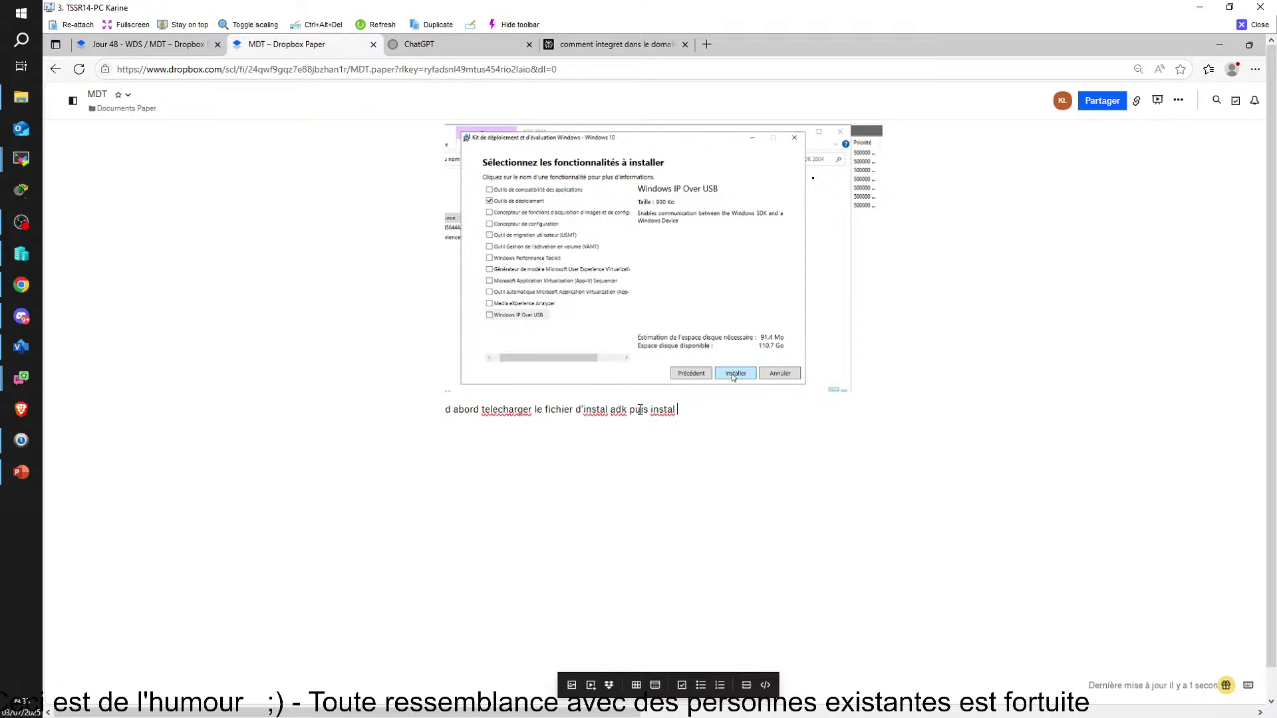
text(mdk)
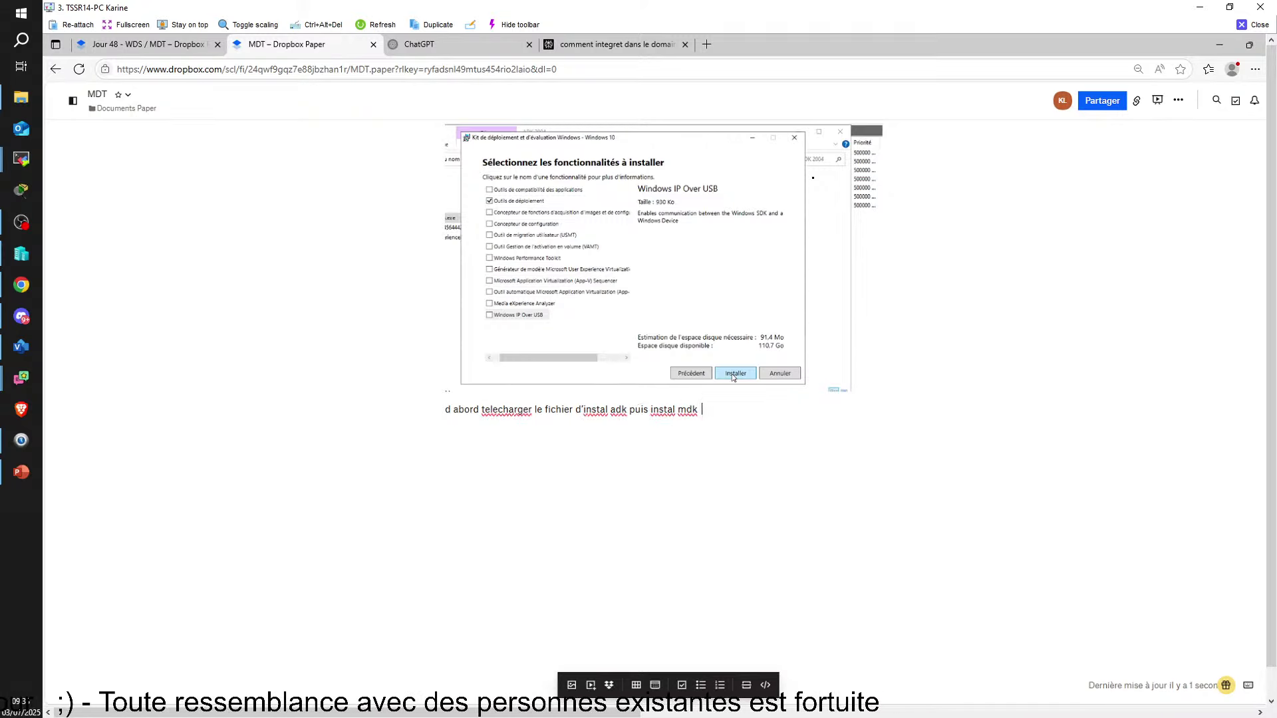
click(1213, 45)
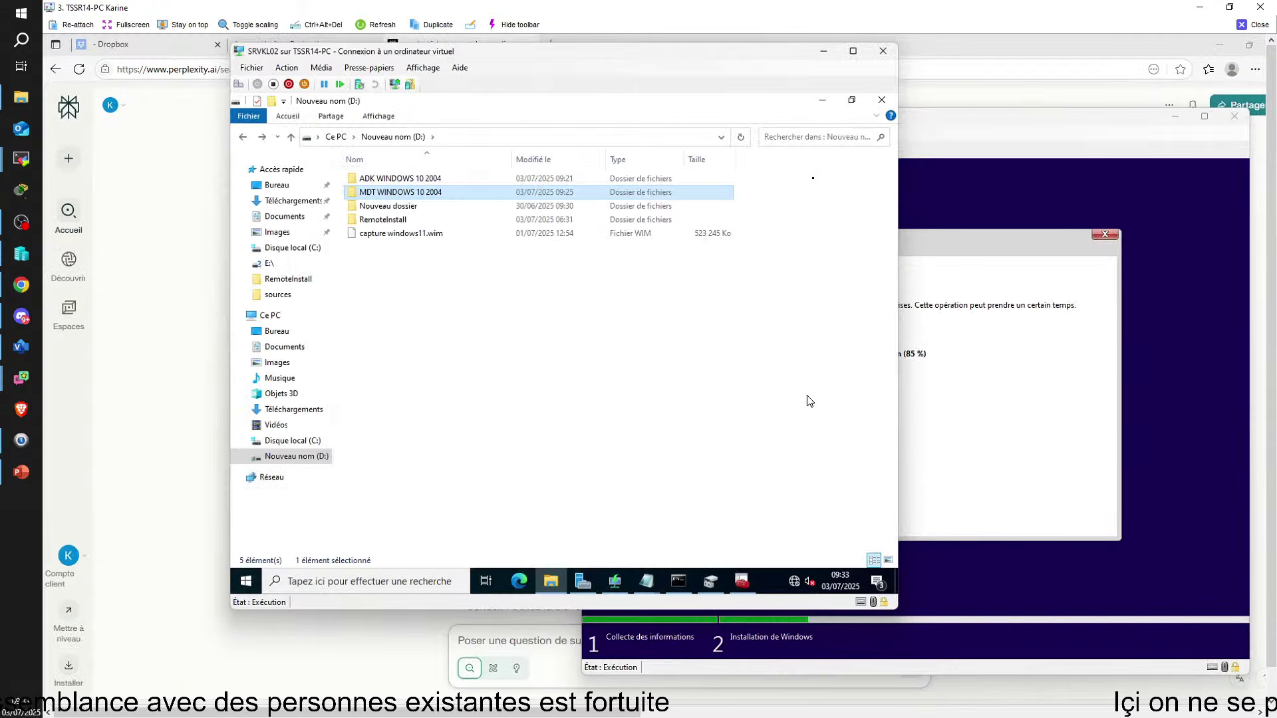
Check the CLIKL02 client's Windows setup at 85 %, then bring up Deployment Workbench on SRVKL02
click(1016, 371)
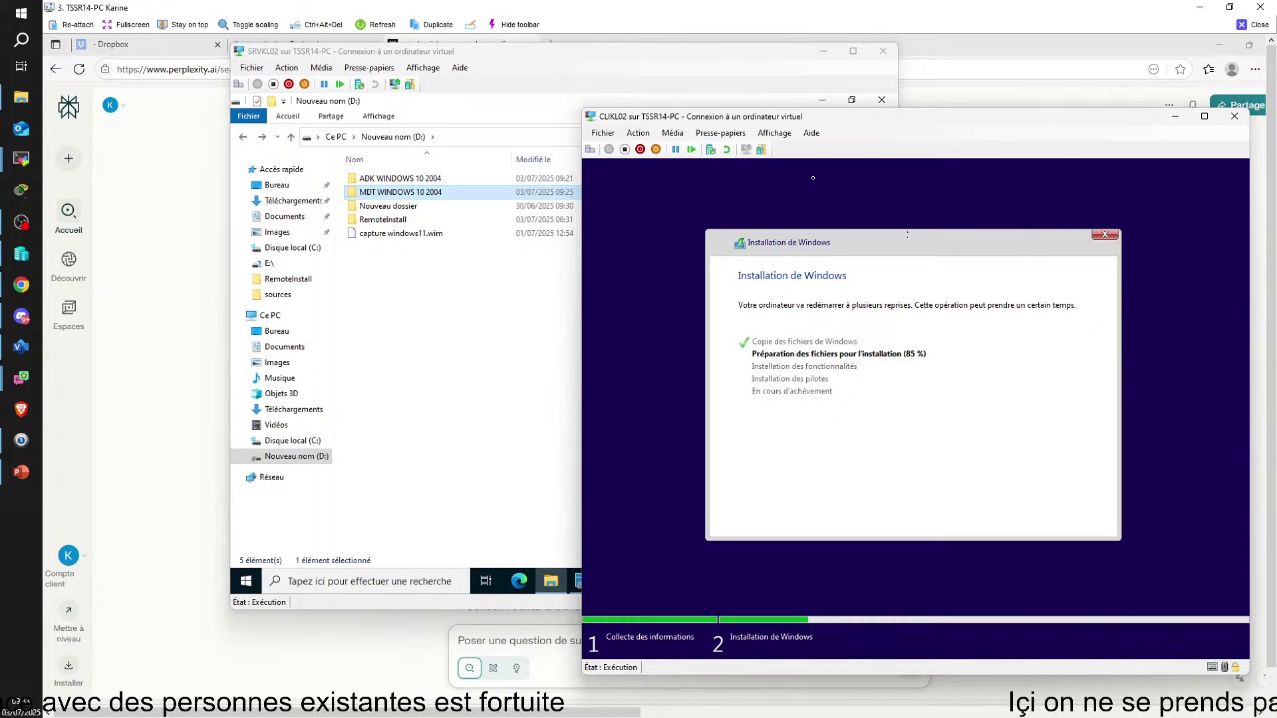
click(466, 389)
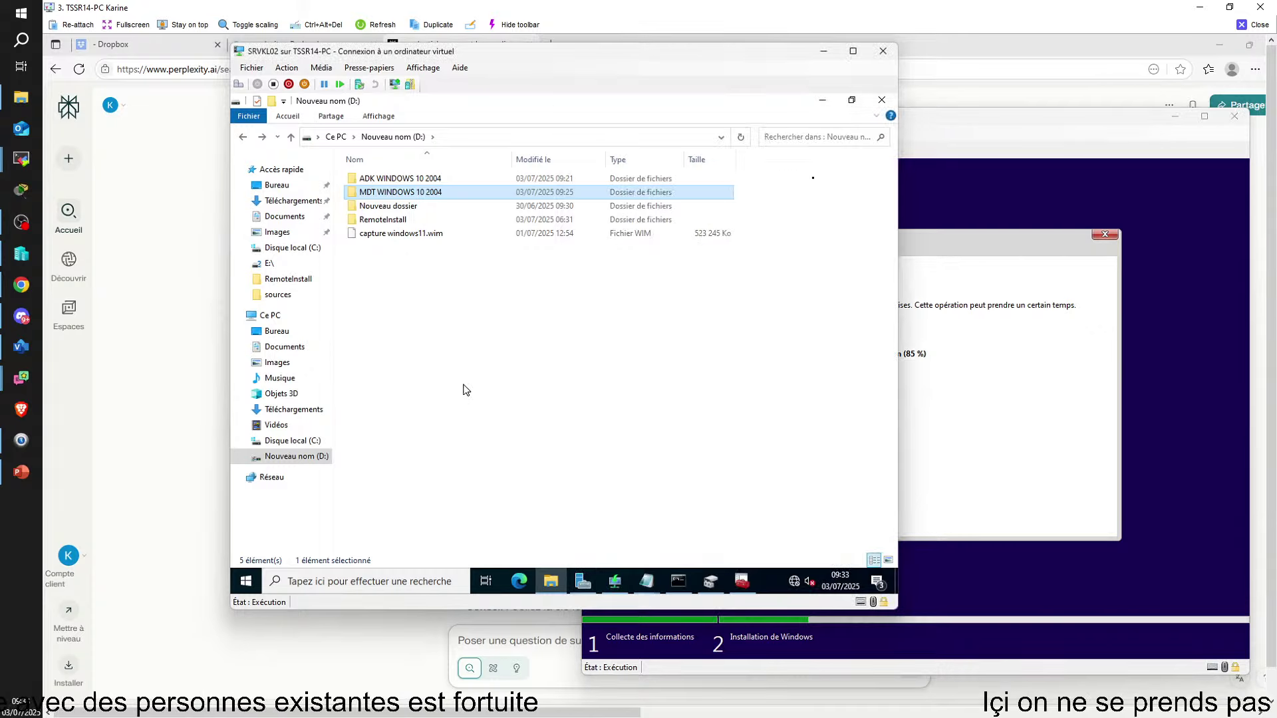
click(1174, 121)
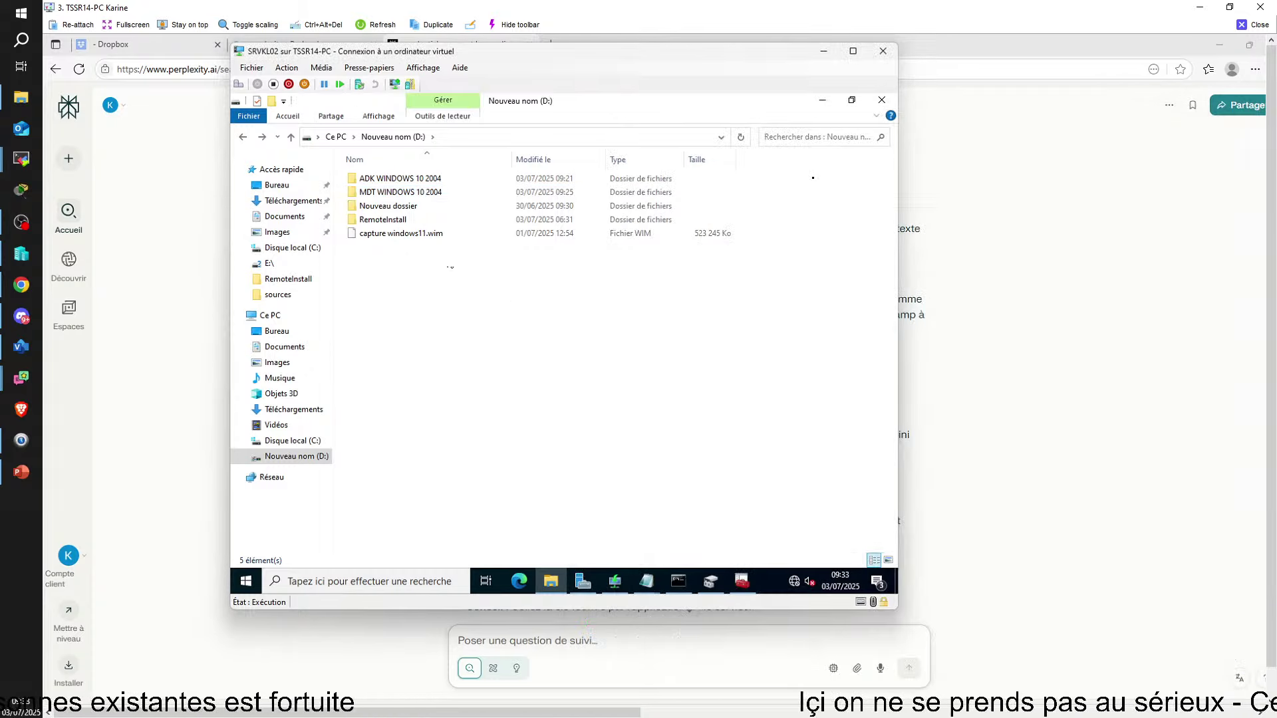
click(742, 581)
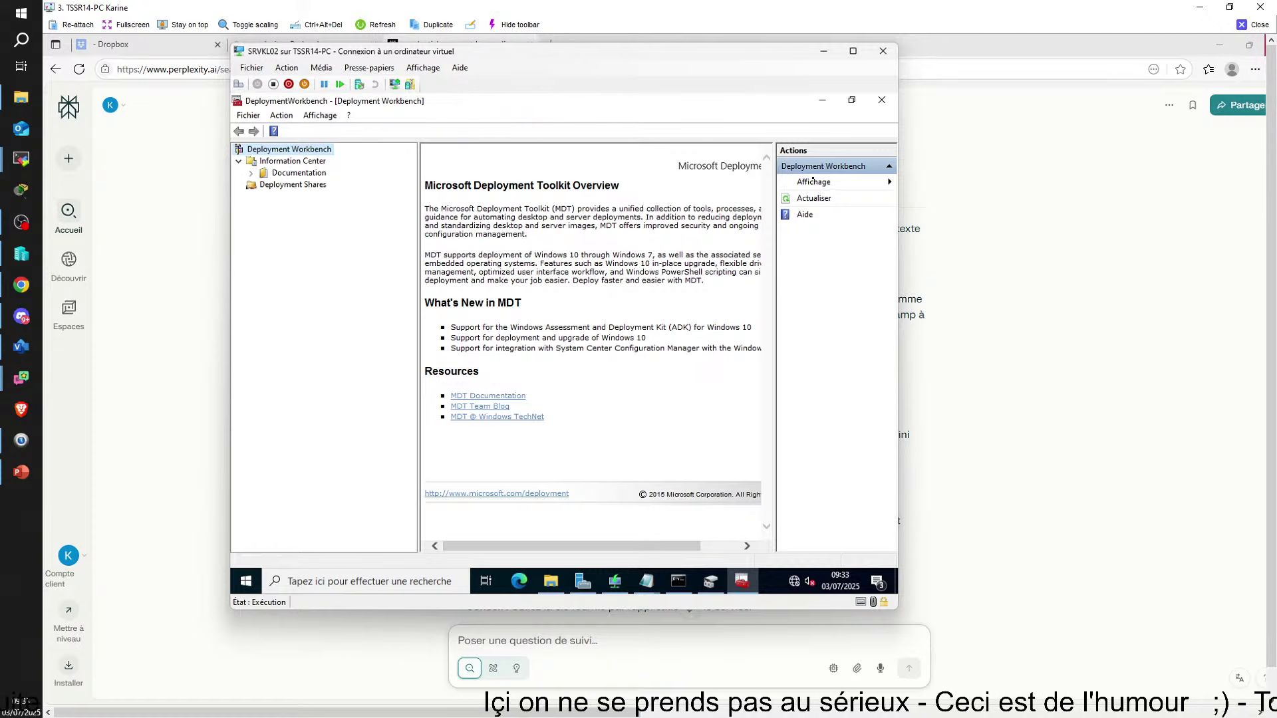
click(883, 51)
key(alt+Tab)
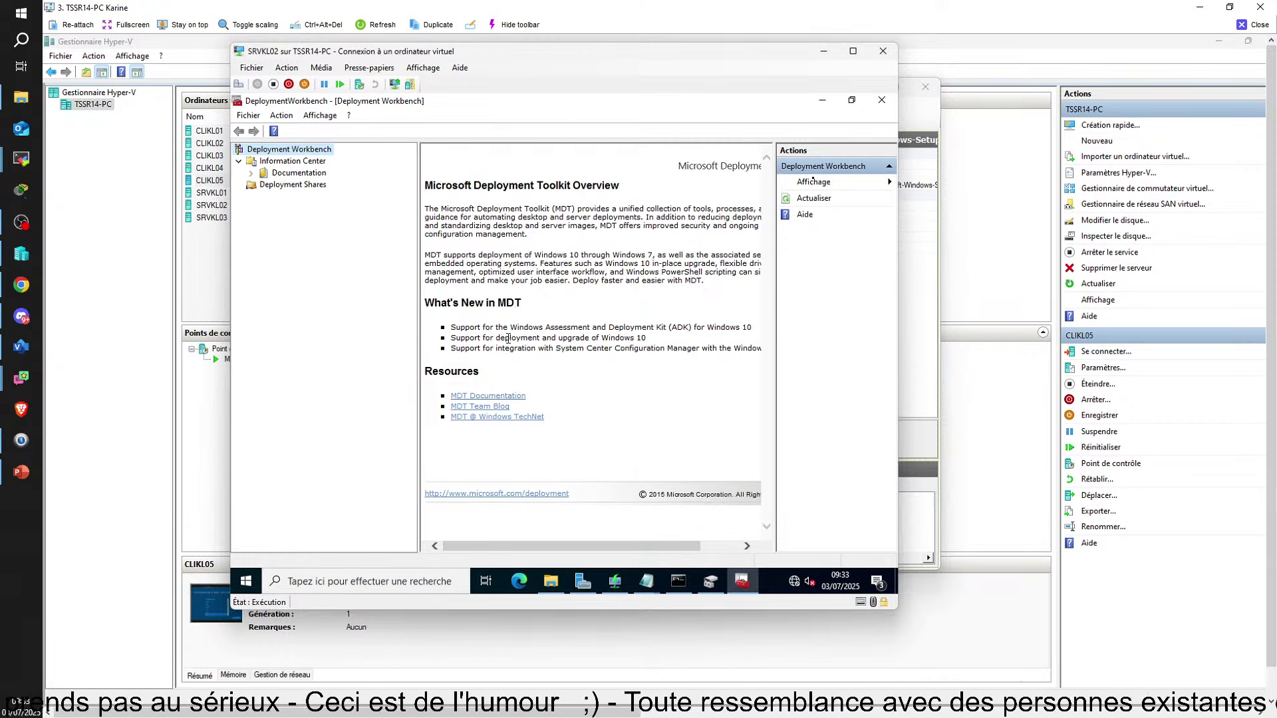
mouse_move(647, 580)
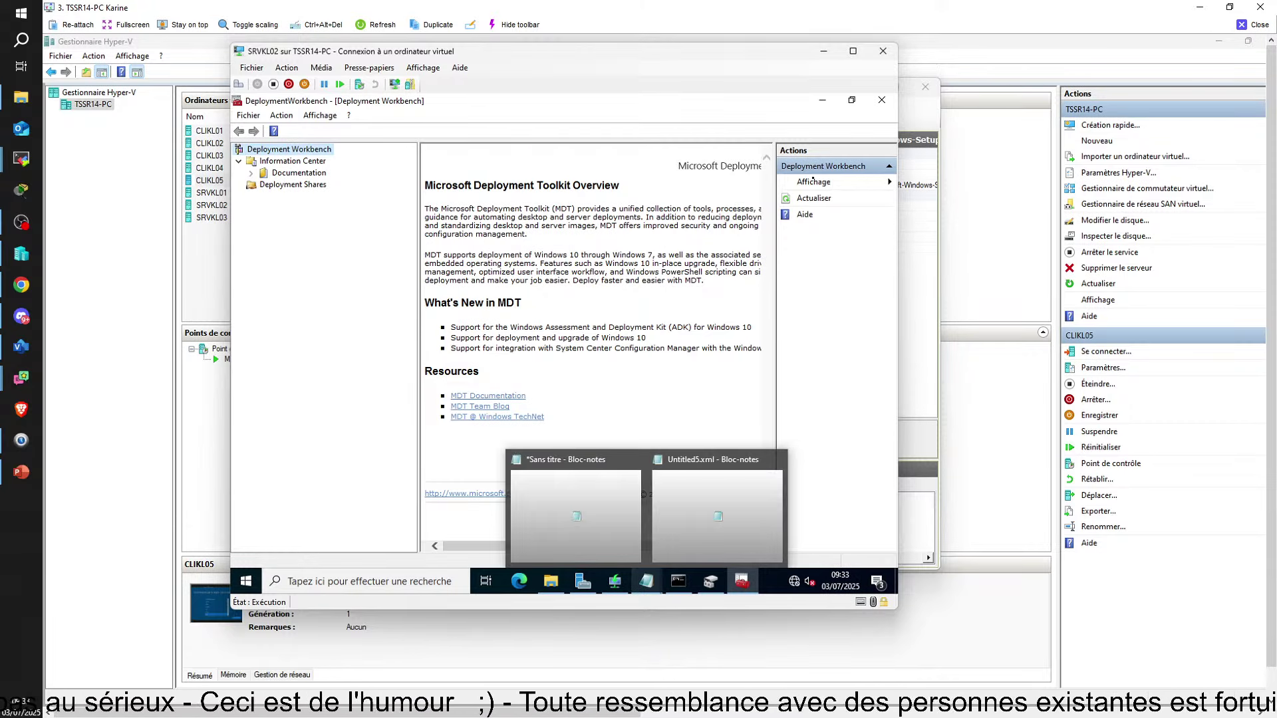
mouse_move(856, 704)
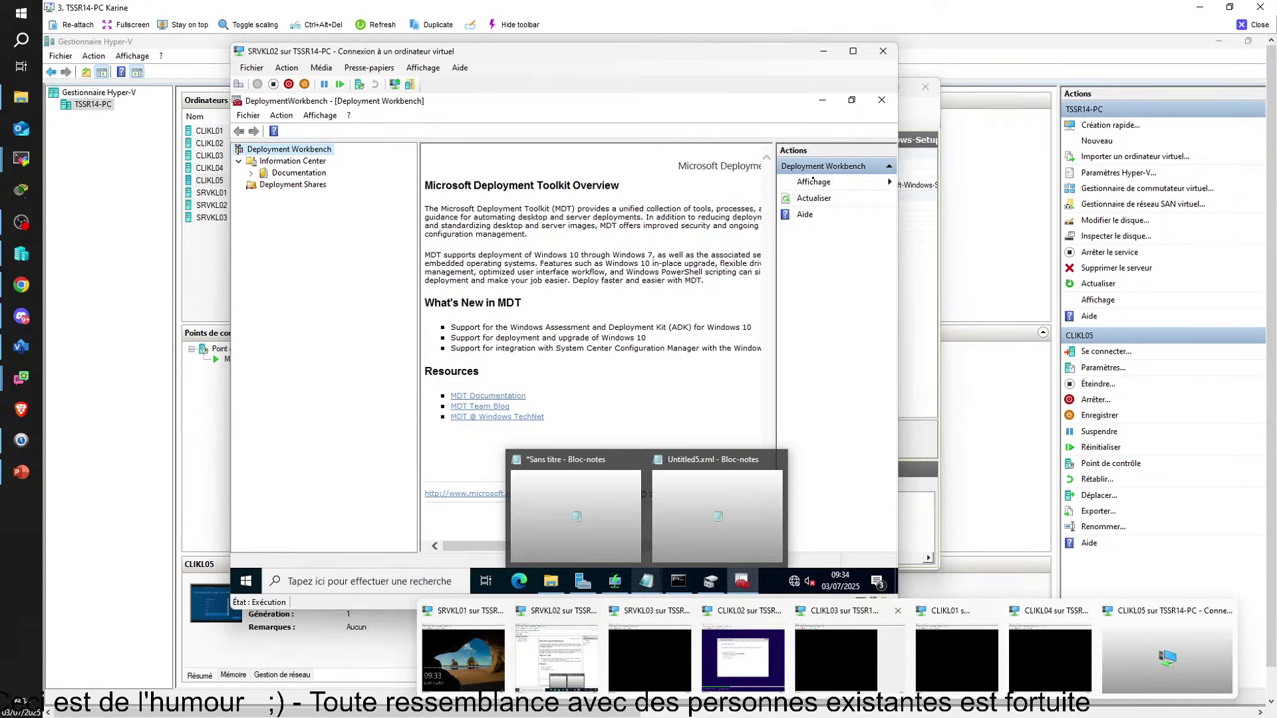
mouse_move(799, 705)
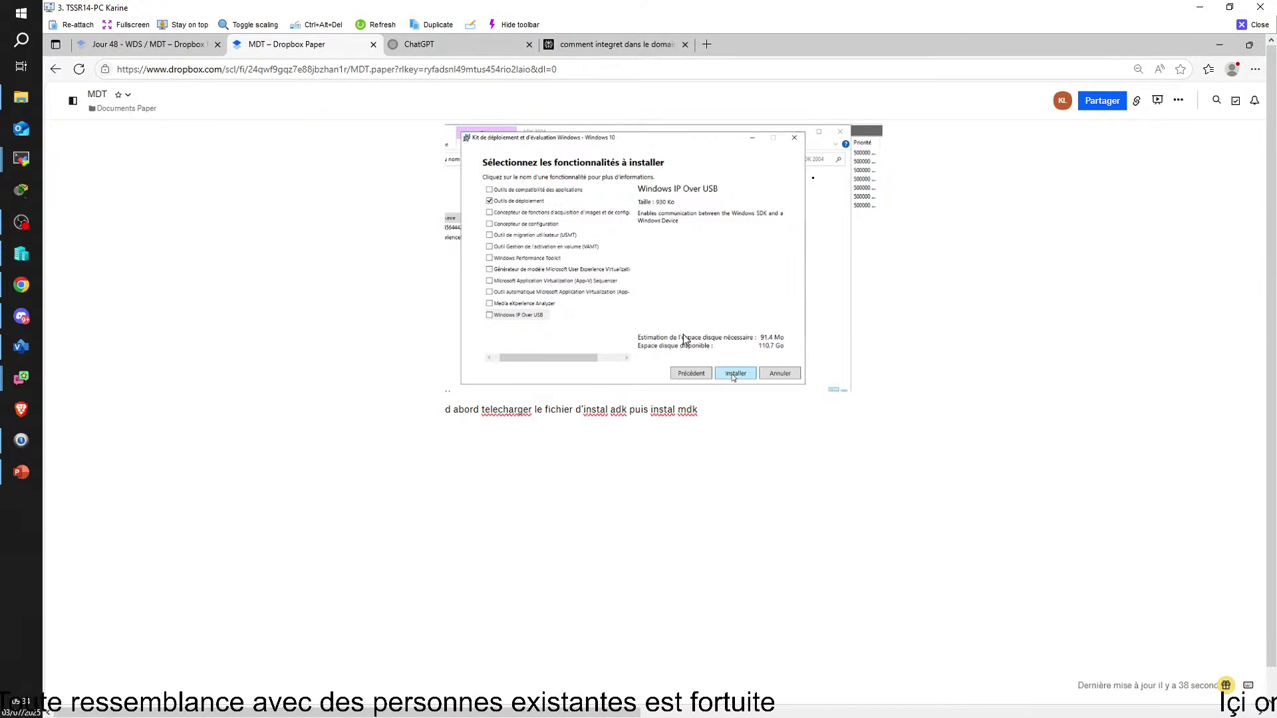
Add the line 'dans demarre misc' under the install note, then close the remote view
click(694, 427)
text(dans)
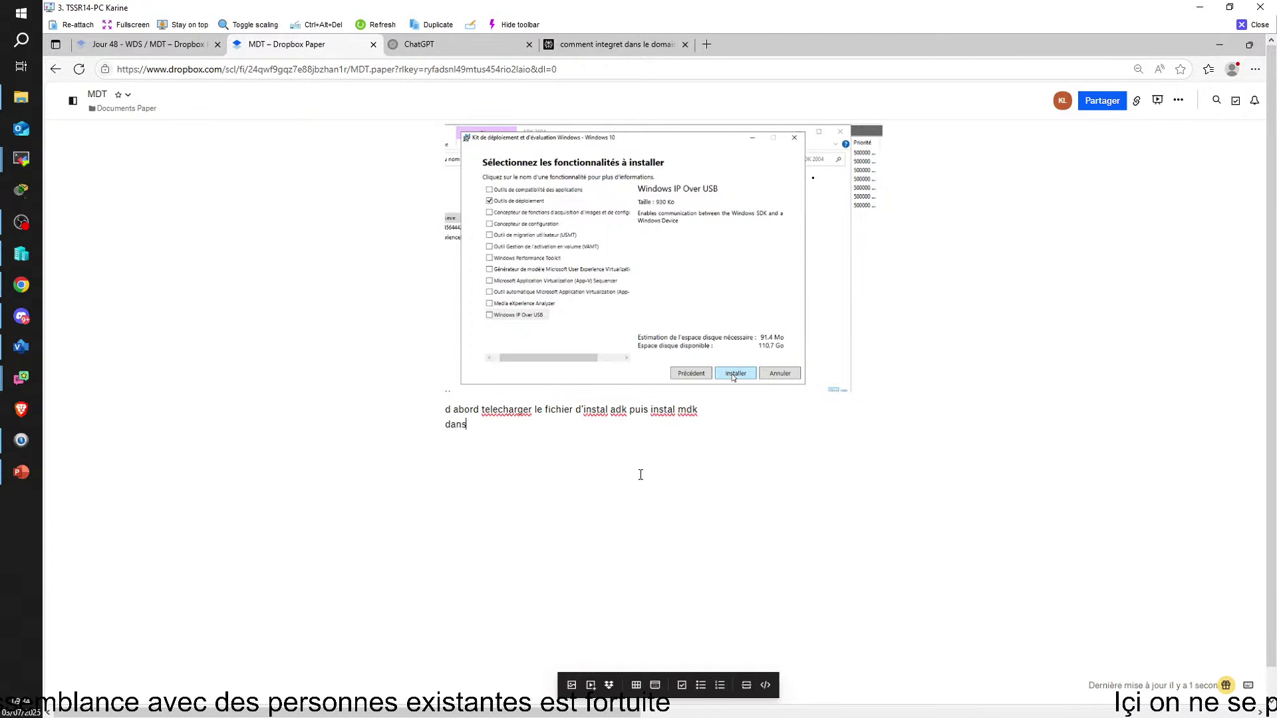
text( demarre )
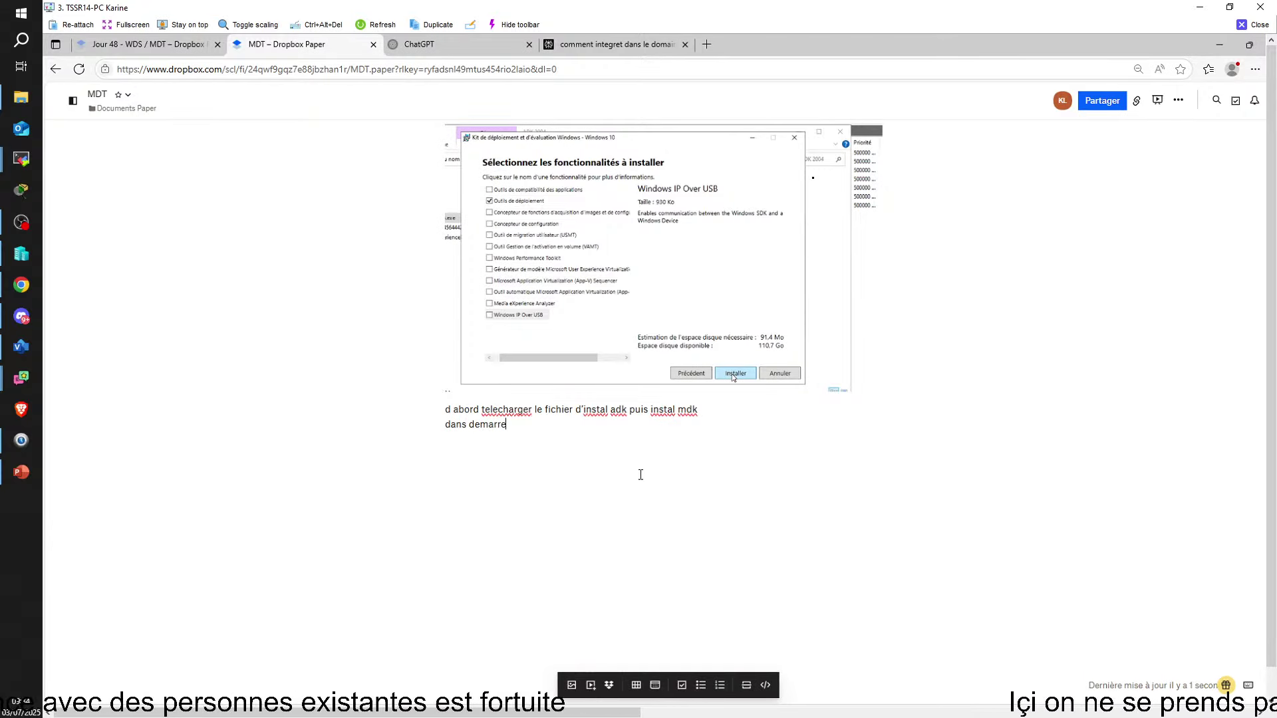
text(w)
key(BackSpace)
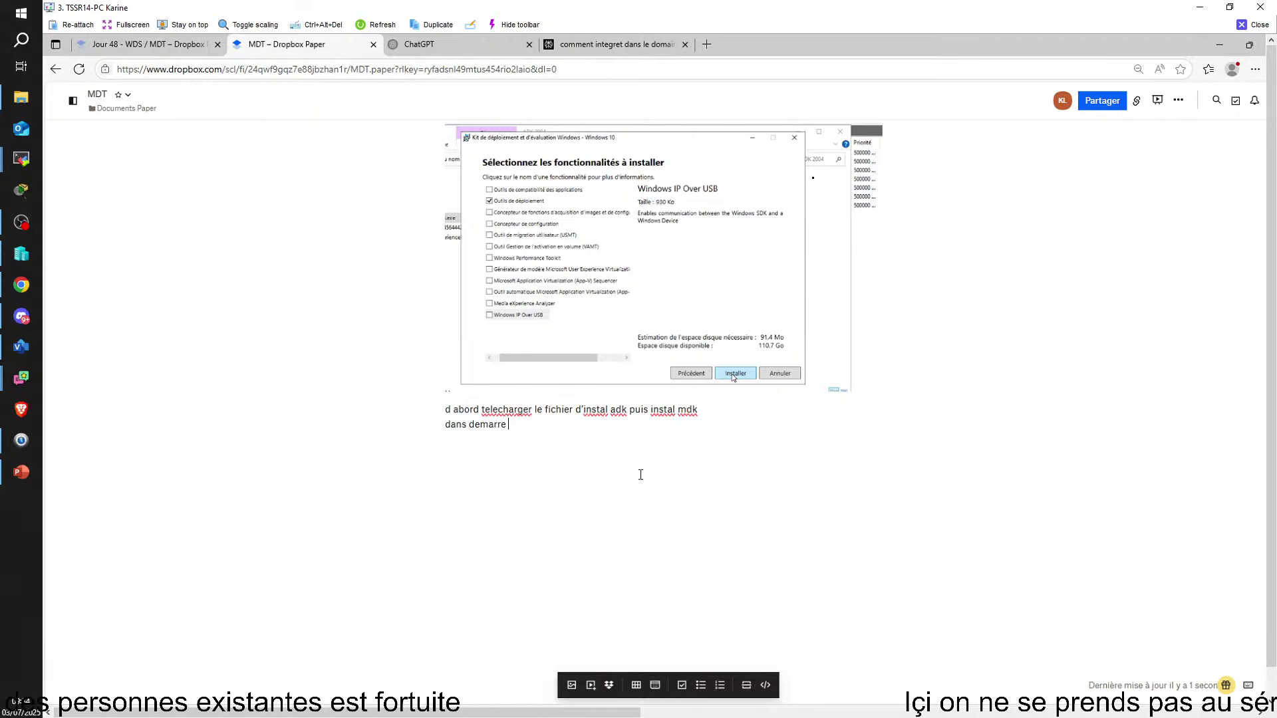
text(miscrosoft)
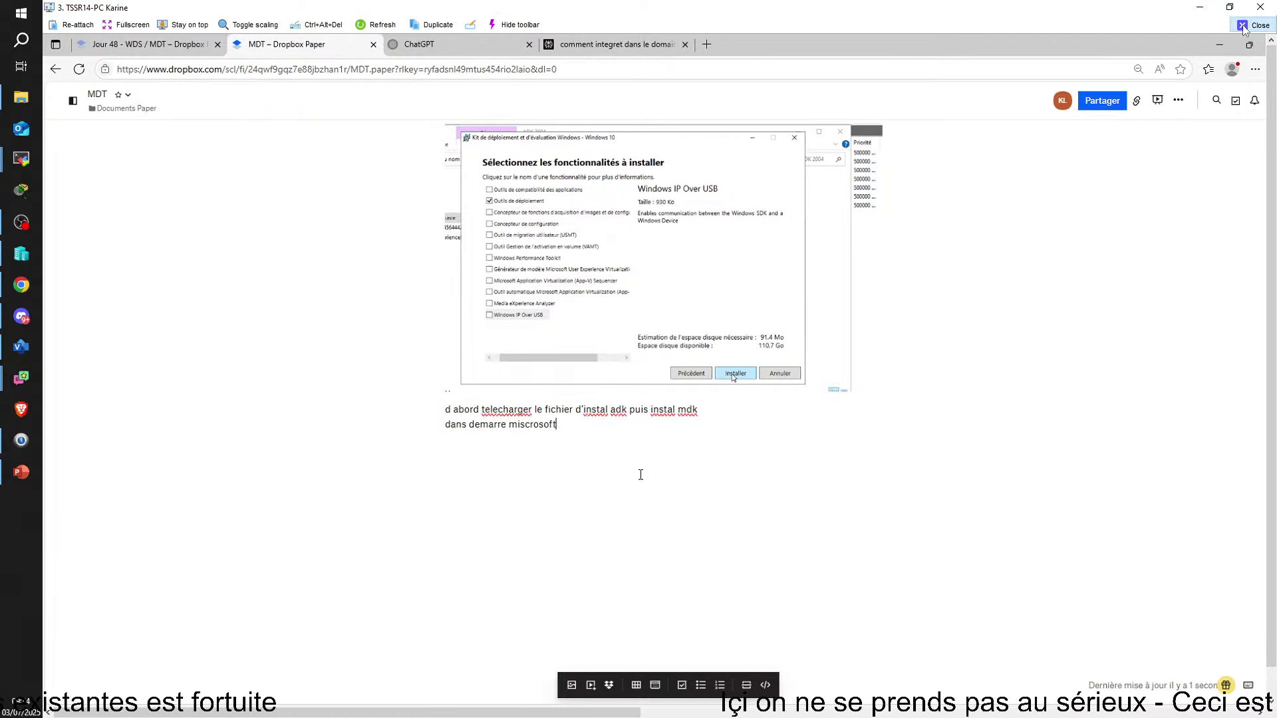
click(1253, 25)
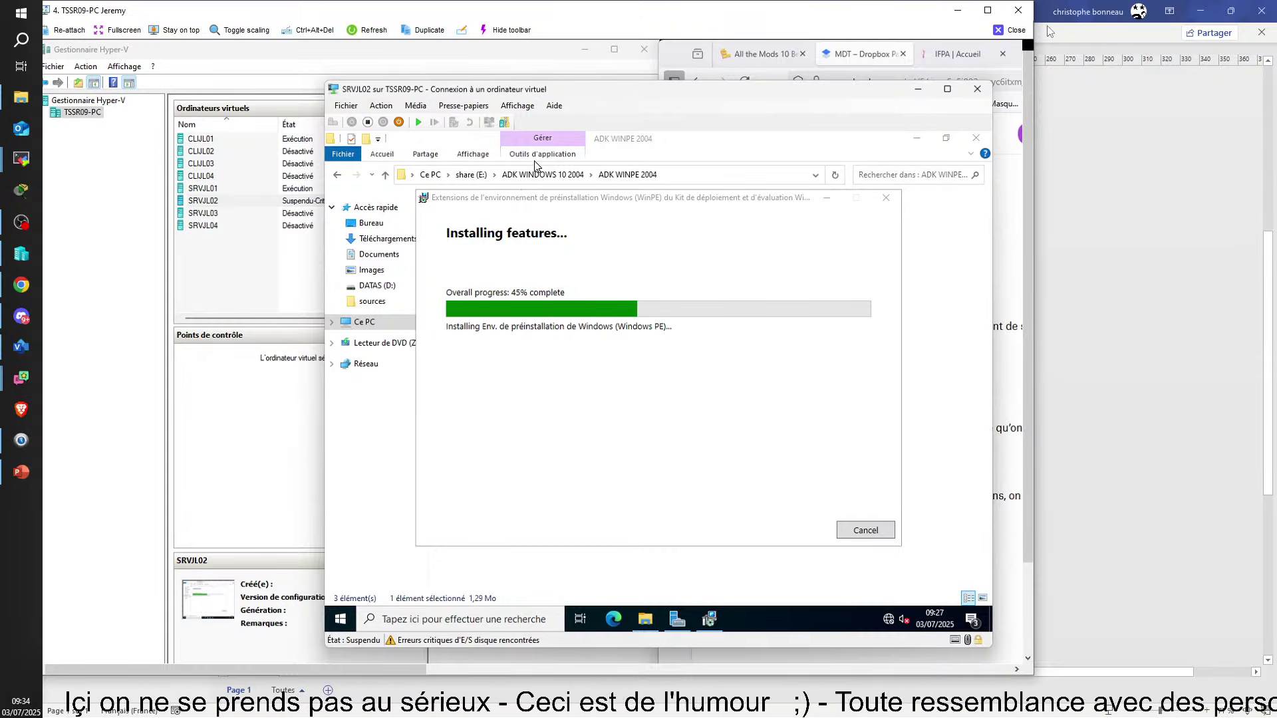
Close the extra remote window, bring Hyper-V Manager and the VM connection forward, and open host File Explorer
click(1017, 10)
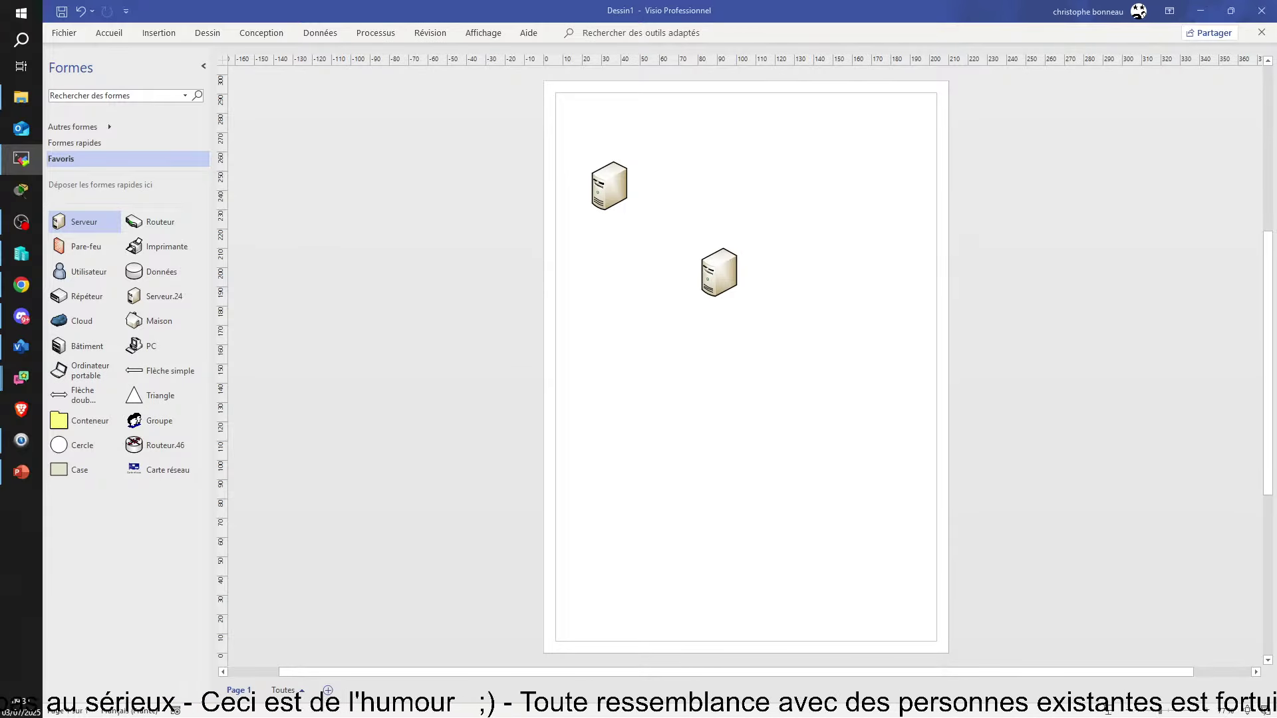
drag(1276, 306, 648, 513)
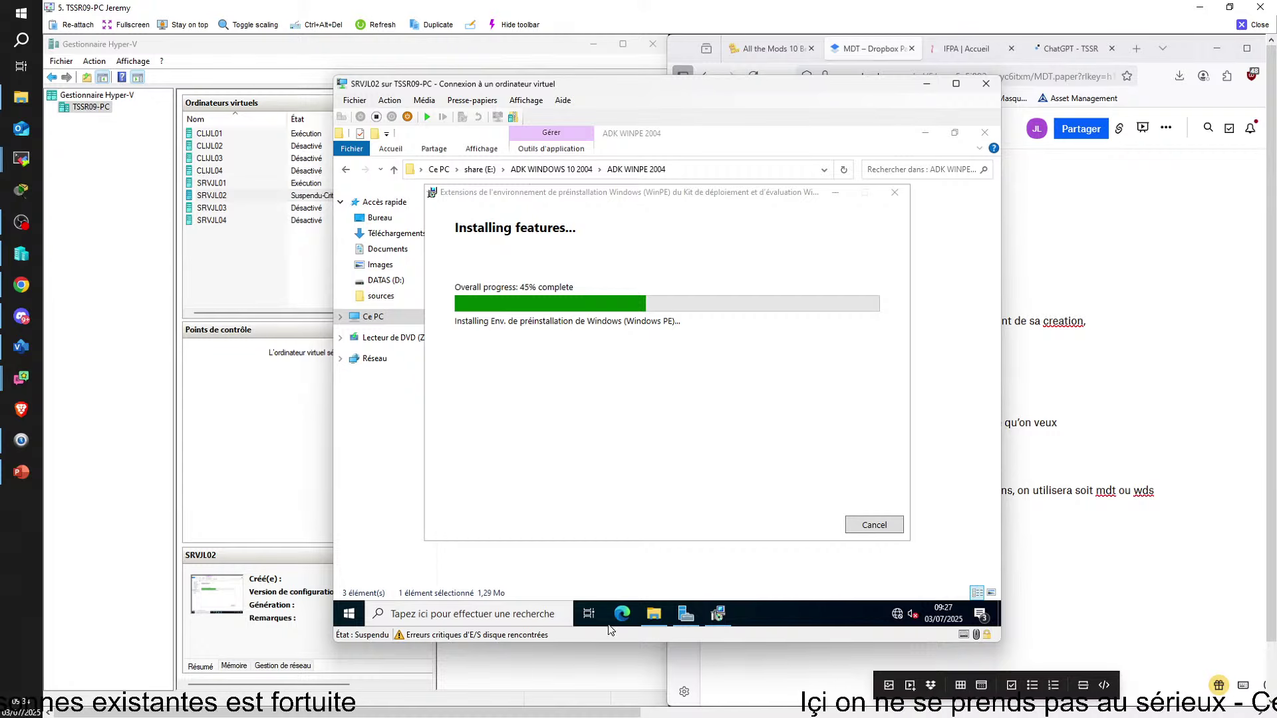
click(582, 677)
click(810, 470)
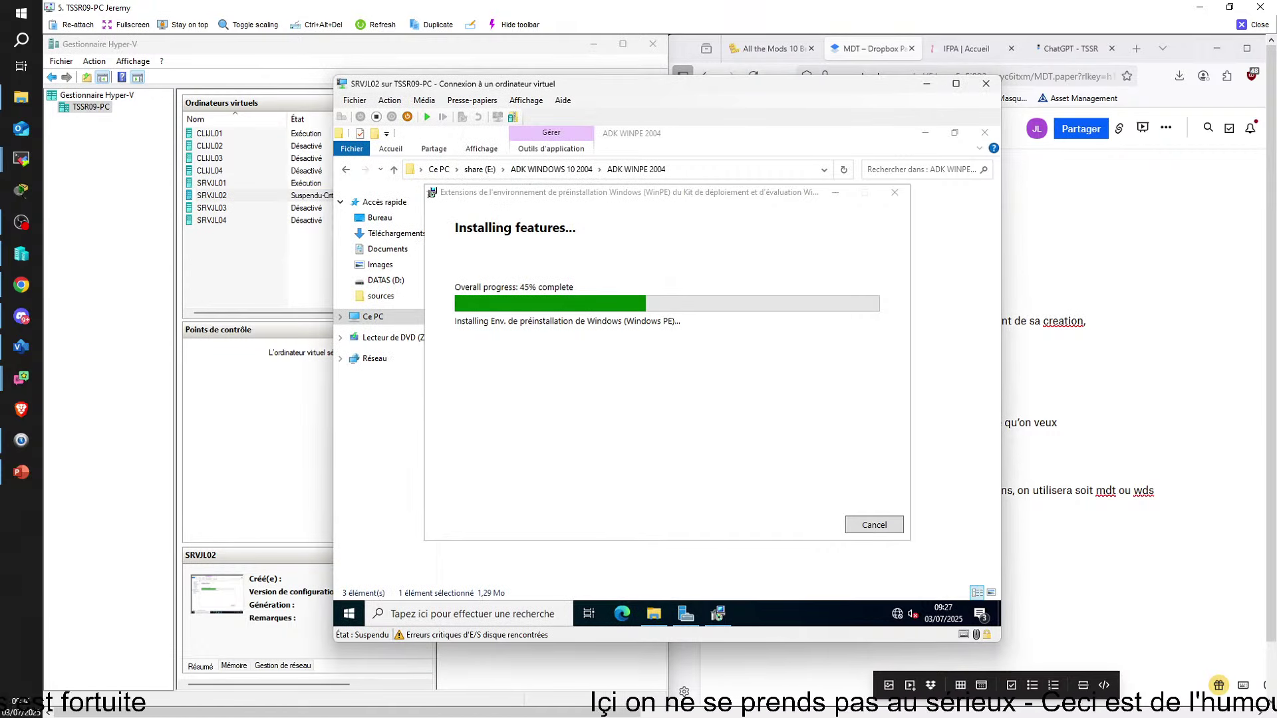
key(super+e)
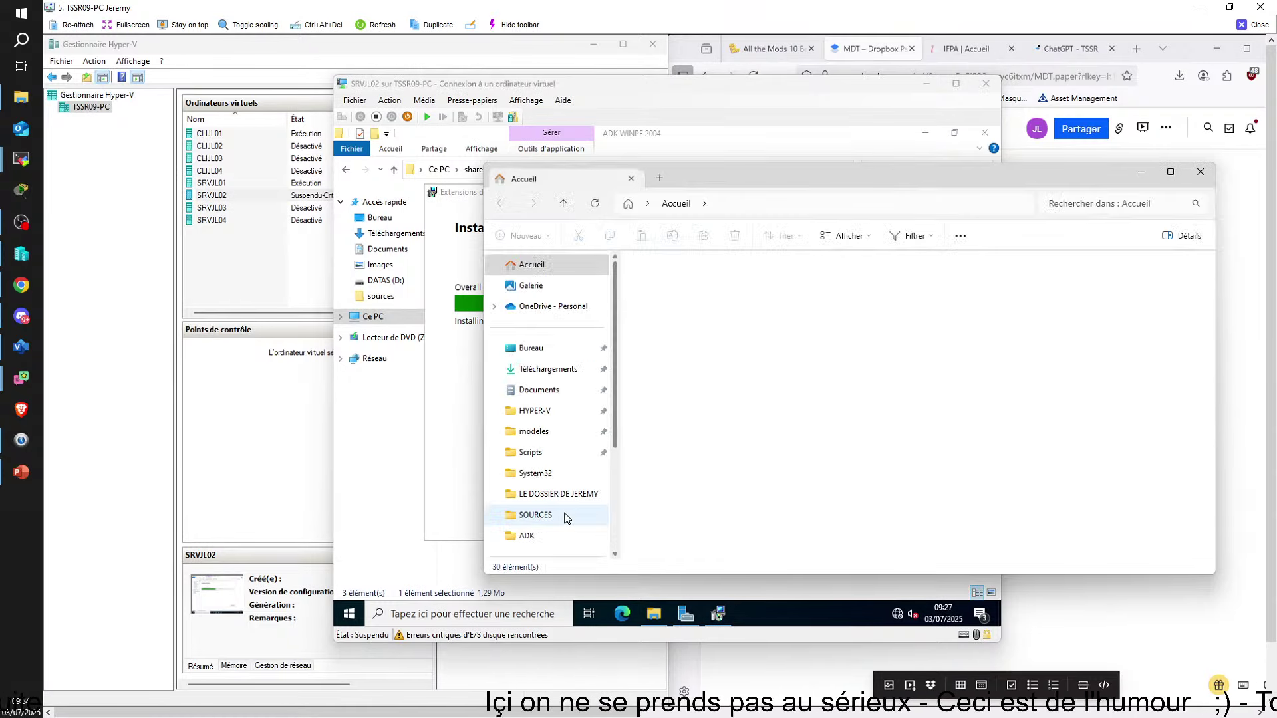
Select and delete the CLIJL02–CLIJL04 virtual machines in Hyper-V Manager
click(535, 450)
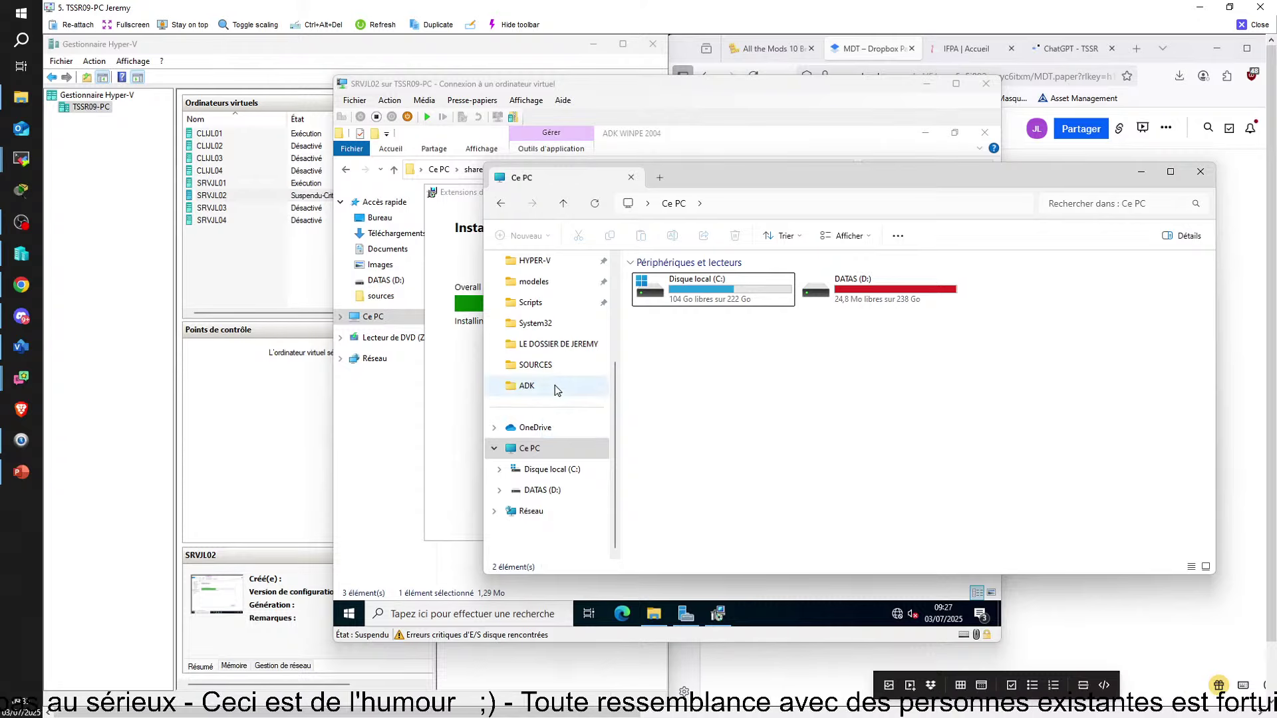
scroll(556, 385, up, 5)
click(265, 239)
click(217, 171)
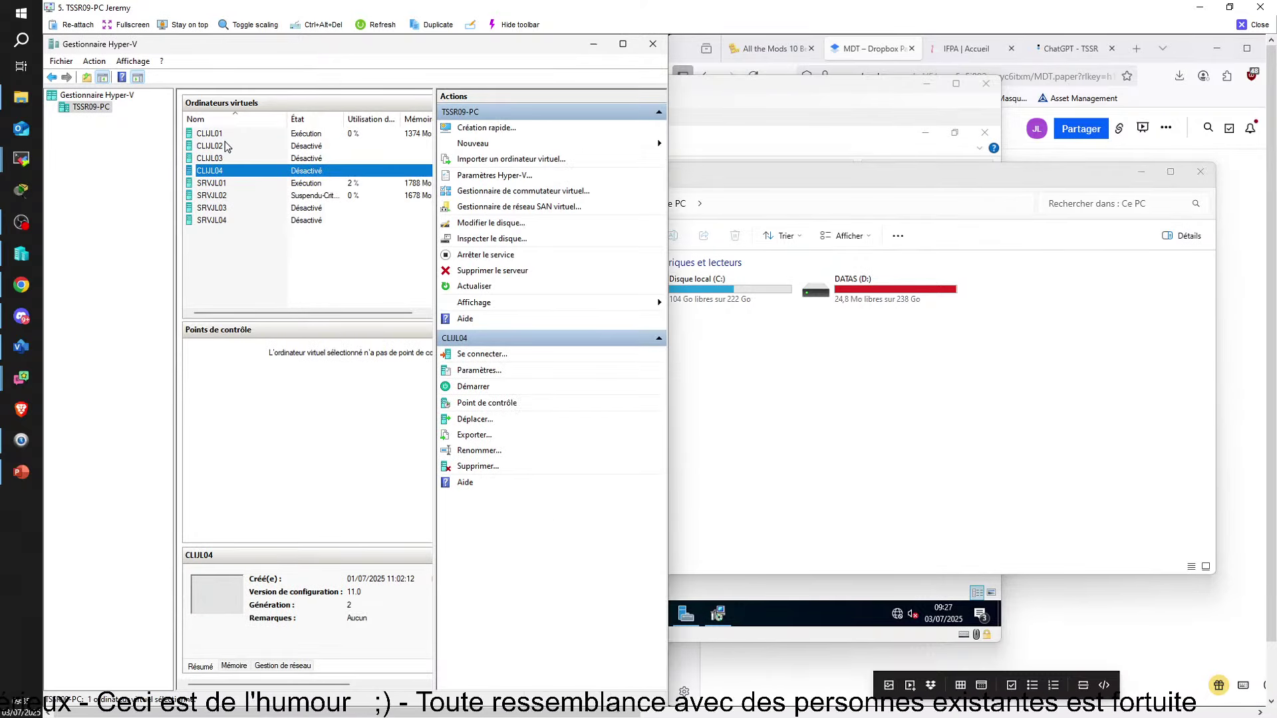
click(225, 146)
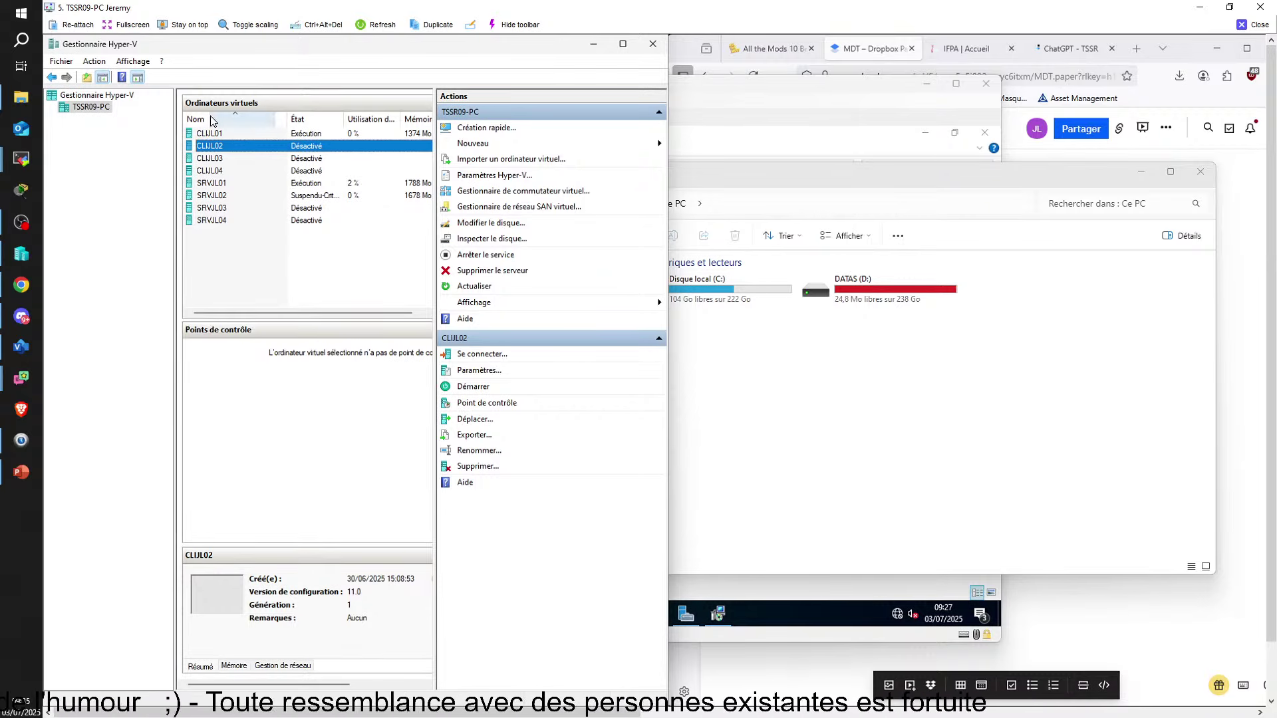
click(208, 171)
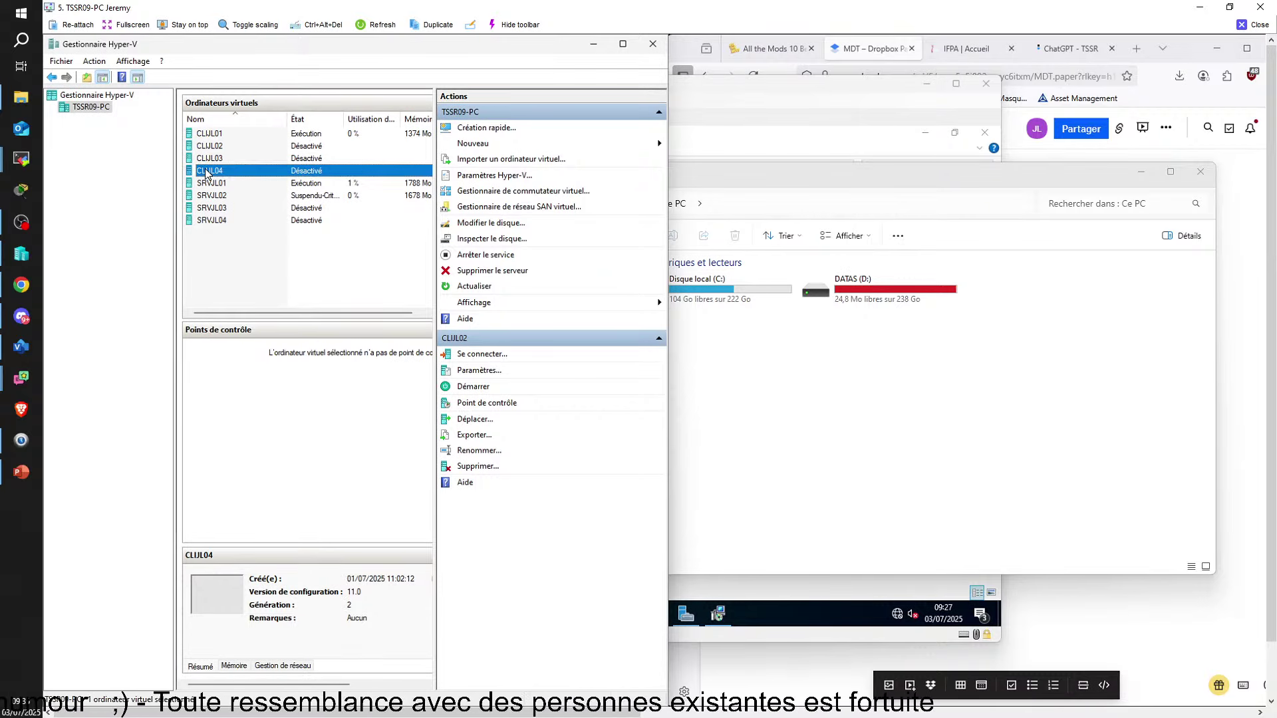
click(223, 134)
scroll(280, 579, right, 3)
scroll(279, 579, left, 3)
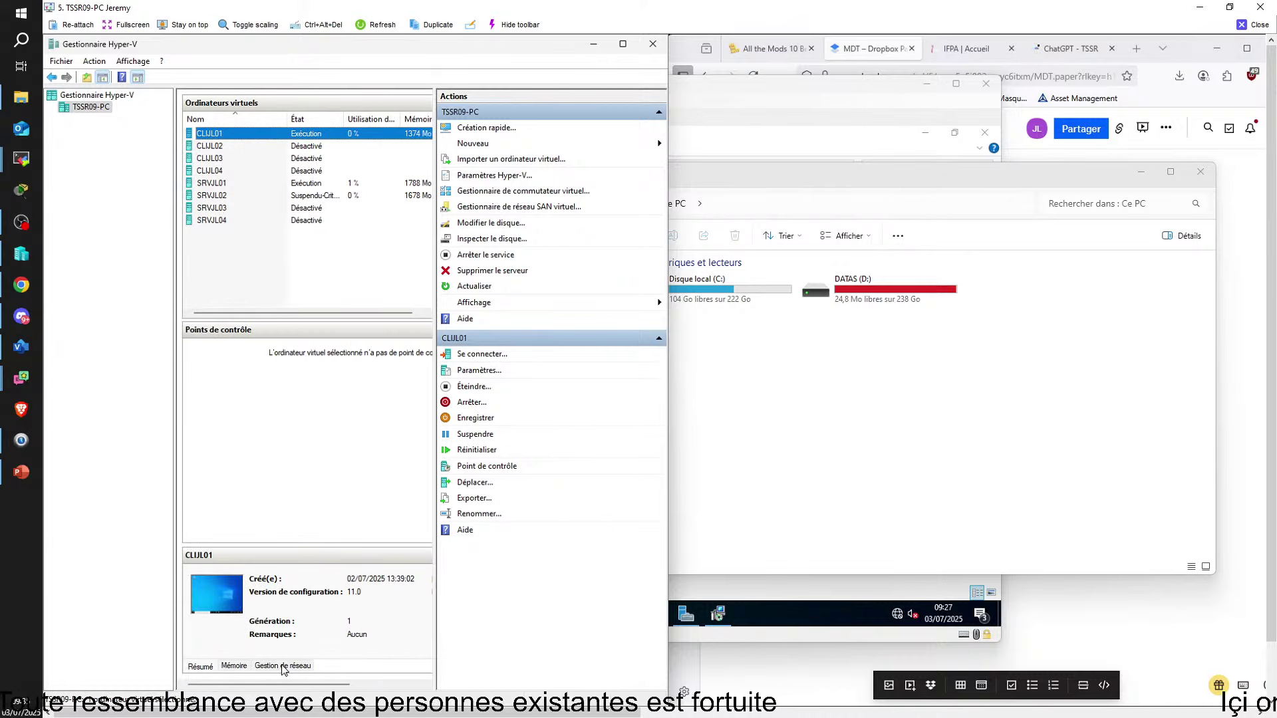
click(220, 146)
shift+click(211, 171)
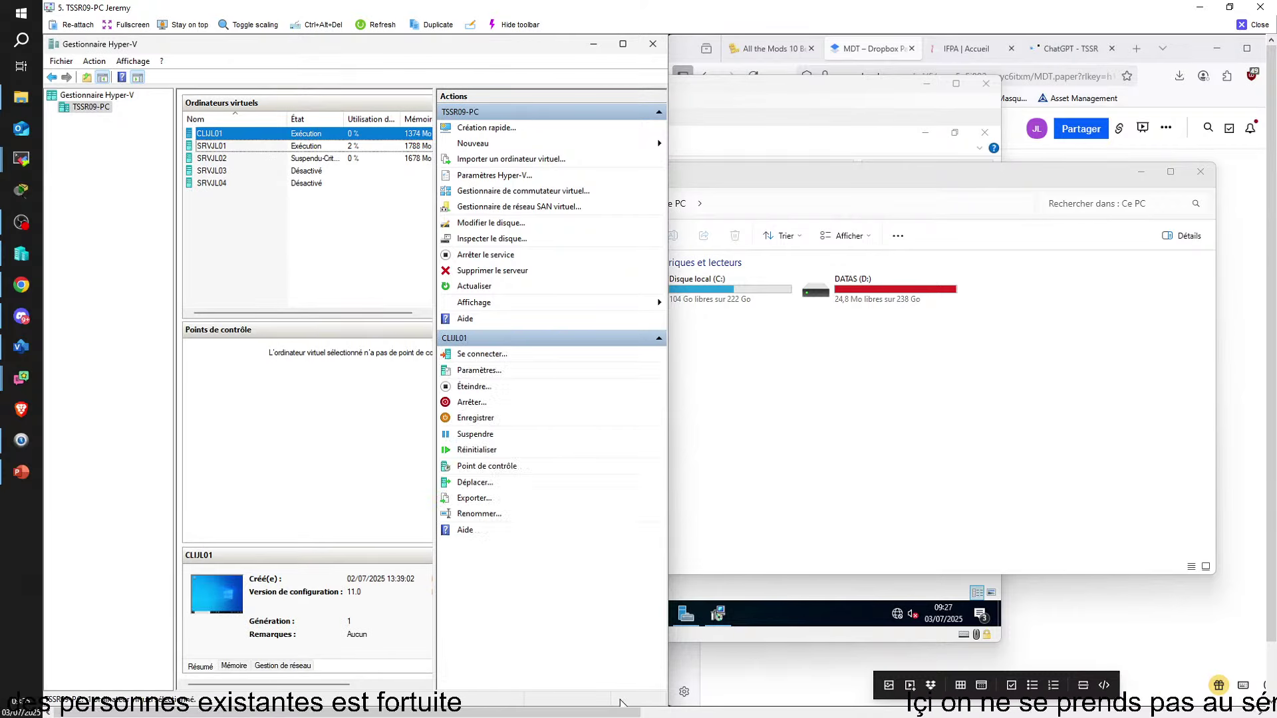
click(721, 403)
Delete the CLIJL02–CLIJL04 folders from D:\HYPER-V
click(535, 410)
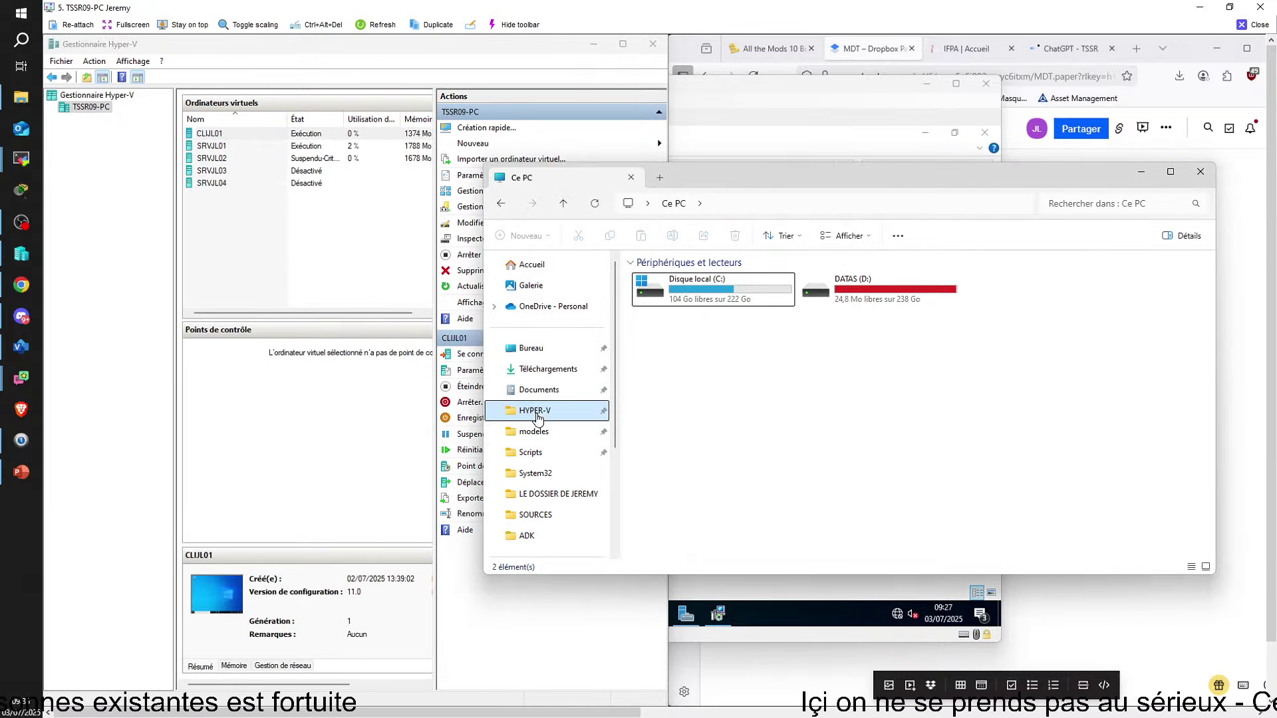
click(661, 298)
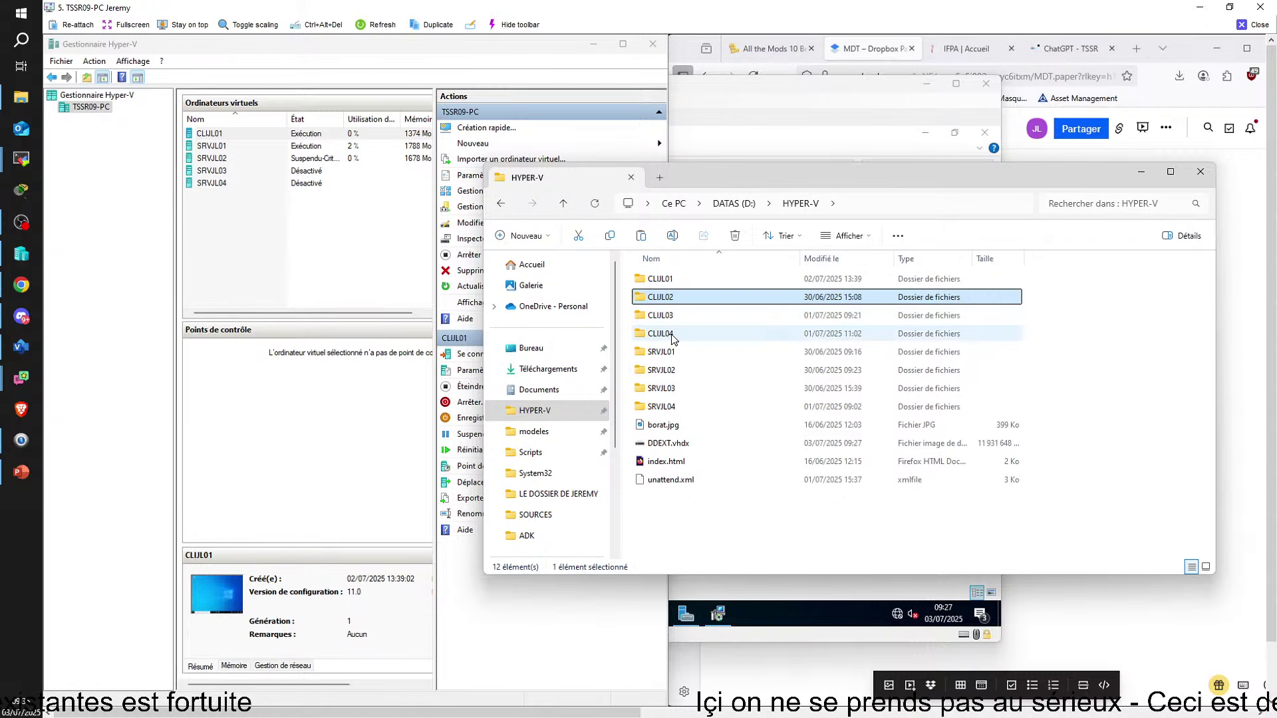
click(675, 335)
shift+click(689, 302)
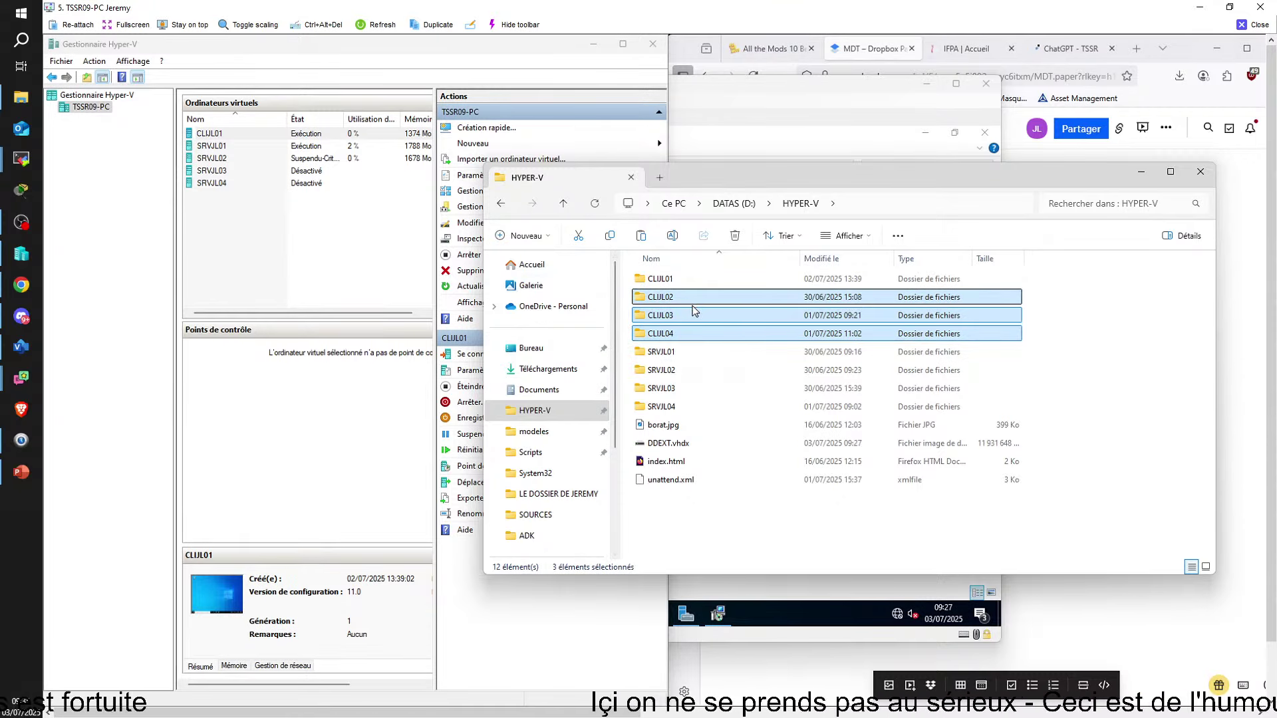
key(Delete)
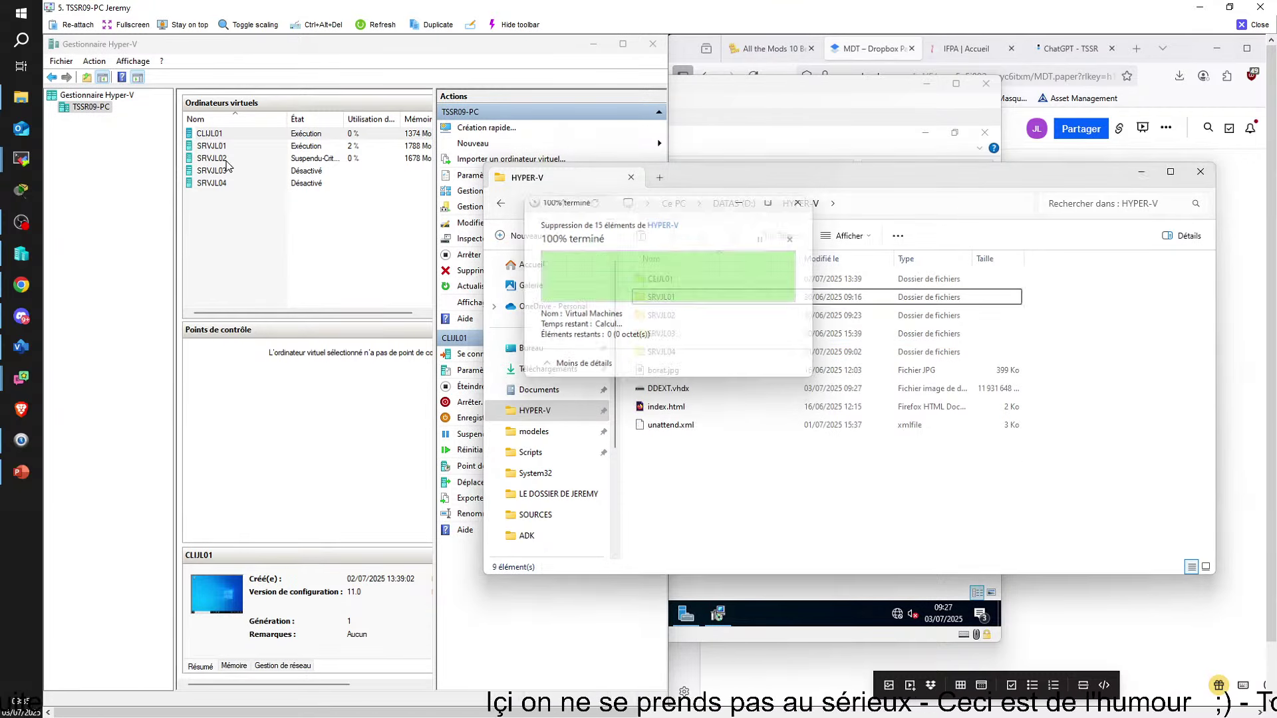
Delete the SRVJL03 and SRVJL04 VMs and their folders, skipping the in-use SRVJL04 disk
click(226, 171)
shift+click(219, 185)
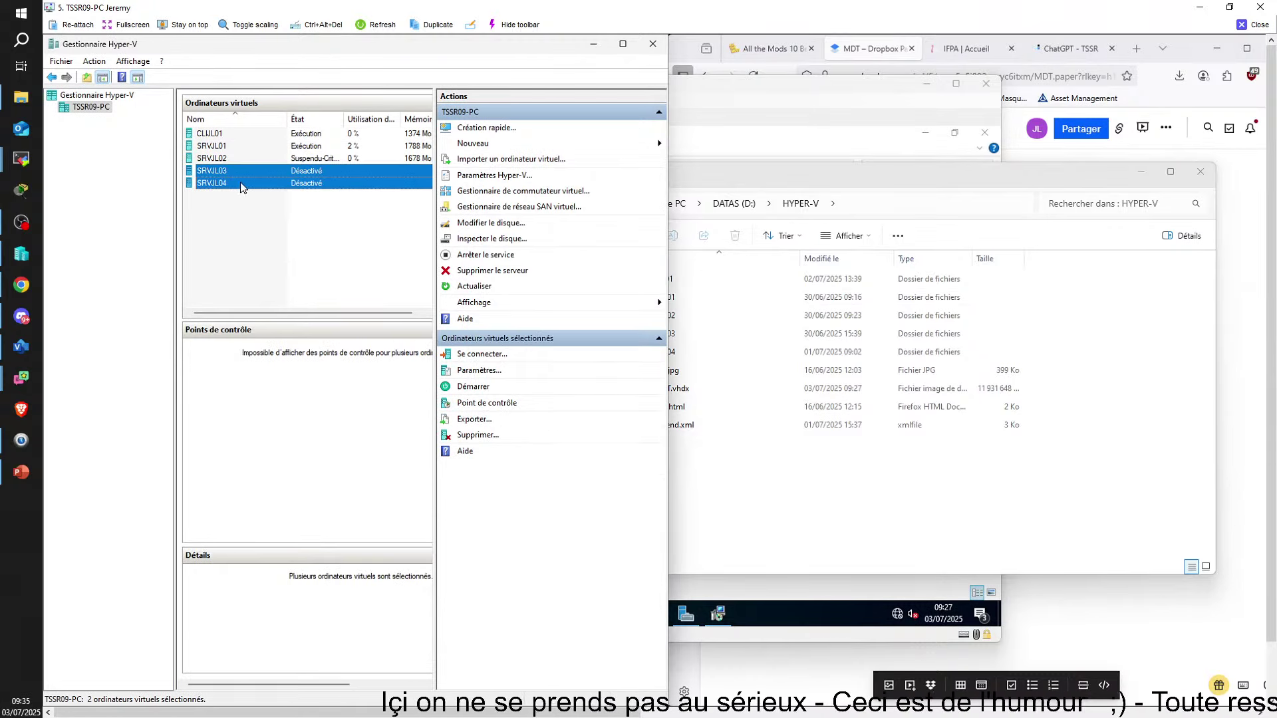
key(Delete)
click(867, 543)
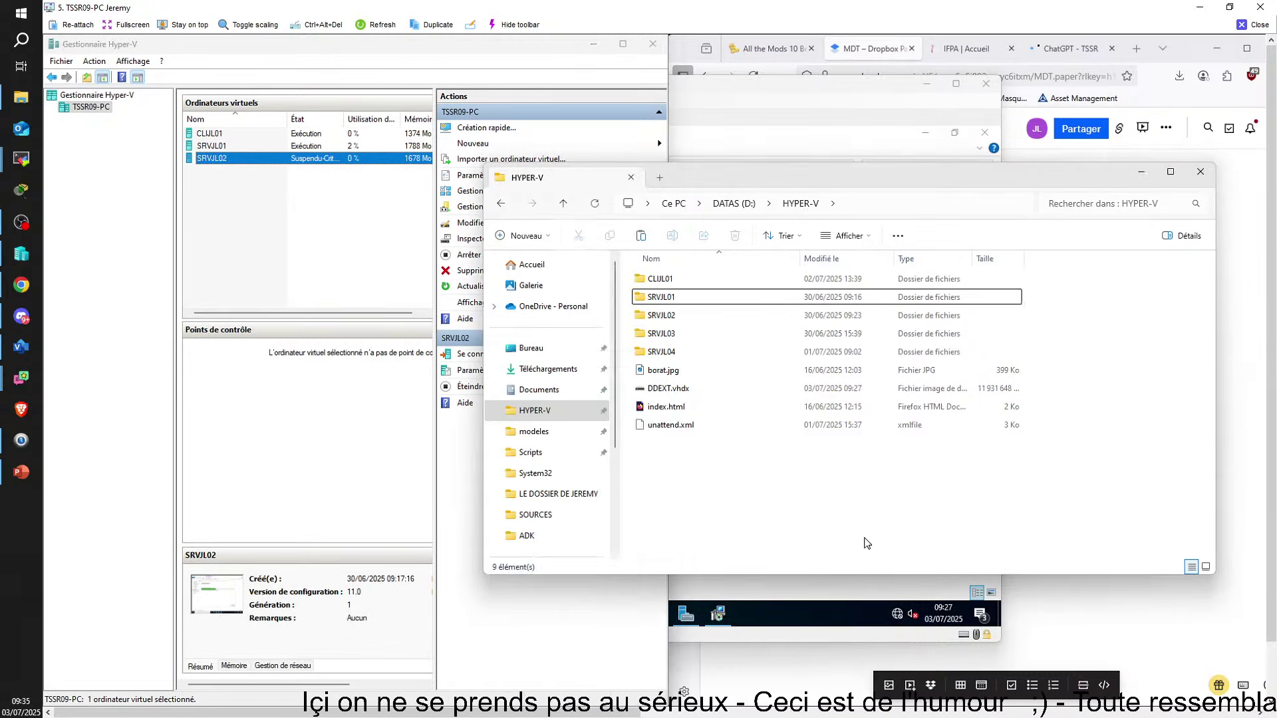
click(691, 351)
shift+click(762, 339)
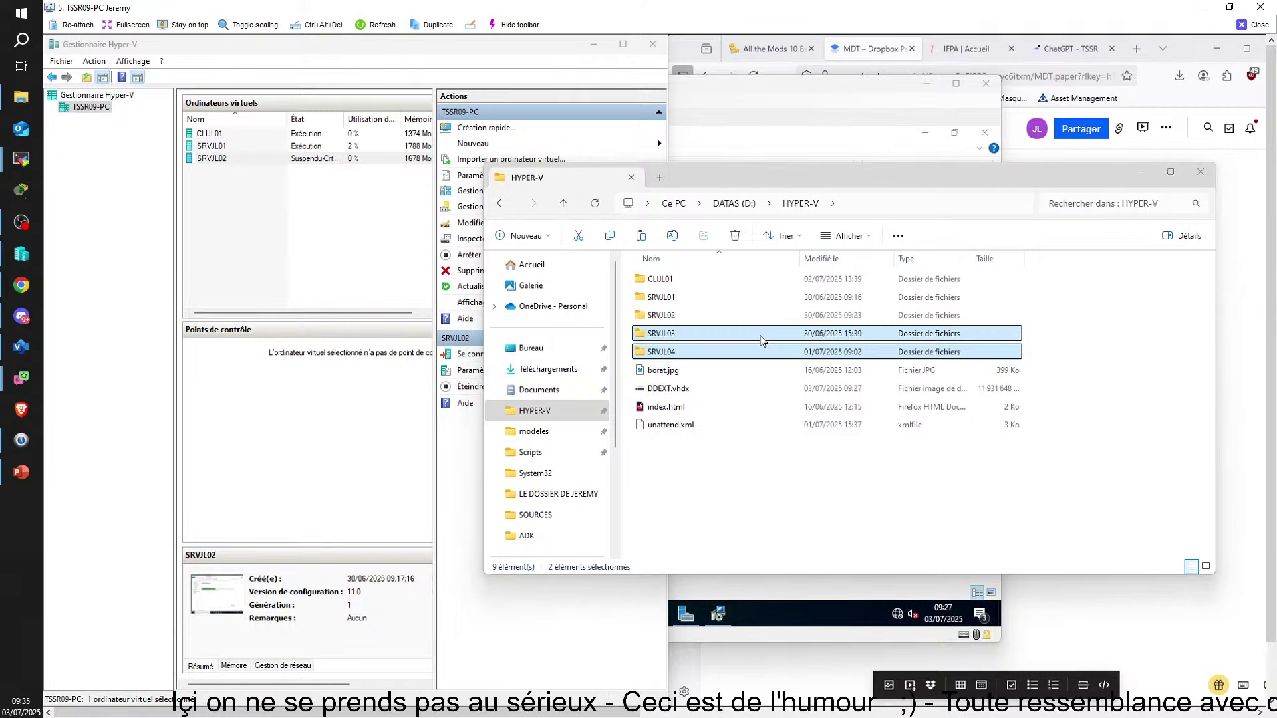
key(Delete)
key(Return)
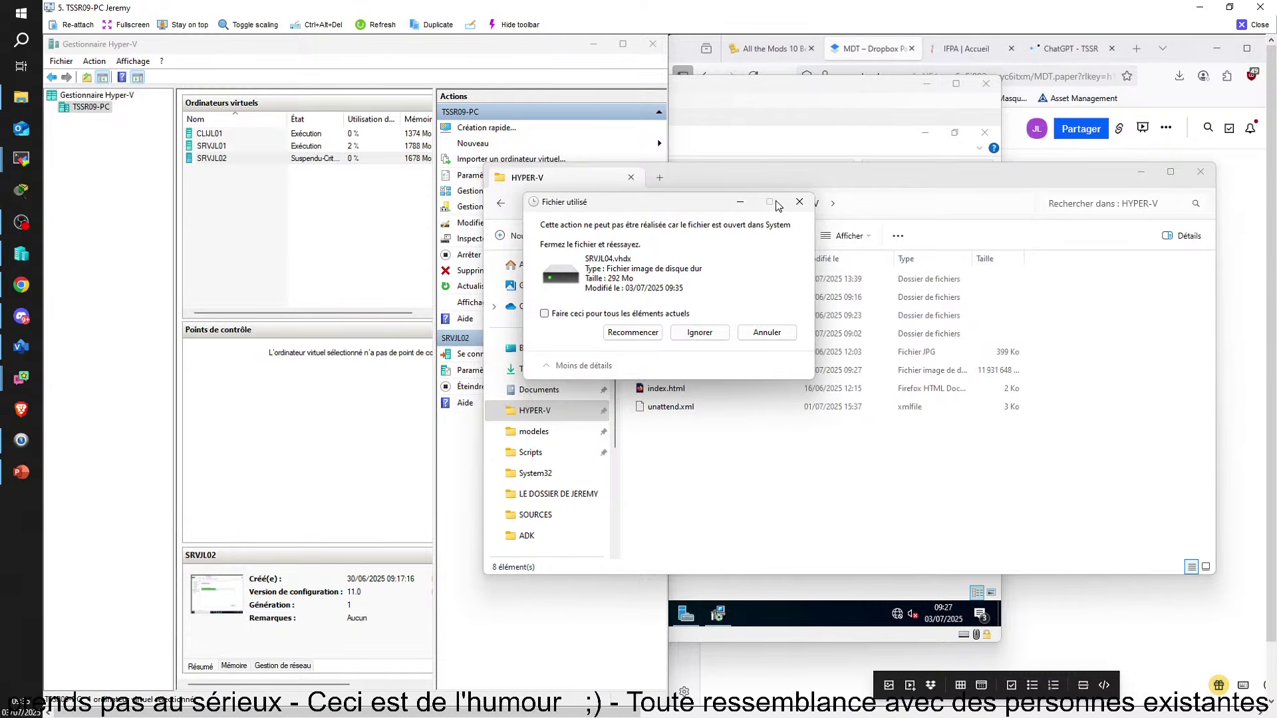
click(772, 332)
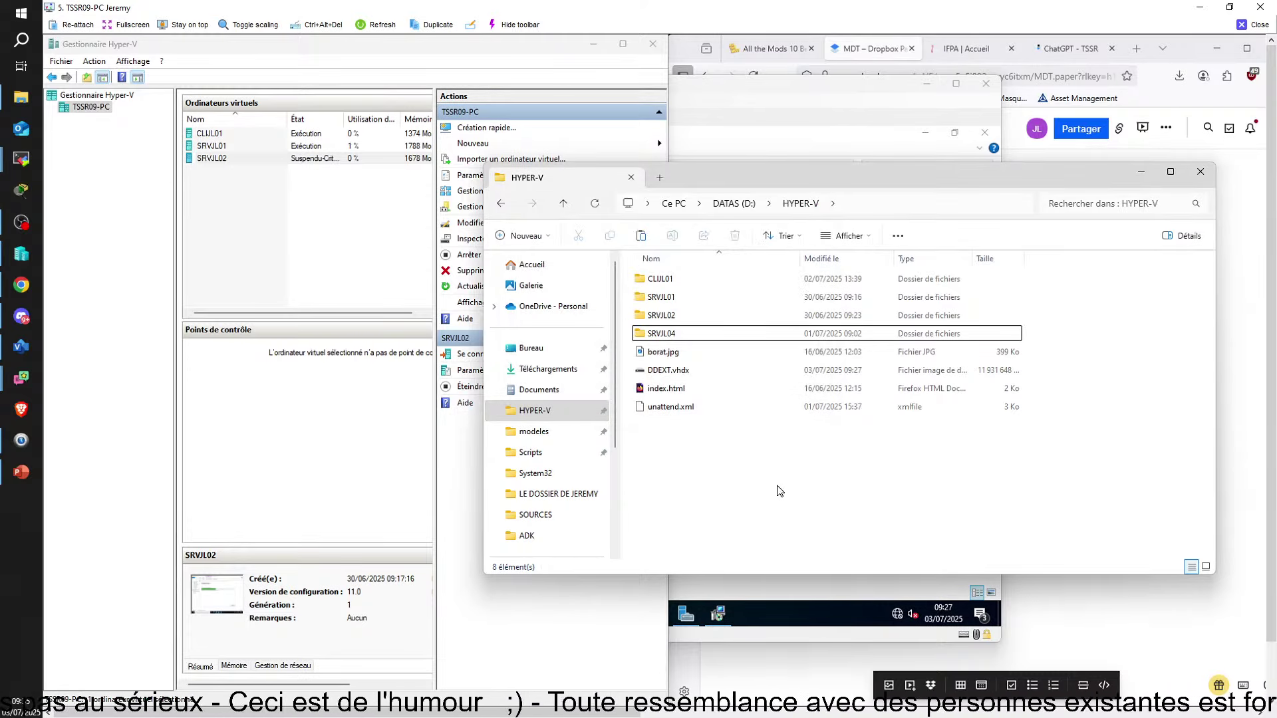
click(1200, 172)
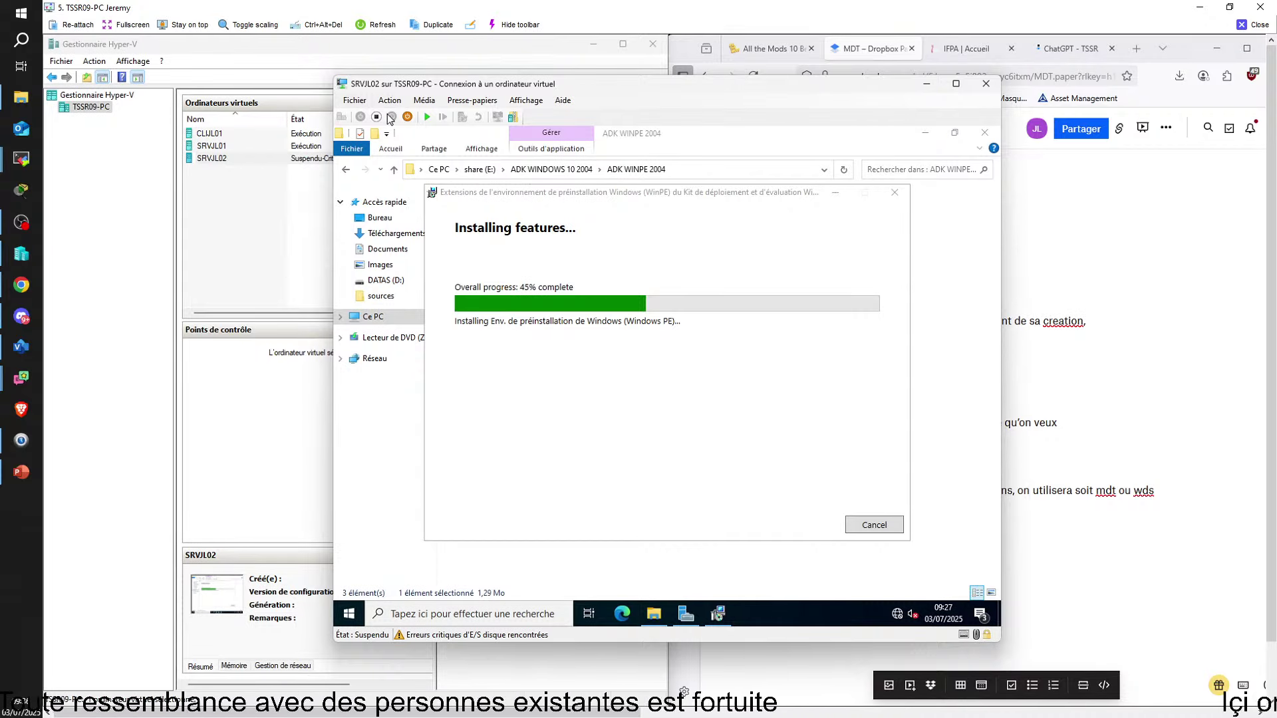
Resume SRVJL02, monitor it in Task Manager, and close the WinPE setup once finished
click(424, 118)
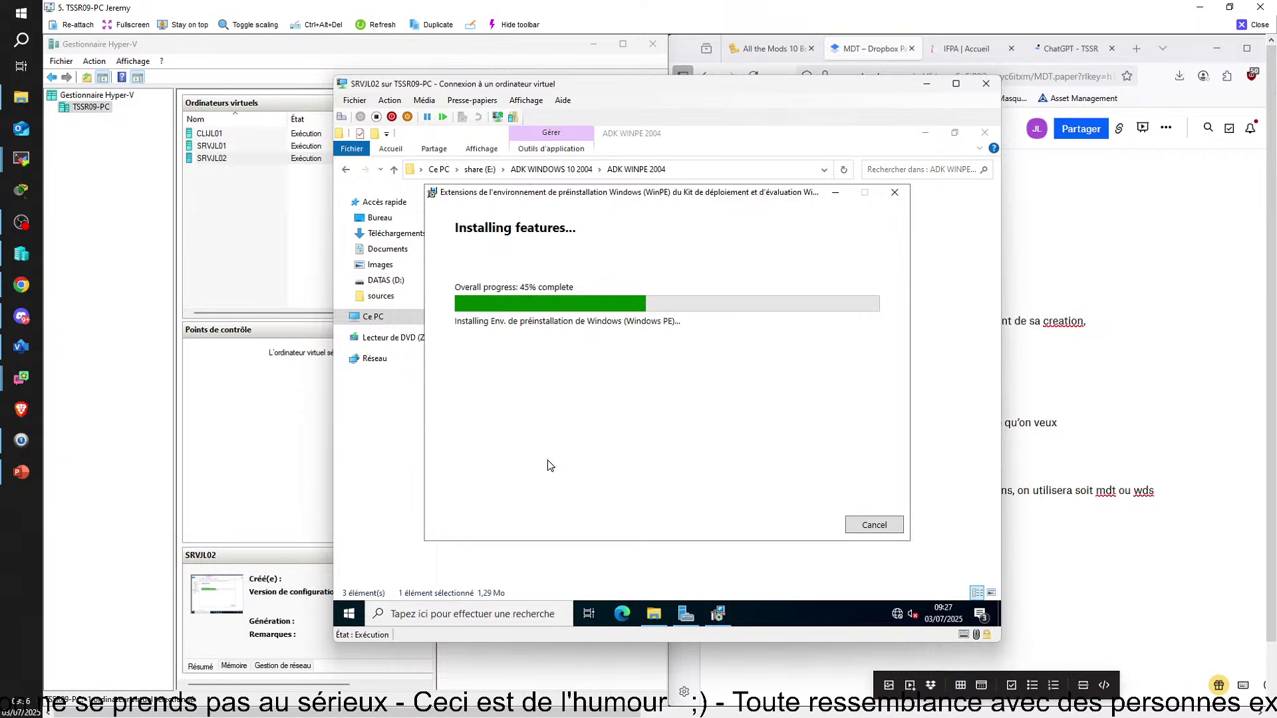
key(ctrl+shift+Escape)
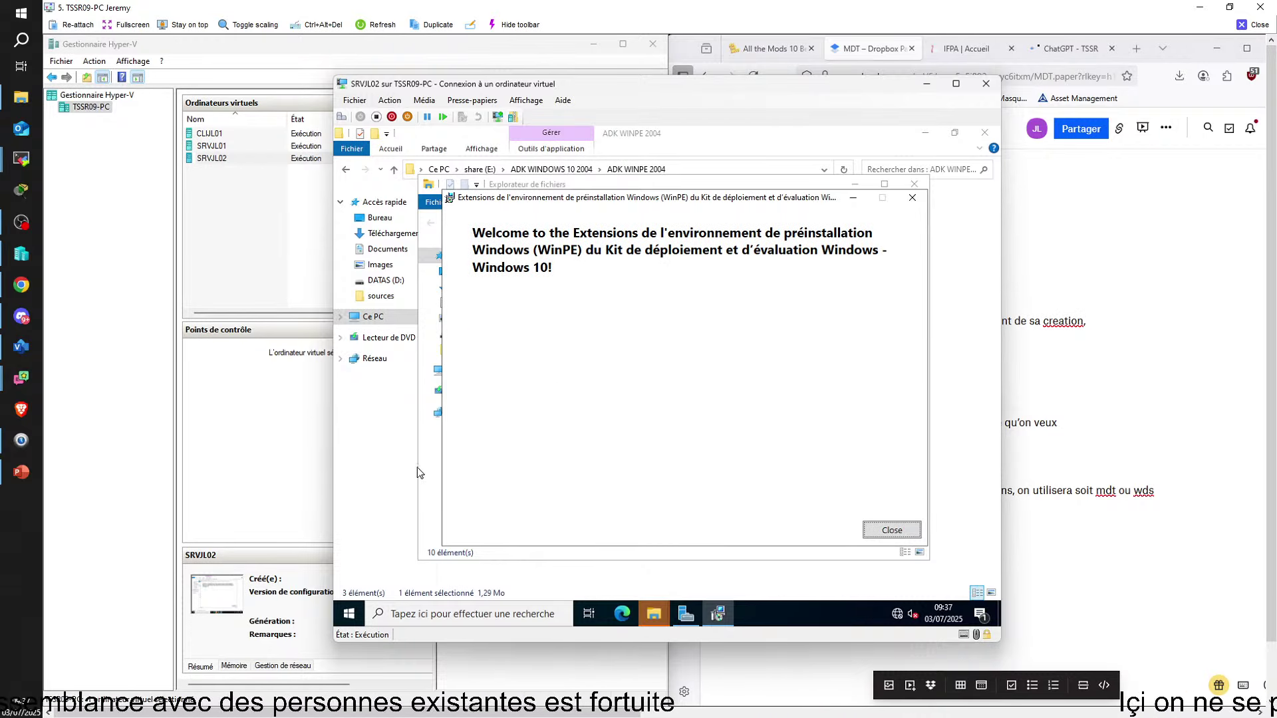
click(892, 530)
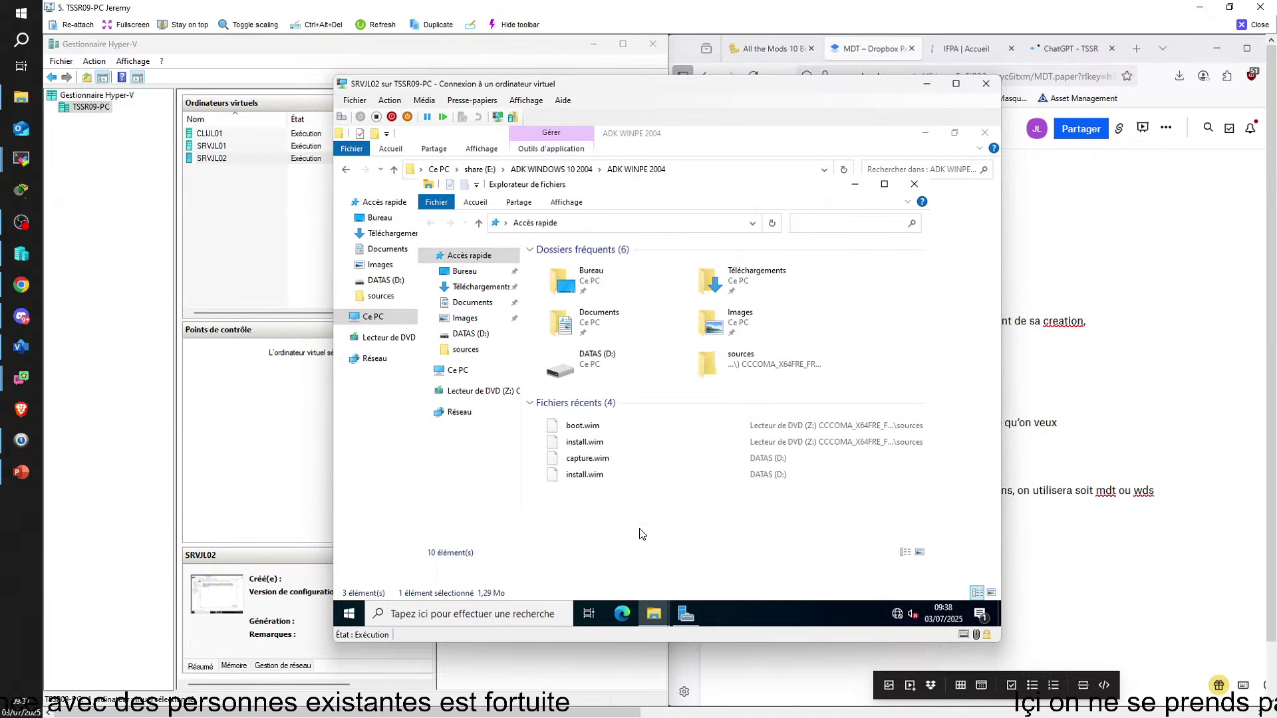
From share (E:)\MDT WINDOWS 10 2004, run MicrosoftDeploymentToolkit_x64.msi past the SmartScreen warning
click(654, 613)
click(583, 552)
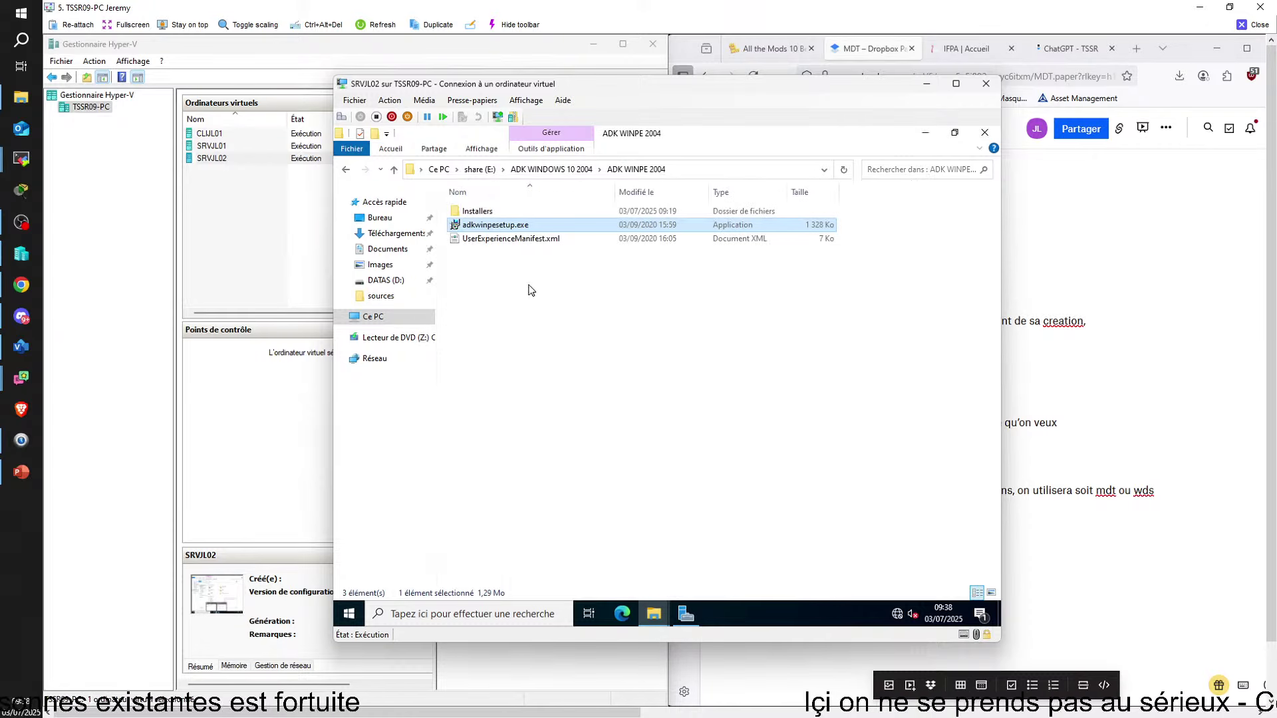
click(344, 170)
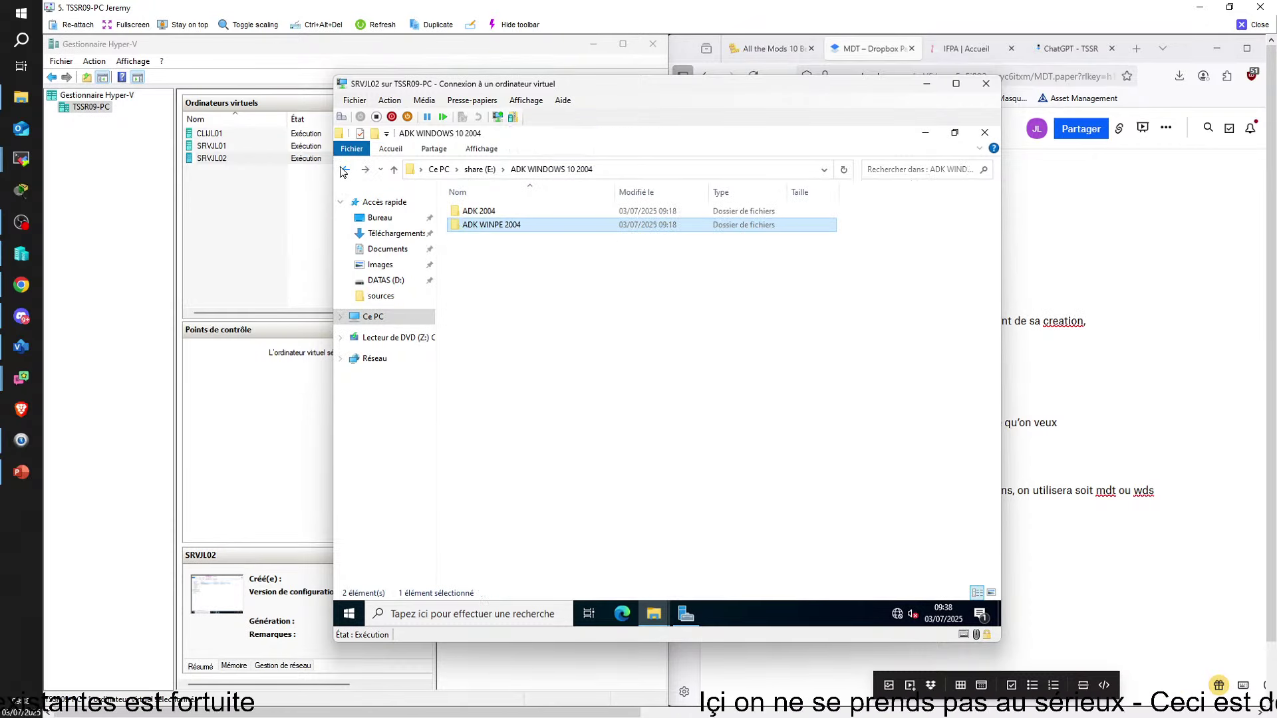
click(344, 171)
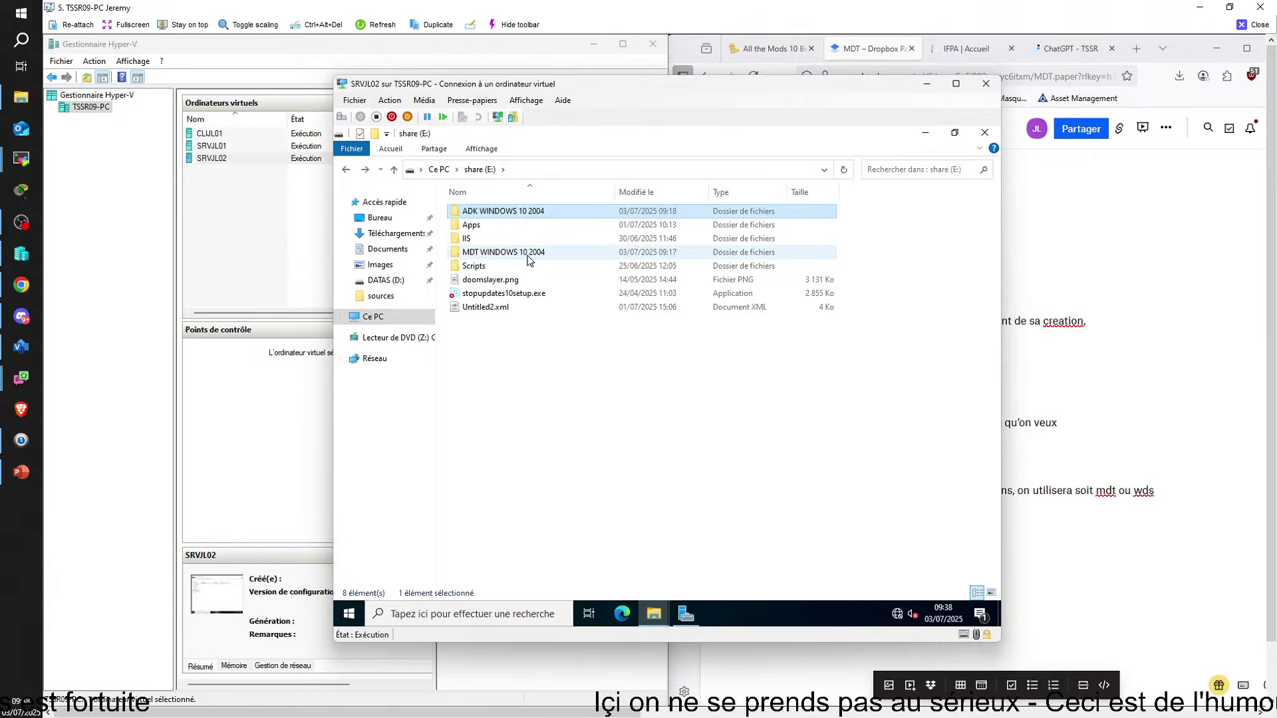
double_click(526, 255)
click(519, 226)
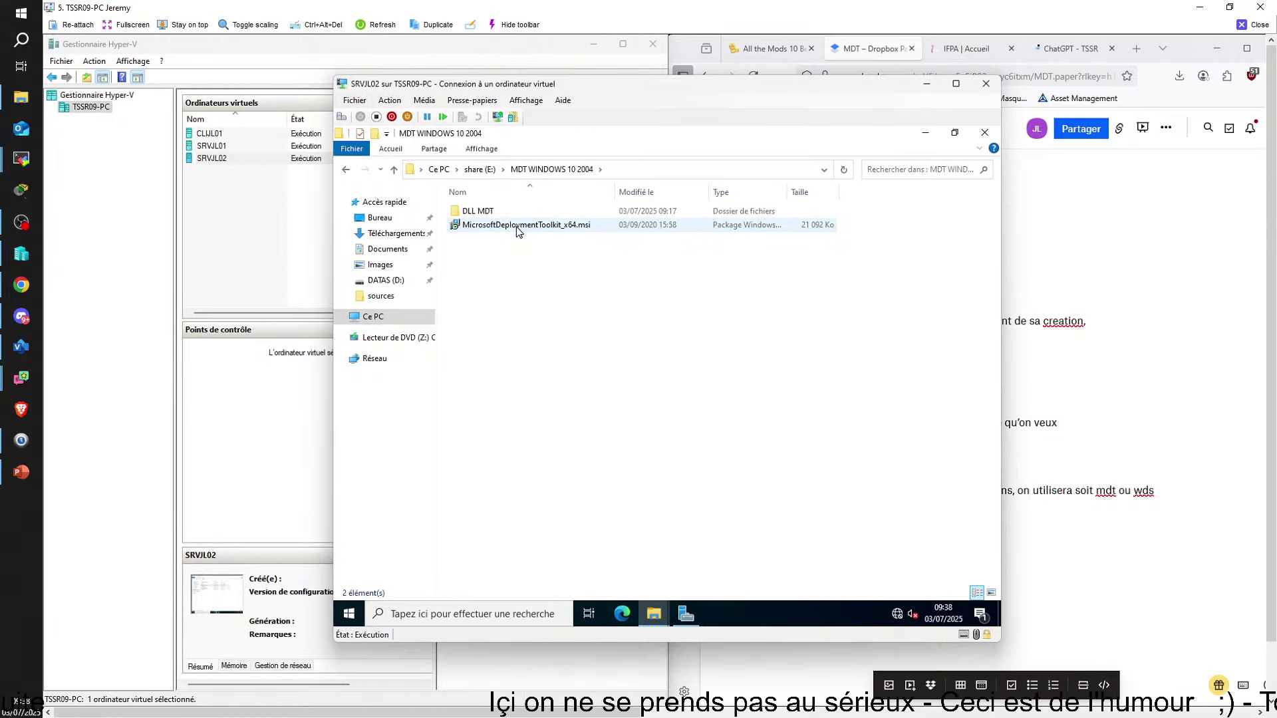
double_click(519, 227)
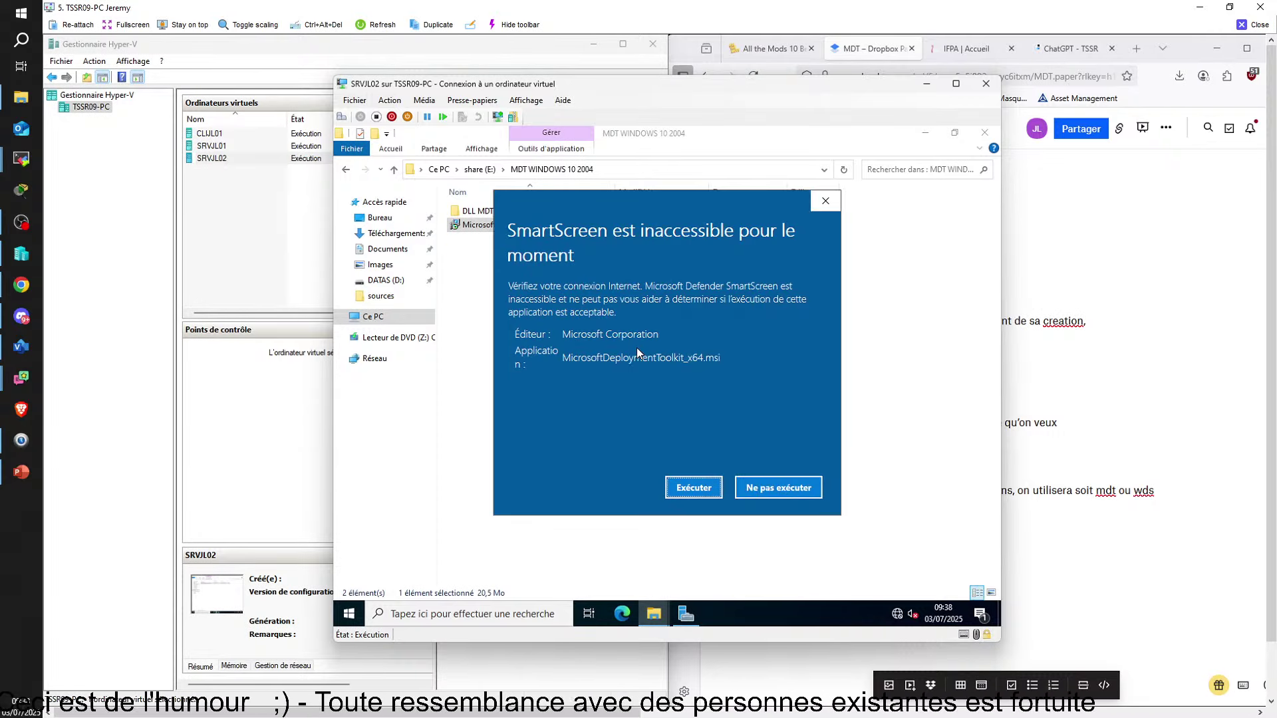
click(690, 488)
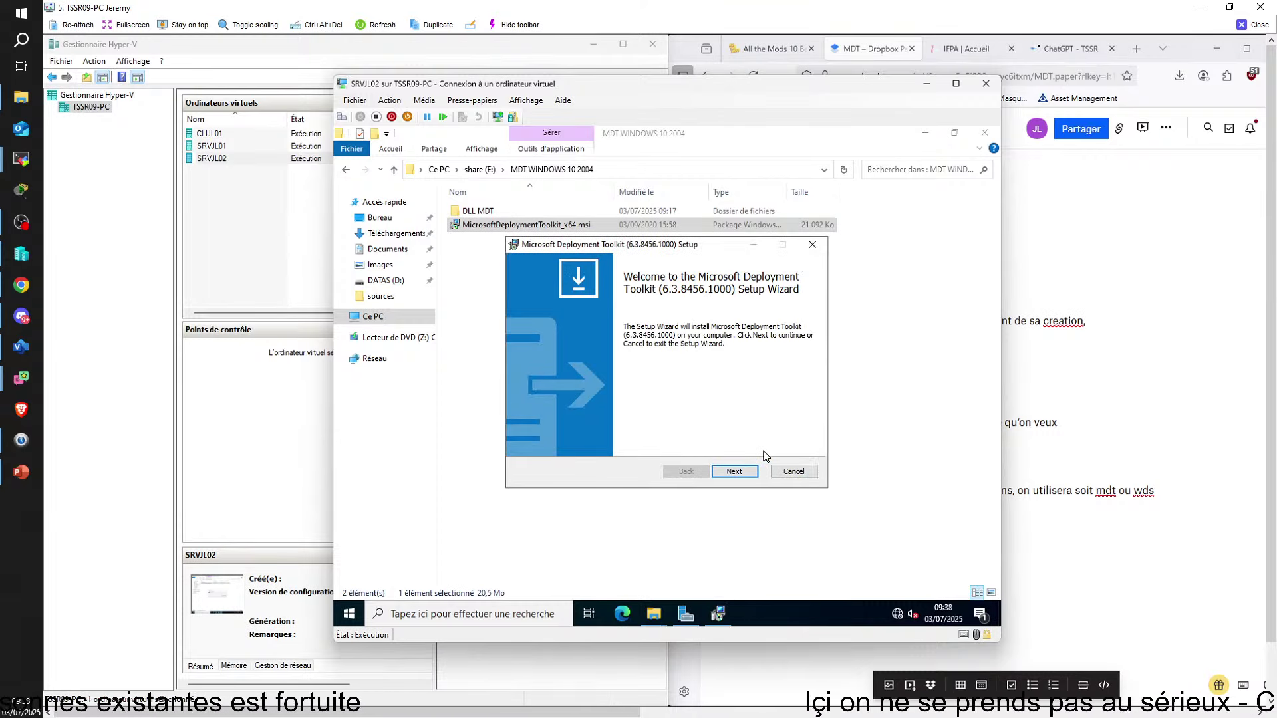
Install MDT 6.3.8456.1000 with licence accepted, default features, no CEIP, then finish
click(727, 480)
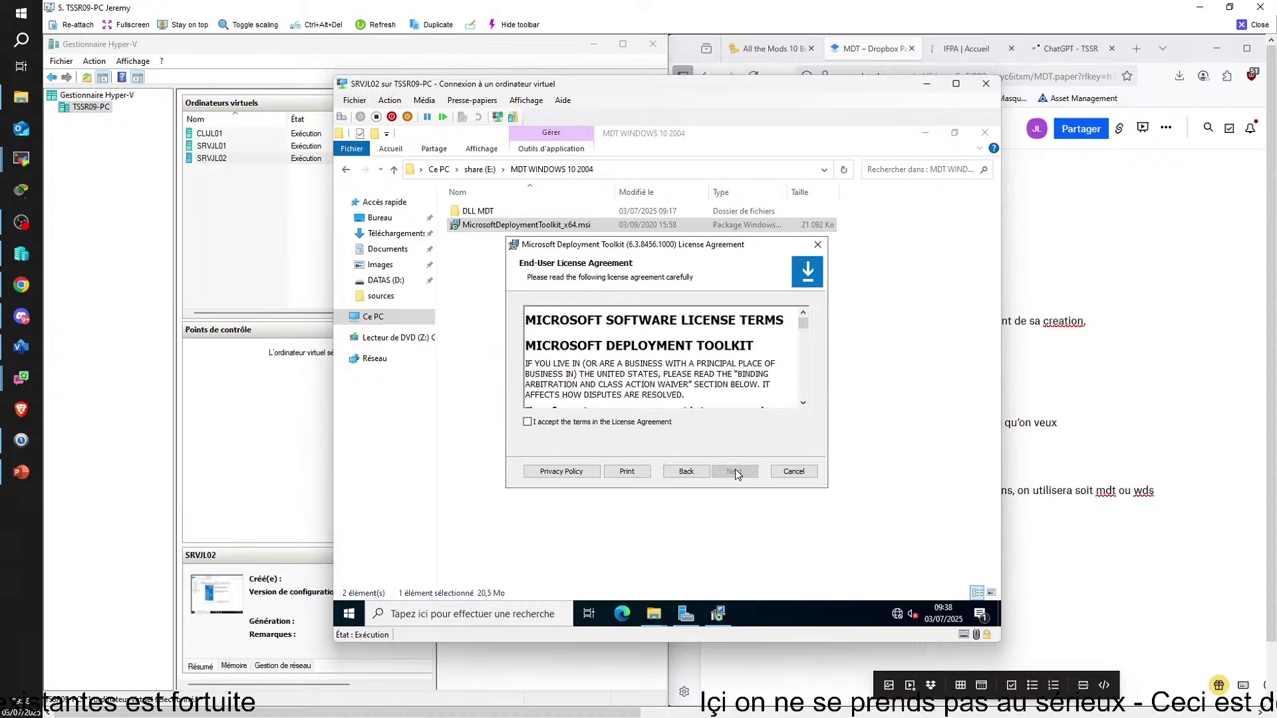
click(642, 423)
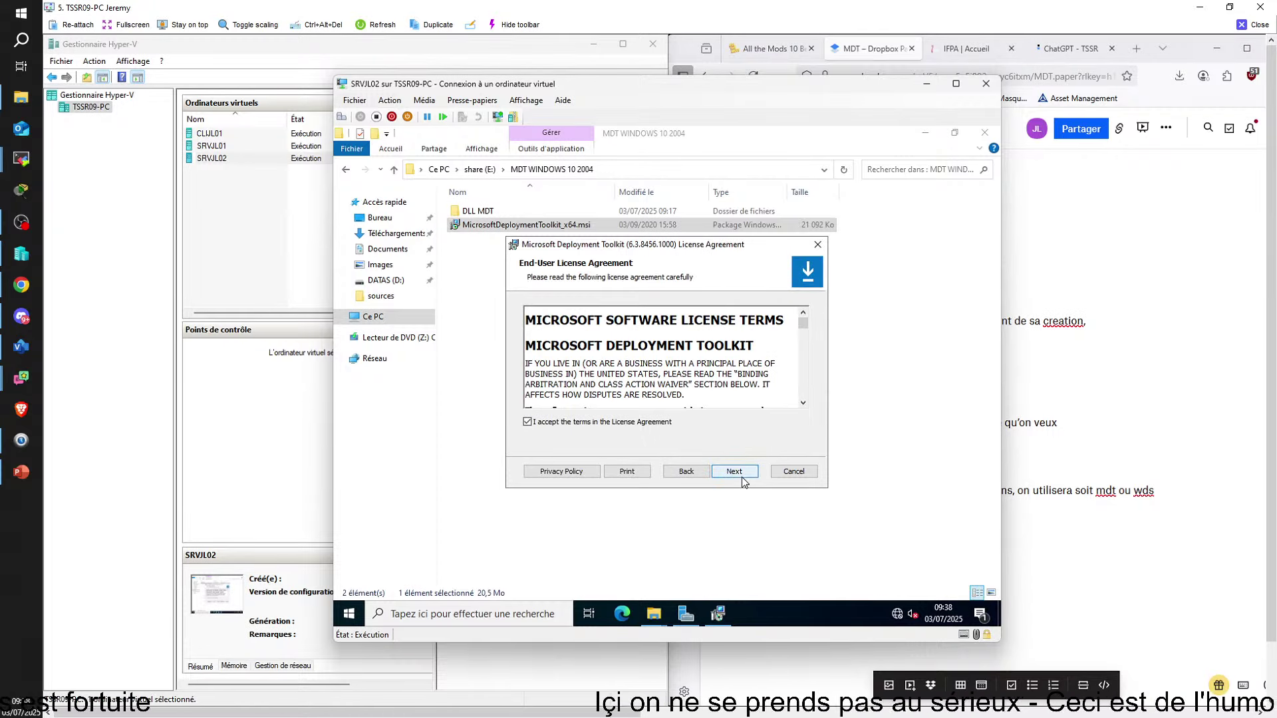
click(735, 472)
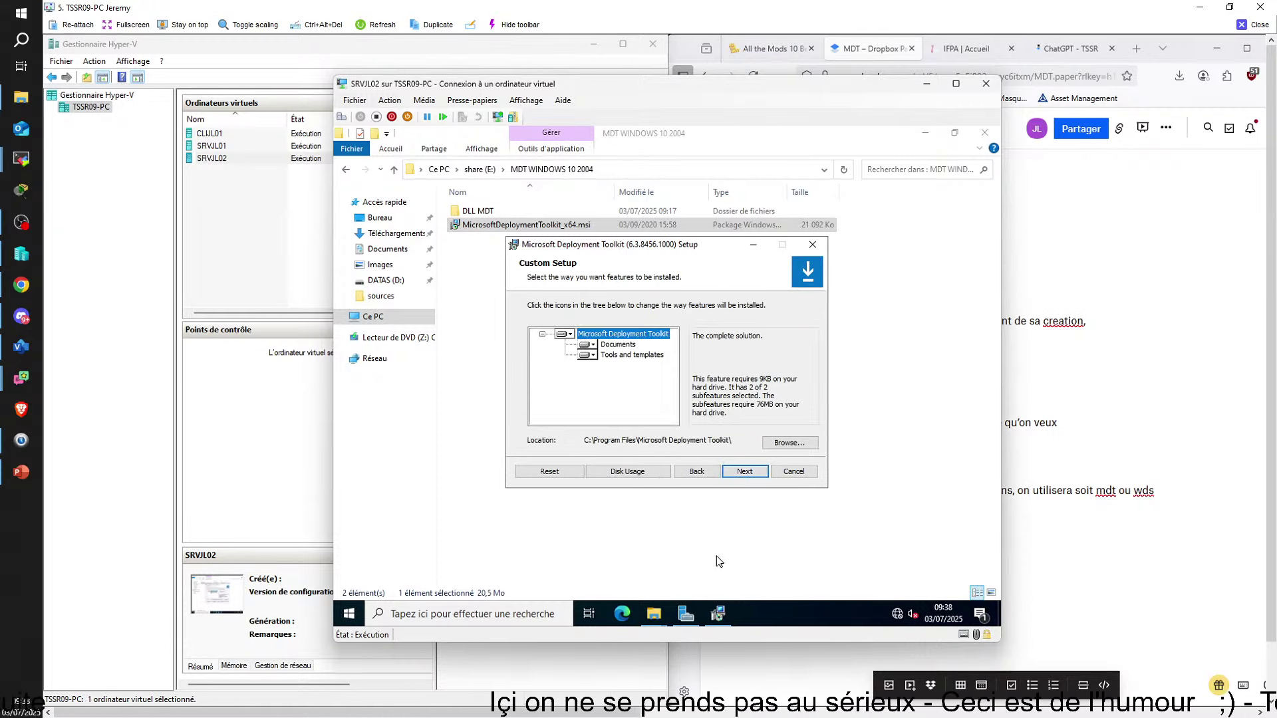
click(742, 471)
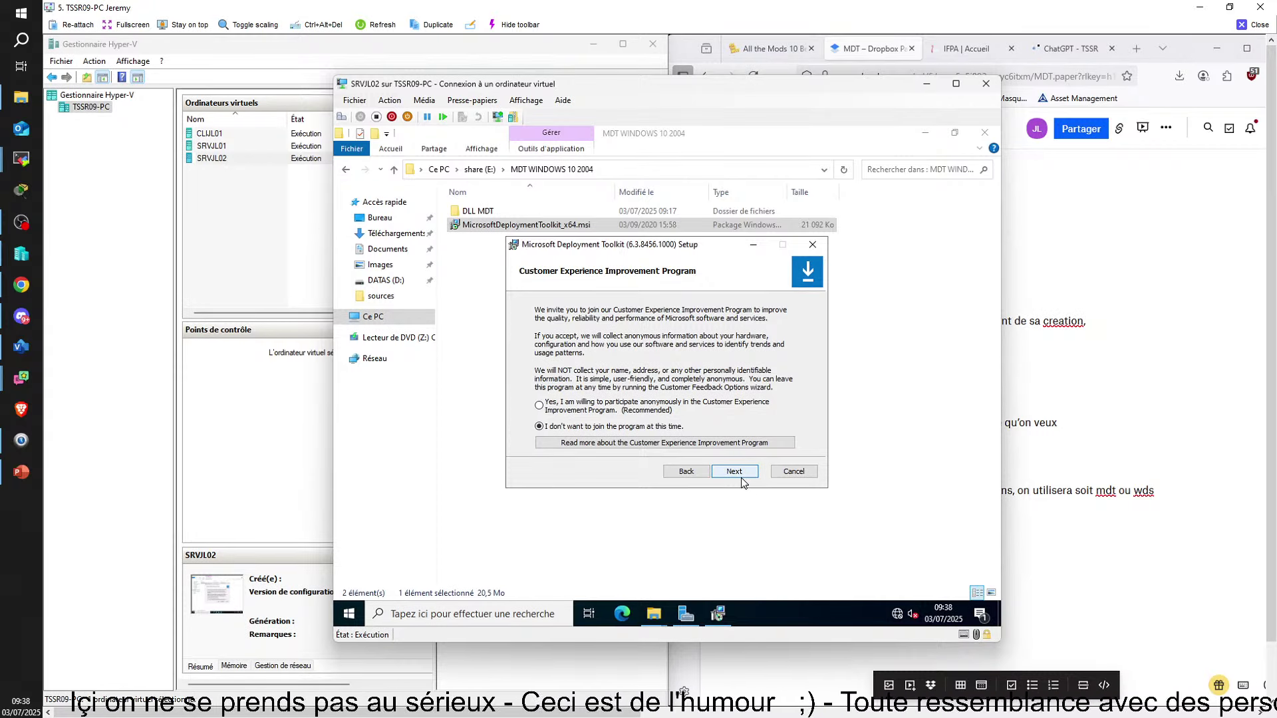
click(741, 476)
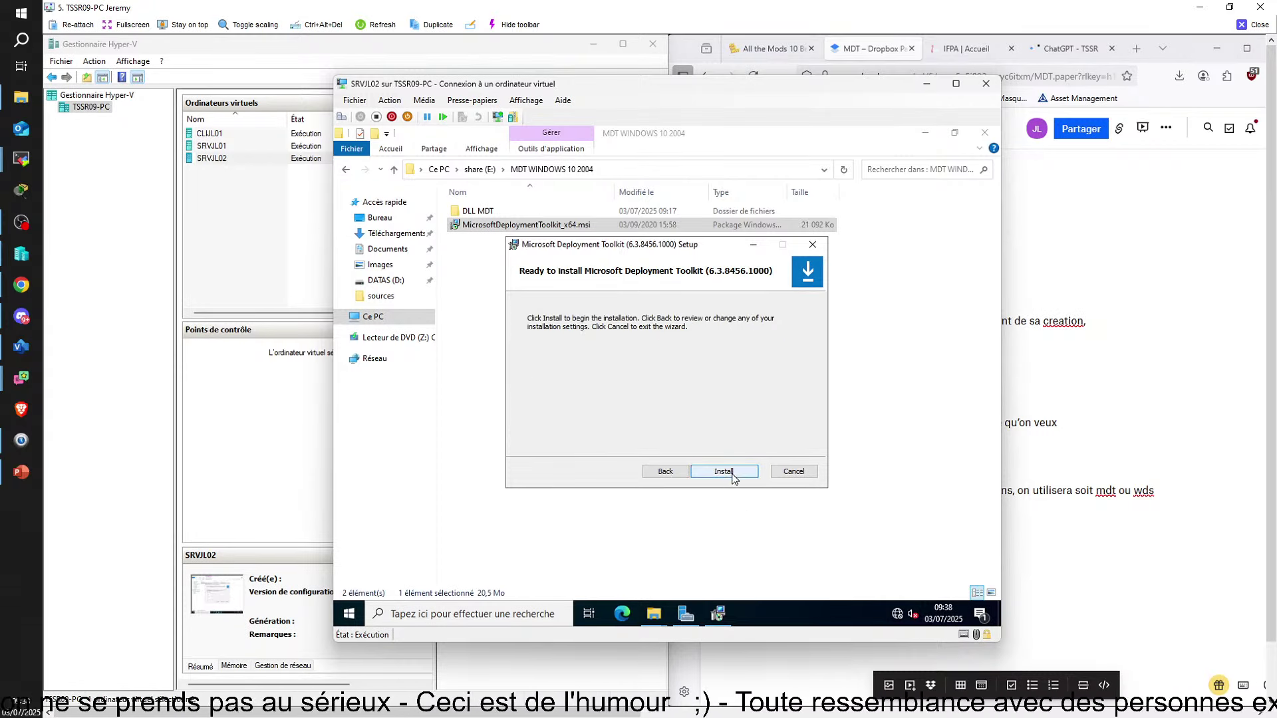
click(732, 474)
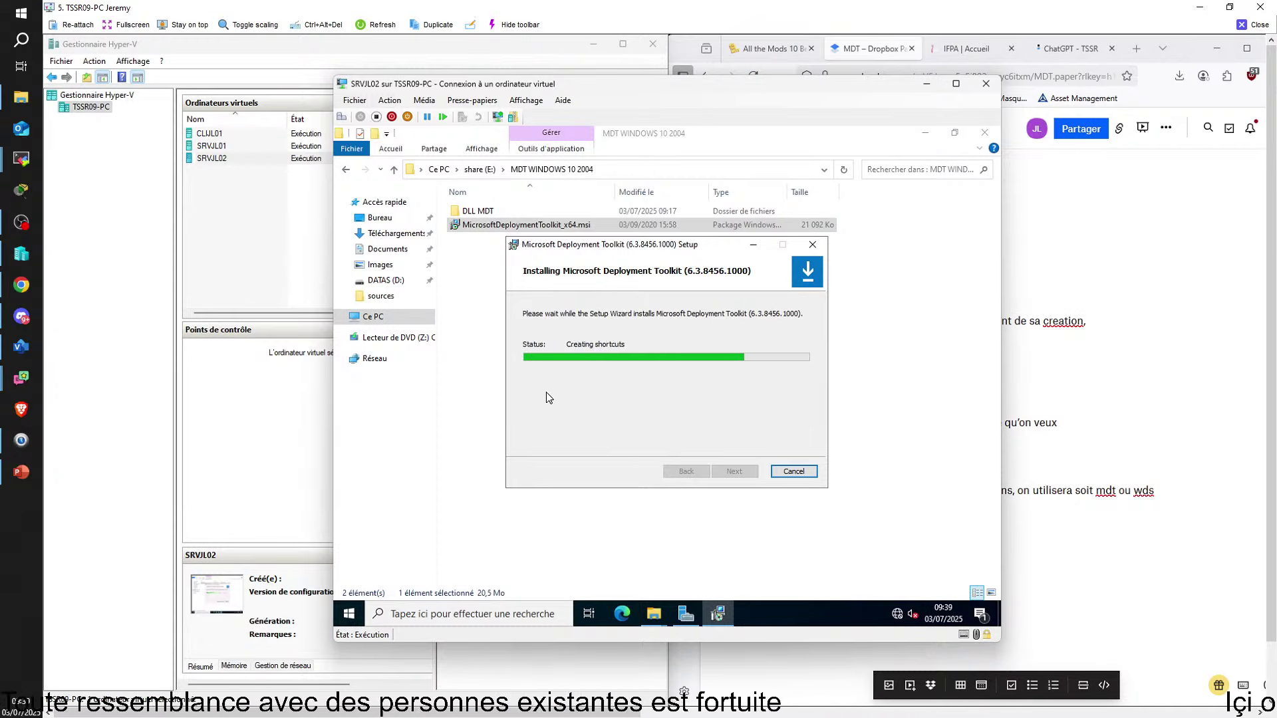
click(735, 474)
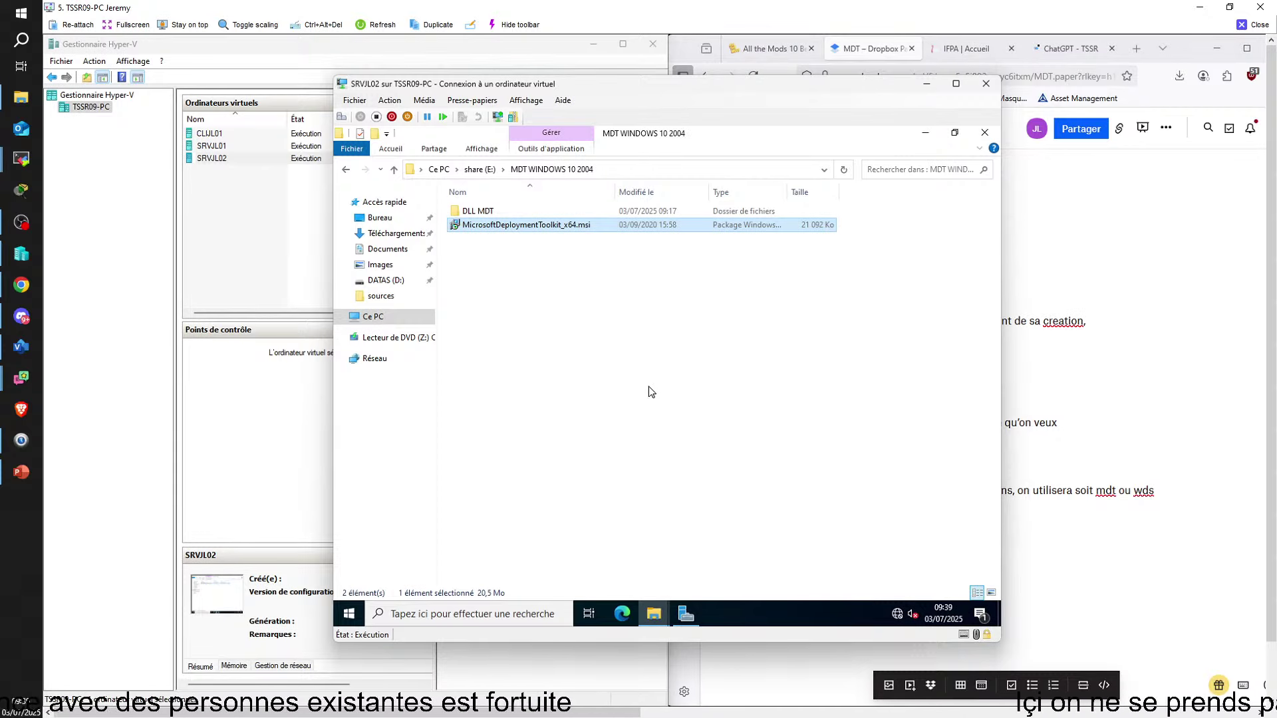
Close the installer folder and launch Deployment Workbench from the Start menu's recently added apps
key(alt+F4)
key(alt+F4)
key(Return)
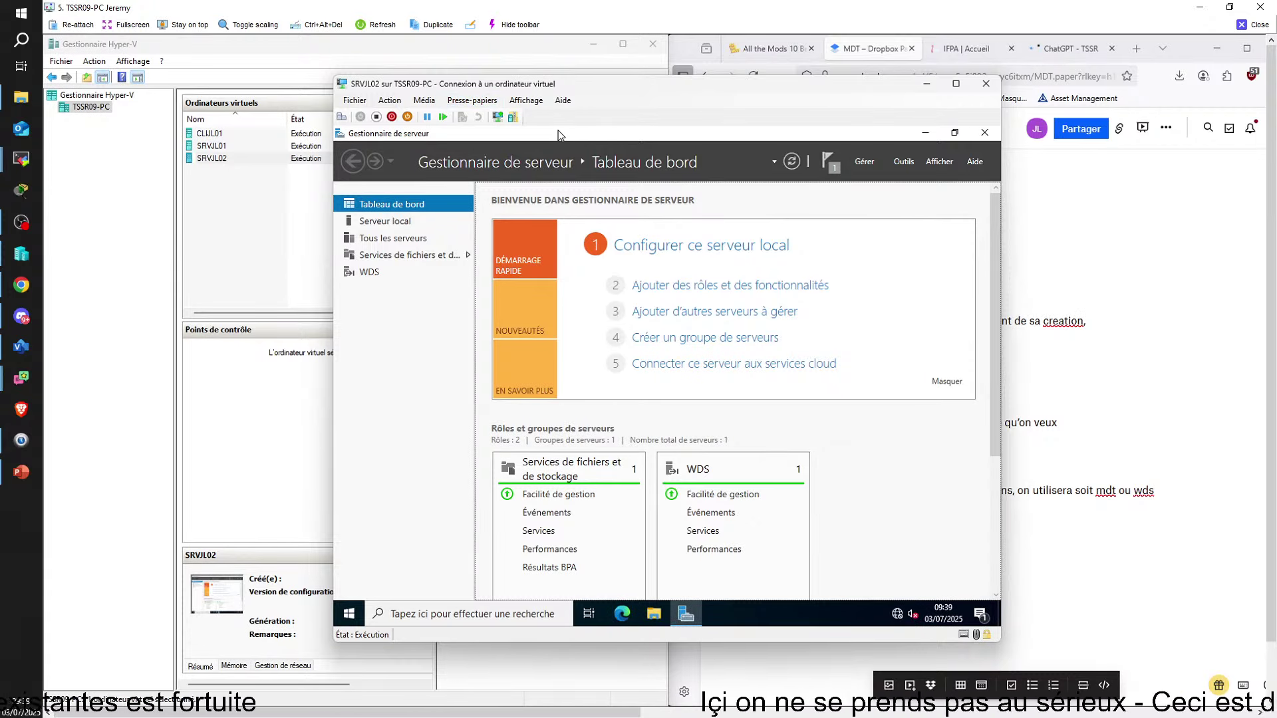
key(super)
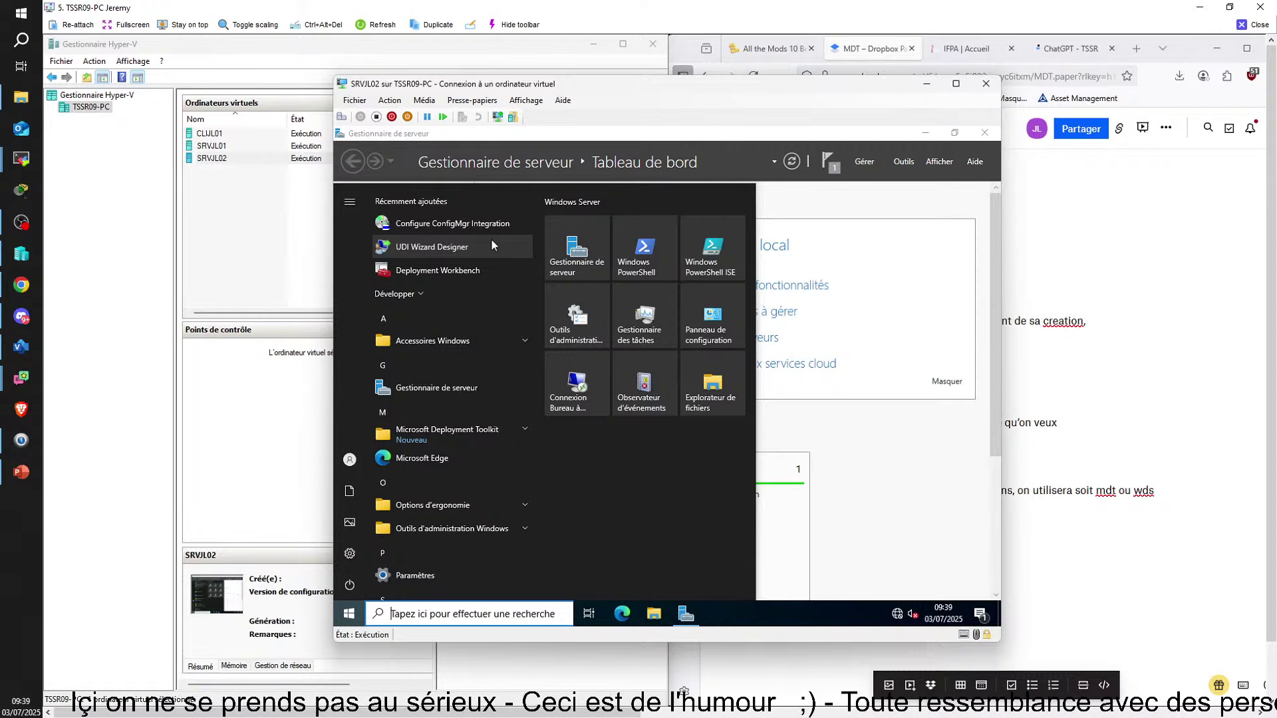
text(MDT)
key(BackSpace)
key(BackSpace)
key(BackSpace)
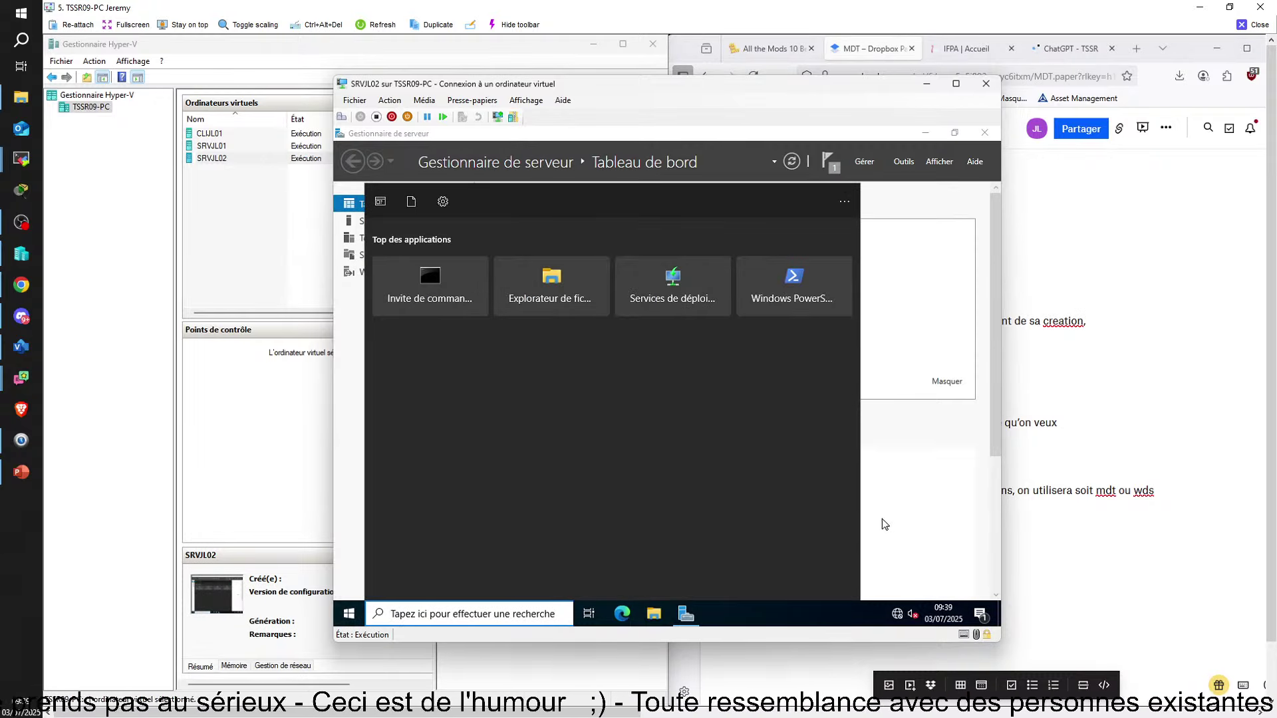
click(885, 519)
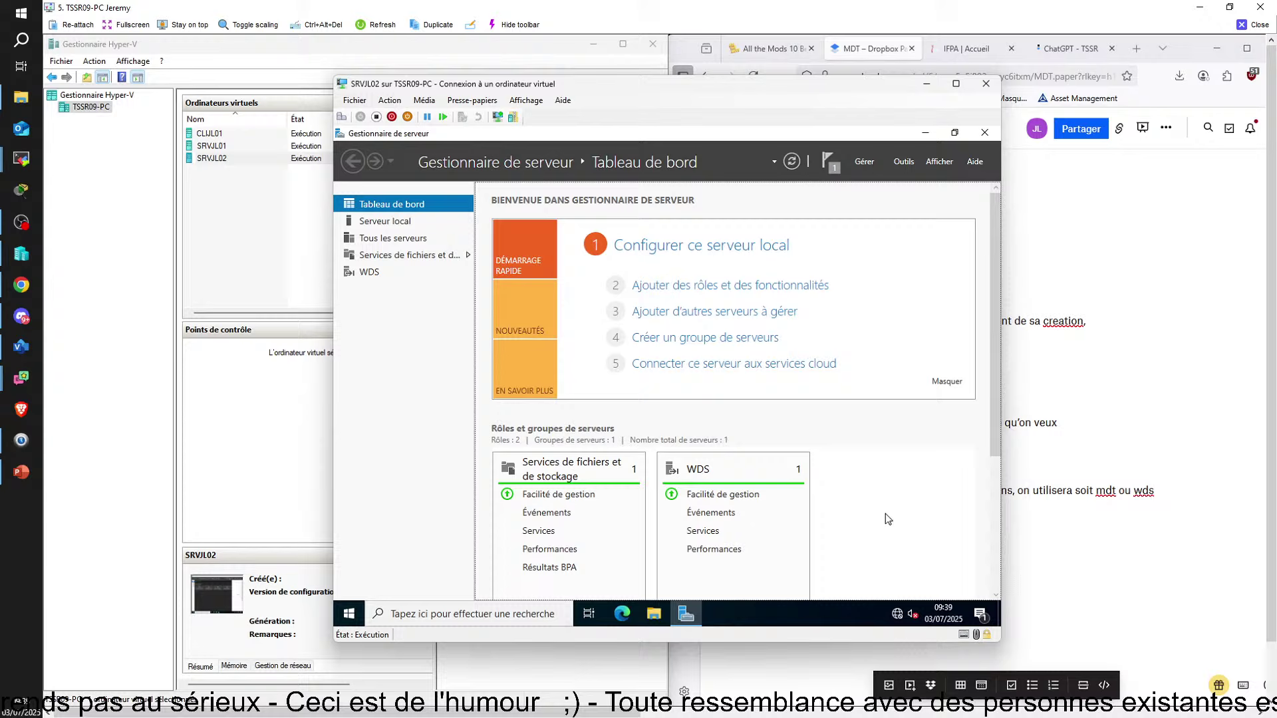
click(348, 613)
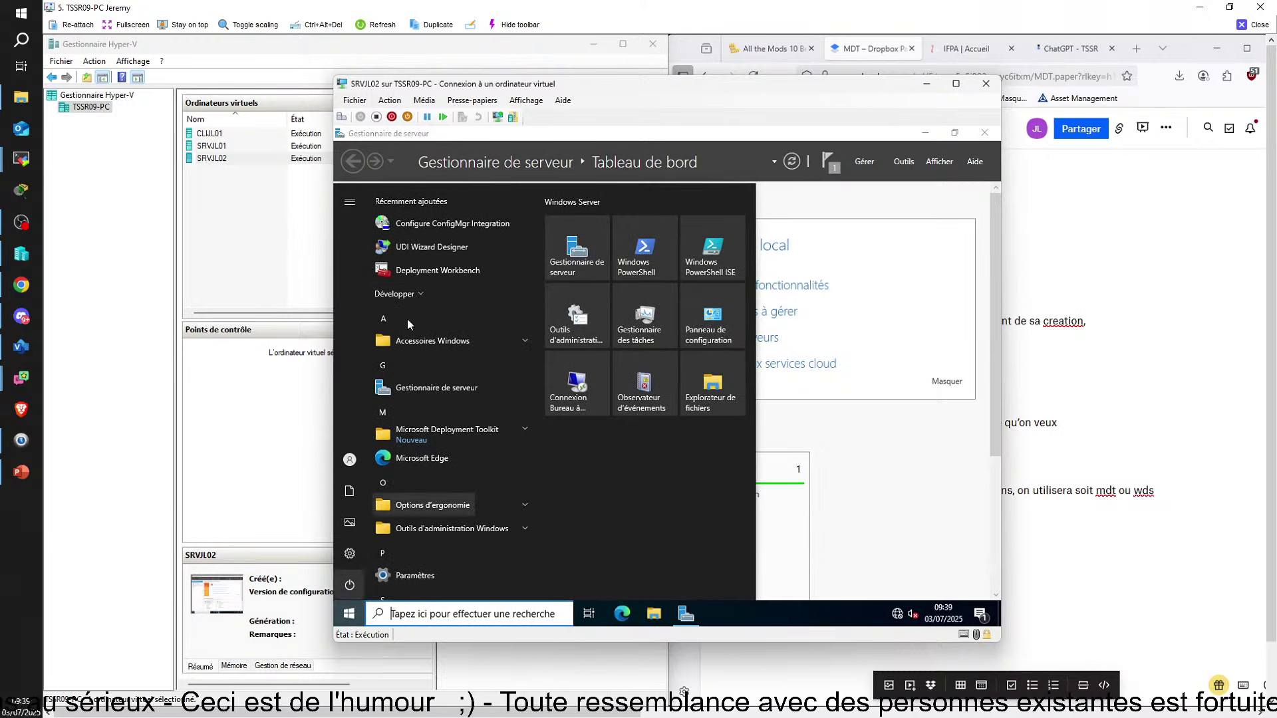
click(441, 271)
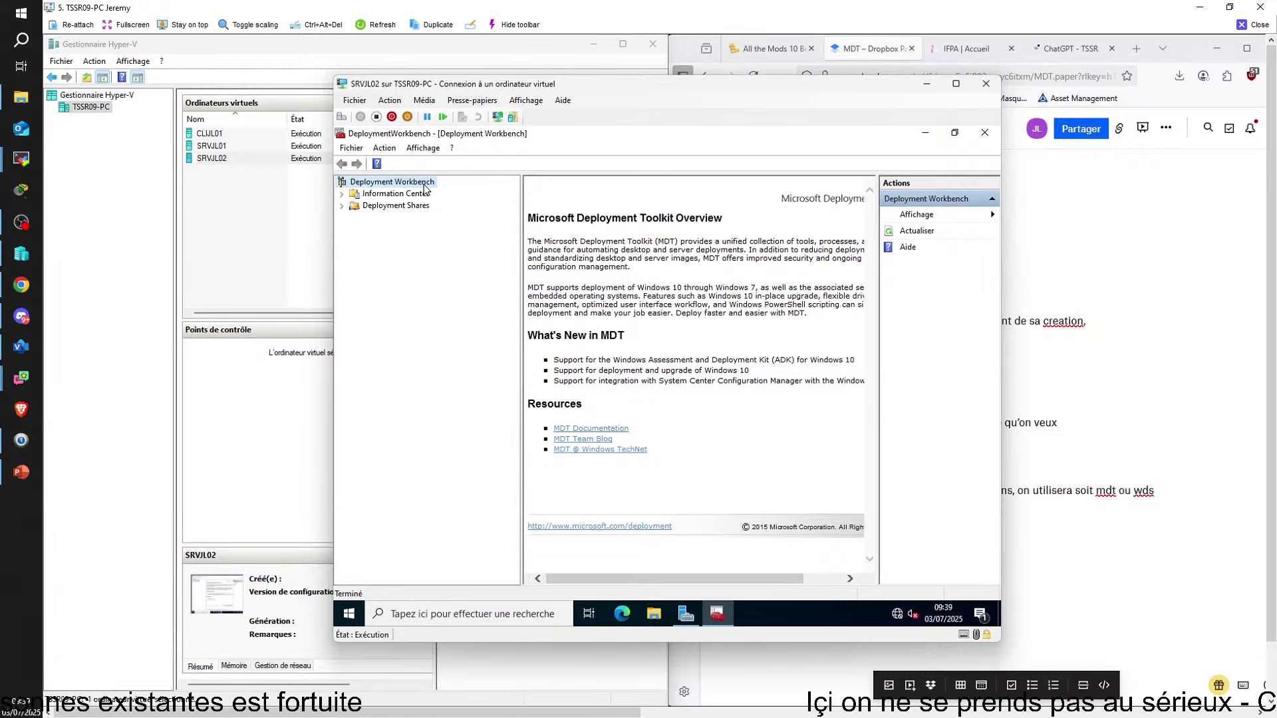
Start a New Deployment Share with the path changed to D:\DeploymentShare
click(378, 207)
right_click(380, 207)
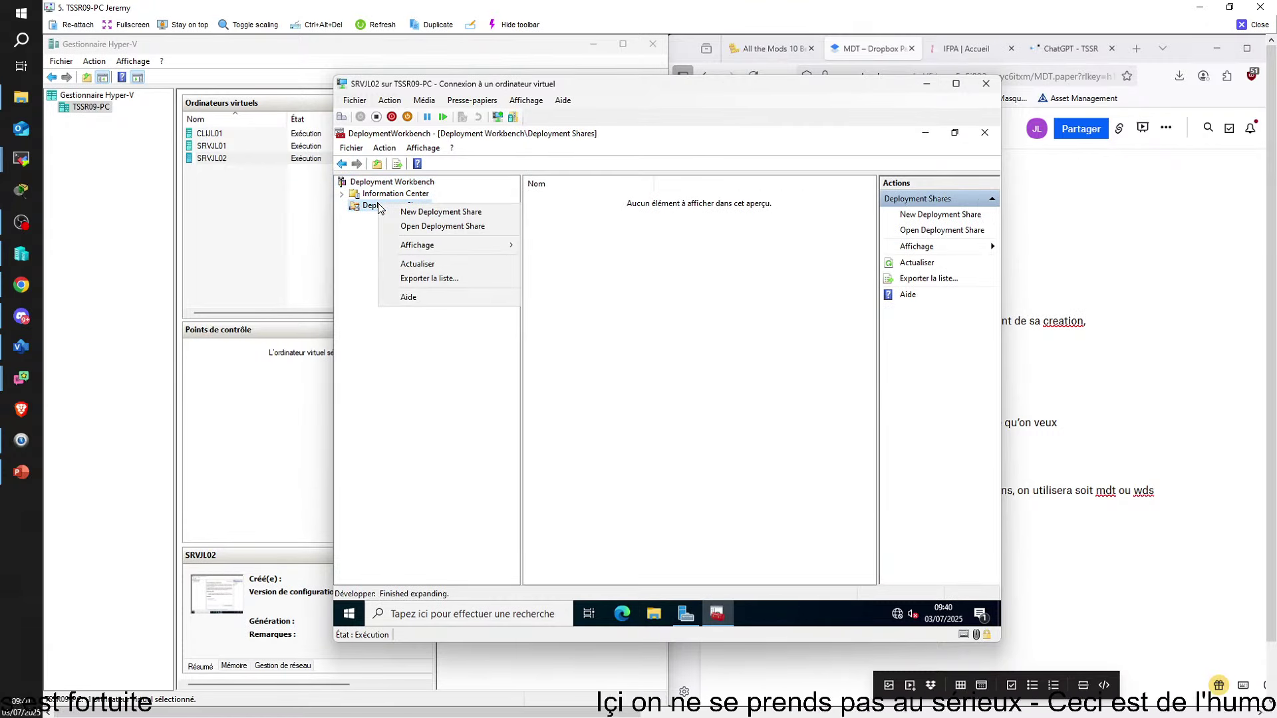
click(426, 212)
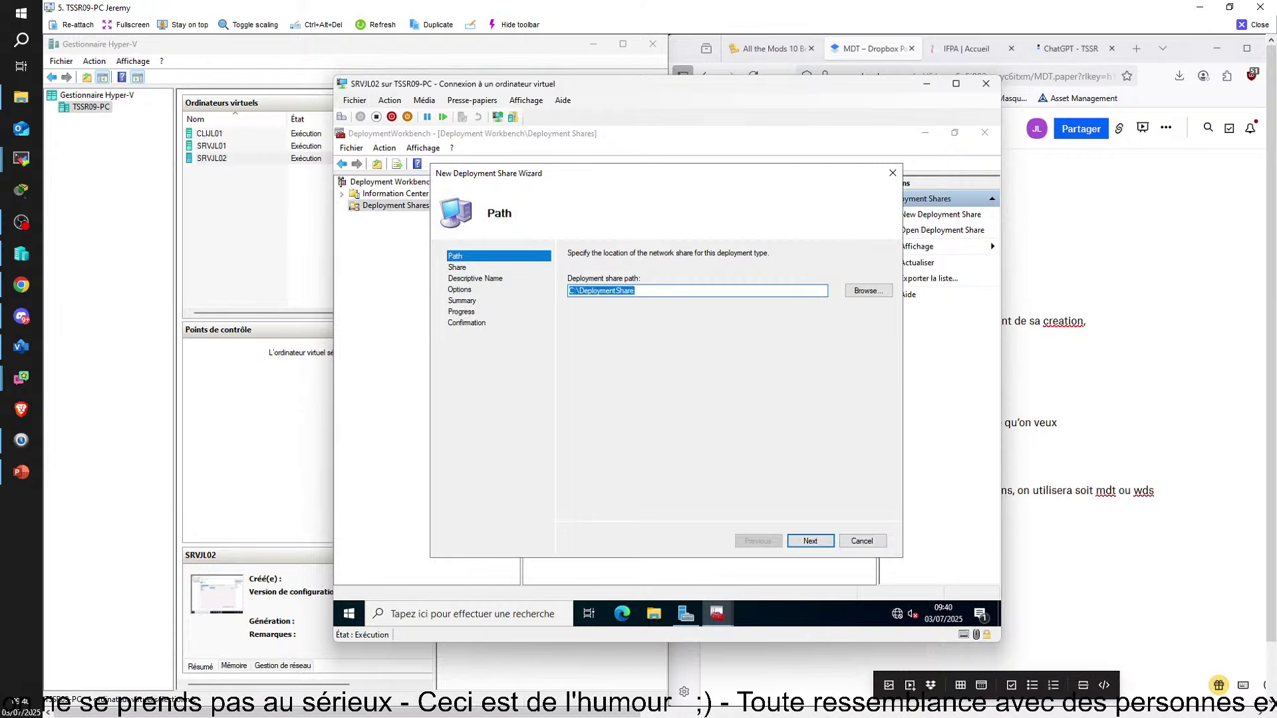
click(868, 290)
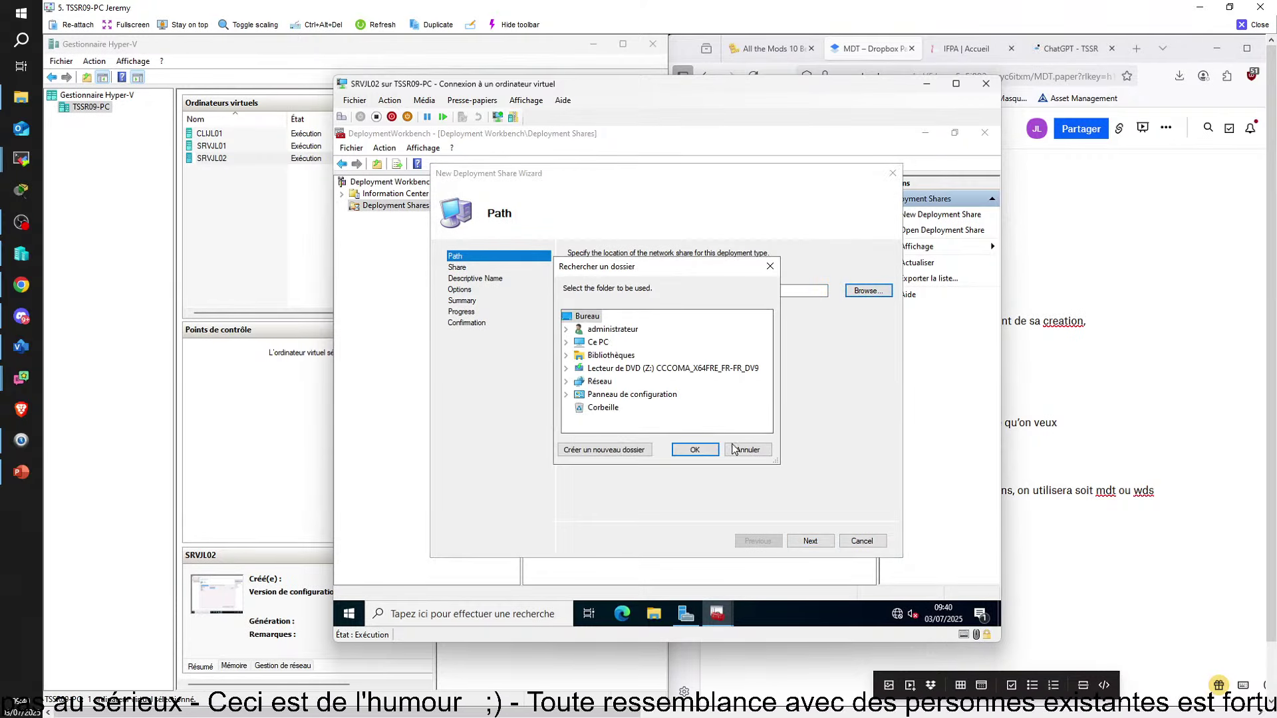
click(735, 450)
click(573, 291)
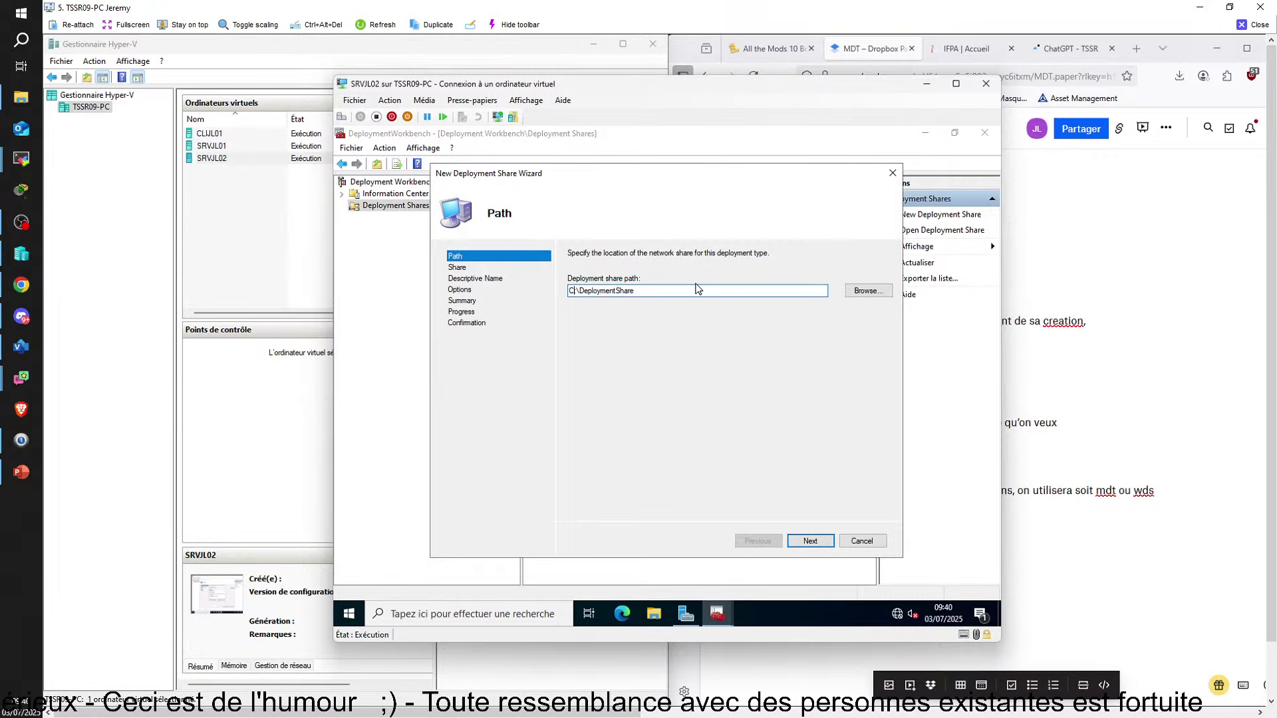
key(BackSpace)
text(d)
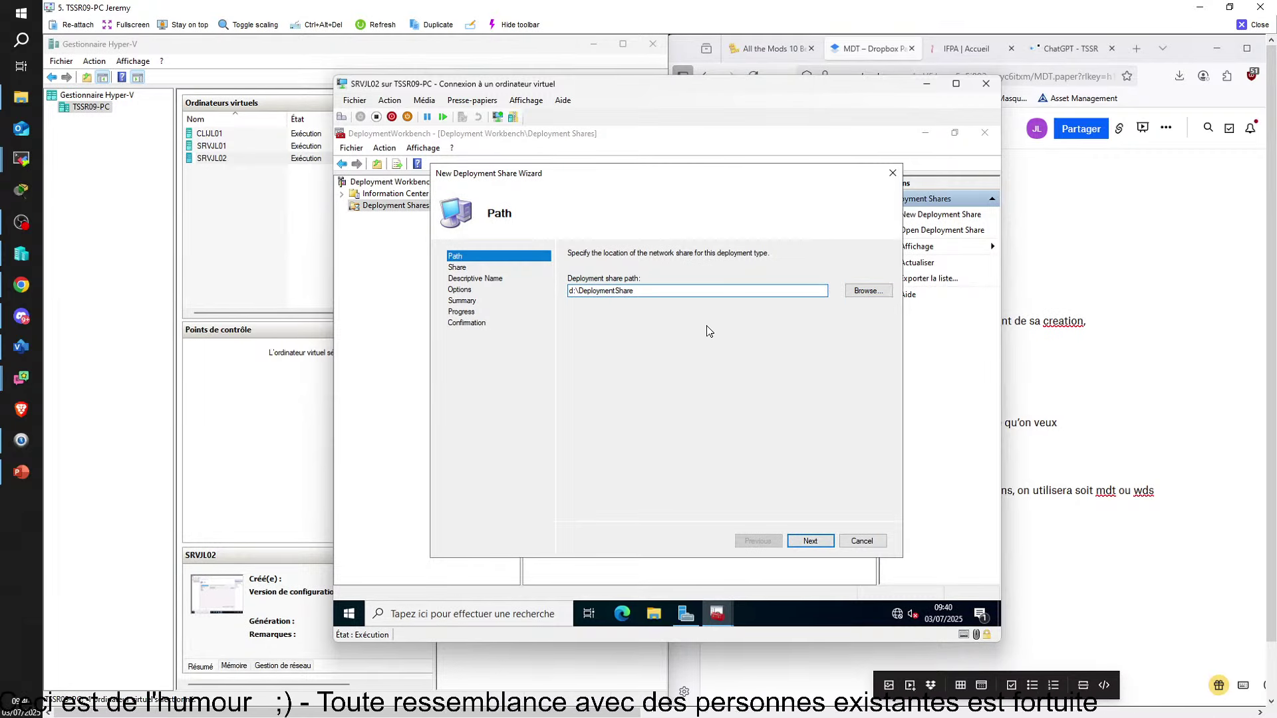
key(BackSpace)
text(D)
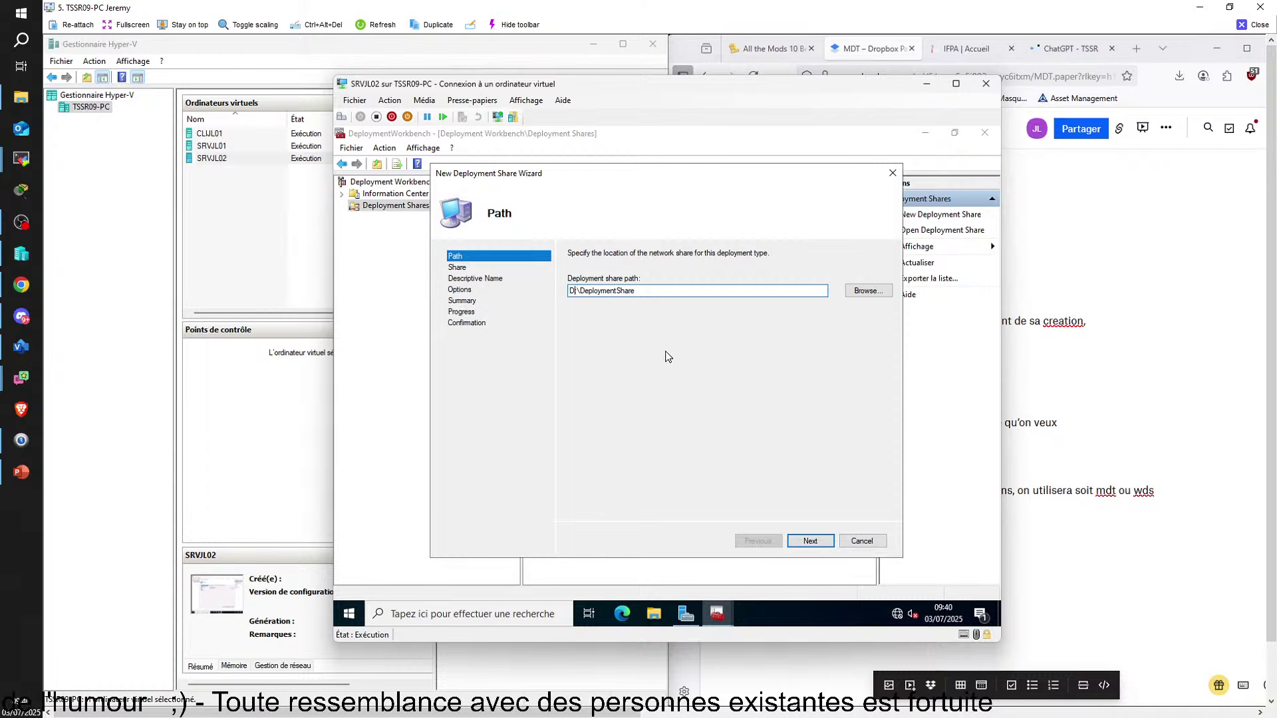
click(805, 542)
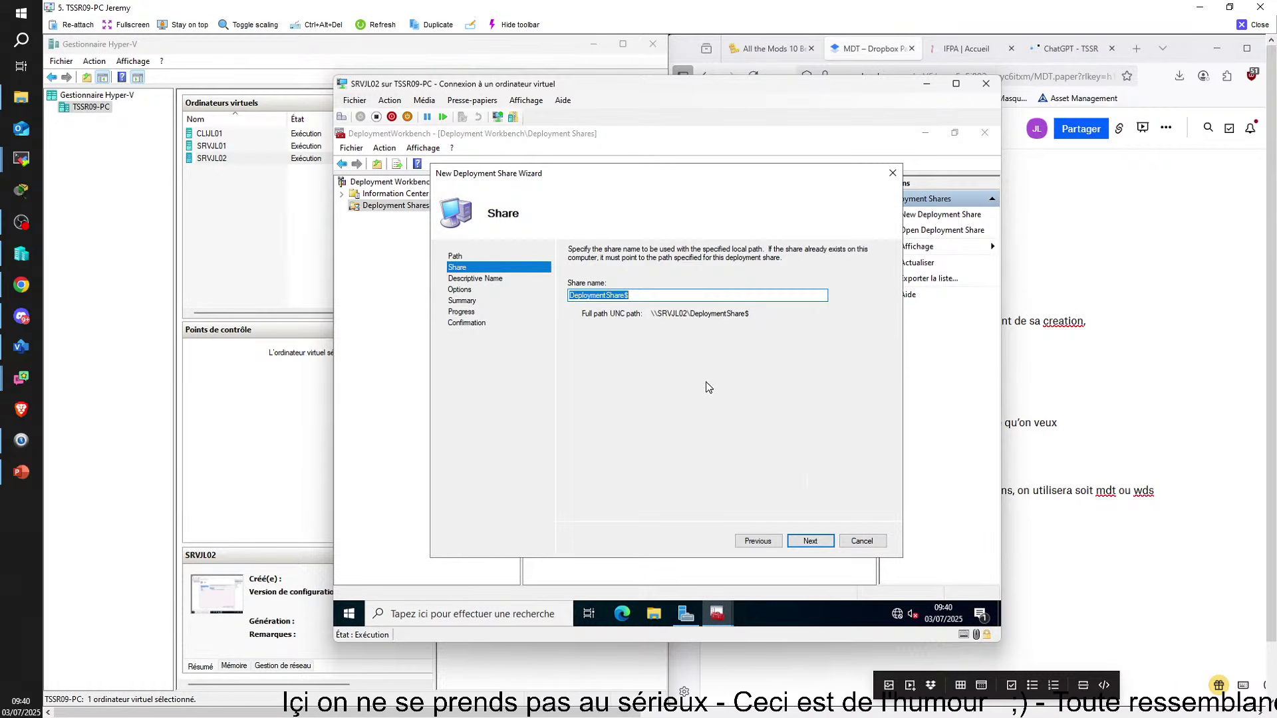
Keep share name DeploymentShare$, turn off backup, capture and BitLocker prompts, and create the share
click(660, 296)
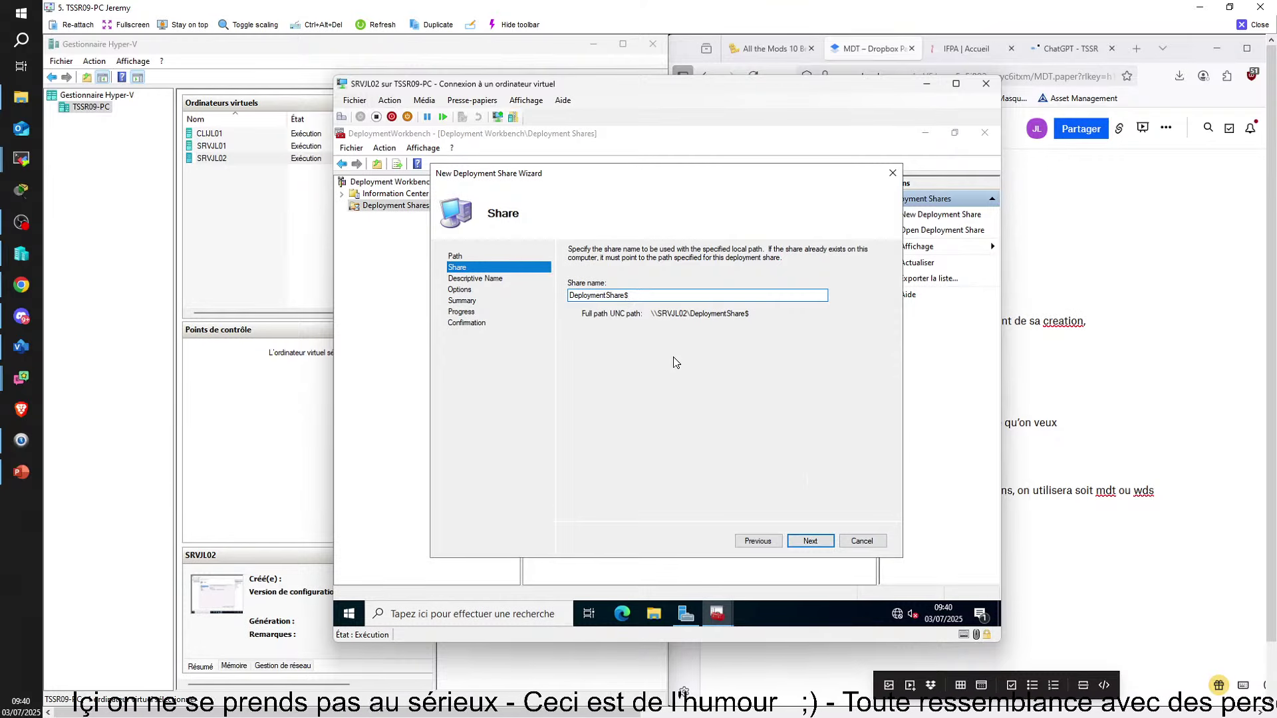
click(805, 542)
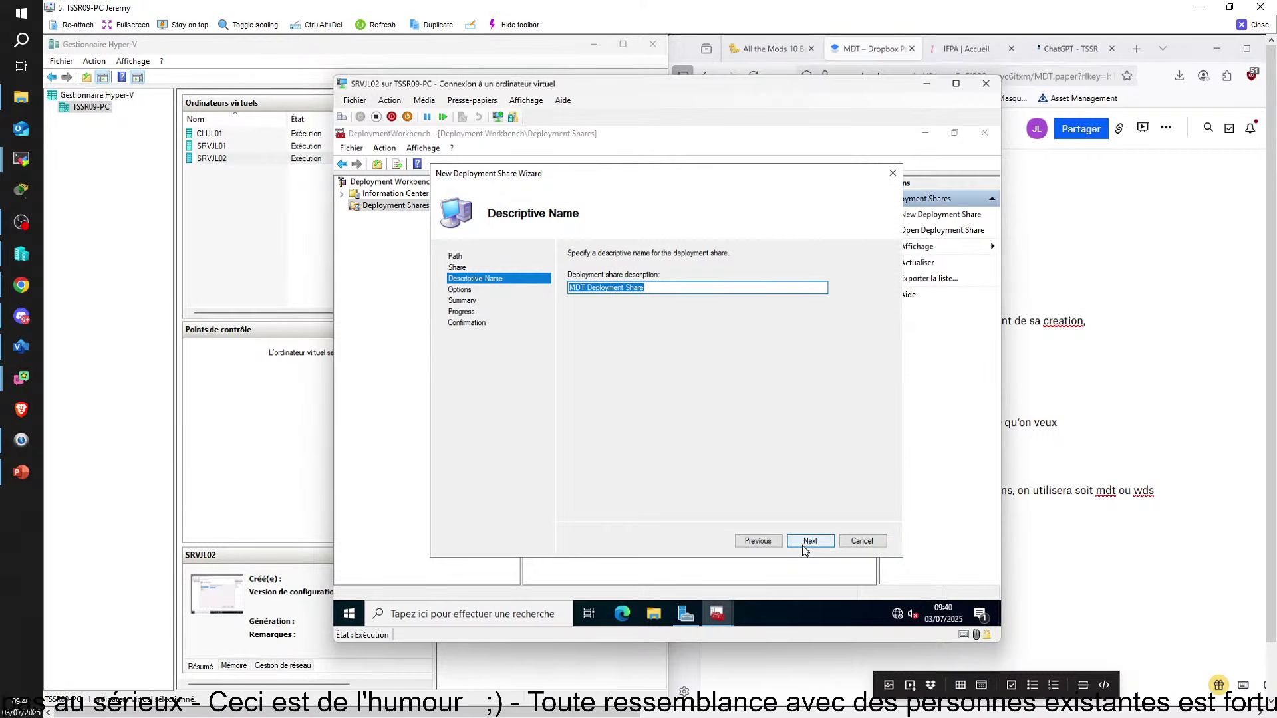
click(806, 542)
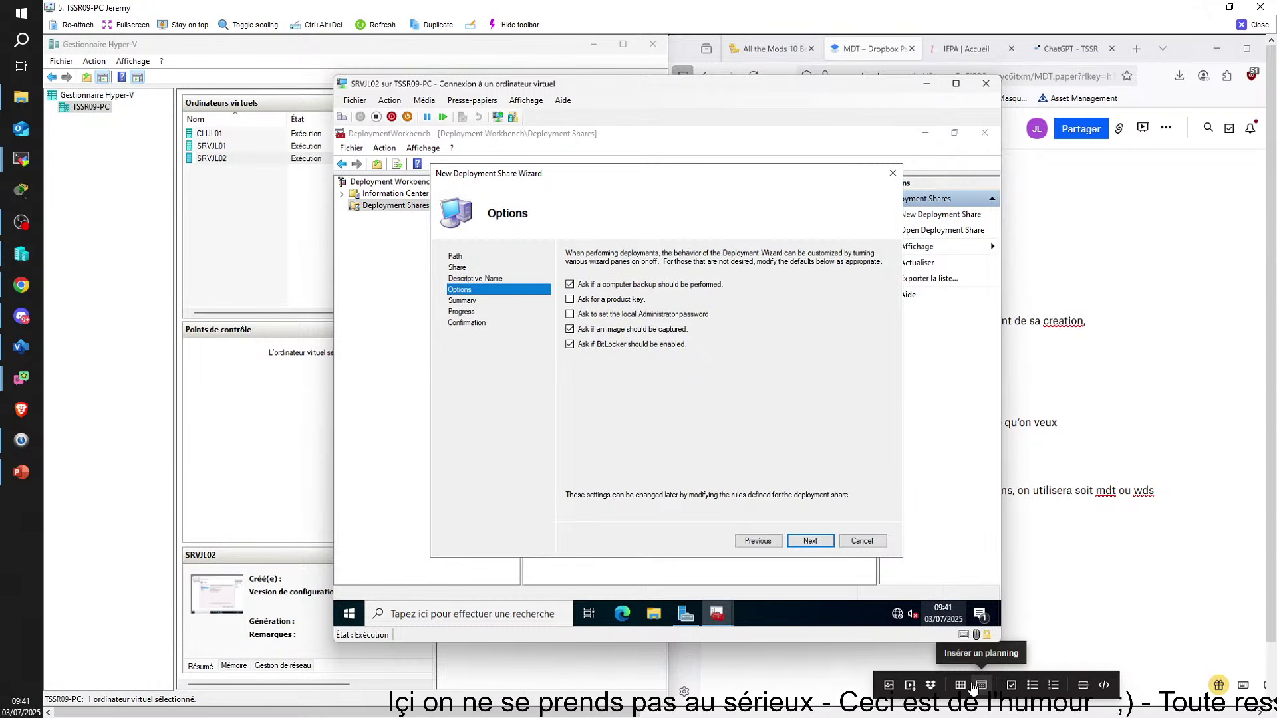
click(1197, 55)
click(1217, 49)
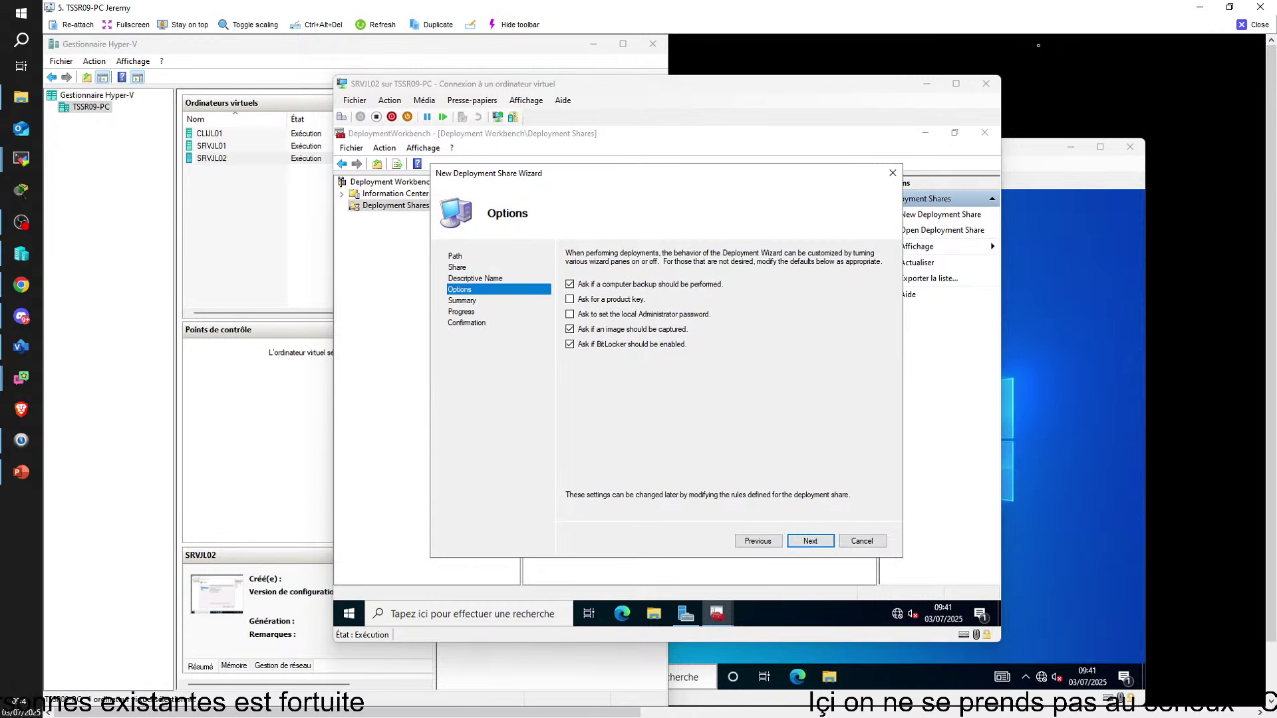
click(570, 284)
click(570, 330)
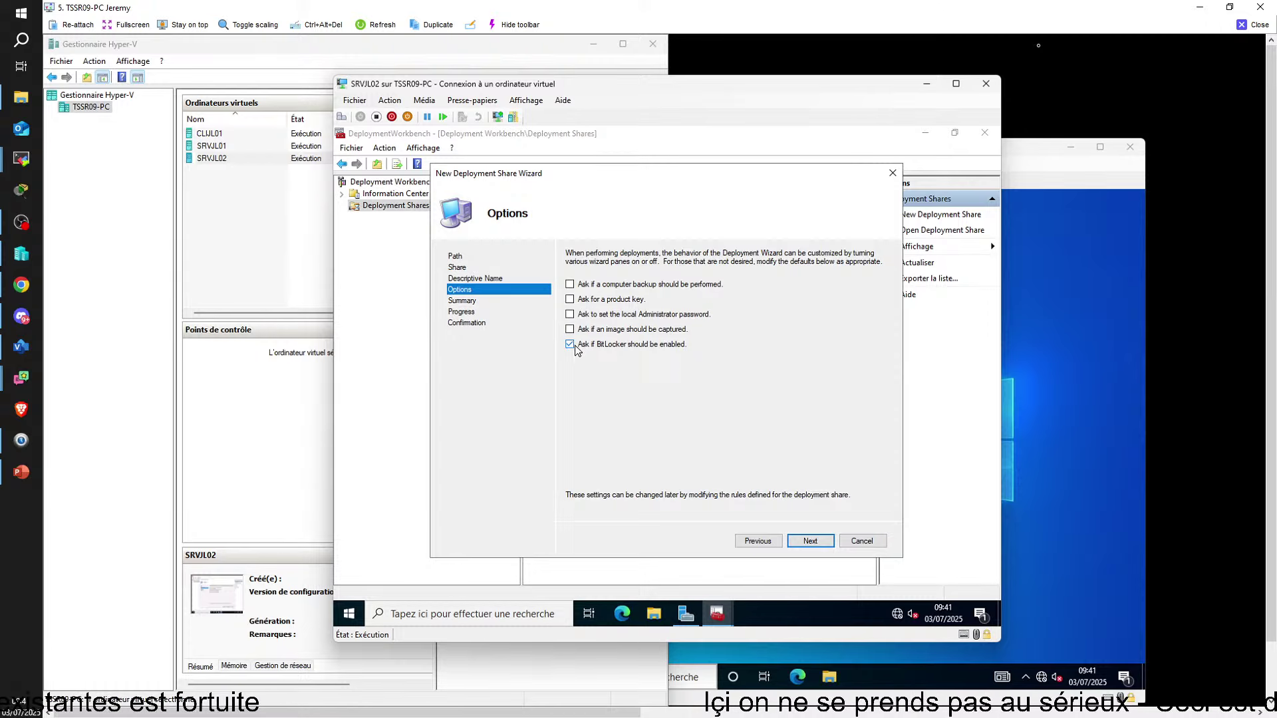
click(570, 344)
click(815, 538)
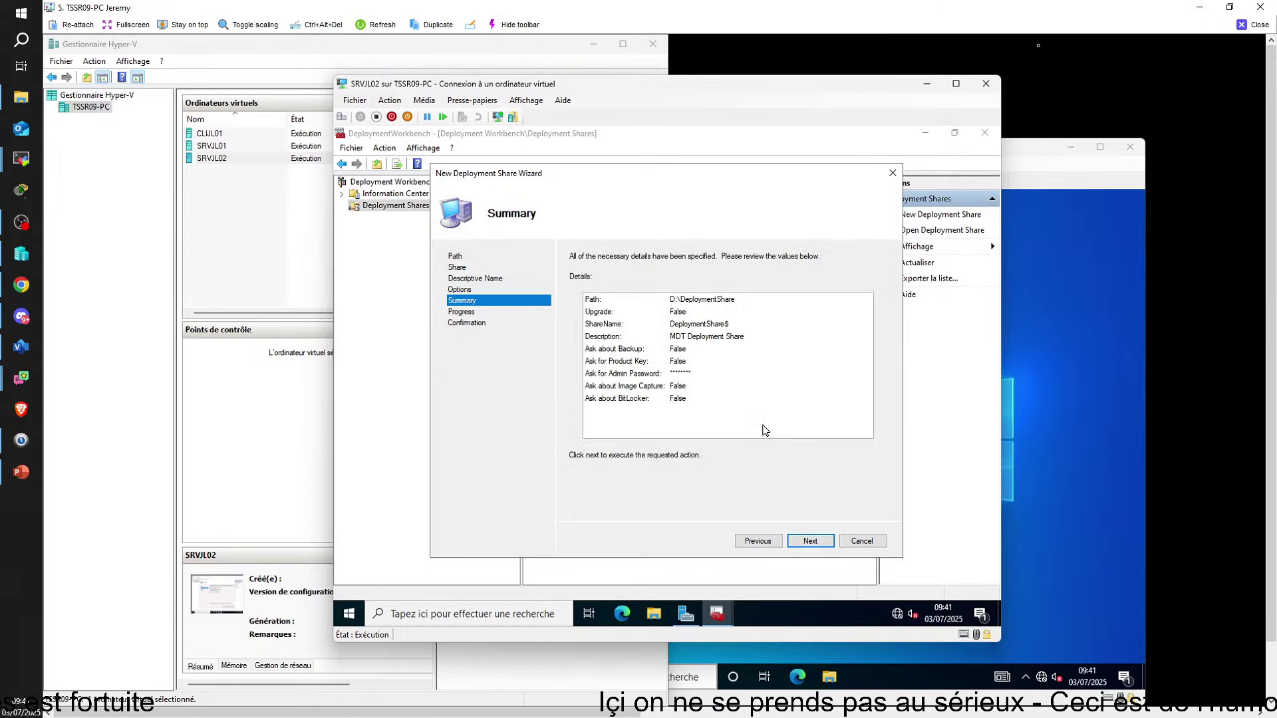
click(800, 538)
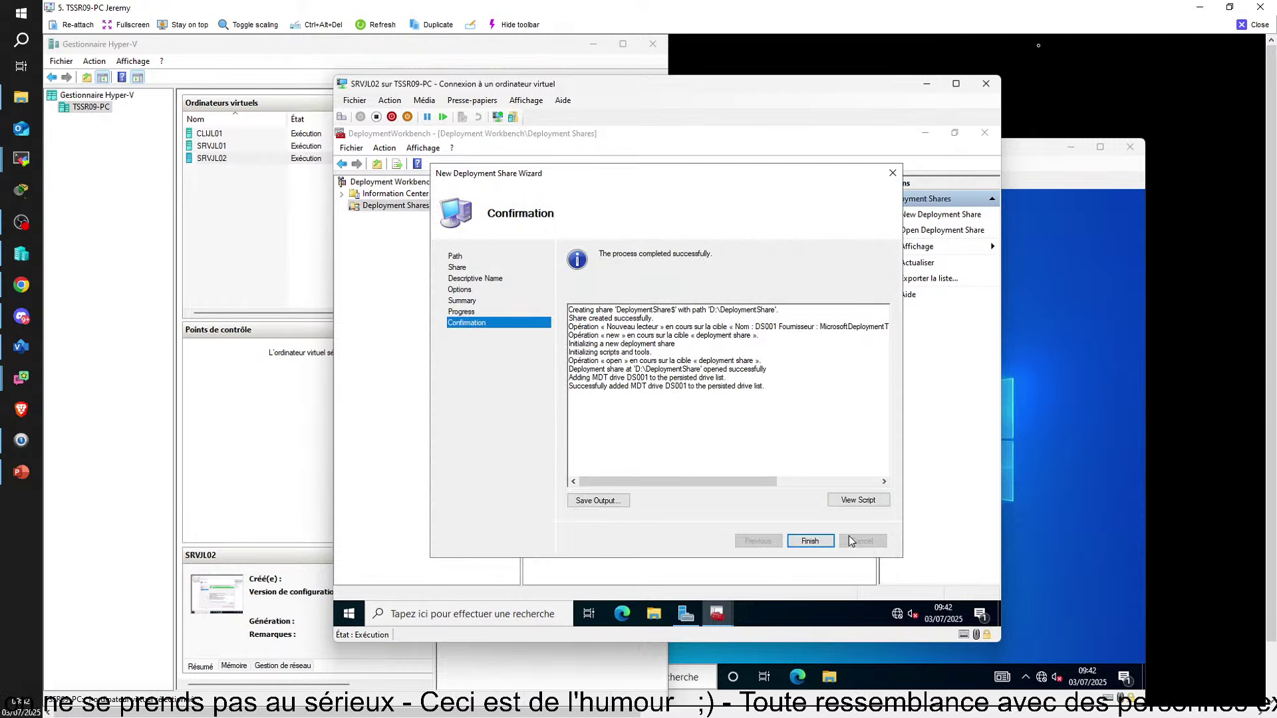
Finish the wizard, expand MDT Deployment Share, widen the tree pane, and open Operating Systems
click(824, 541)
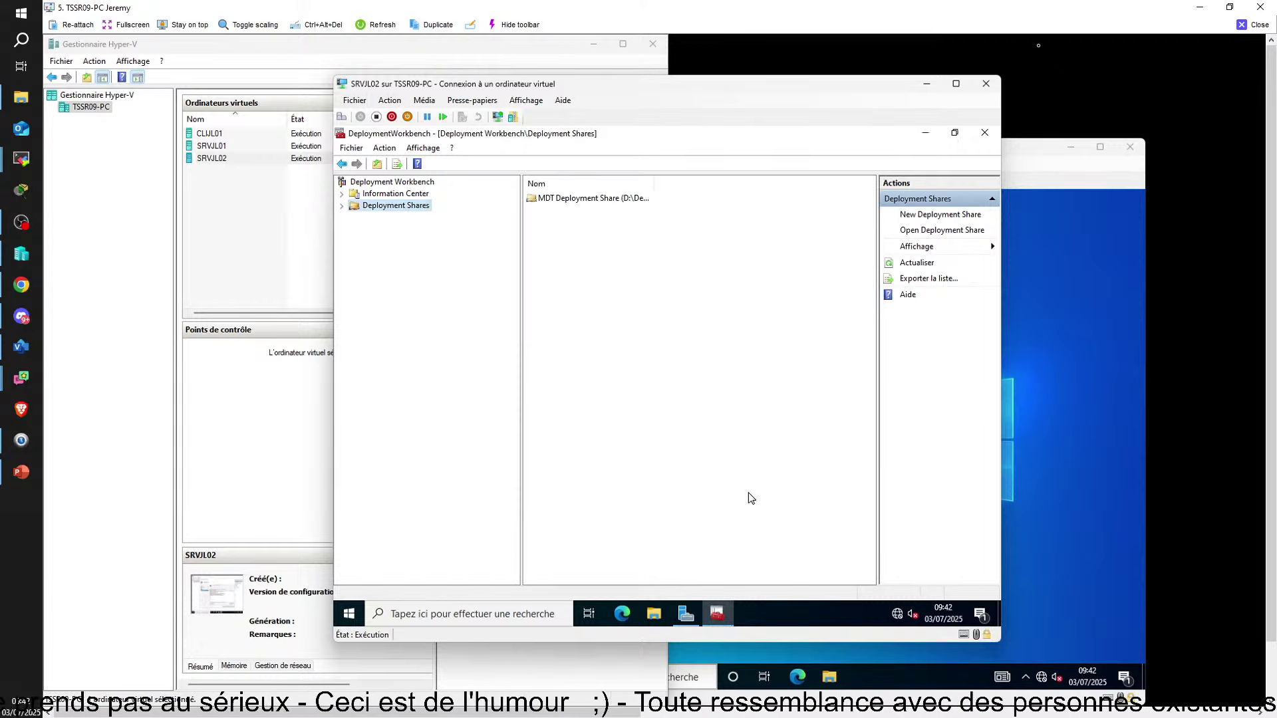
click(342, 205)
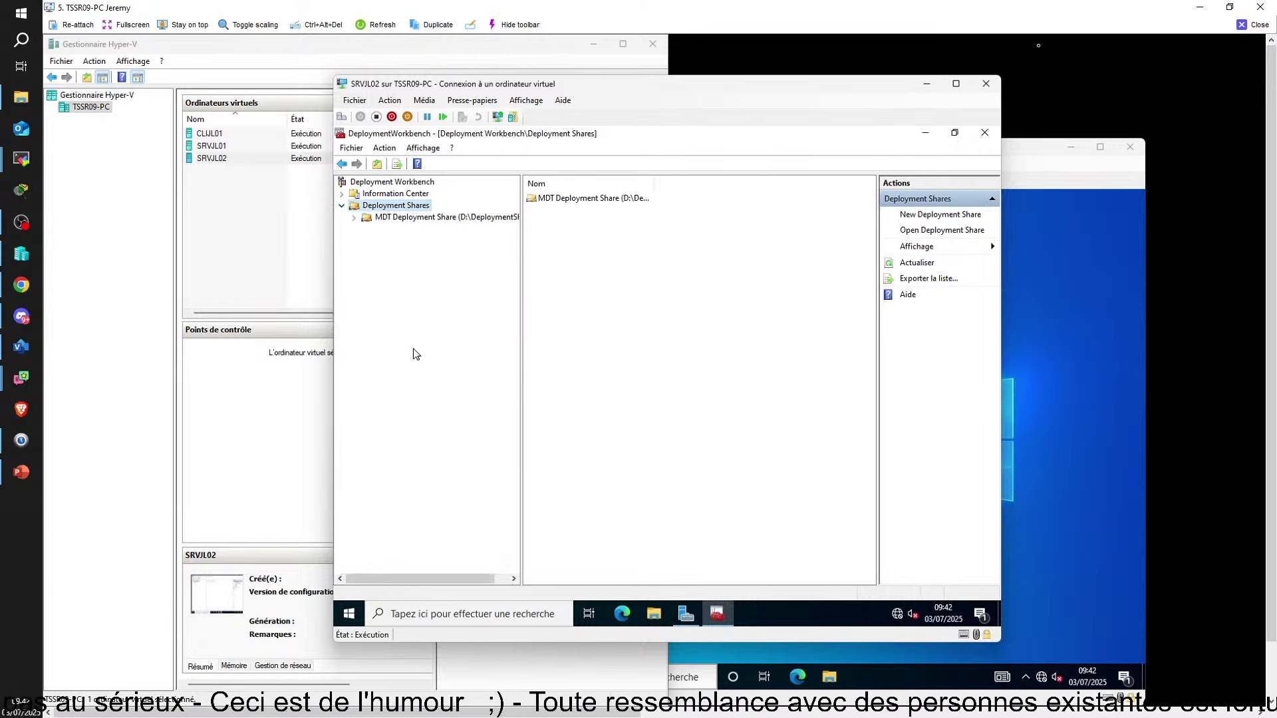
click(354, 218)
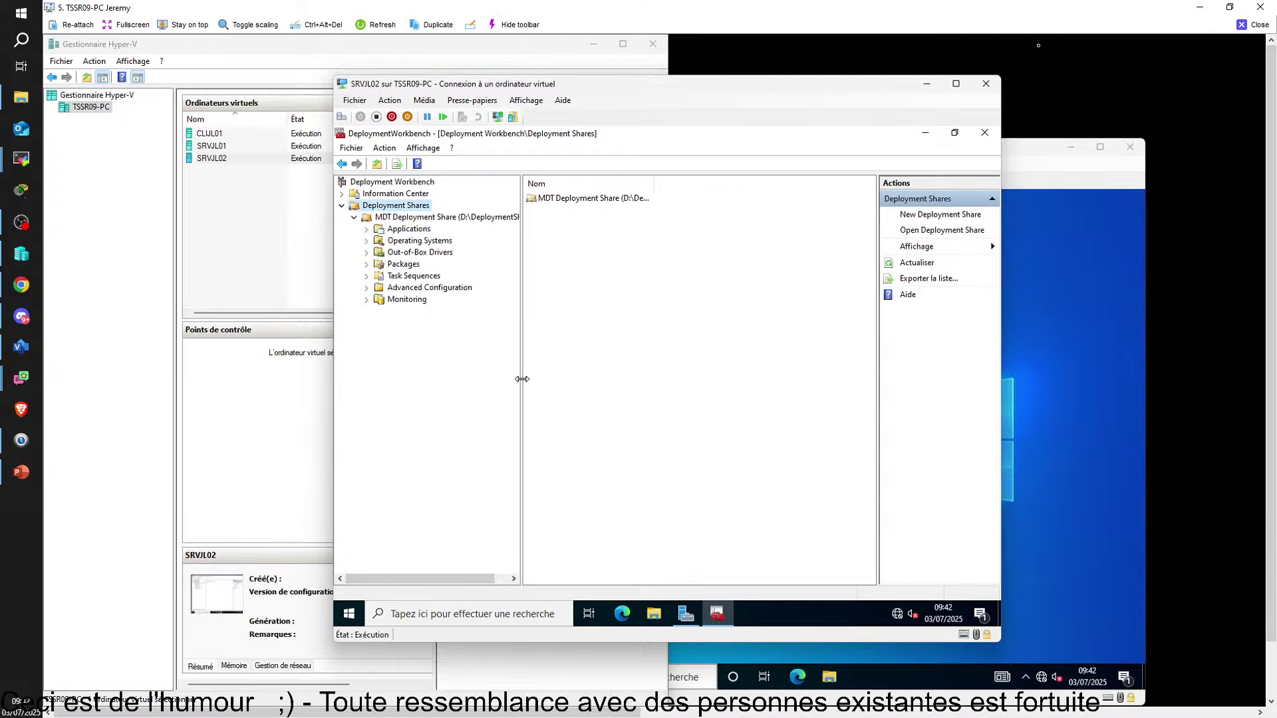
drag(522, 384, 555, 386)
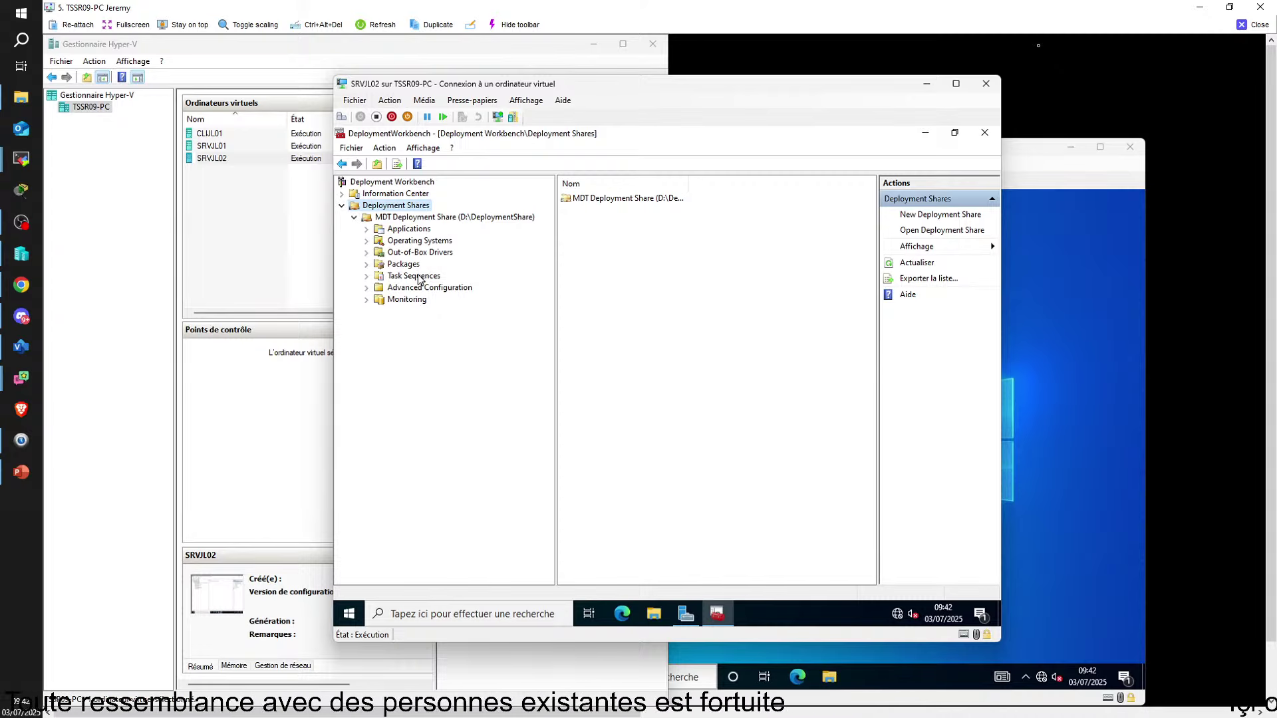
click(410, 243)
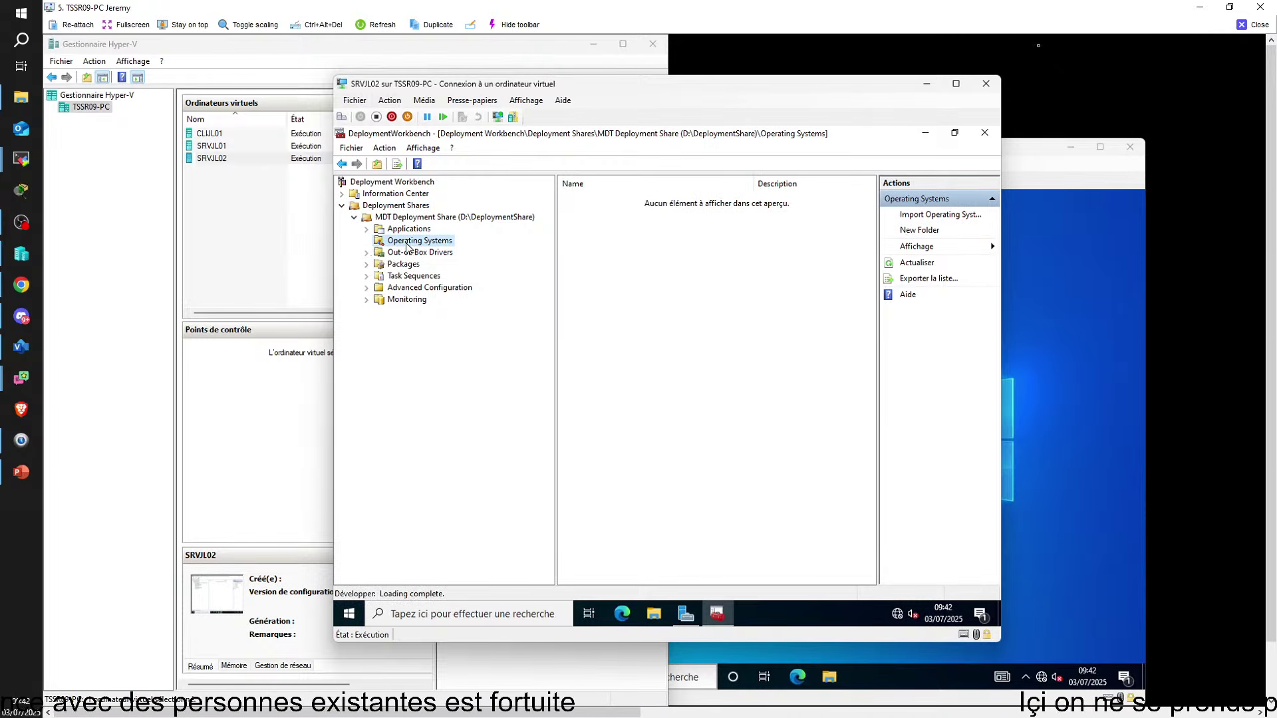
right_click(407, 246)
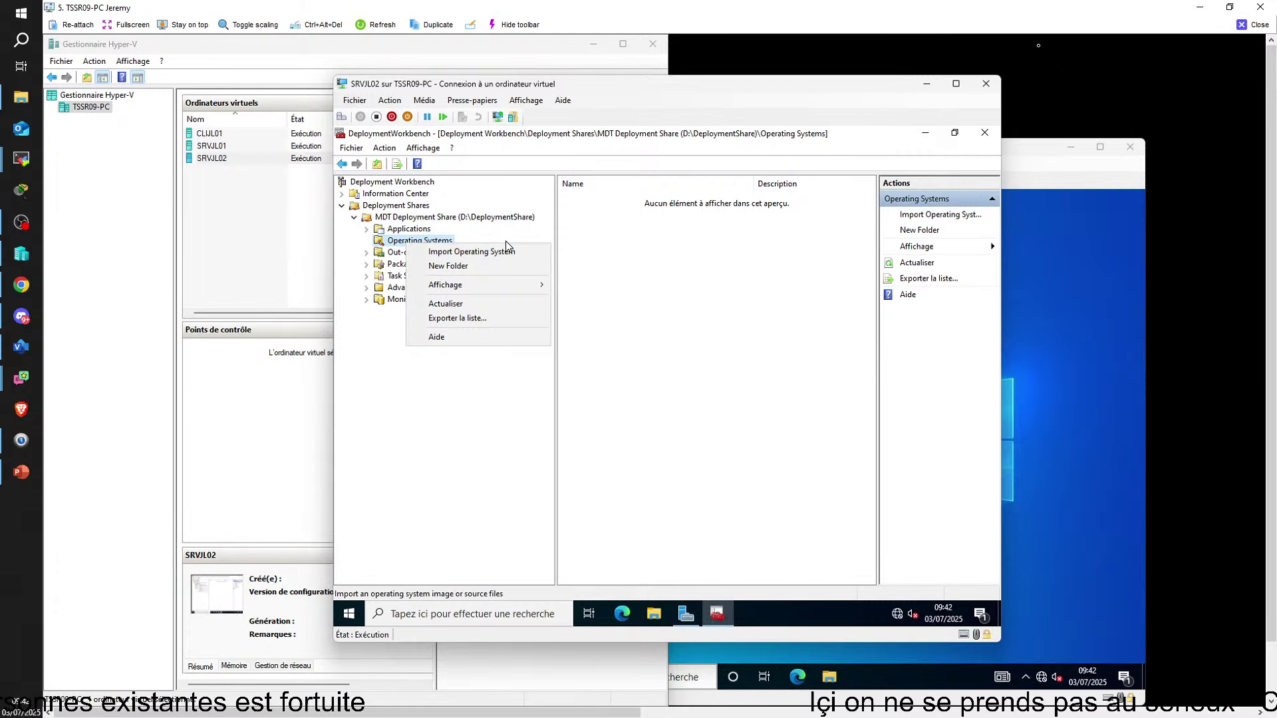
click(686, 259)
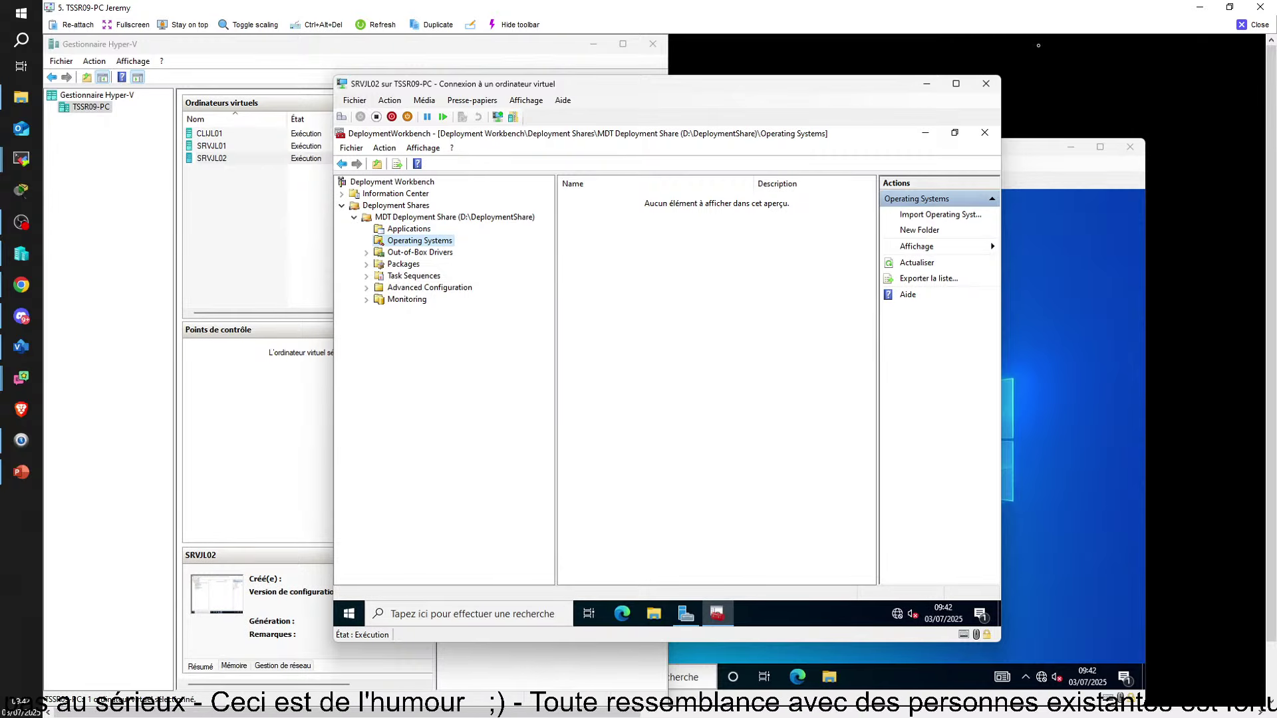
click(1039, 45)
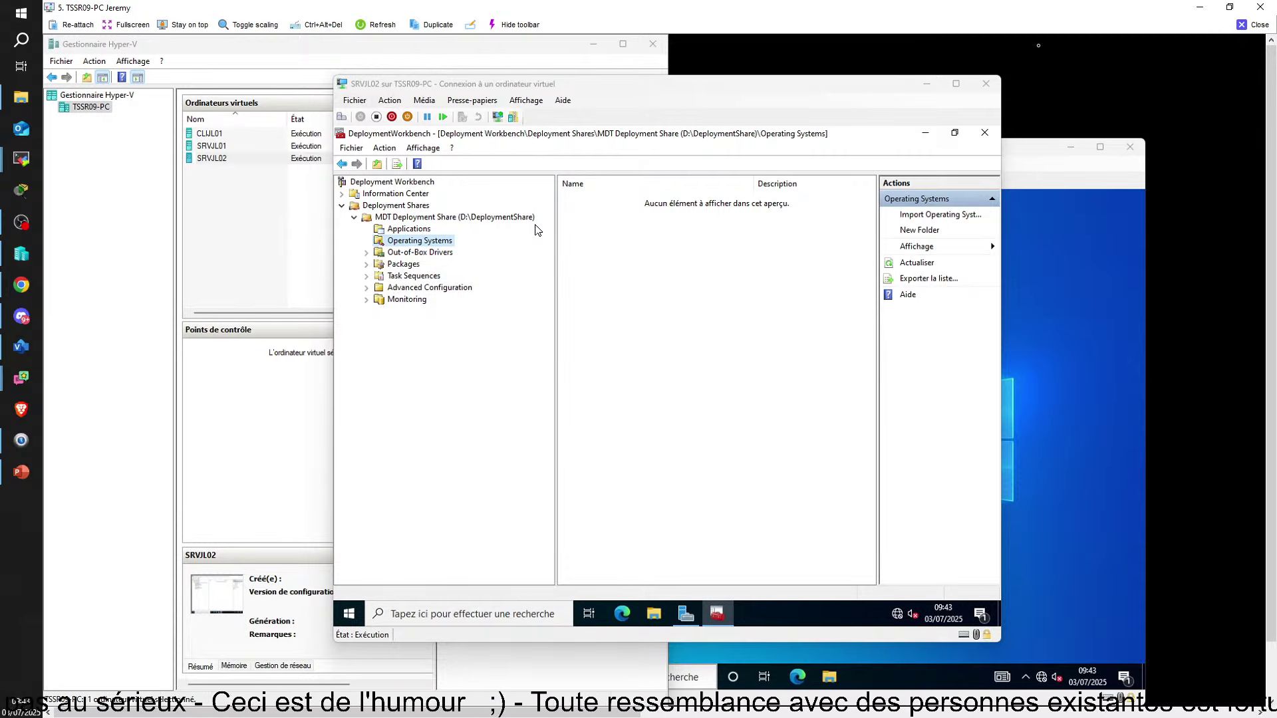
Import Windows Deployment Services images from server SRVJL02 into the Operating Systems folder
right_click(401, 241)
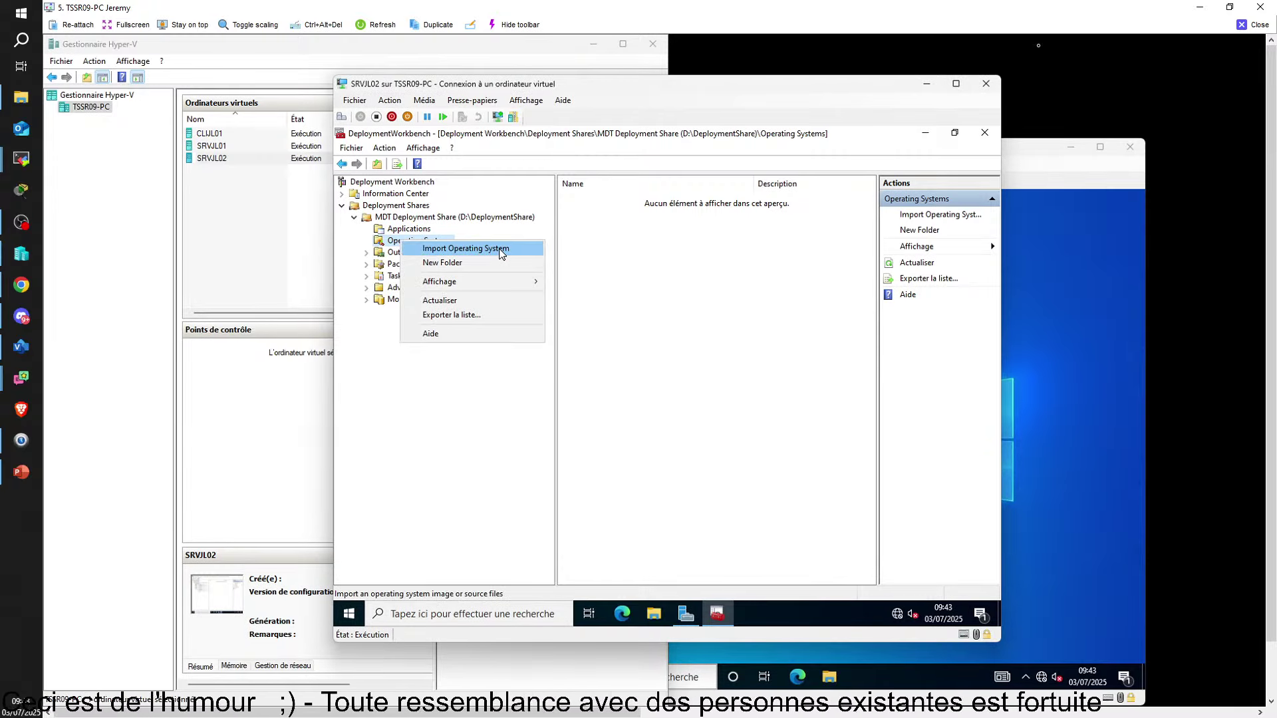
click(502, 252)
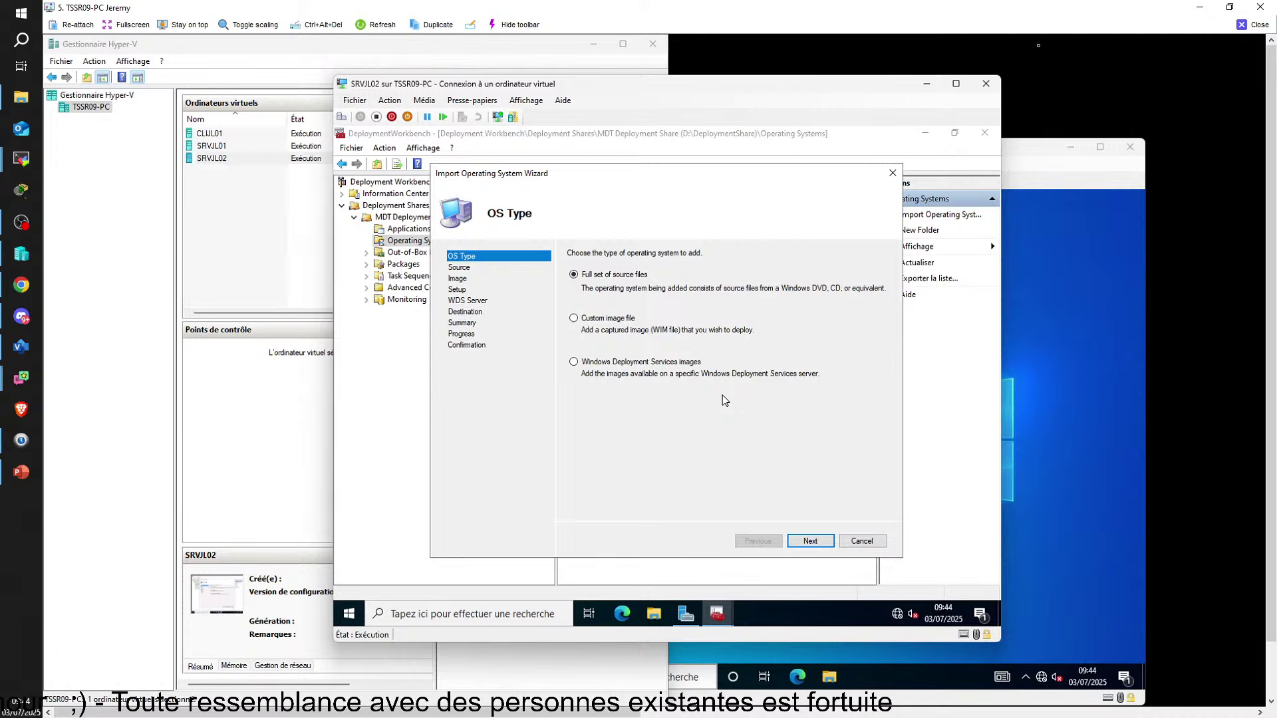
click(631, 364)
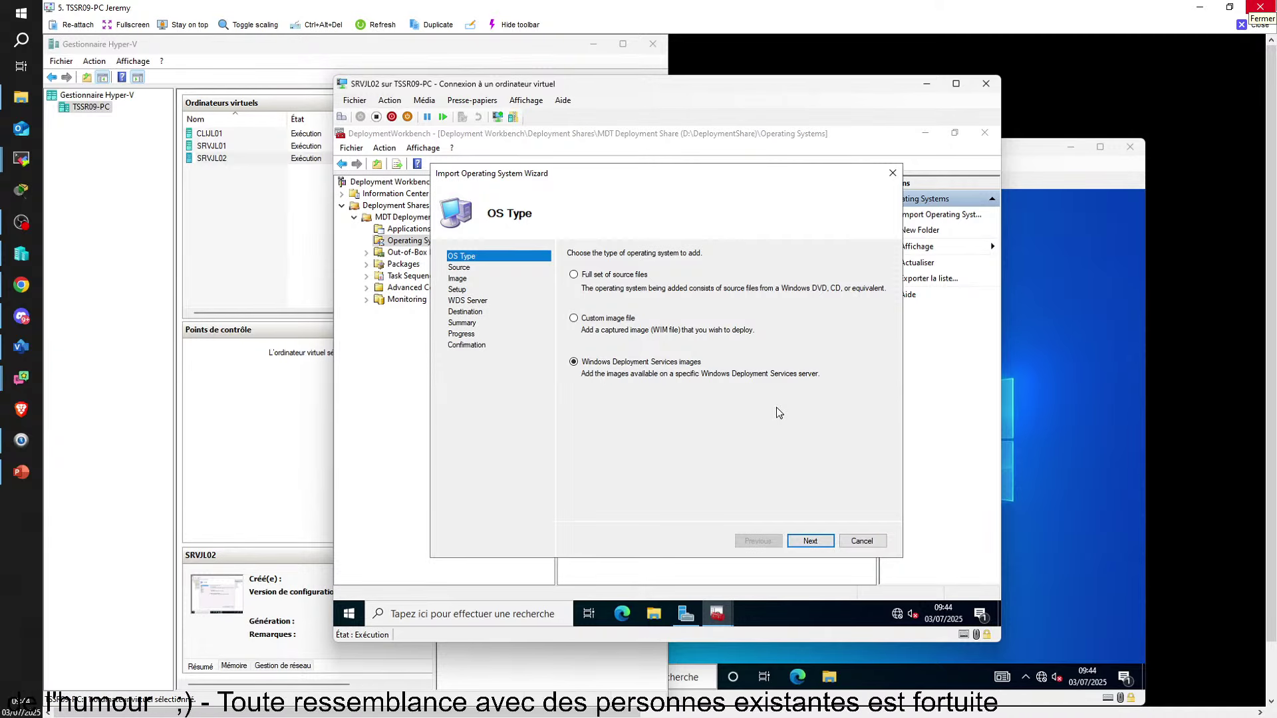
click(810, 540)
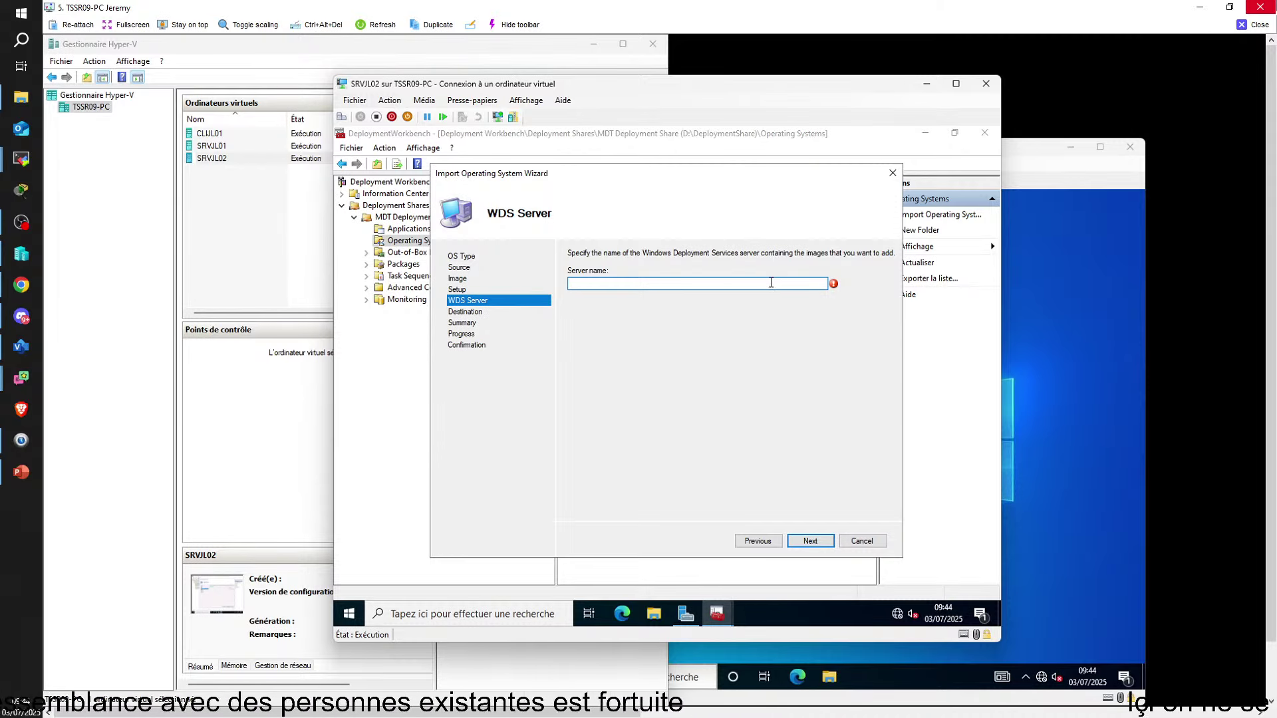
text(SRV)
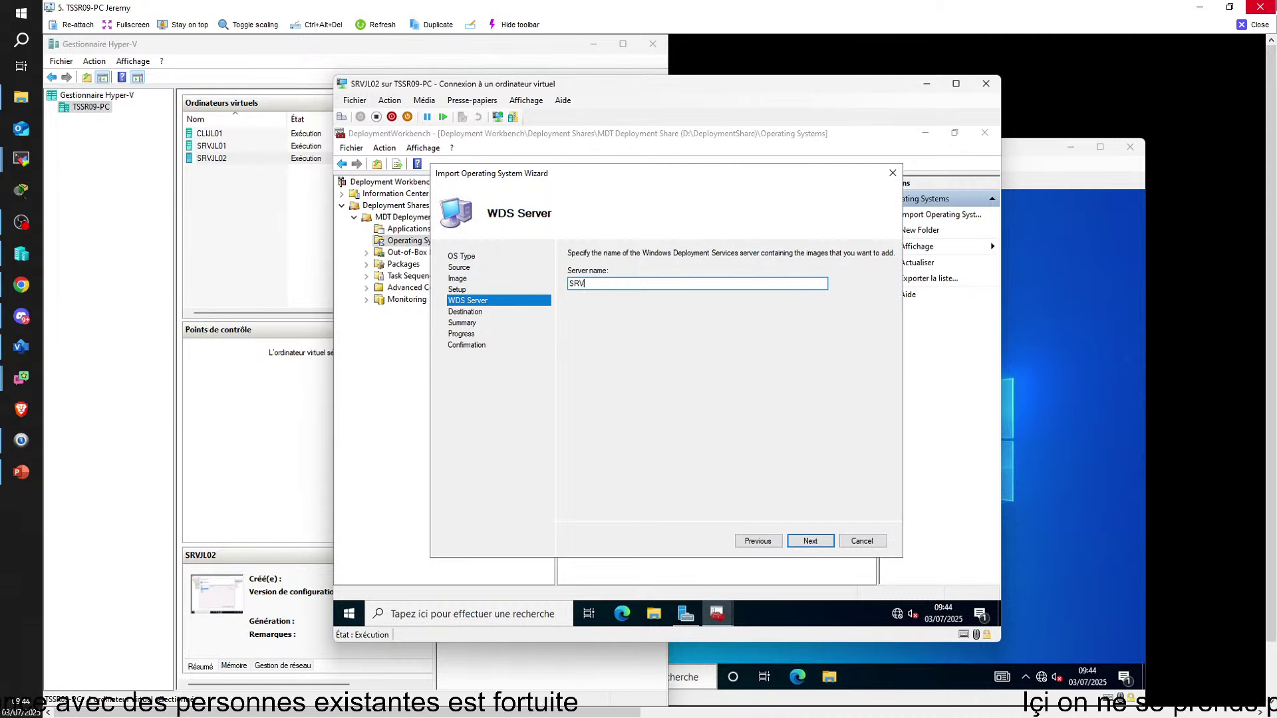
text(JL02)
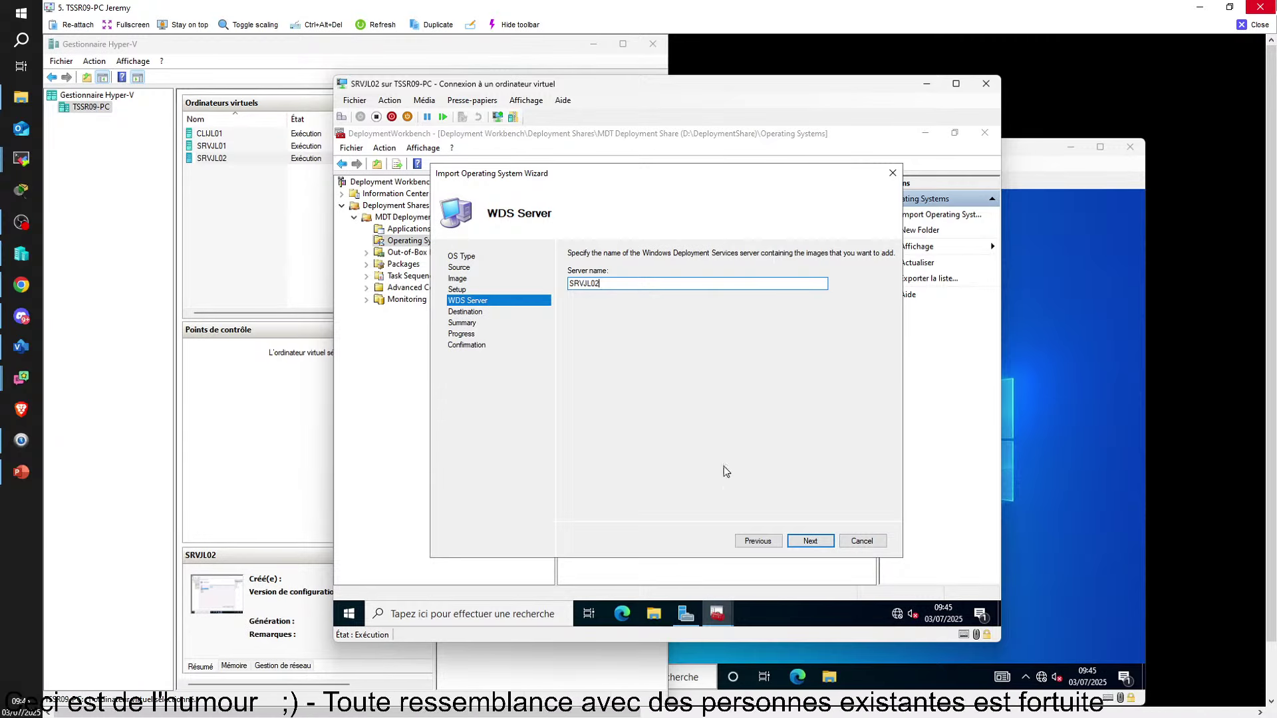
click(800, 544)
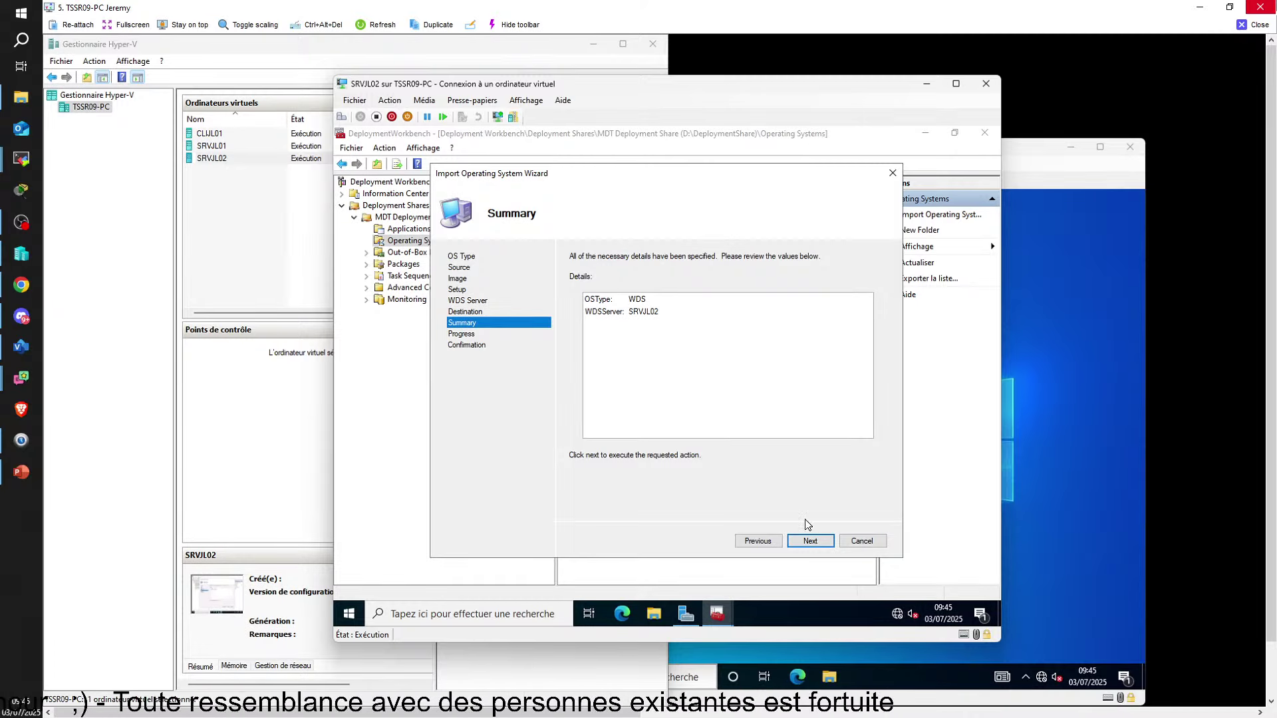
click(812, 541)
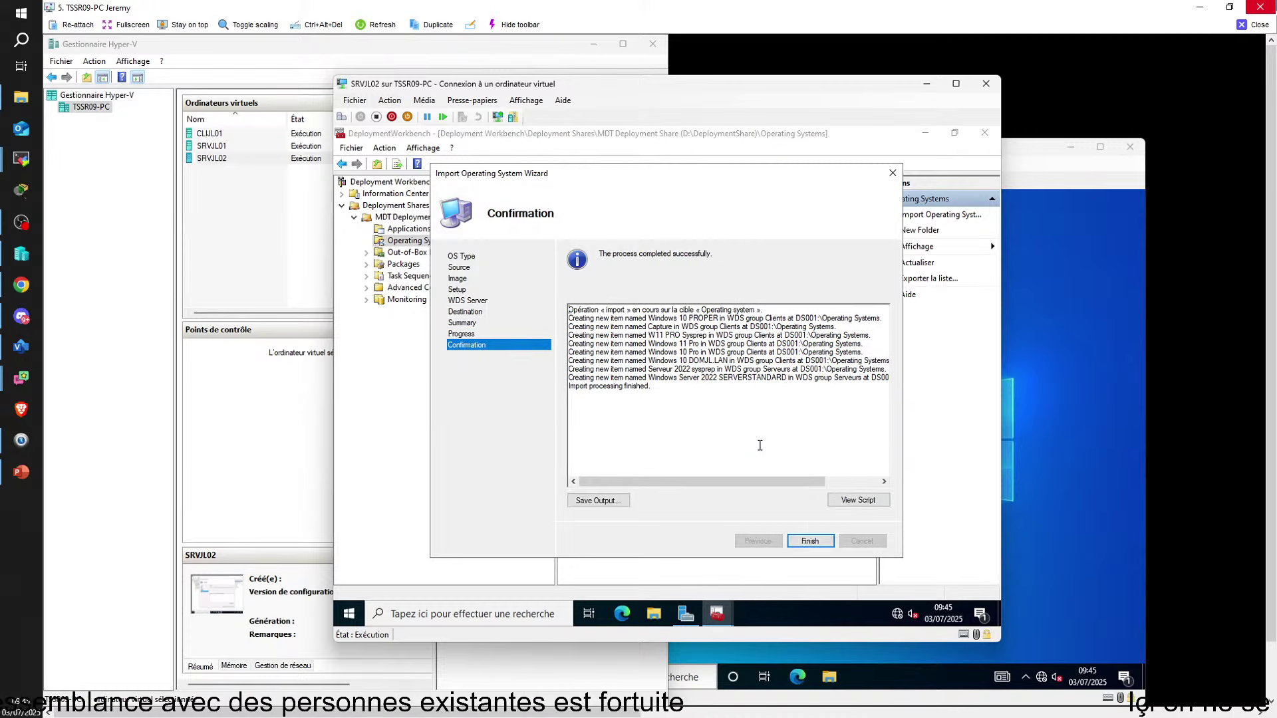
Finish the import, widen the Name column to read the eight image names, then select Applications
click(813, 543)
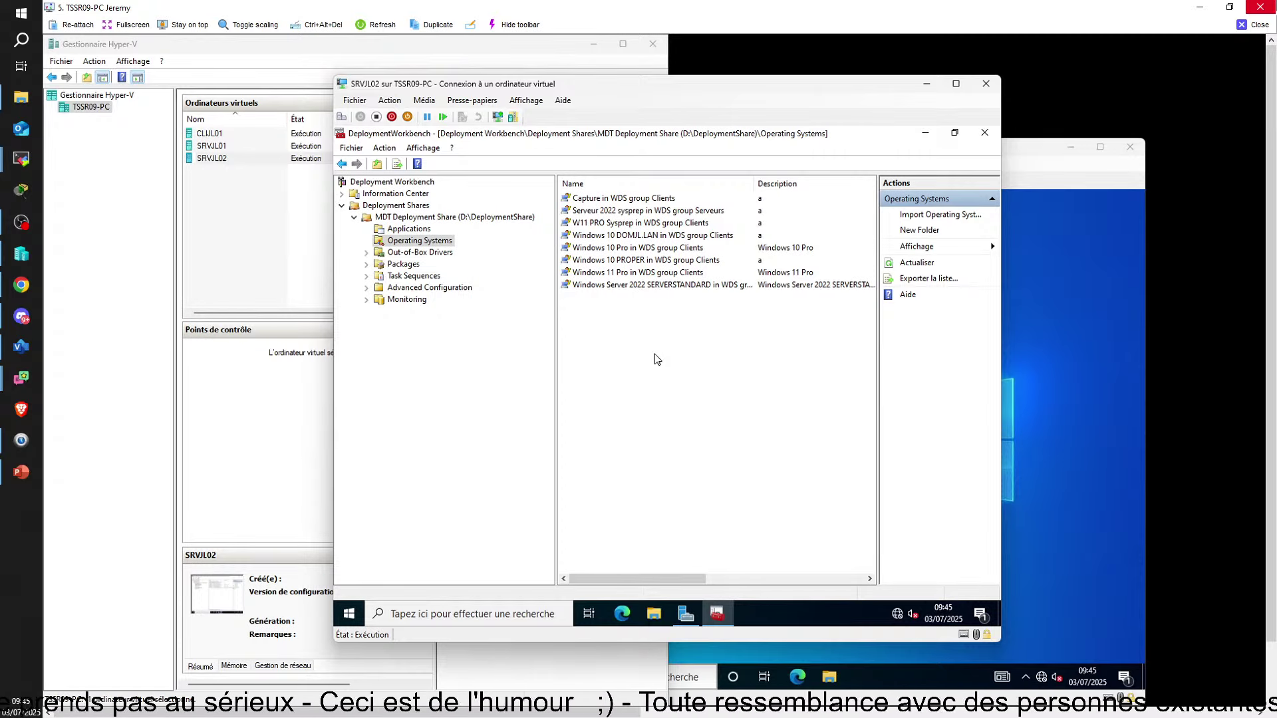
click(642, 235)
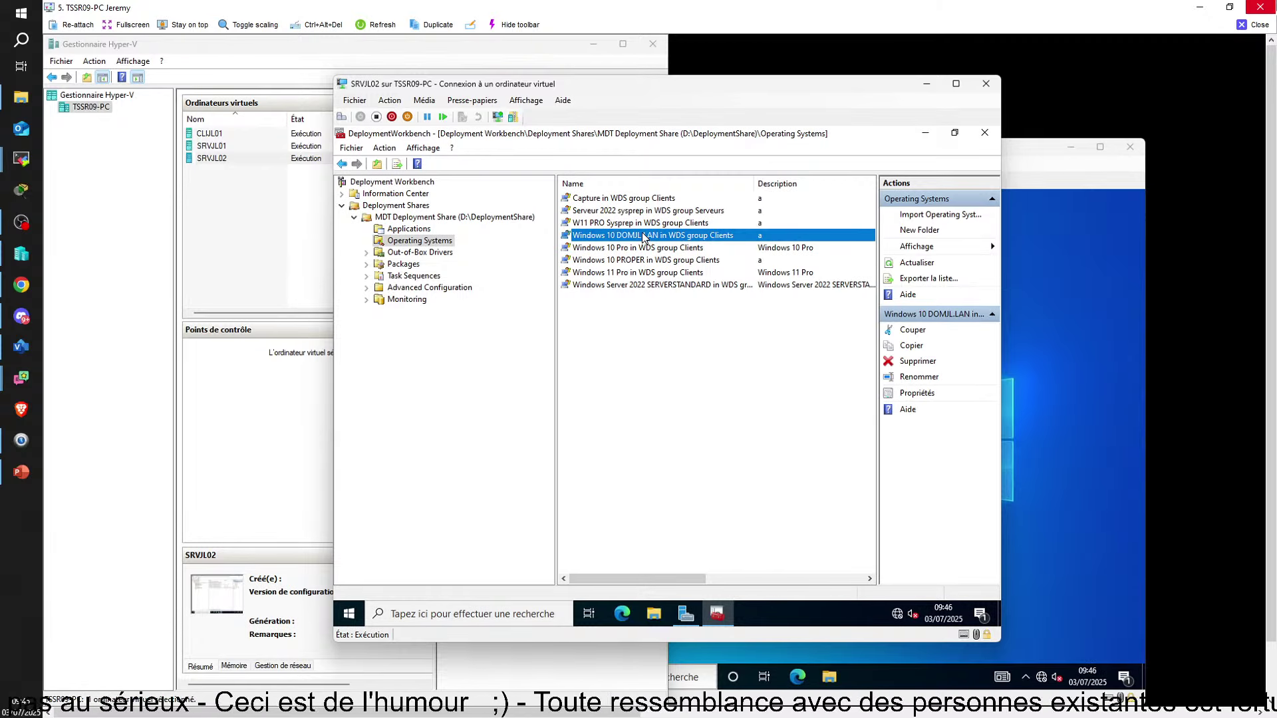
right_click(659, 241)
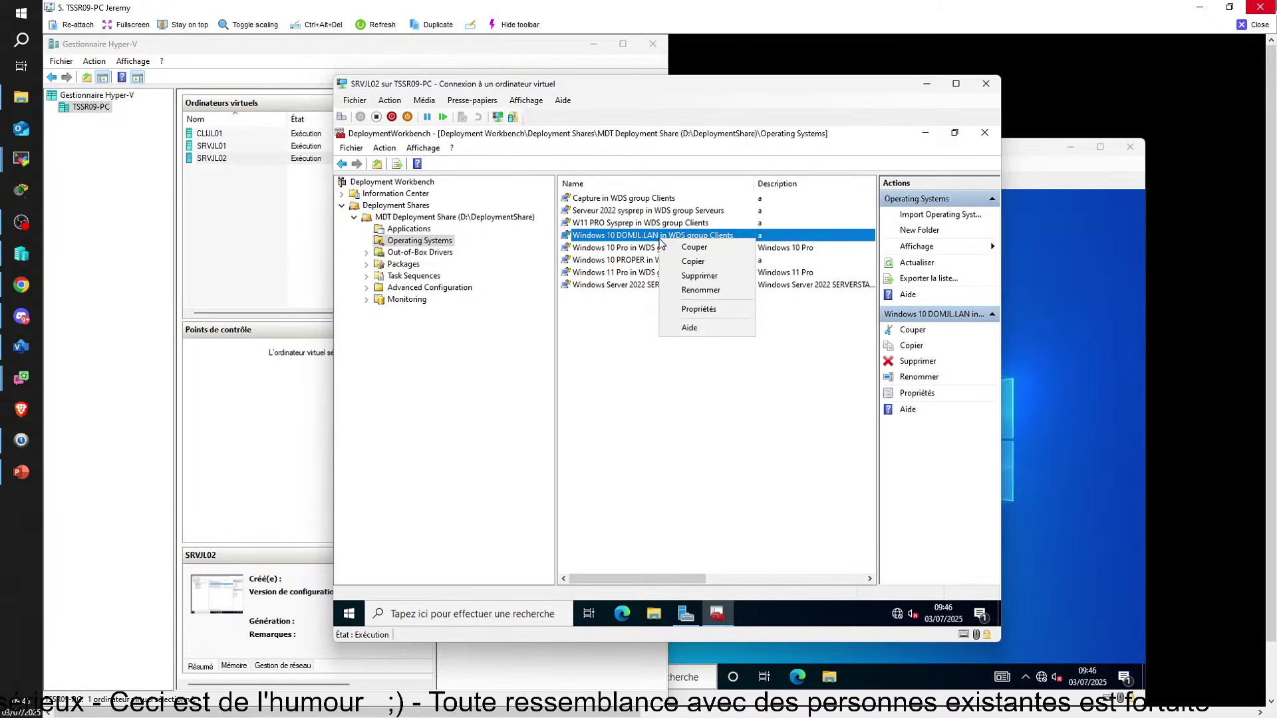
click(611, 451)
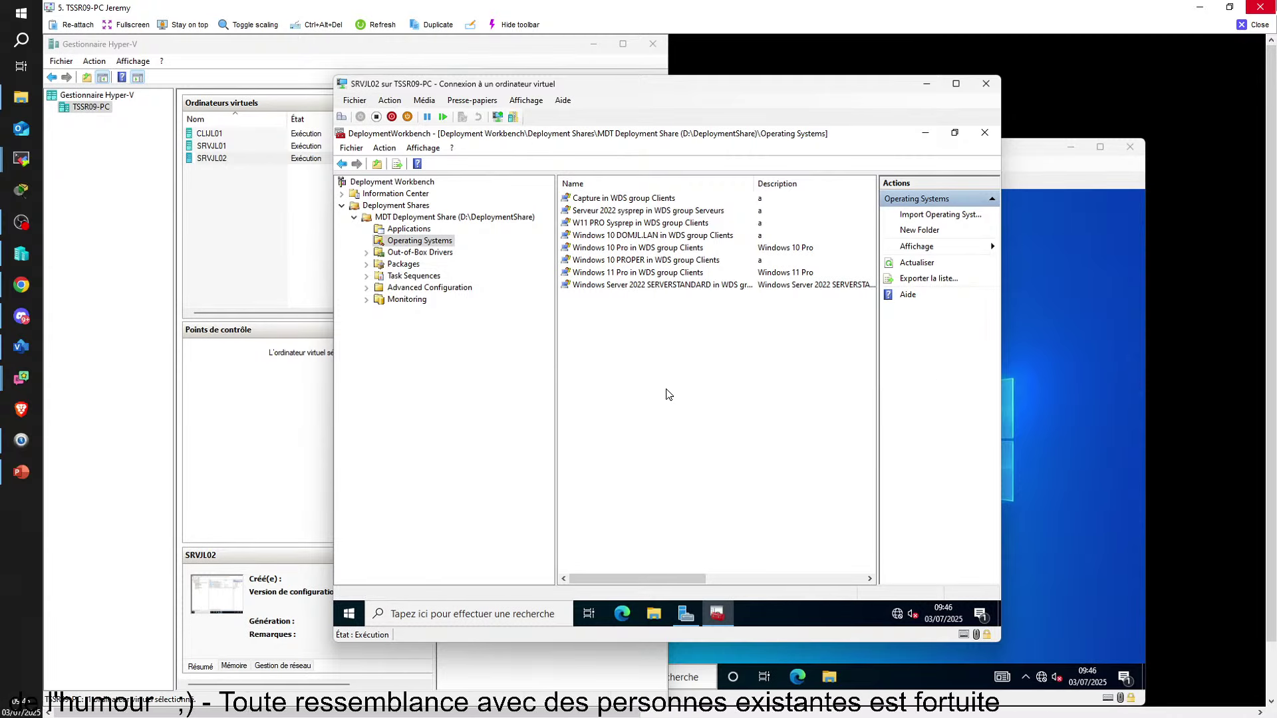
right_click(421, 231)
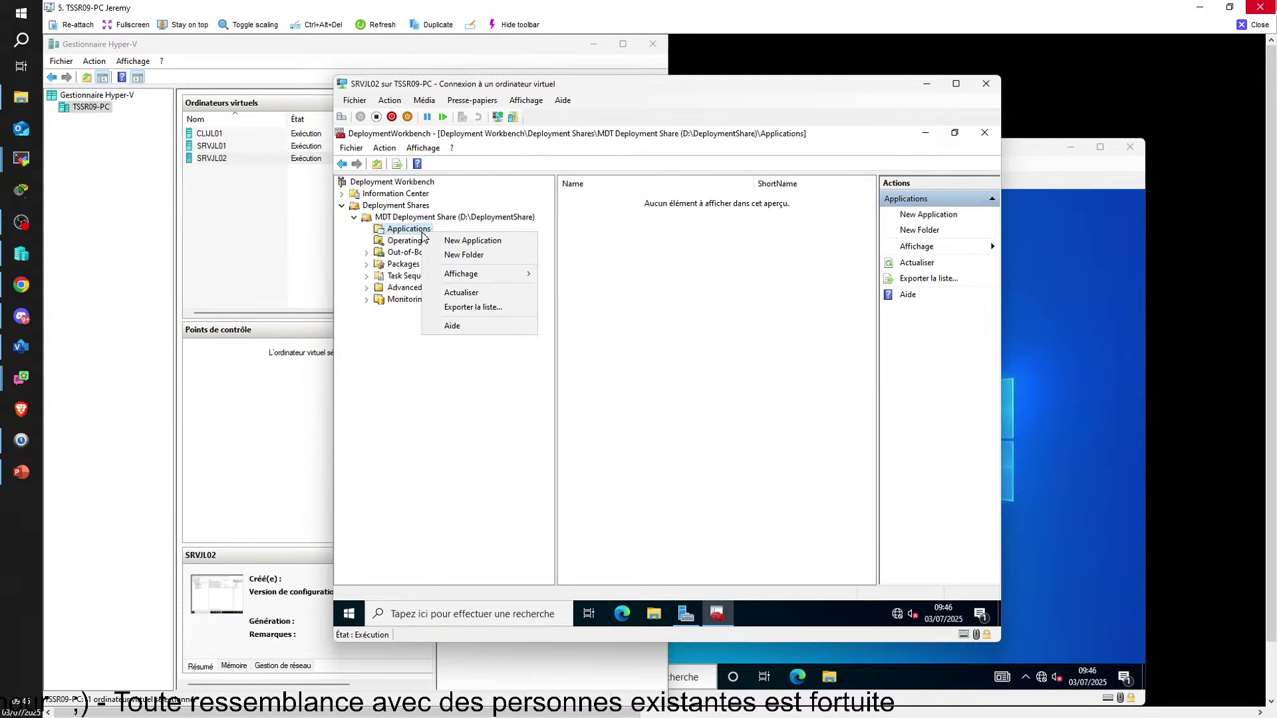
click(655, 300)
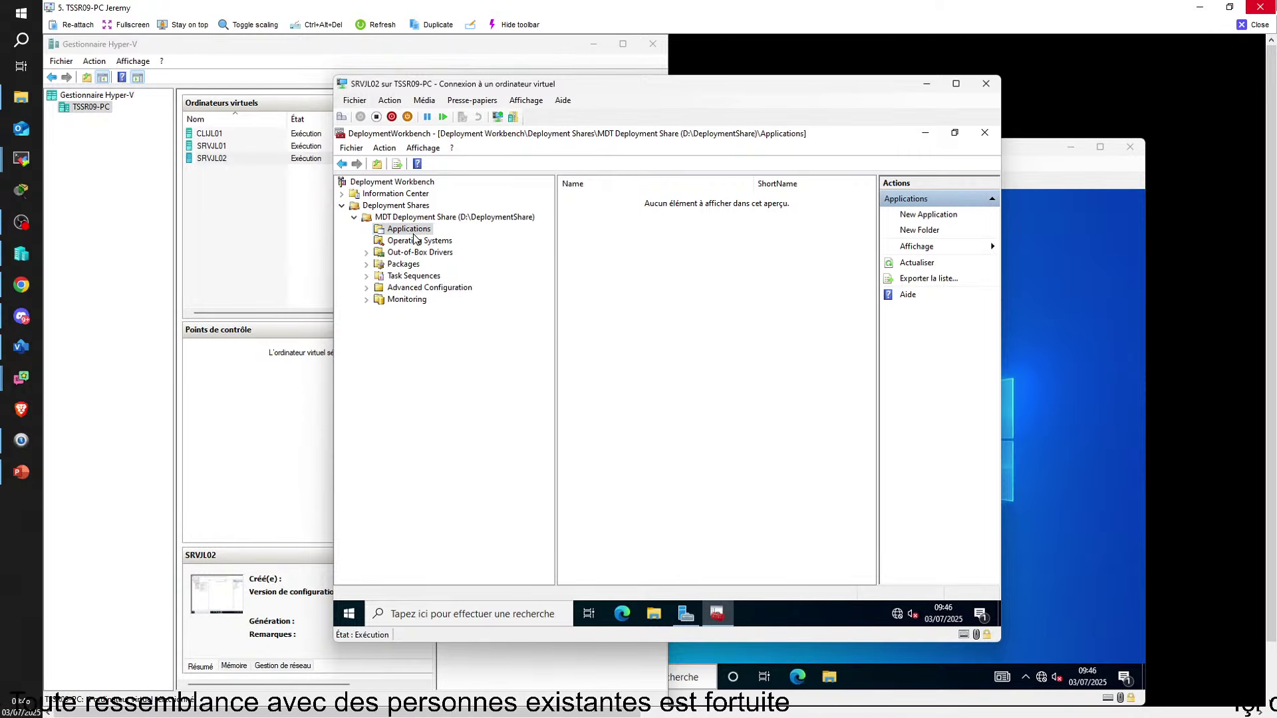
click(431, 241)
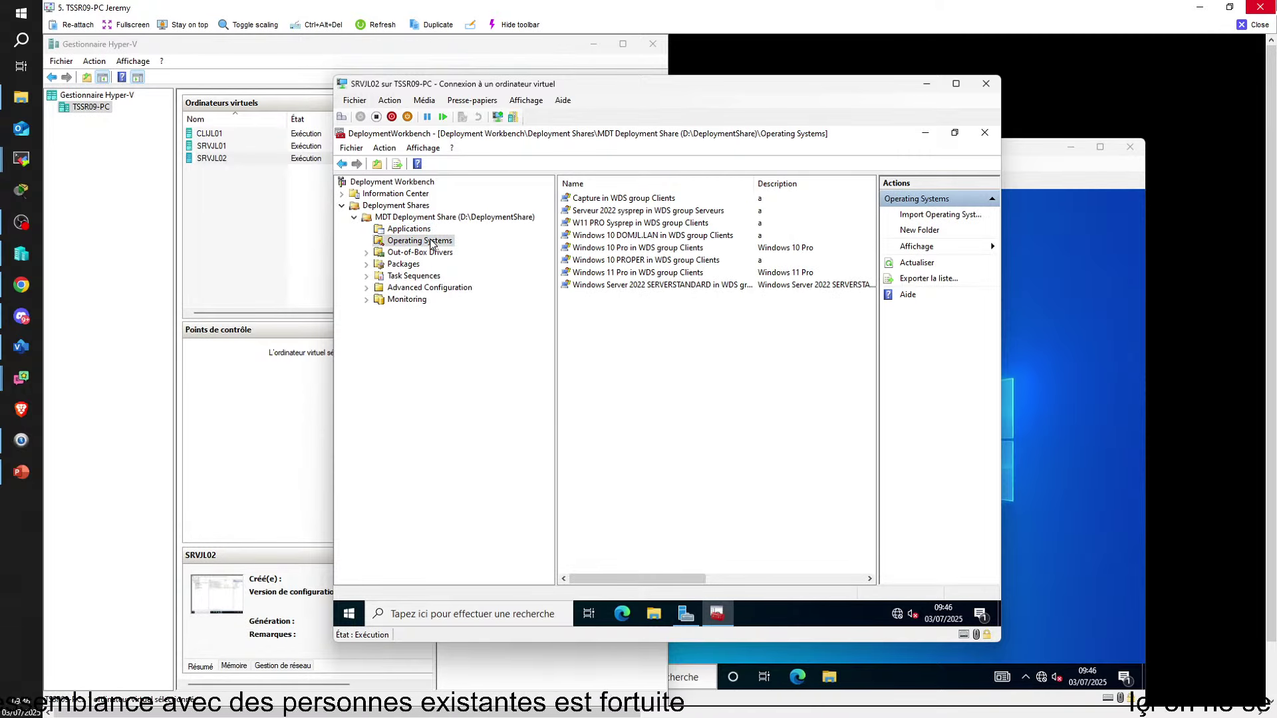
drag(753, 184, 807, 184)
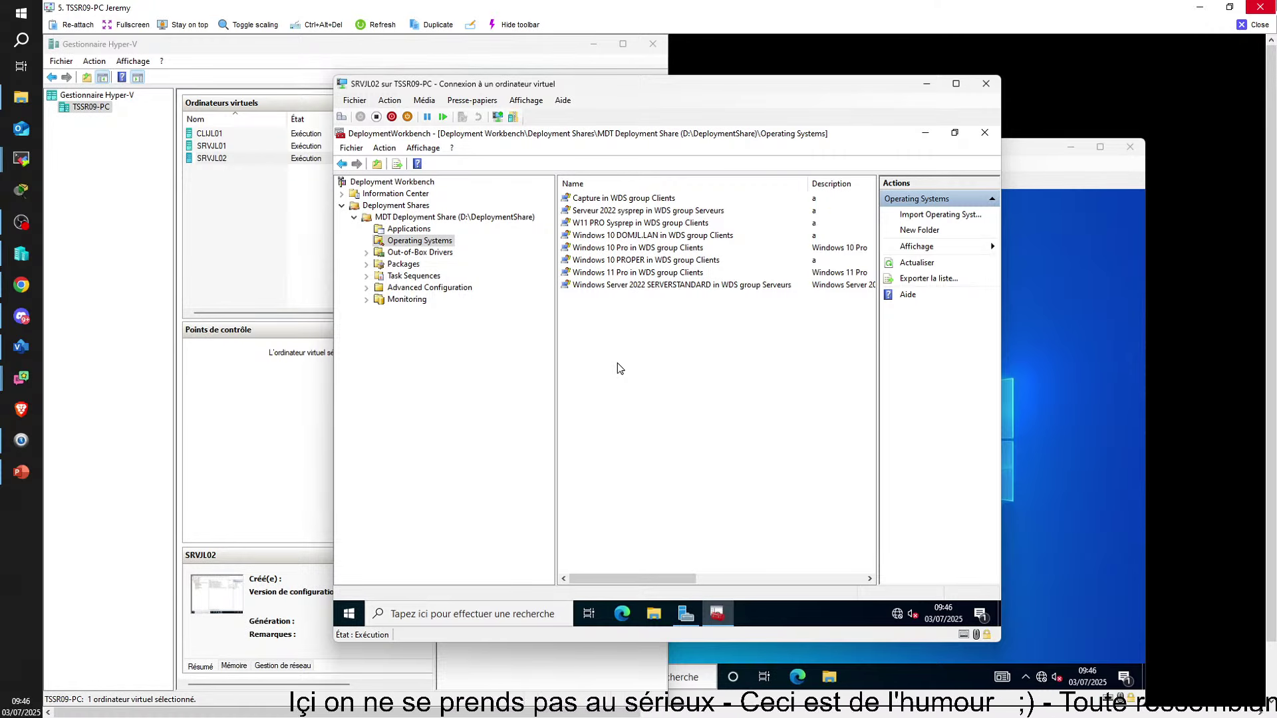
click(409, 228)
Launch the New Application wizard from the Applications folder's context menu
right_click(419, 231)
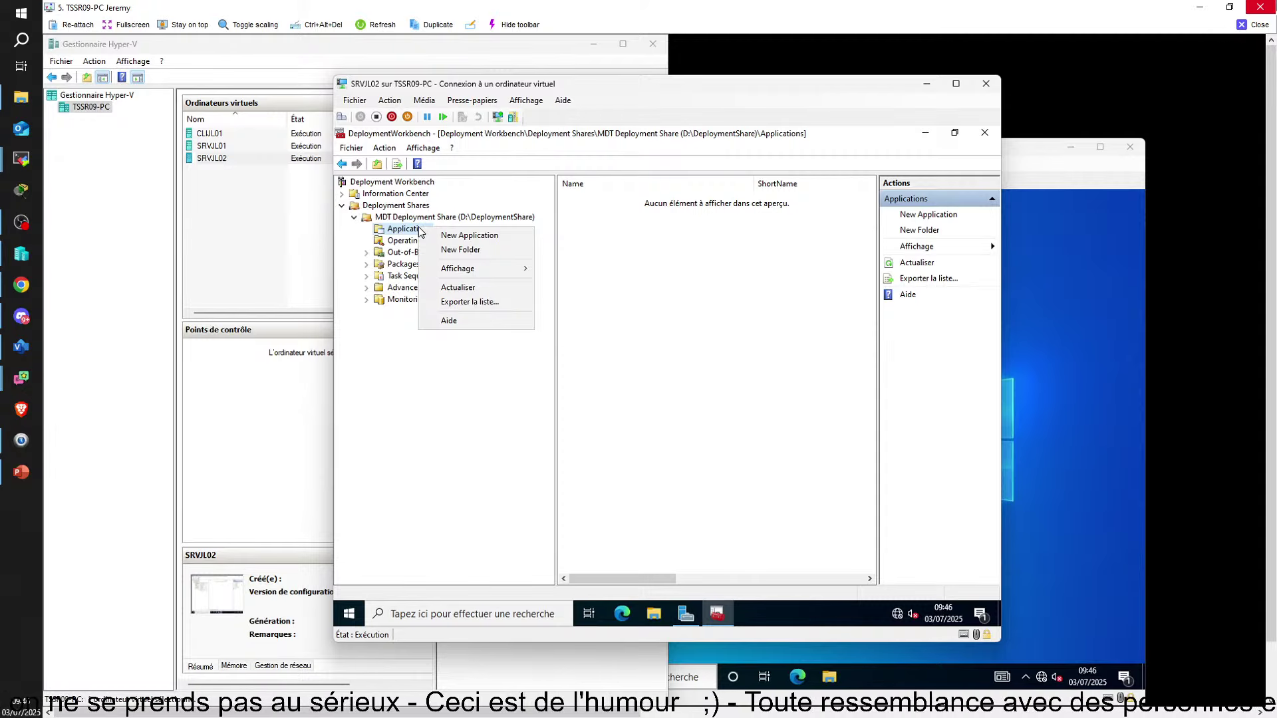
click(482, 239)
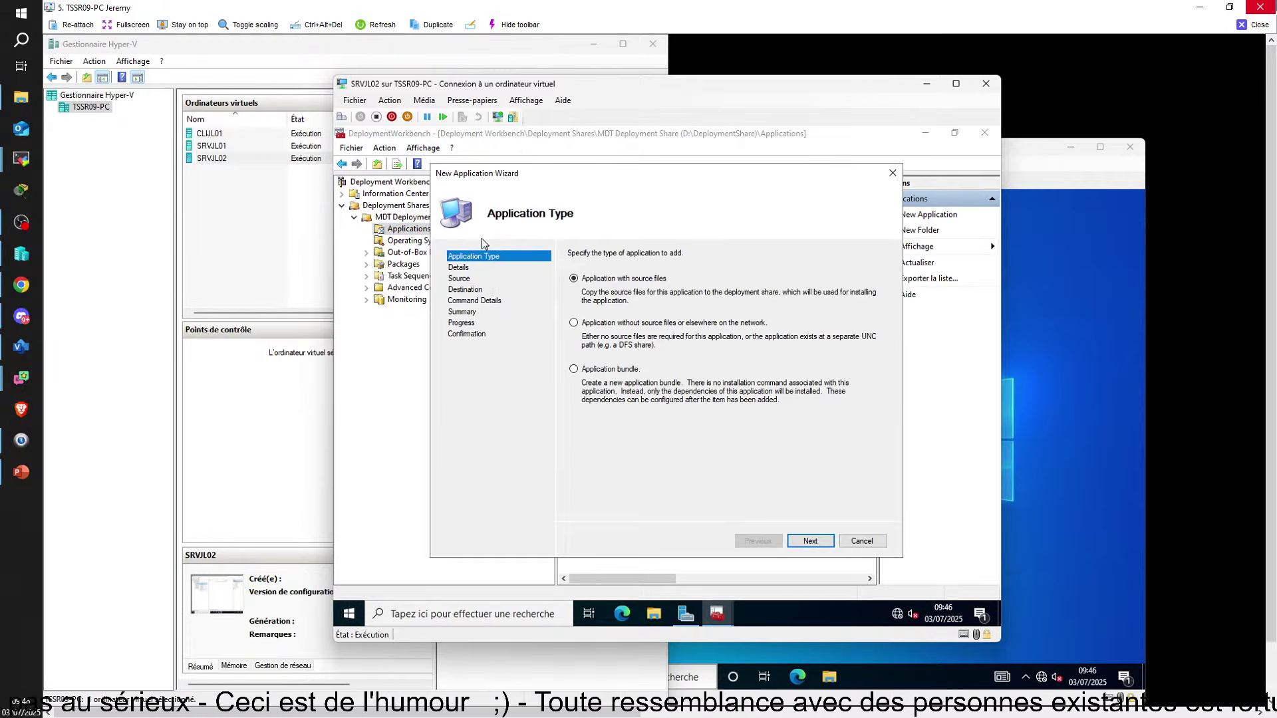
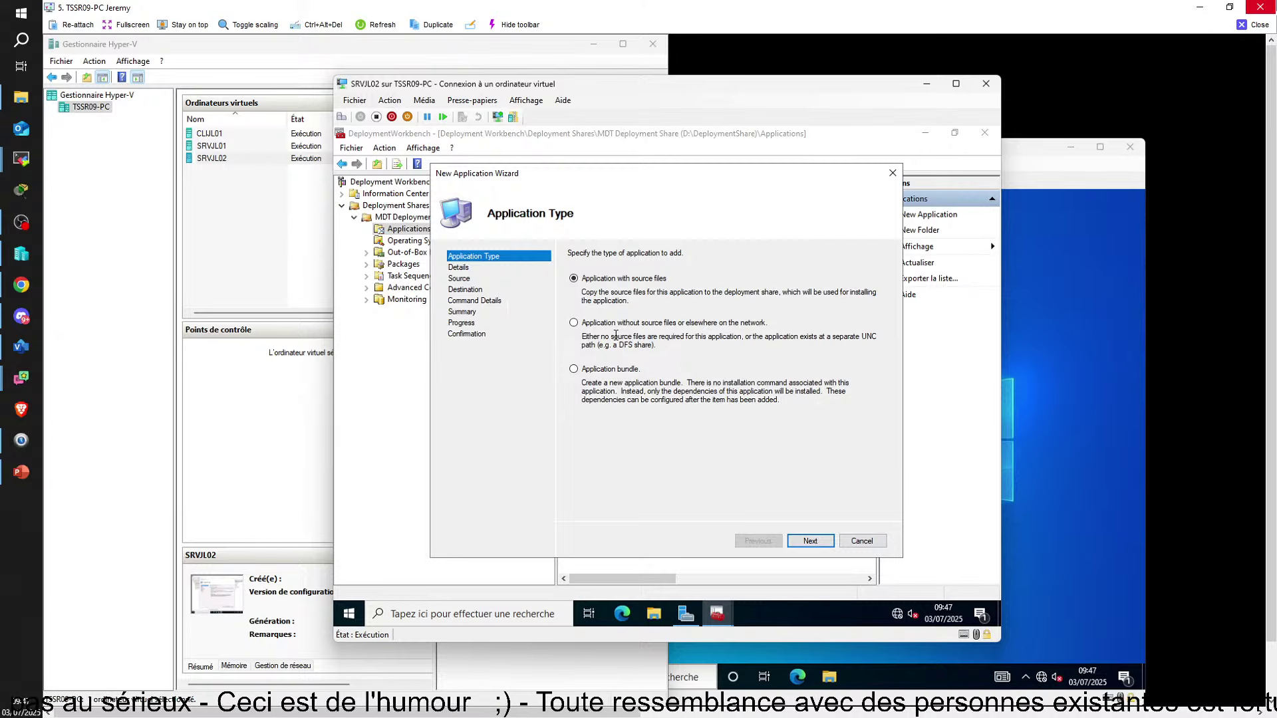
Move past Application Type and enter 7Zip as the application name
click(808, 542)
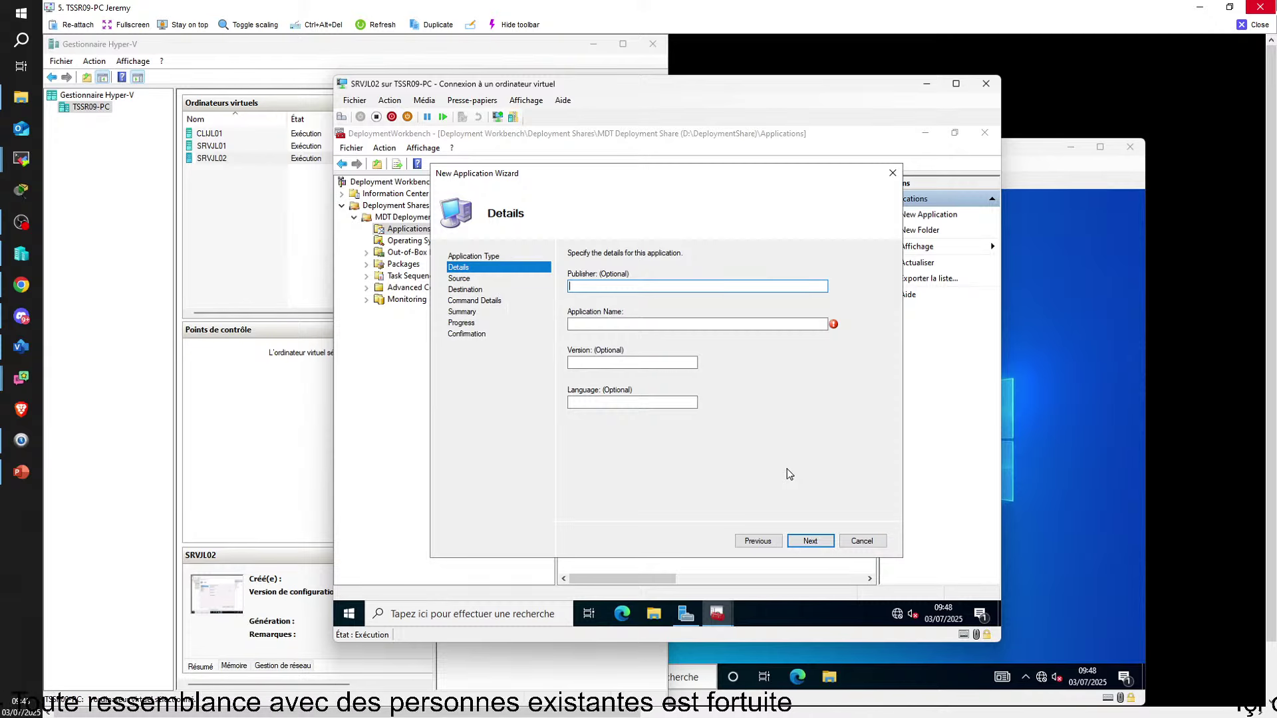
click(592, 324)
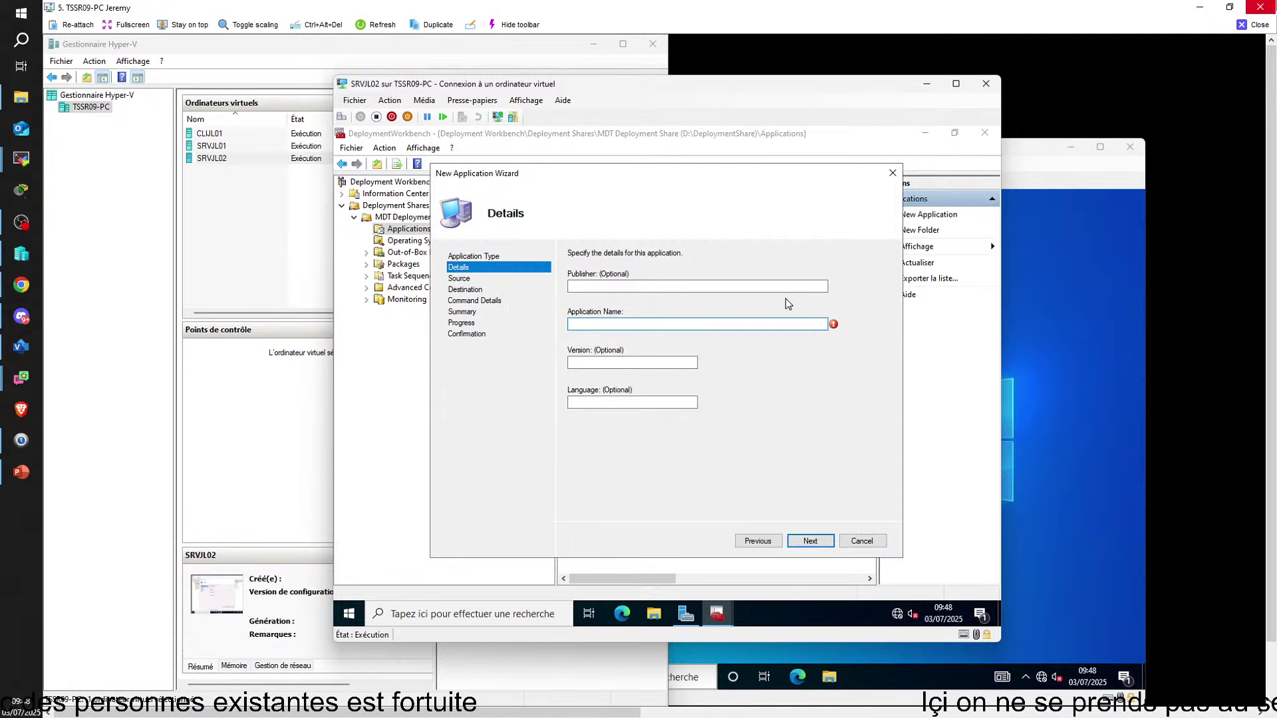
text(7Zip)
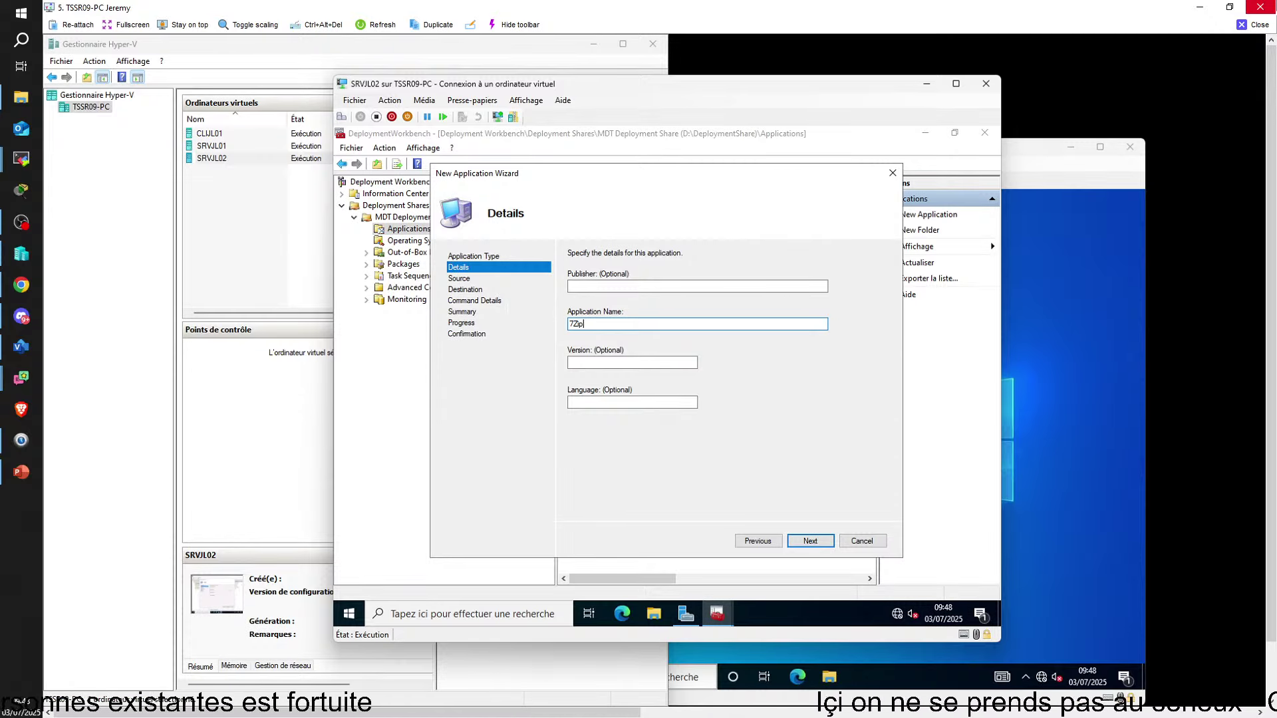
At the Source step, browse to the Apps folder on share (E:), then bring up File Explorer
click(812, 542)
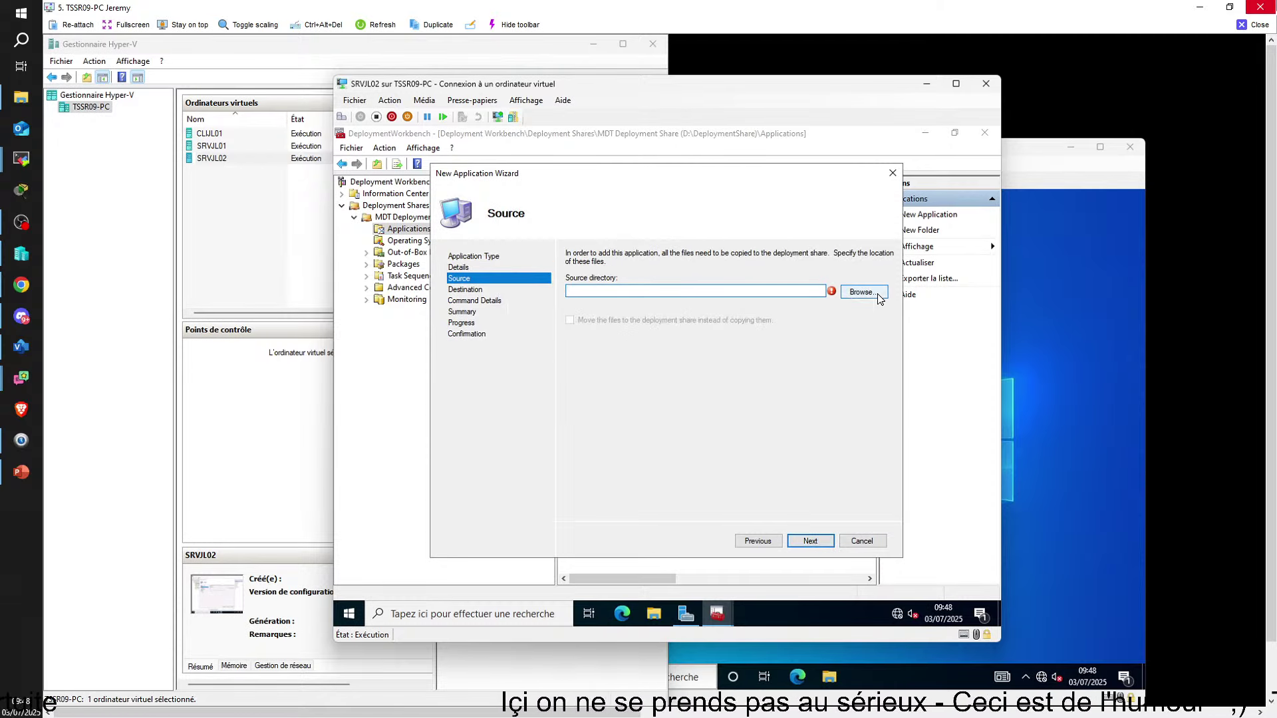
click(876, 294)
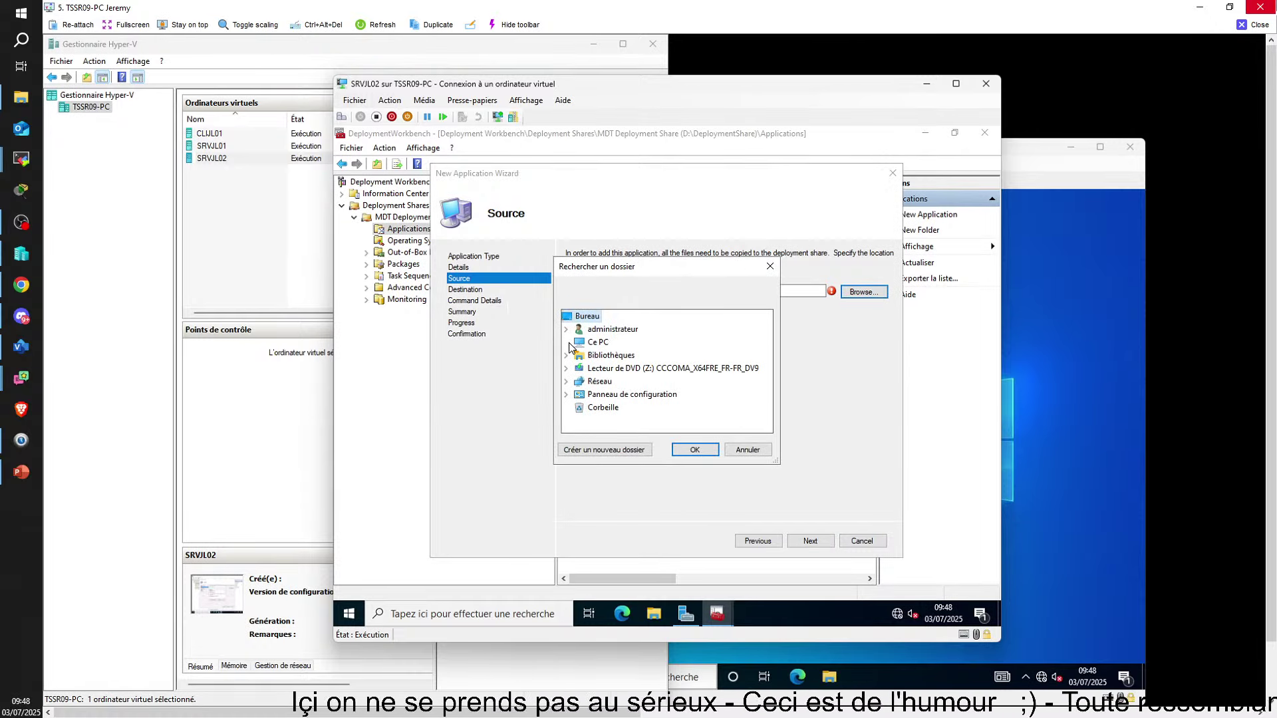
double_click(598, 342)
scroll(589, 363, down, 3)
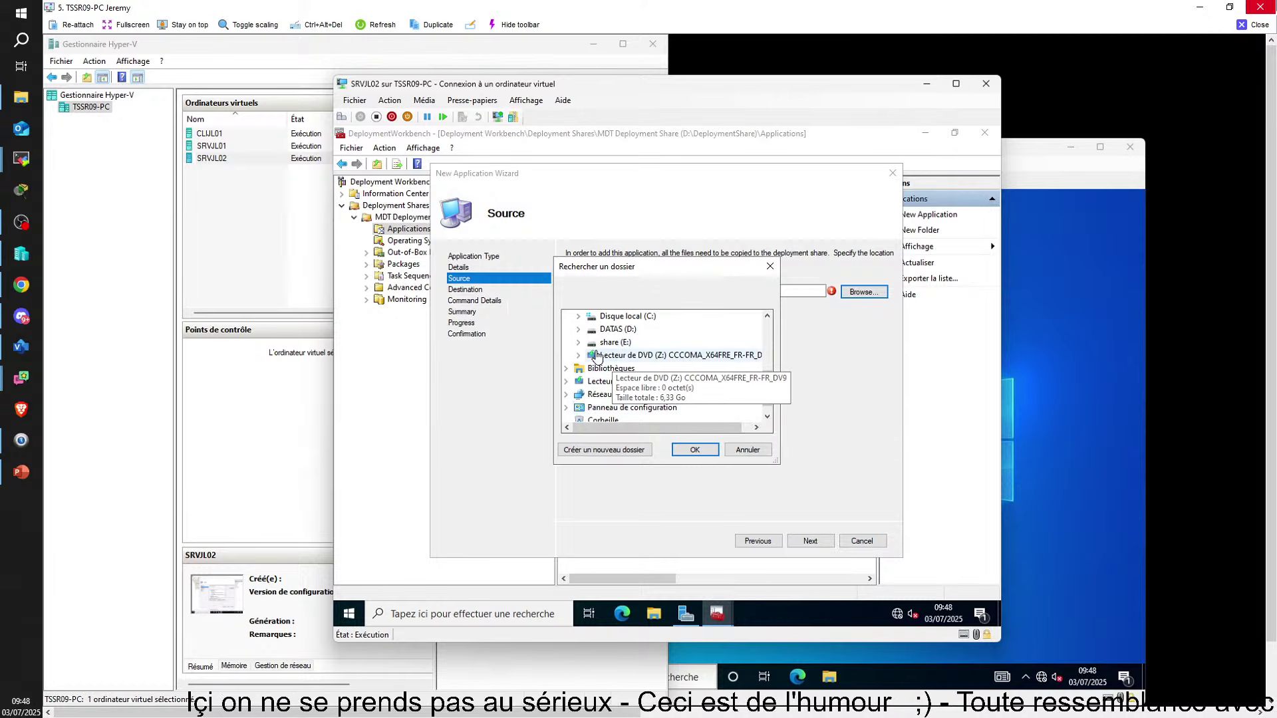
double_click(609, 341)
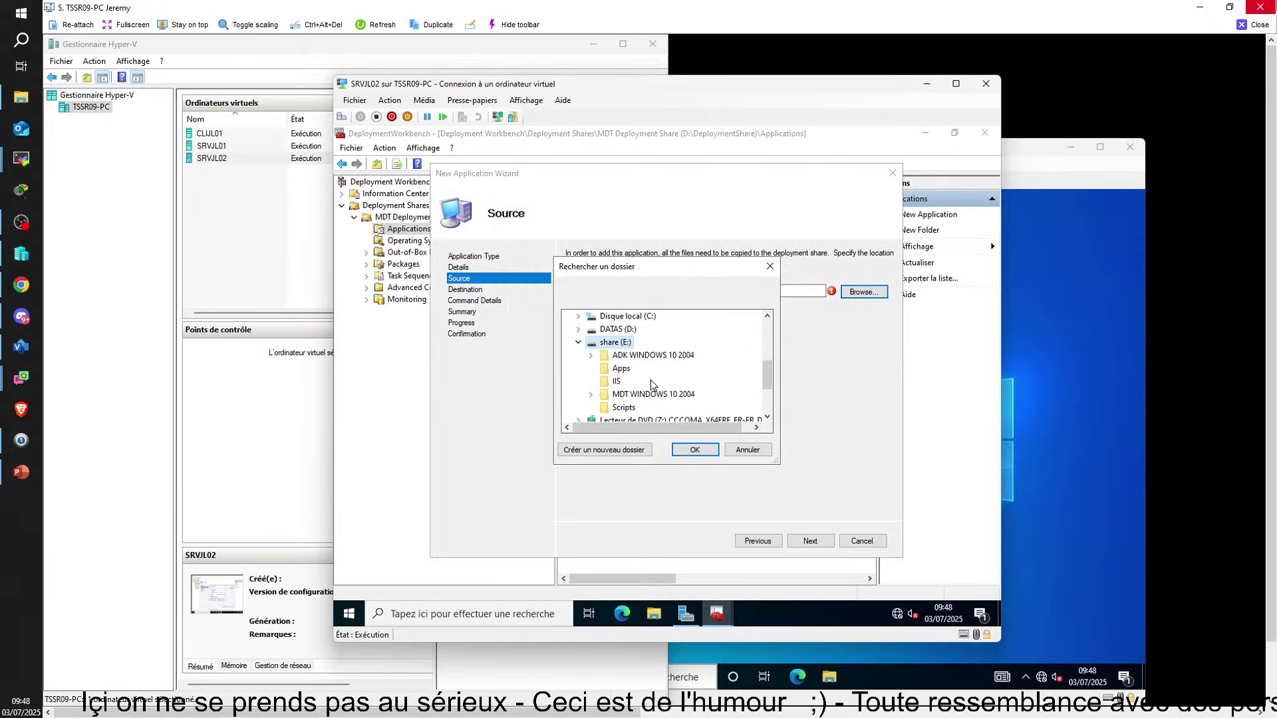
click(621, 369)
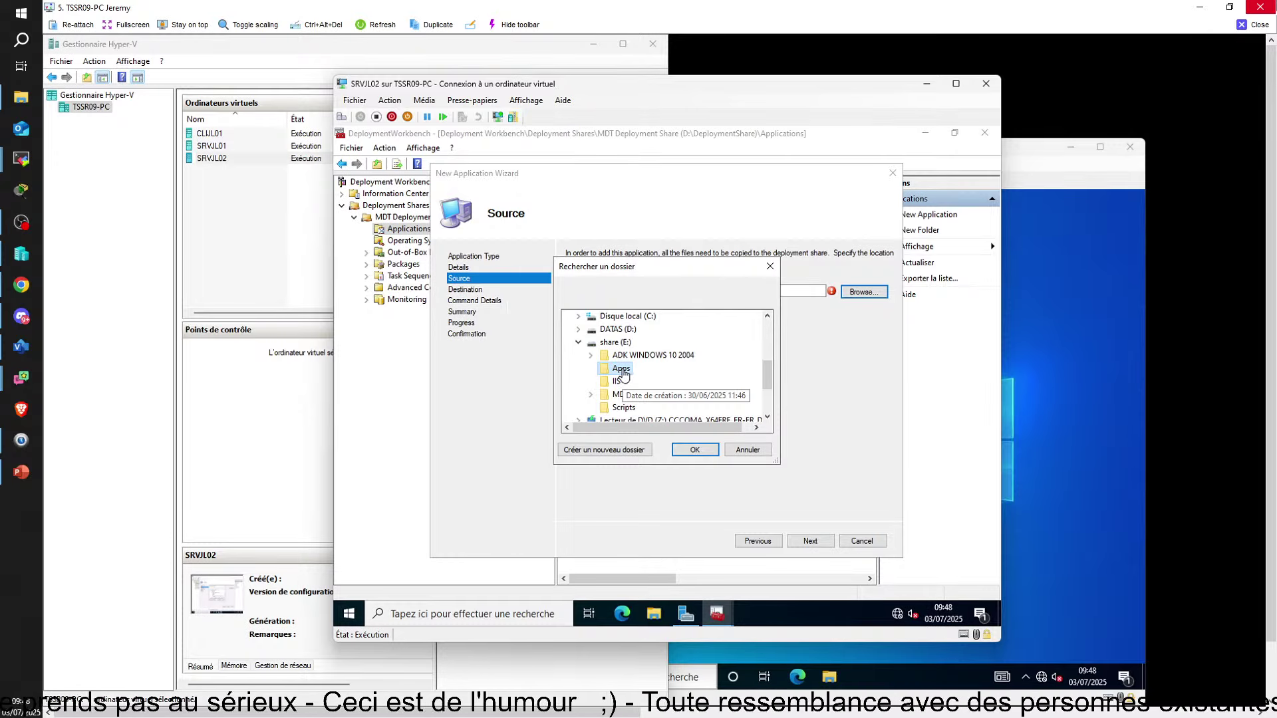
click(764, 609)
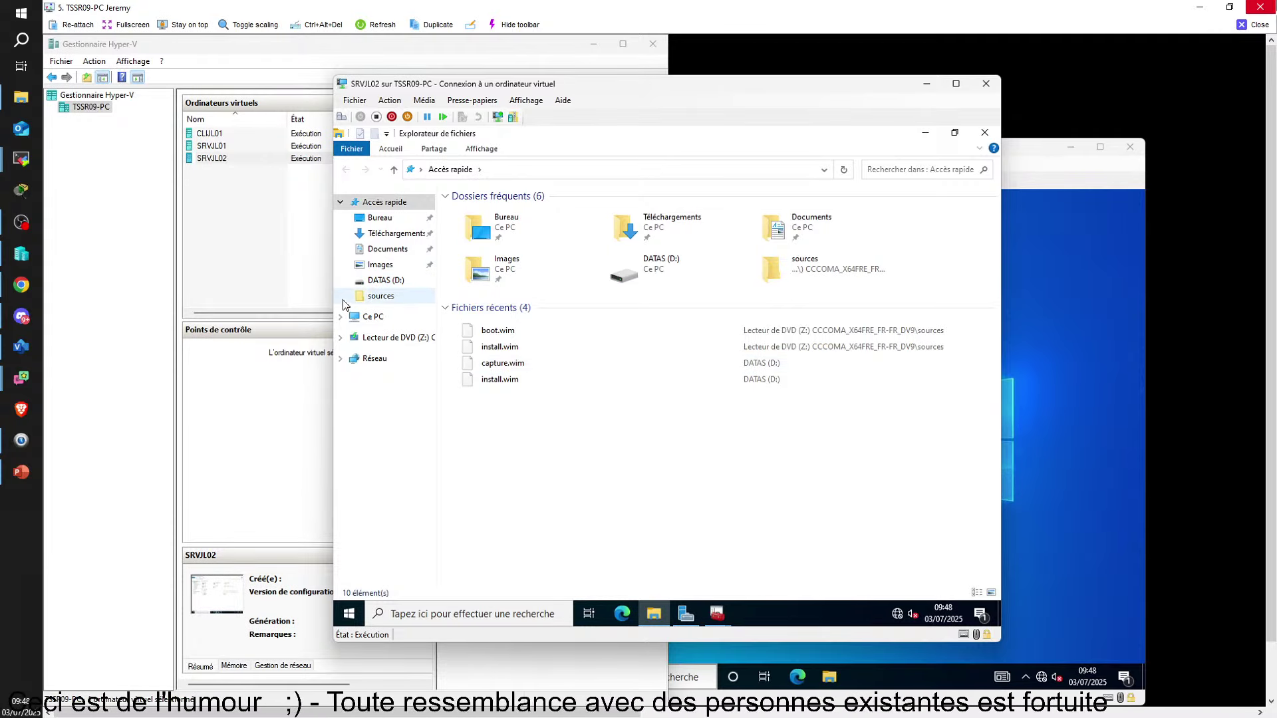
Paste the Apps installer folder from share (E:) into C:\PSG, then return to the New Application Wizard
click(374, 316)
double_click(545, 392)
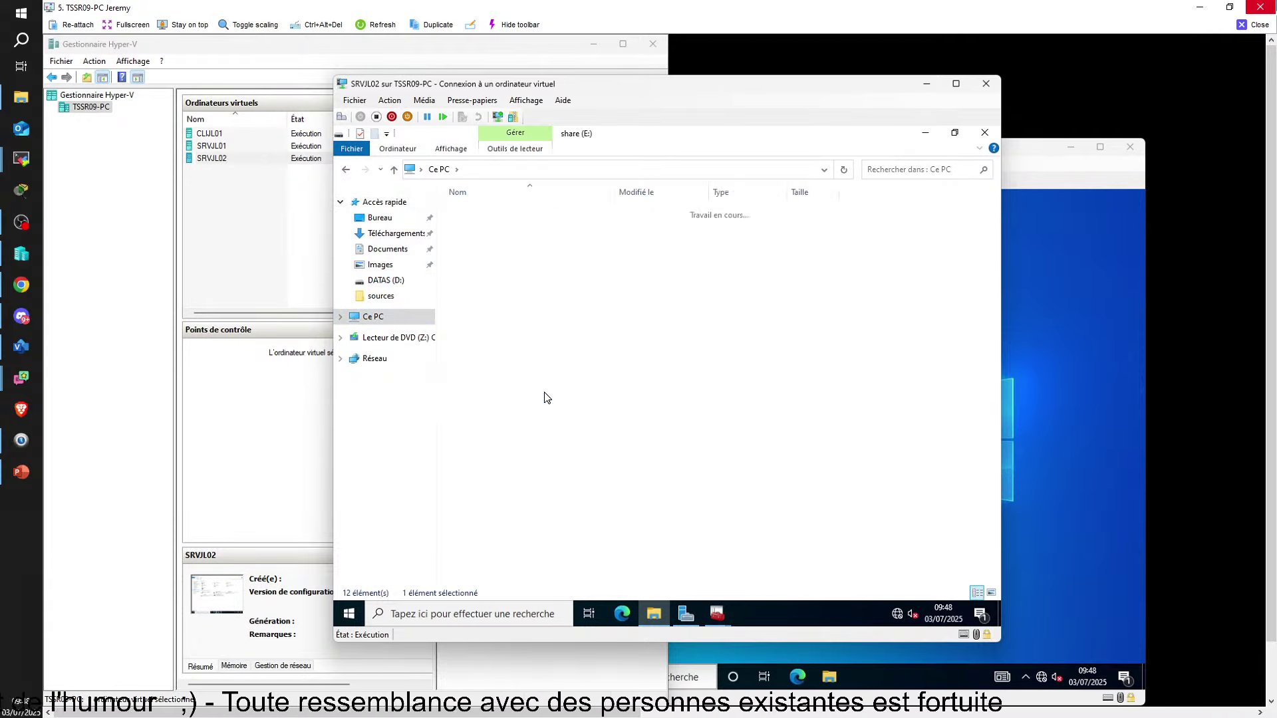
double_click(477, 228)
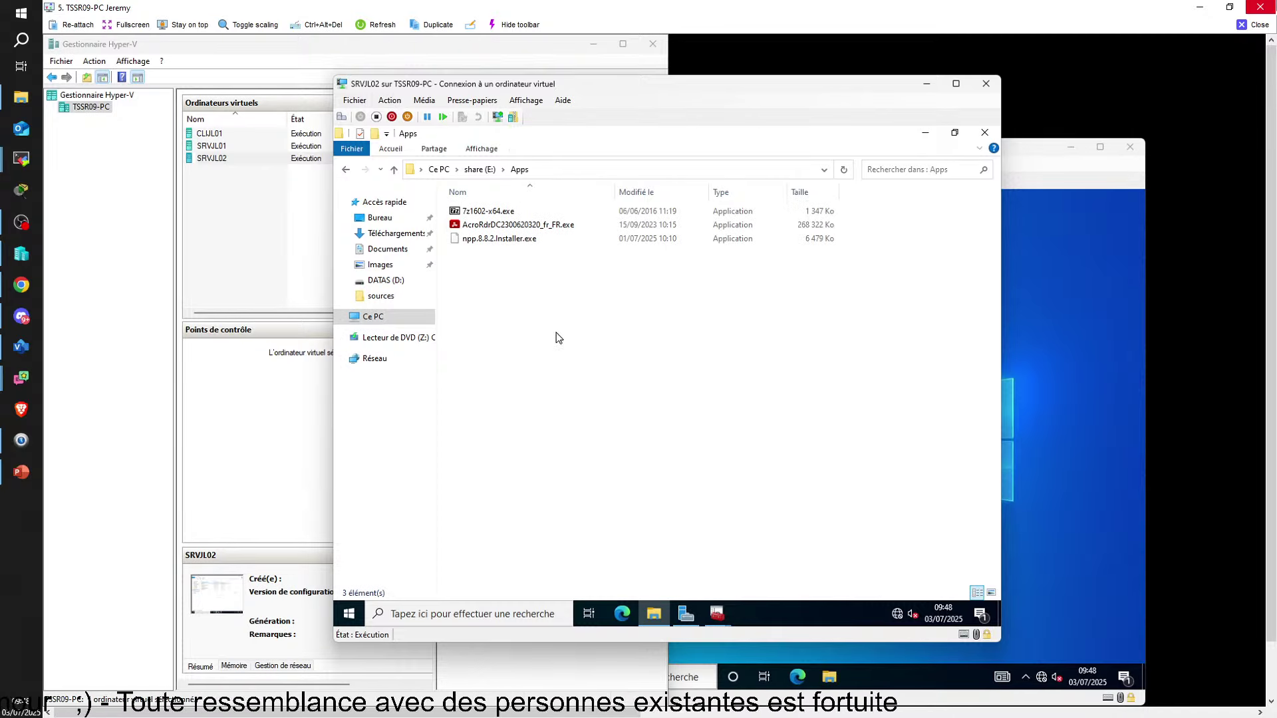
click(346, 169)
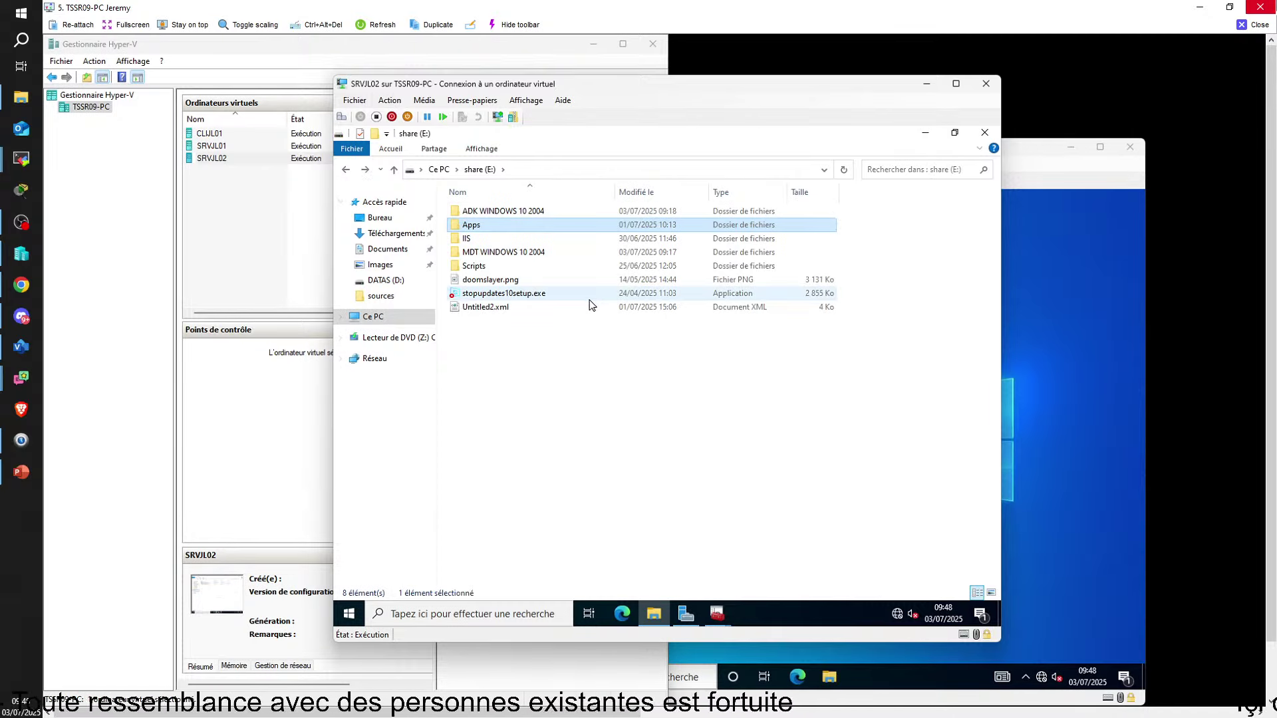
click(364, 315)
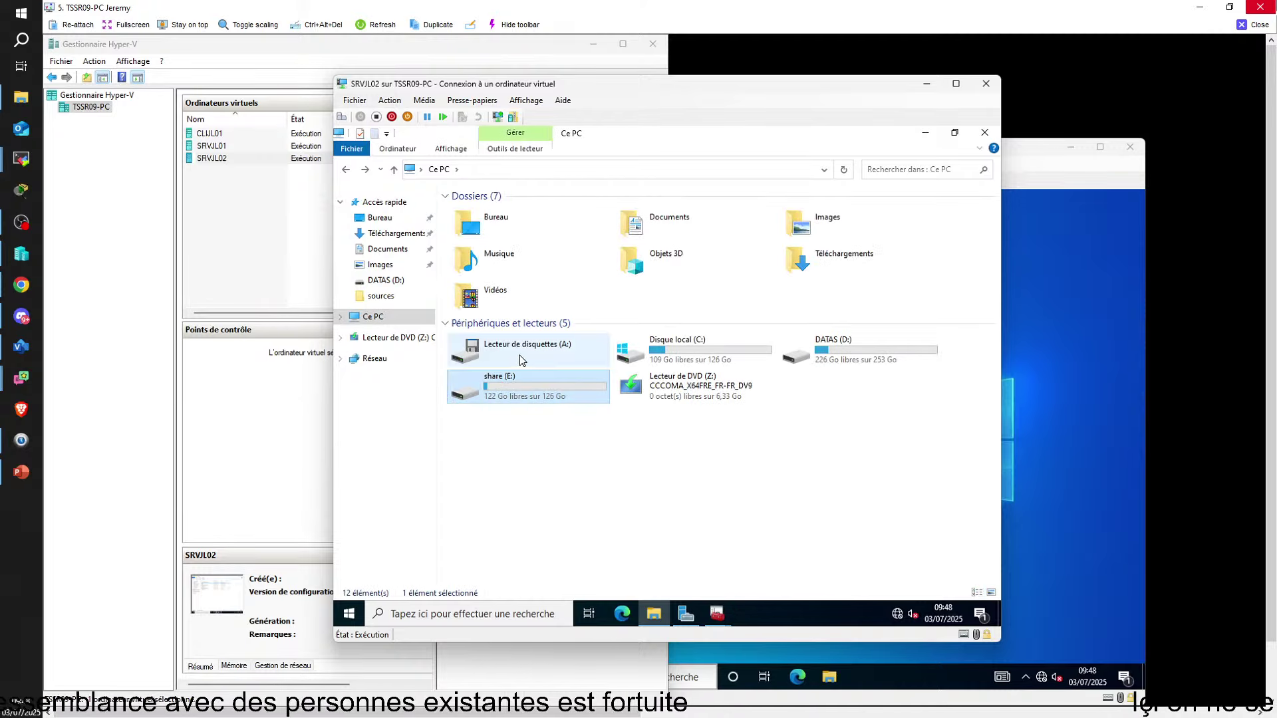
double_click(713, 353)
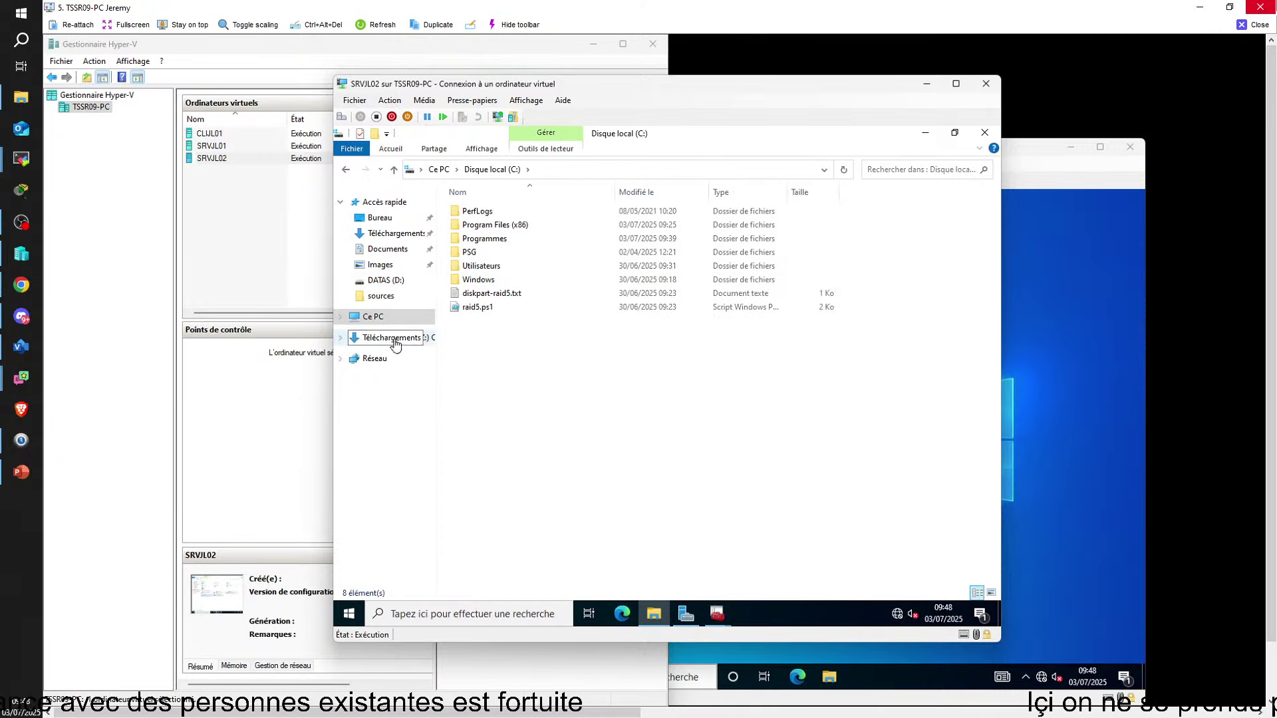
double_click(480, 253)
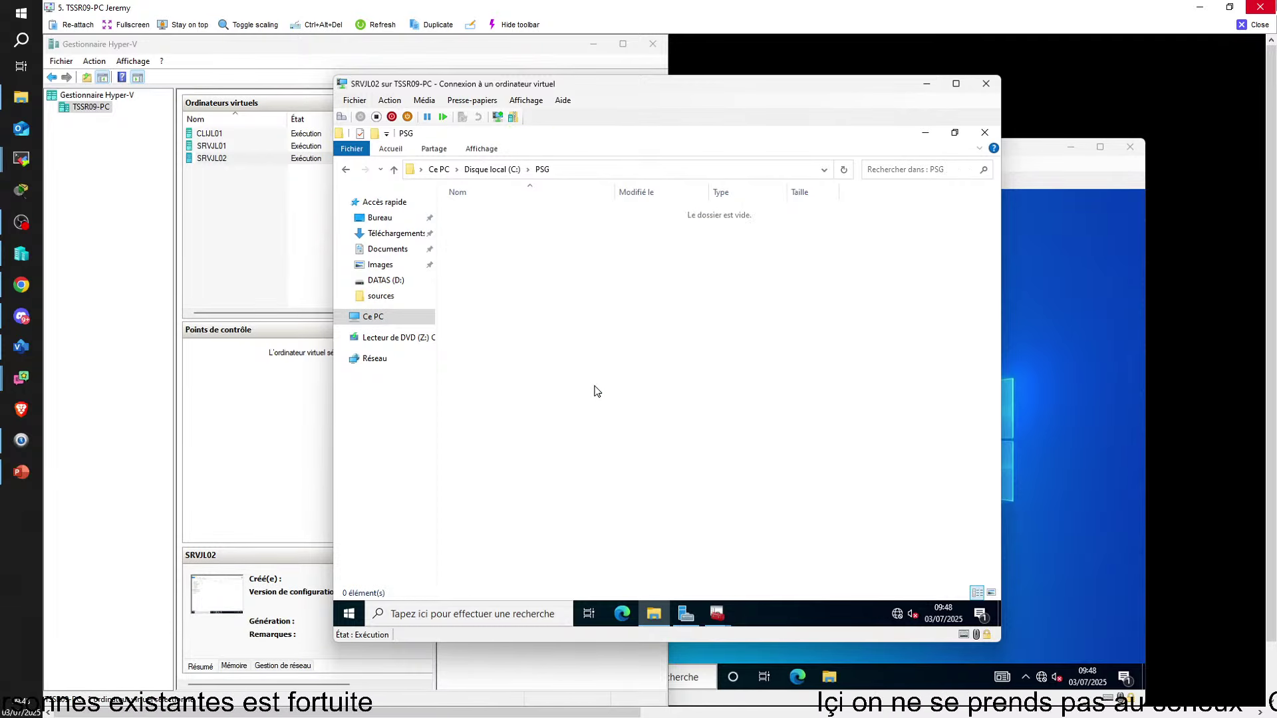
key(ctrl+v)
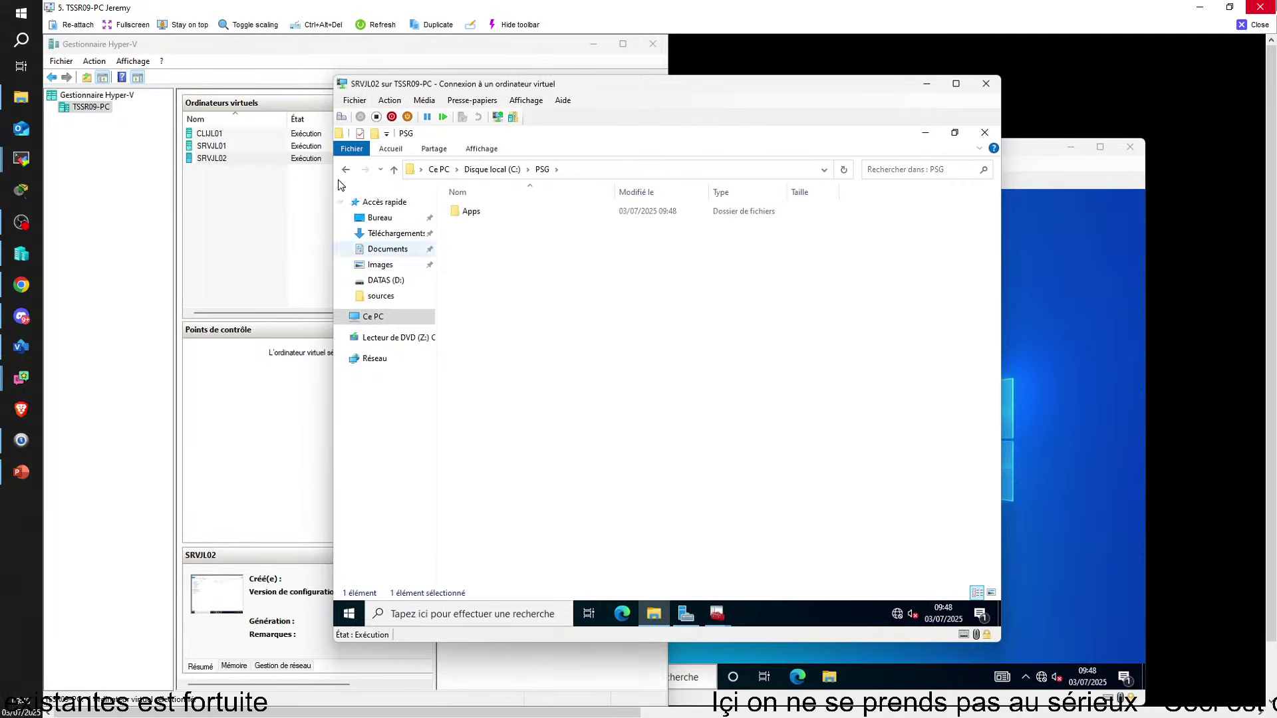
click(716, 614)
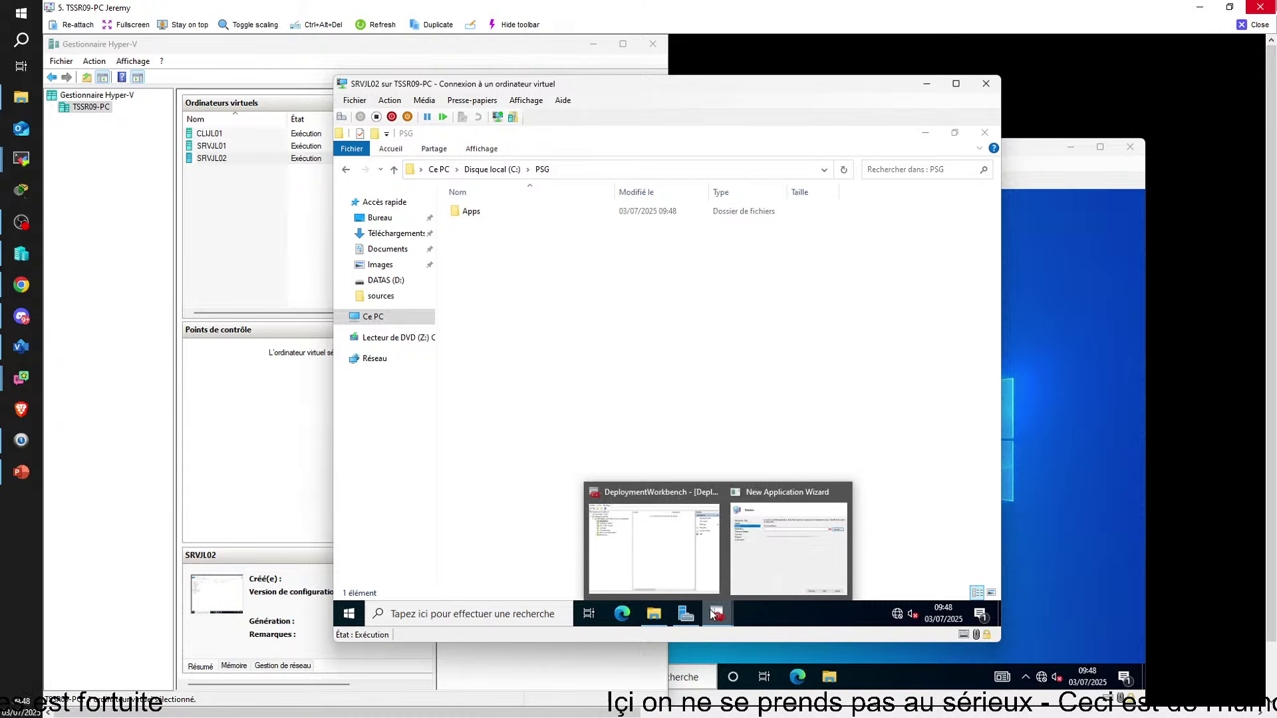
click(781, 552)
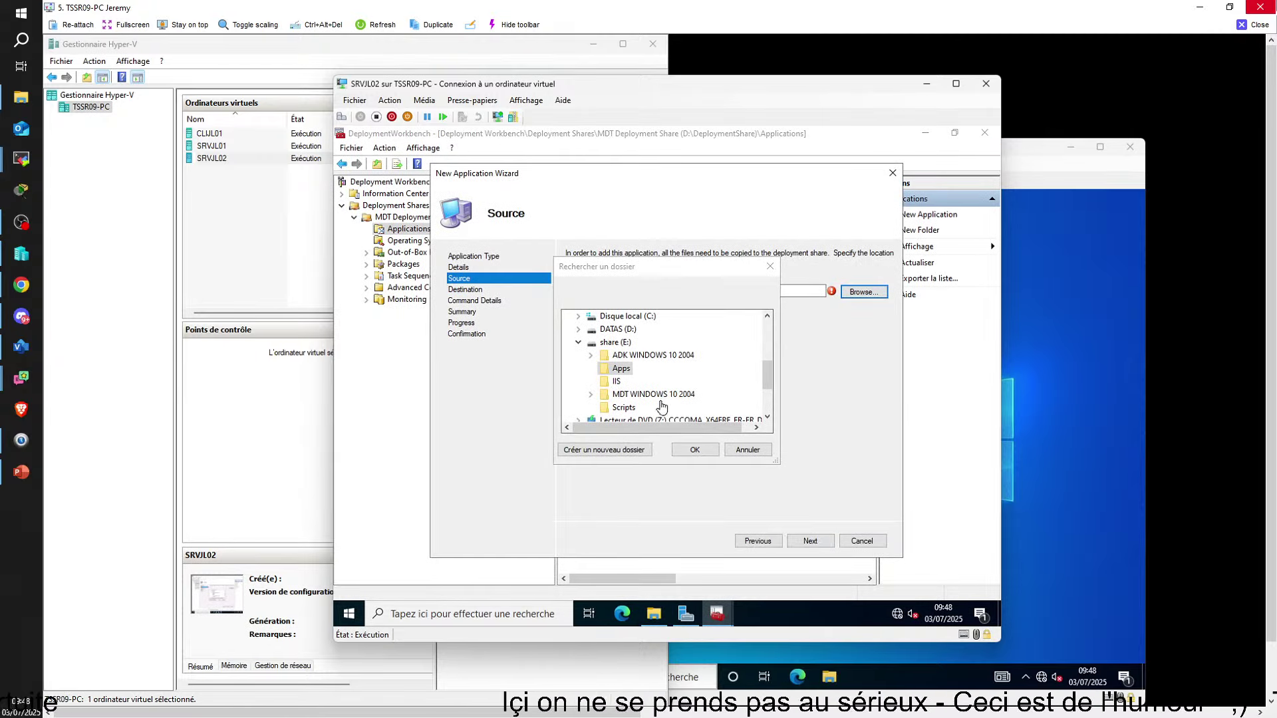
Browse Disque local (C:) > PSG > Apps and confirm C:\PSG\Apps as the source directory
click(748, 450)
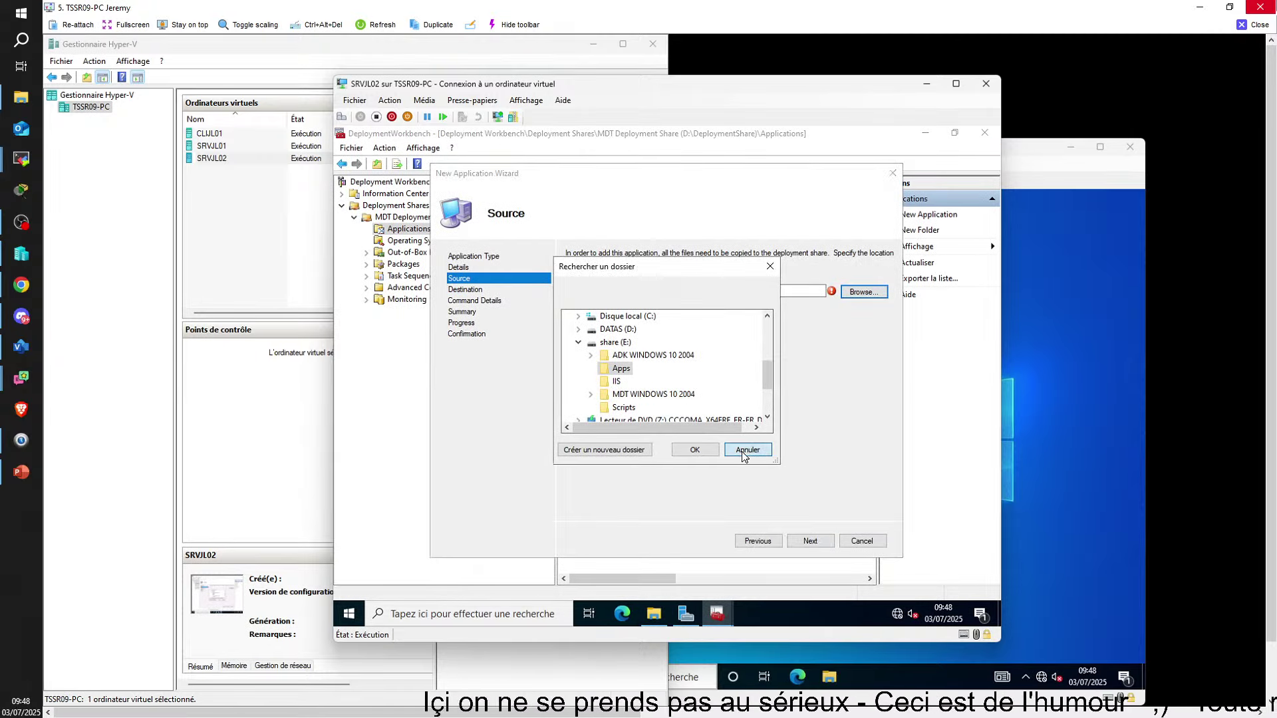
click(863, 293)
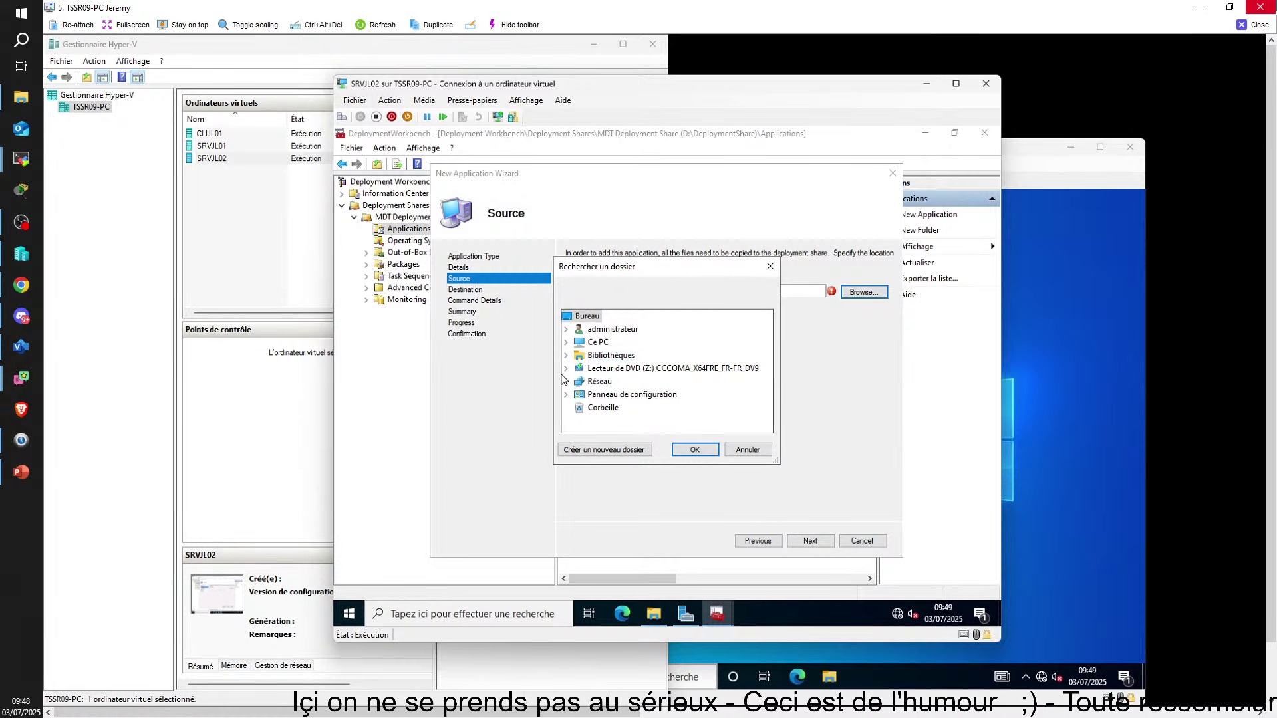
click(566, 342)
scroll(633, 400, down, 1)
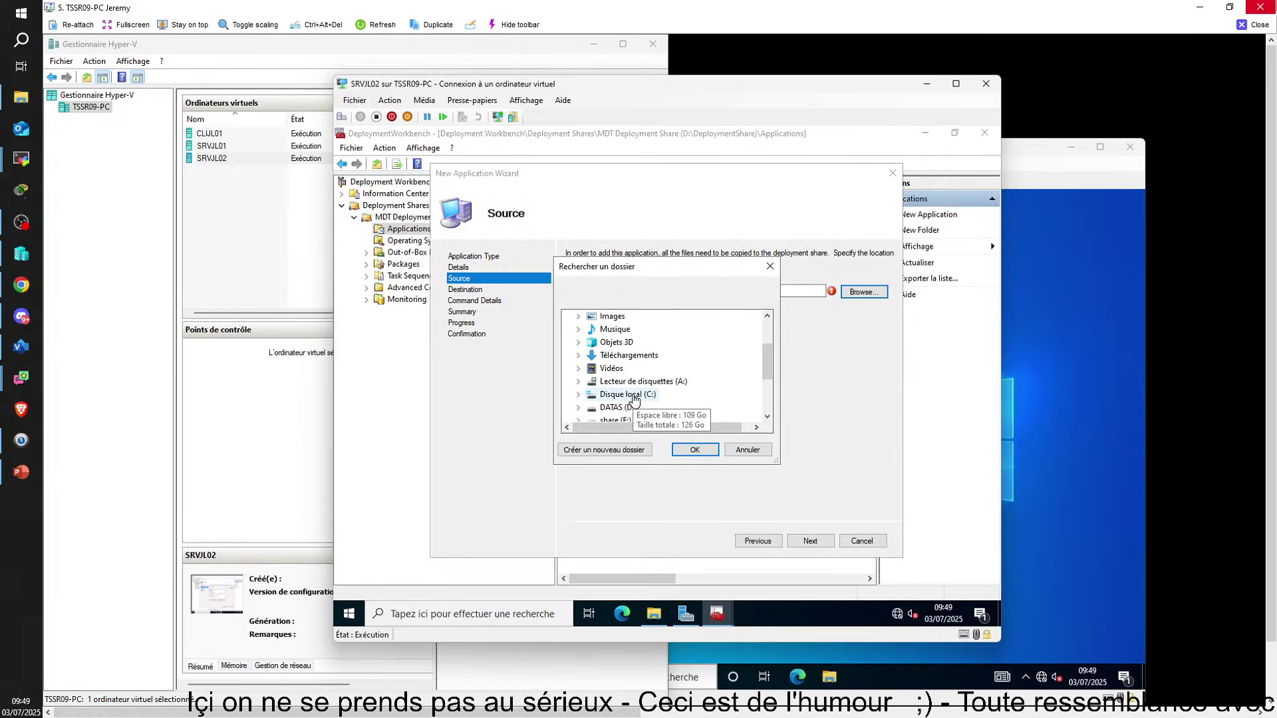
double_click(633, 395)
double_click(618, 381)
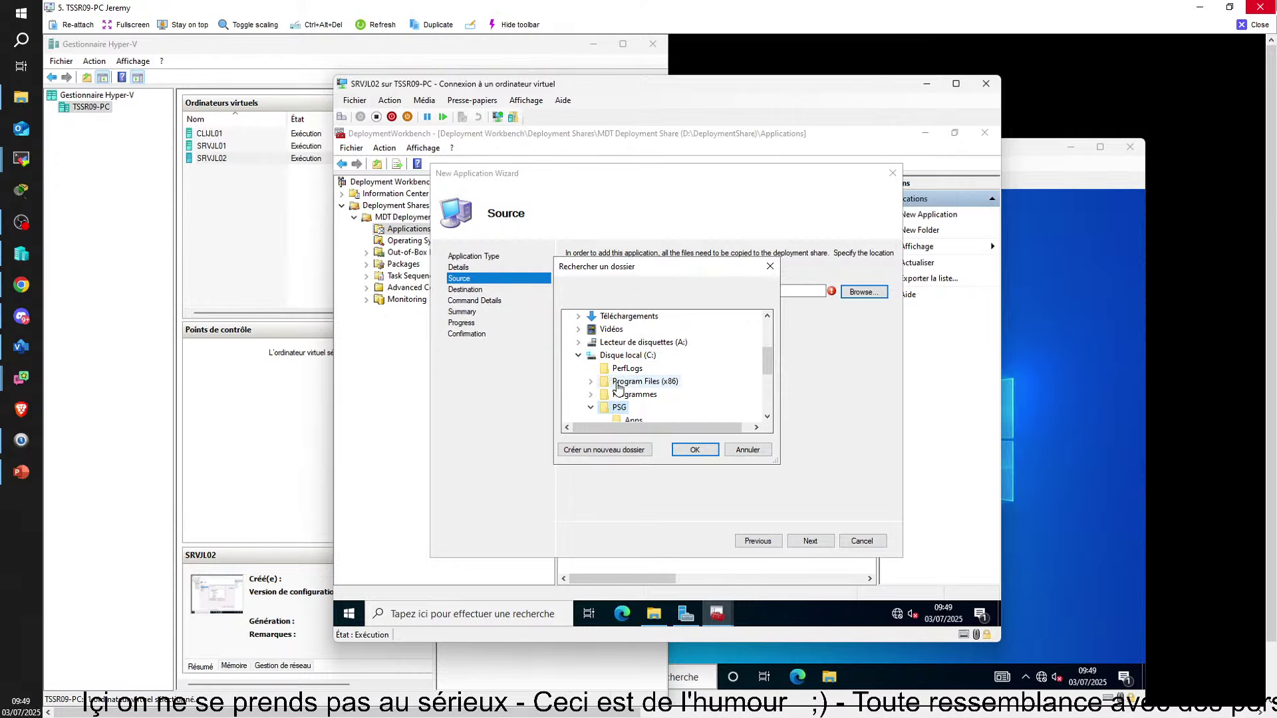
scroll(632, 399, down, 1)
click(633, 382)
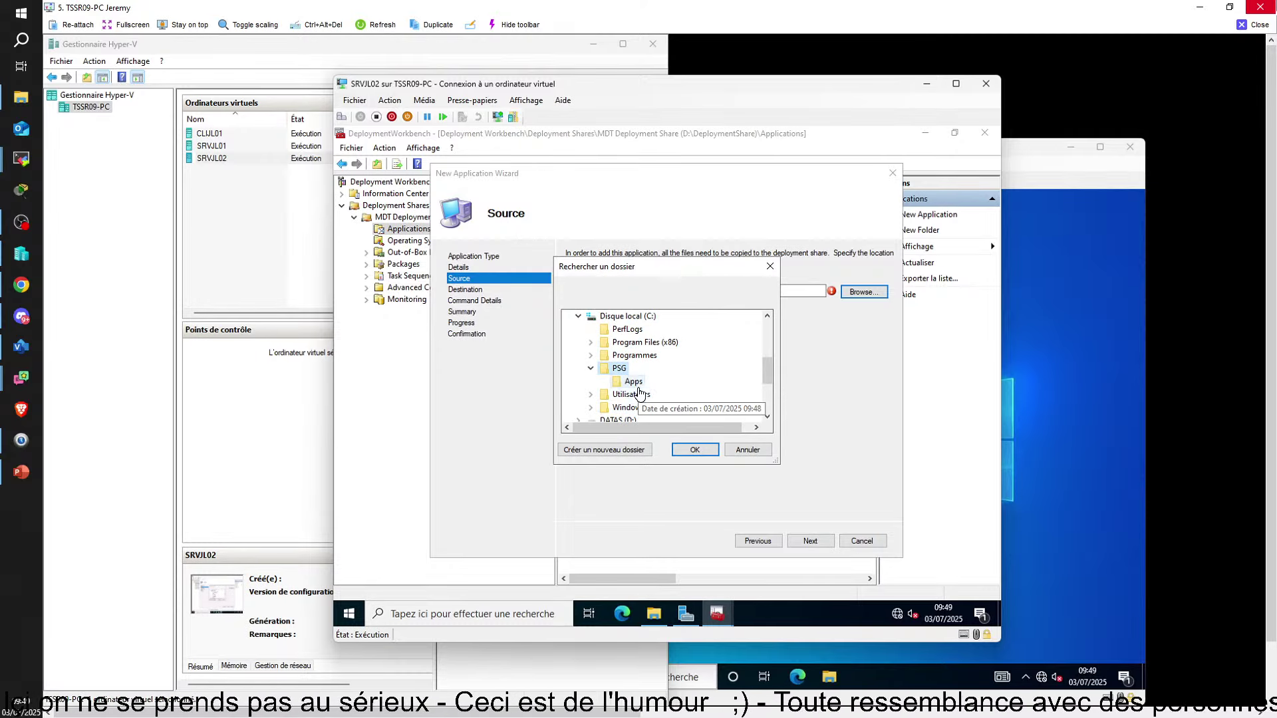
click(676, 452)
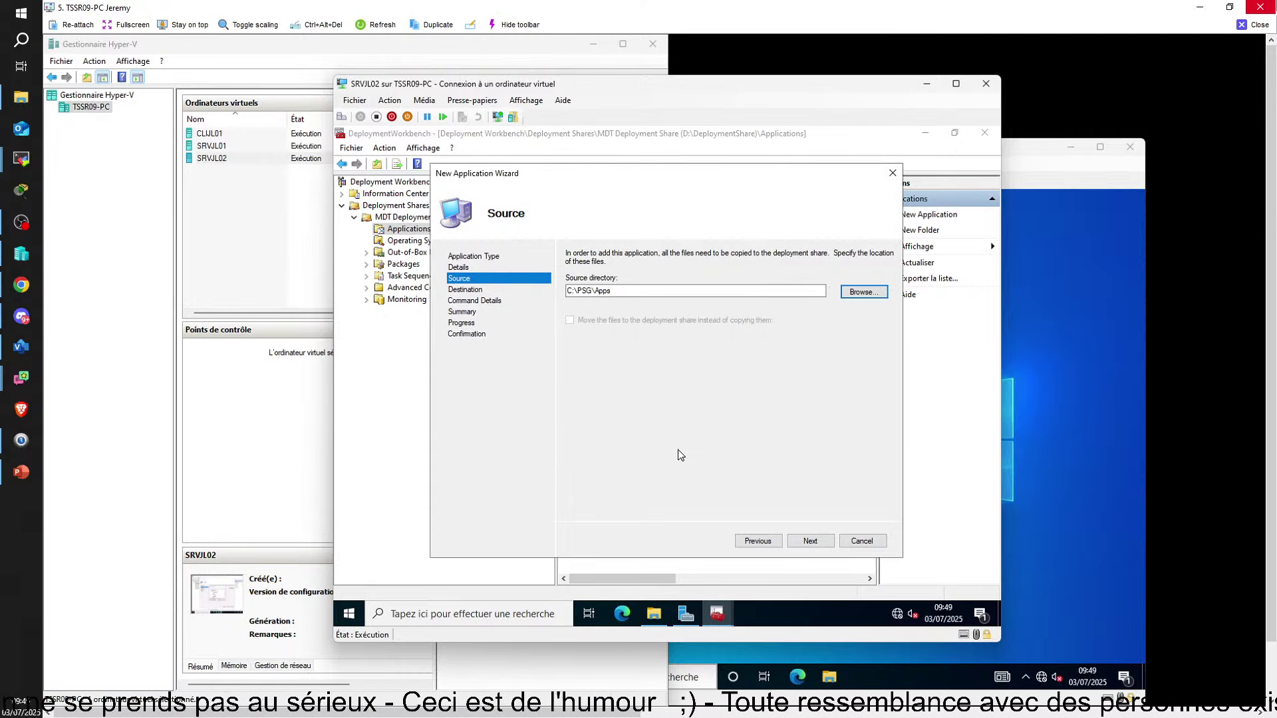
click(862, 293)
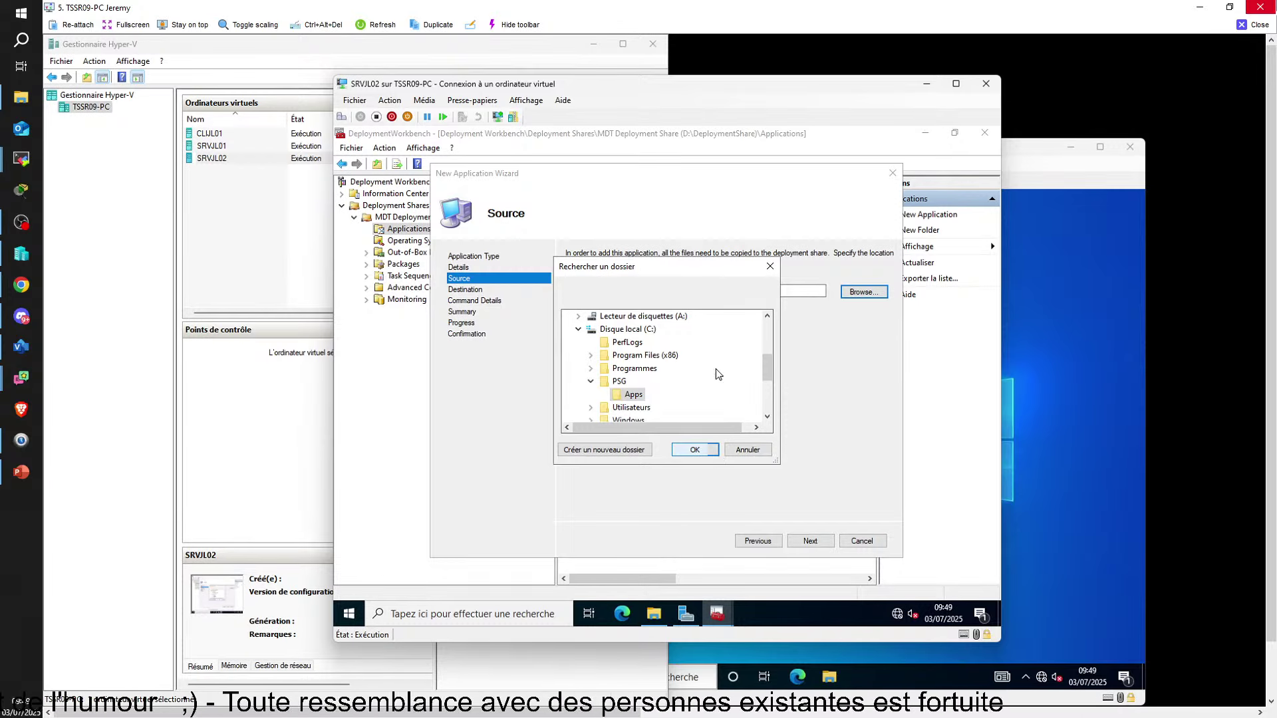
click(769, 267)
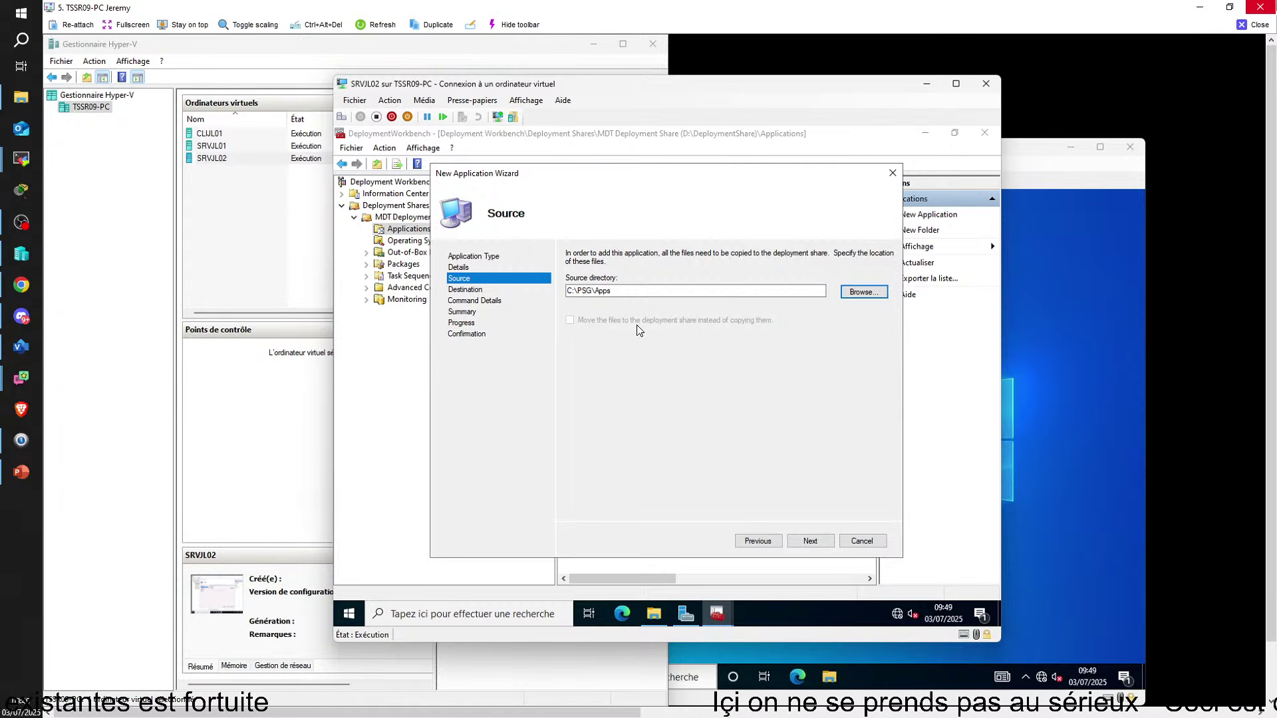
Open the C:\PSG\Apps folder in File Explorer, then close that window
click(654, 613)
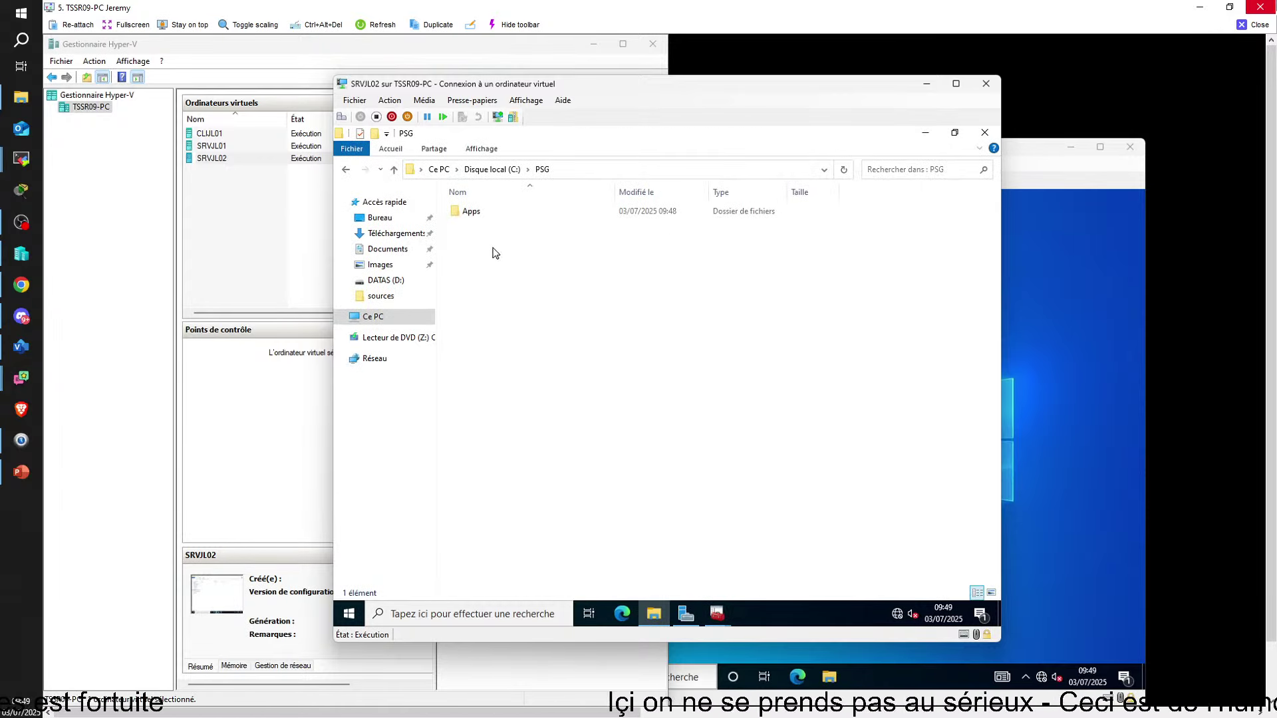
double_click(472, 210)
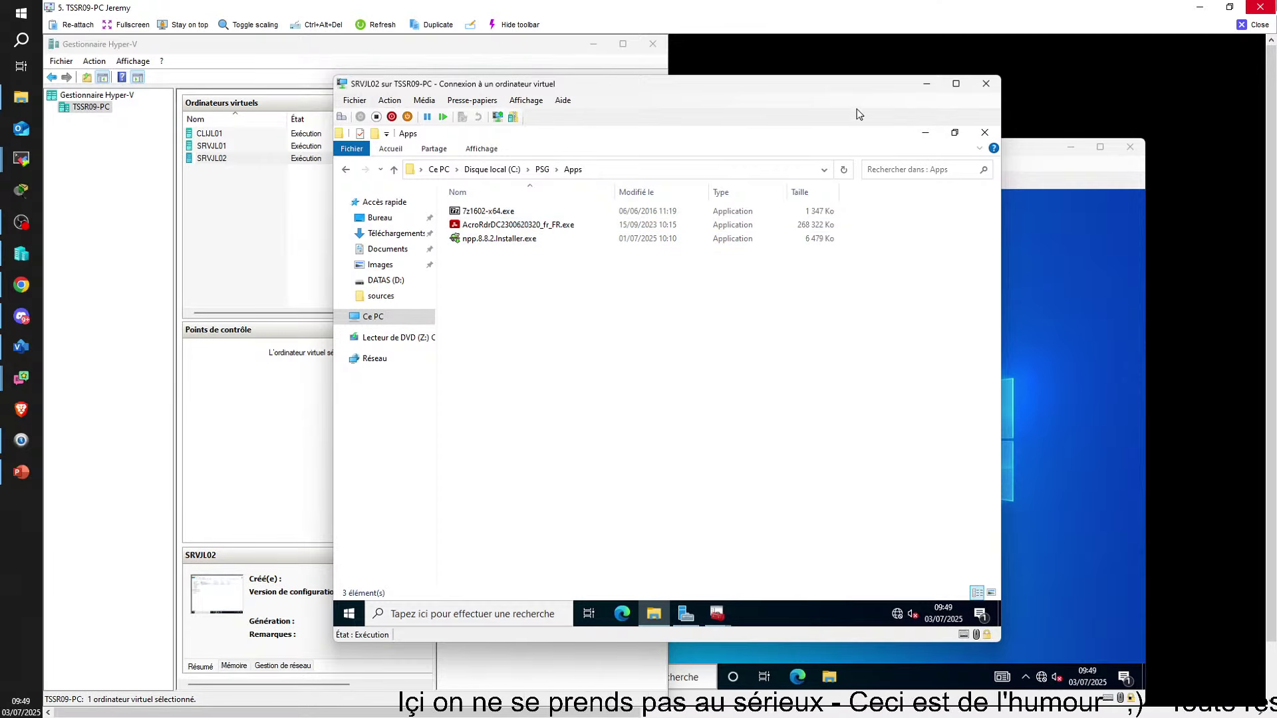
click(983, 134)
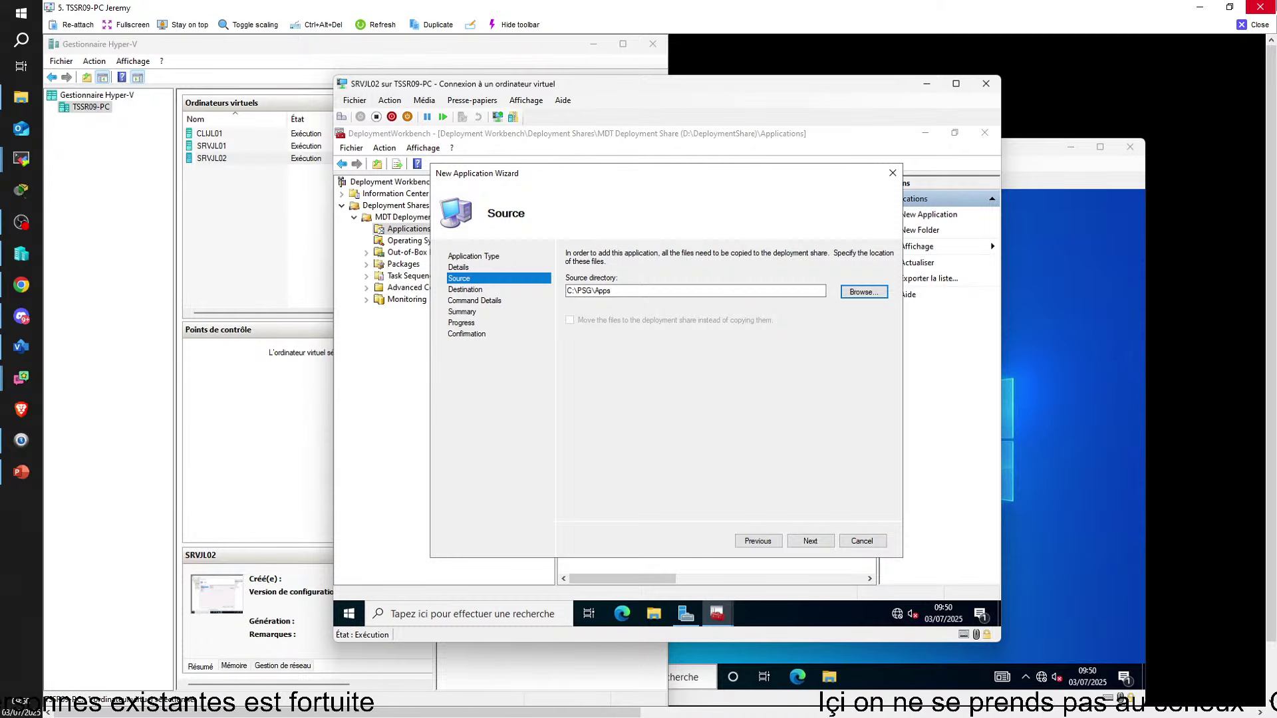
Advance to Destination with 7Zip as the directory name, rechecking the Source page once
click(808, 540)
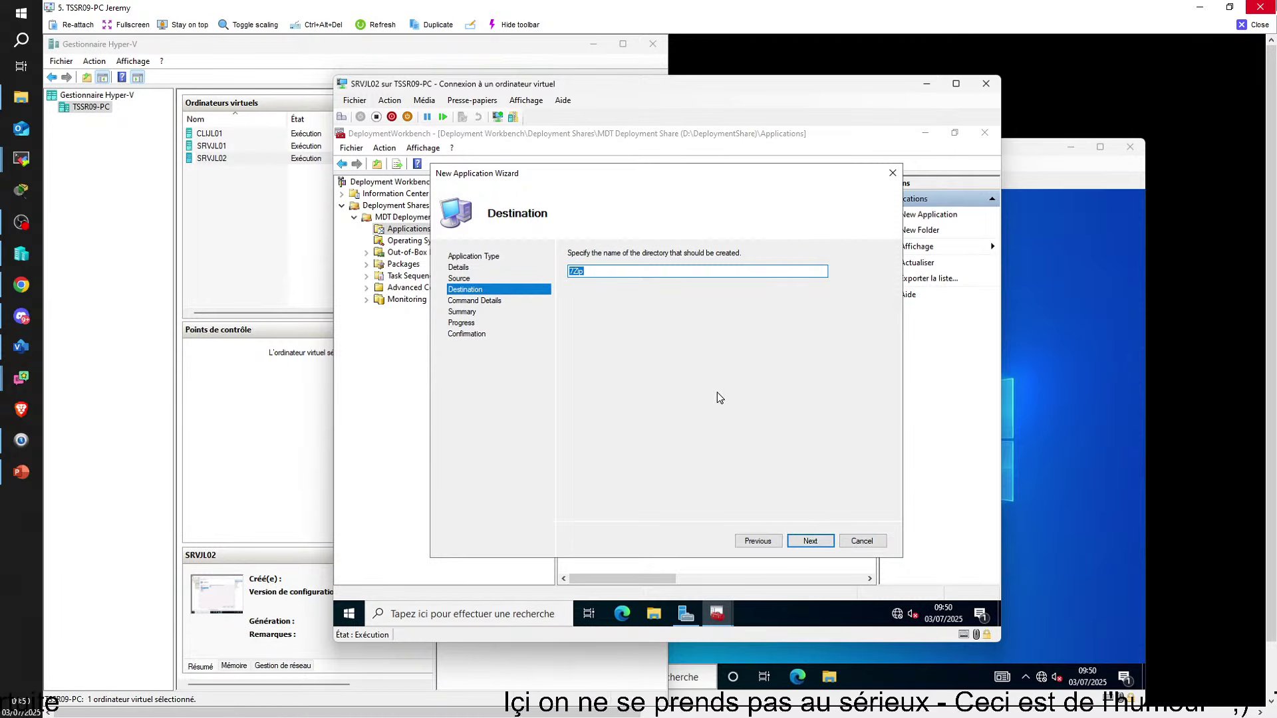
click(757, 541)
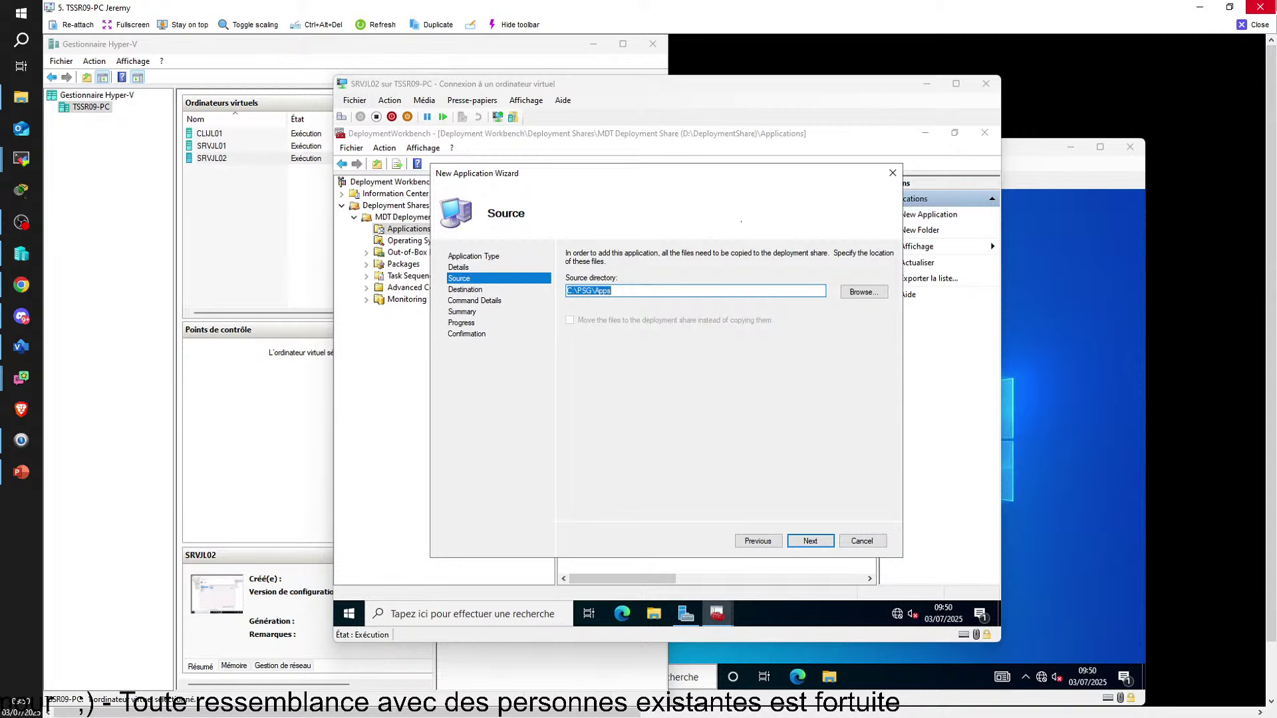
click(795, 540)
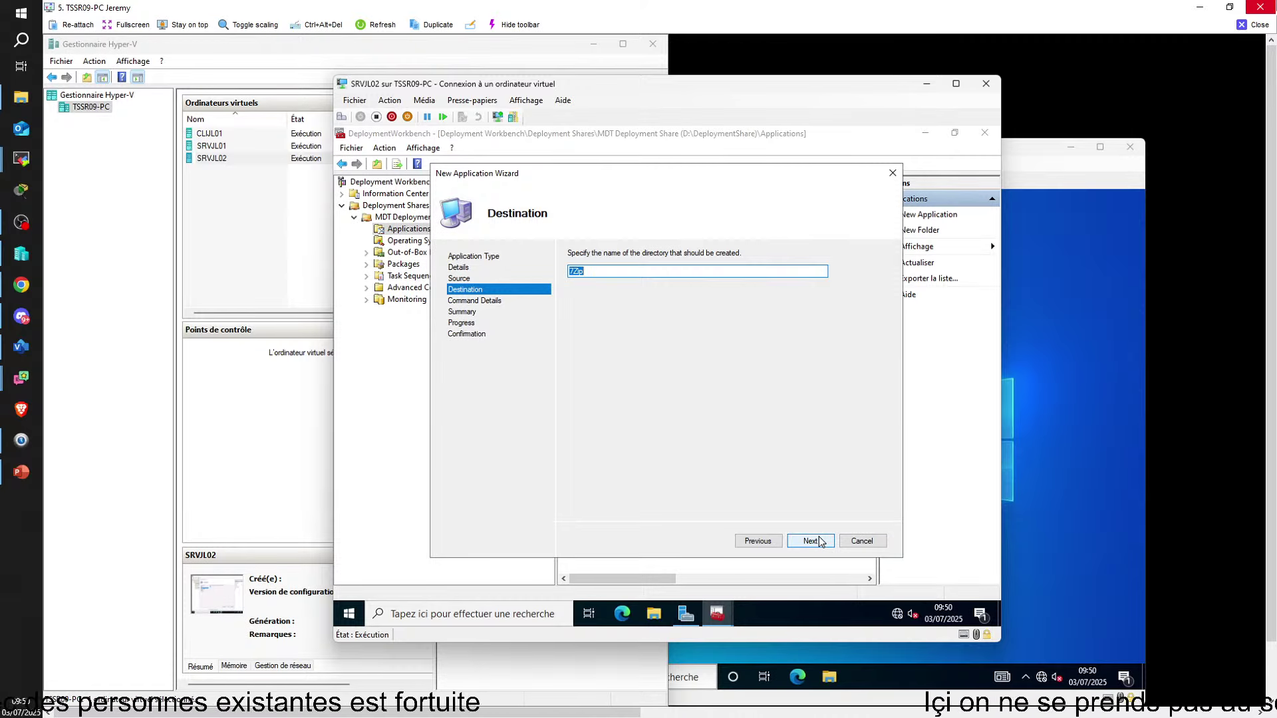
Continue the 7Zip wizard to the Command Details step
click(817, 540)
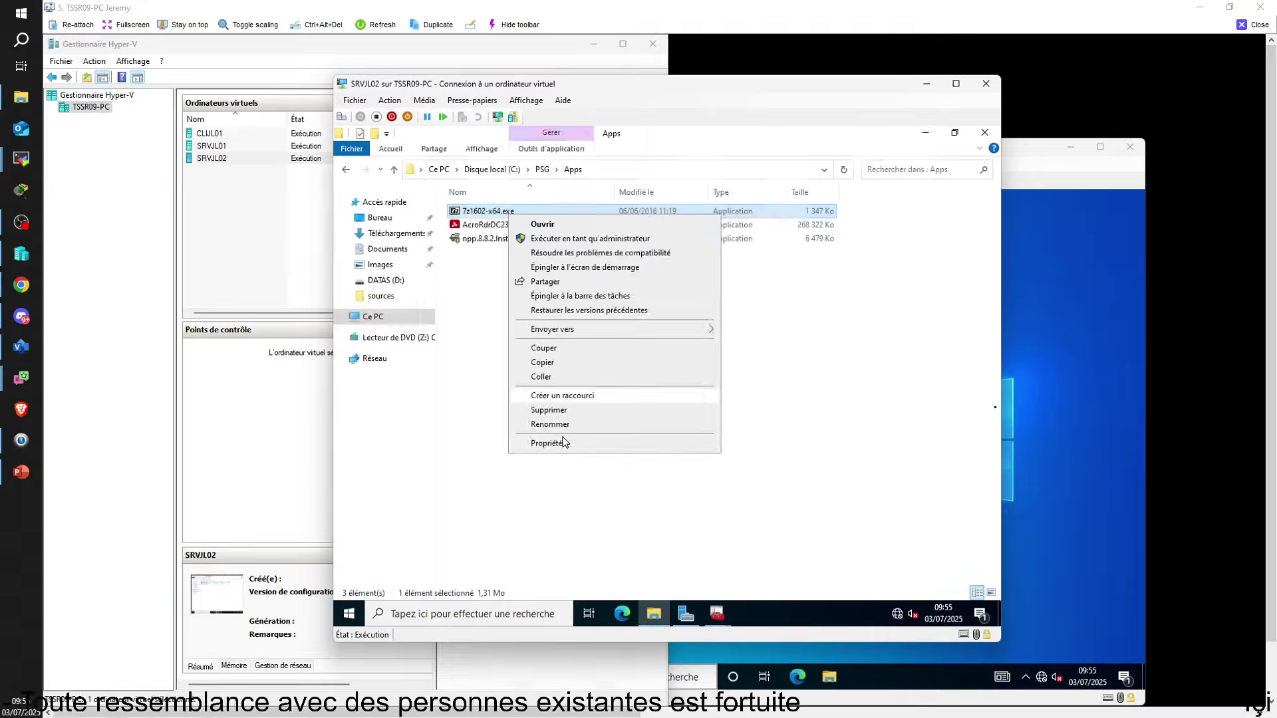
Check 7z1602-x64.exe properties, then on maximized SRVKL02 open D:\Nouveau dossier and Deployment Workbench
click(562, 446)
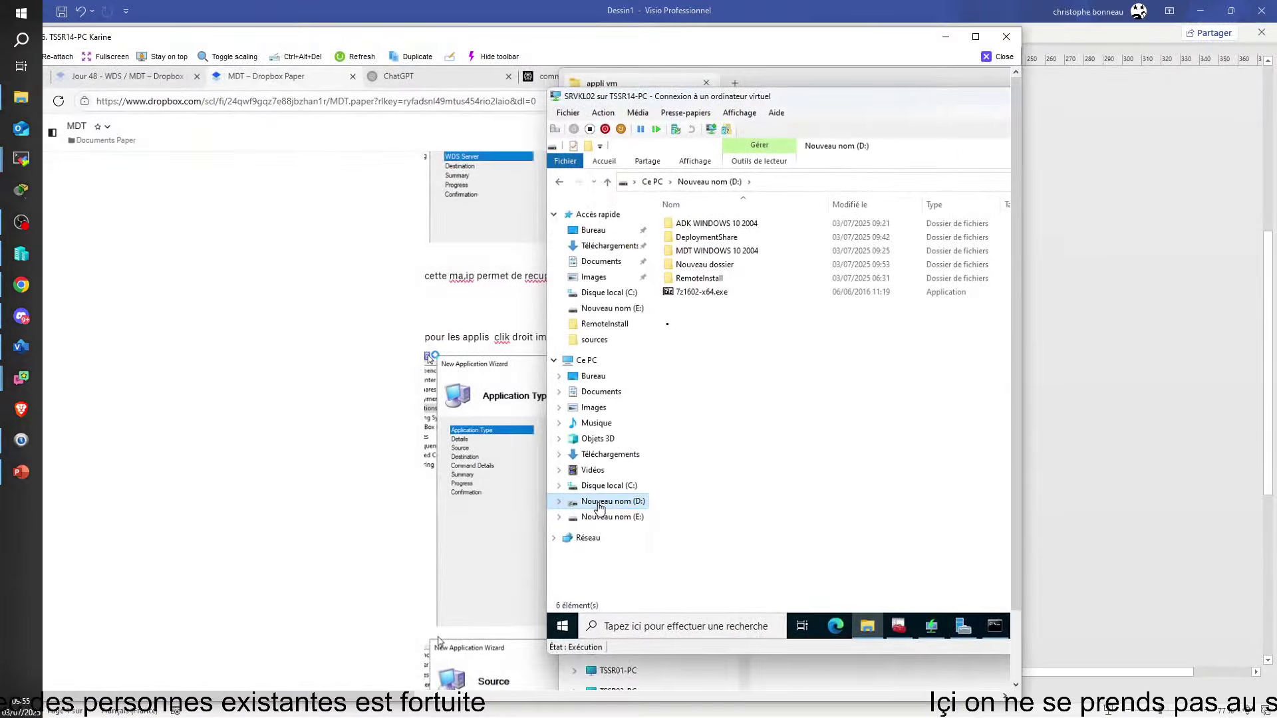
click(976, 37)
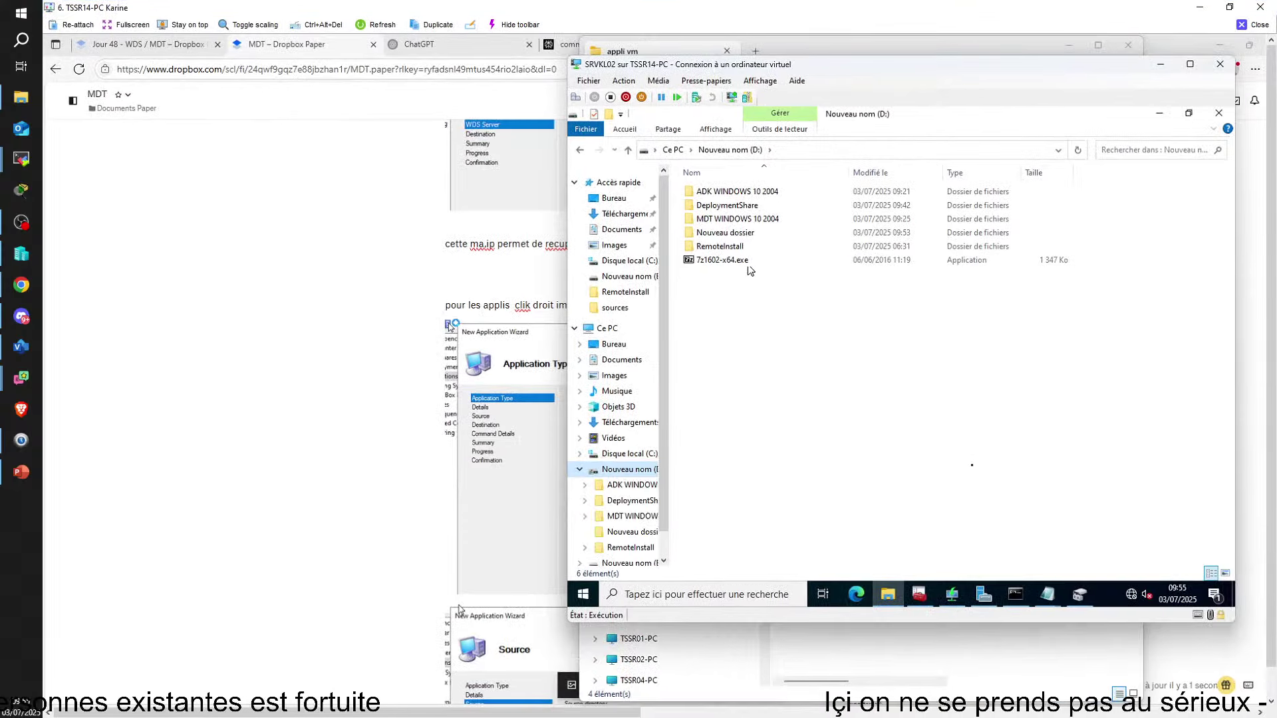
double_click(728, 233)
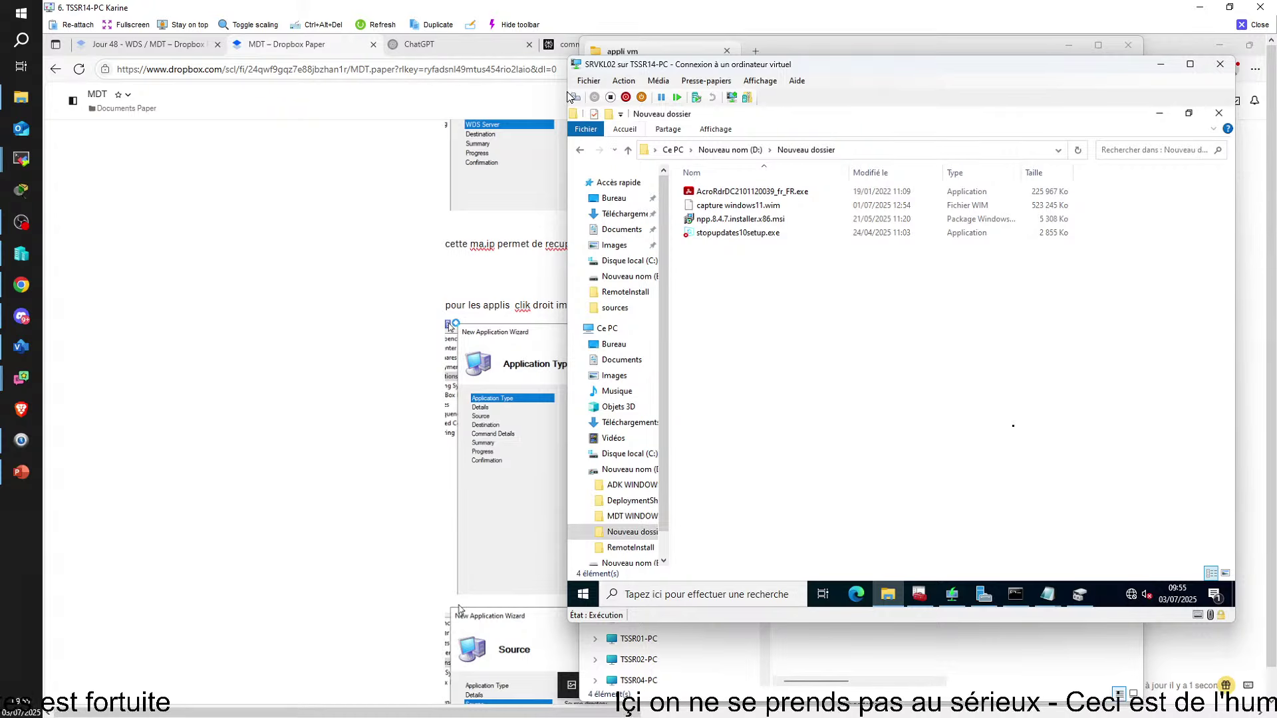
click(919, 594)
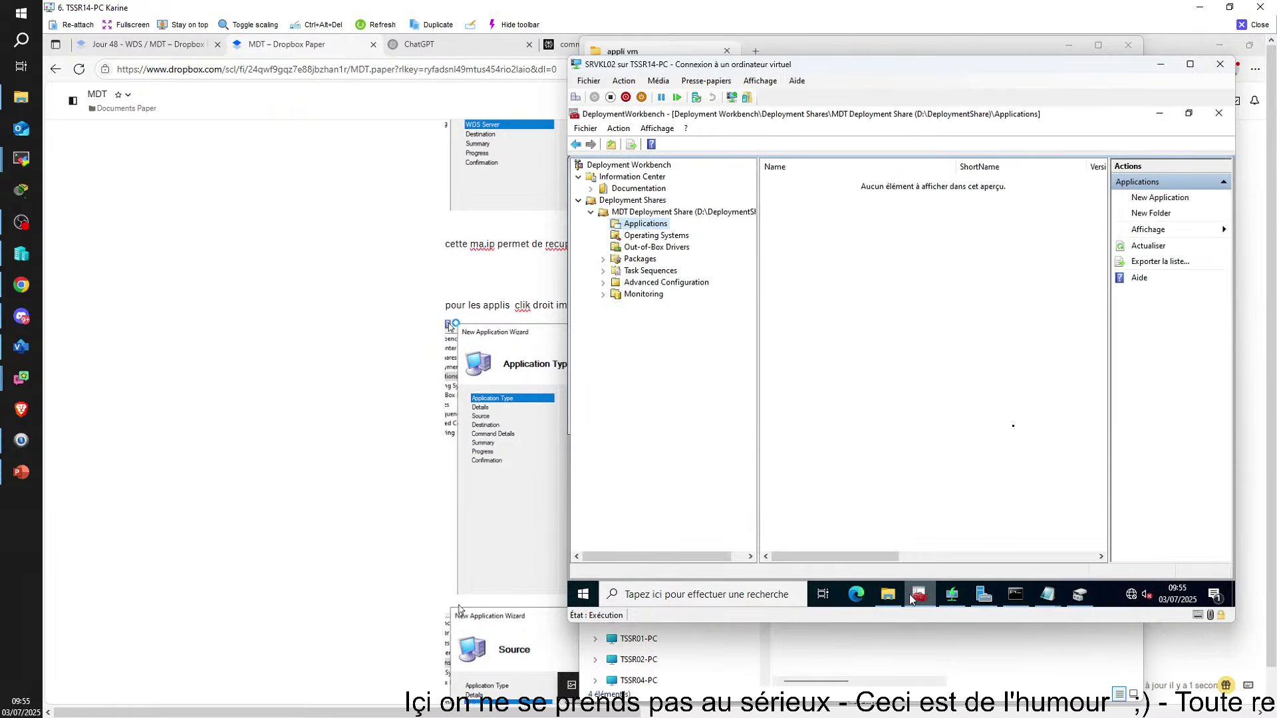
right_click(636, 230)
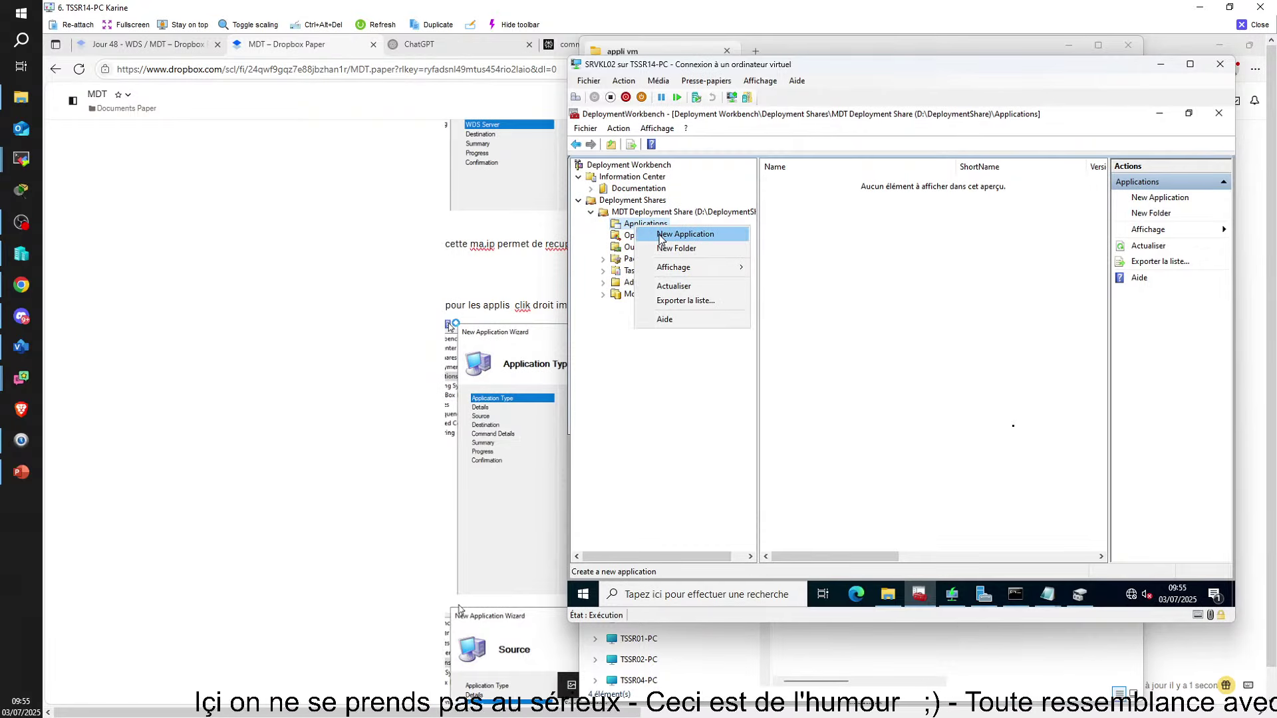
click(685, 234)
click(1044, 521)
text(7zip)
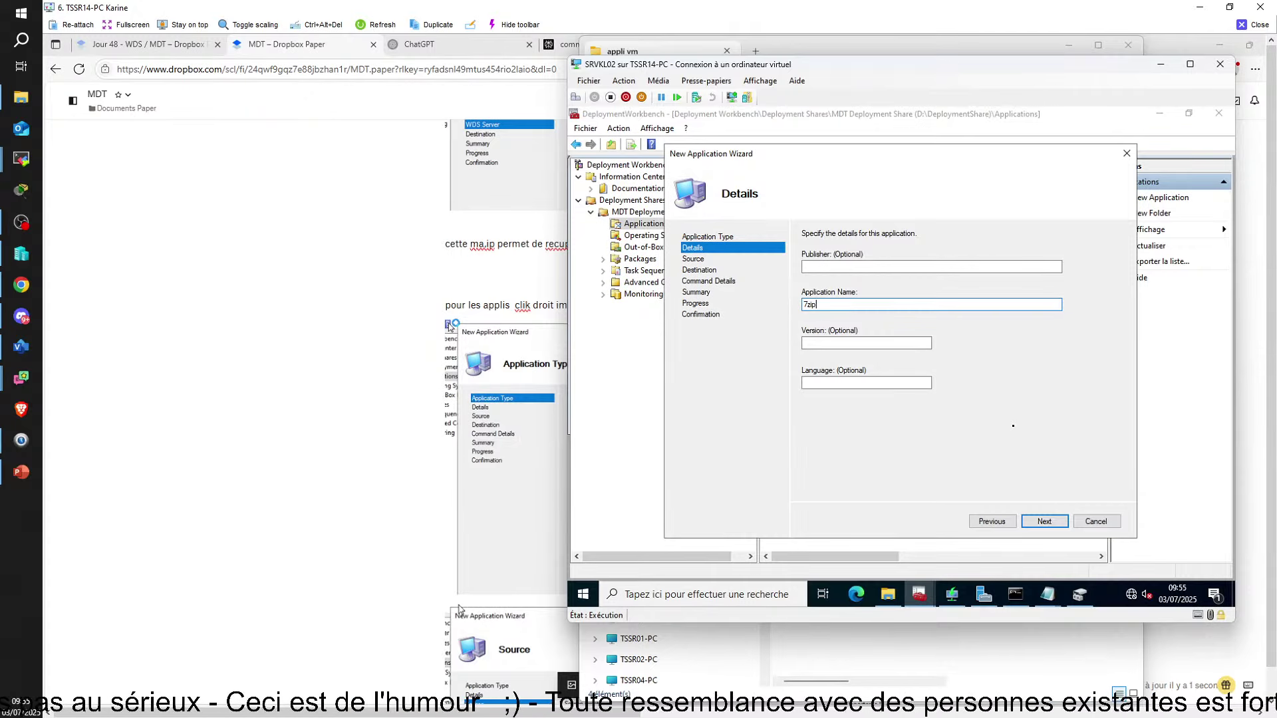
click(1026, 522)
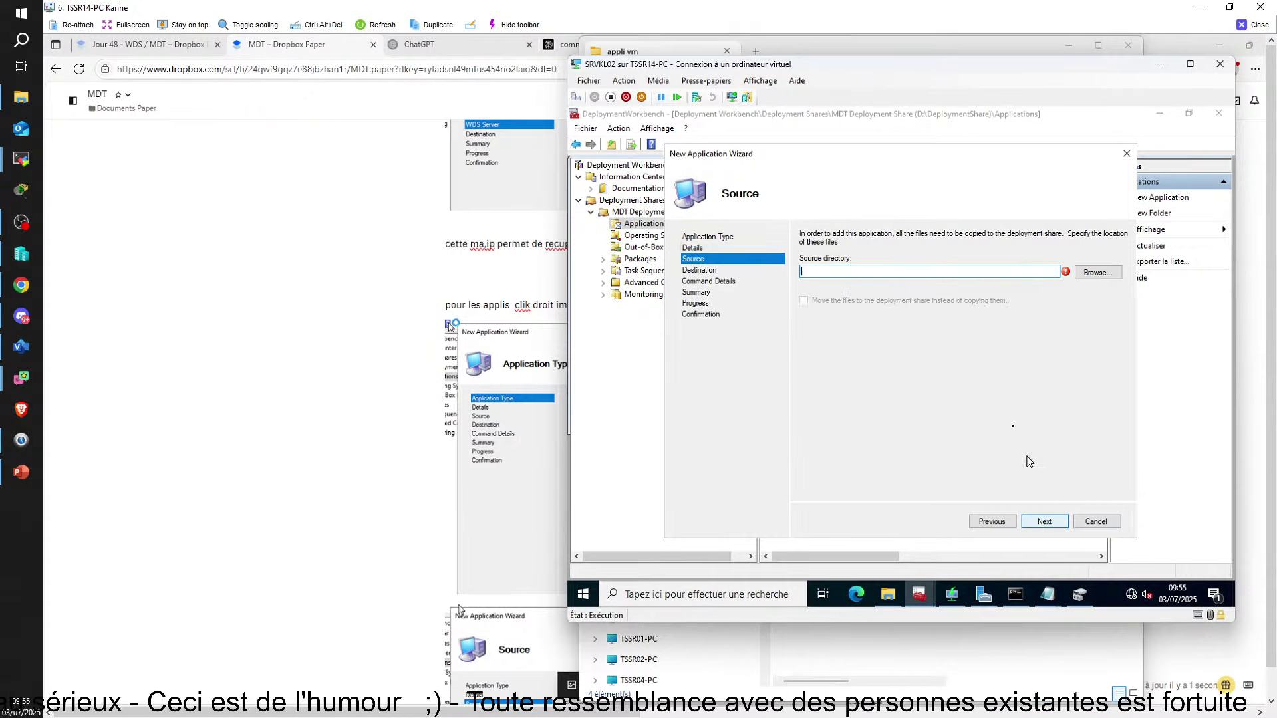
click(1099, 273)
click(832, 322)
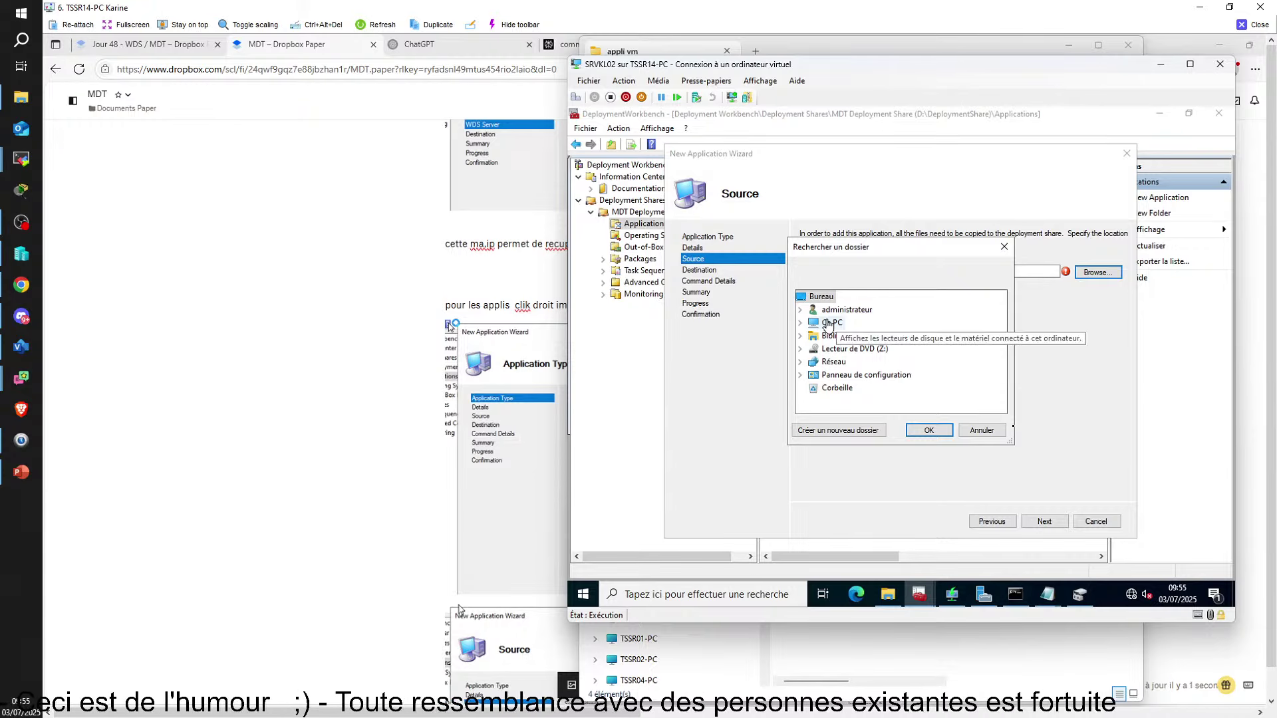
scroll(867, 385, down, 1)
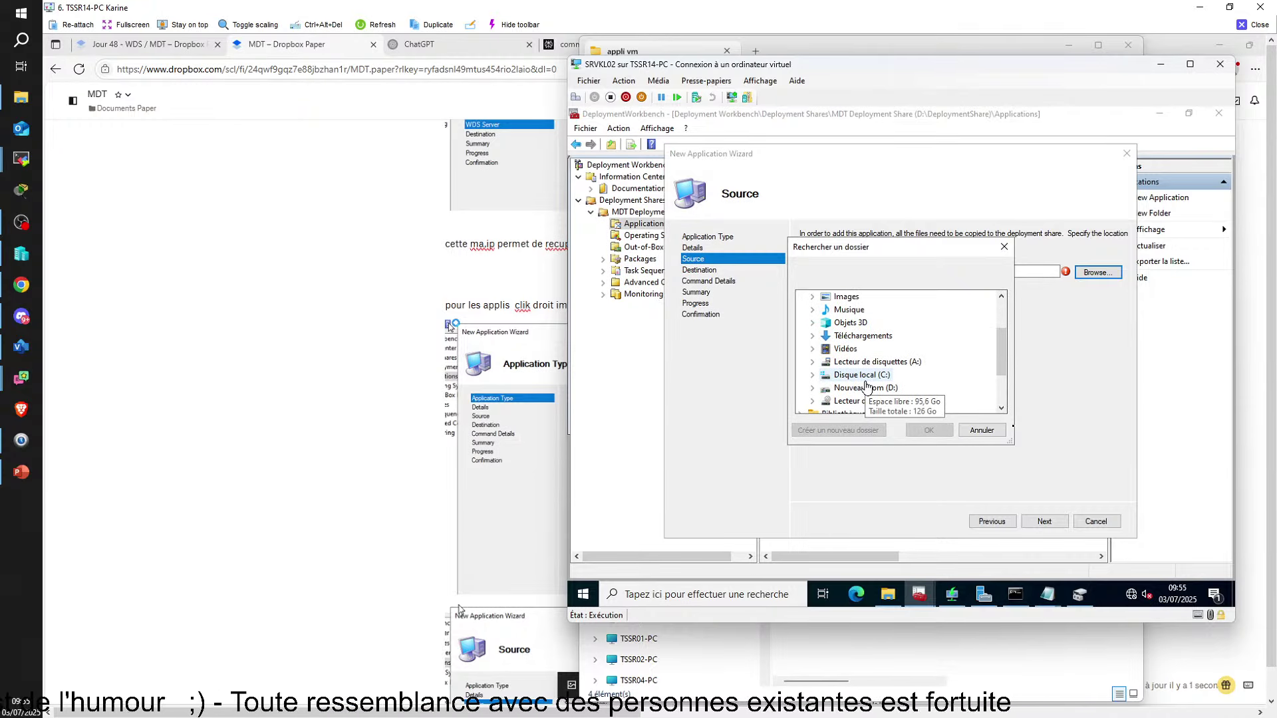
double_click(867, 388)
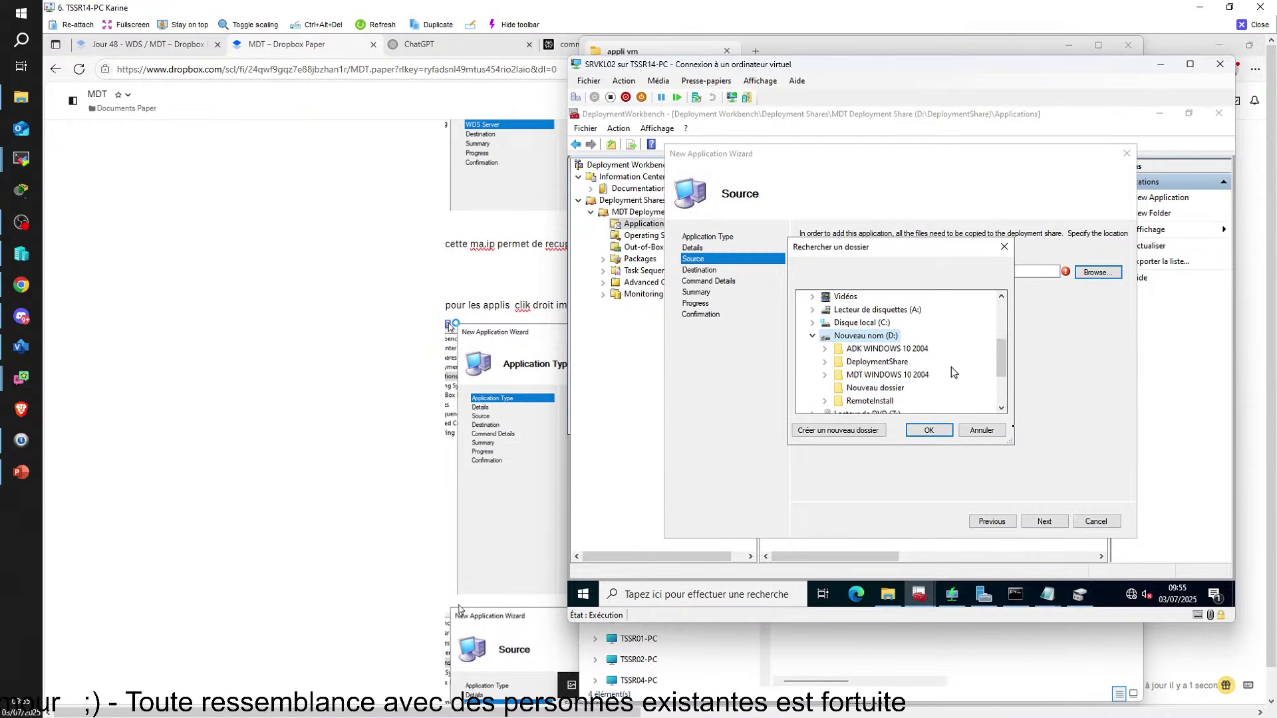
scroll(948, 370, down, 1)
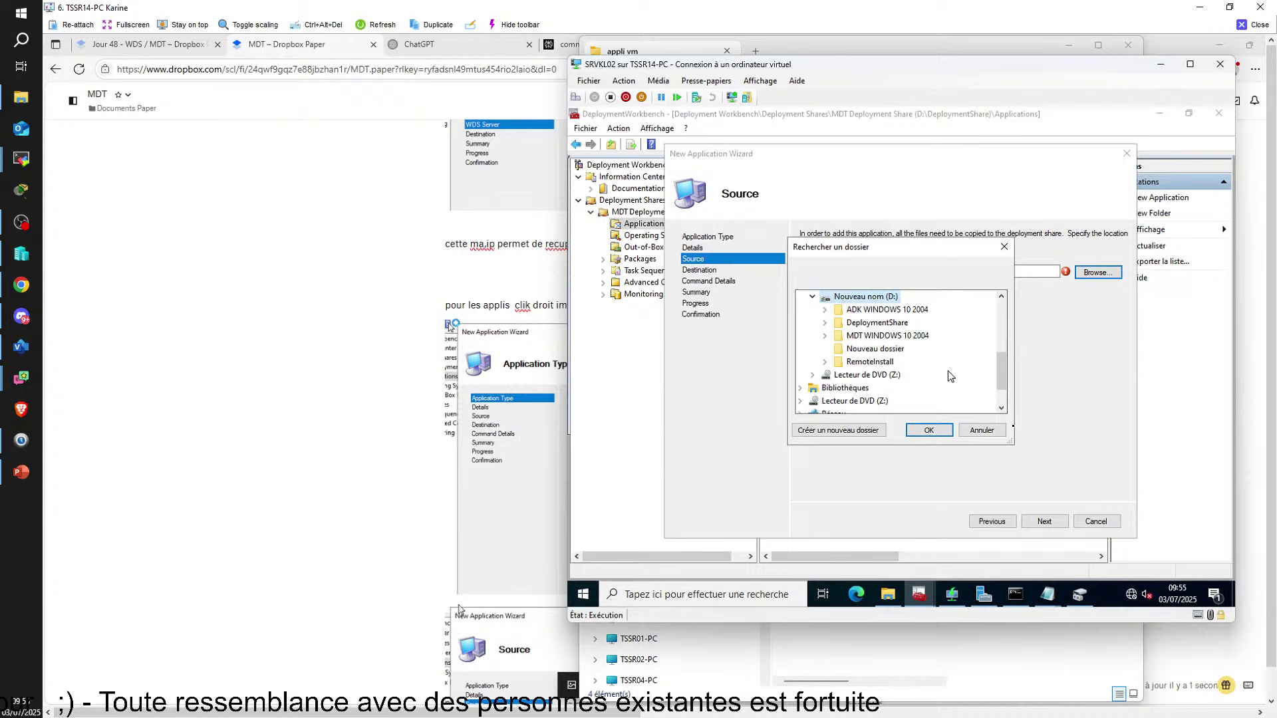
click(866, 351)
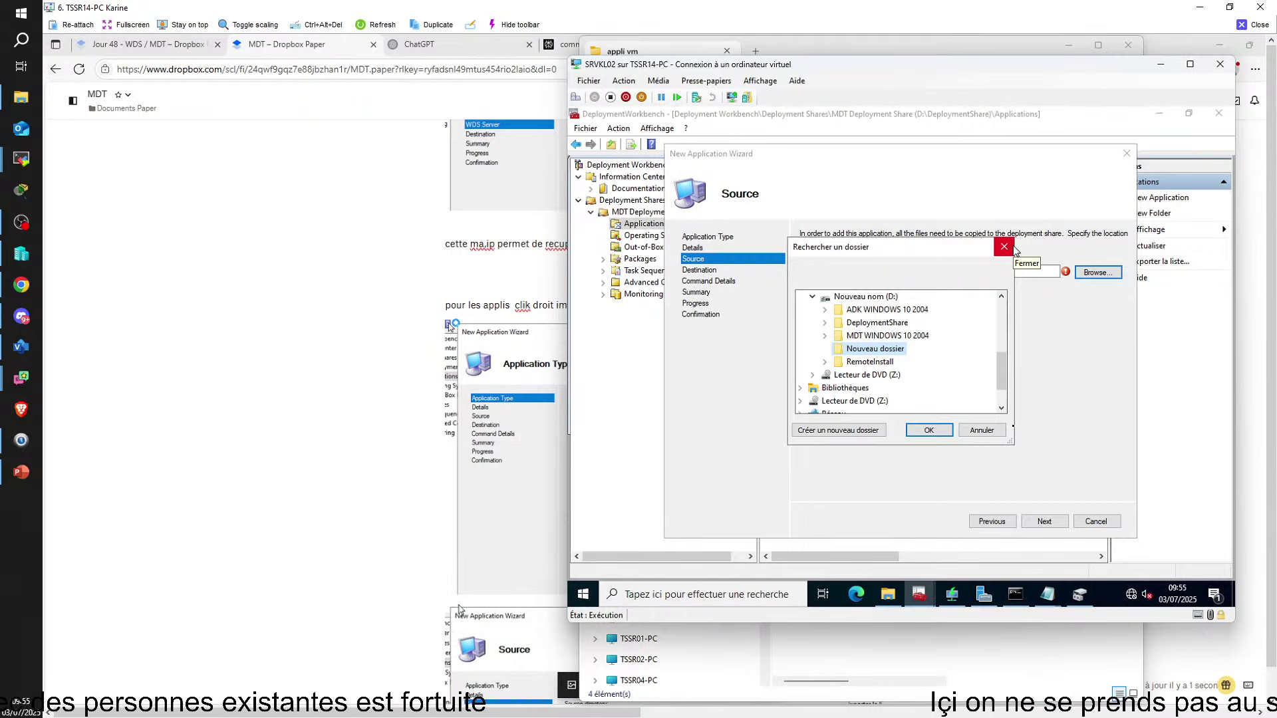
click(982, 430)
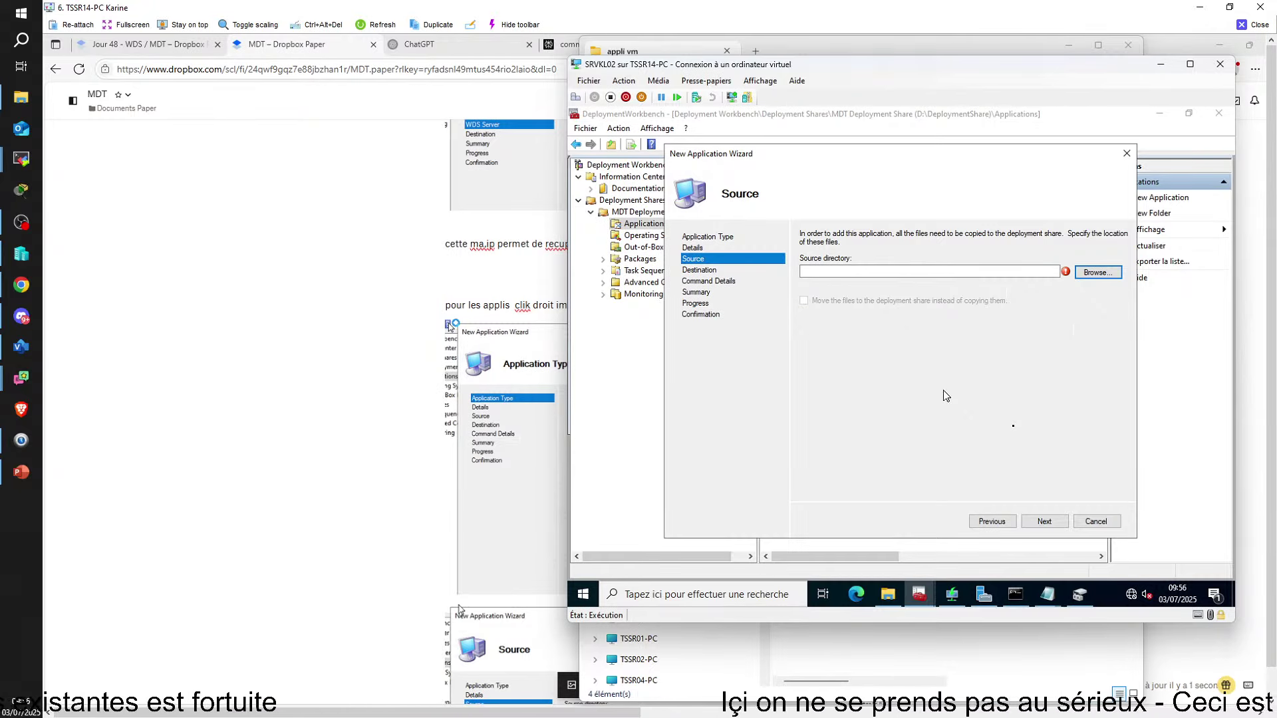
click(1101, 275)
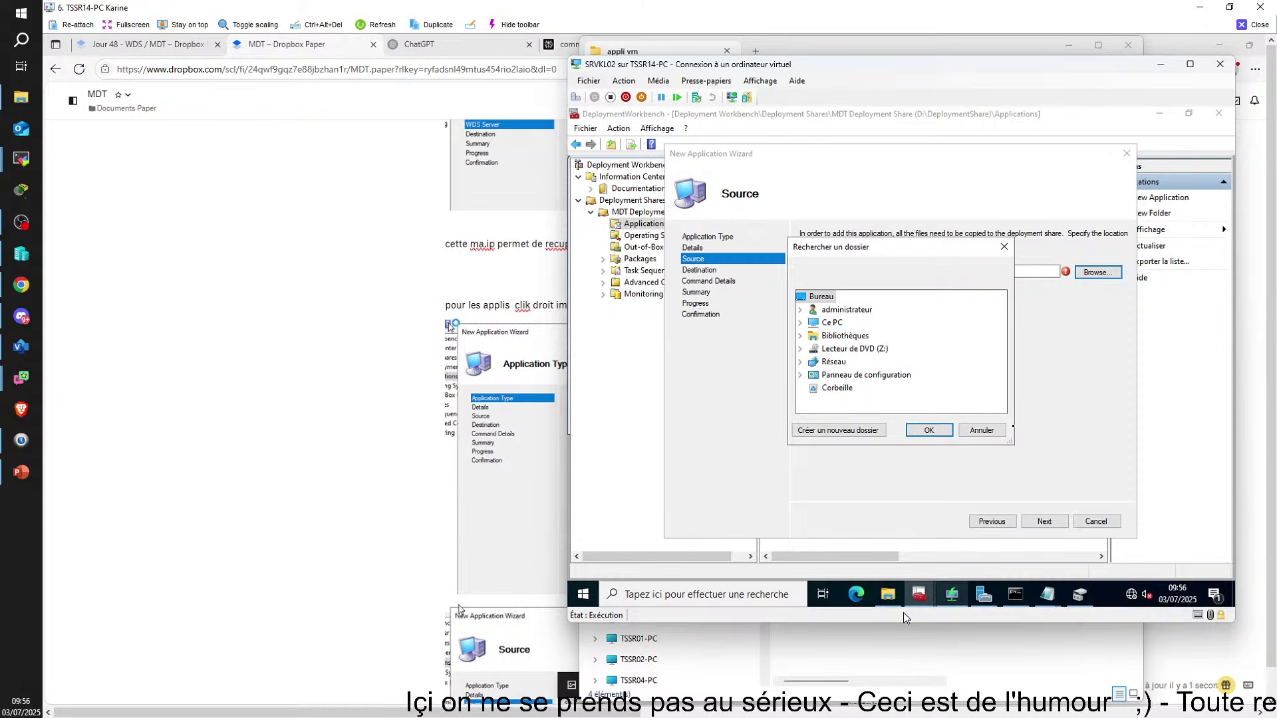
Move 7z1602-x64.exe from the root of D: into Nouveau dossier, then return to the folder browser
click(886, 596)
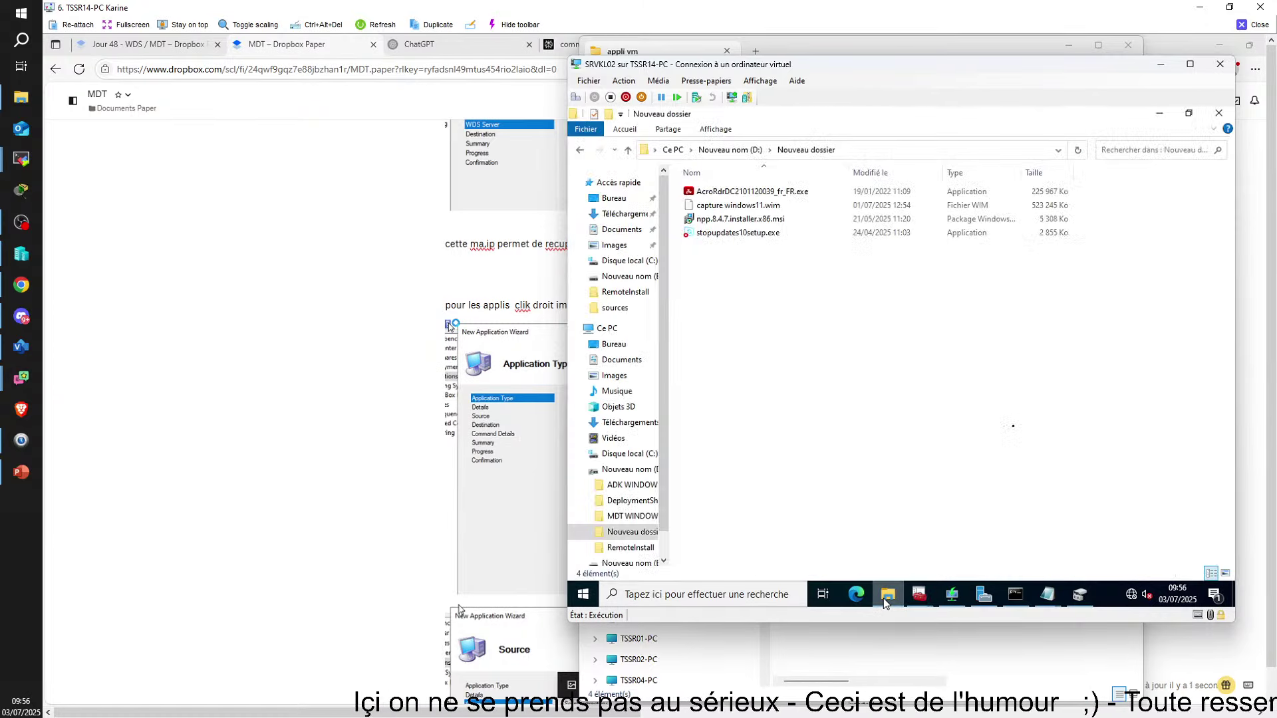
click(579, 153)
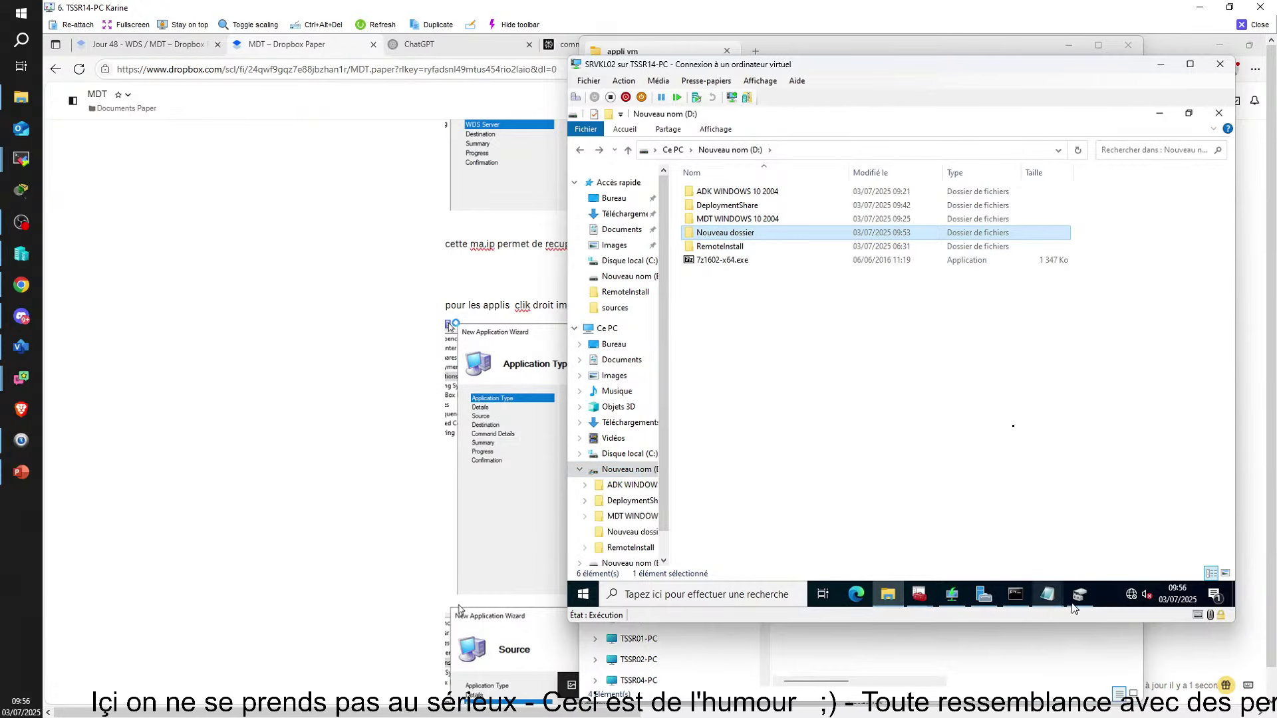
click(918, 594)
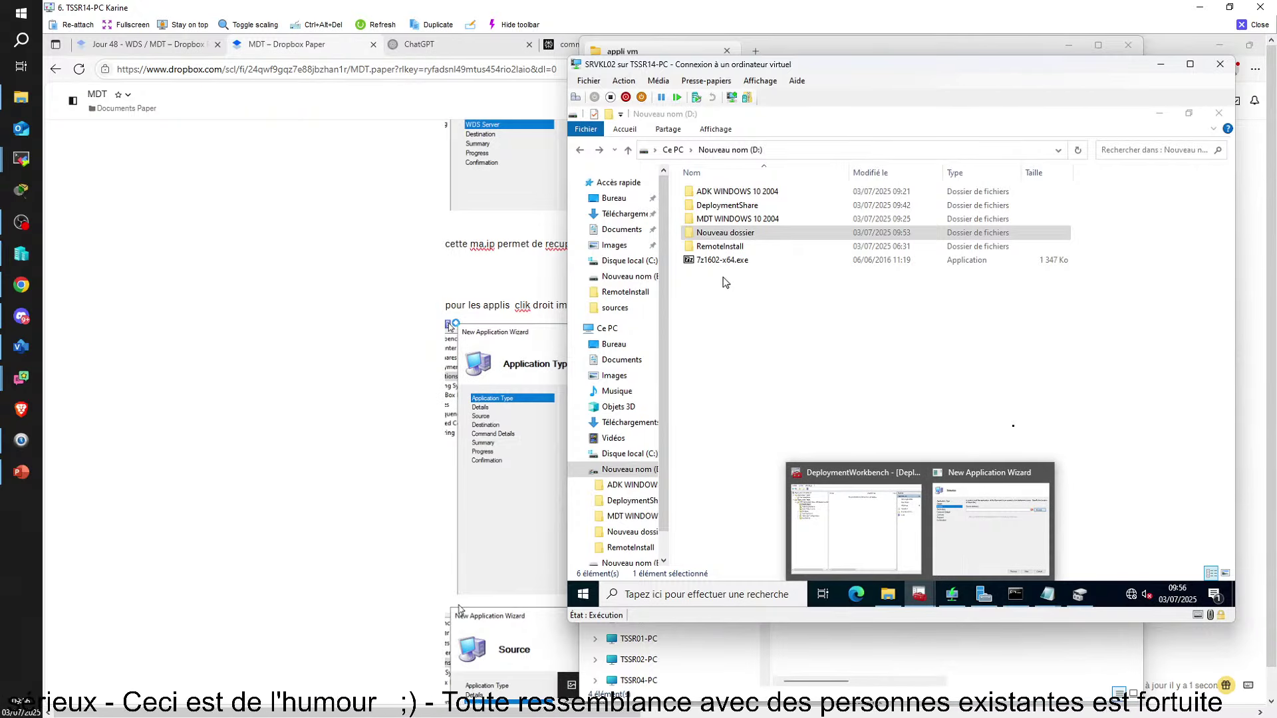
right_click(701, 263)
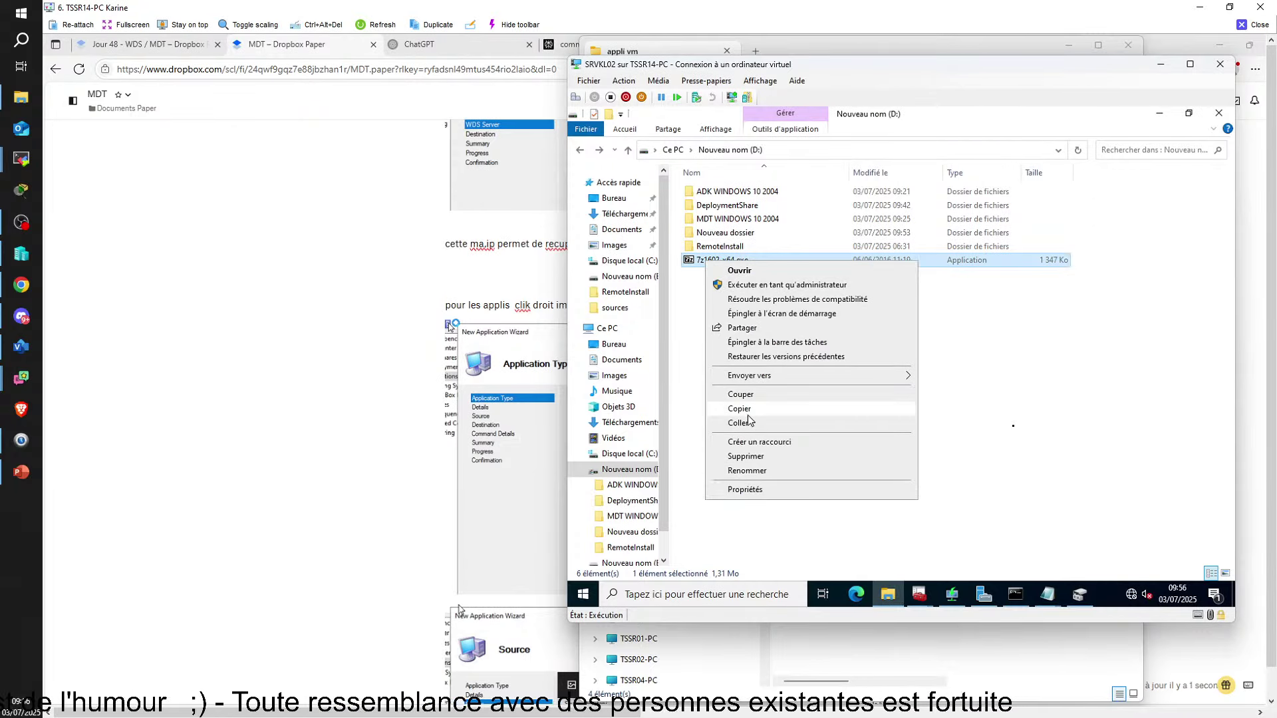
click(690, 309)
drag(704, 260, 705, 236)
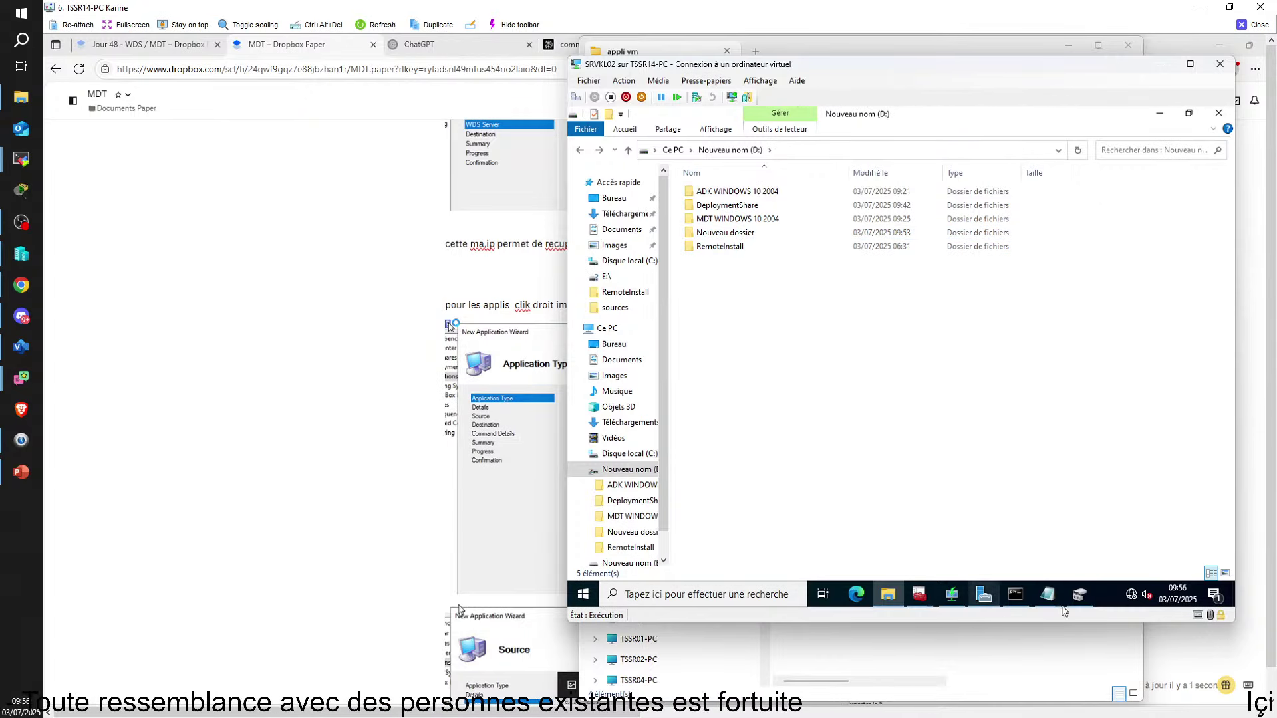
mouse_move(921, 597)
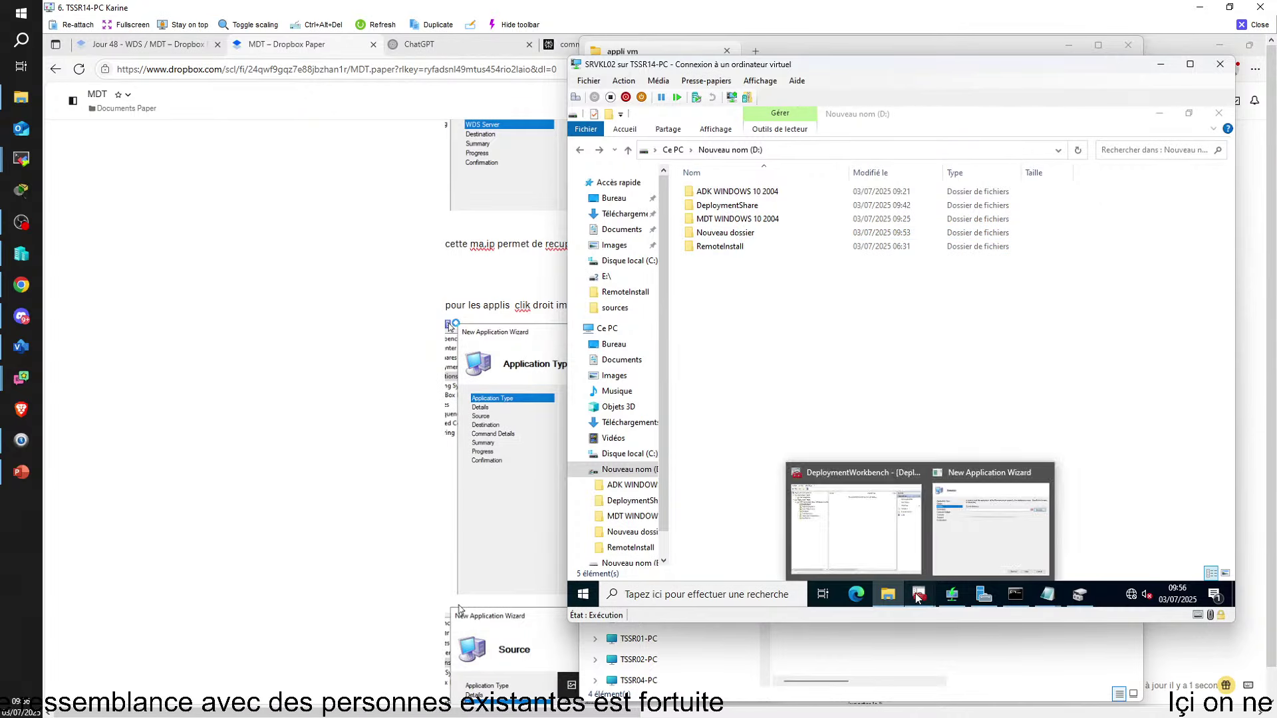
click(1016, 536)
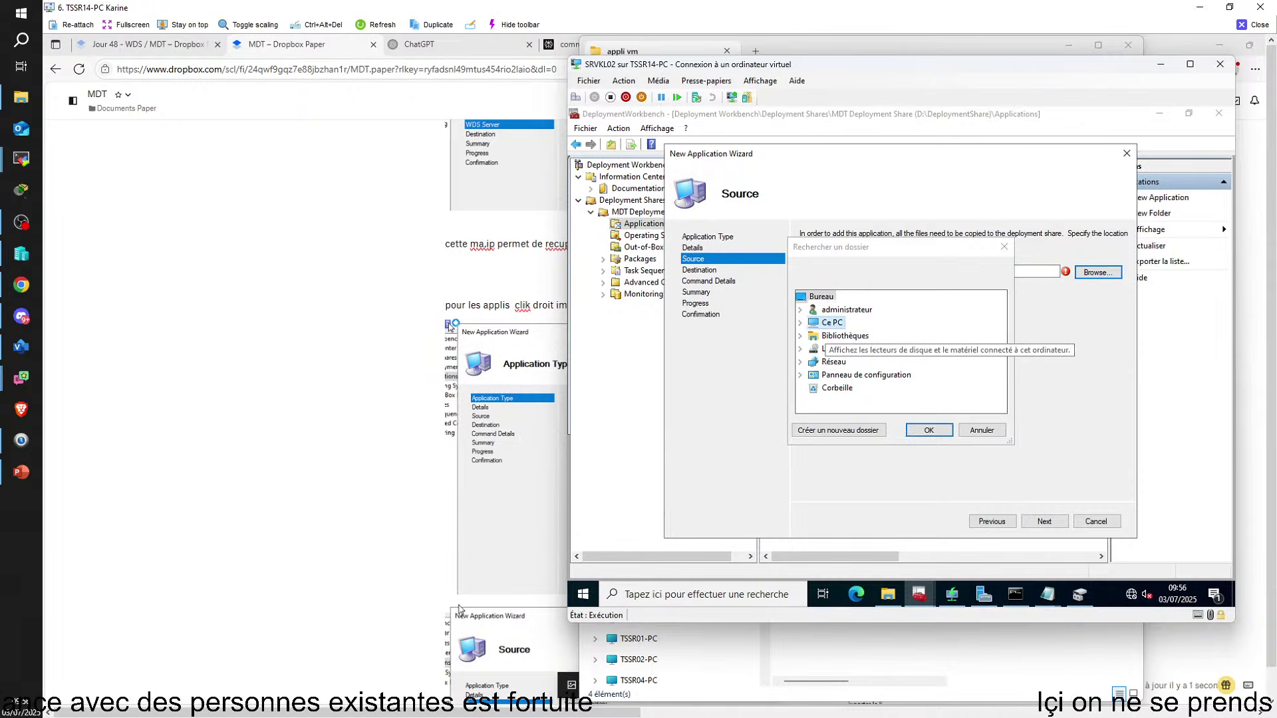
Select Nouveau dossier under Nouveau nom (D:) as the source directory and continue to Destination
scroll(873, 408, down, 2)
double_click(873, 349)
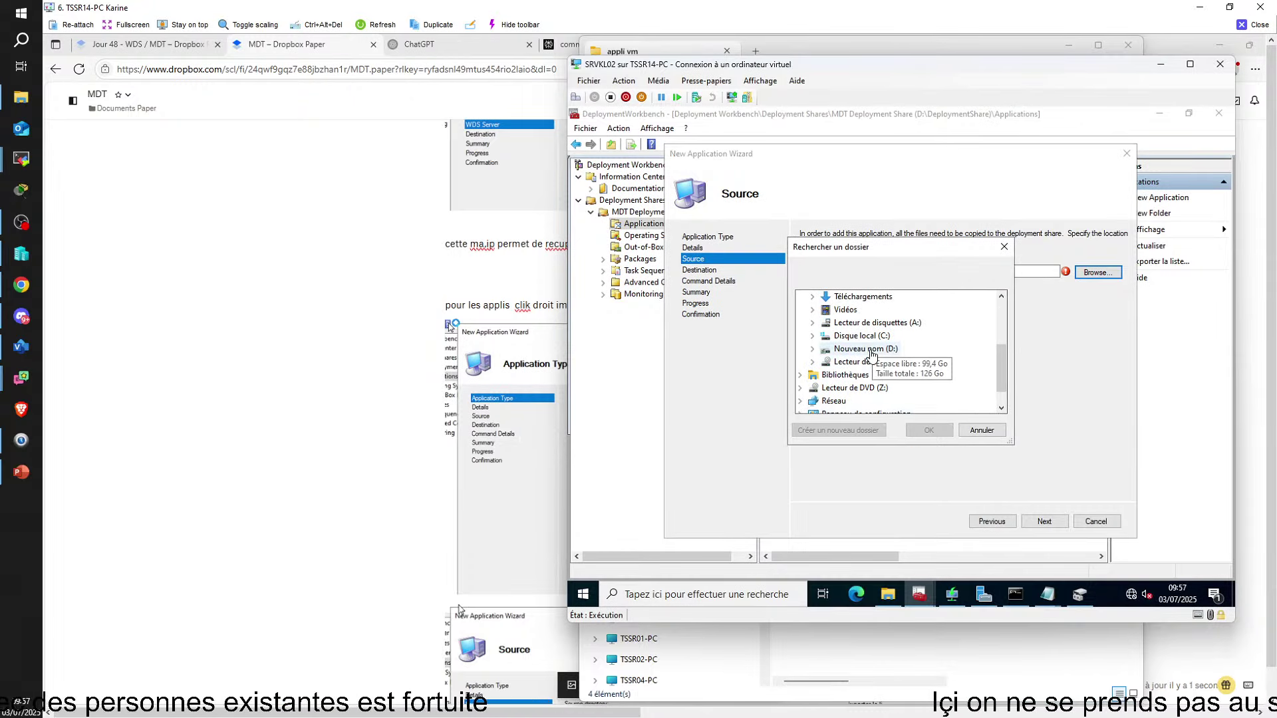
scroll(871, 352, down, 1)
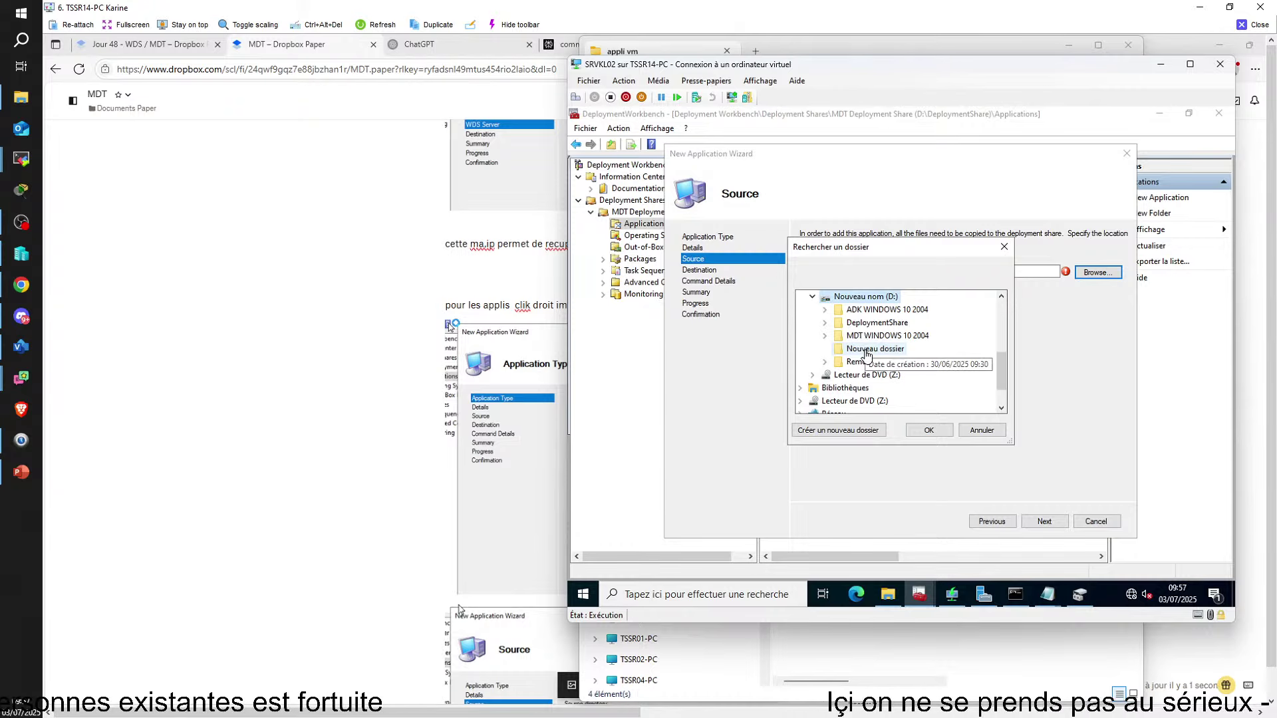
click(868, 352)
click(929, 430)
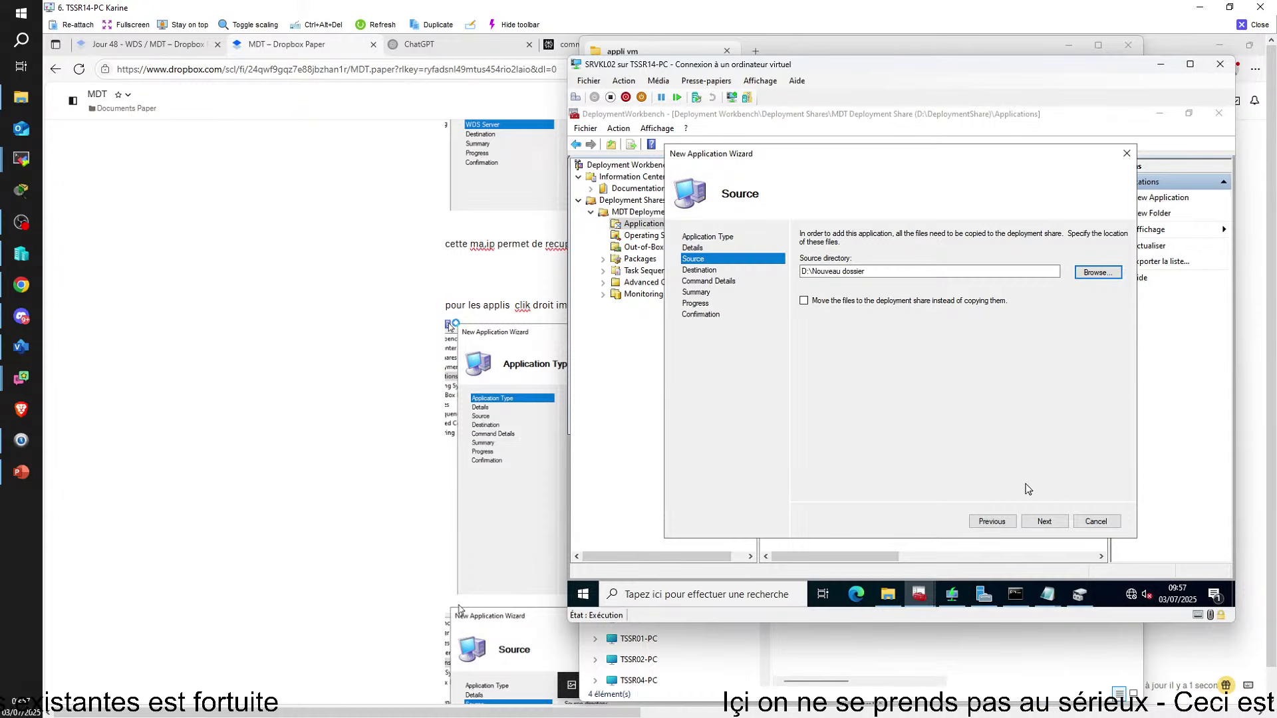
click(1044, 520)
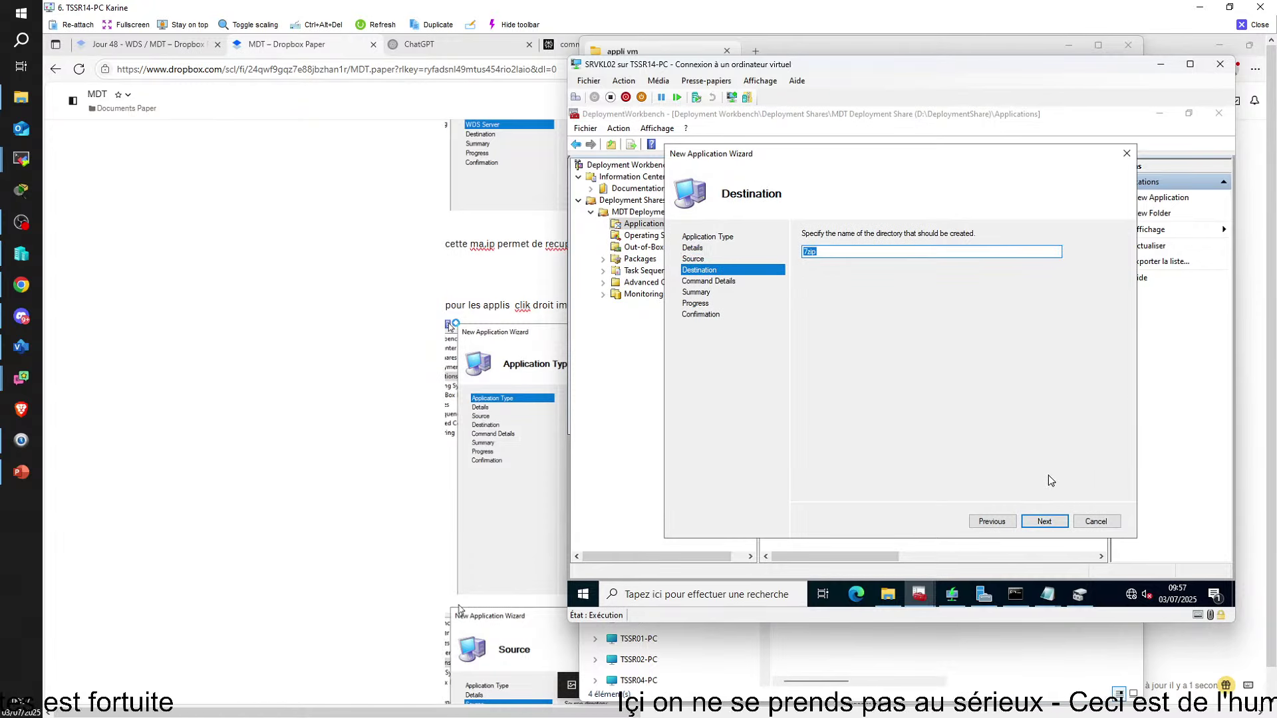
Accept 7zip as the destination to reach Command Details, then return to the Dropbox Paper notes
click(1044, 524)
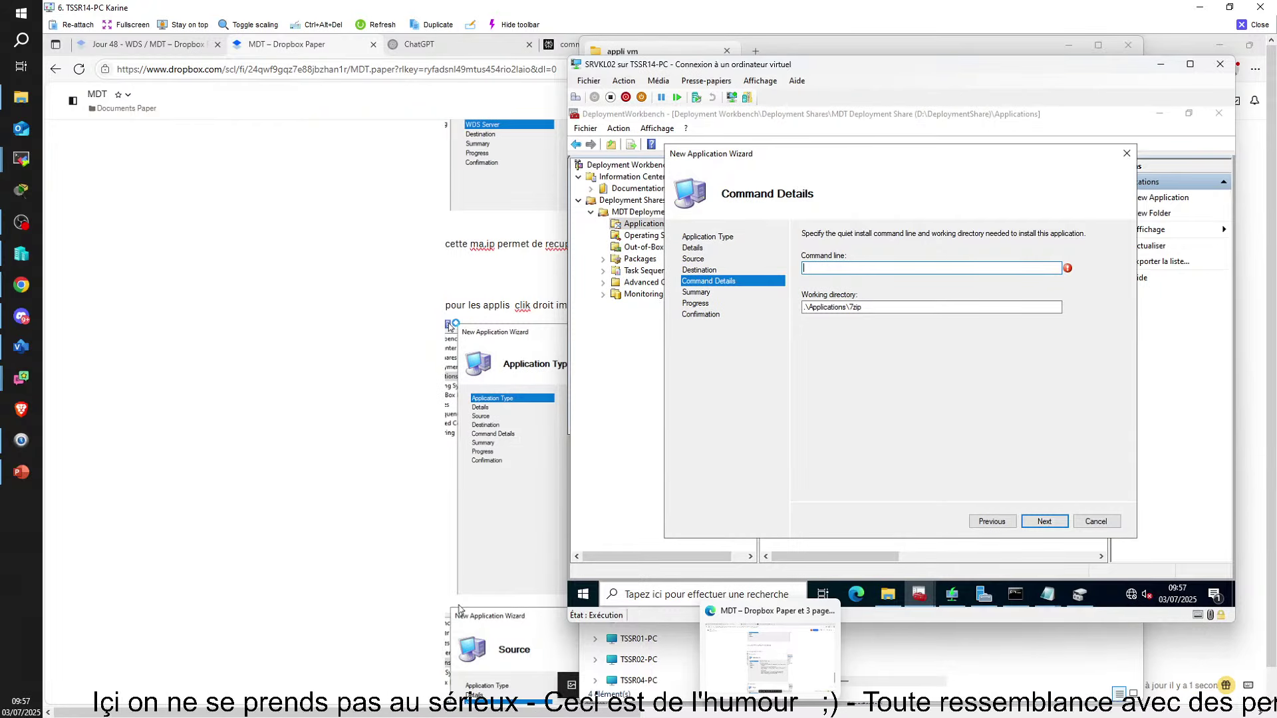
click(549, 53)
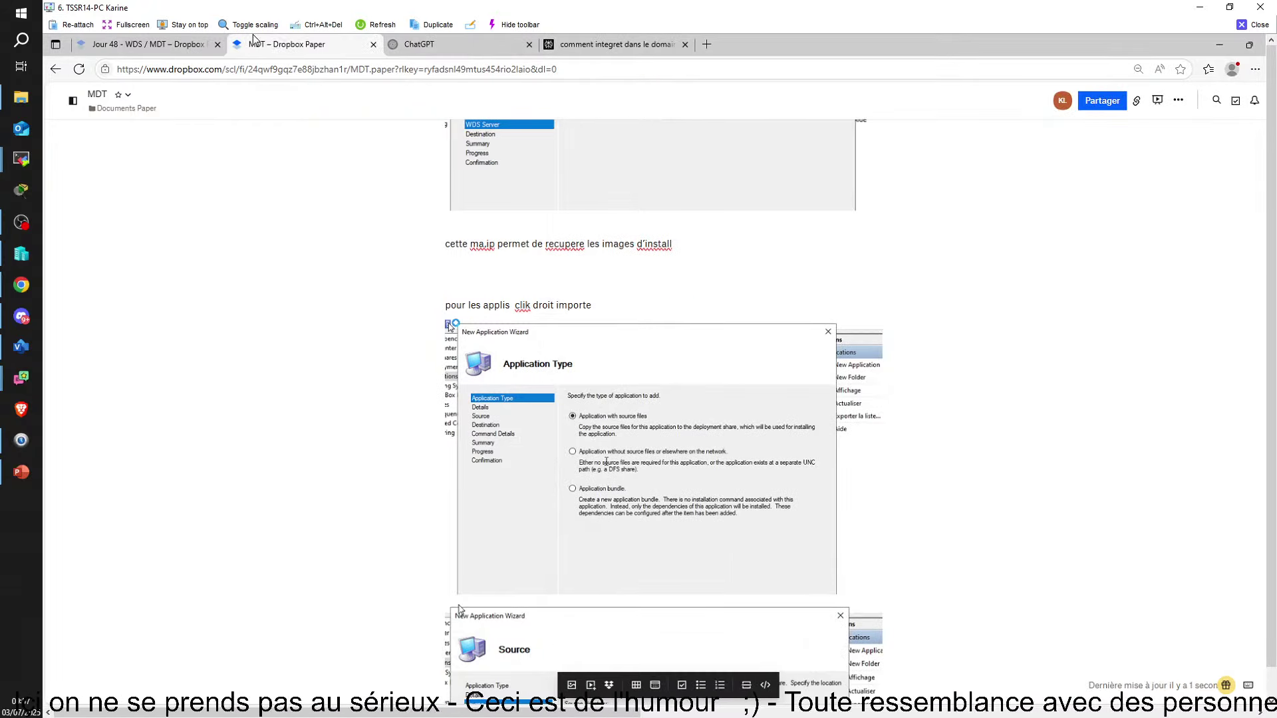
Switch from the MDT notes to the other open browser page
click(607, 45)
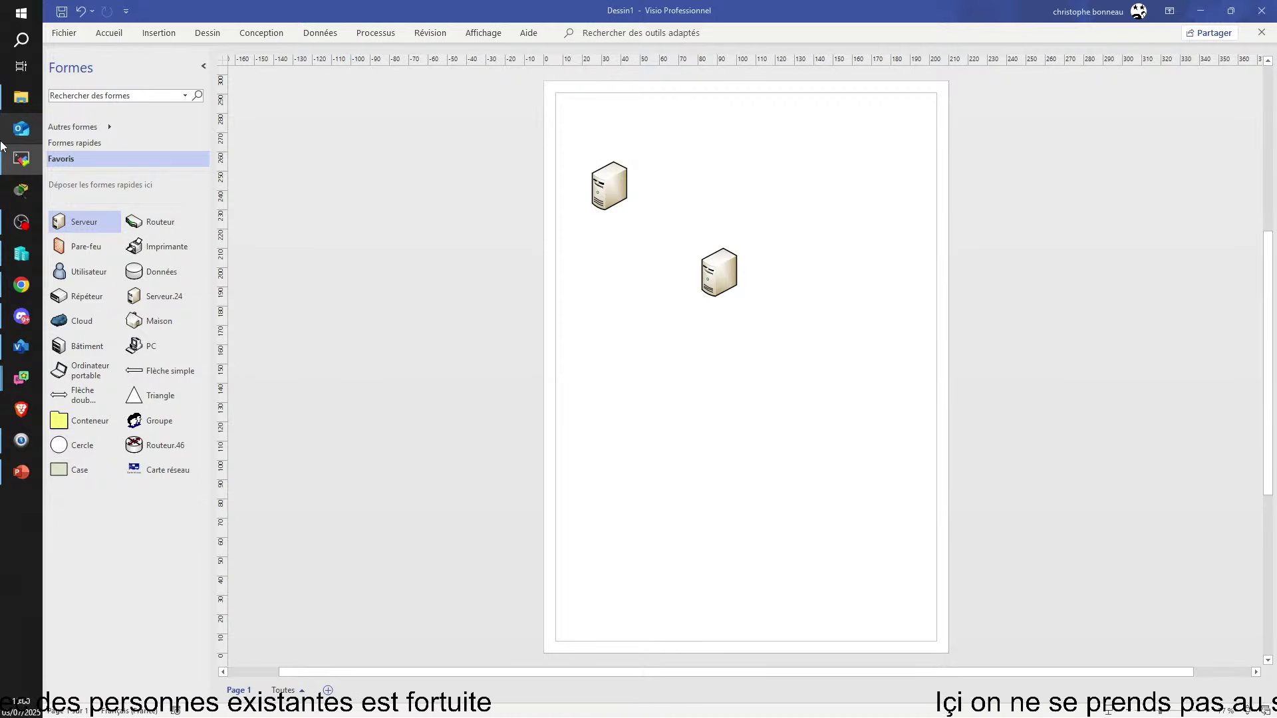
Drag the TSSR03 remote session window onto this monitor over the Visio drawing
mouse_move(3, 222)
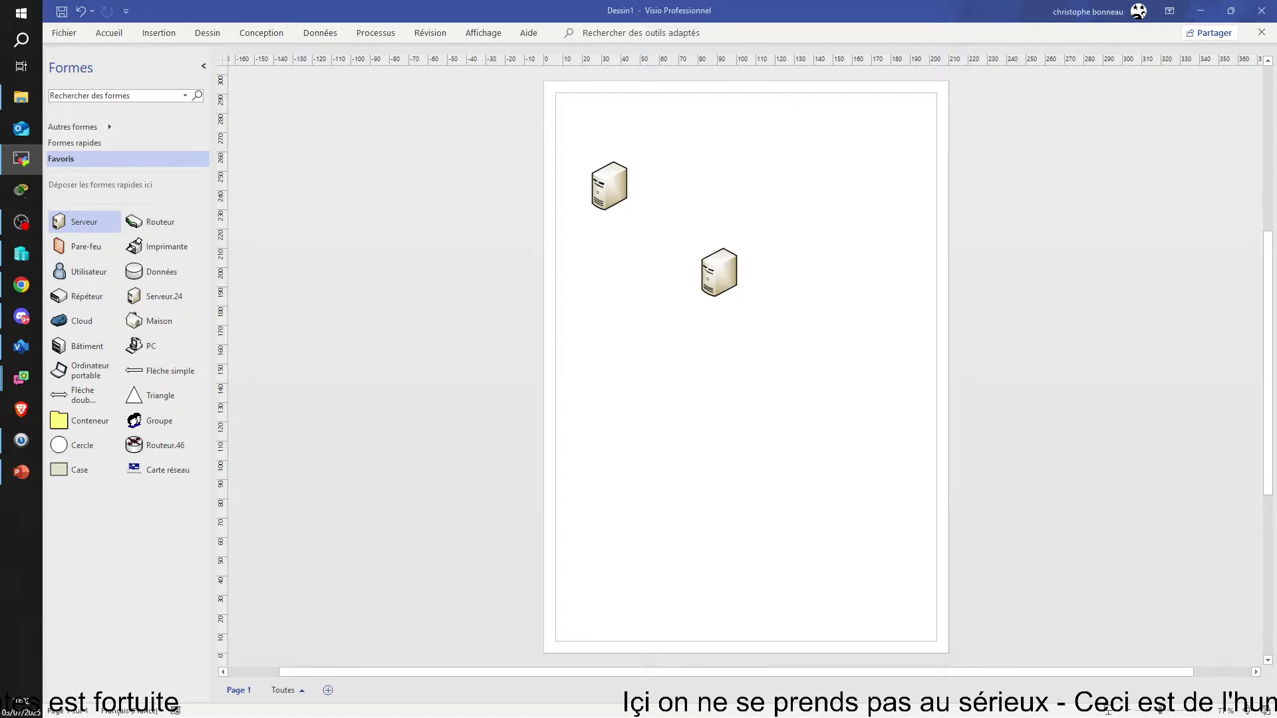
drag(1276, 345, 949, 118)
Maximize the remote session and arrange Deployment Workbench to show Applications with 7zip and Adobe Reader
click(1028, 115)
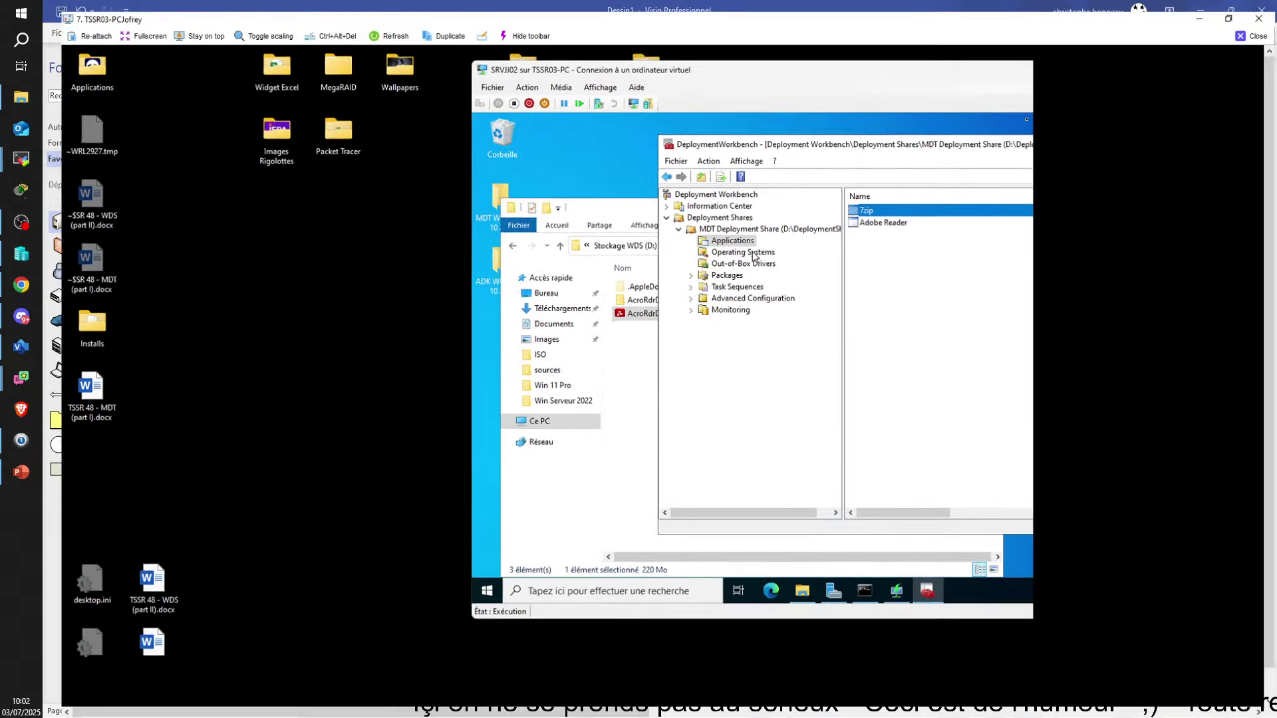
drag(762, 138, 741, 136)
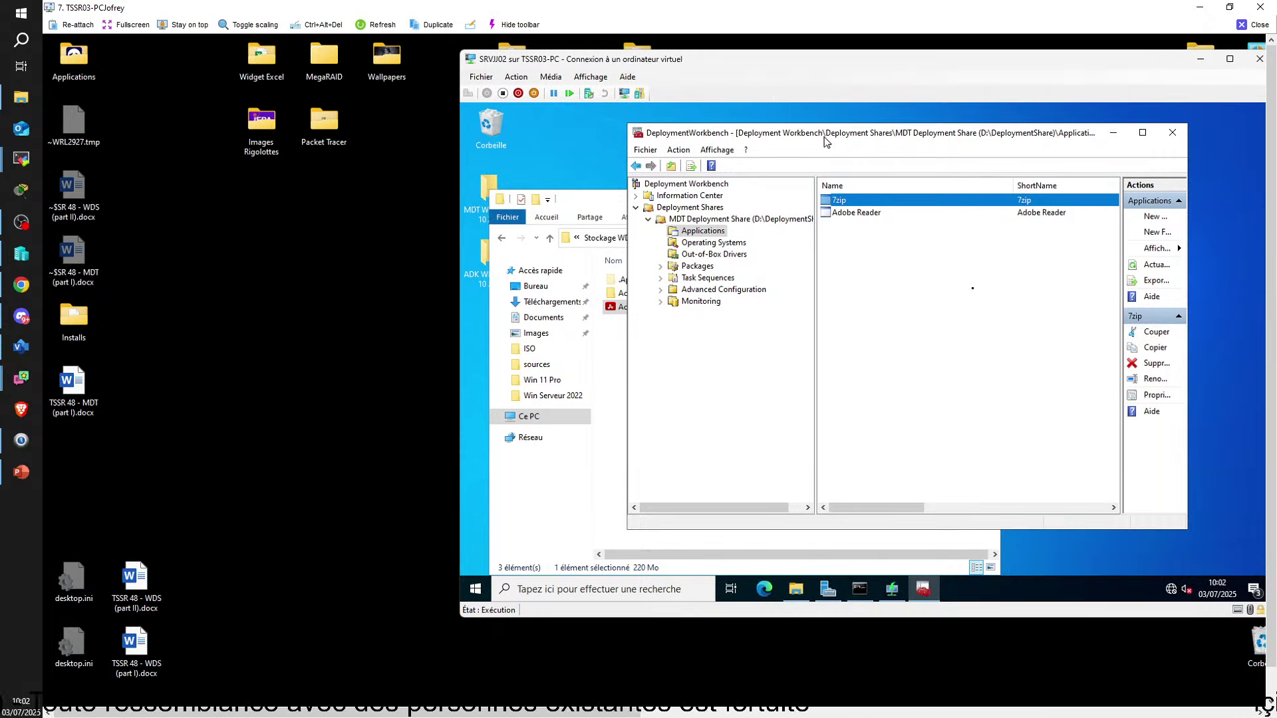
drag(835, 139, 812, 136)
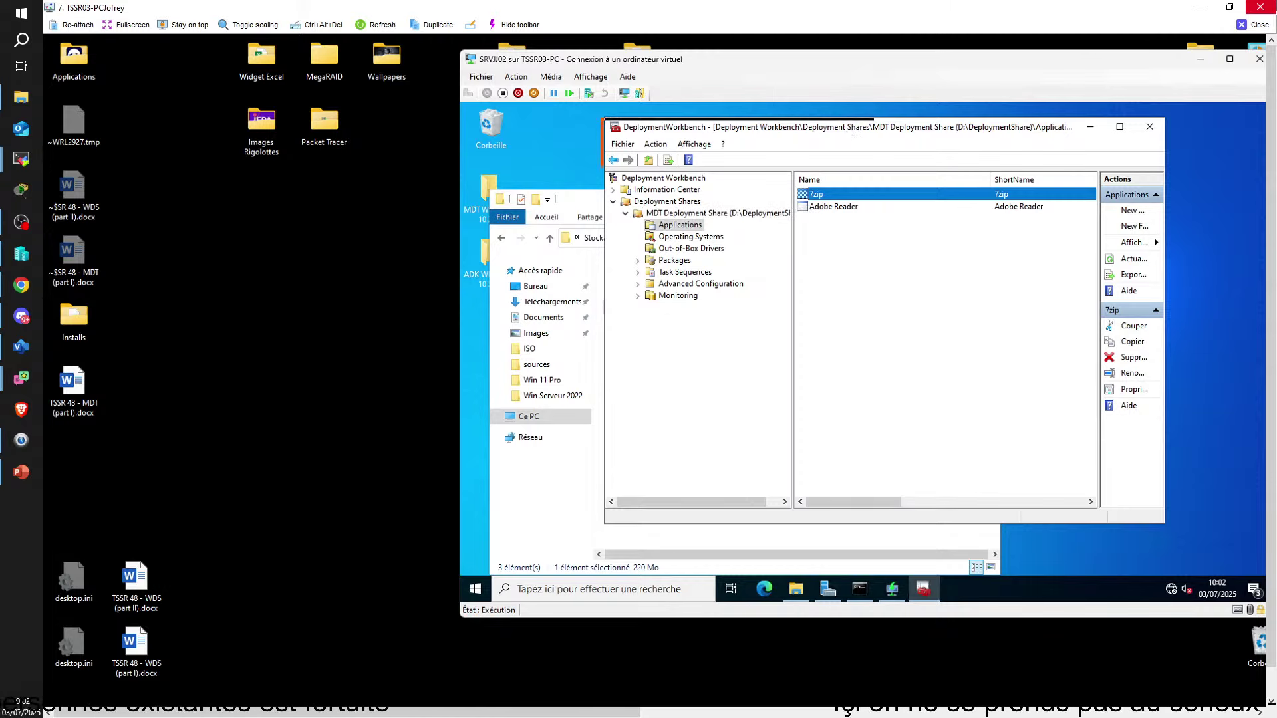
drag(846, 129, 844, 131)
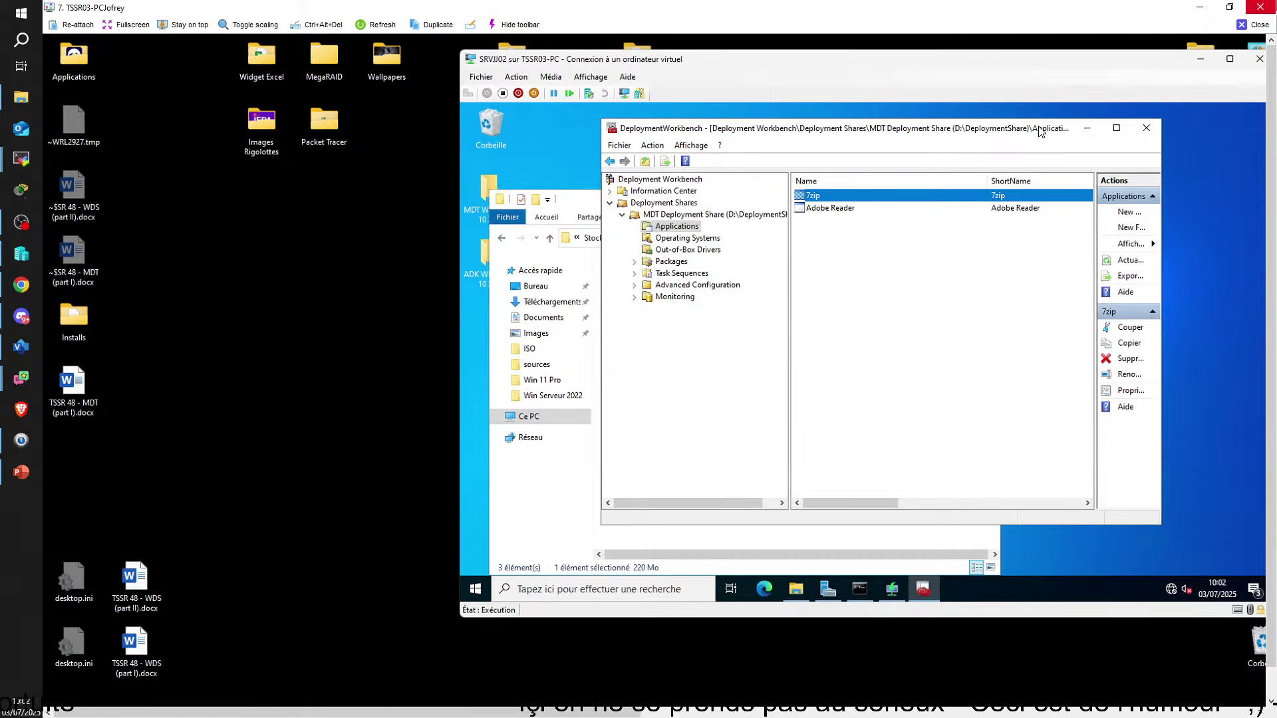
click(905, 208)
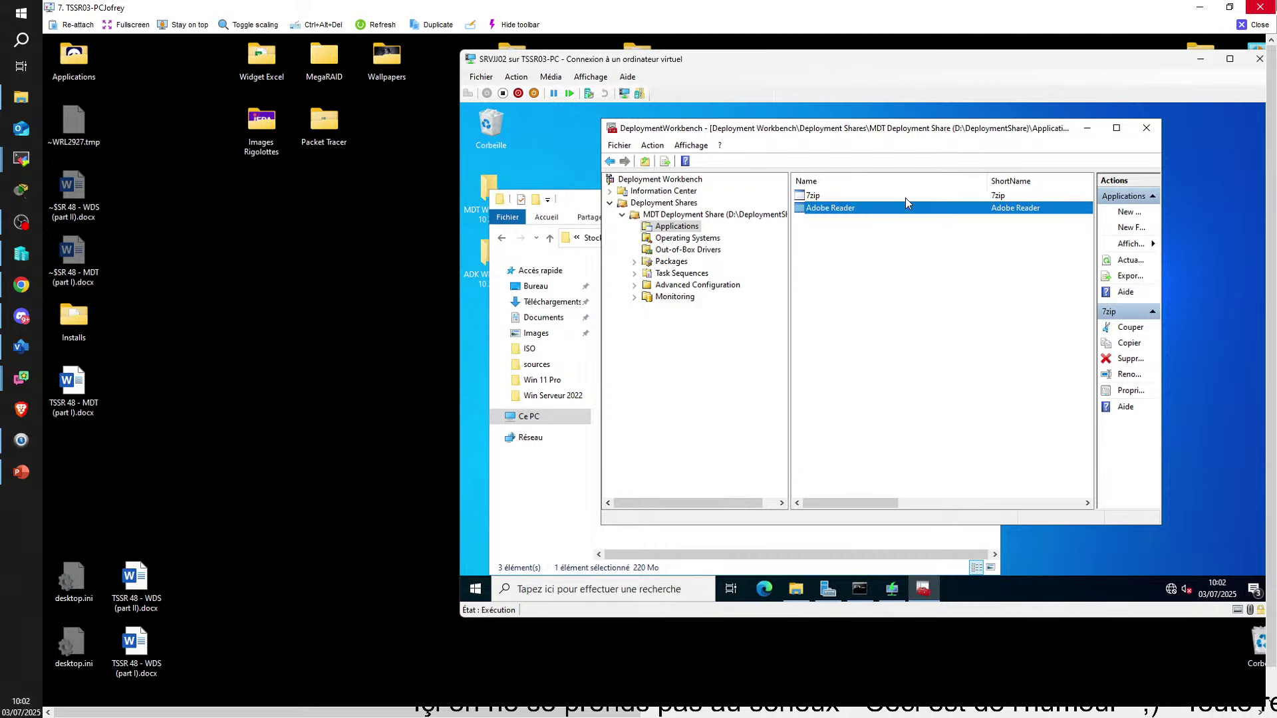
click(906, 199)
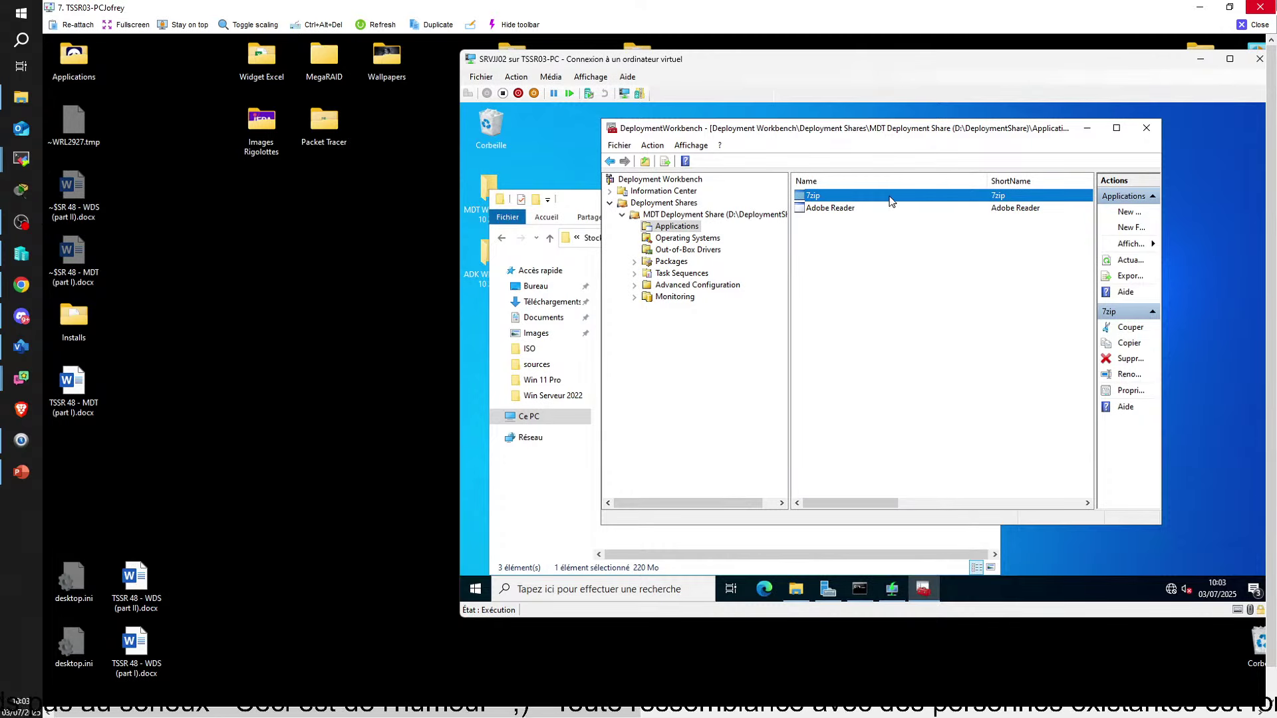
click(687, 240)
click(680, 228)
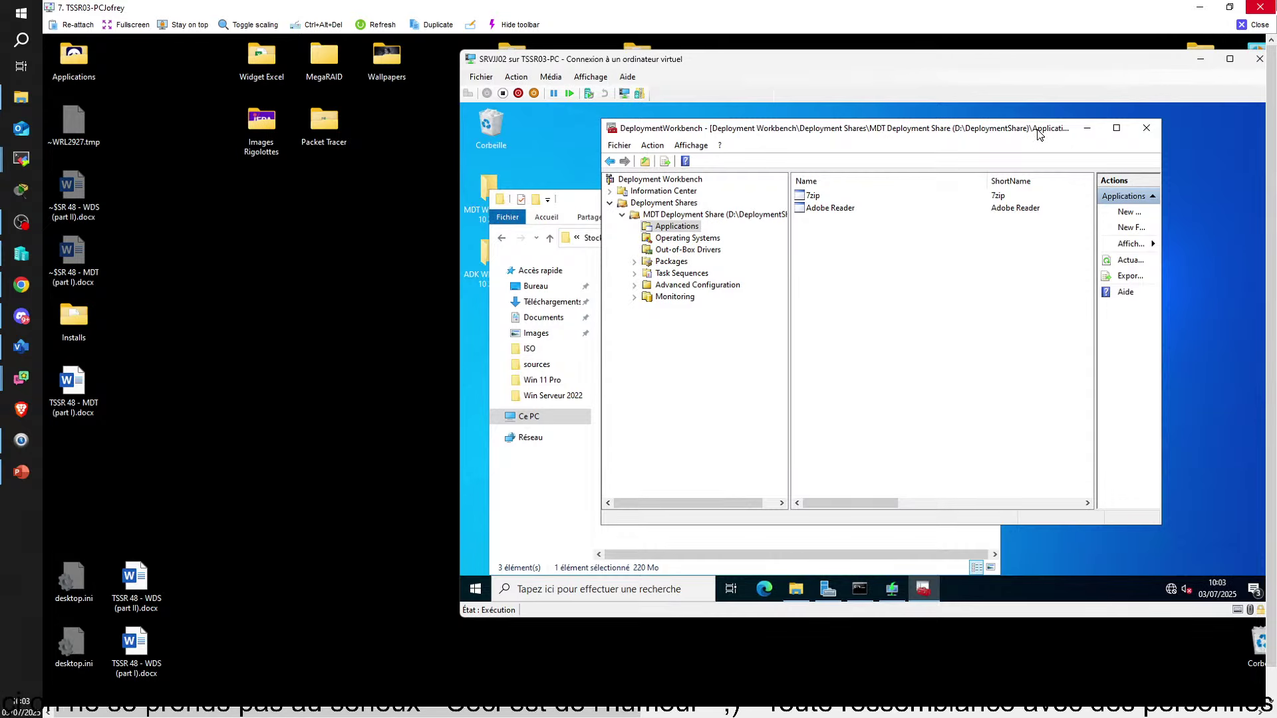
drag(1040, 133, 1079, 126)
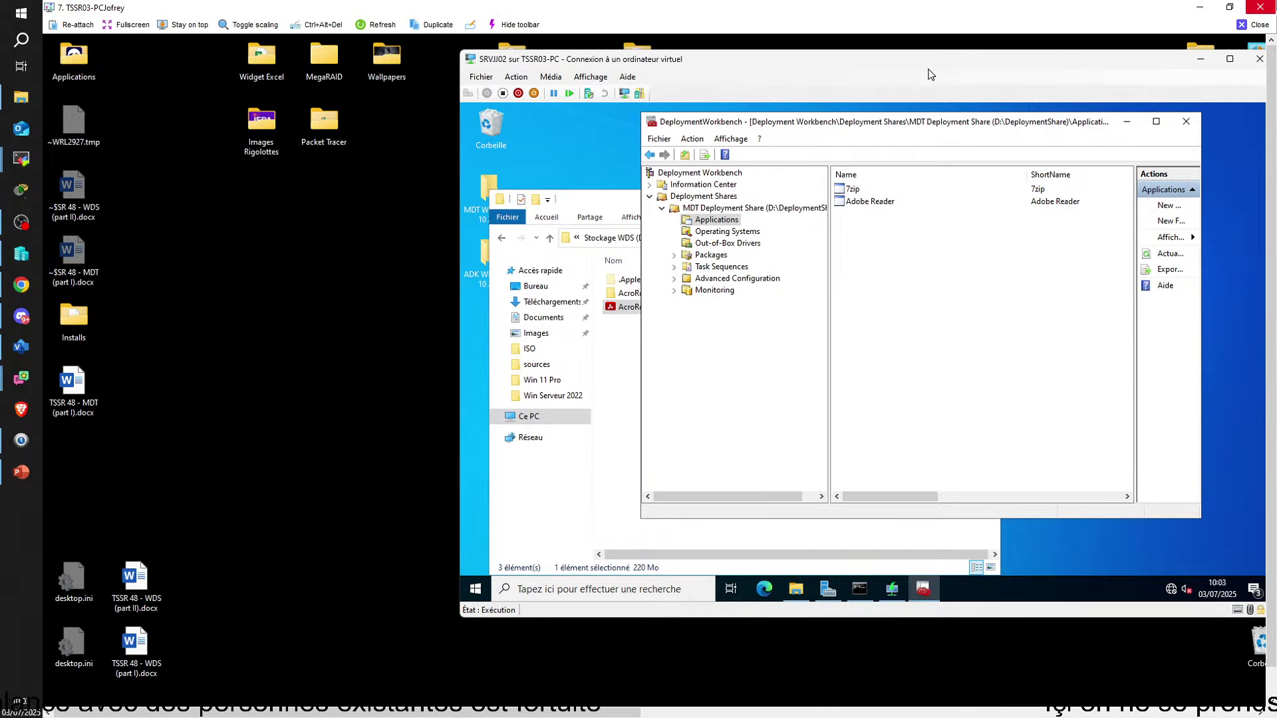
Reposition the VM window and select the 7zip application entry in Deployment Workbench
drag(884, 78, 791, 94)
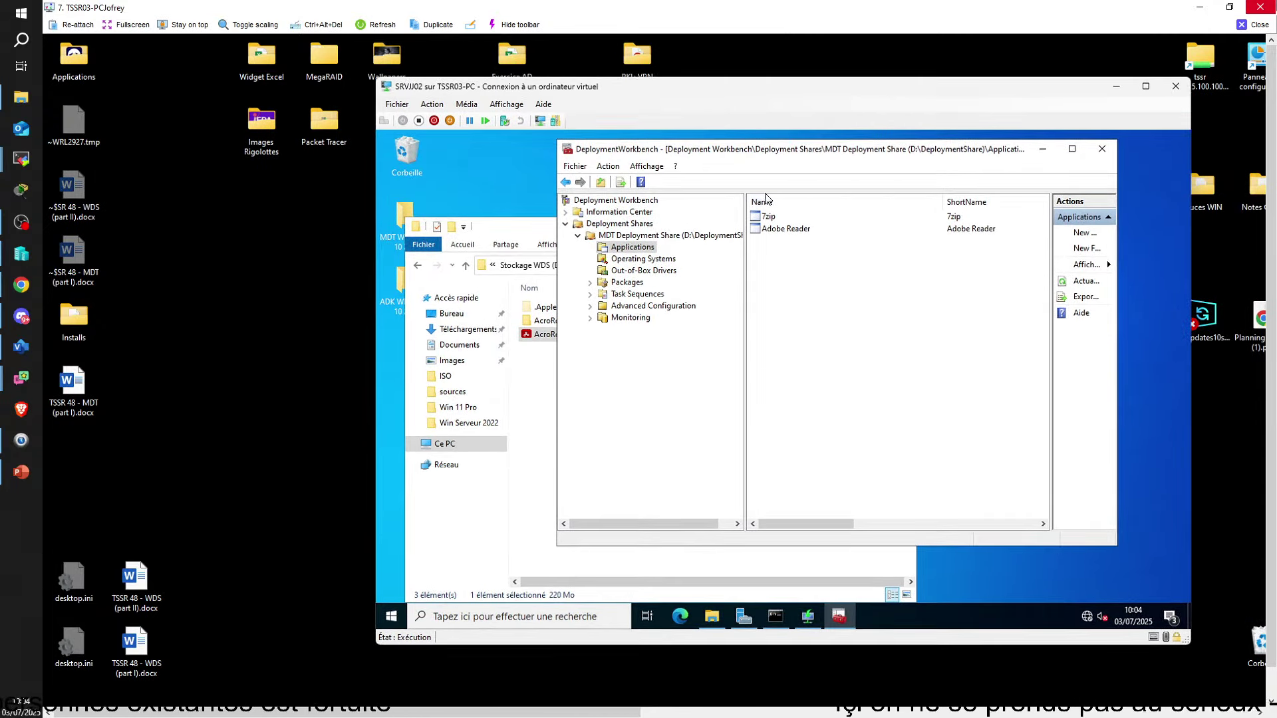
click(772, 229)
click(771, 217)
click(776, 229)
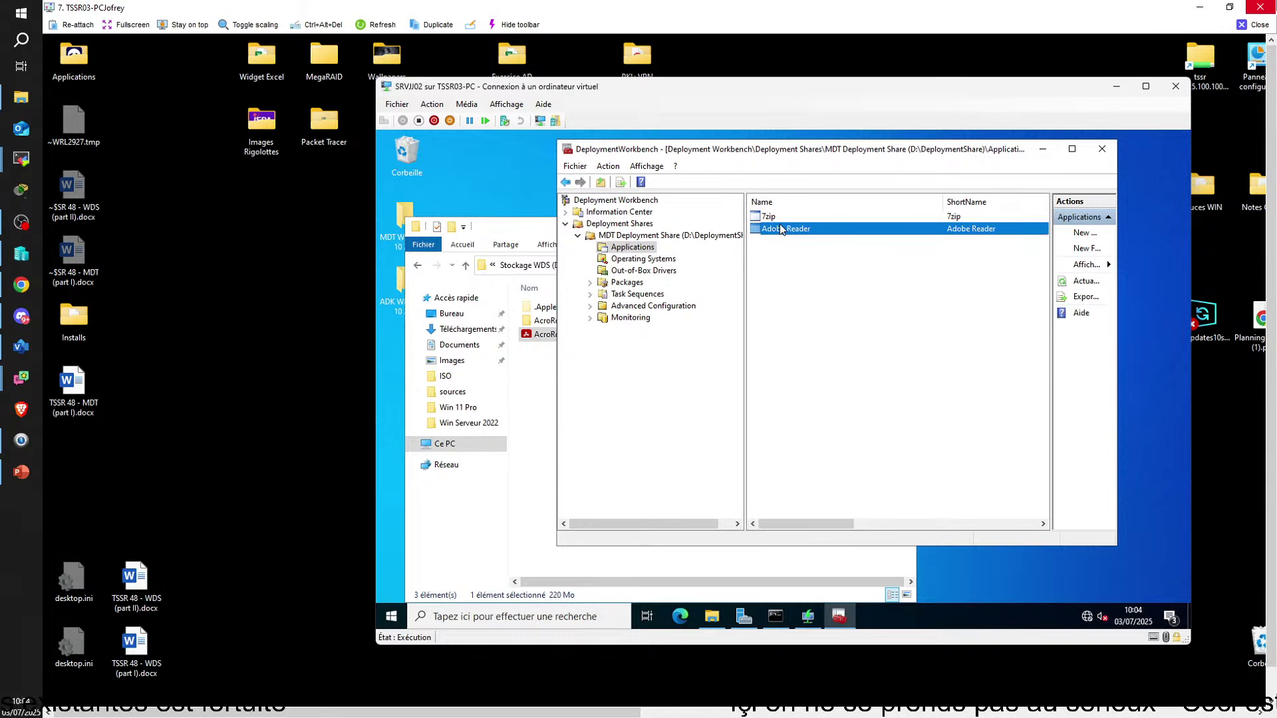
click(777, 217)
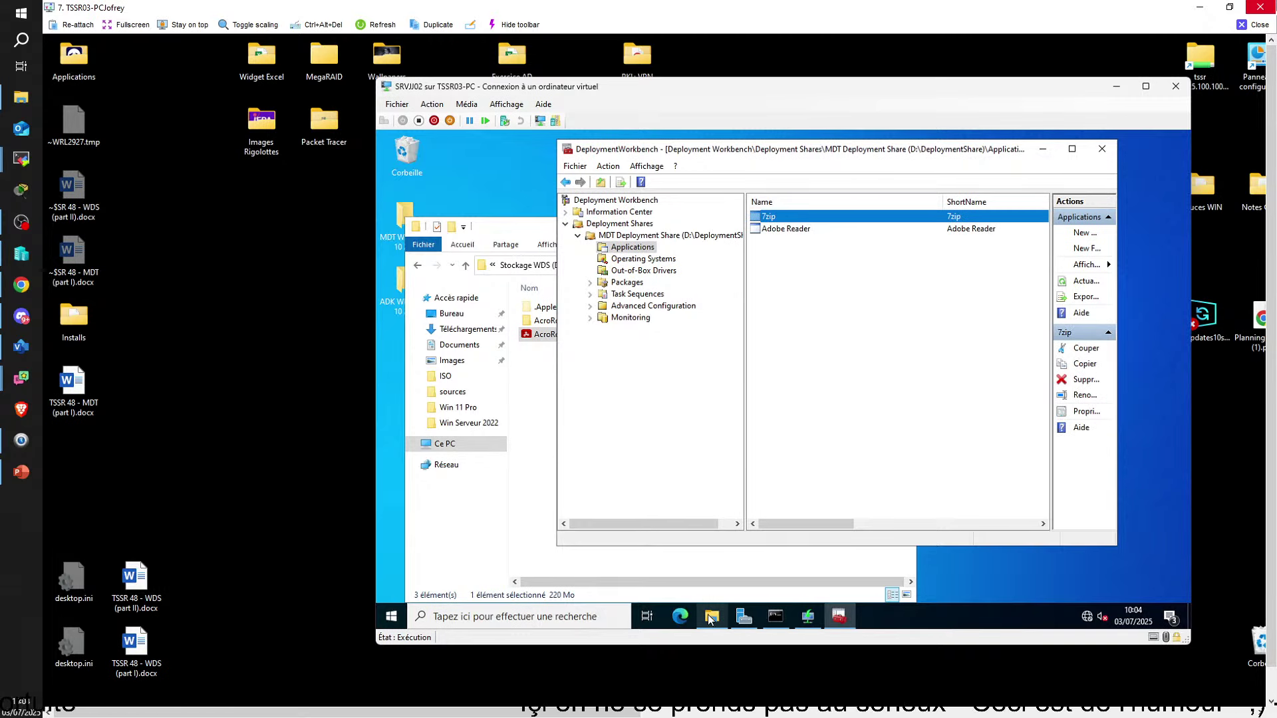
Minimize the Adobe reader 2021 folder window and bring up the Run prompt in the VM
drag(502, 232, 537, 219)
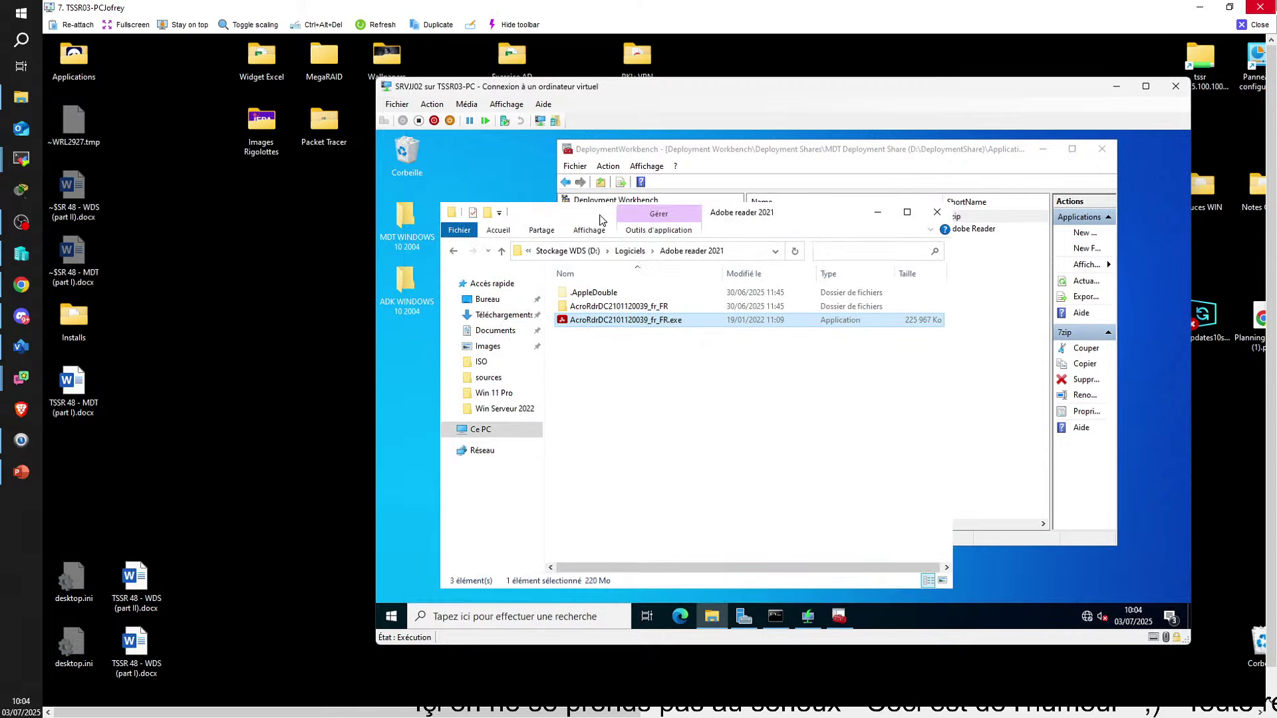
click(880, 213)
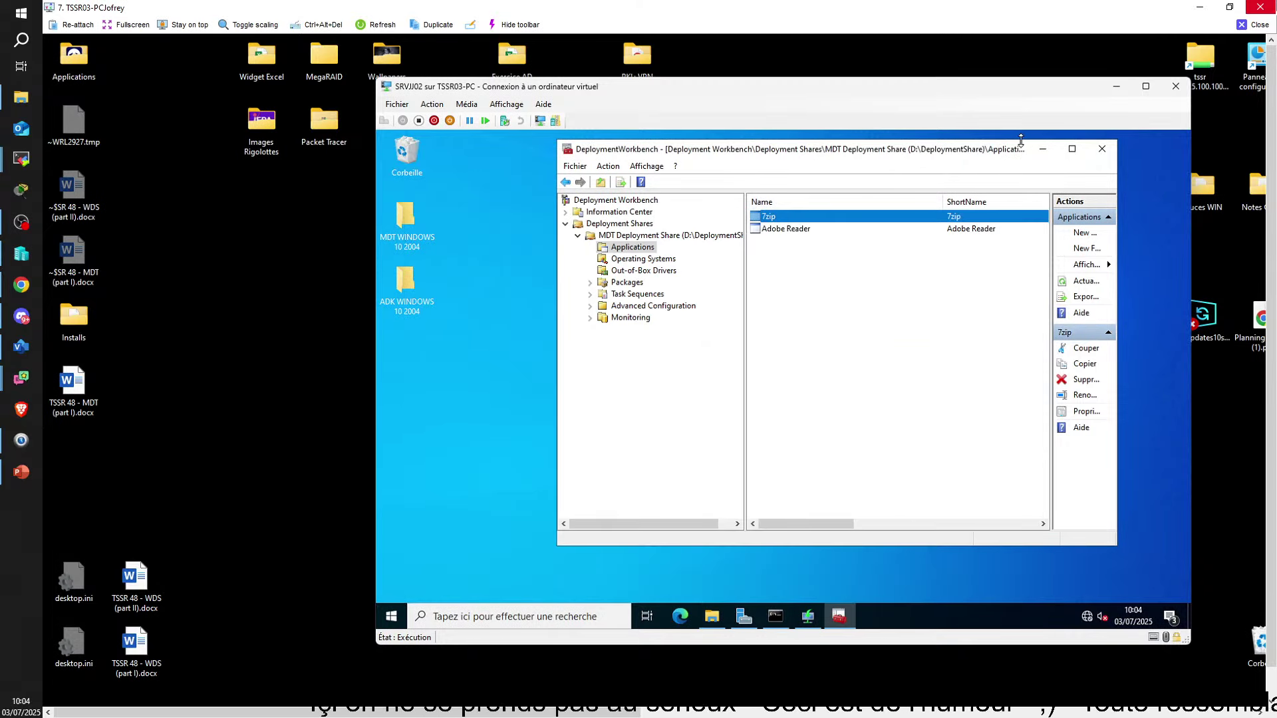
drag(991, 154, 1005, 155)
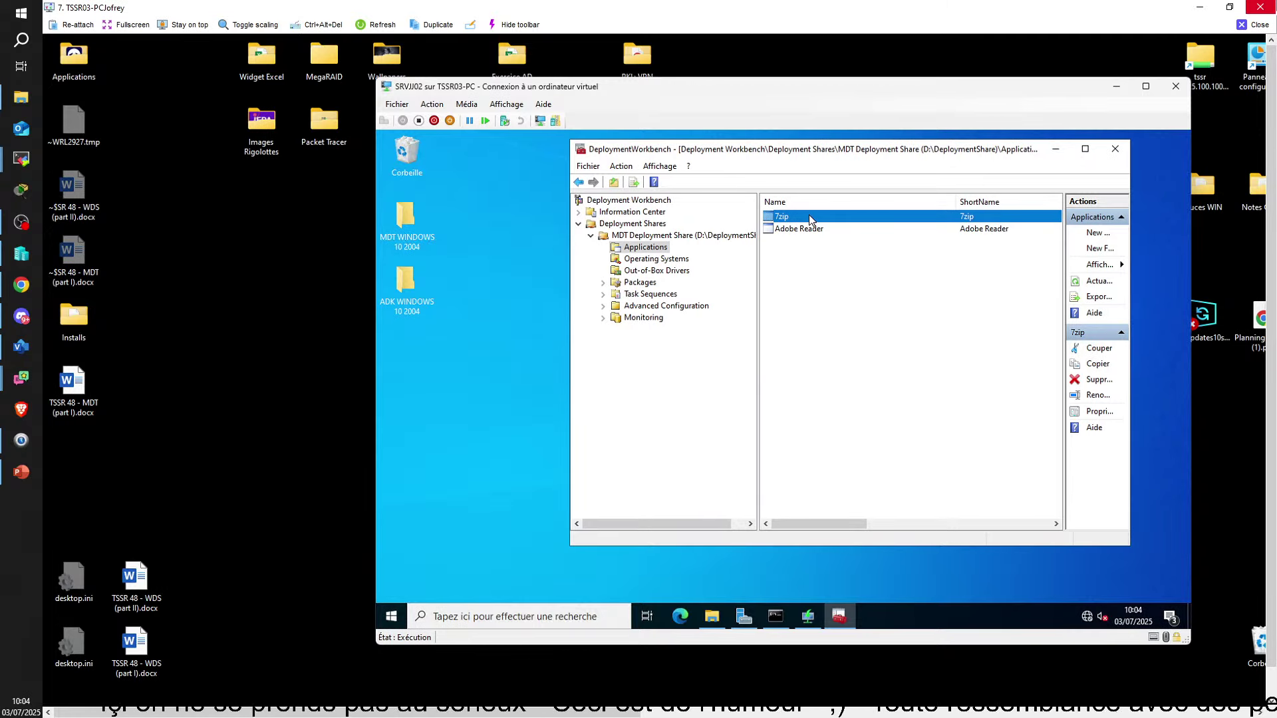
click(501, 561)
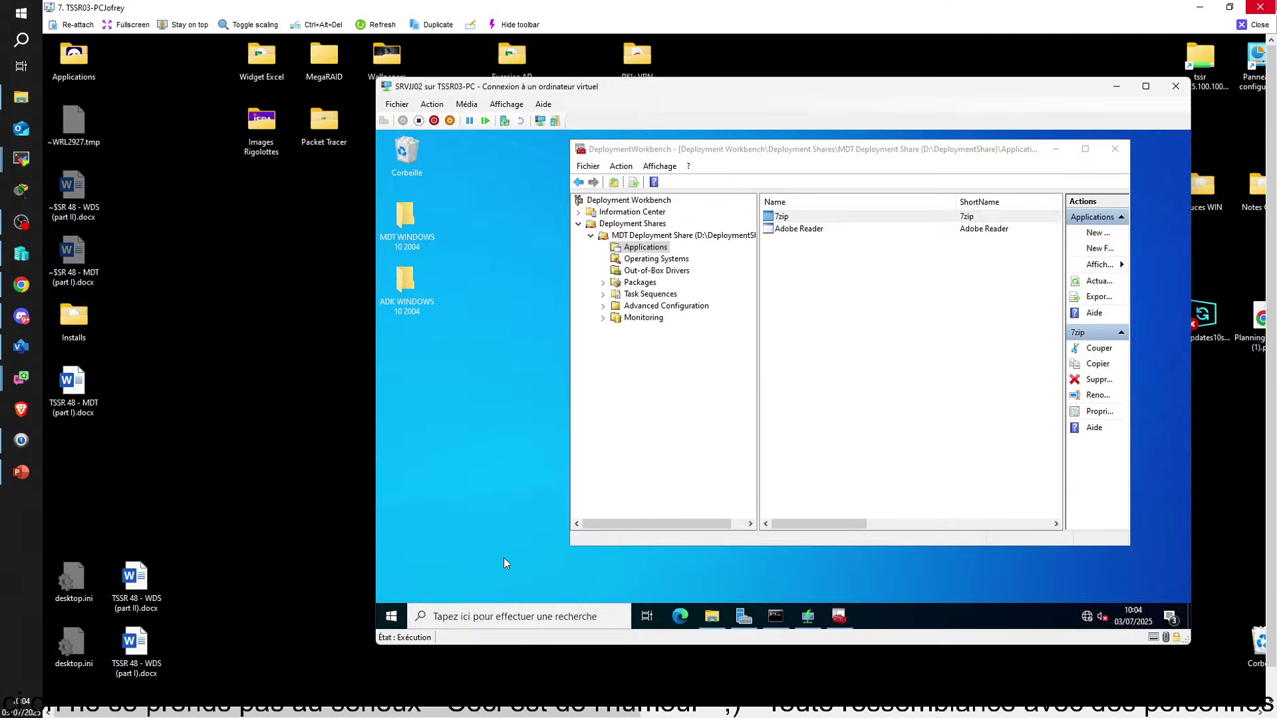
key(super+r)
Run cmd from the Run dialog to open an administrator Command Prompt
text(cmd)
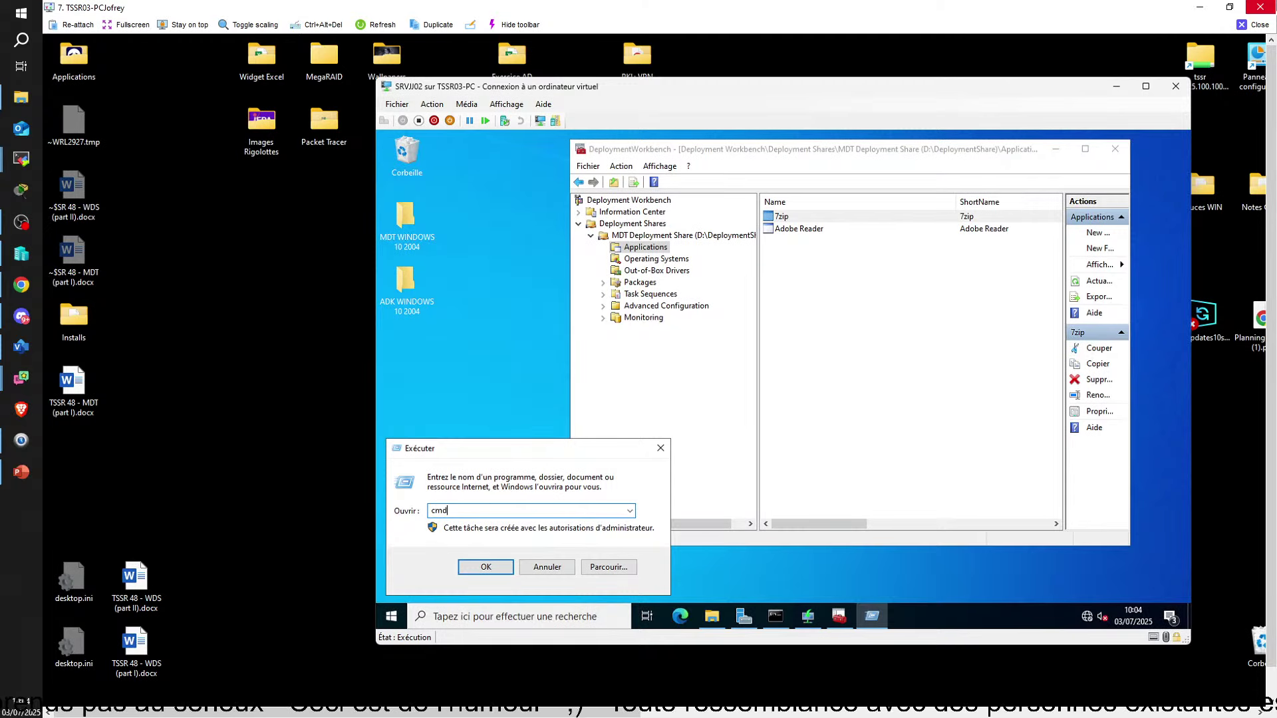
key(Return)
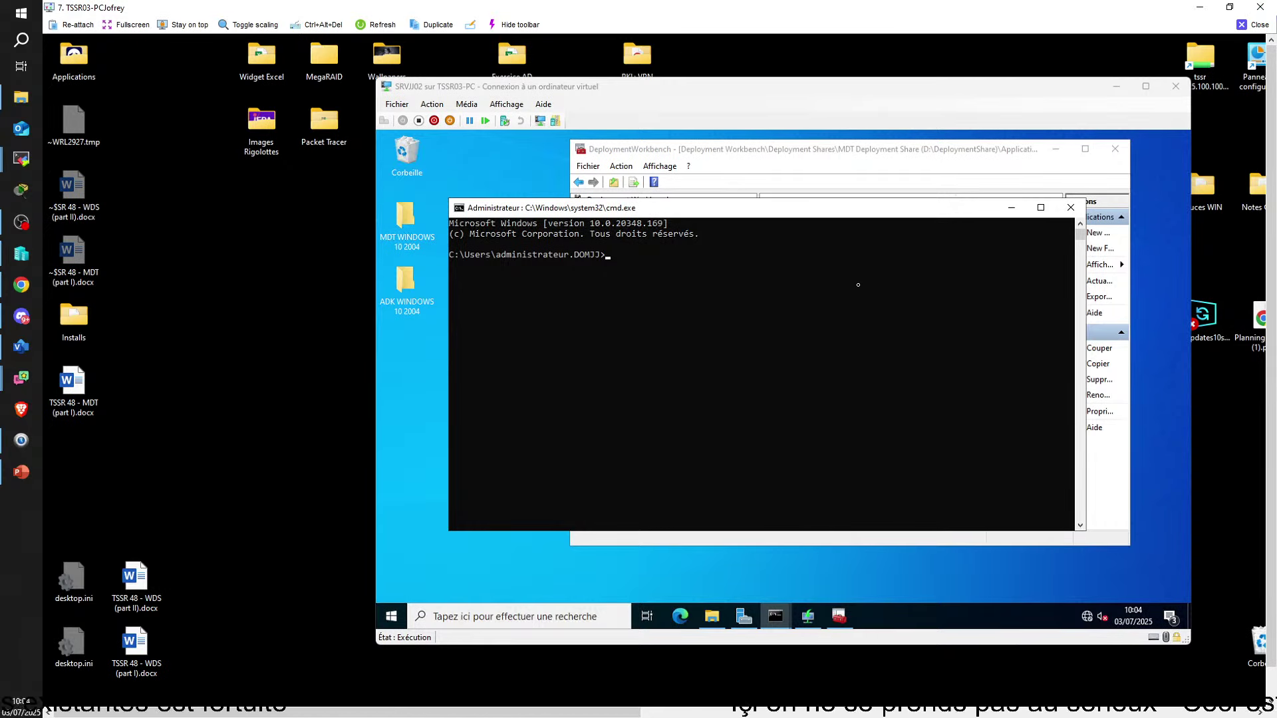
drag(154, 713, 236, 716)
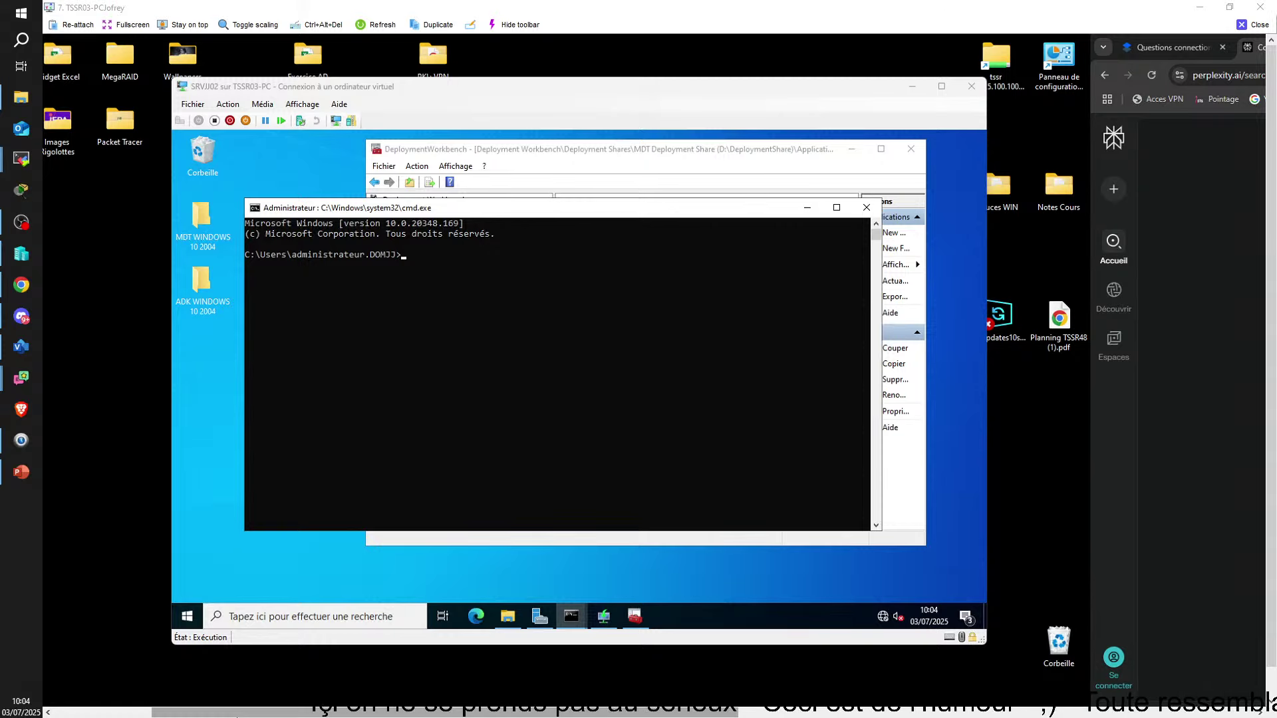
Go back up to the Logiciels folder in Explorer and select the 7ZIP folder
click(671, 152)
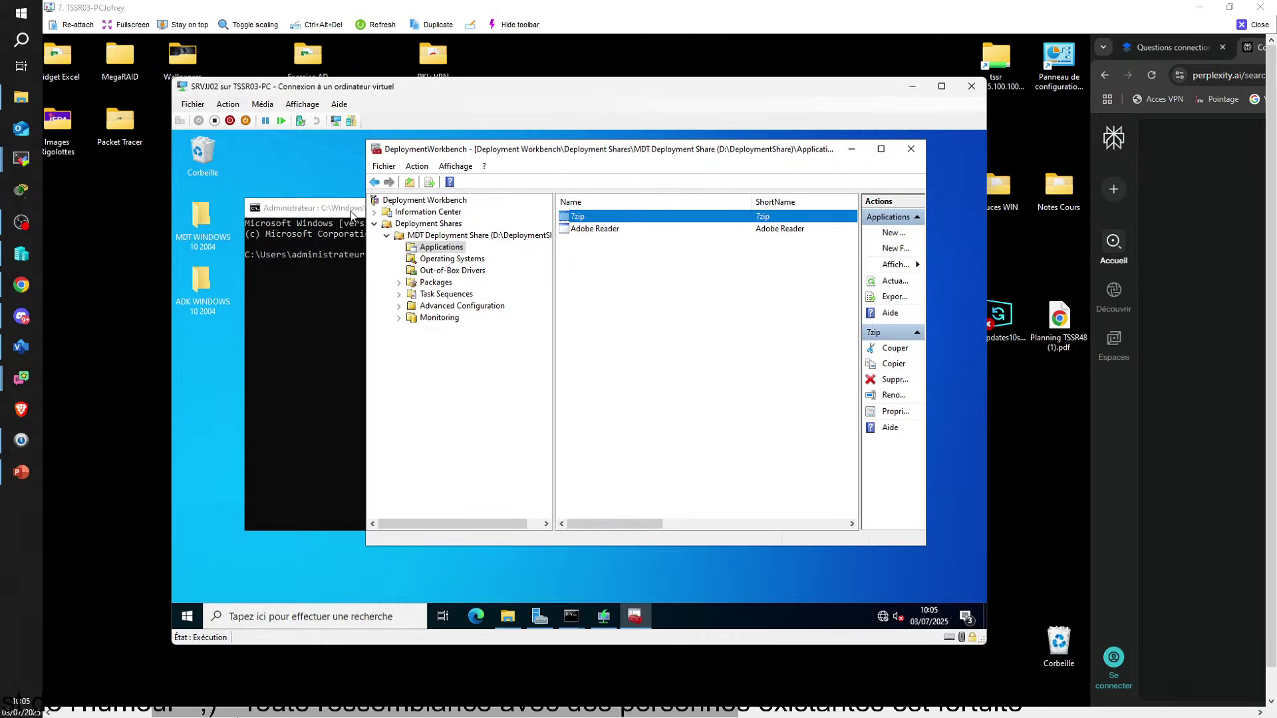
click(351, 211)
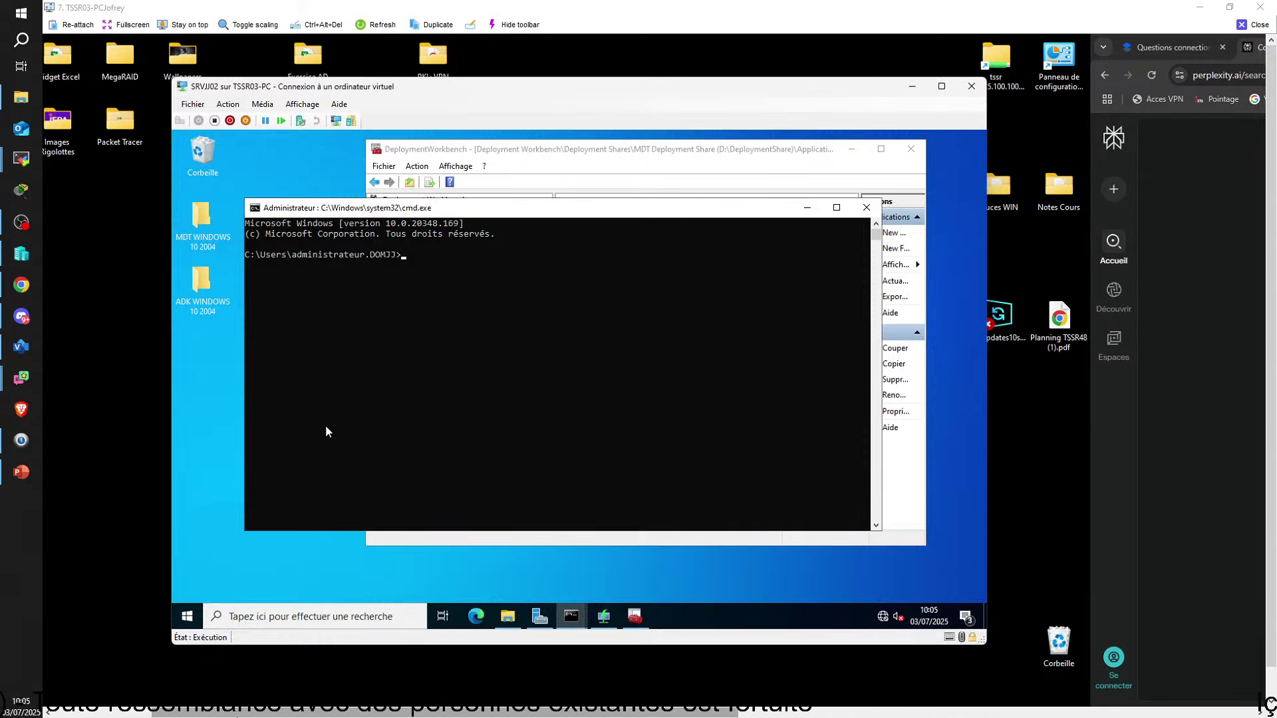
click(514, 620)
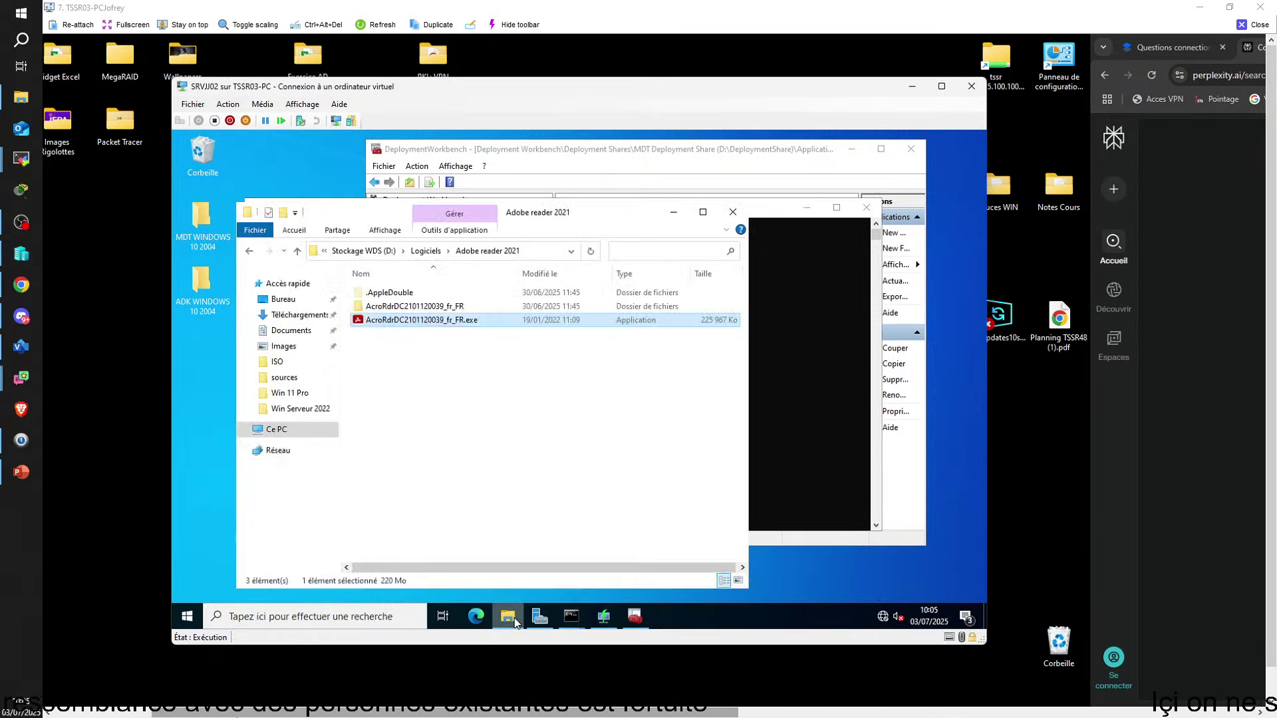
click(423, 253)
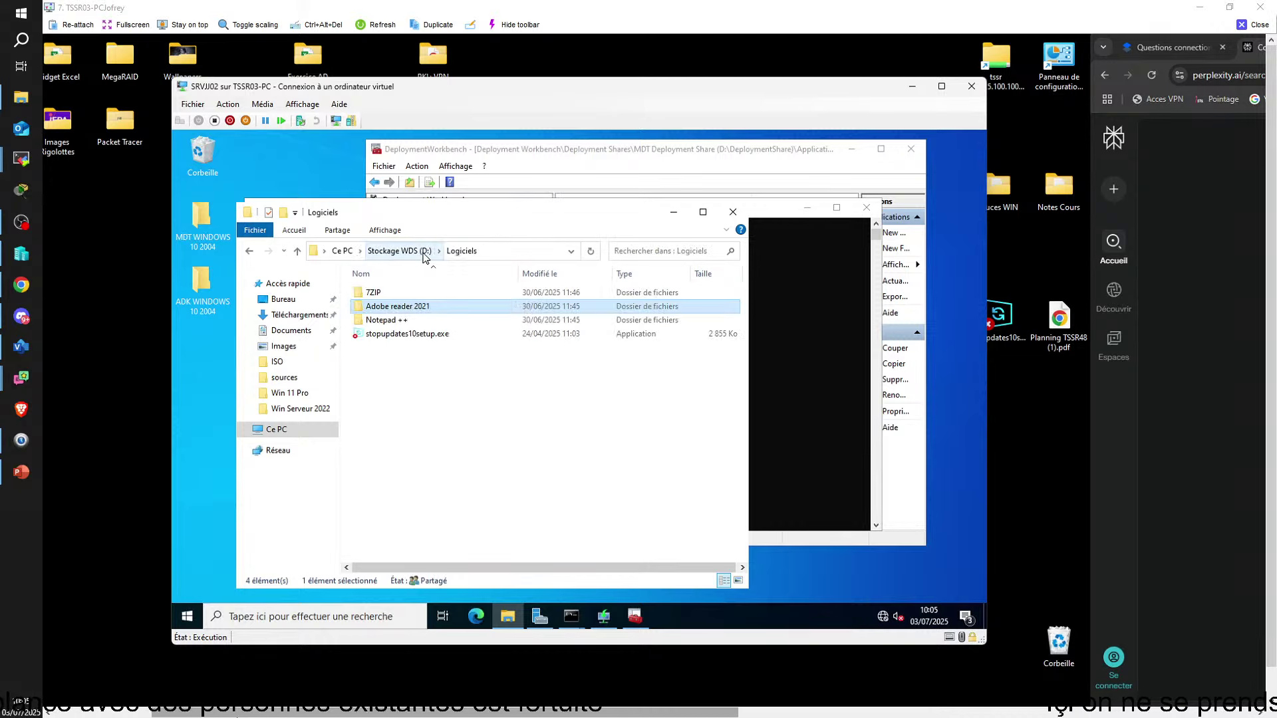
click(390, 297)
Copy the path D:\Logiciels\7ZIP from the folder's Security properties, then reveal the command prompt
right_click(389, 296)
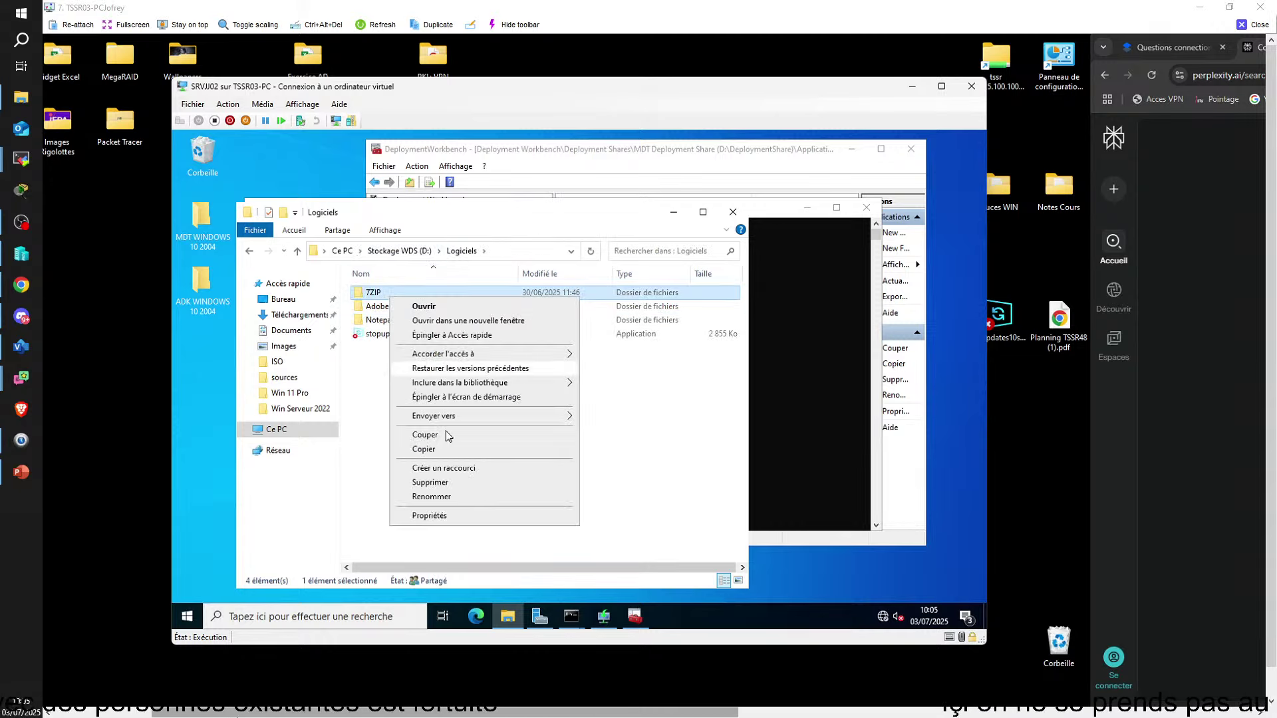
click(445, 516)
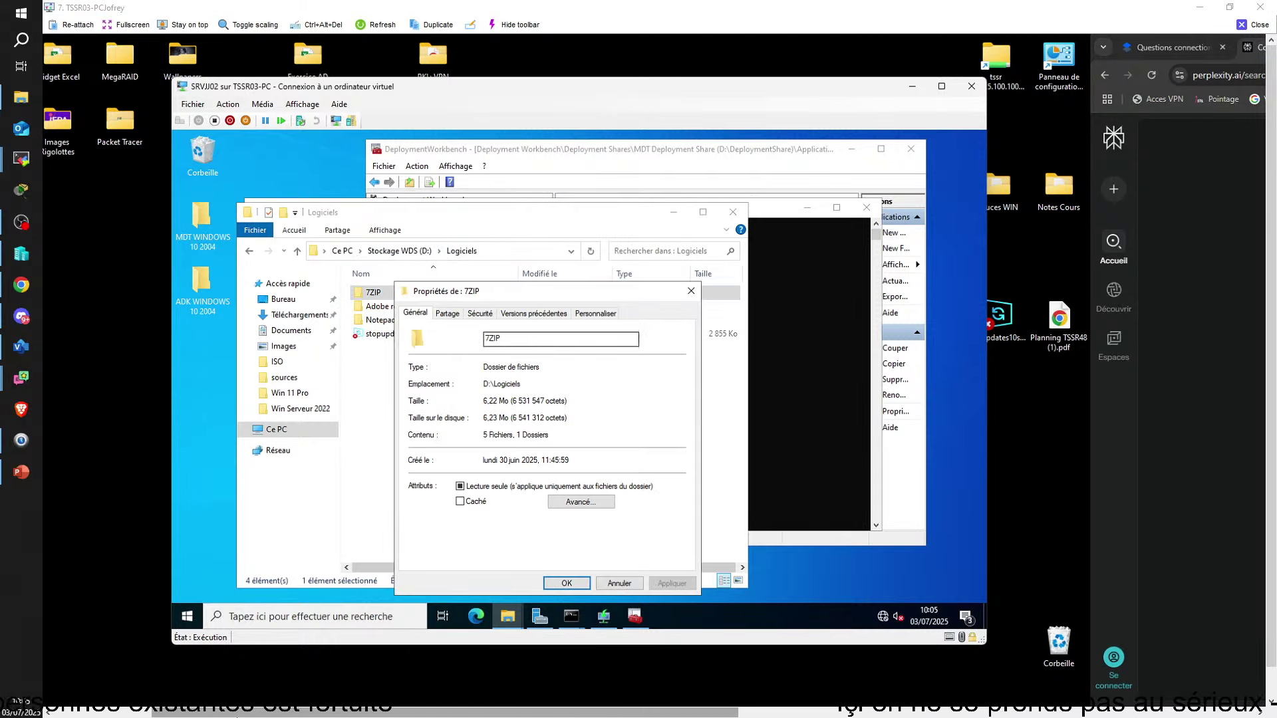
click(482, 314)
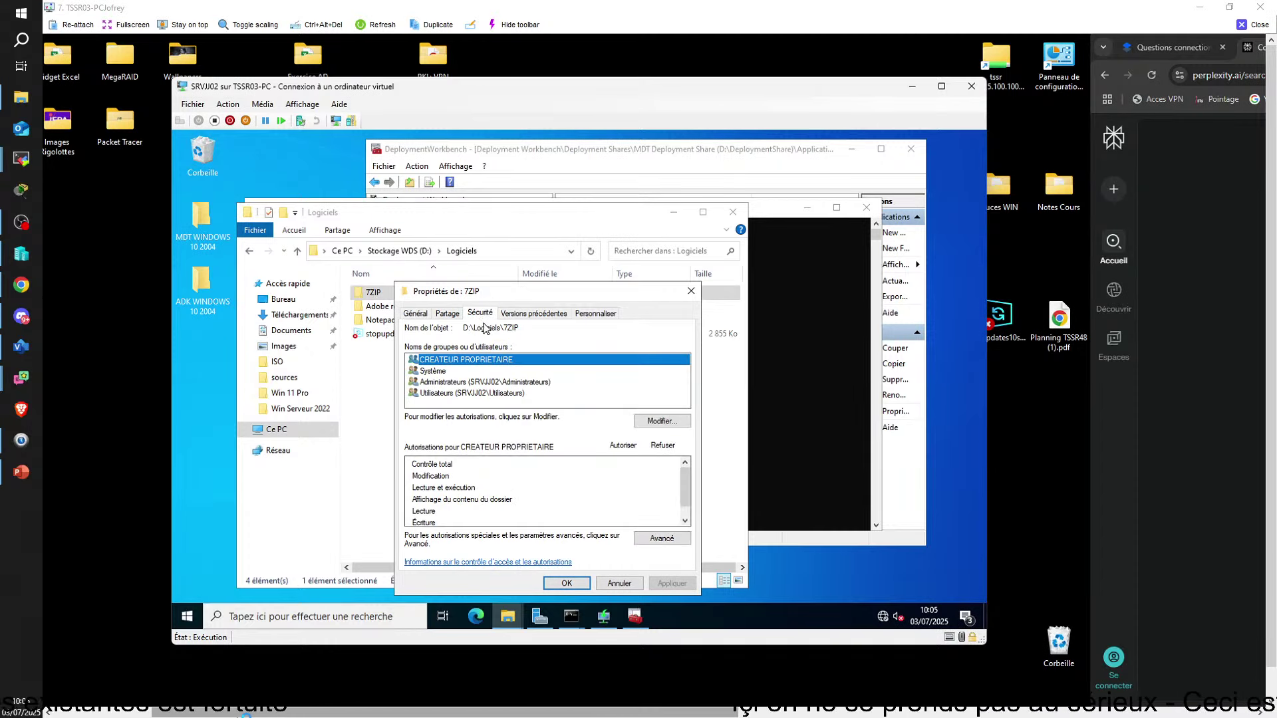
drag(464, 328, 520, 328)
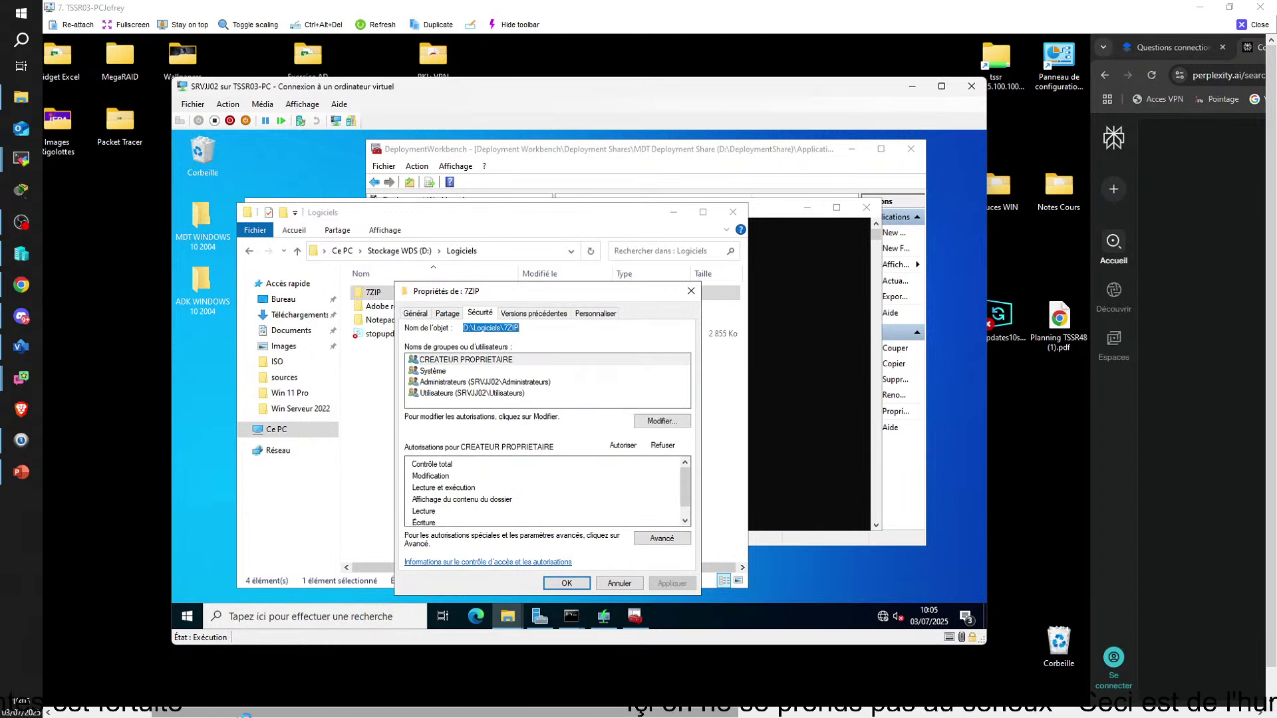
click(691, 291)
click(673, 214)
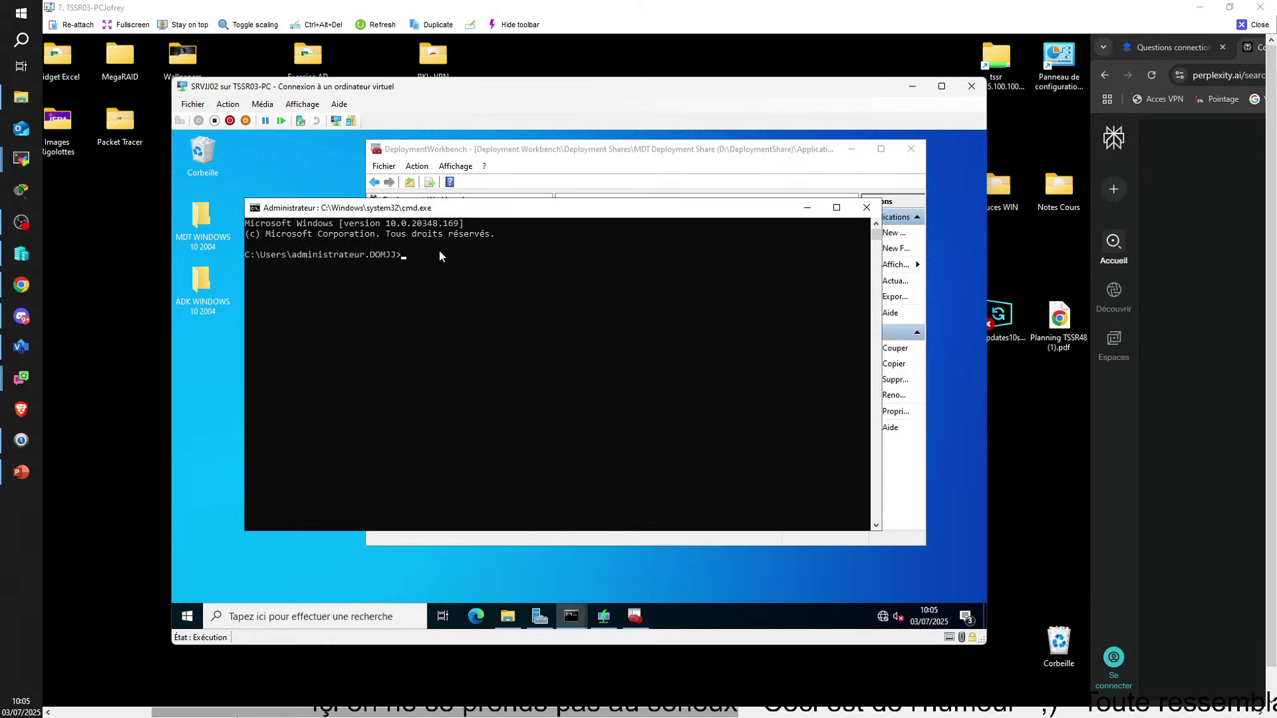
Run cd D:\Logiciels\7ZIP, then try running the bare folder path
text(cd )
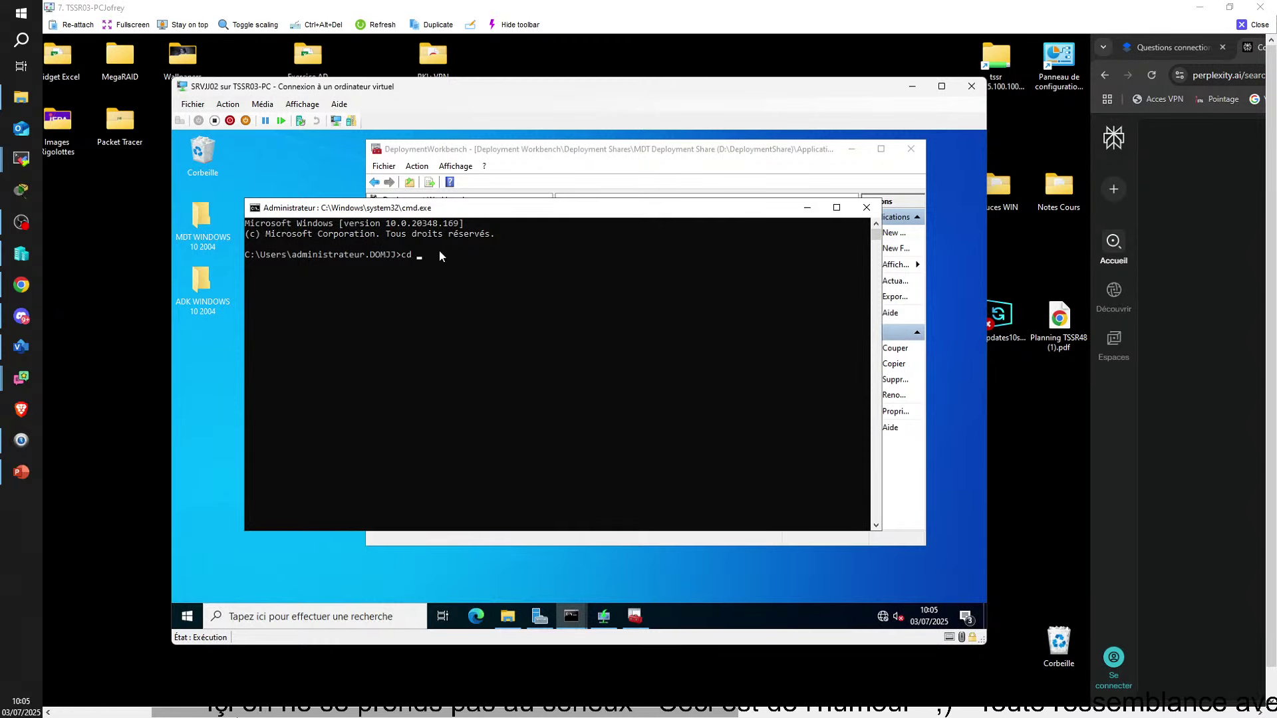
text(D:\Logiciels\7ZIP)
key(Return)
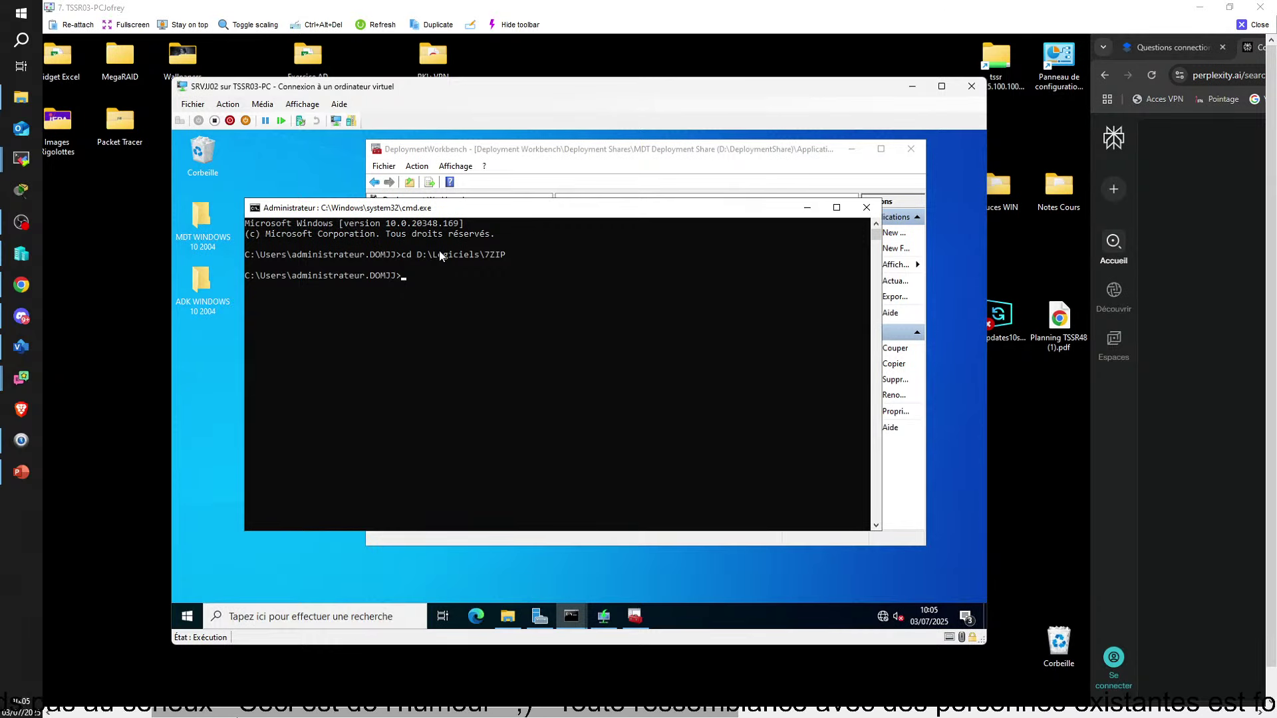
key(Up)
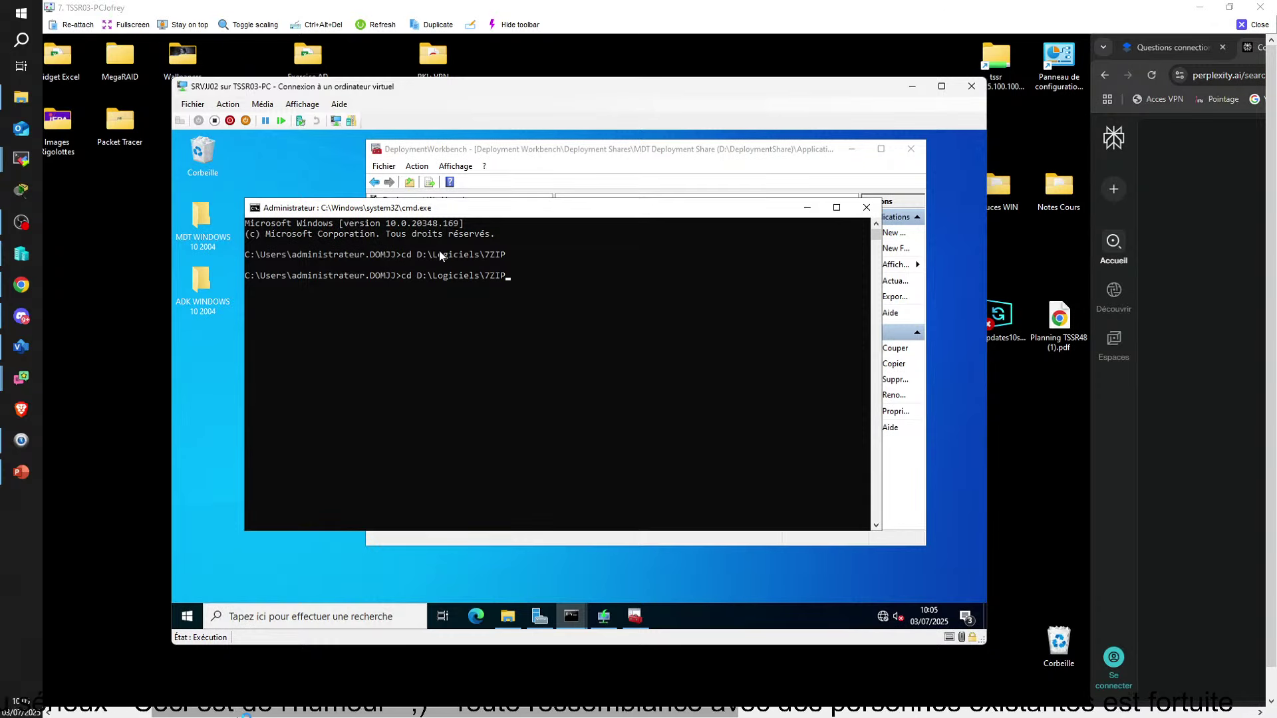
key(Left)
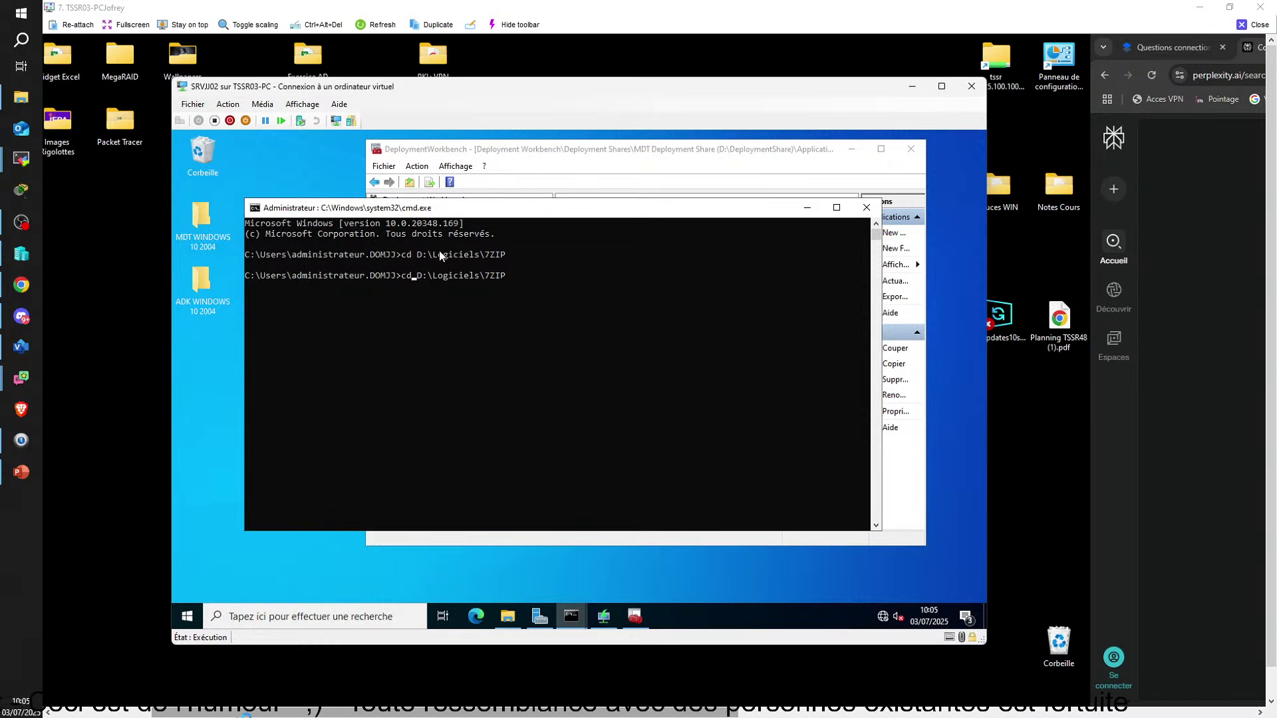
key(BackSpace)
key(BackSpace)
key(BackSpace)
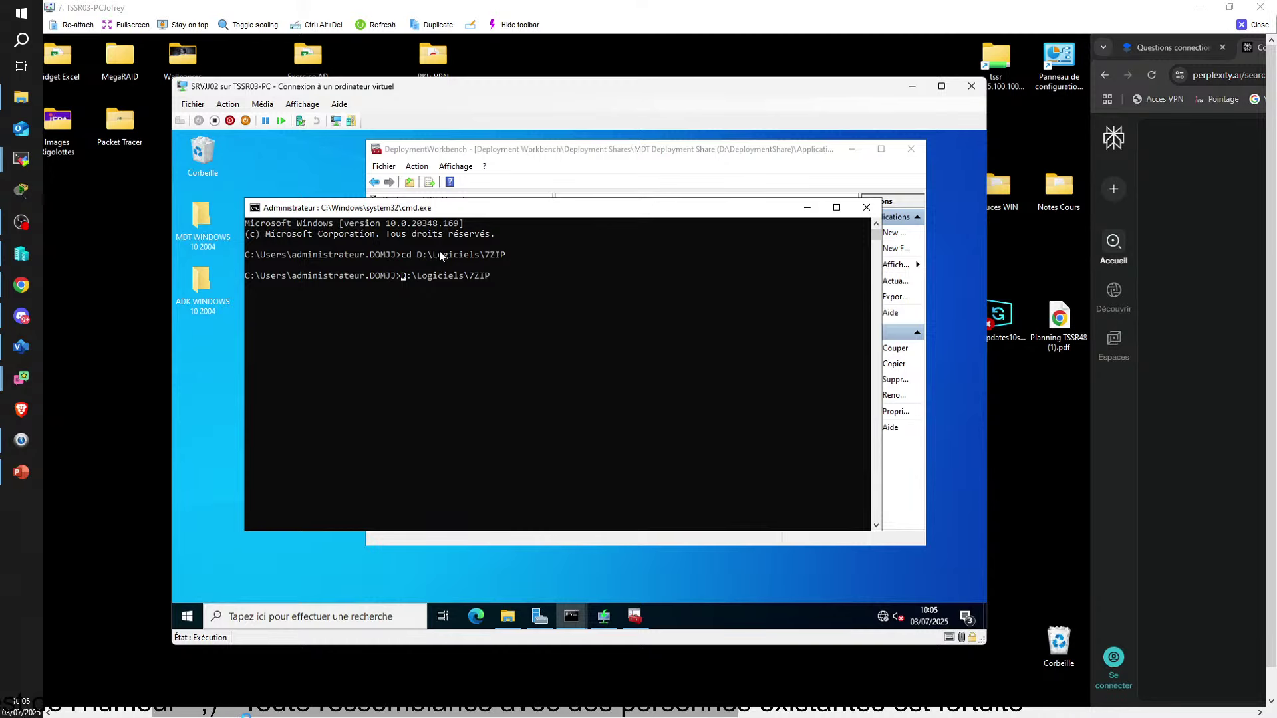
key(Return)
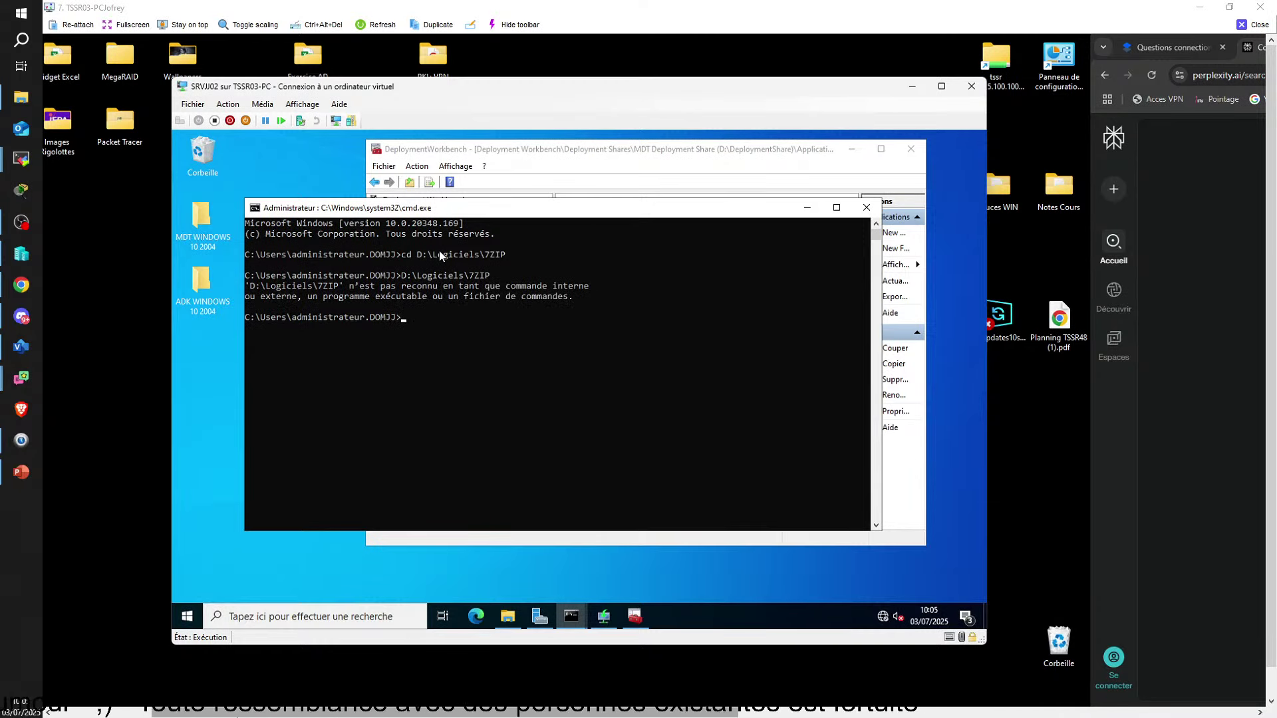
Rerun the cd command with a trailing backslash and switch the prompt to the D: drive
key(Up)
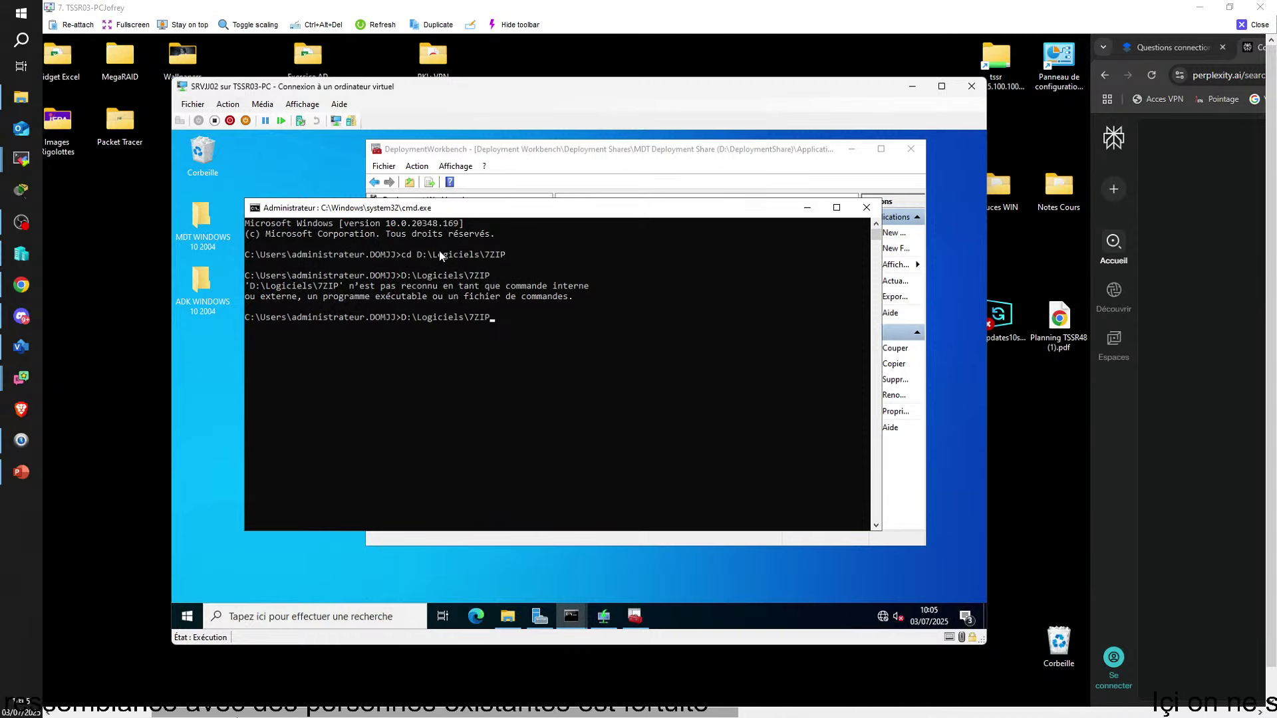
key(Up)
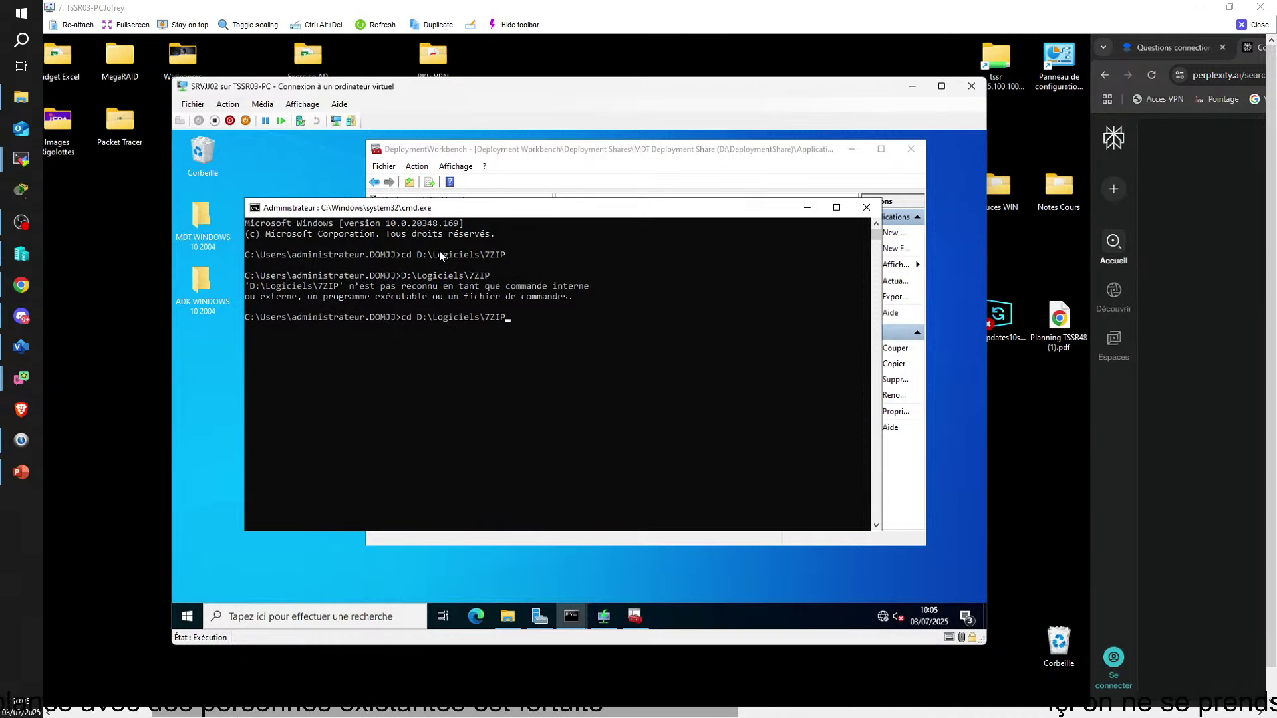
text(\)
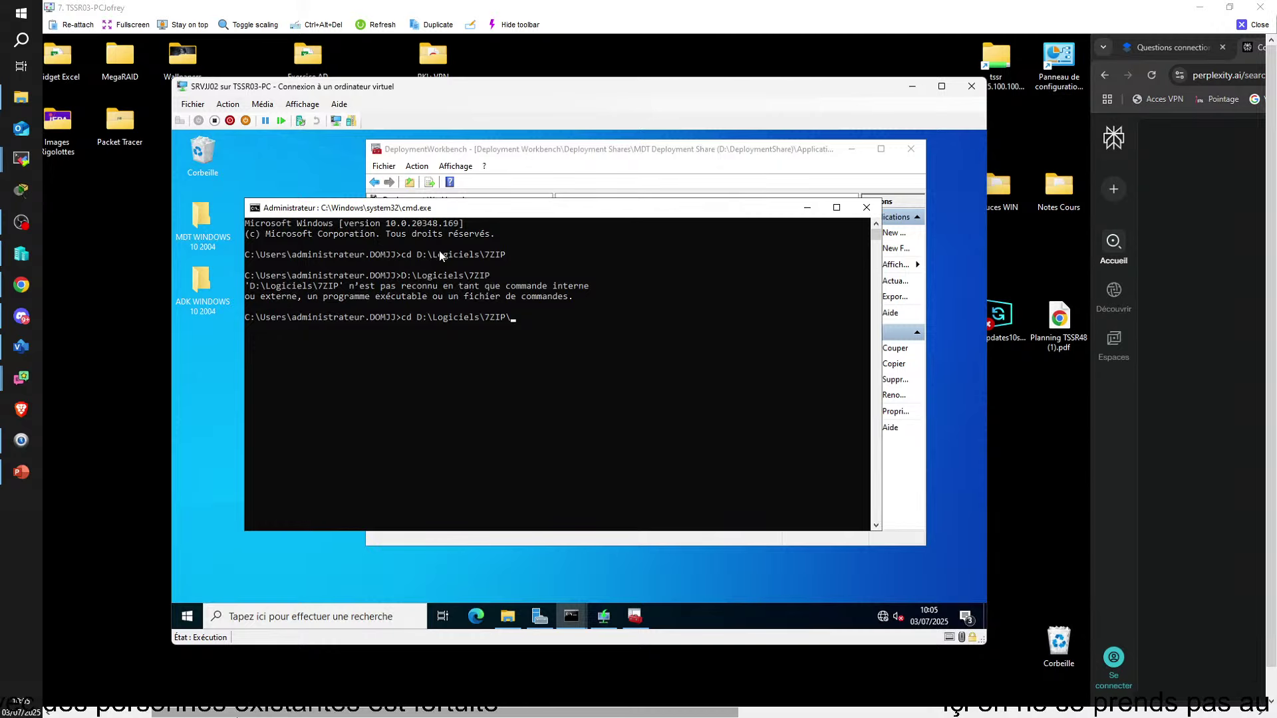
key(Return)
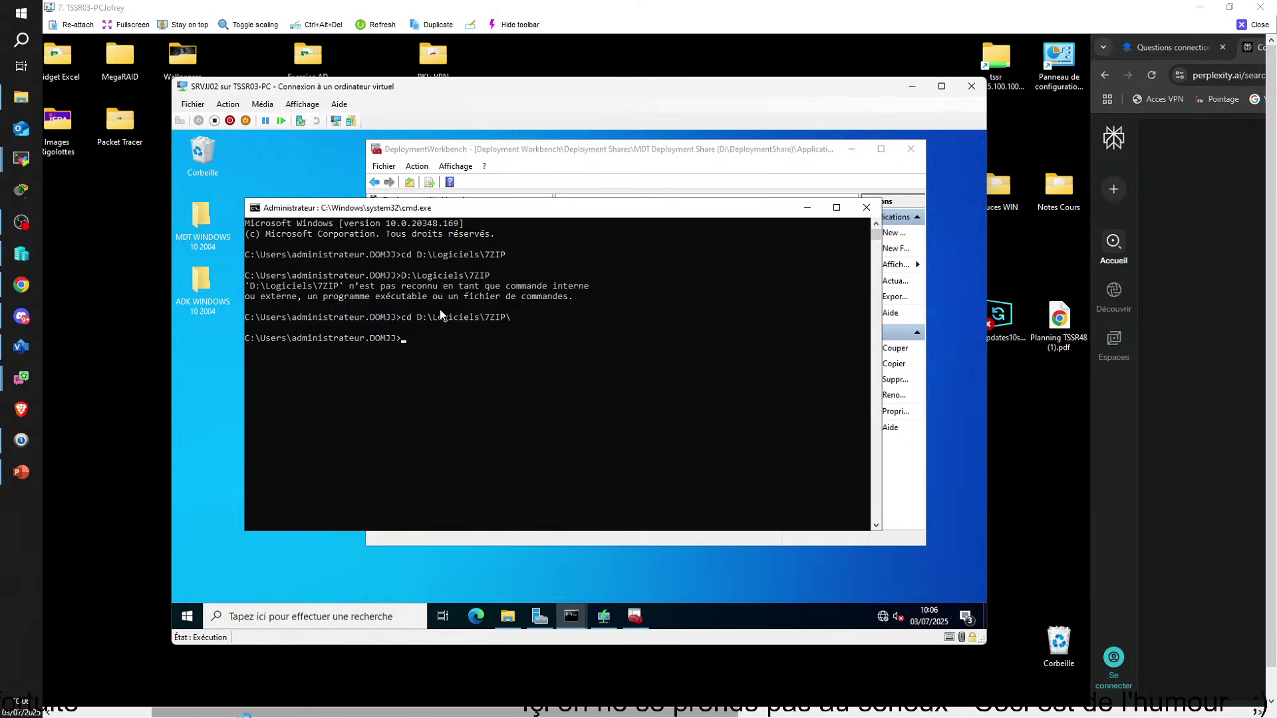
text(:)
key(Return)
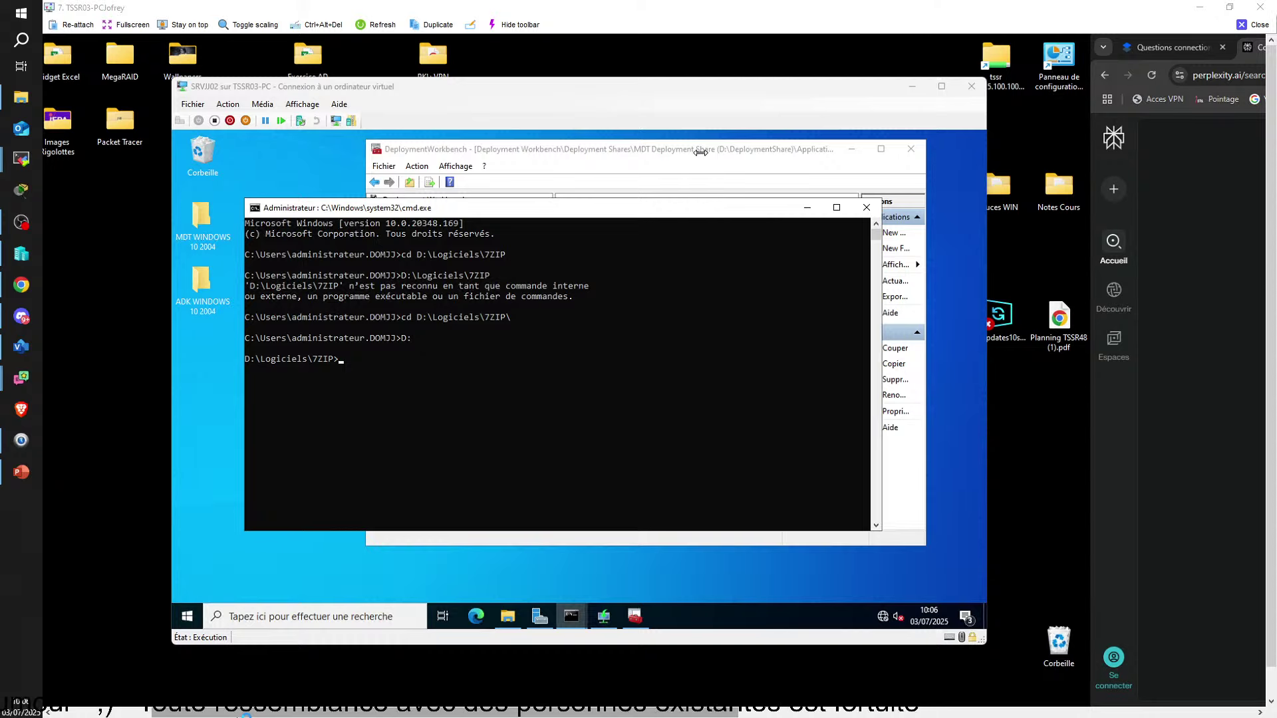
click(635, 616)
Open the 7ZIP folder and copy the 7z1602-x64 installer's file name
click(507, 617)
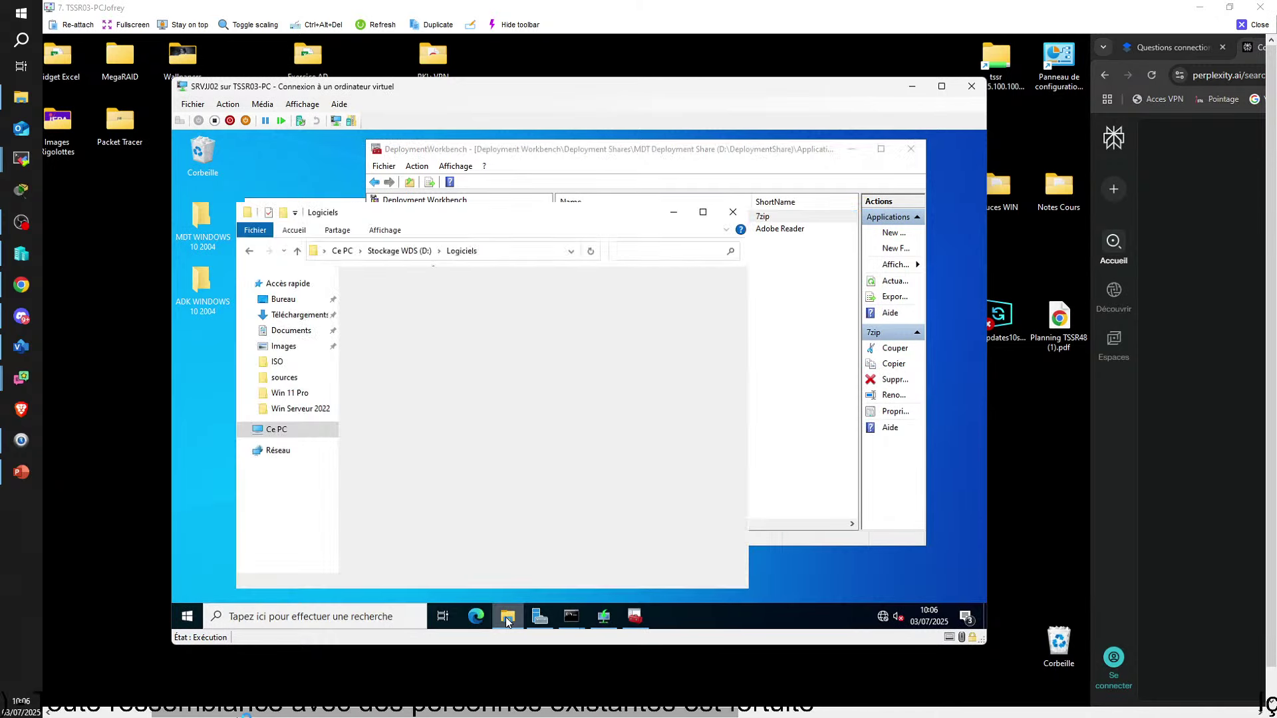
double_click(408, 297)
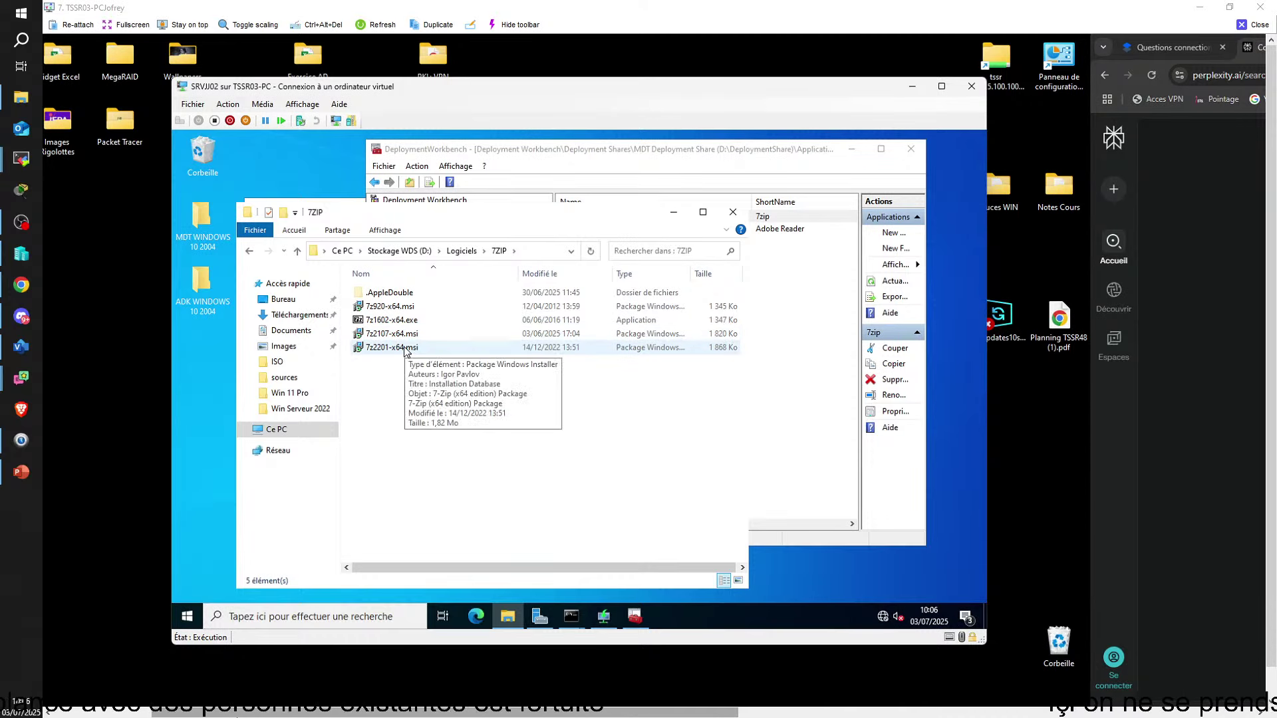
click(393, 324)
click(393, 324)
key(ctrl+c)
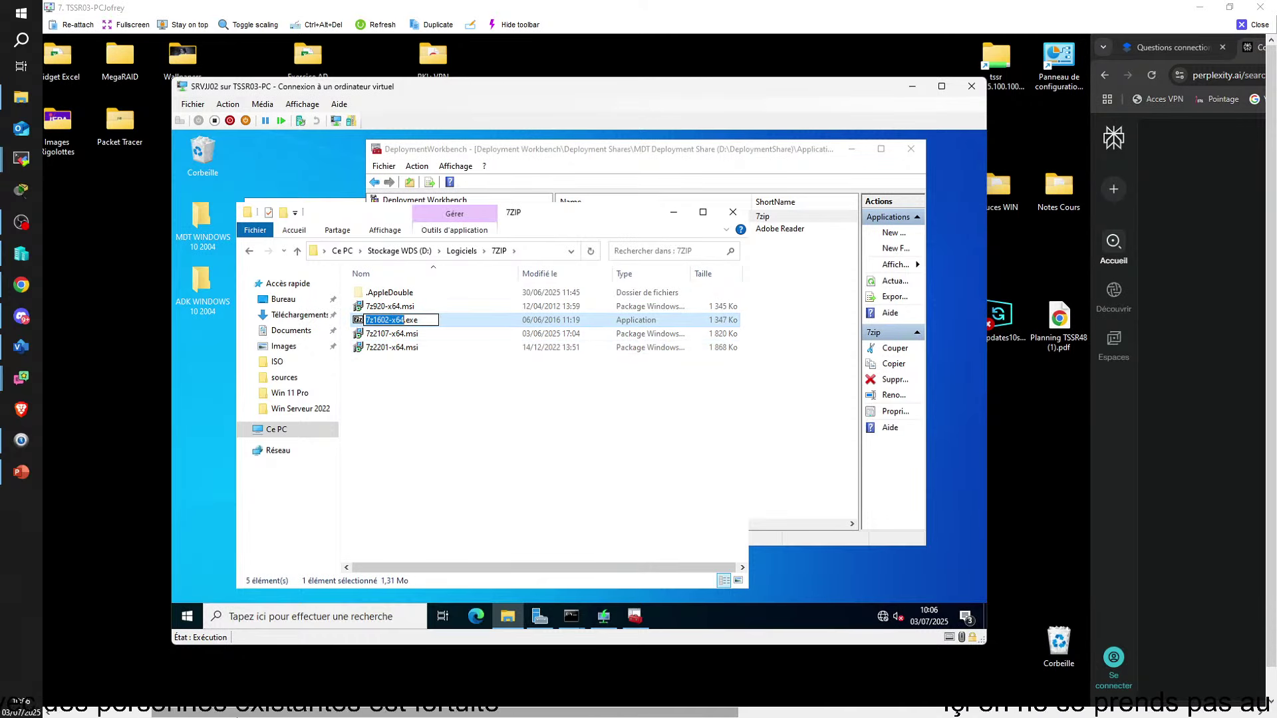
Run 7z1602-x64.exe /S in the command prompt to install 7-Zip silently
click(674, 213)
click(852, 150)
click(367, 369)
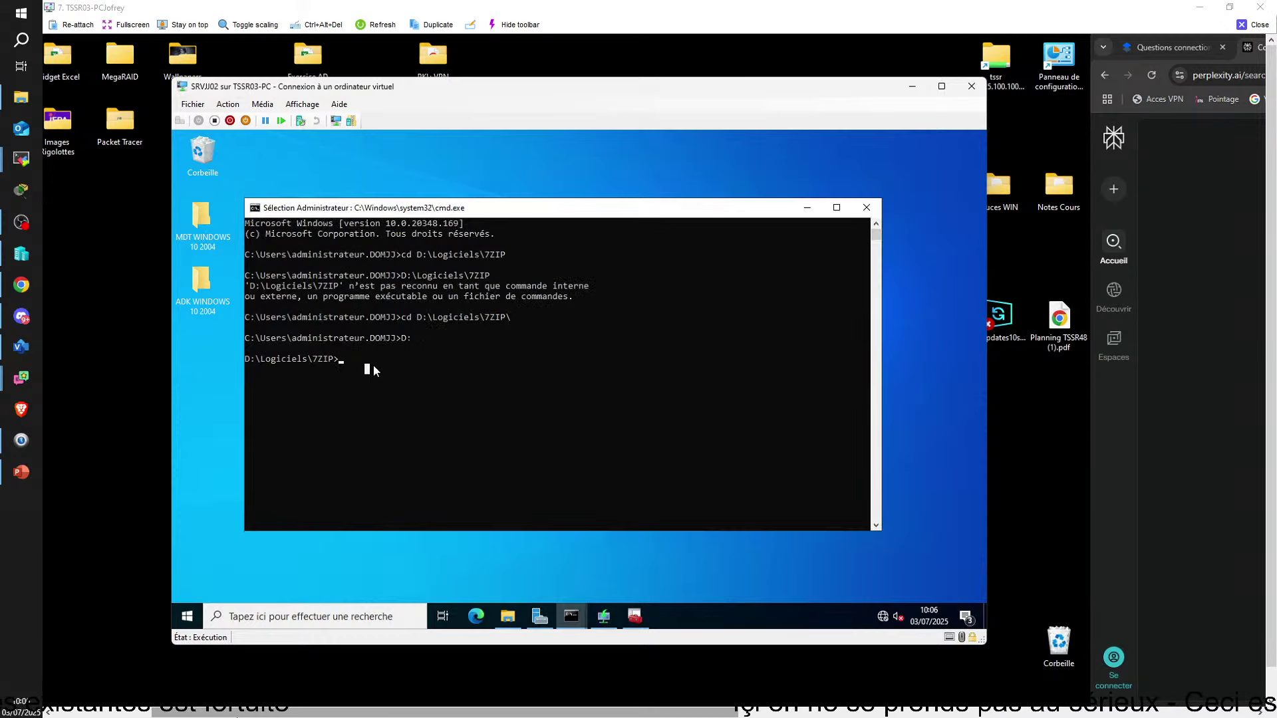
key(ctrl+v)
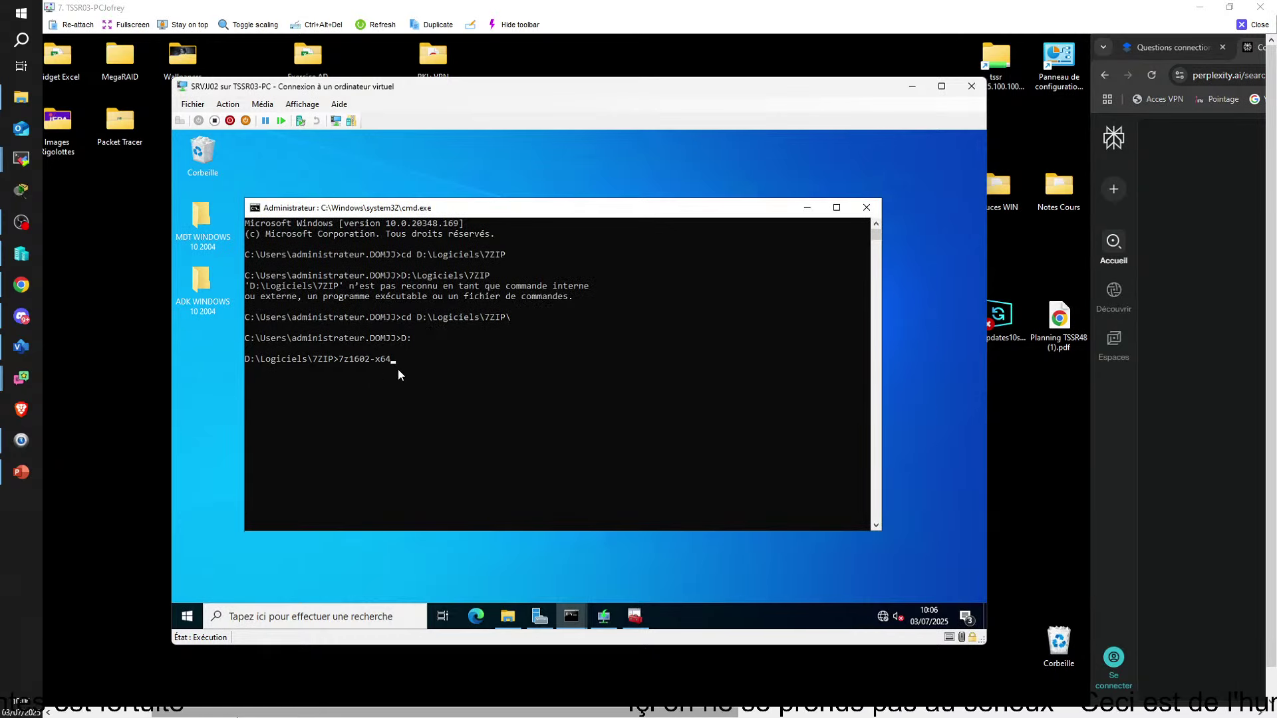
text(.exe)
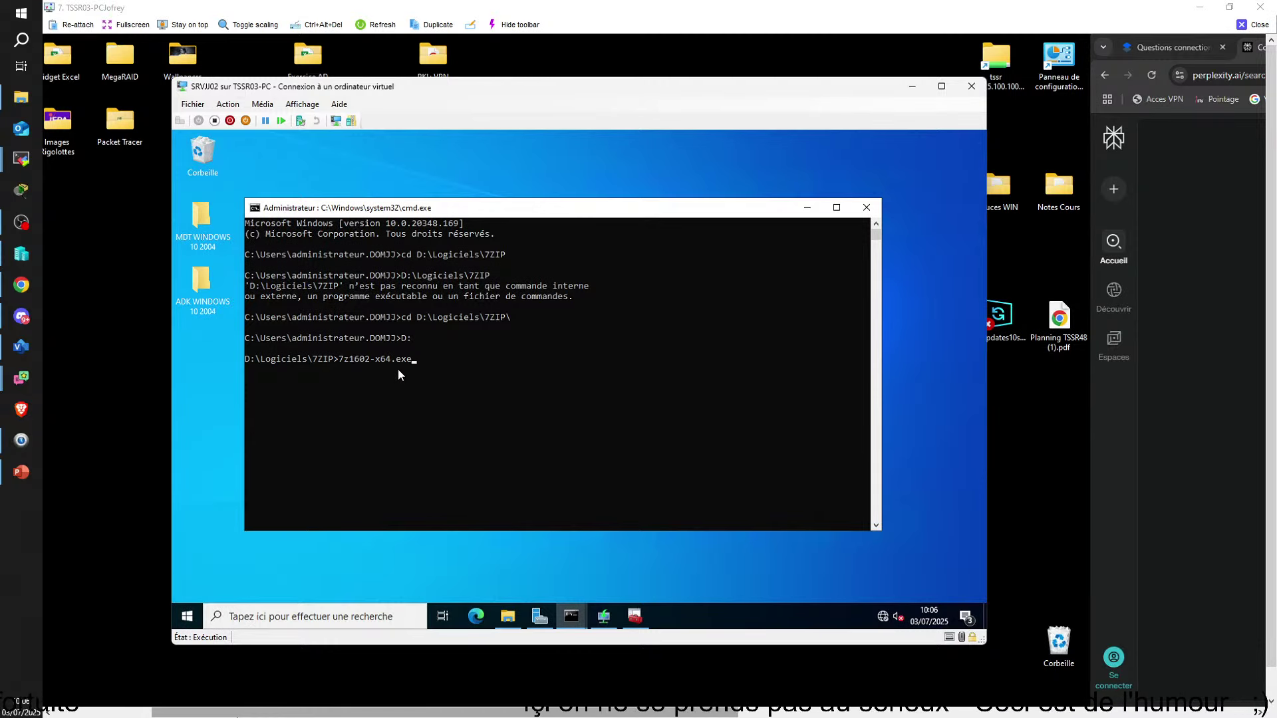
text( /)
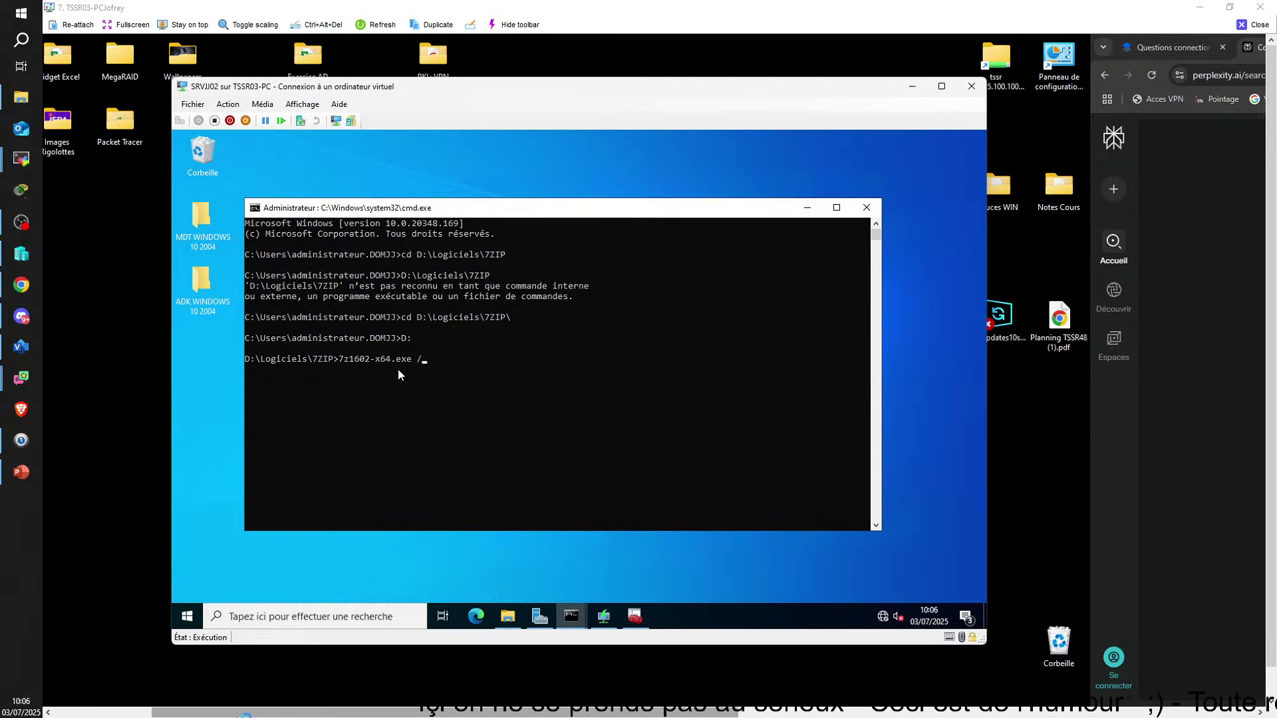
text(S)
key(Return)
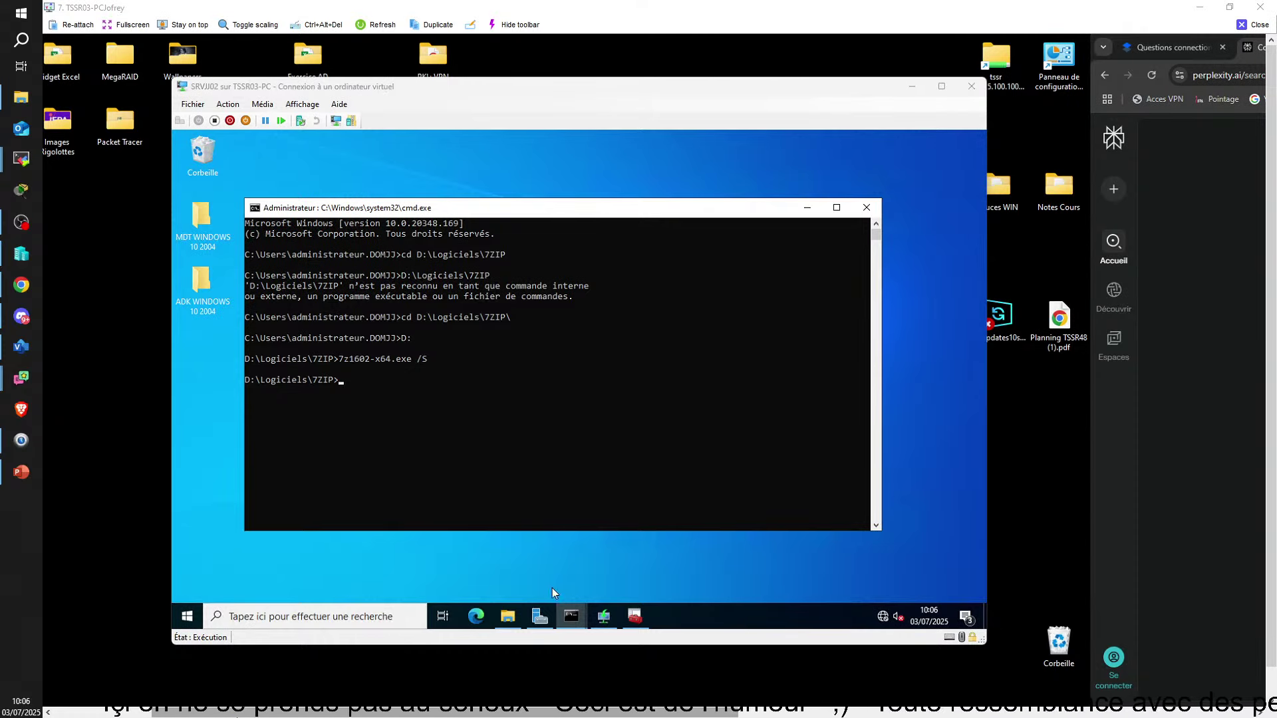
click(340, 619)
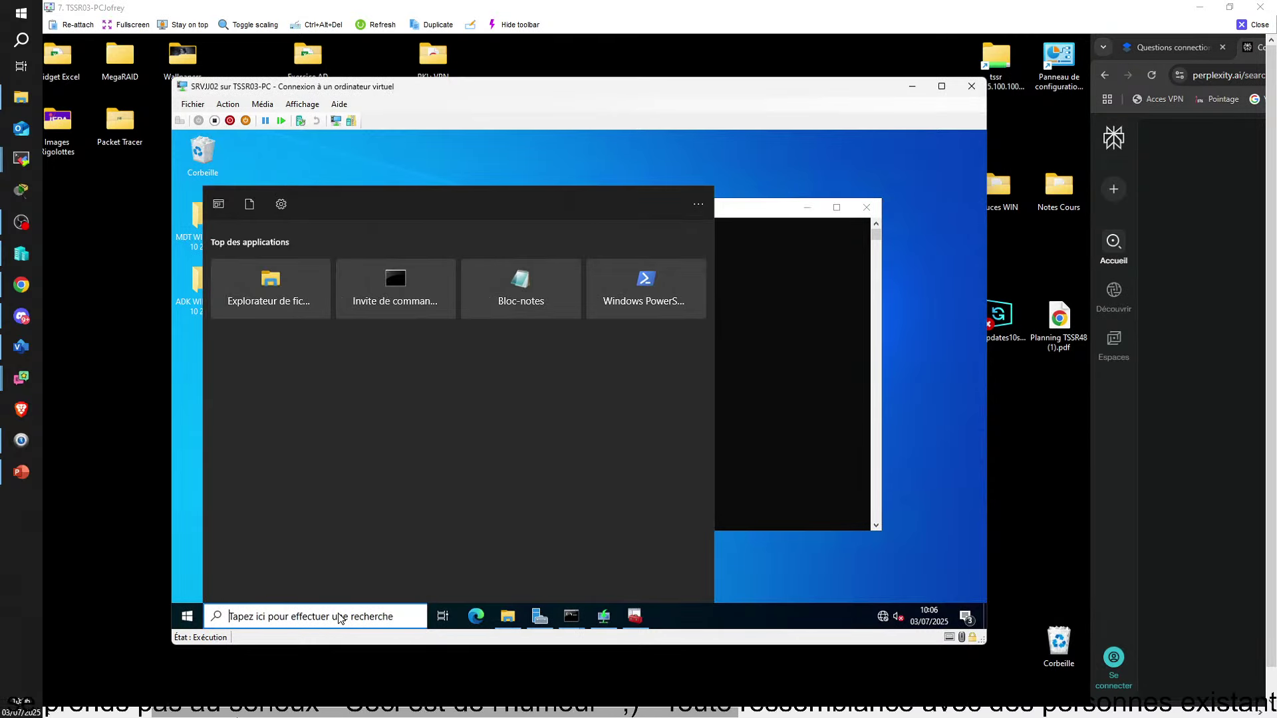
Launch 7-Zip File Manager from search to confirm the install, close it, and switch away from the VM
text(7)
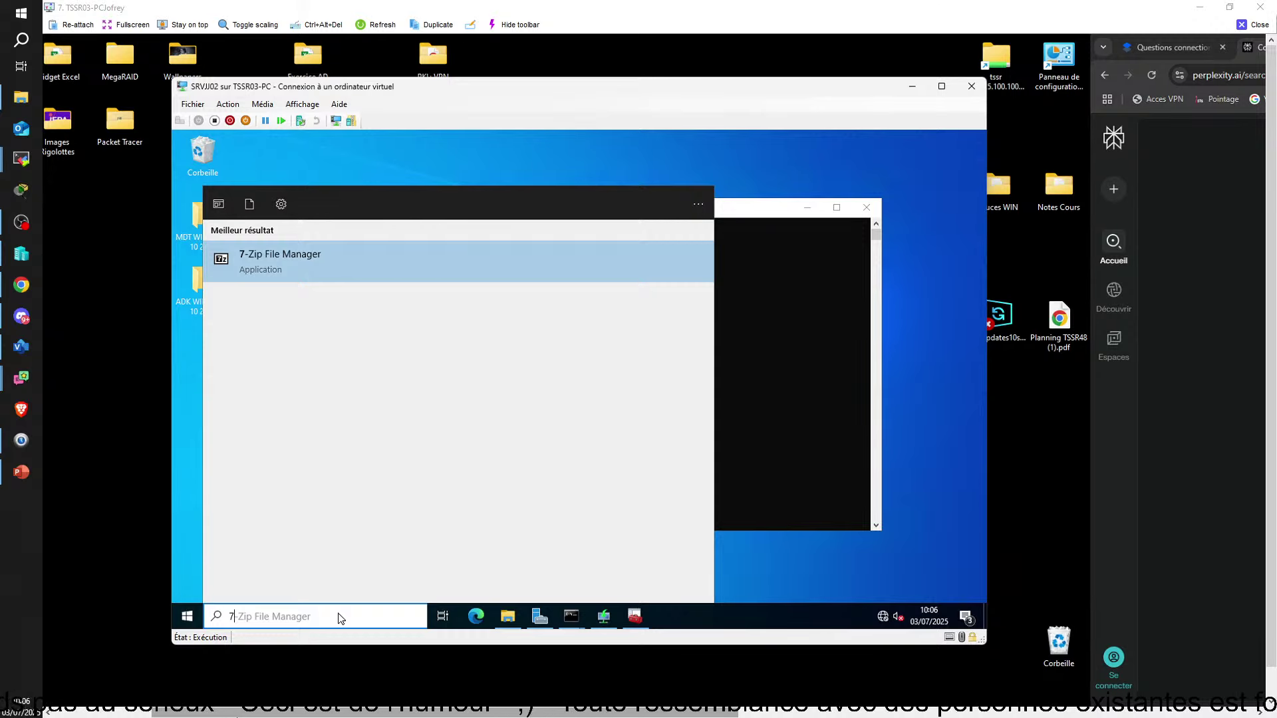
key(Return)
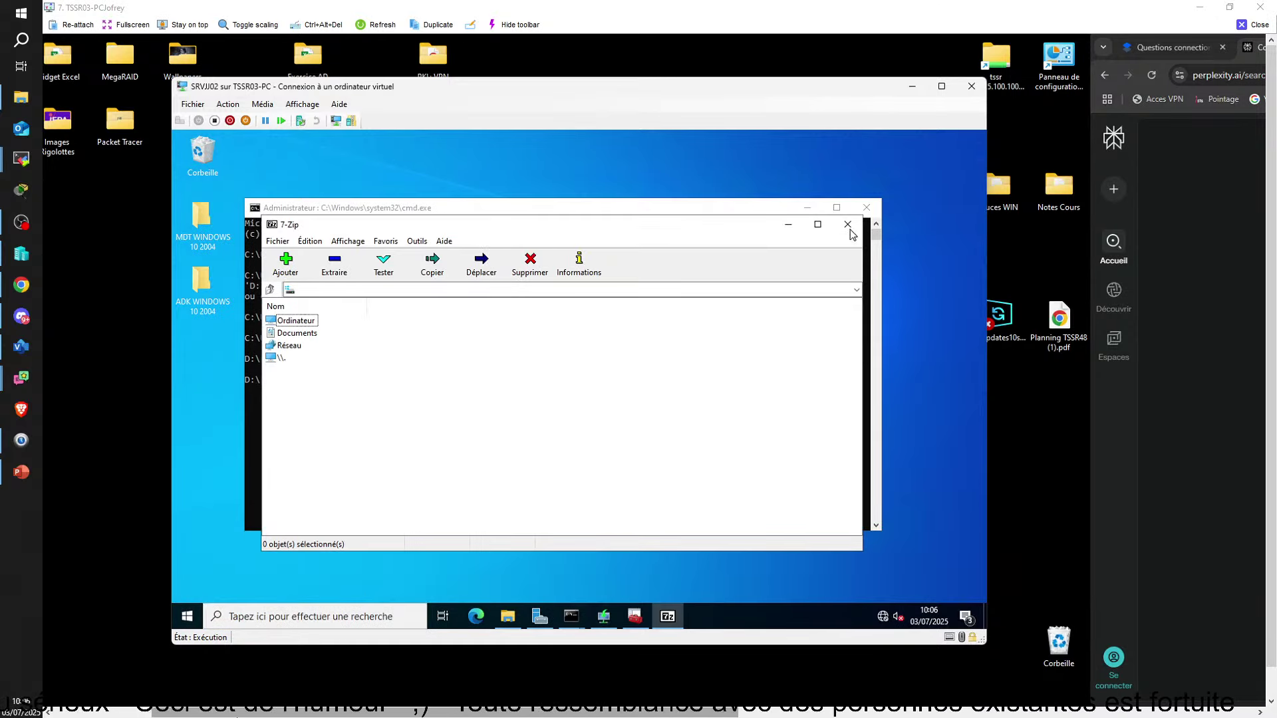
click(848, 227)
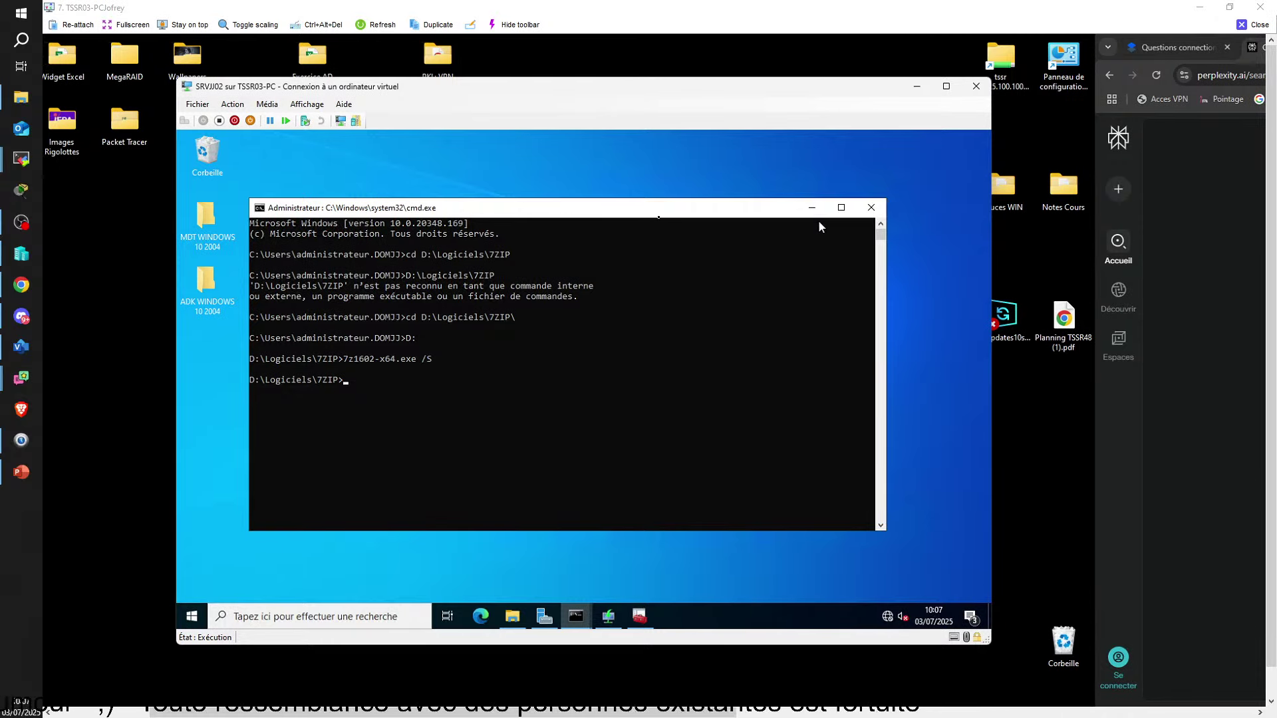
key(alt+Tab)
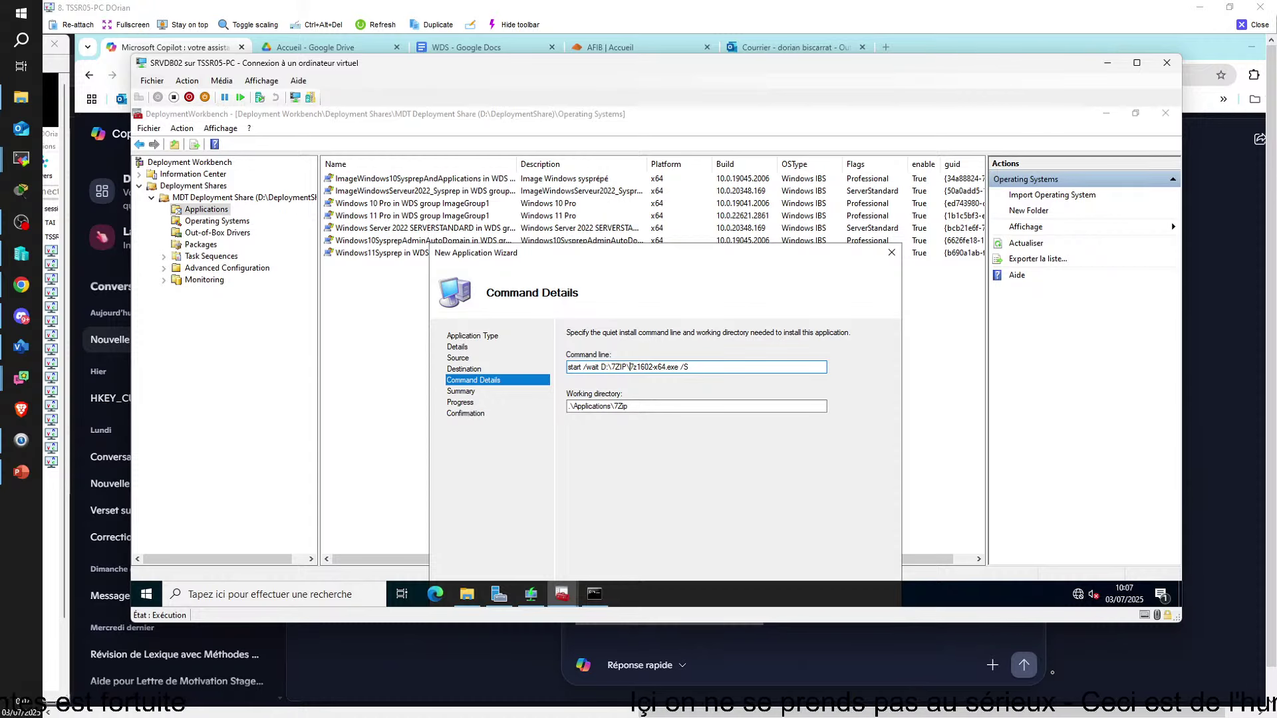
drag(633, 367, 602, 367)
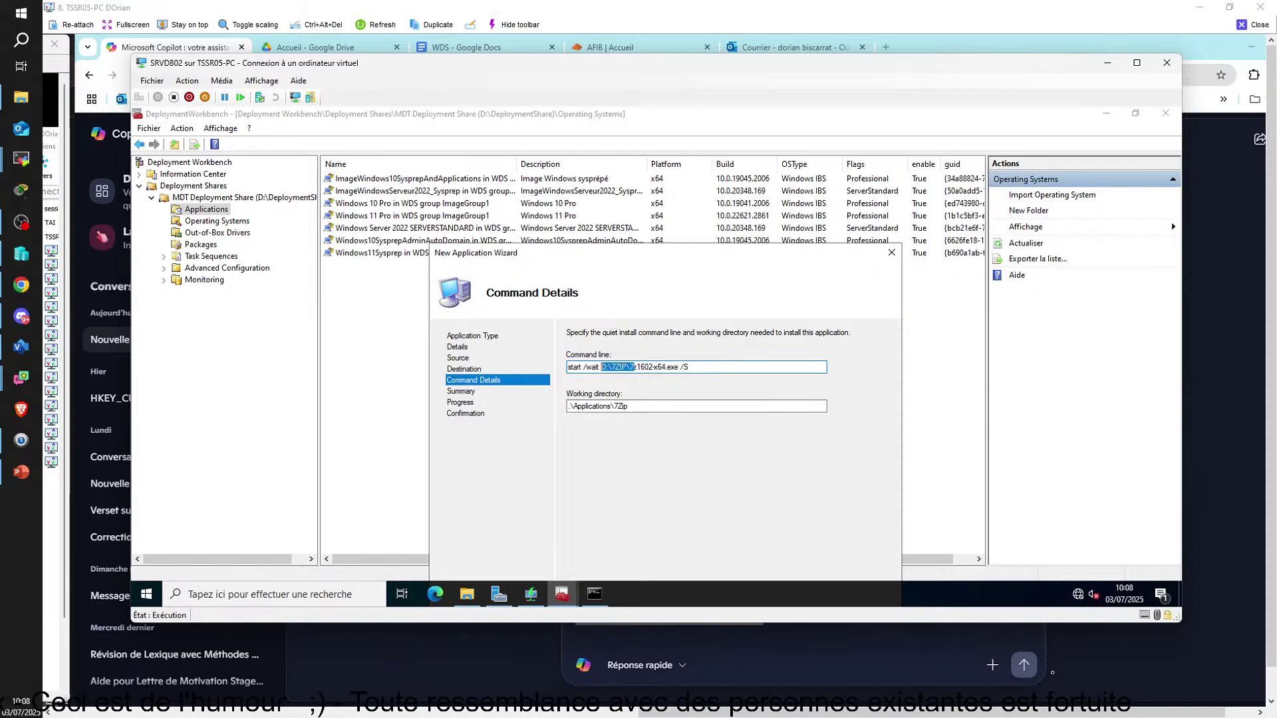
click(596, 597)
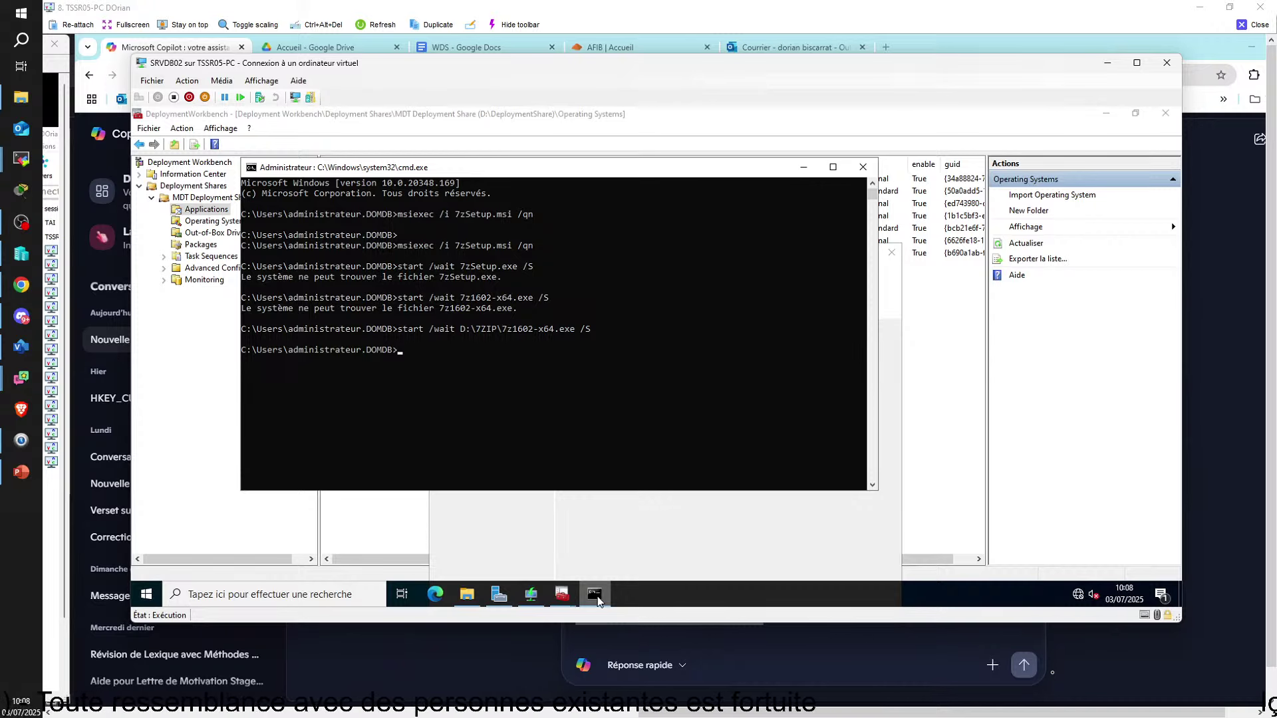
click(596, 597)
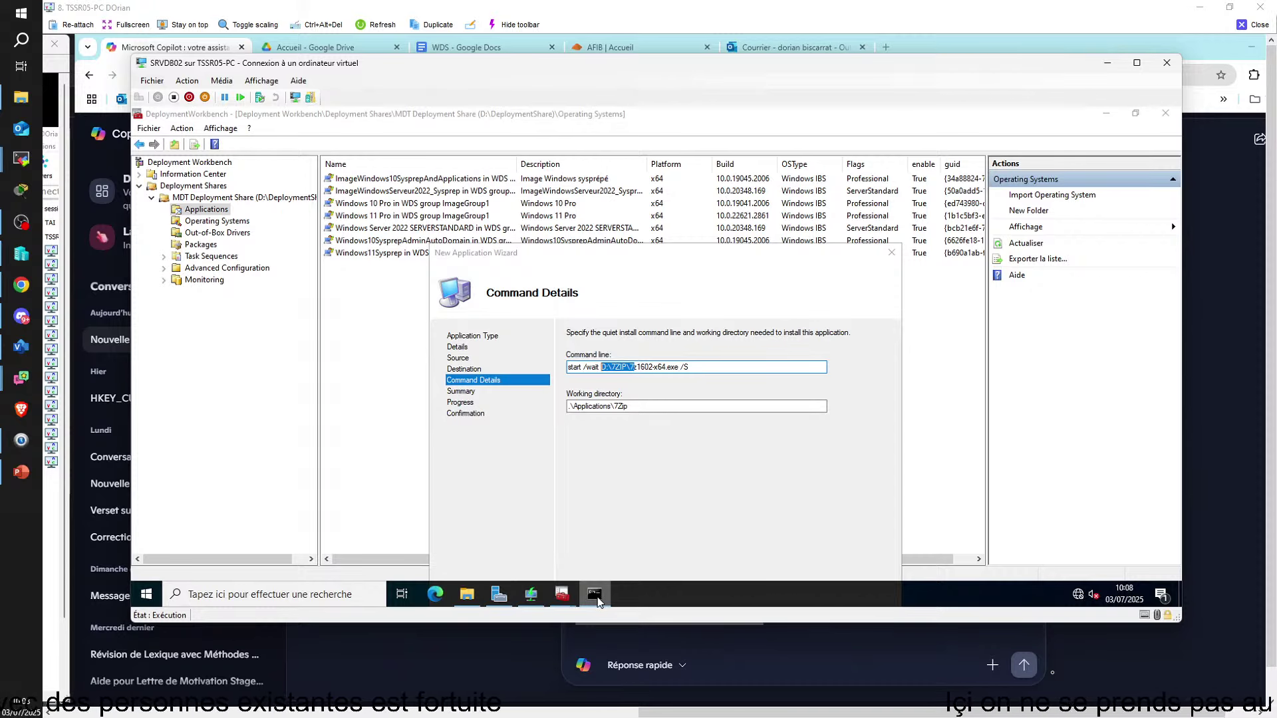
click(597, 599)
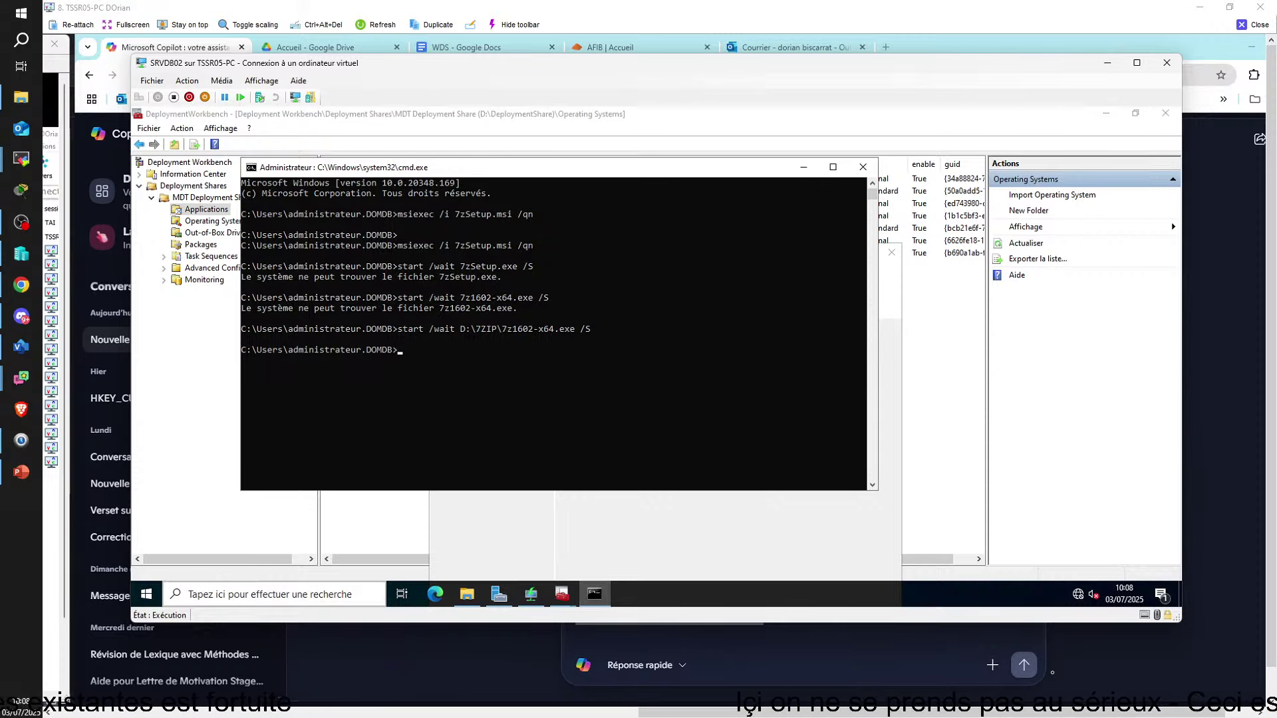
click(146, 594)
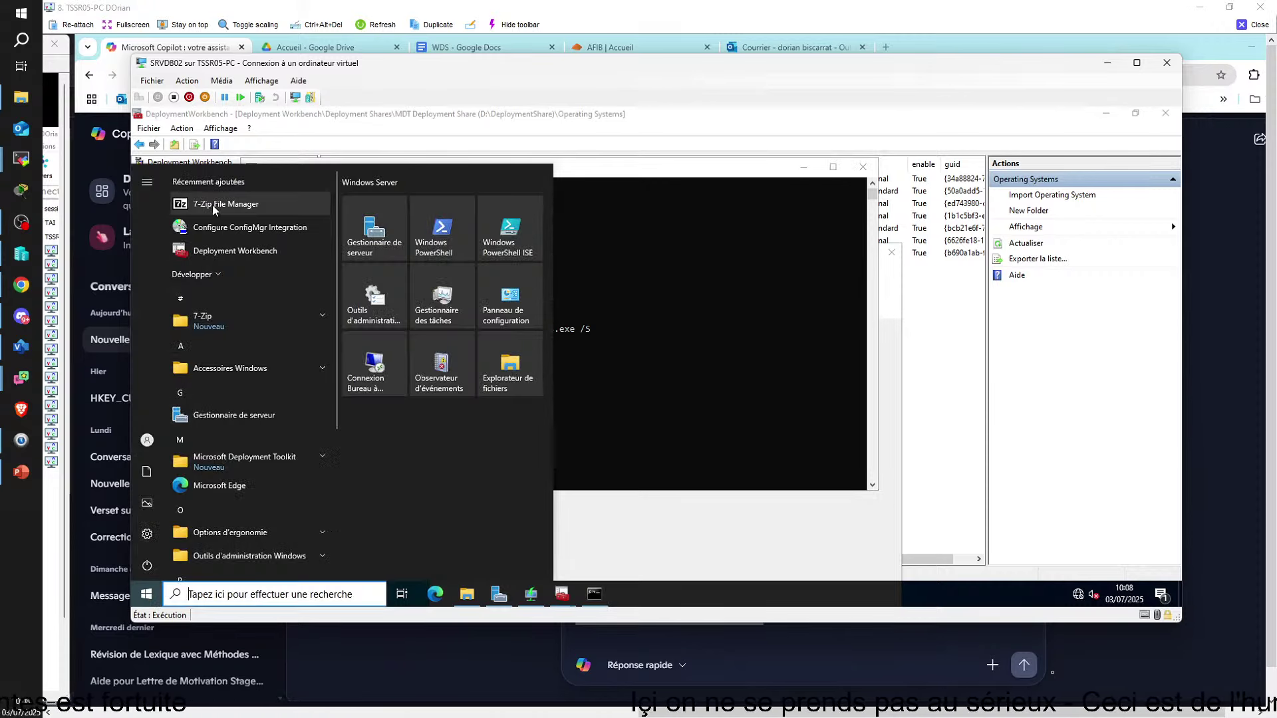
click(735, 372)
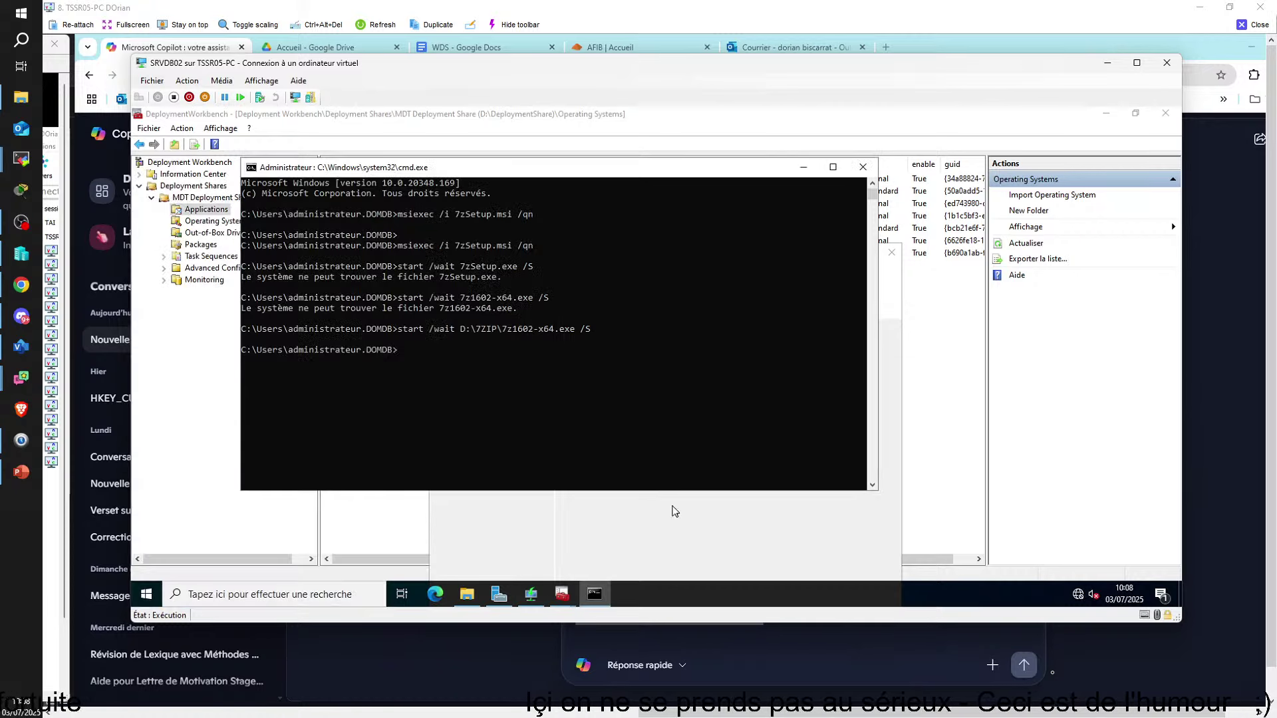
click(594, 594)
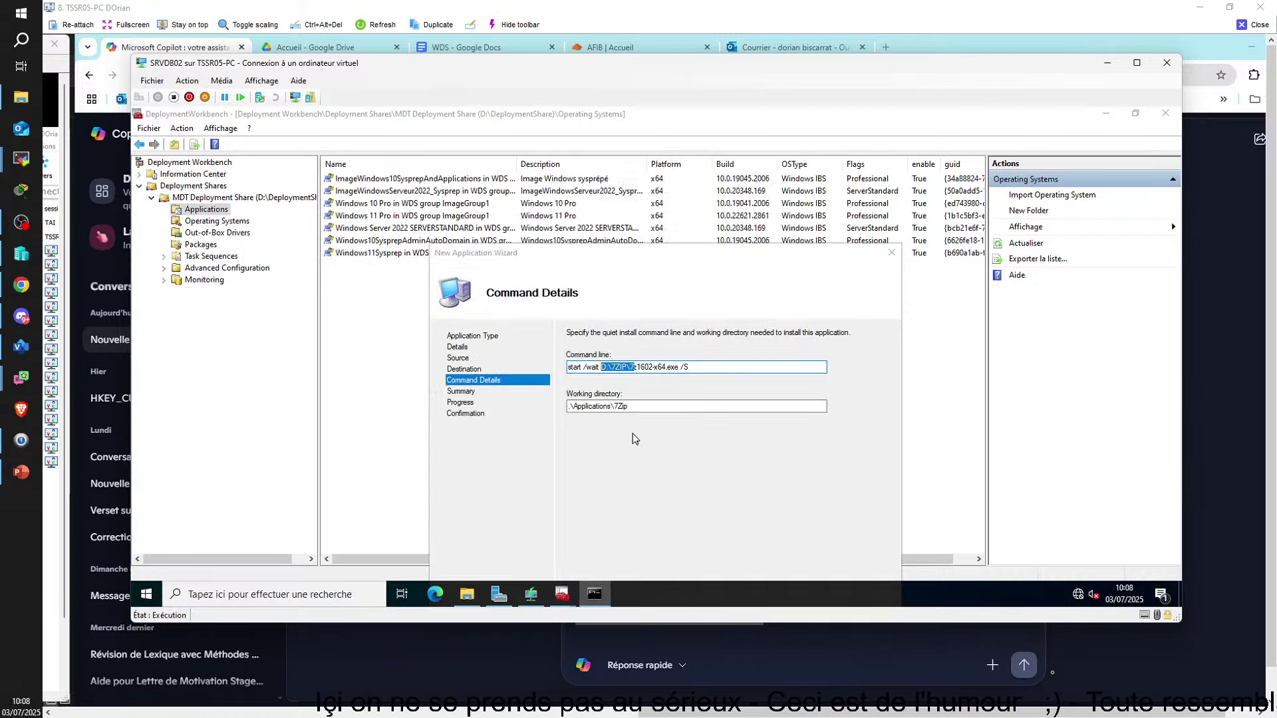
click(633, 367)
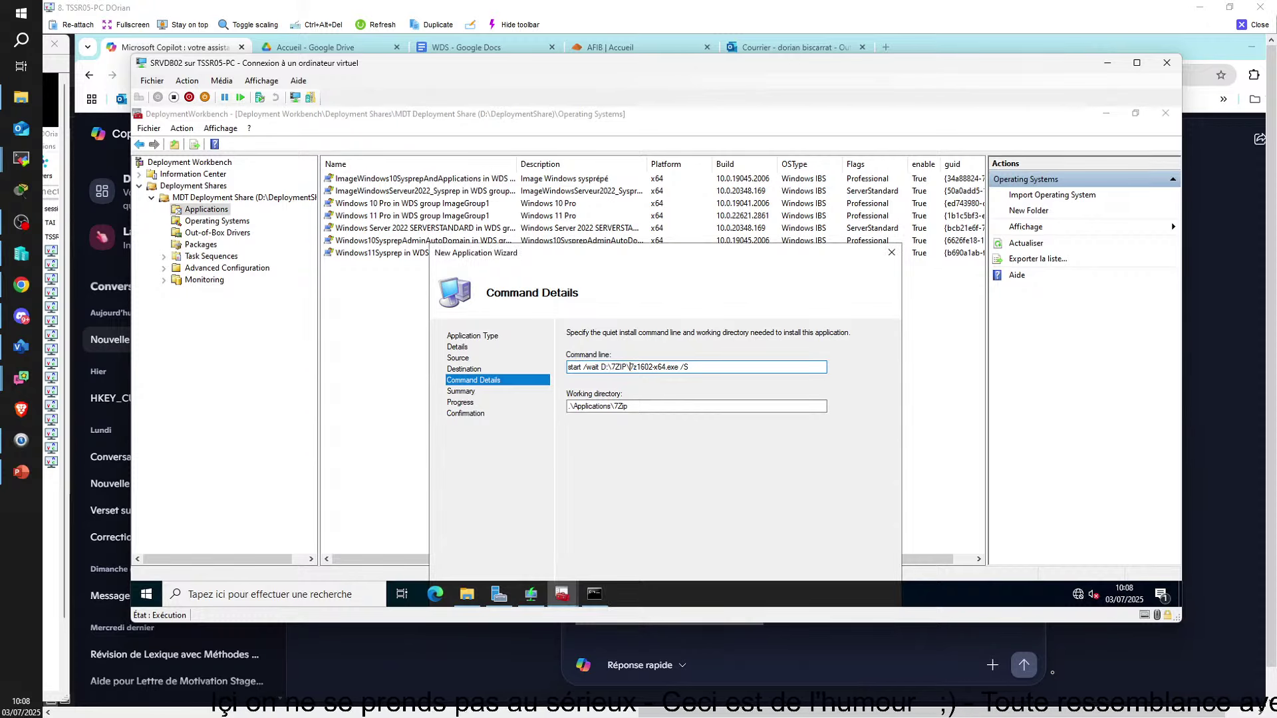
Delete D:\7ZIP\ so the command reads start /wait 7z1602-x64.exe /S, then view Copilot's answer
drag(628, 366, 600, 366)
key(BackSpace)
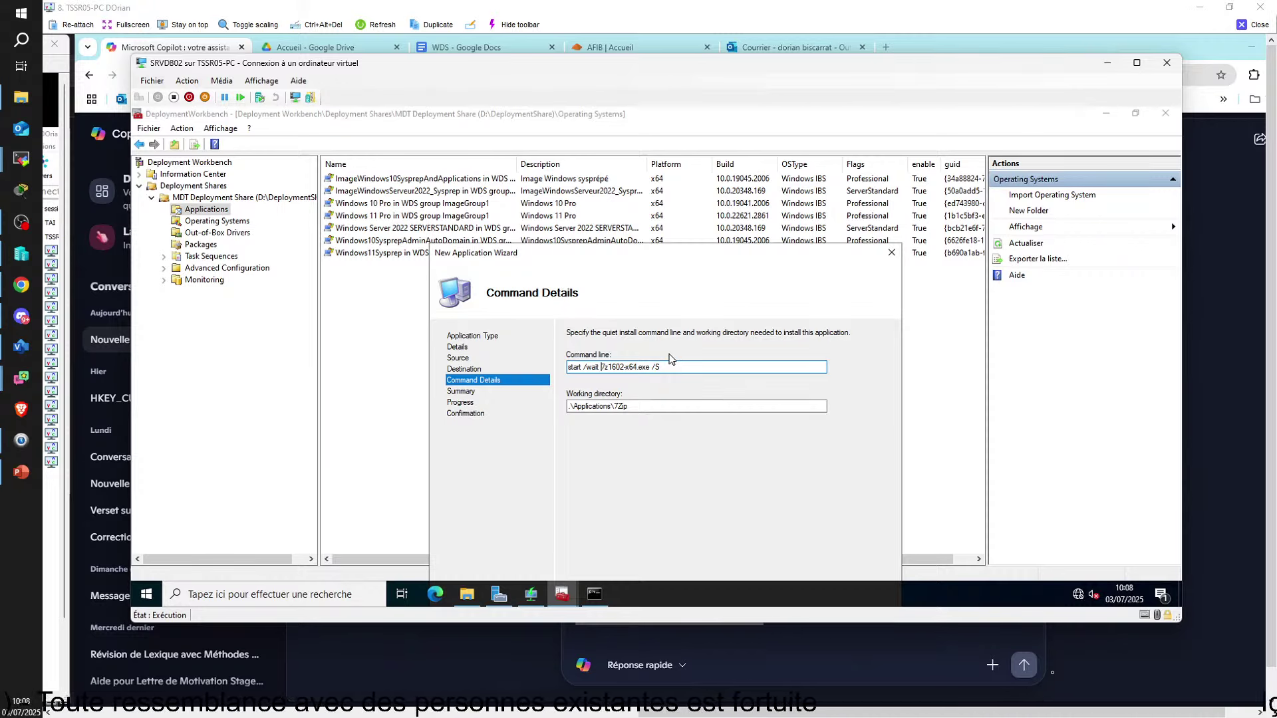
click(481, 679)
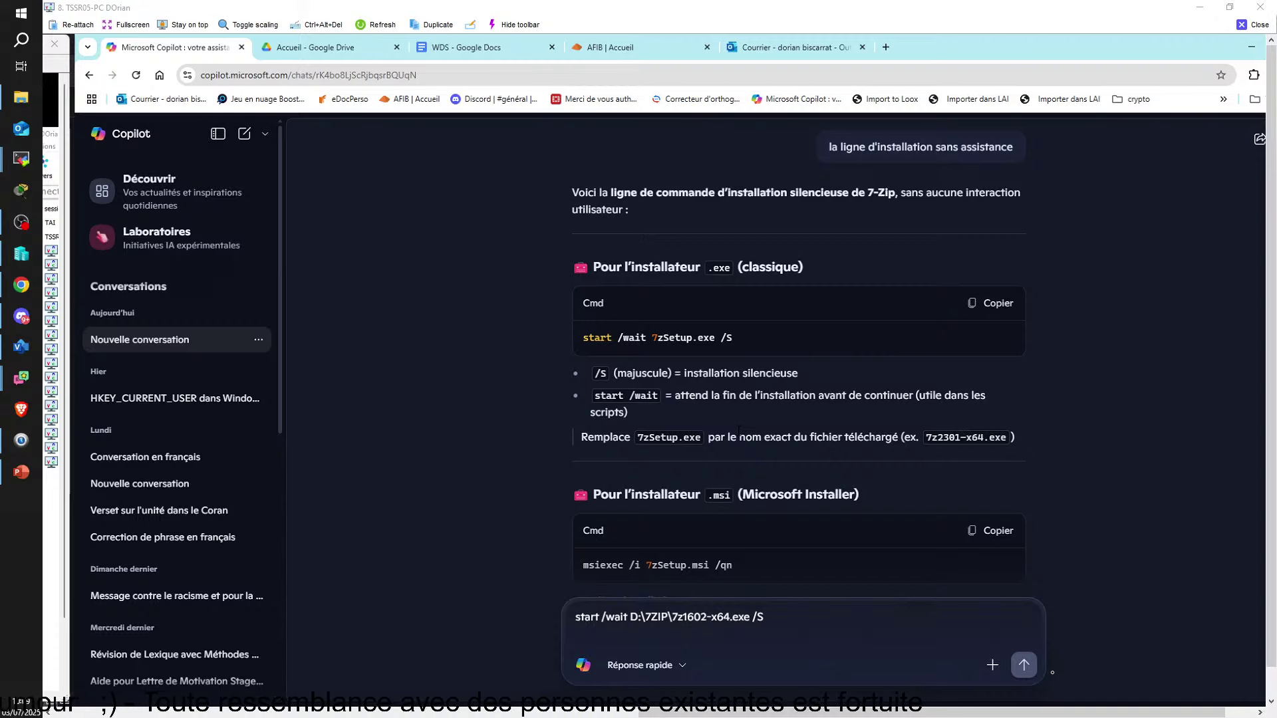
click(1246, 26)
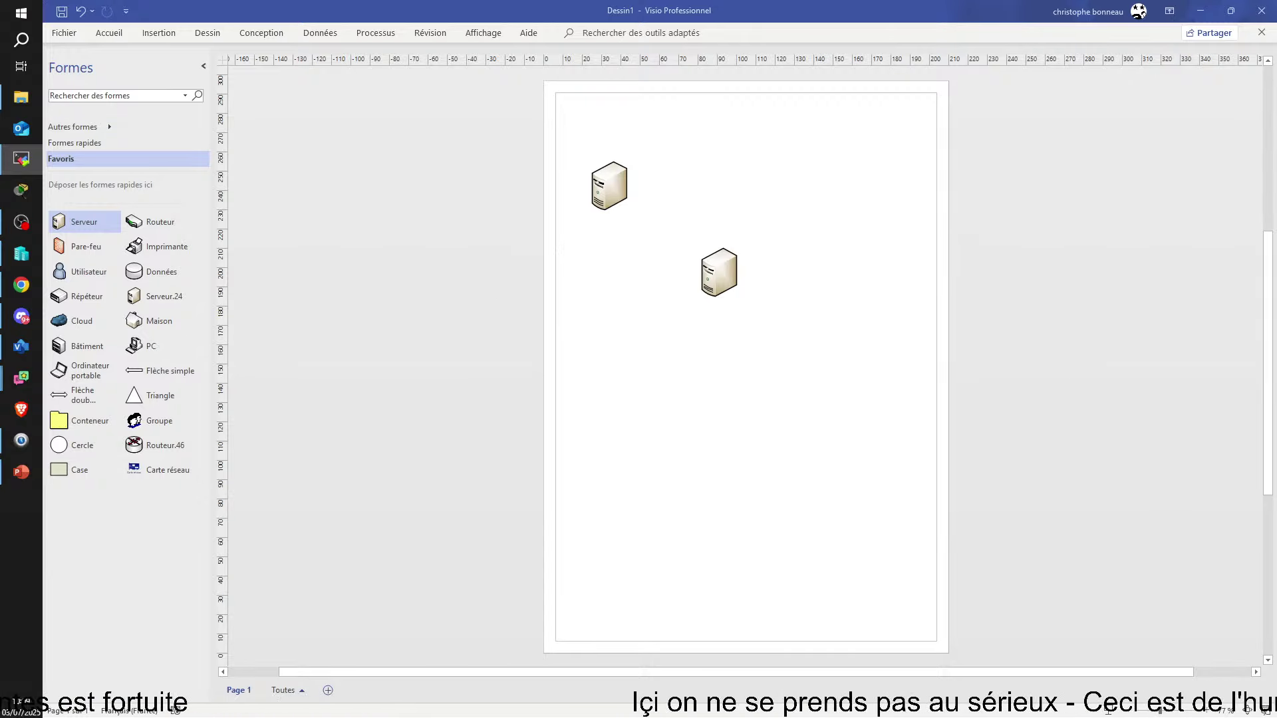
Switch from Visio back to the remote session with the VM's Explorer and Command Prompt
key(alt+Tab)
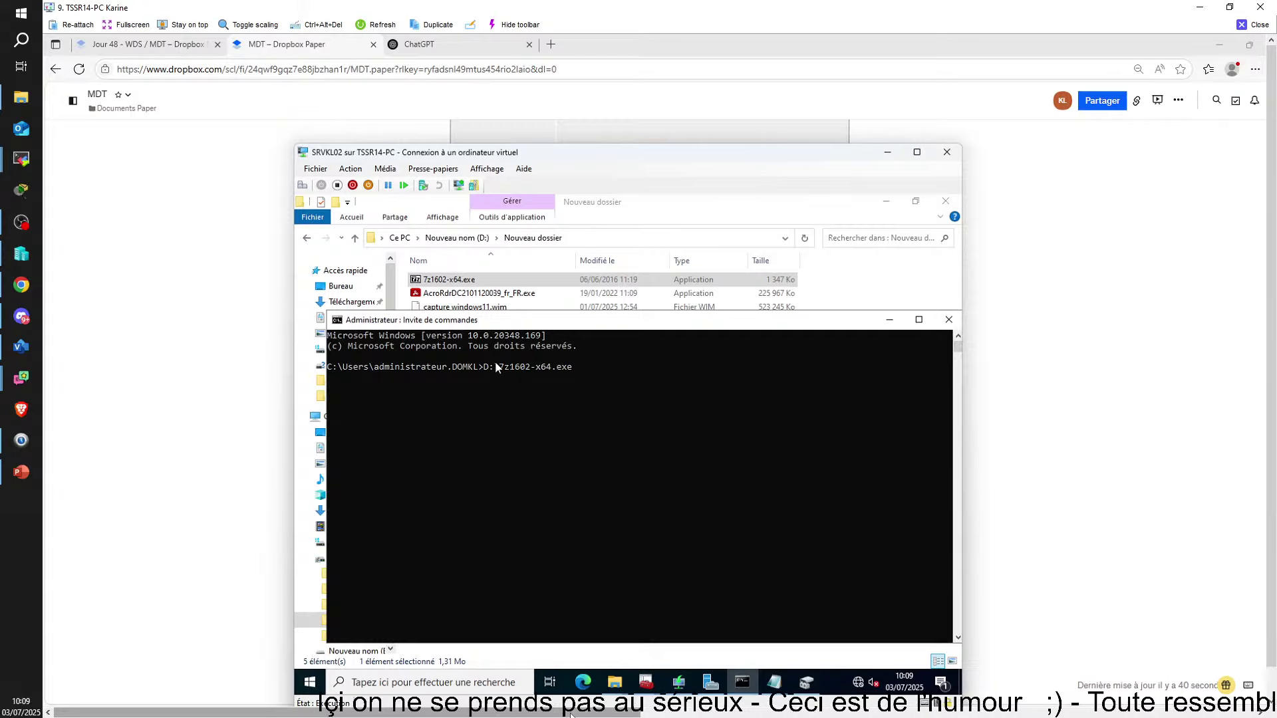
mouse_move(570, 713)
mouse_down()
mouse_move(828, 713)
mouse_move(573, 710)
mouse_up()
mouse_move(612, 682)
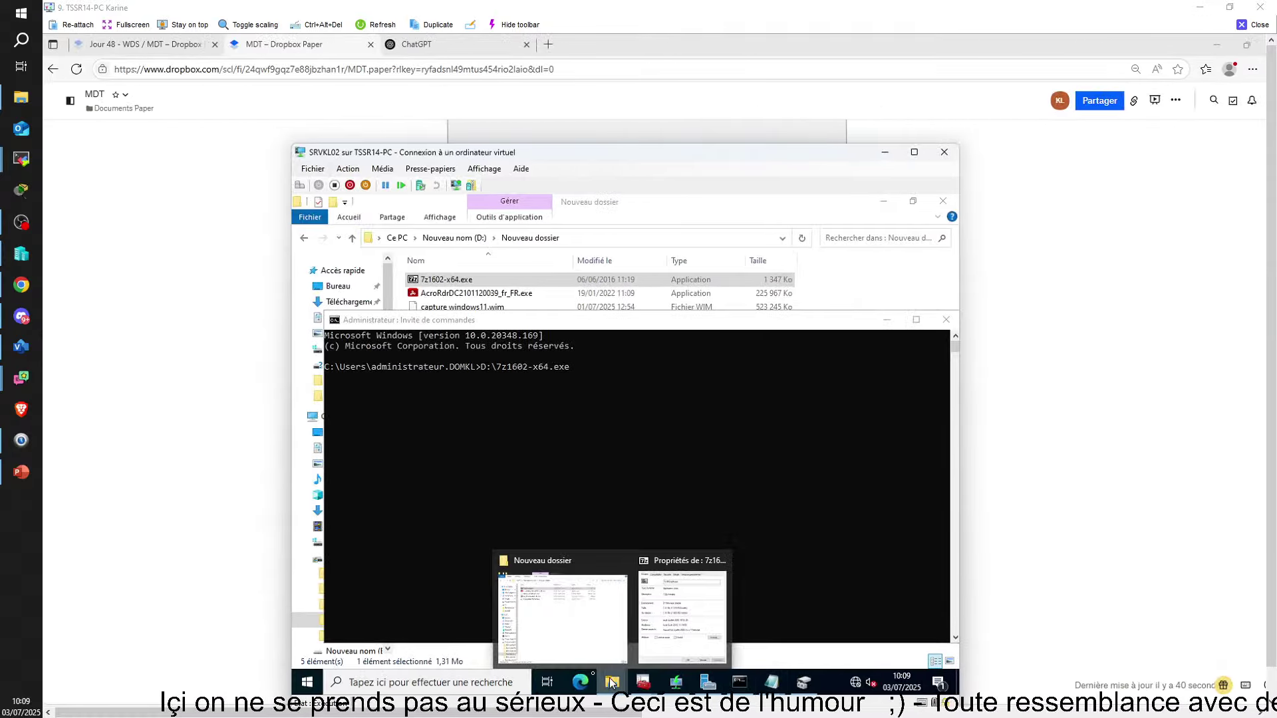
click(582, 634)
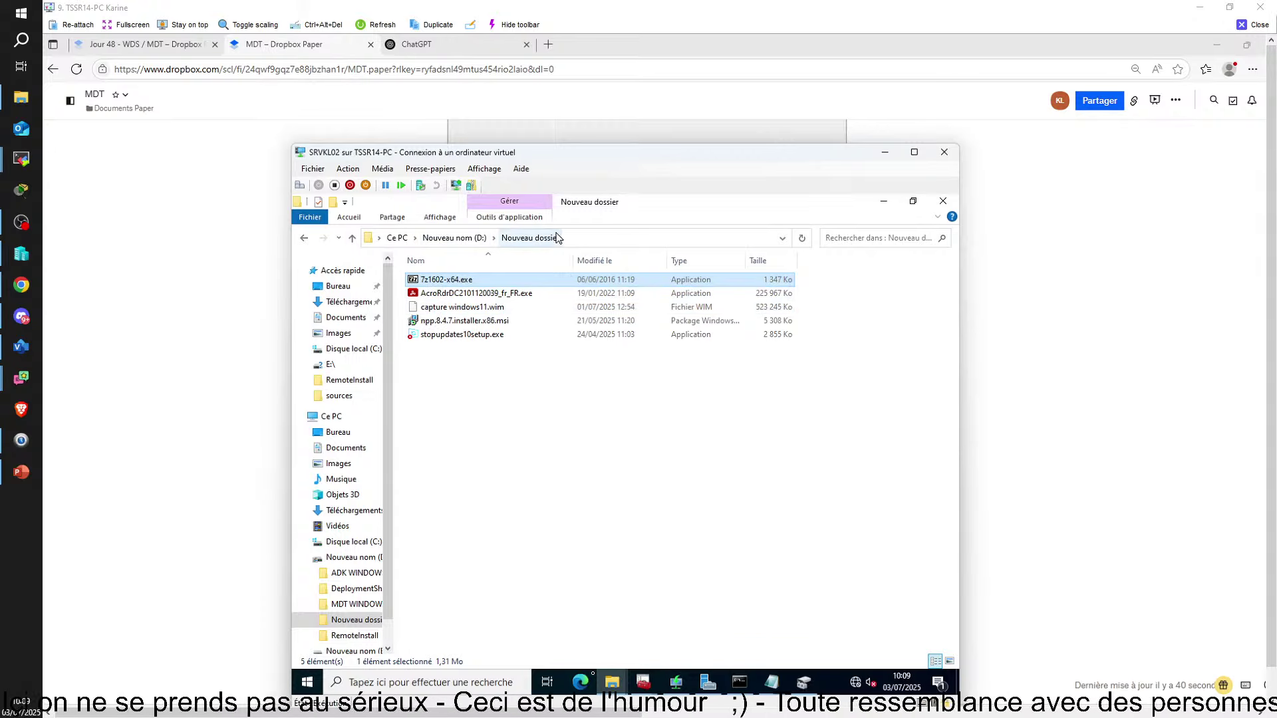
right_click(590, 286)
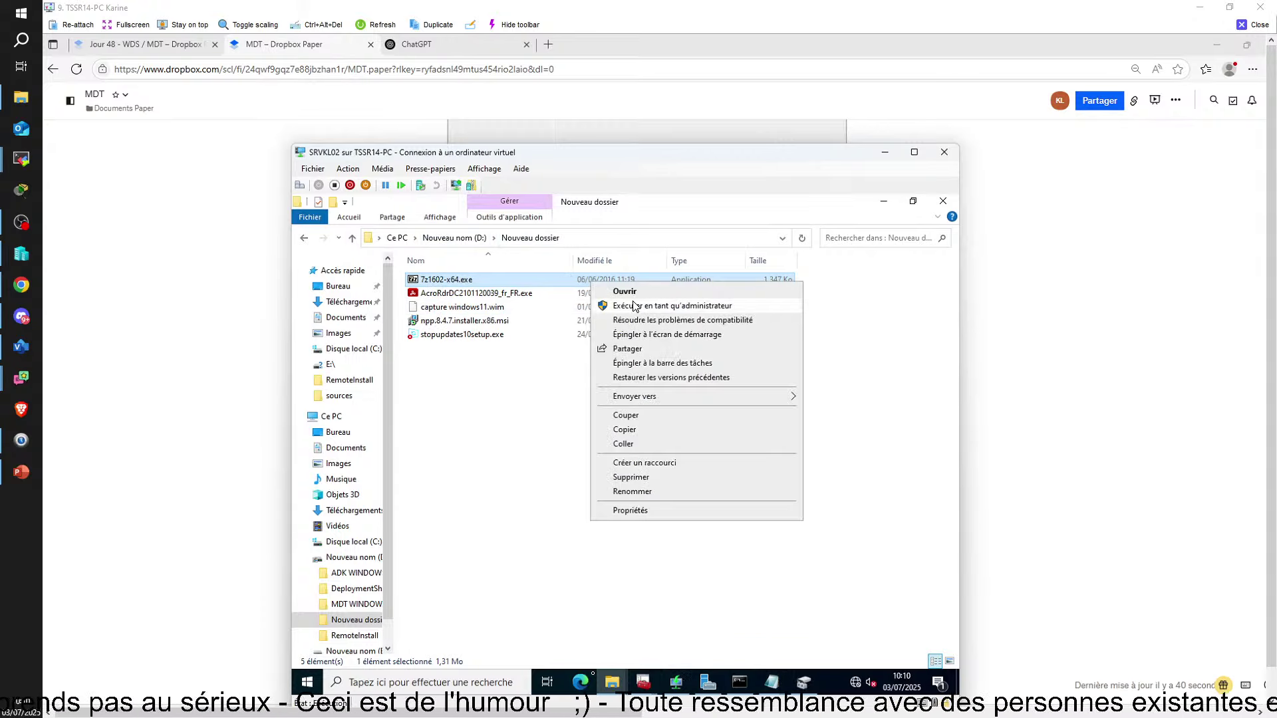
click(631, 514)
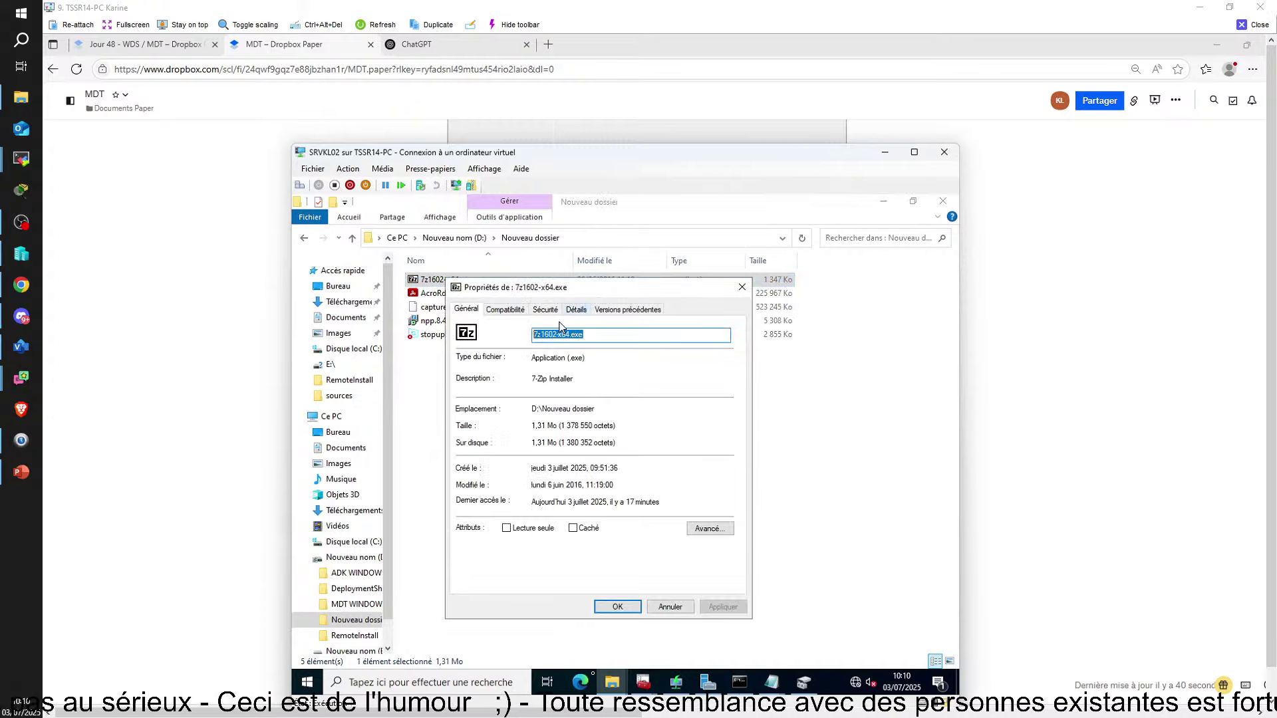
click(742, 287)
Type \Nouveau Doss into the installer path at the VM's Command Prompt
click(739, 683)
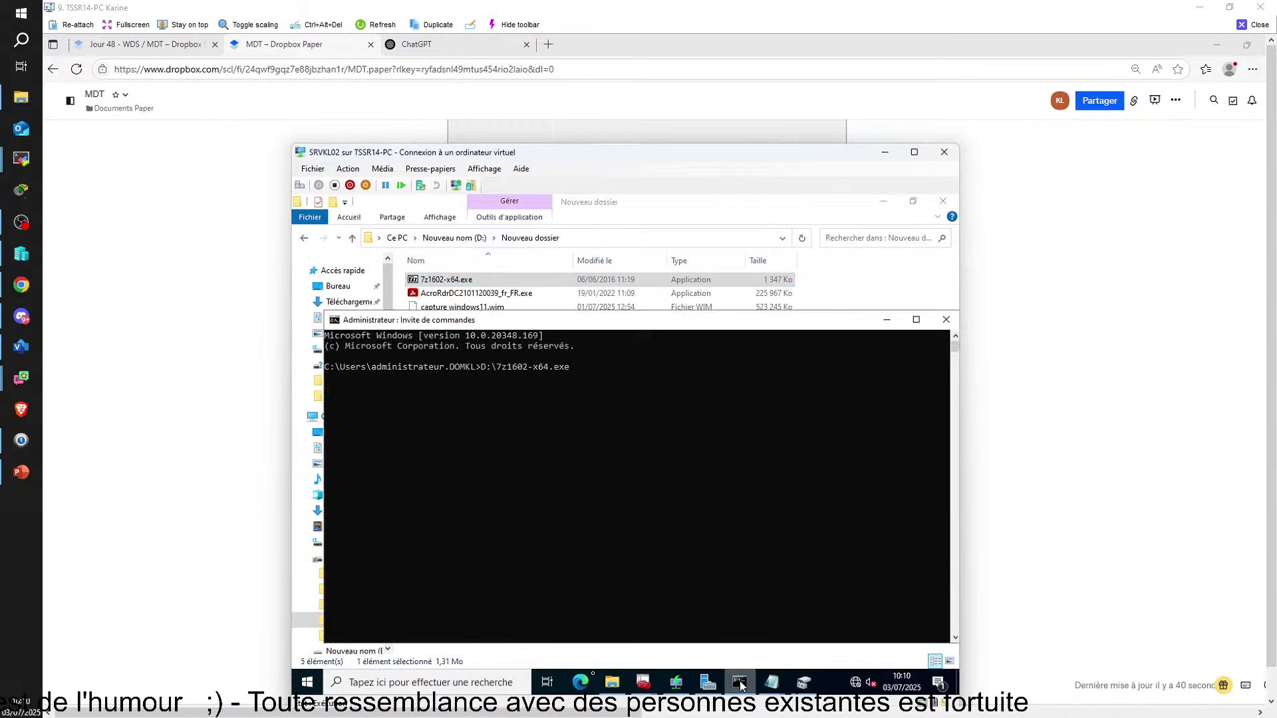
click(491, 366)
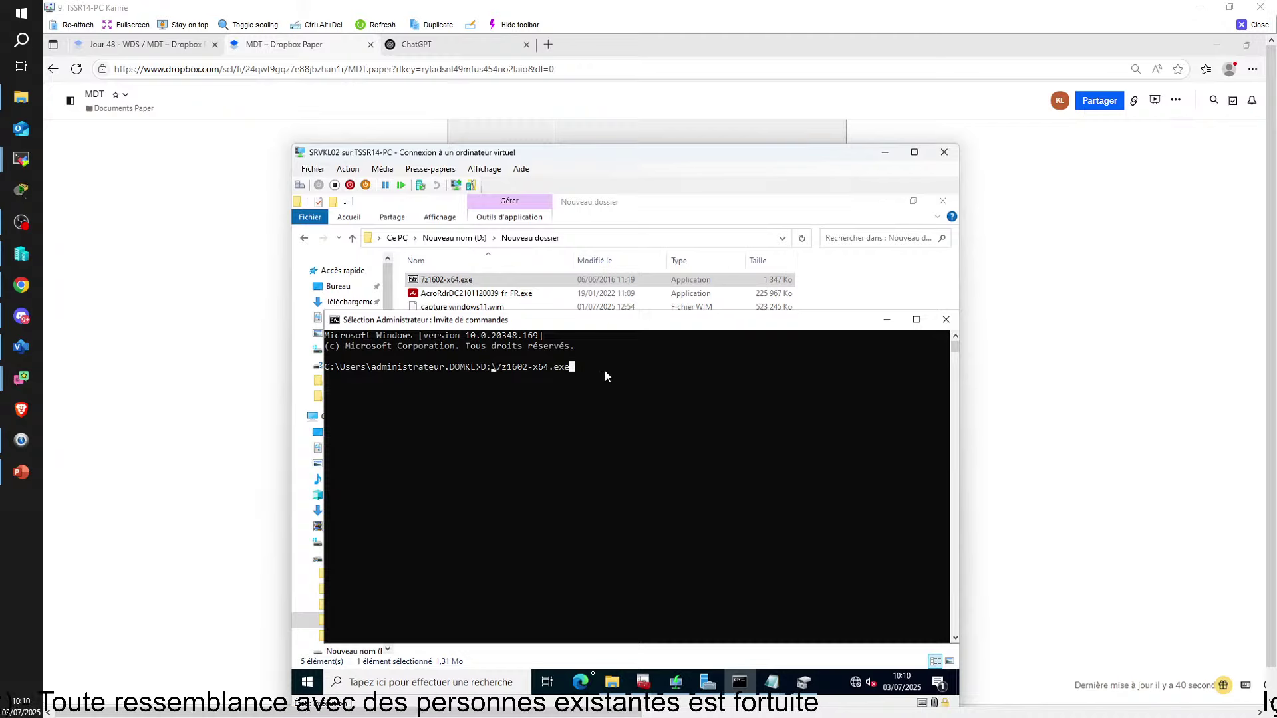
key(Escape)
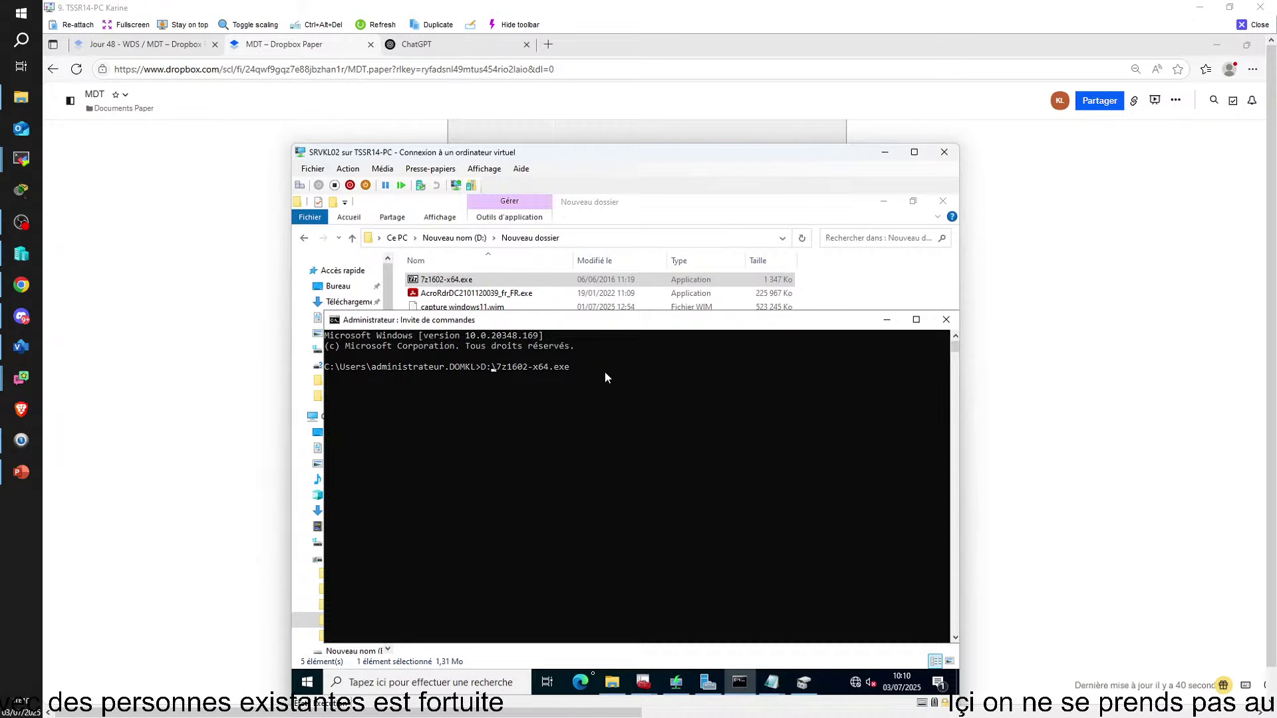
text(\N)
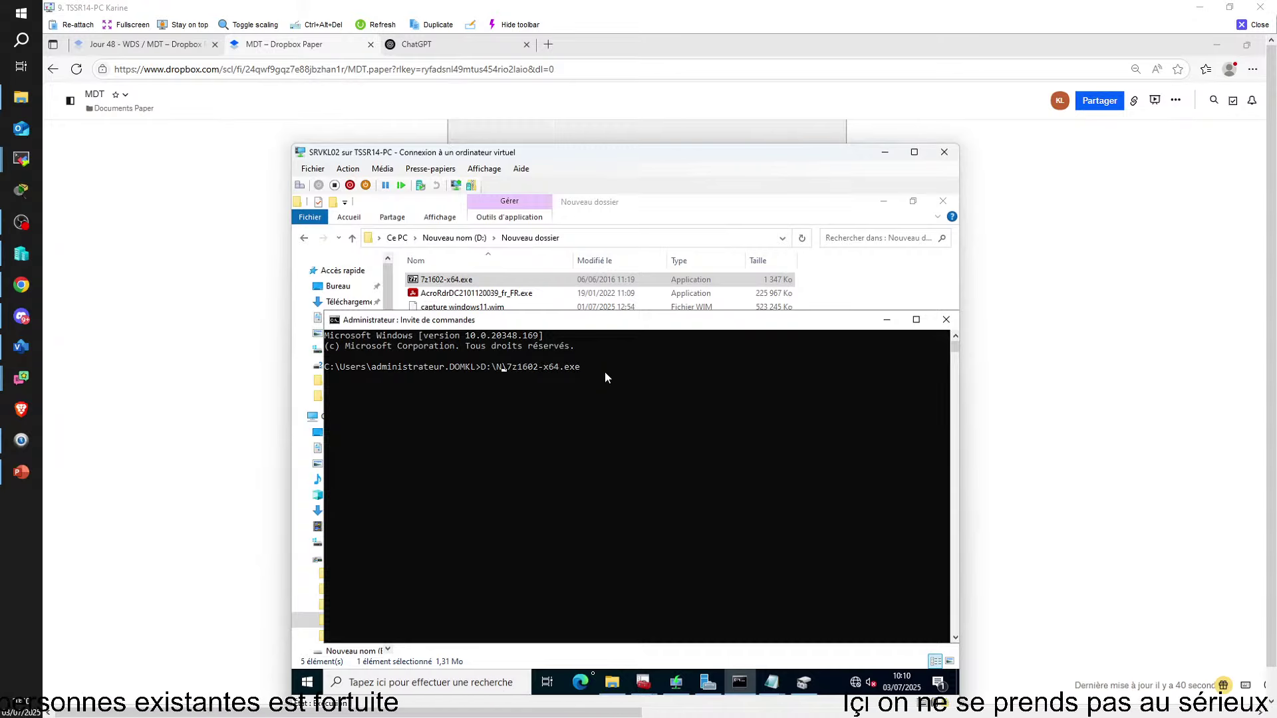
text(ouveau)
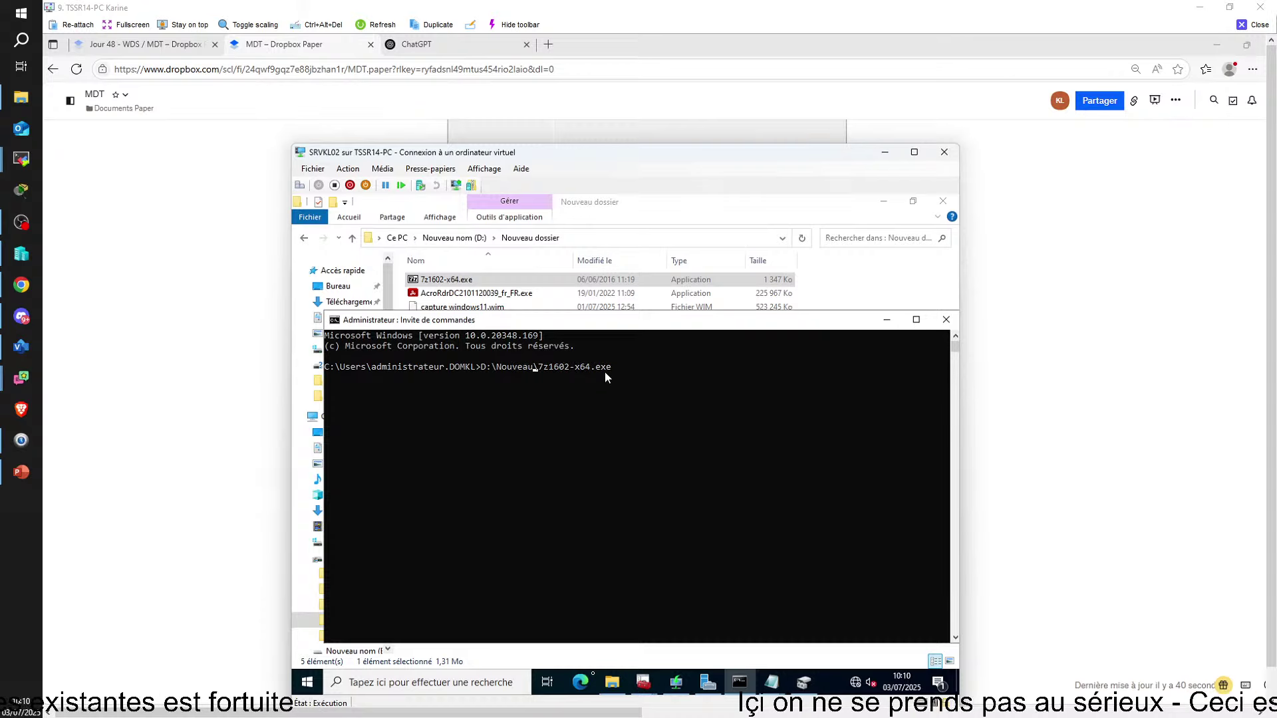
text( Dossier)
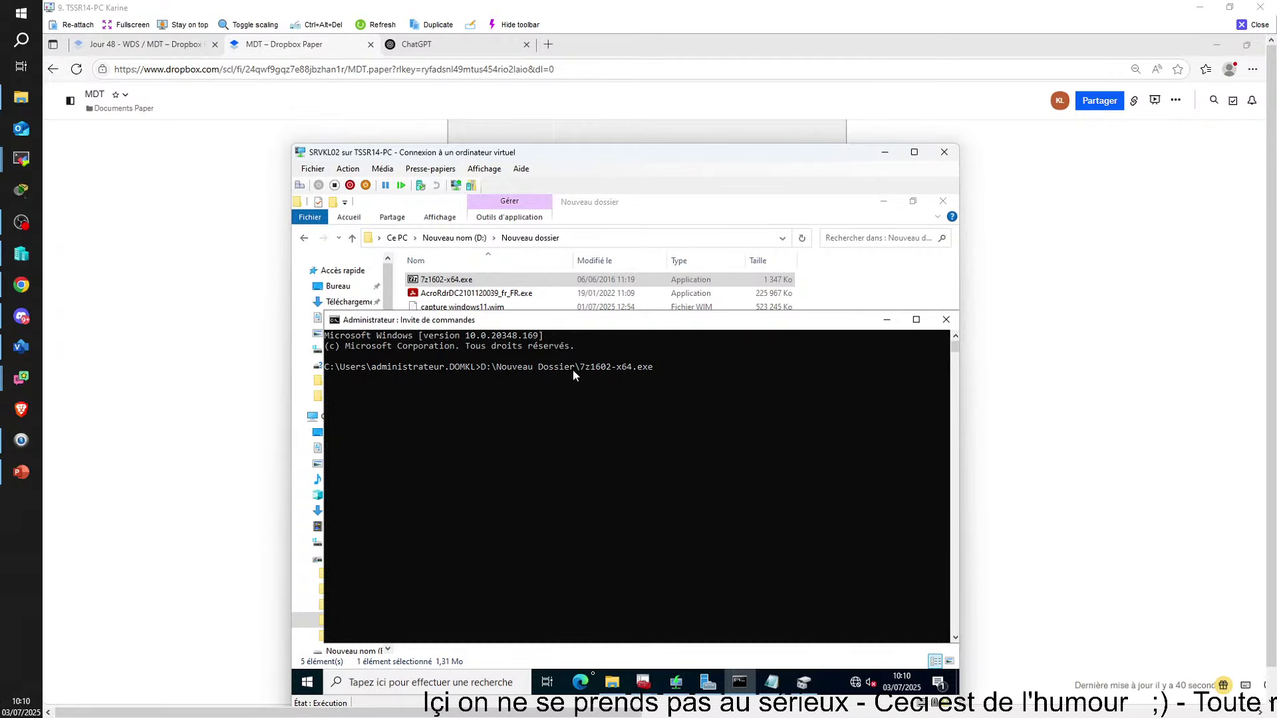
Wrap Nouveau Dossier in double quotes within the D:\ 7z1602-x64.exe installer path
click(533, 367)
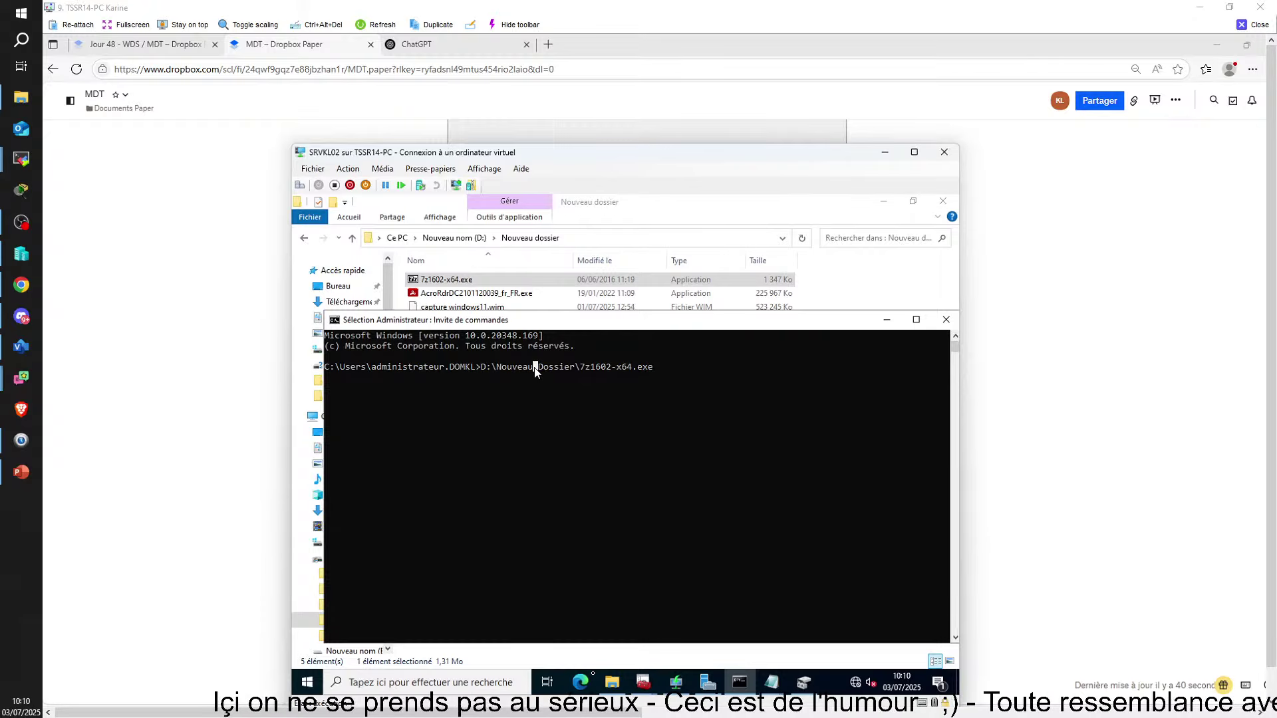
drag(640, 152, 659, 86)
drag(672, 251, 665, 304)
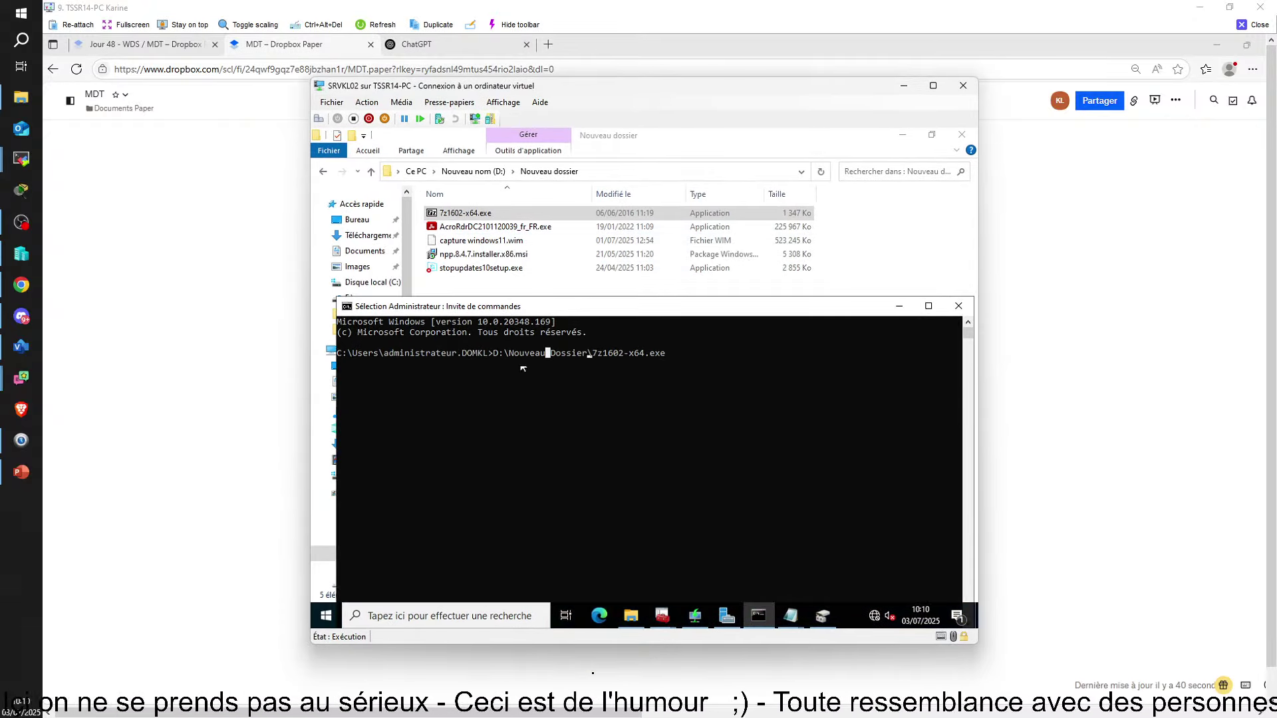
click(589, 353)
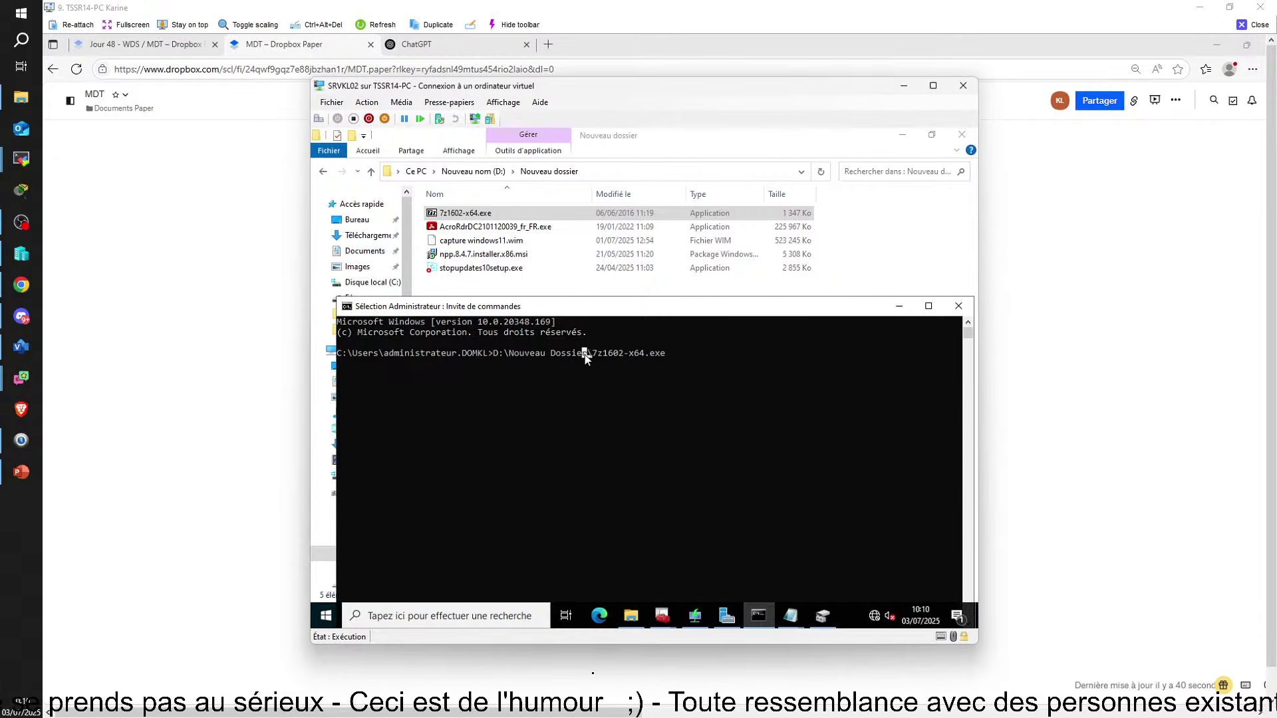
key(Escape)
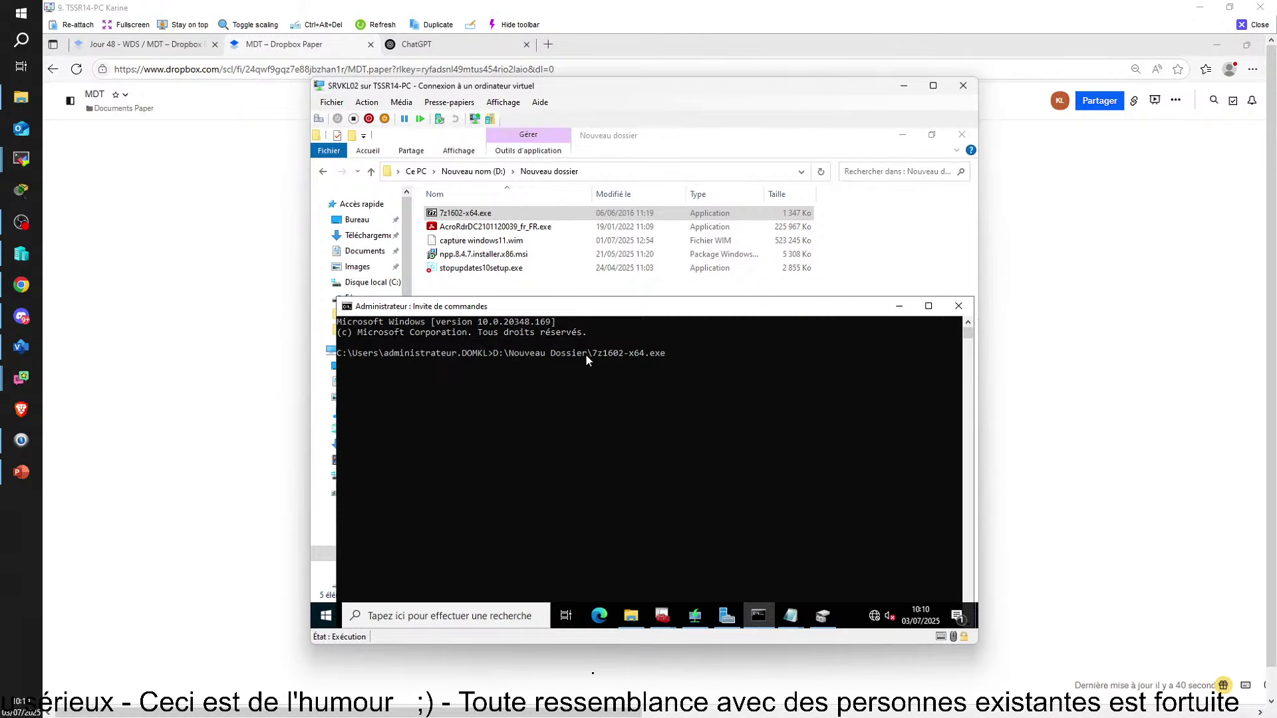
text(")
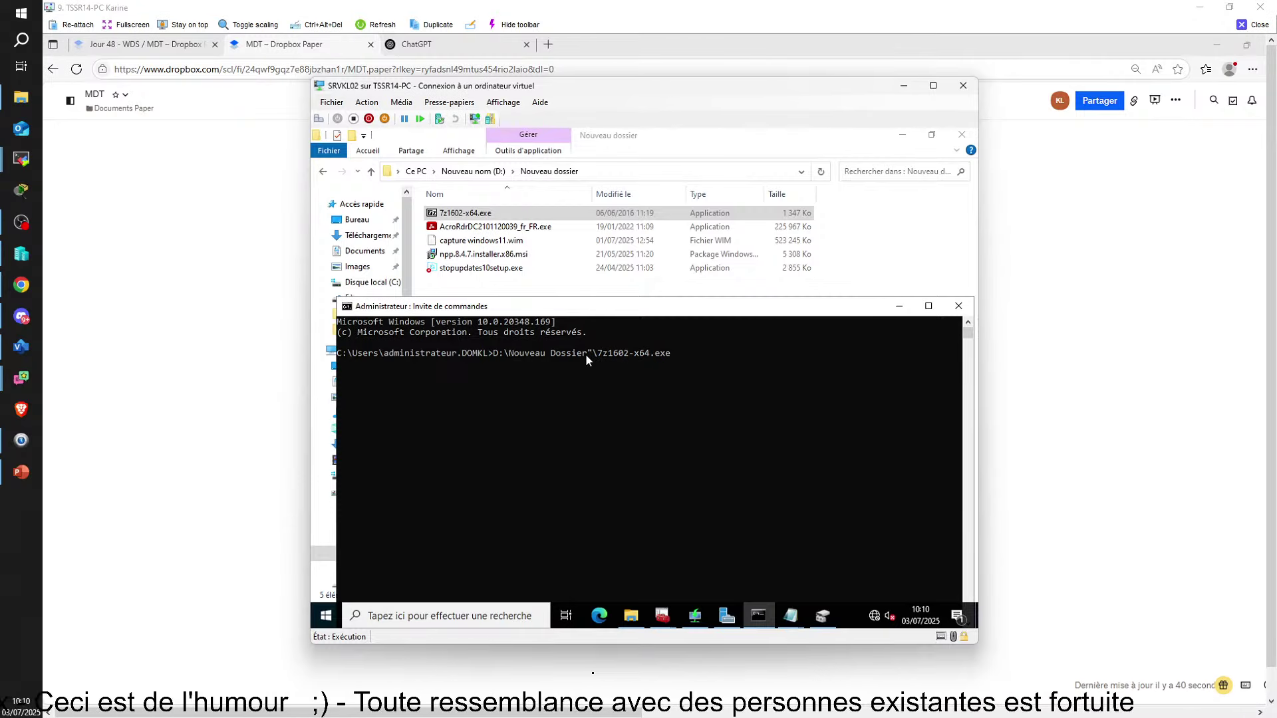
key(Left)
key(Left)
key(Left)
key(Left)
key(Left)
key(Left)
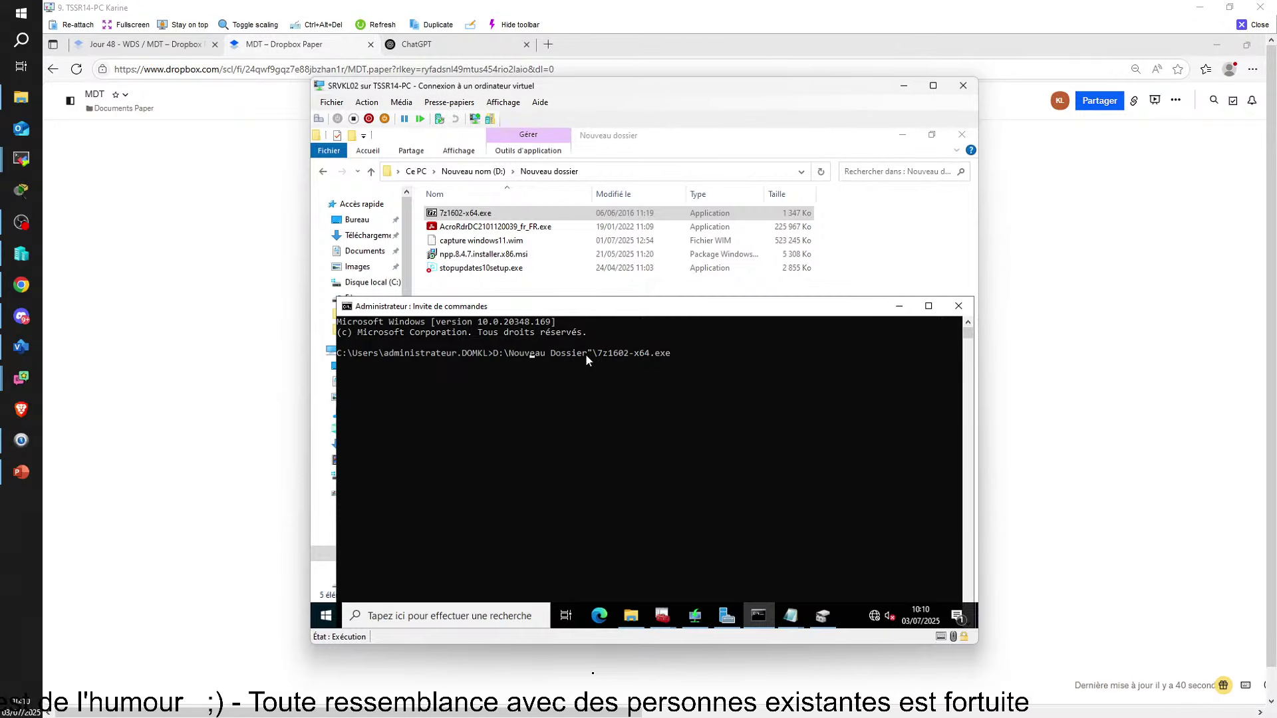
key(Left)
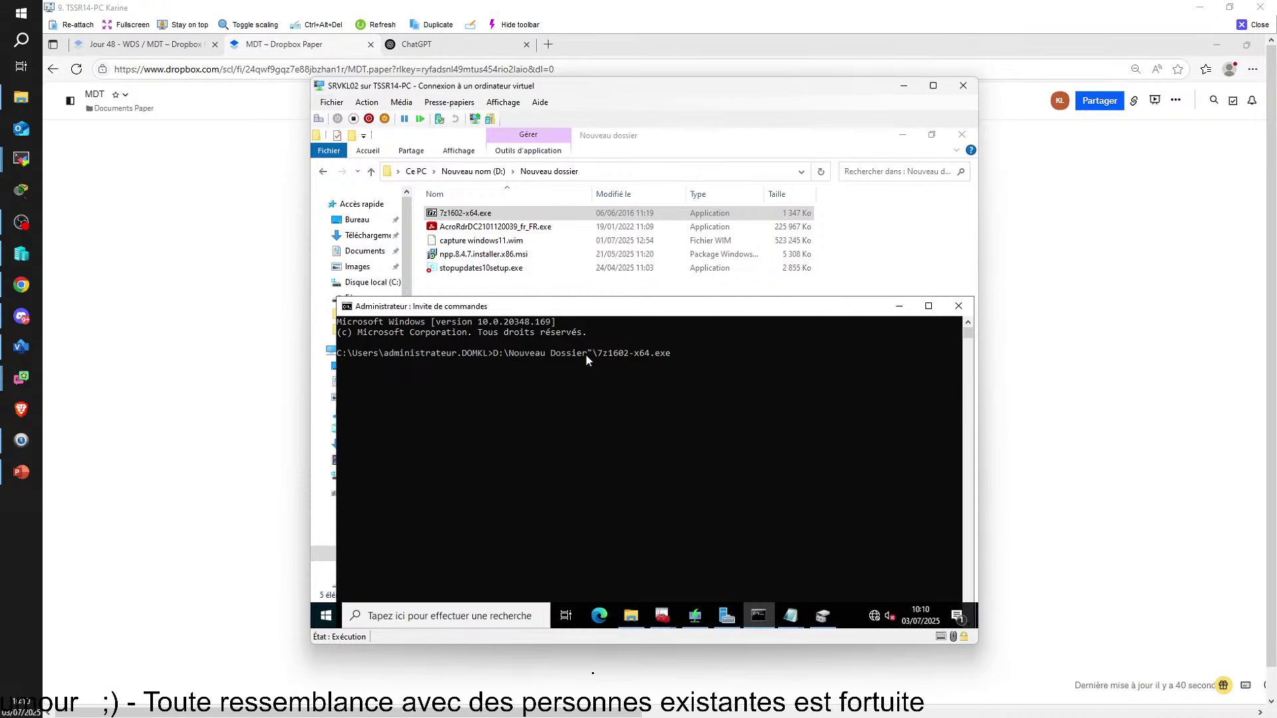
text(")
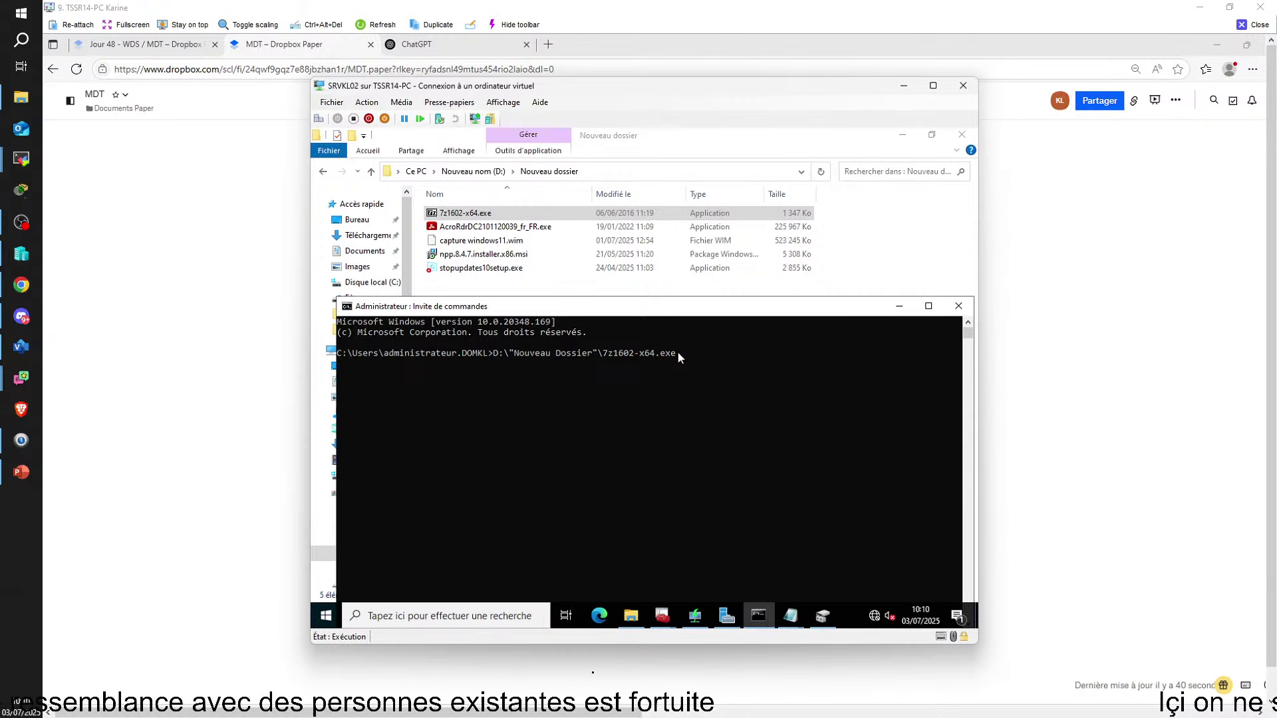
Move the quotes to enclose the whole installer path and run it
click(677, 352)
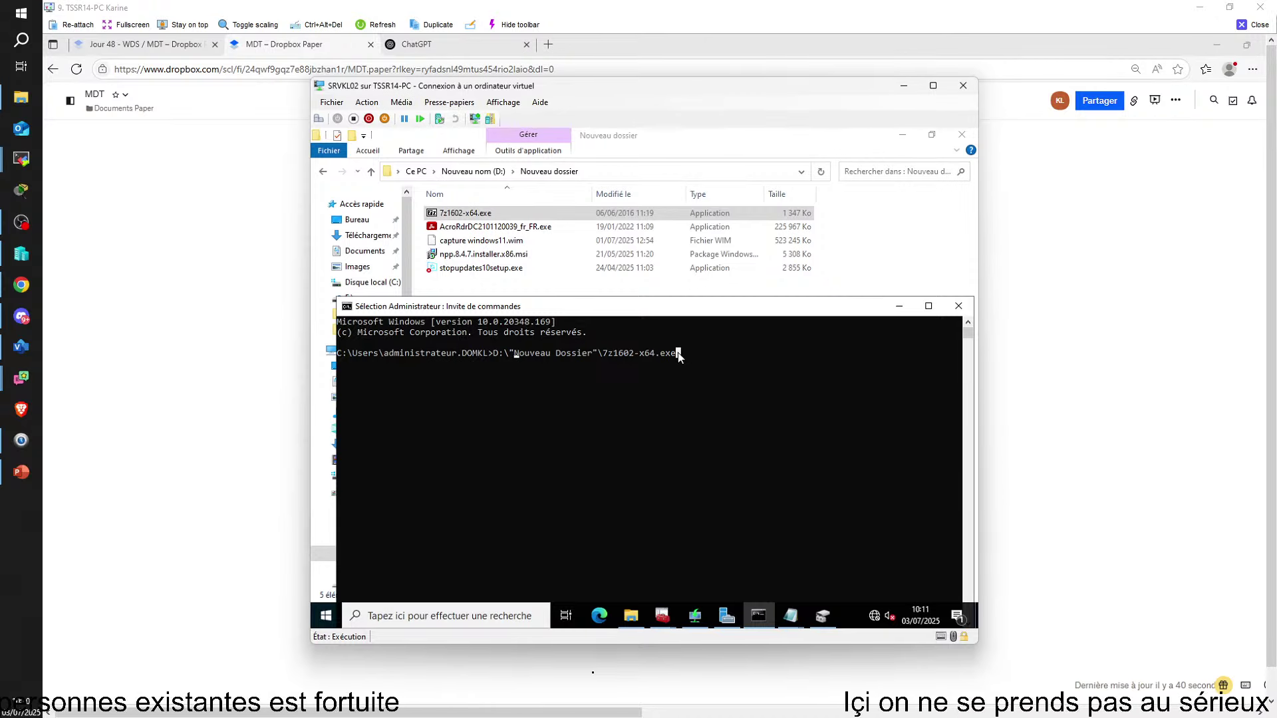
click(598, 353)
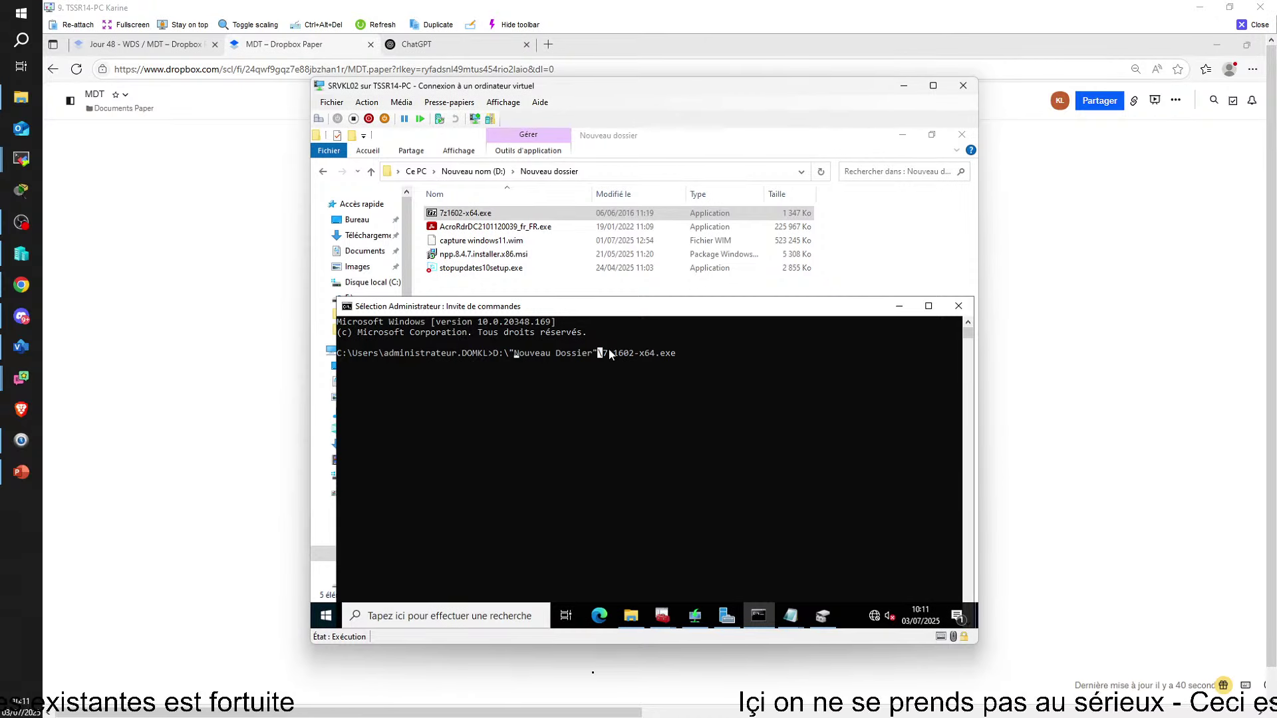
key(BackSpace)
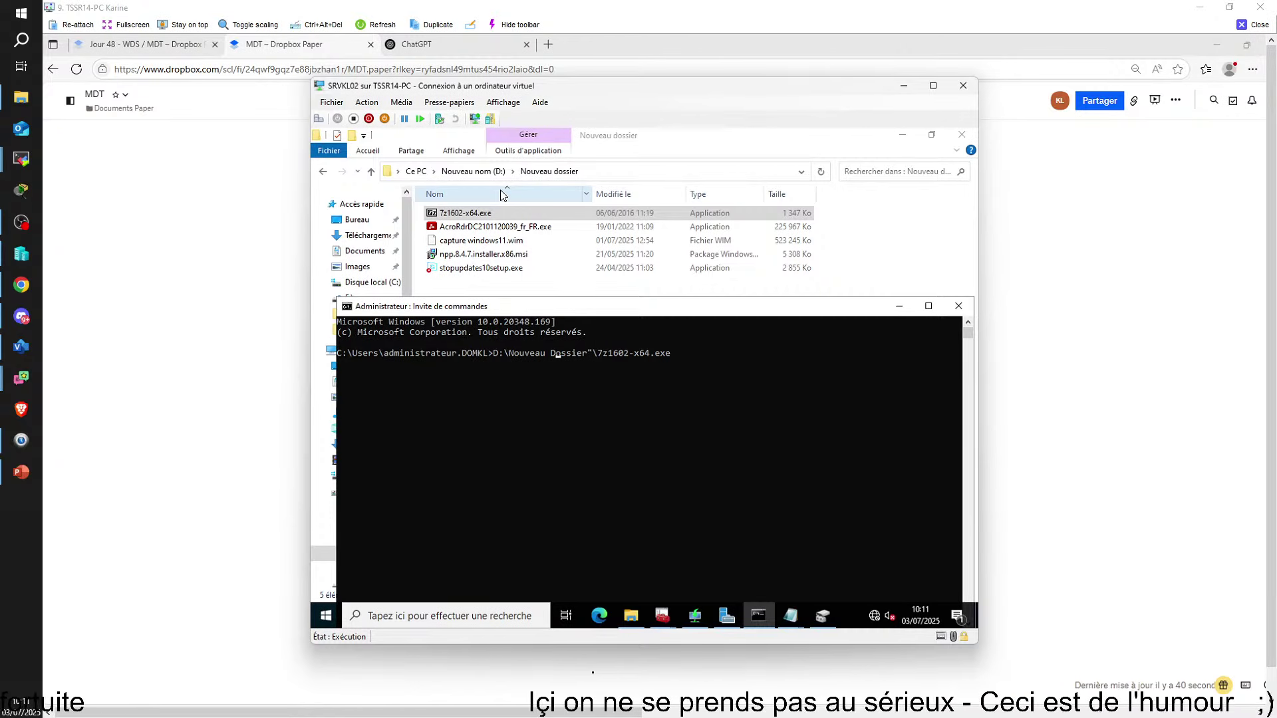
key(BackSpace)
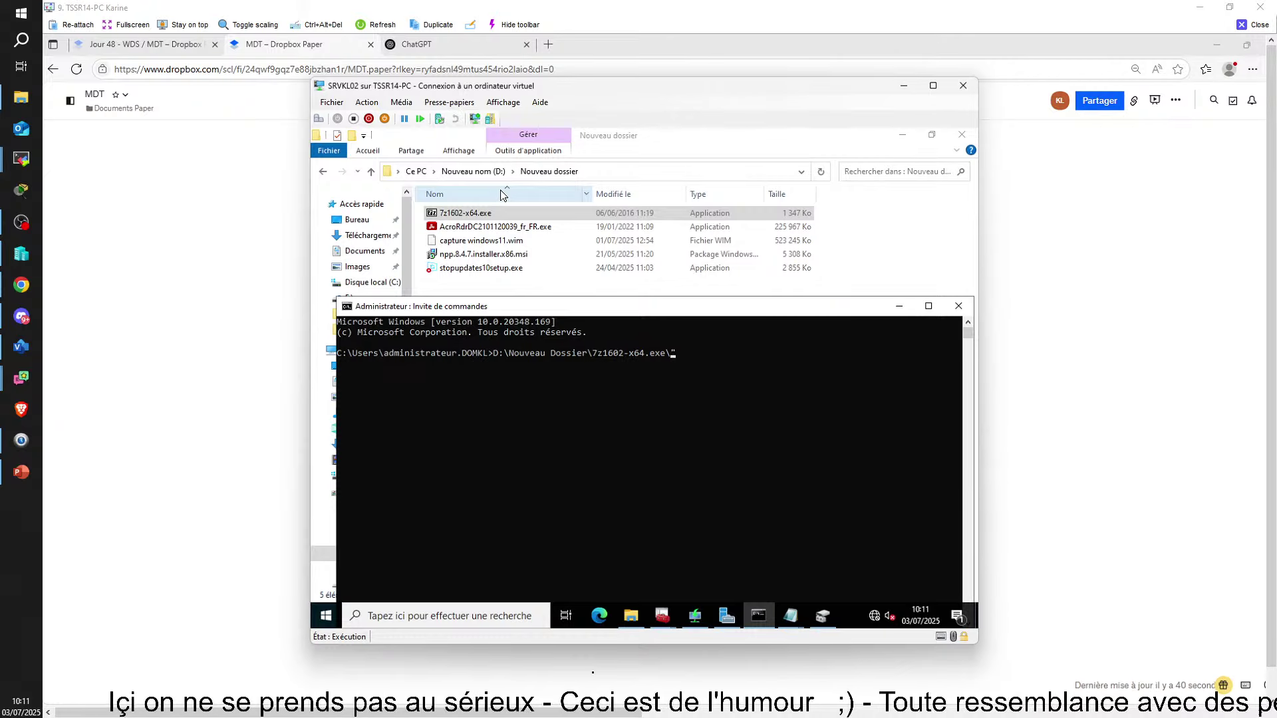
key(Left)
key(Left)
key(Left)
key(Left)
key(Left)
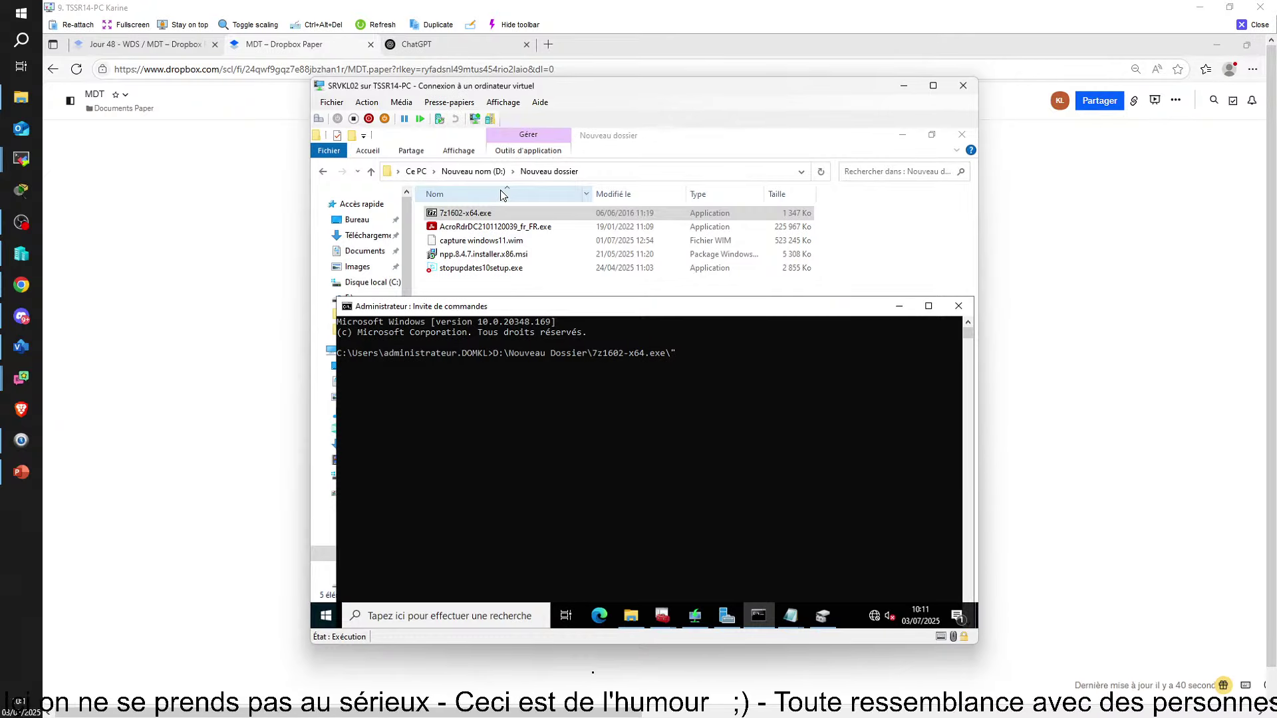
text(")
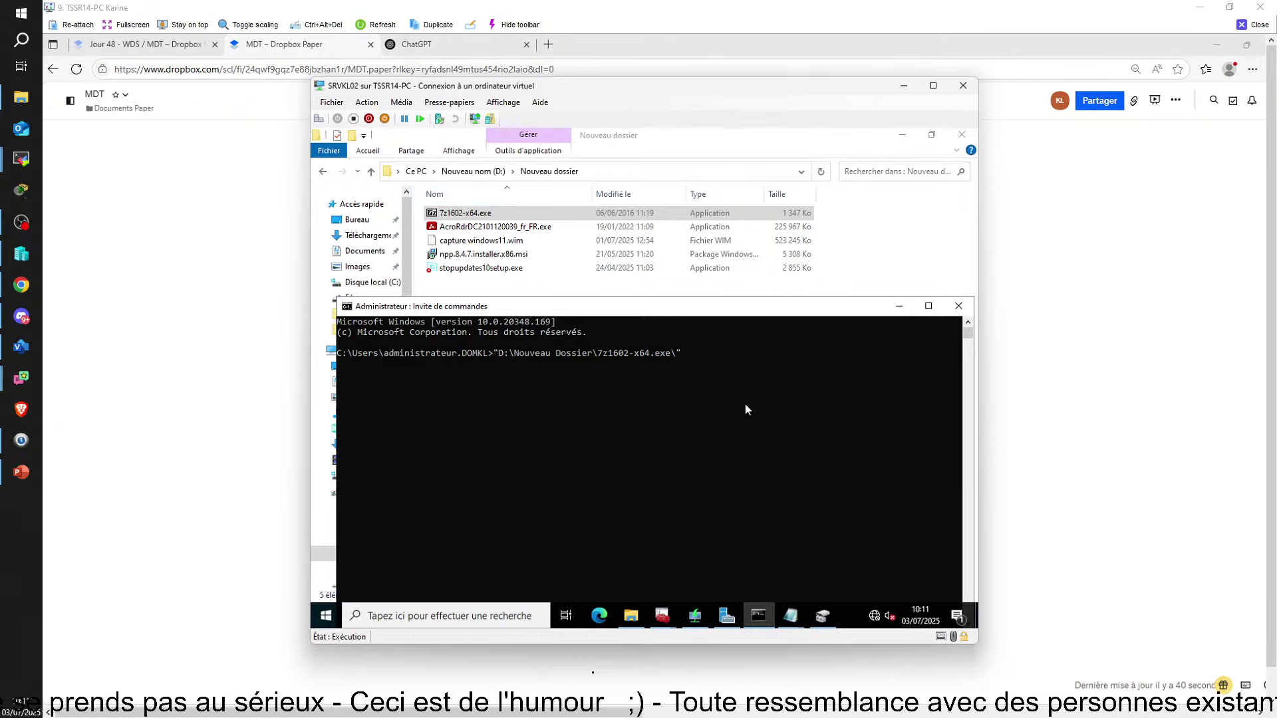
key(Return)
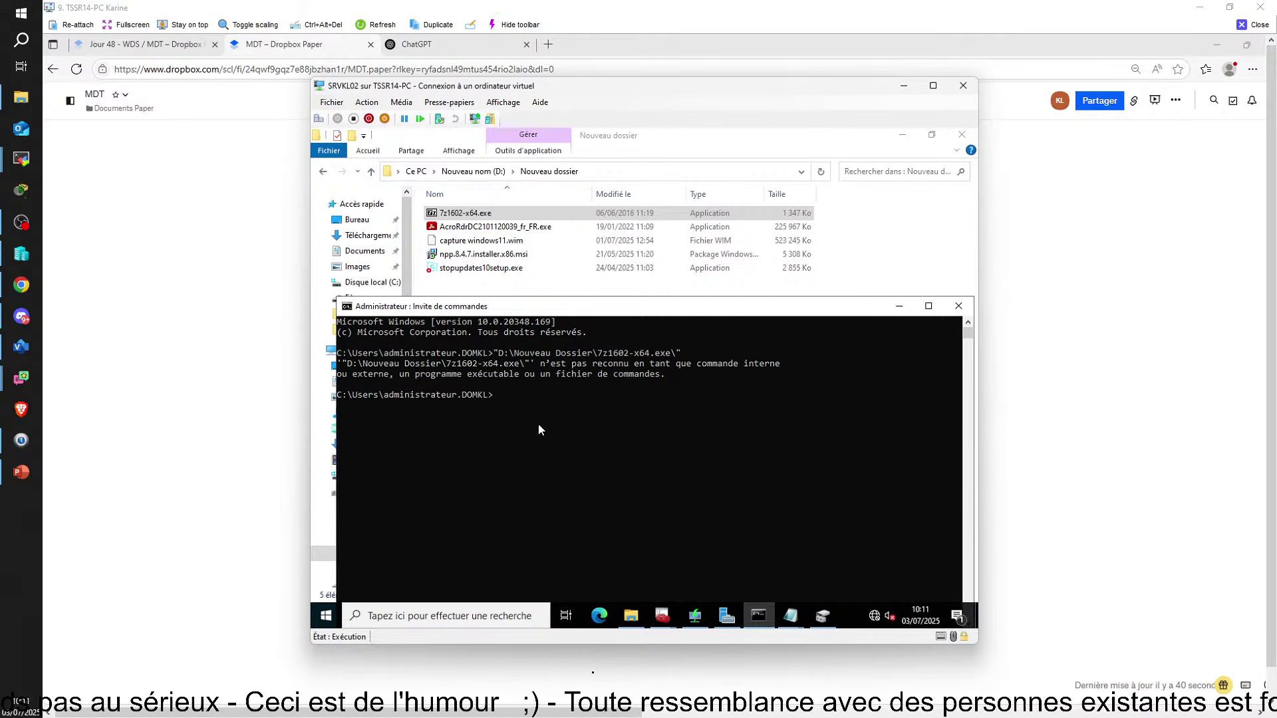
Re-paste the installer command with lowercase dossier and run it again
drag(510, 398, 497, 397)
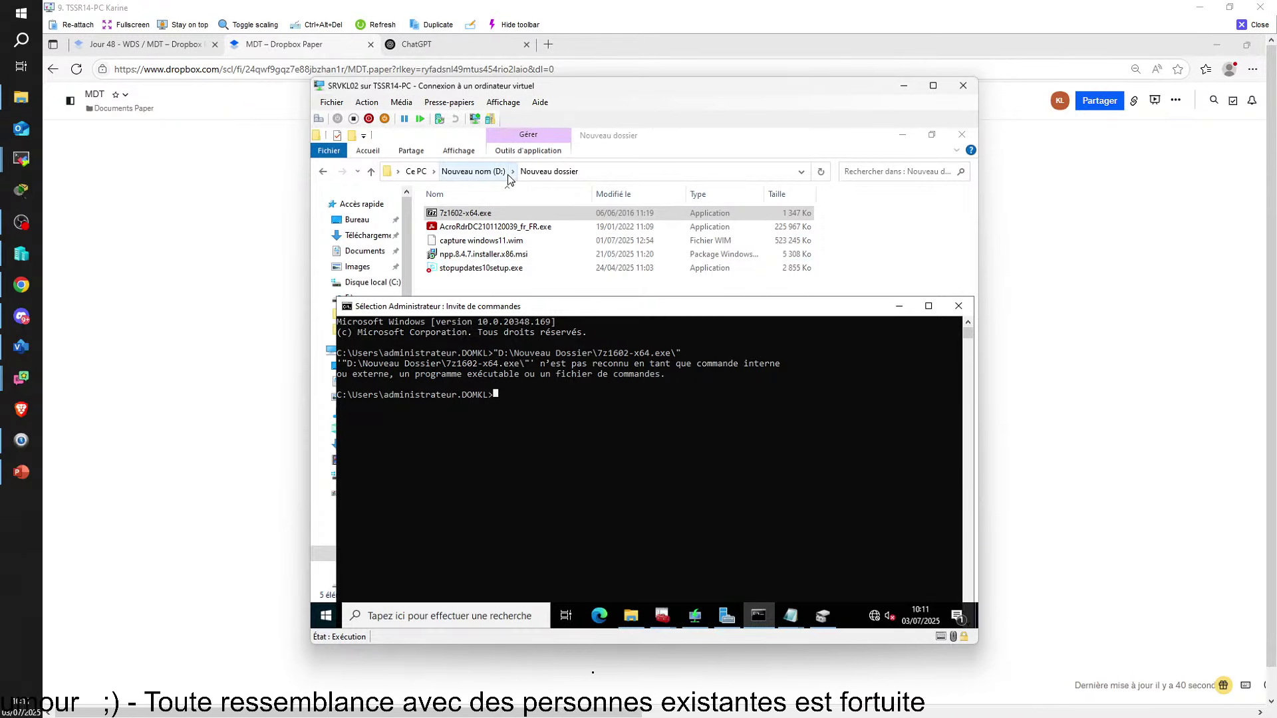
right_click(513, 395)
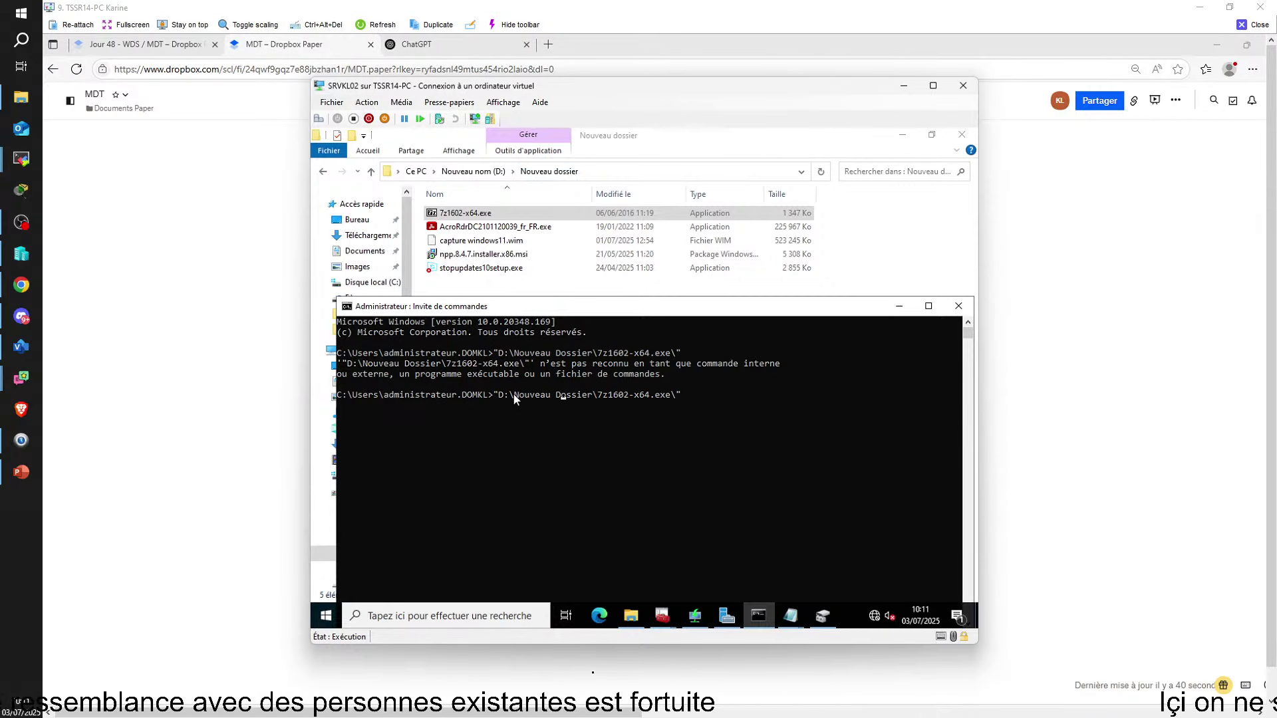
key(BackSpace)
text(d)
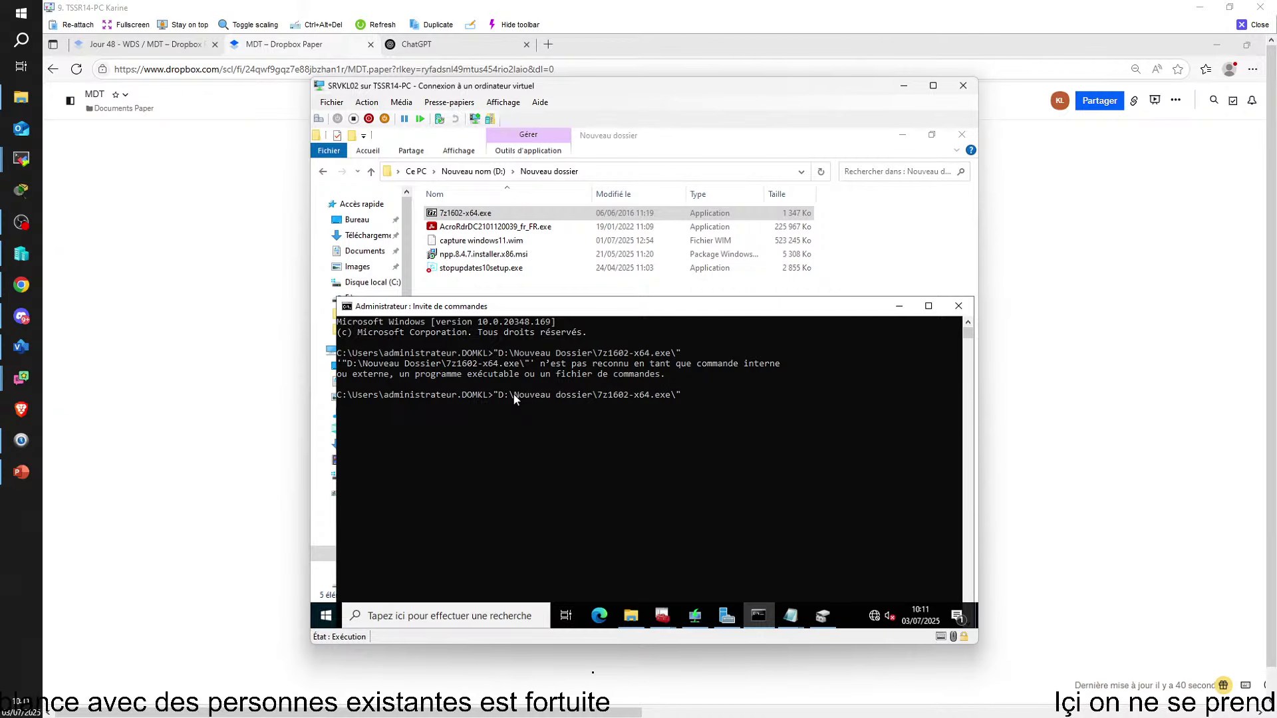
key(Return)
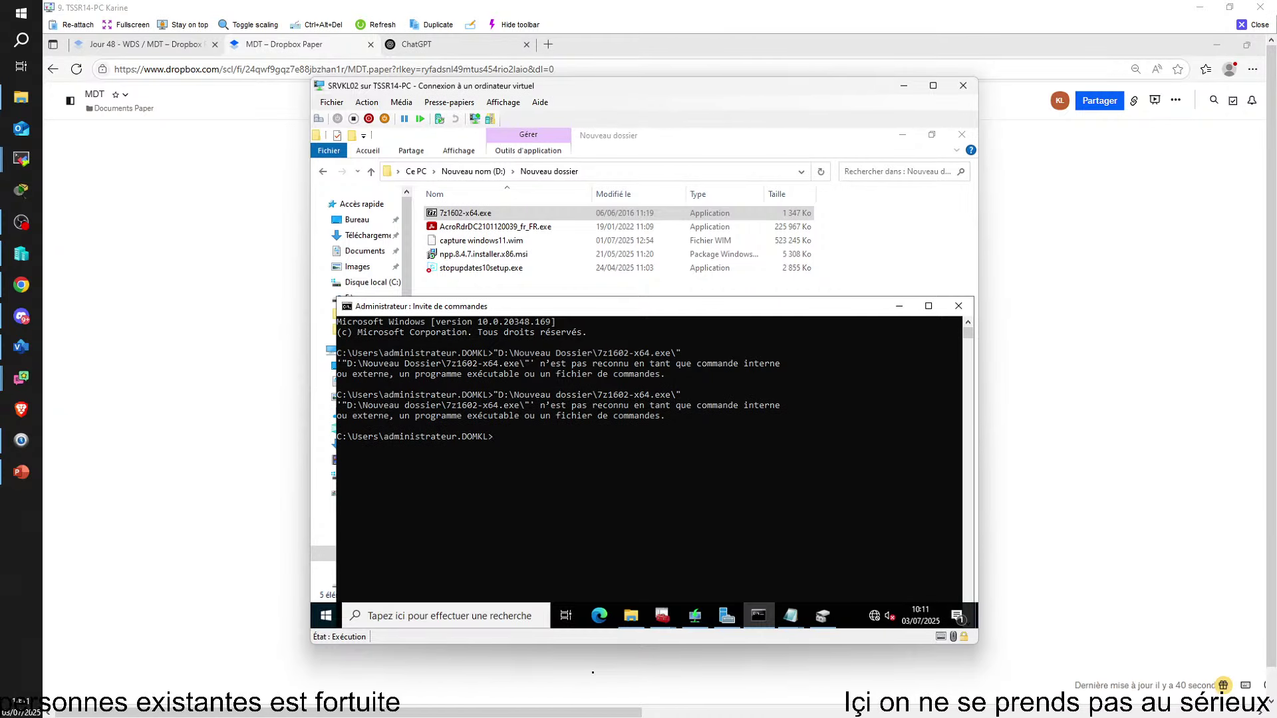
Copy D:\Nouveau dossier\ from Explorer's address bar and paste it at the Command Prompt
click(588, 171)
right_click(588, 172)
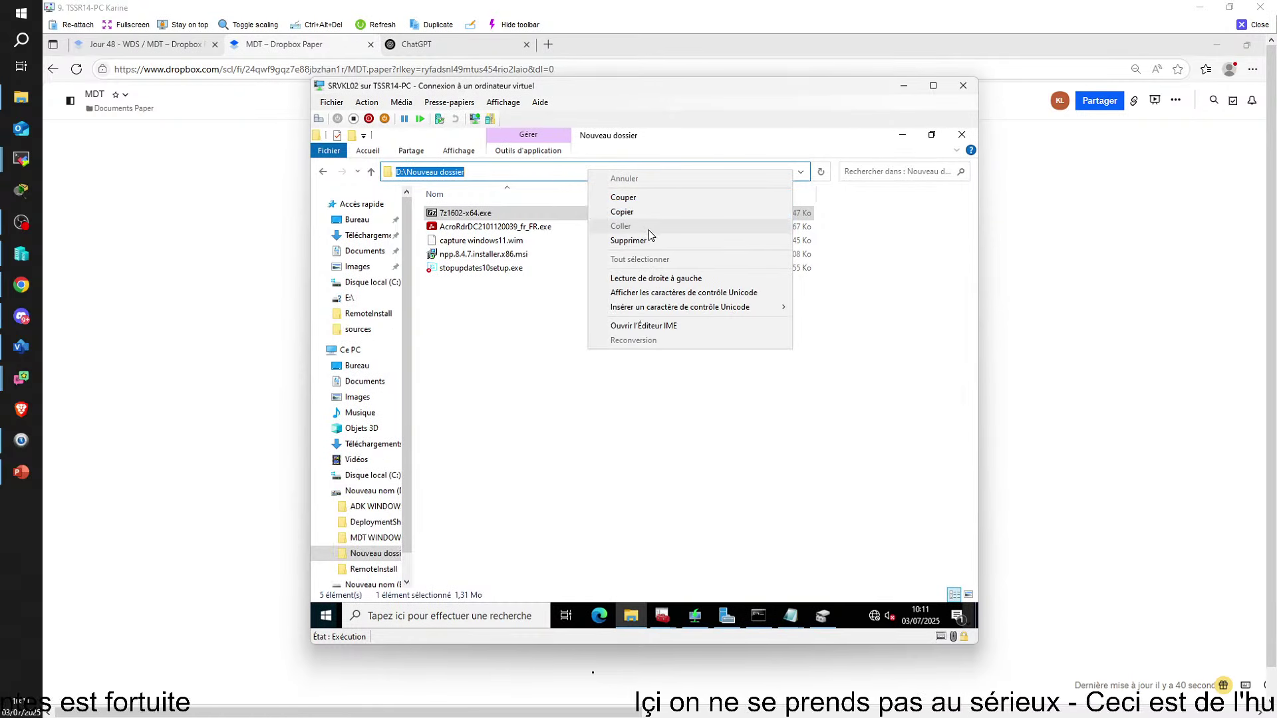
click(655, 211)
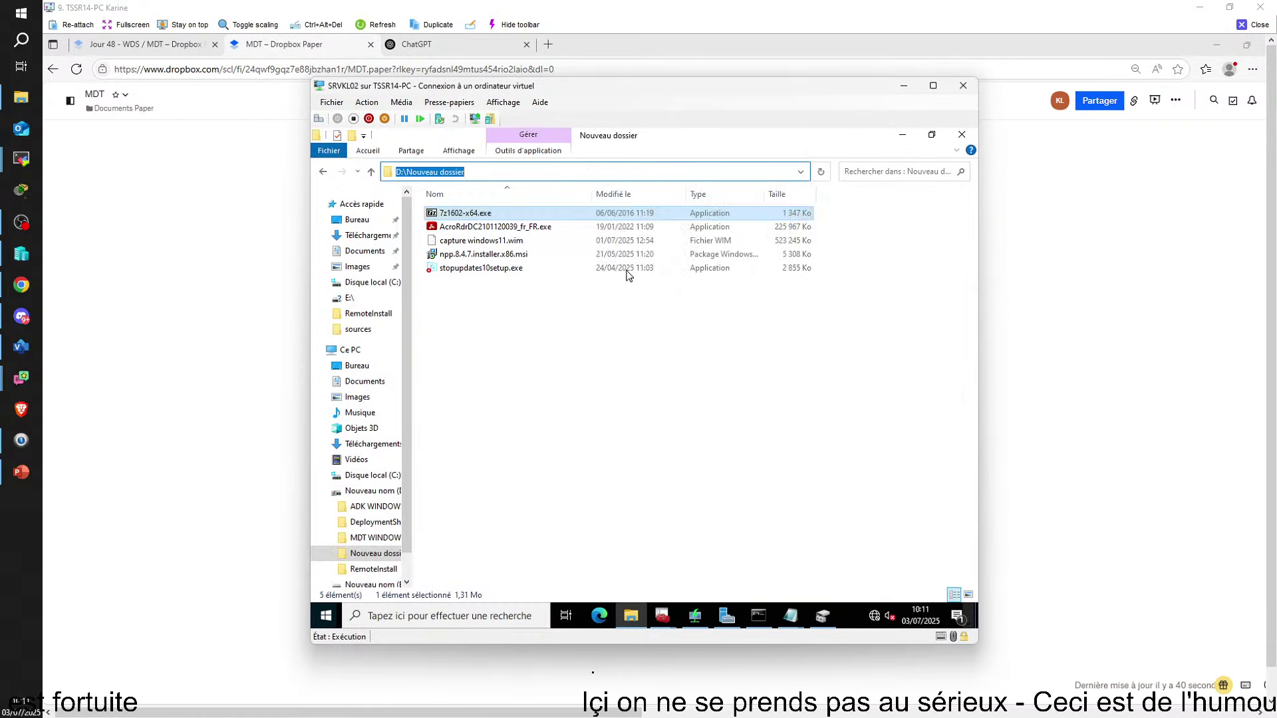
click(758, 615)
click(511, 439)
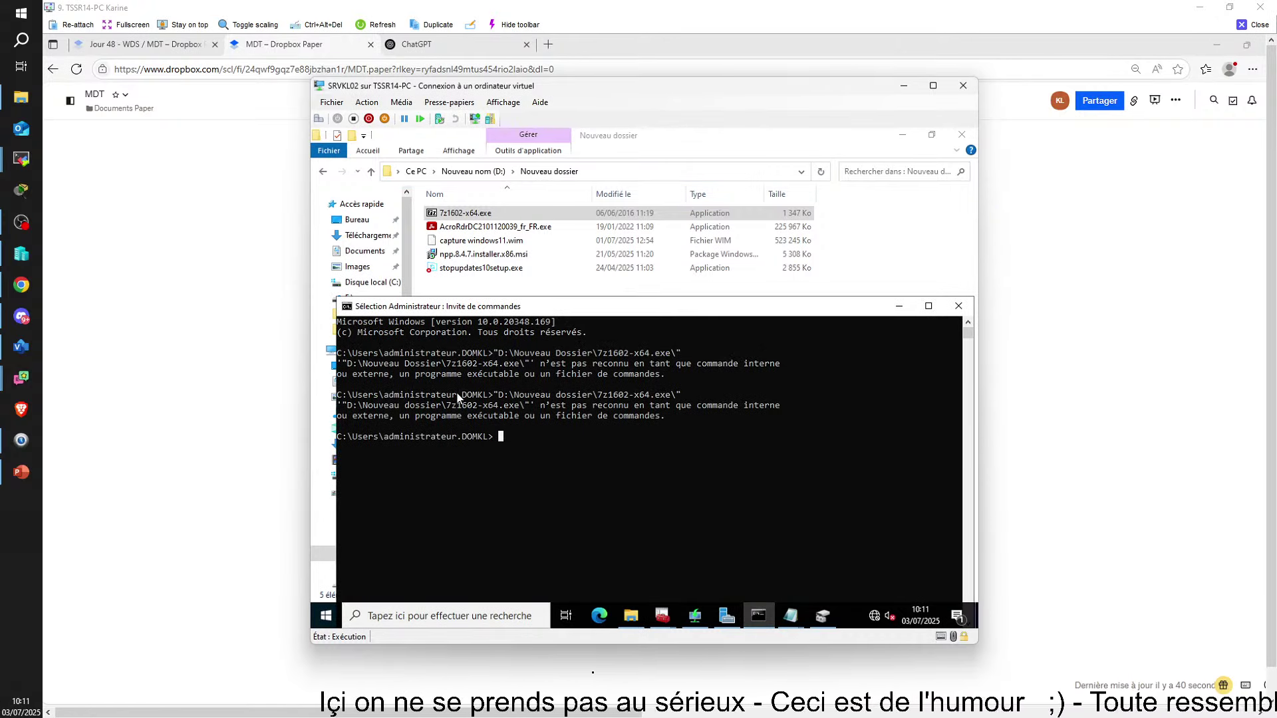
key(Escape)
text(D:\Nouveau dossier)
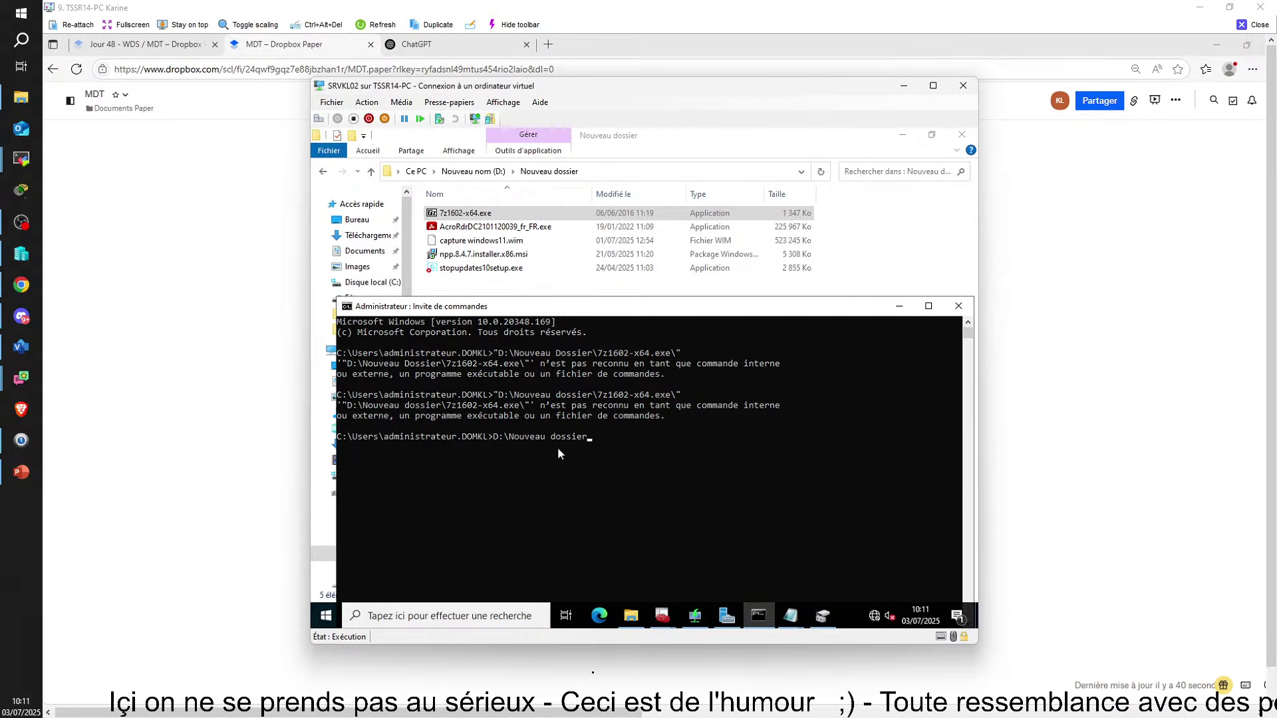
Copy the file name 7z1602-x64.exe from the installer's Properties dialog
click(631, 615)
right_click(484, 219)
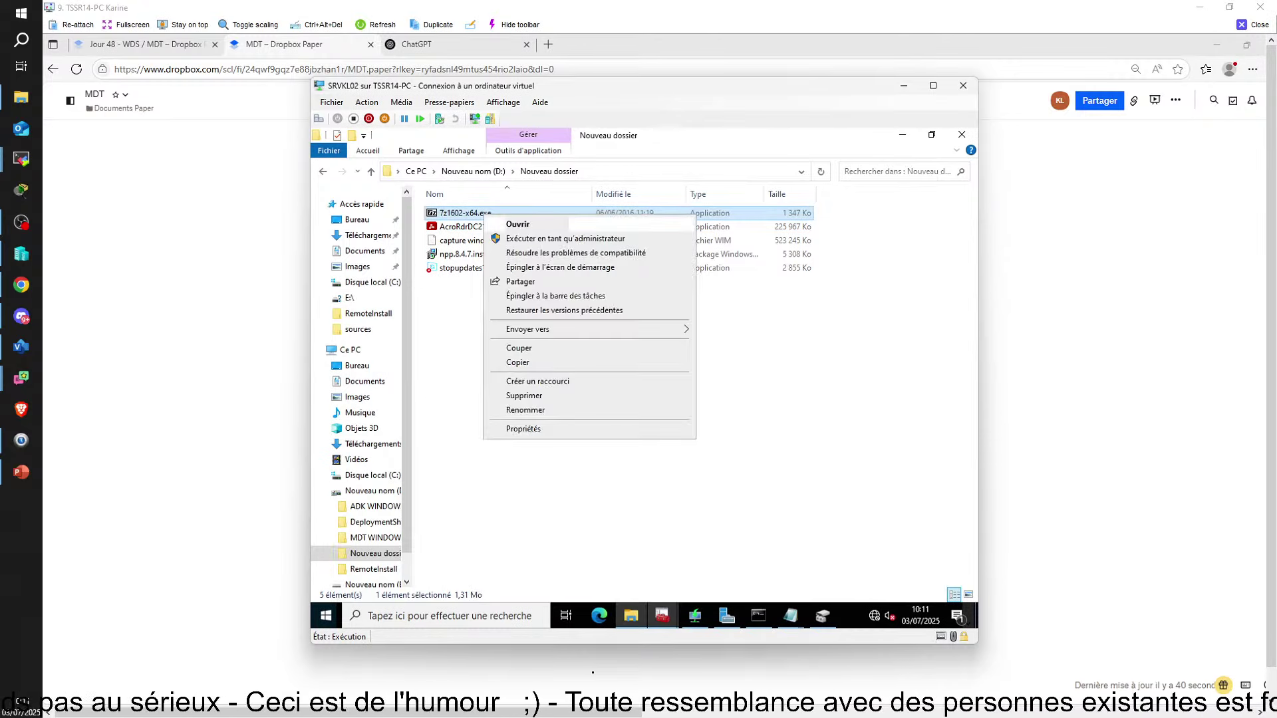
click(526, 429)
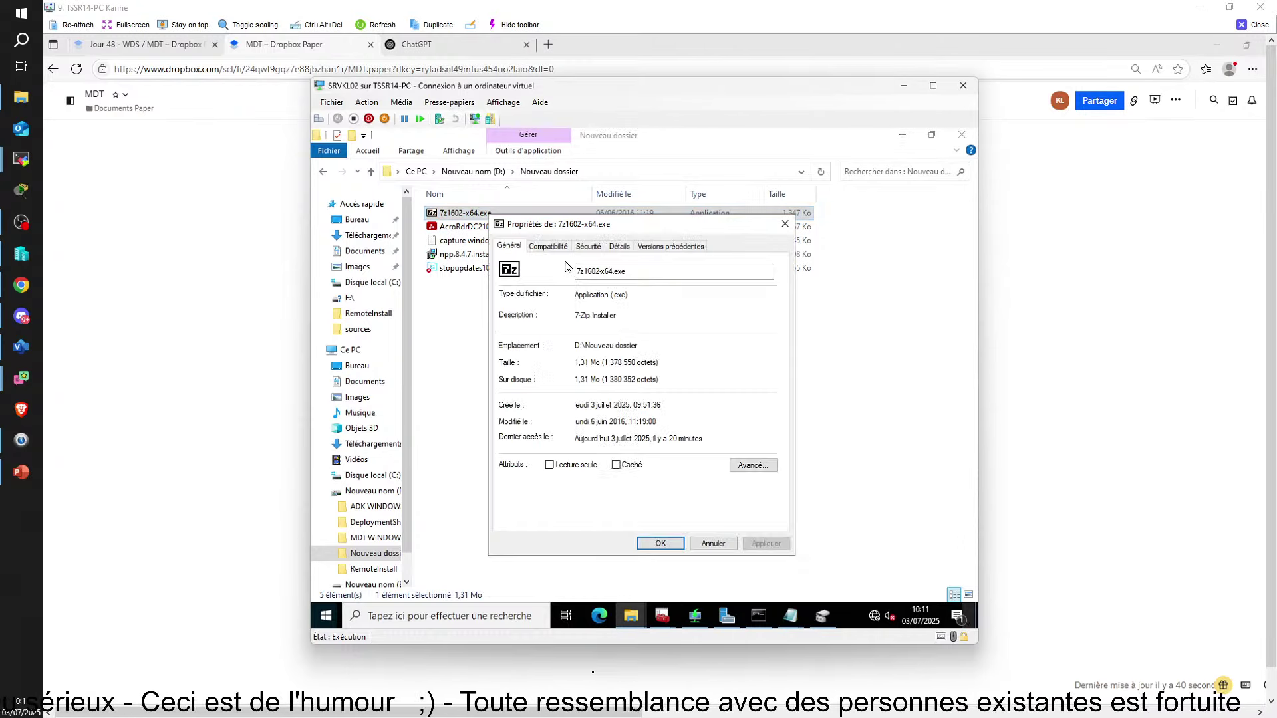
double_click(599, 273)
right_click(599, 273)
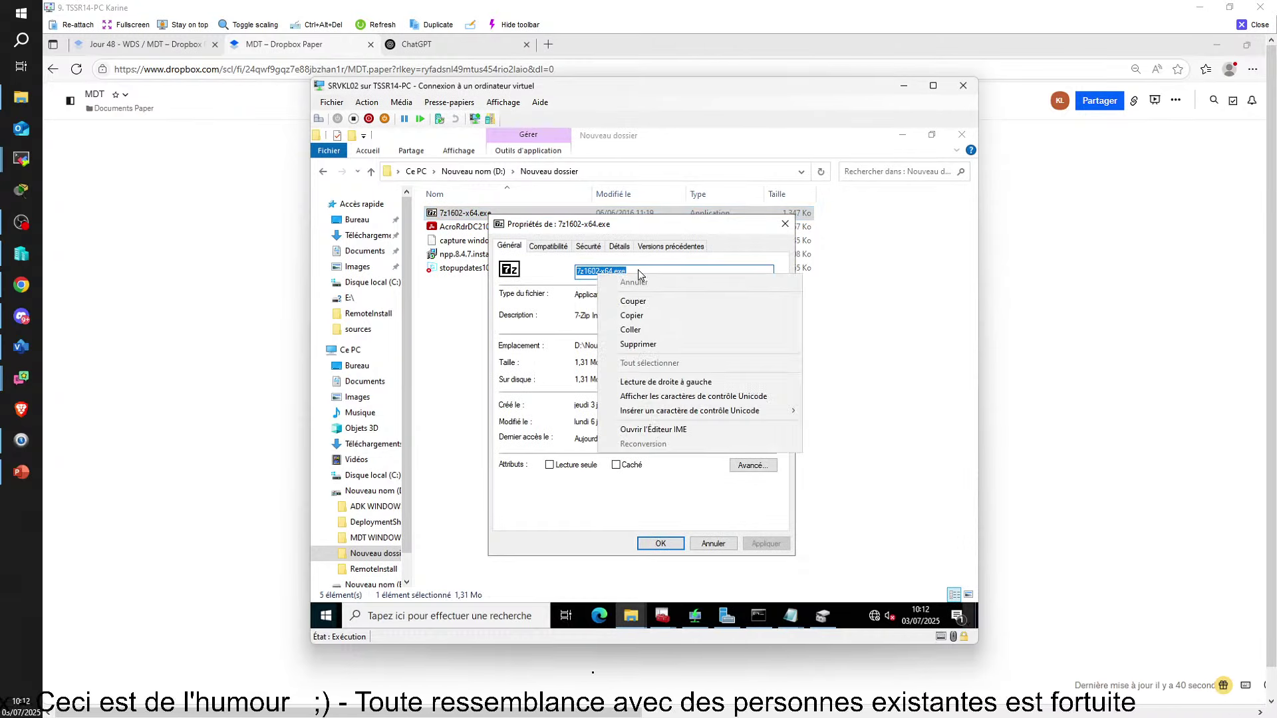
click(638, 317)
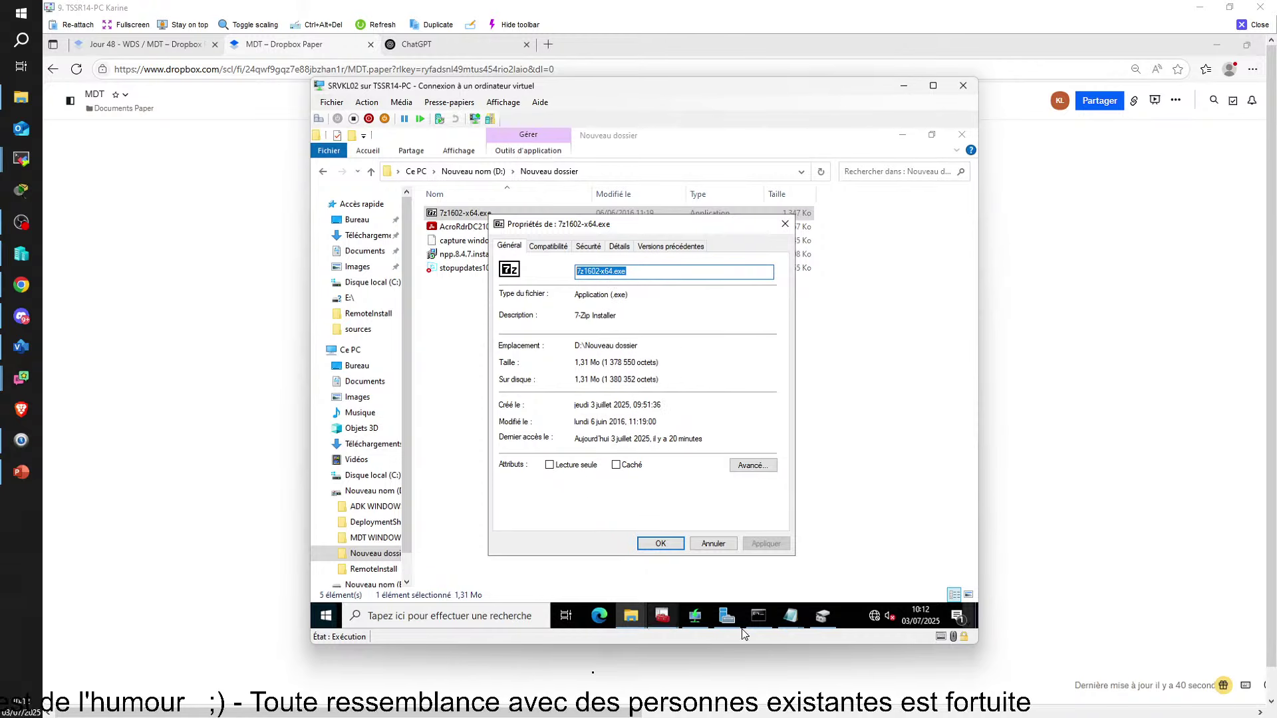
click(758, 615)
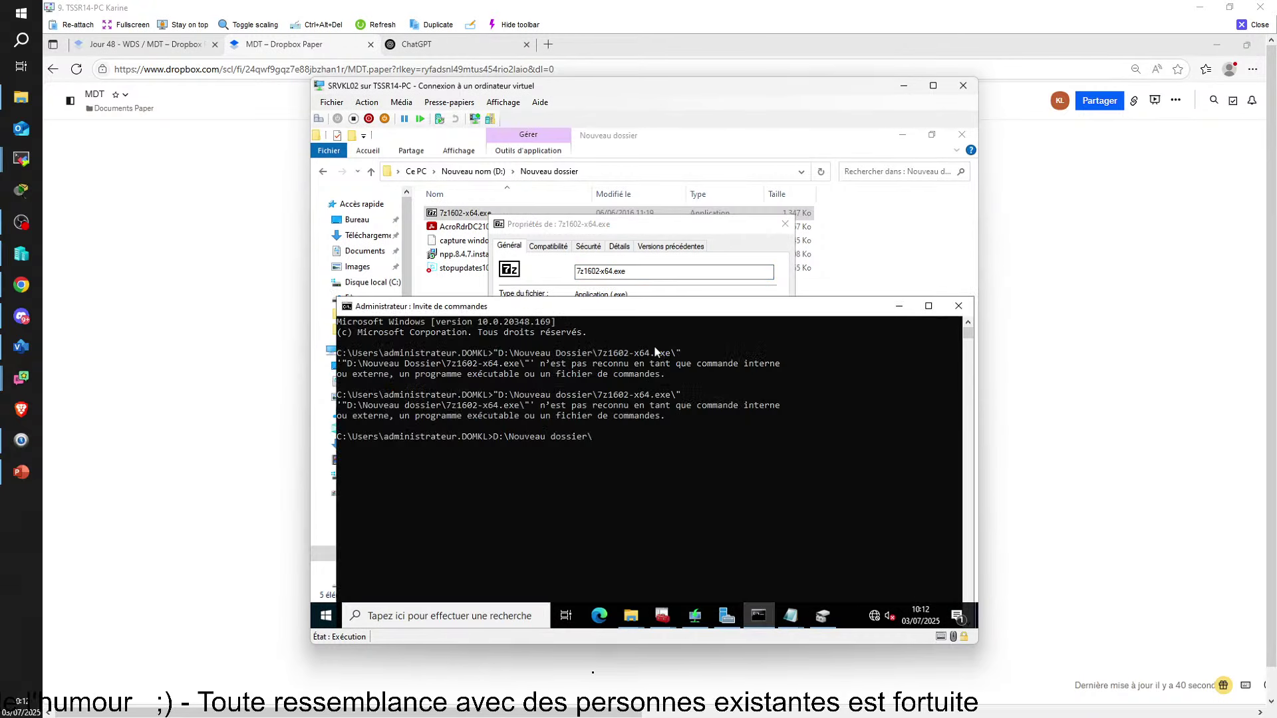
Complete and run D:\Nouveau dossier\7z1602-x64.exe /S, then recall the failed command
click(590, 436)
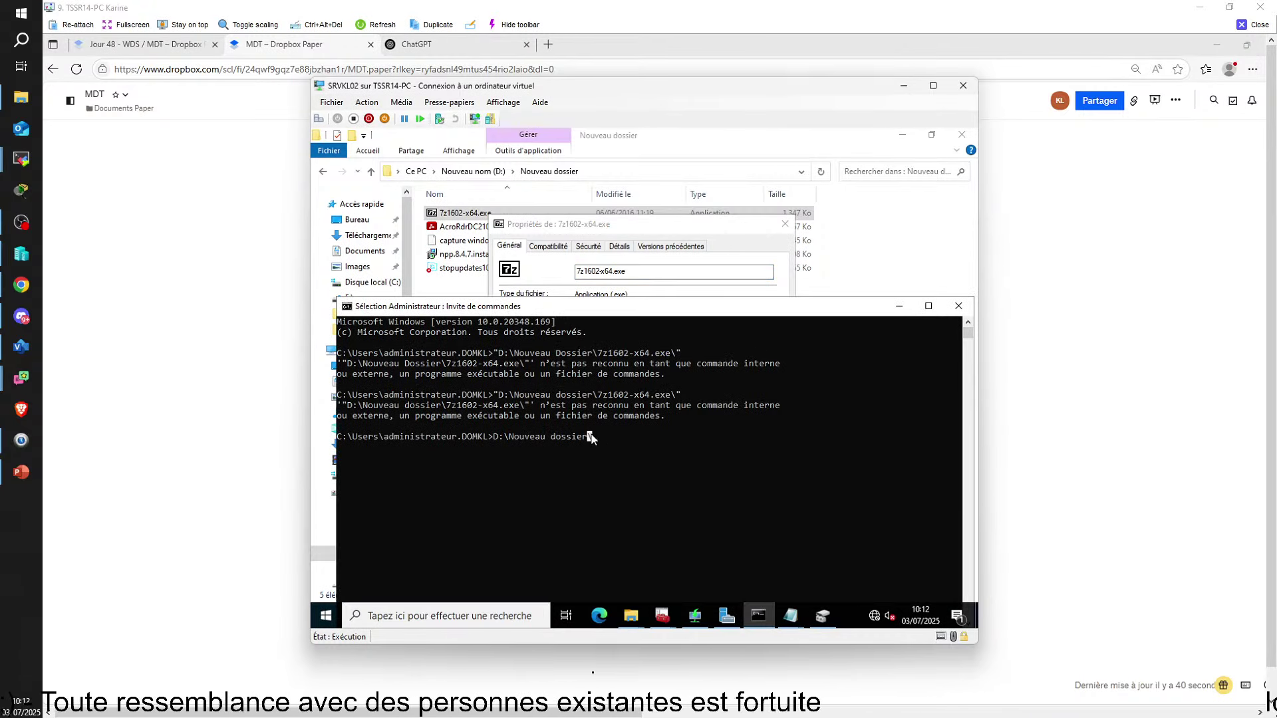
text(\\)
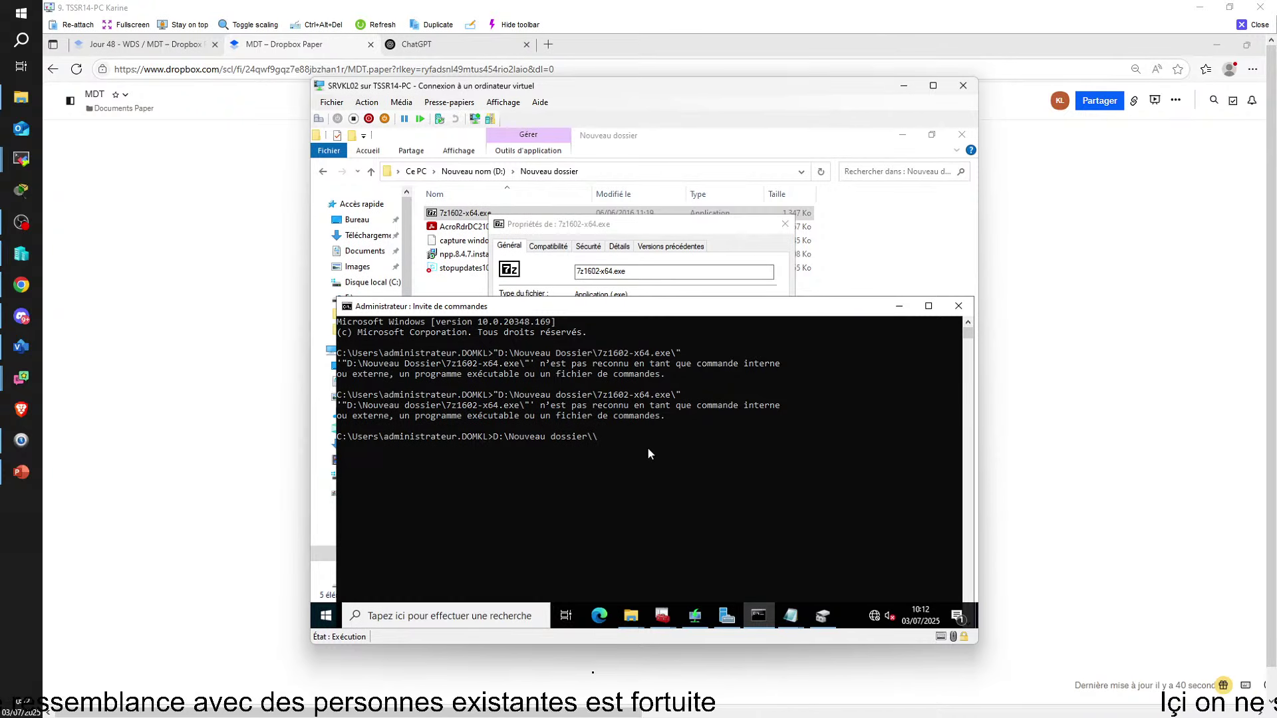
key(ctrl+v)
key(Left)
key(Left)
key(Left)
key(Left)
key(Left)
key(Left)
key(Left)
key(Left)
key(Left)
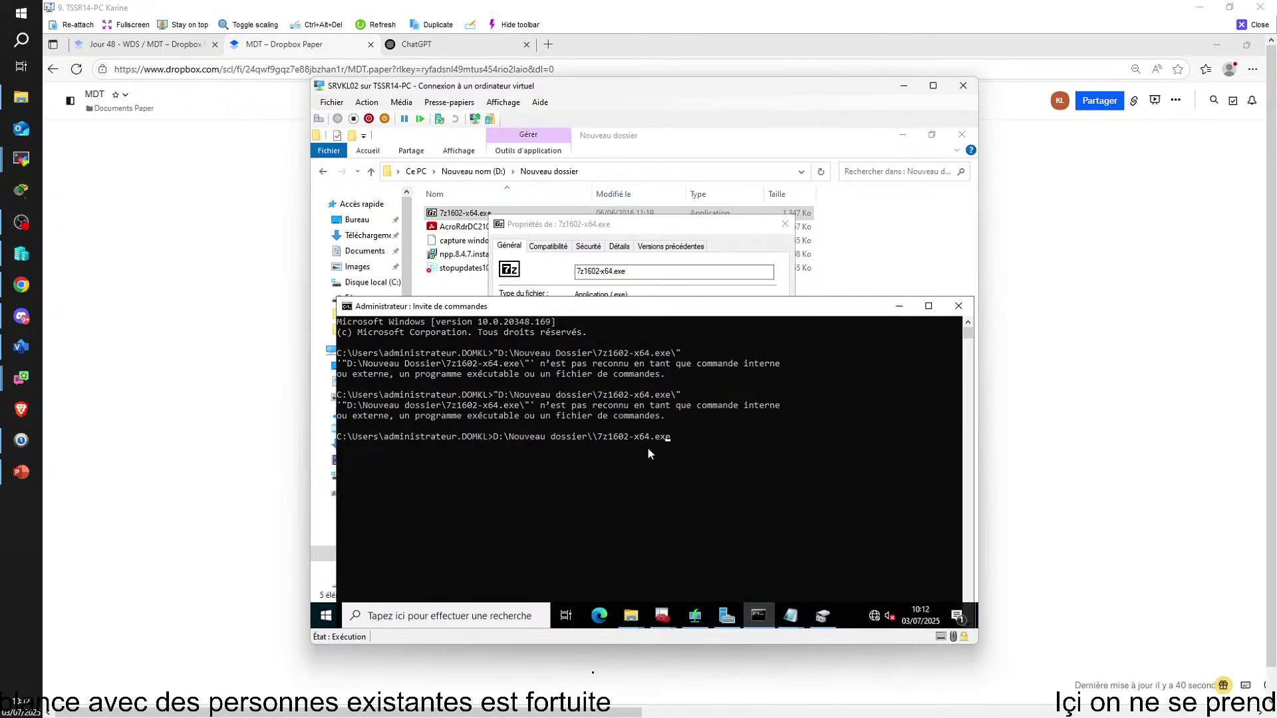
key(Left)
key(BackSpace)
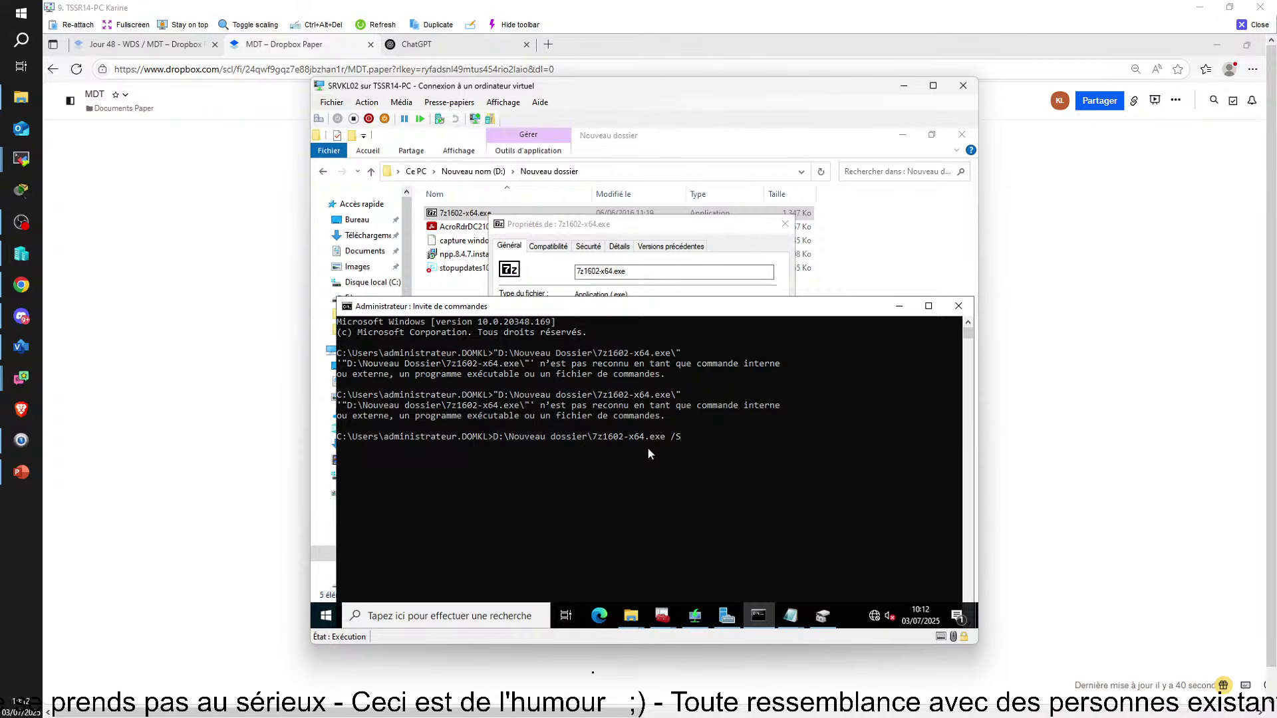
key(Return)
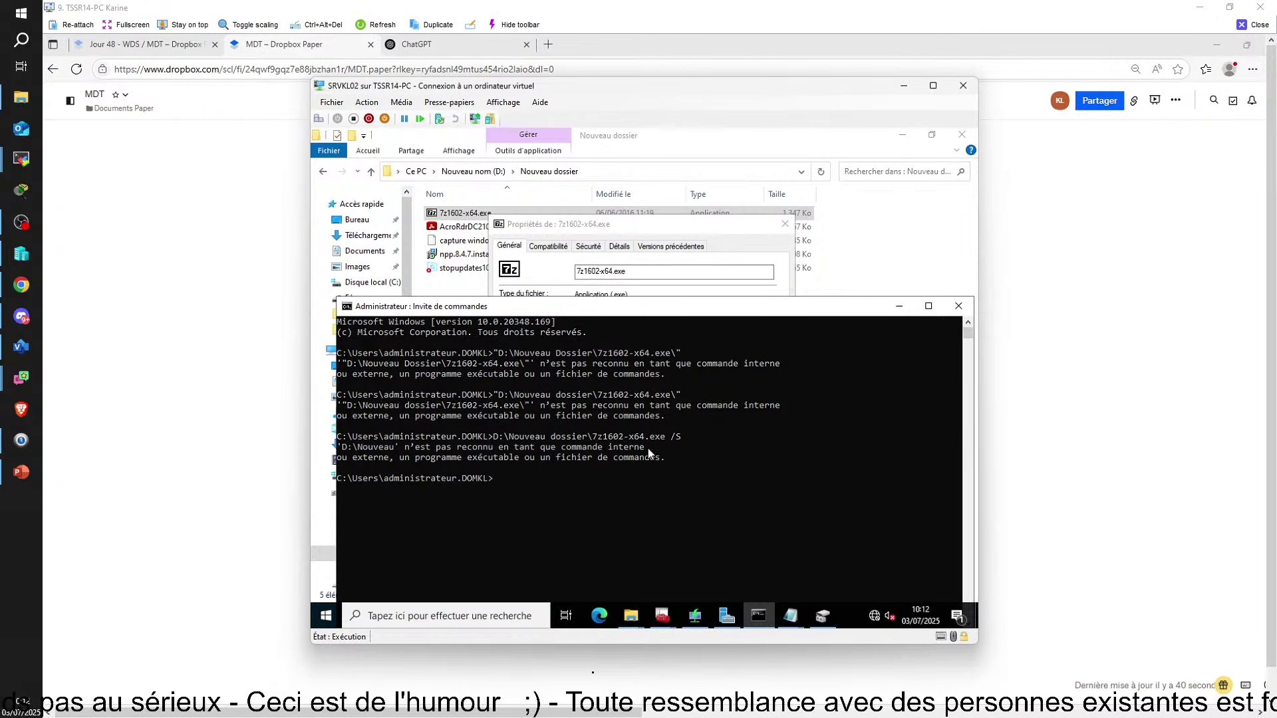
key(Up)
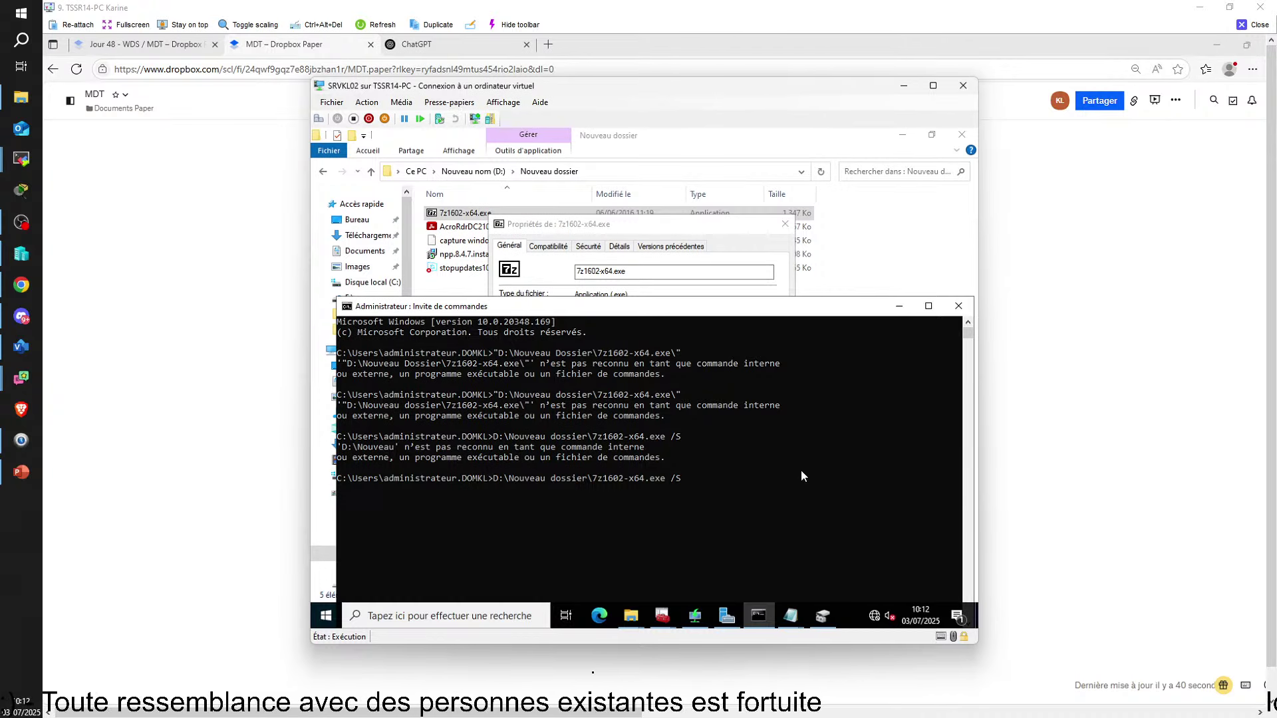
click(879, 239)
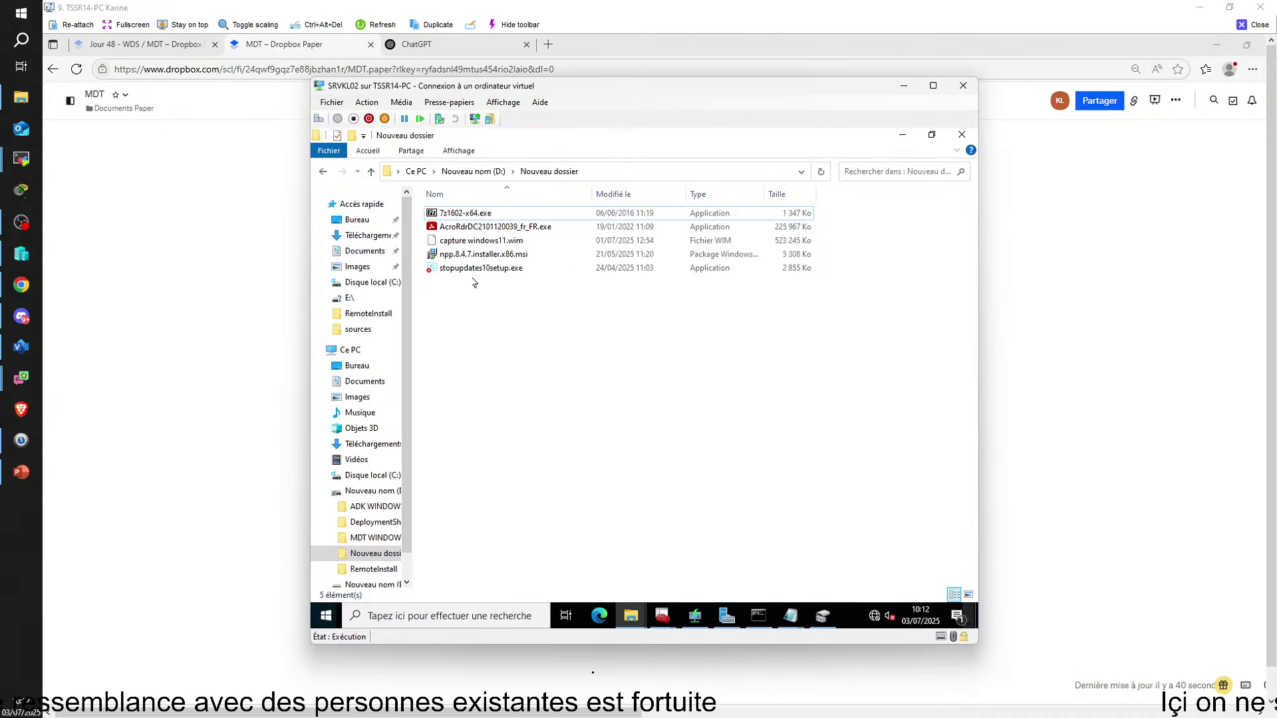
Rename the D: folder Nouveau dossier to Nouveaudossier
click(323, 171)
right_click(473, 257)
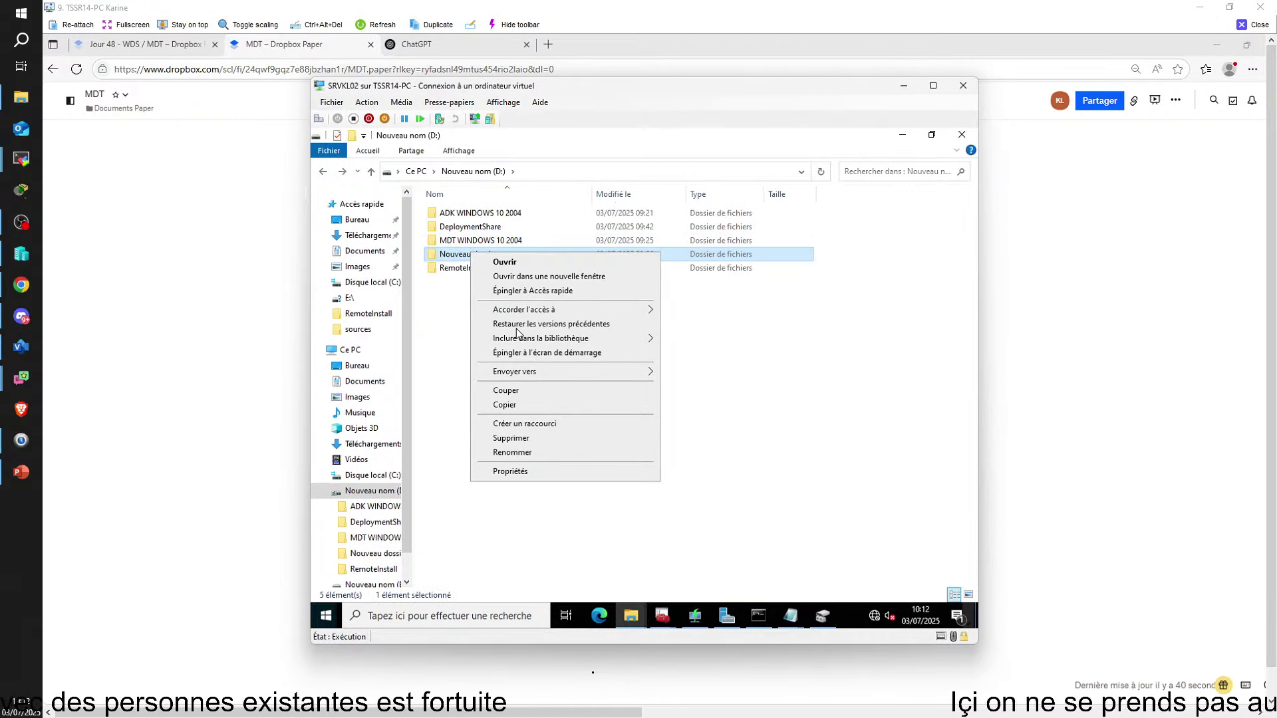
click(512, 452)
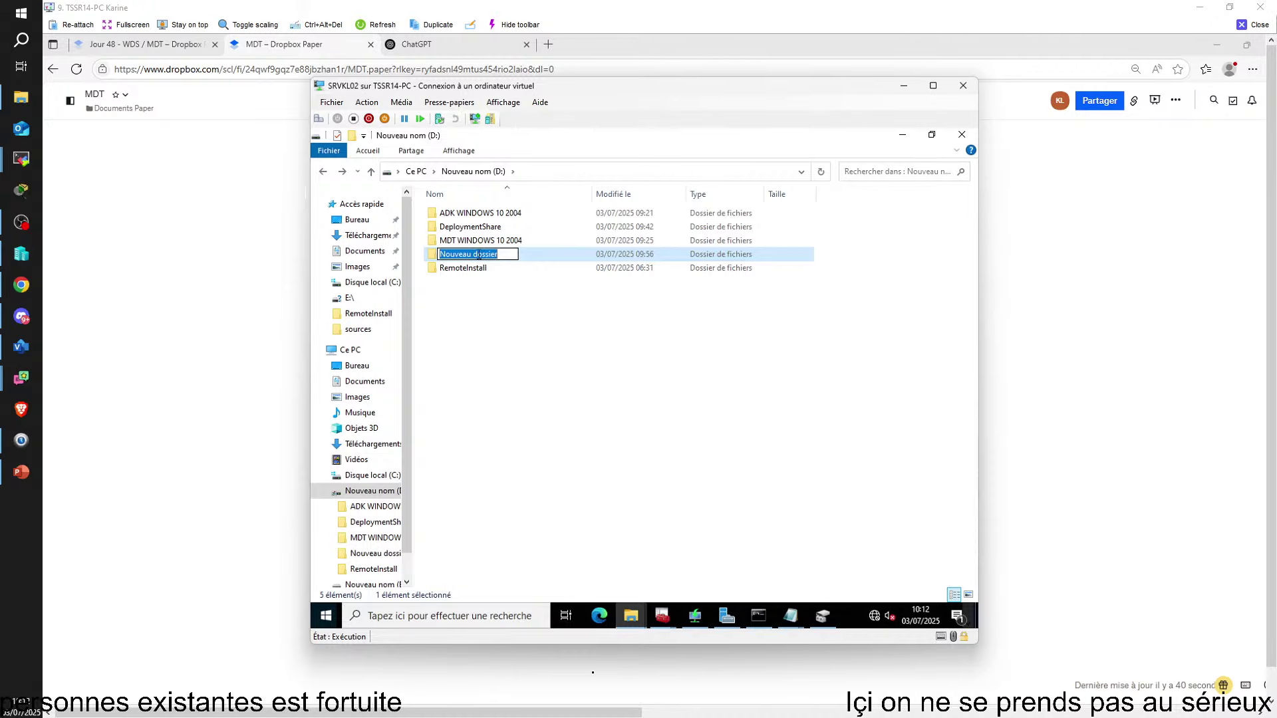
click(474, 254)
key(BackSpace)
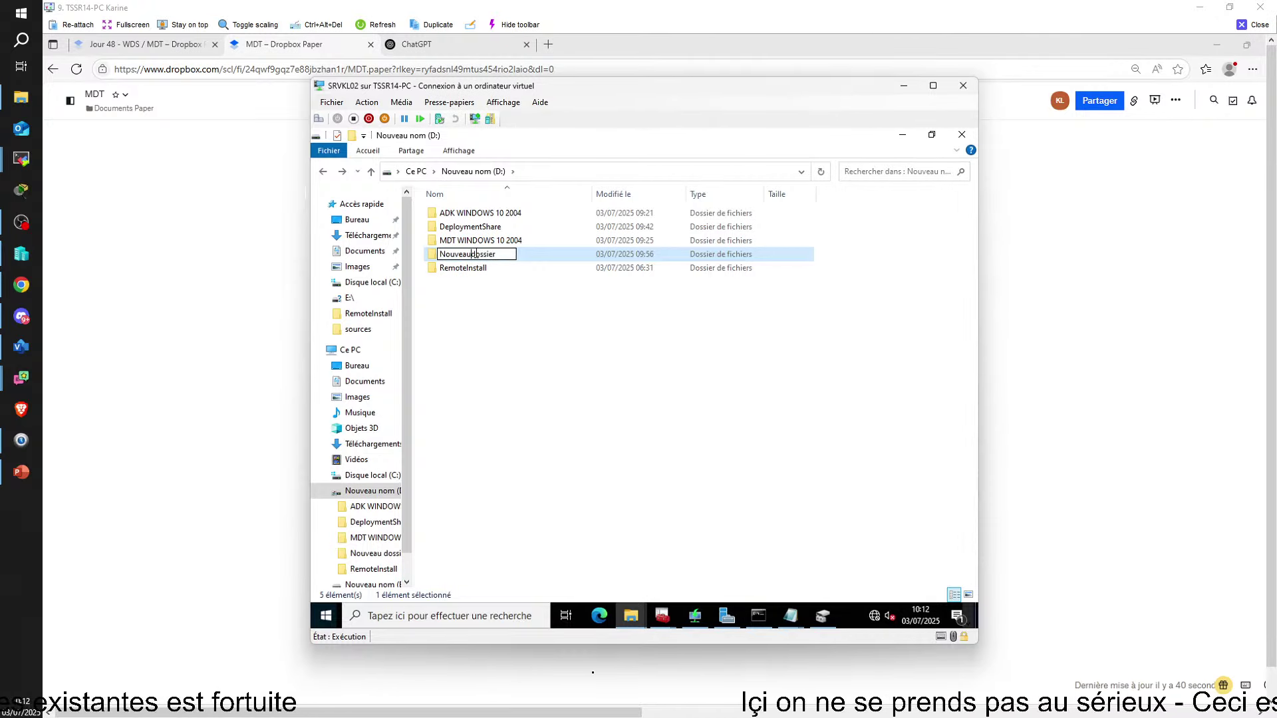
click(557, 357)
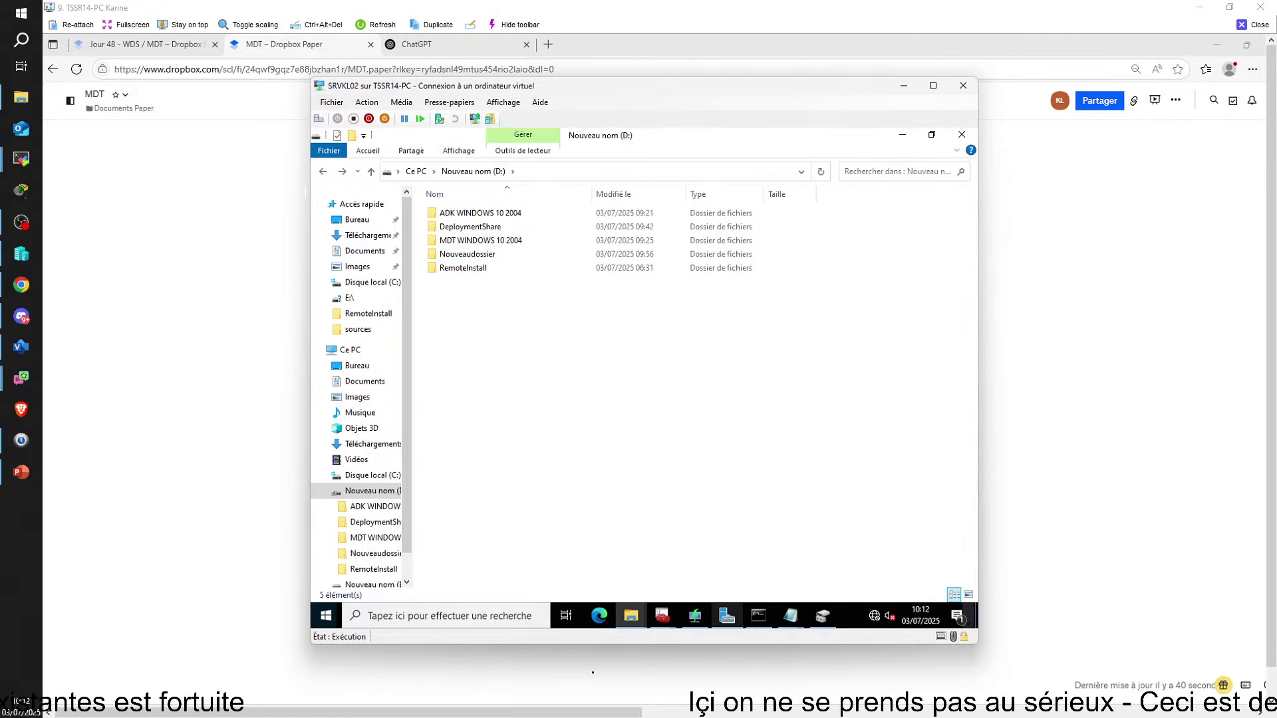
Remove the space from the recalled path and run D:\Nouveaudossier\7z1602-x64.exe /S
click(757, 615)
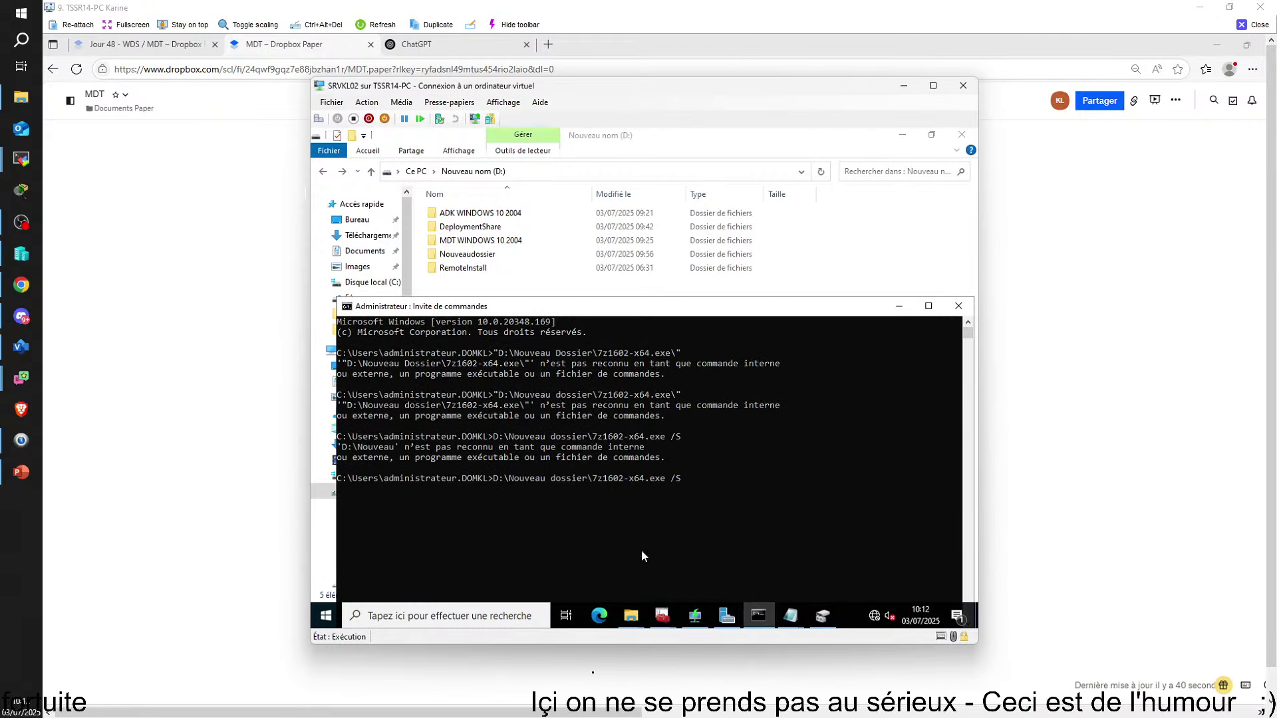
click(697, 485)
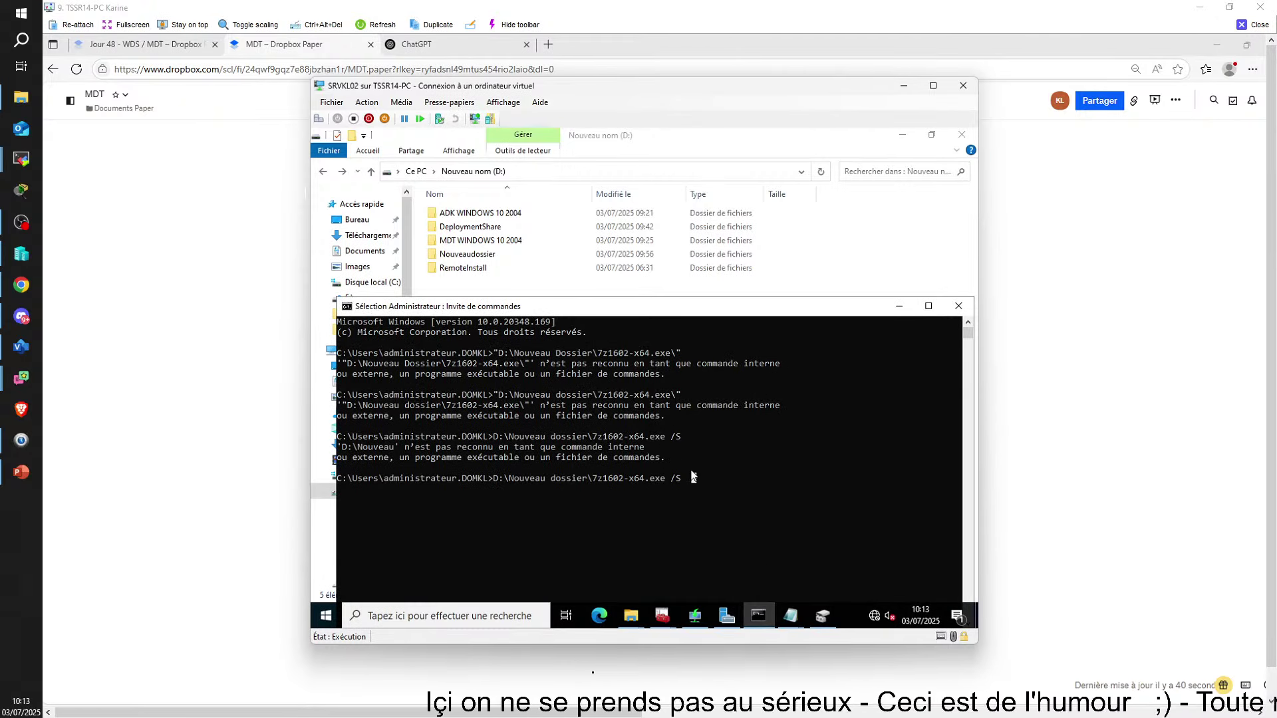
key(Escape)
key(Left)
key(Left)
key(Left)
key(Left)
key(Left)
key(Left)
key(Left)
key(Left)
key(Left)
key(Left)
key(Left)
key(Left)
key(Left)
key(Left)
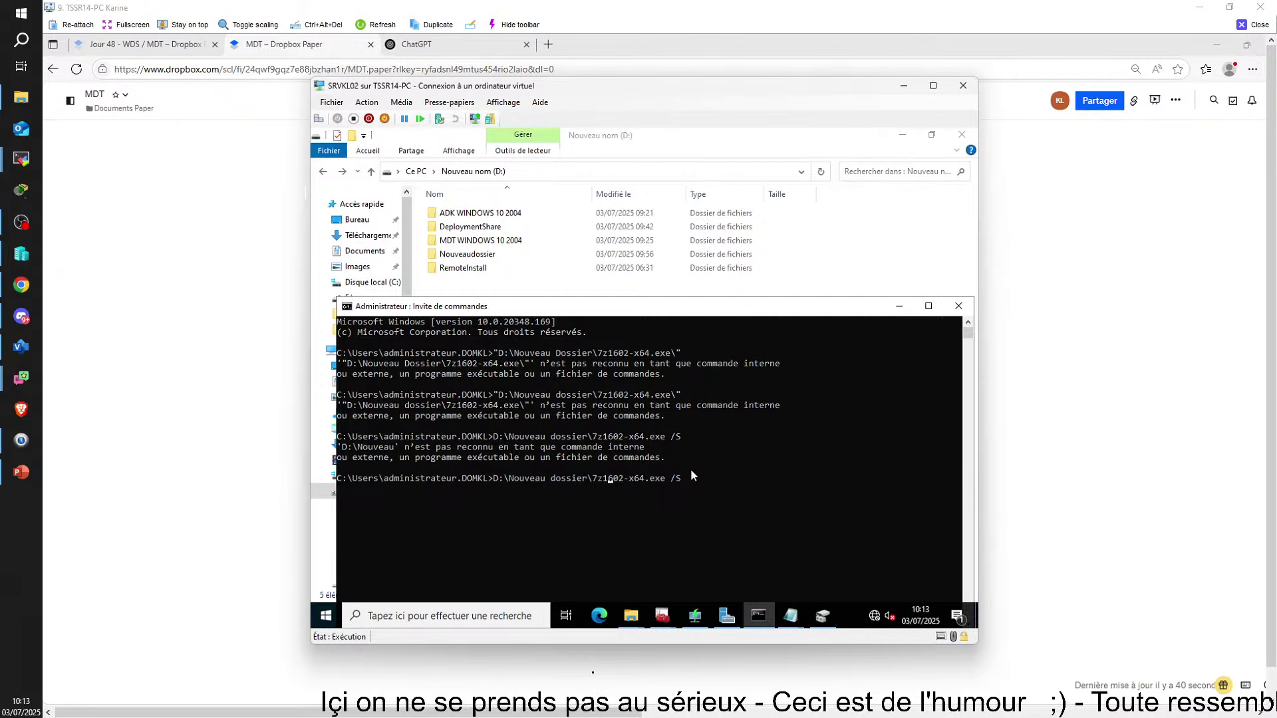
key(Left)
key(Left)
key(Left)
key(Left)
key(Left)
key(Left)
key(Left)
key(Left)
key(Left)
key(Left)
key(Left)
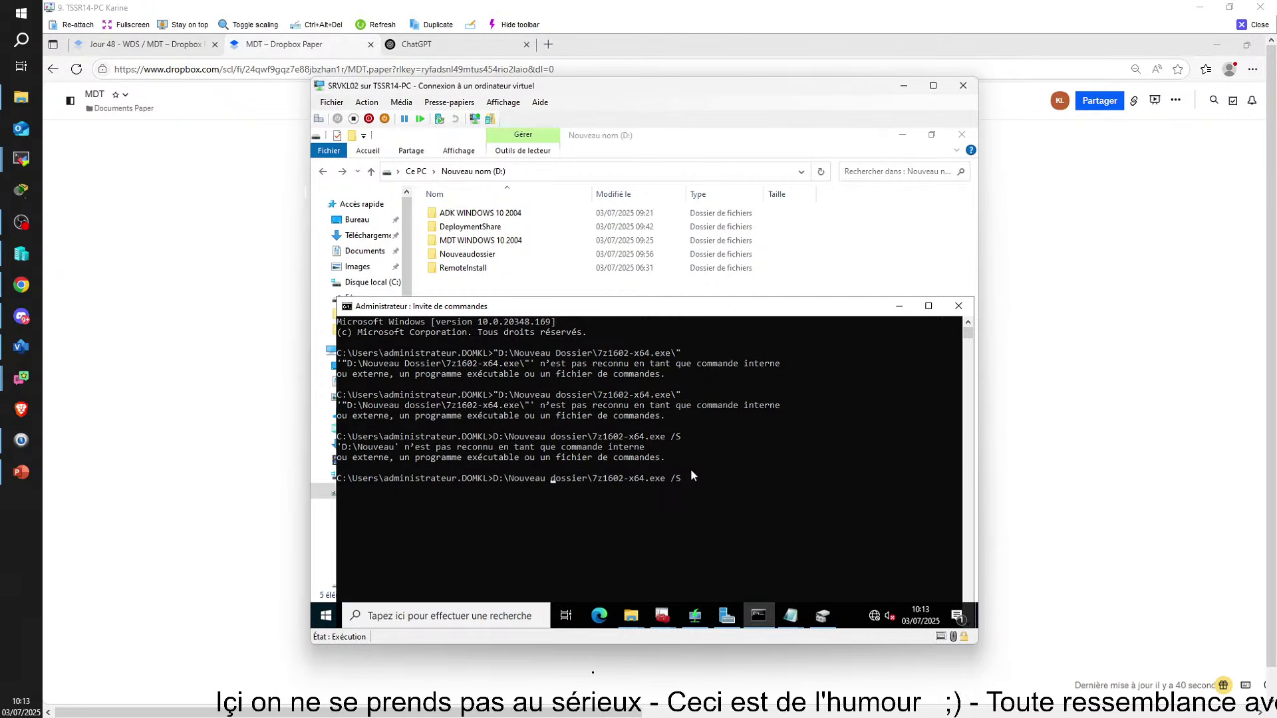
key(BackSpace)
key(Return)
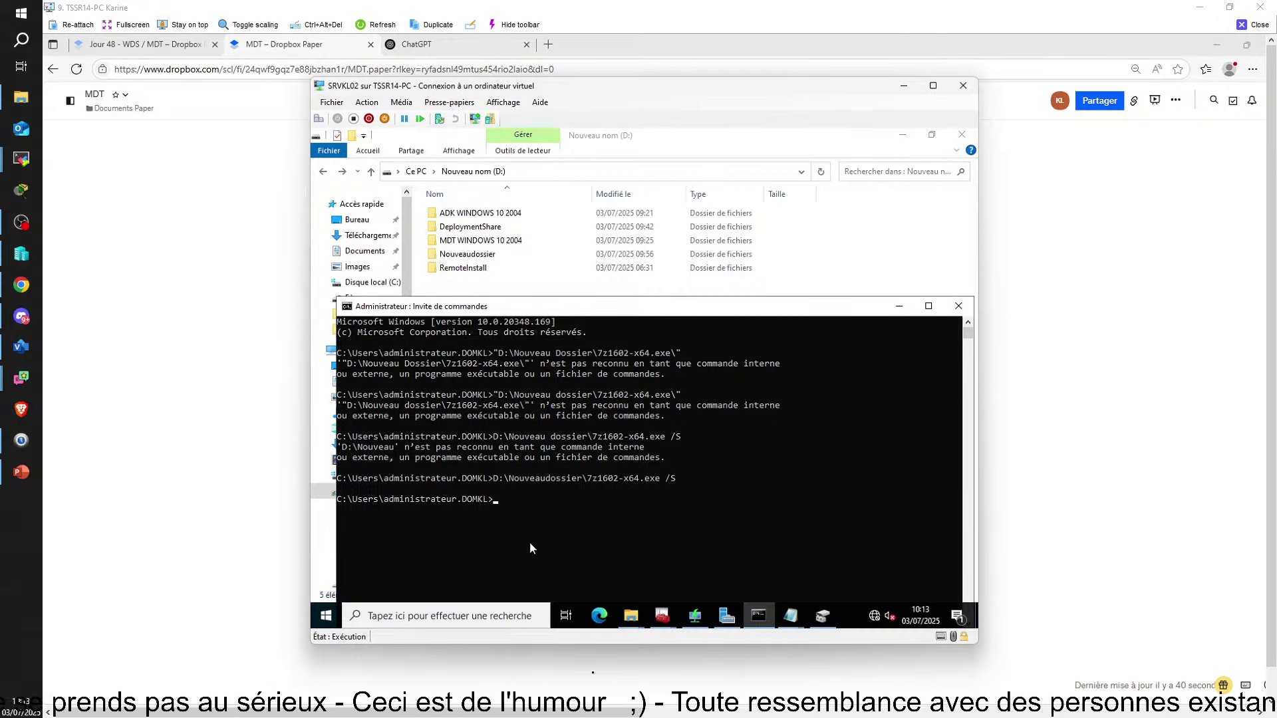
mouse_move(784, 626)
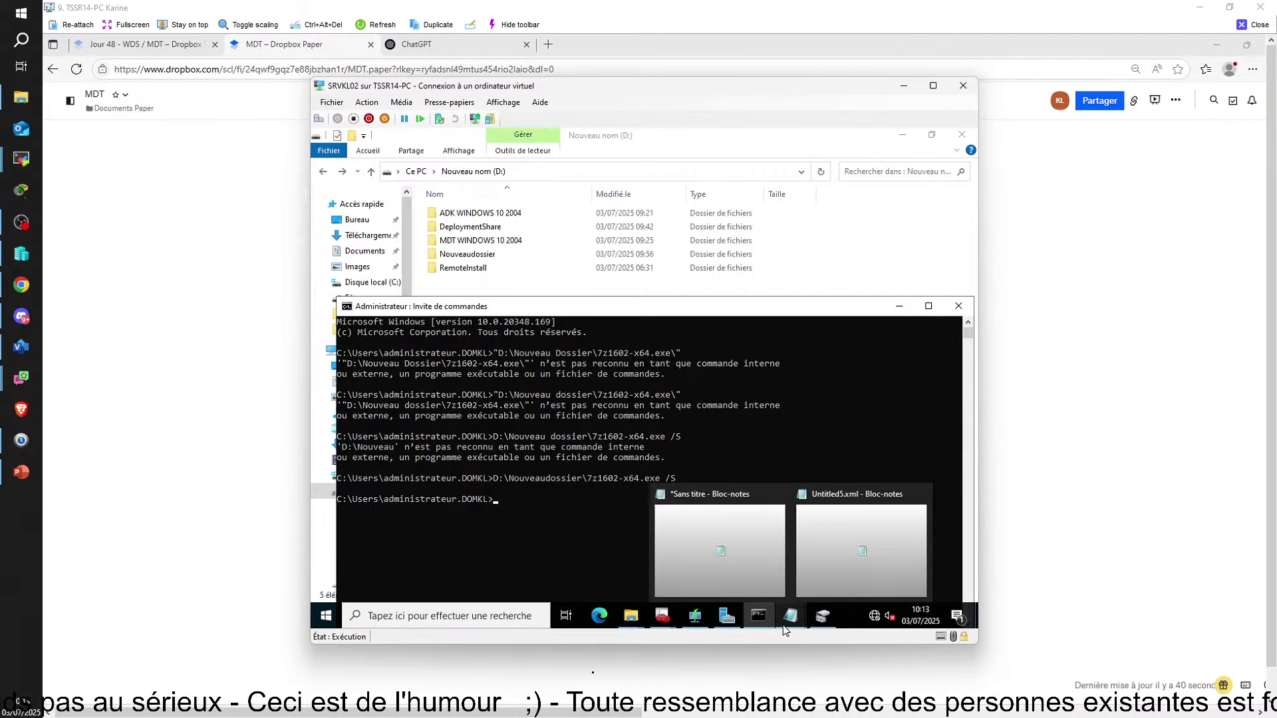
Check 7-Zip under Start's recently added apps, then return to the New Application Wizard
click(332, 616)
scroll(429, 407, down, 3)
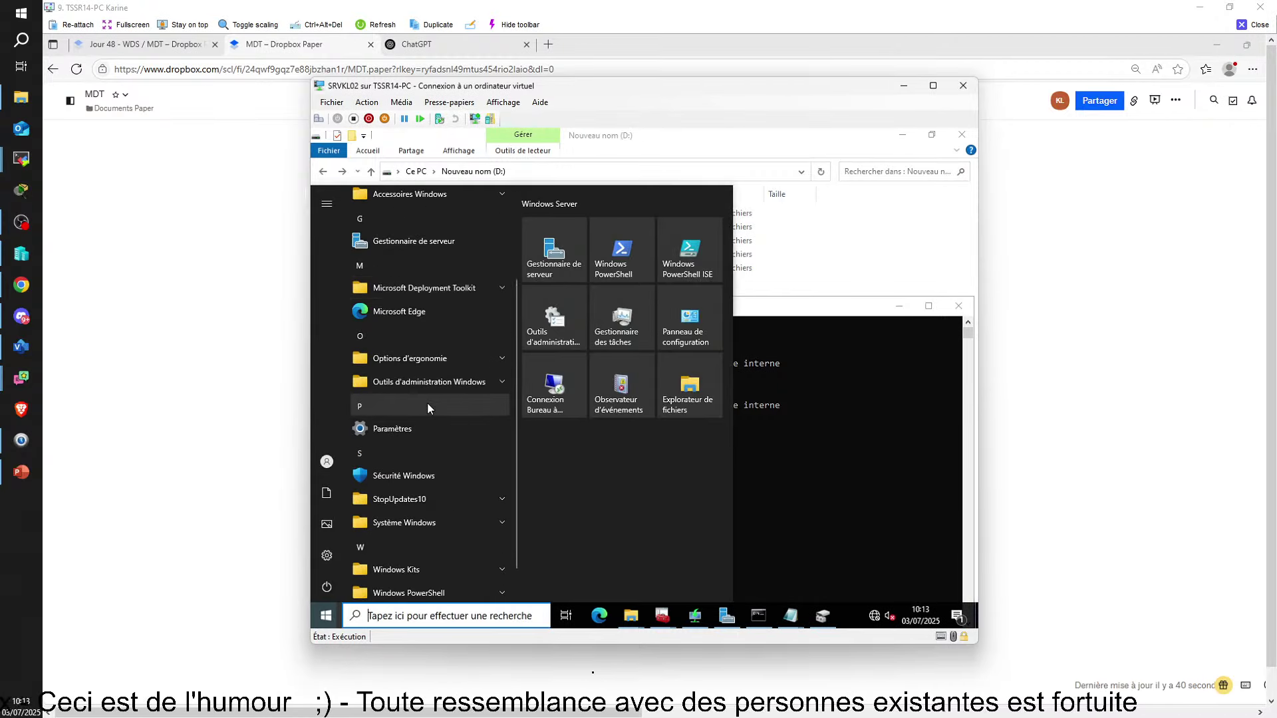
scroll(428, 407, up, 3)
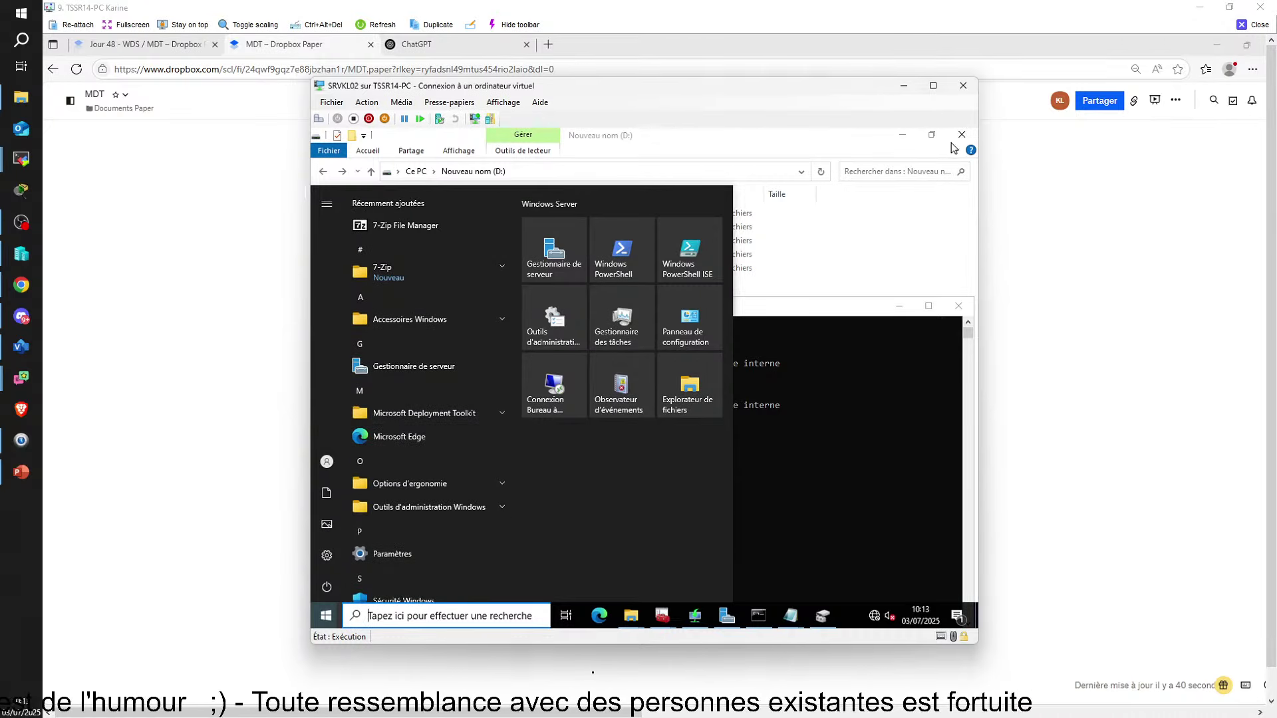
click(884, 239)
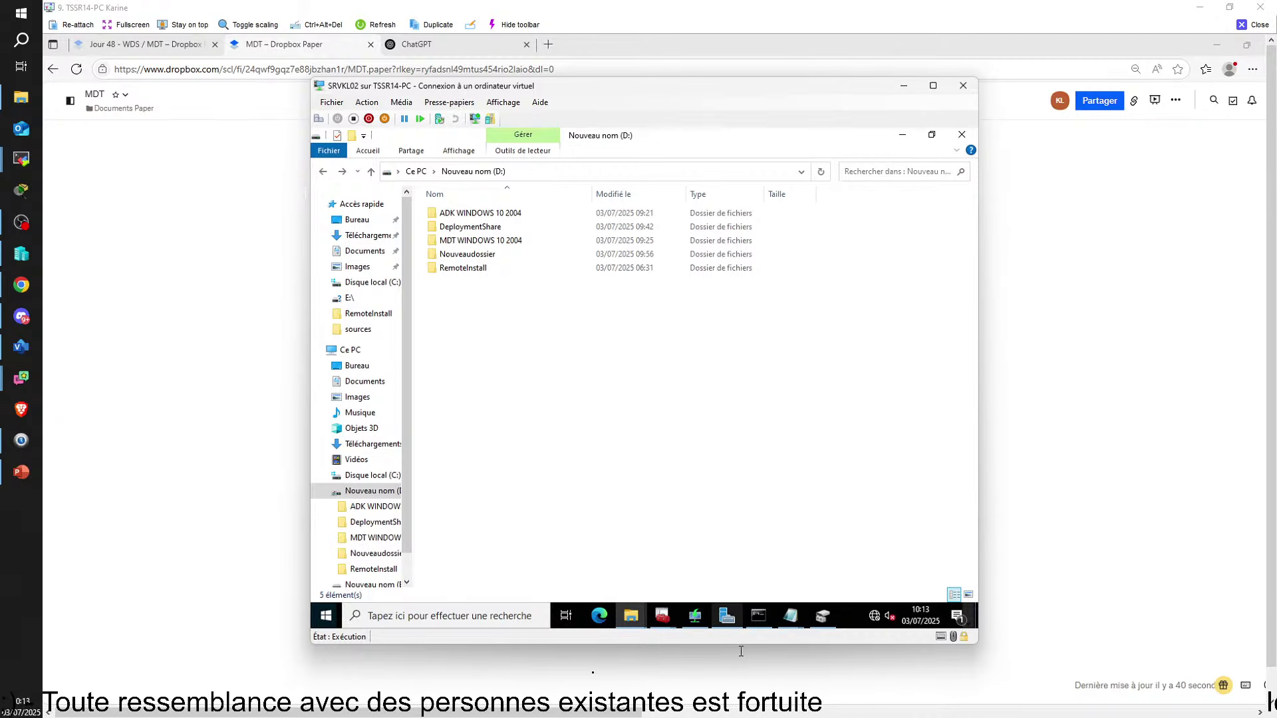
click(662, 616)
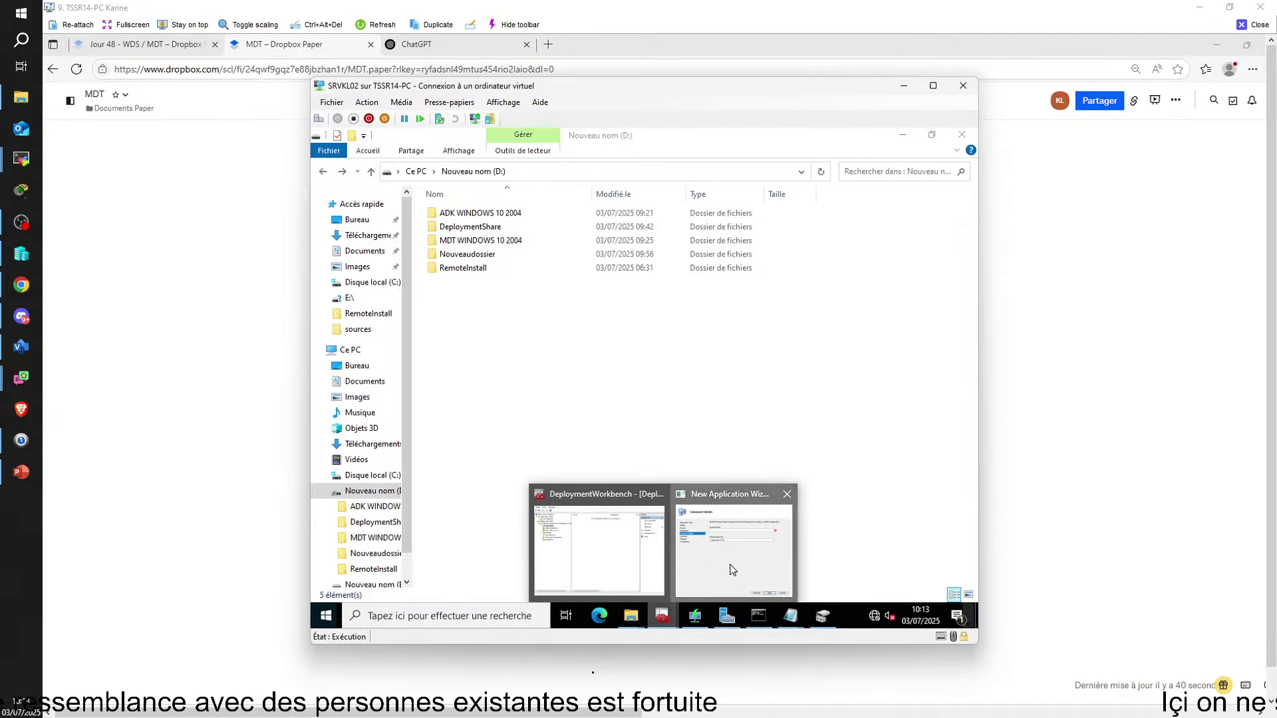
click(733, 570)
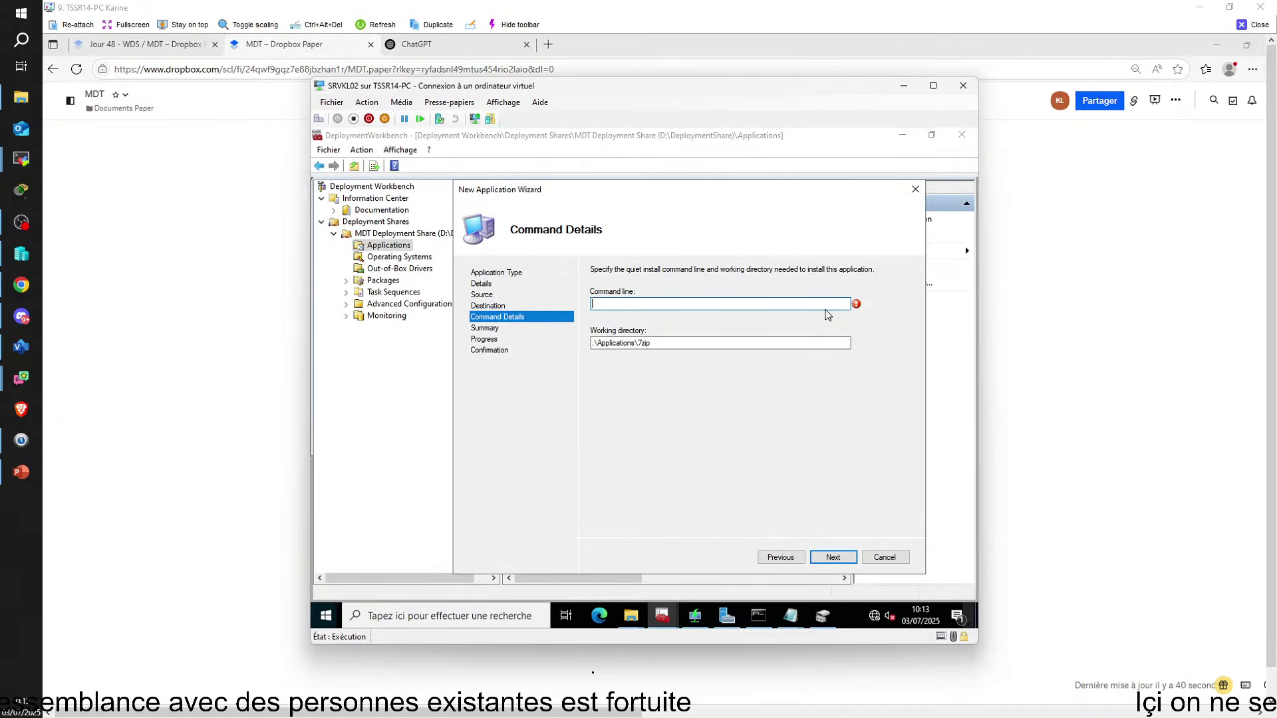
Copy the installer file name 7z1602-x64.exe from the Command Prompt
click(761, 616)
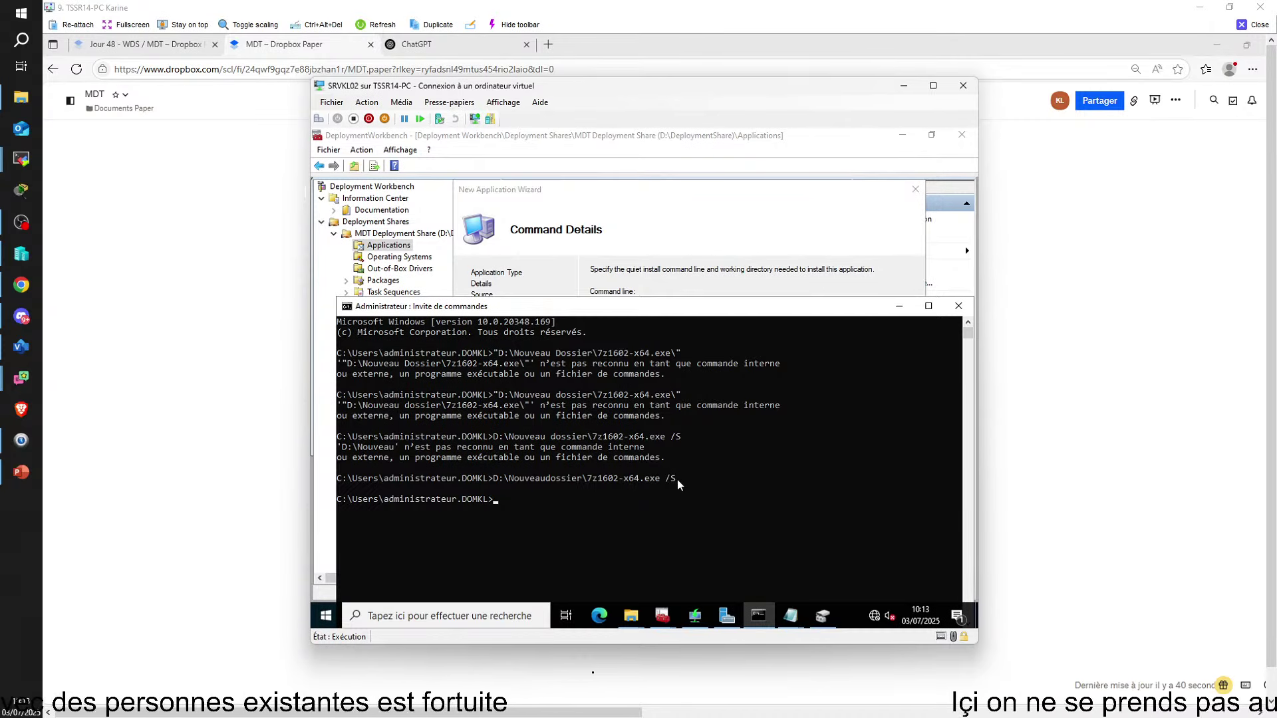
drag(678, 480, 664, 480)
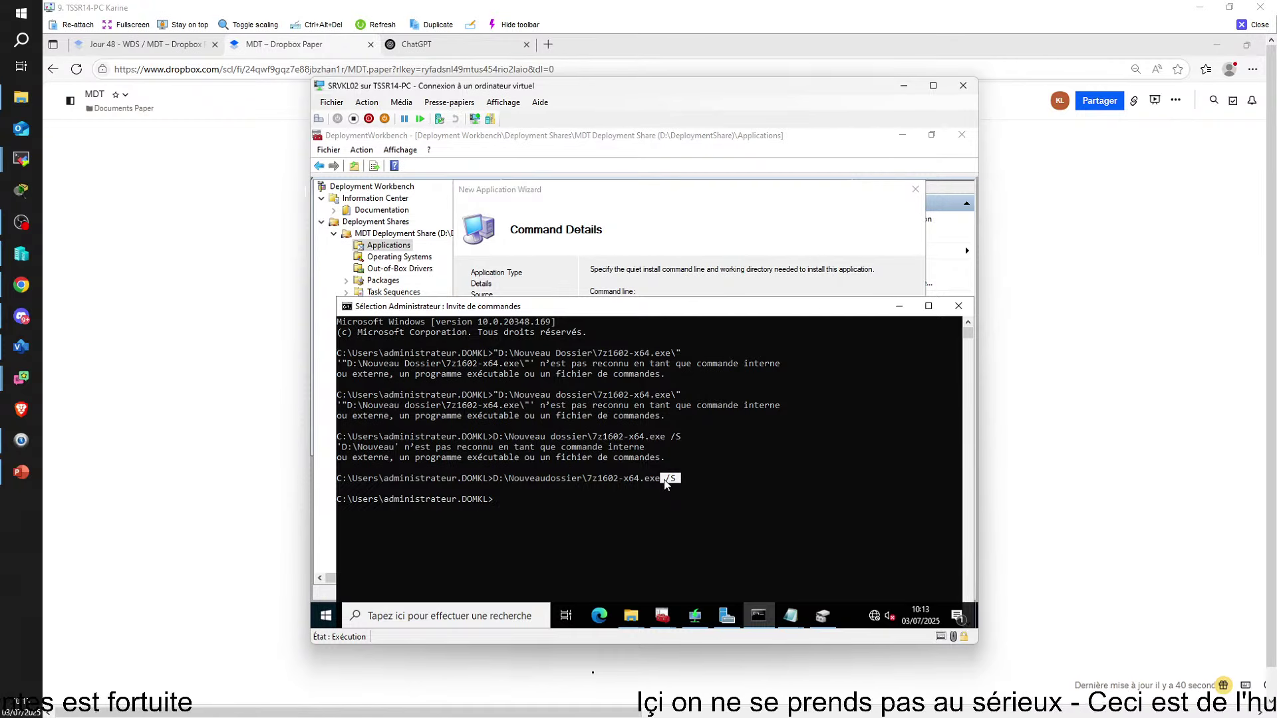
click(776, 274)
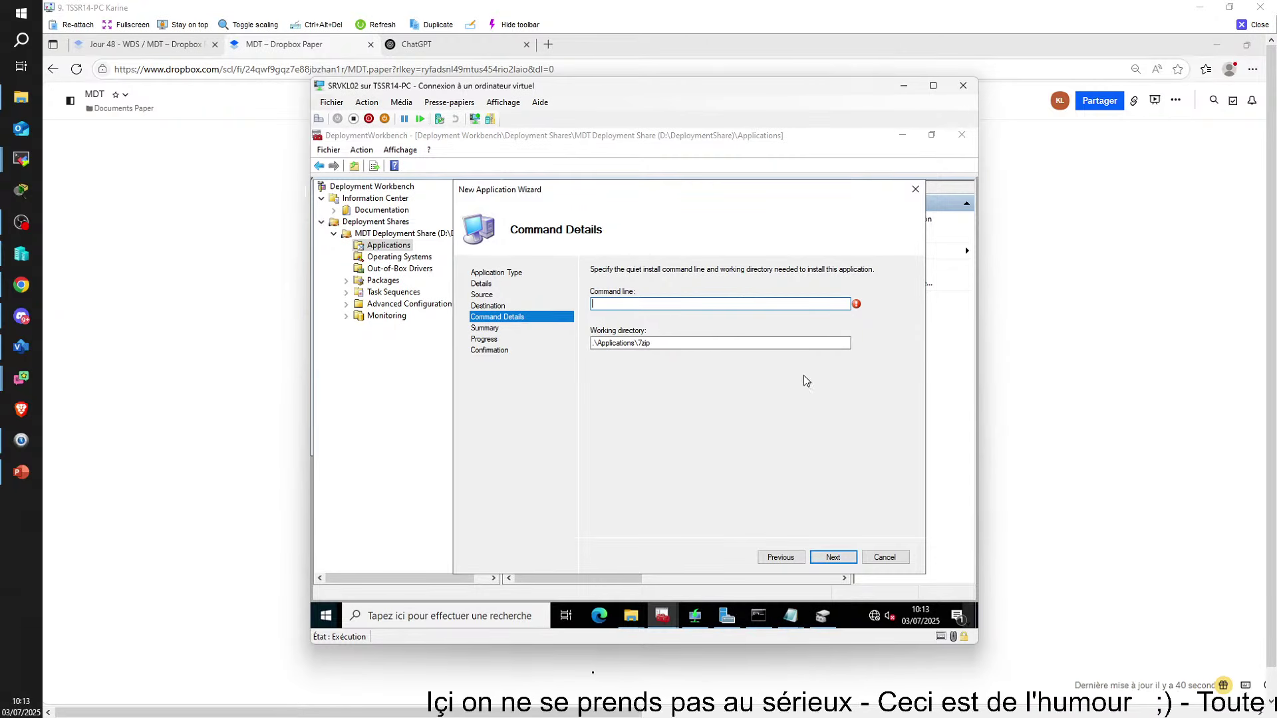
click(758, 615)
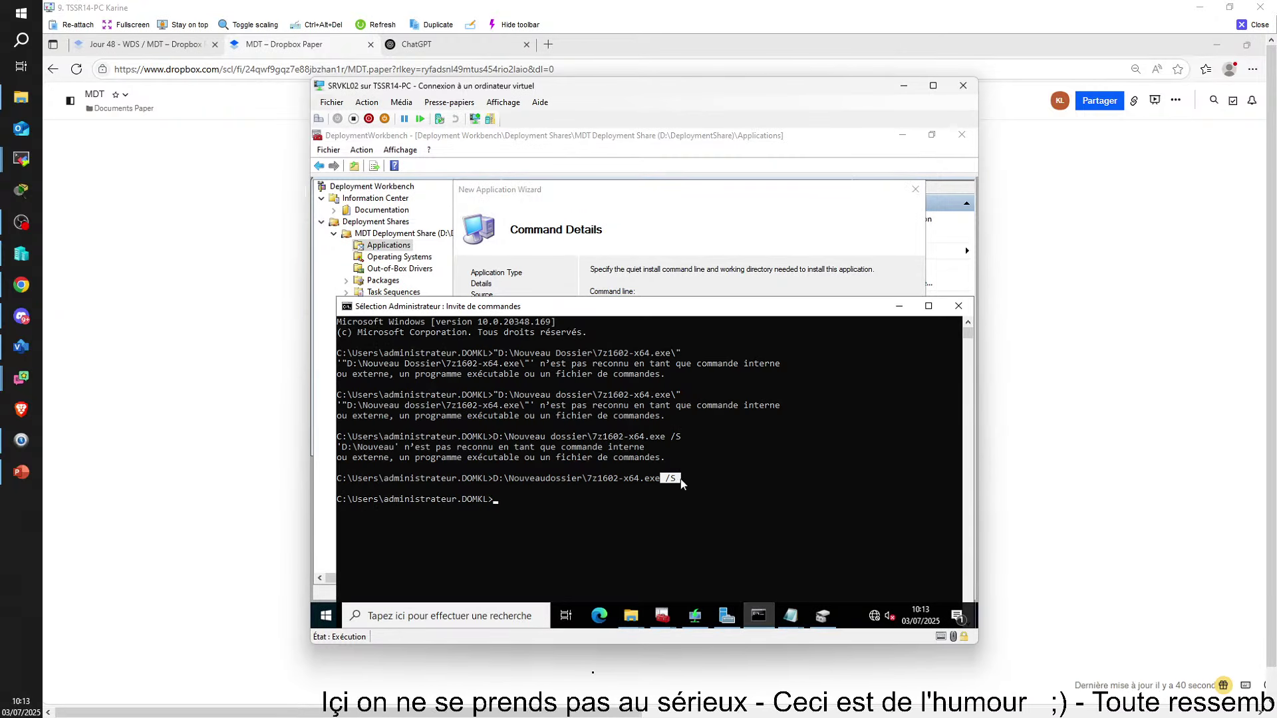
drag(671, 480, 499, 487)
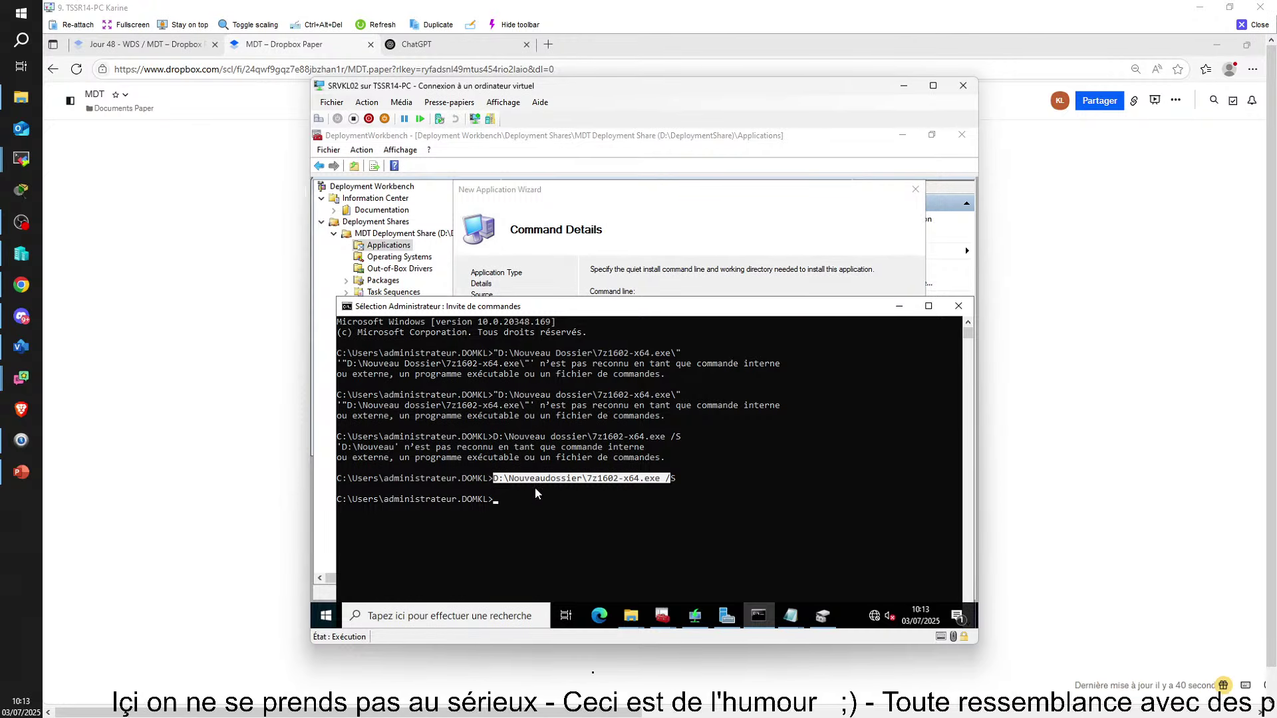
click(546, 499)
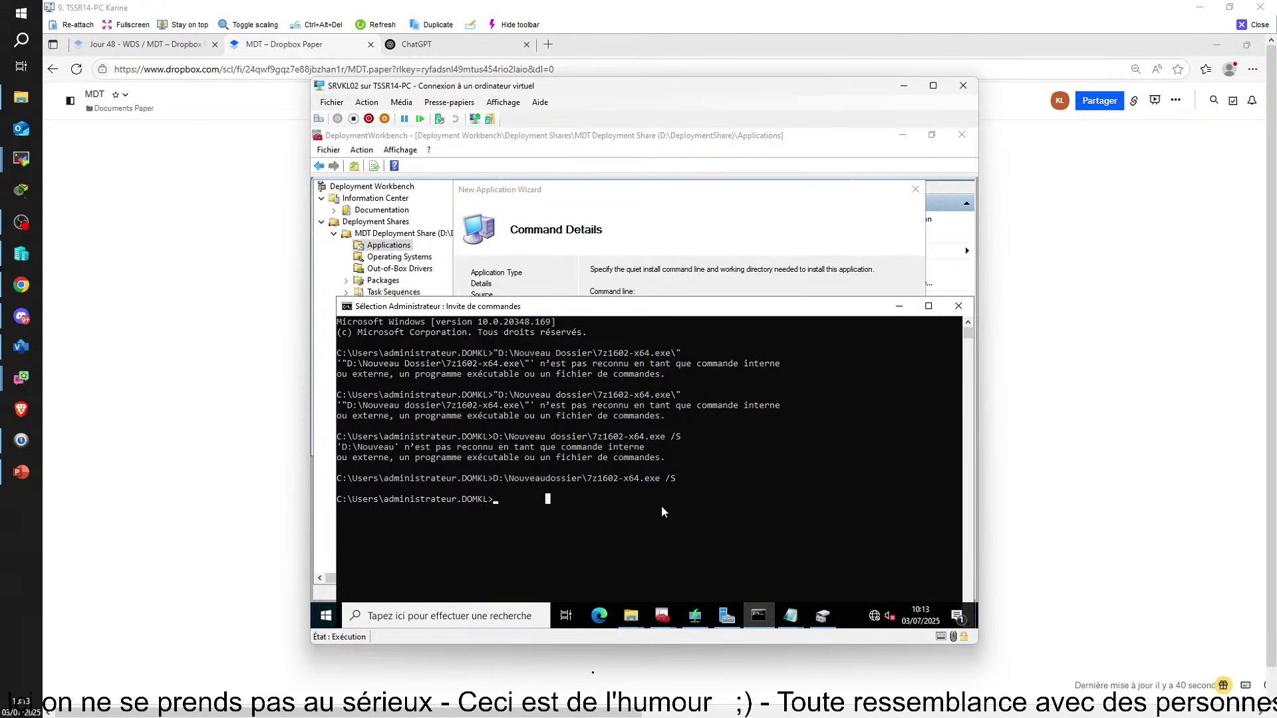
drag(663, 483, 590, 484)
key(super+c)
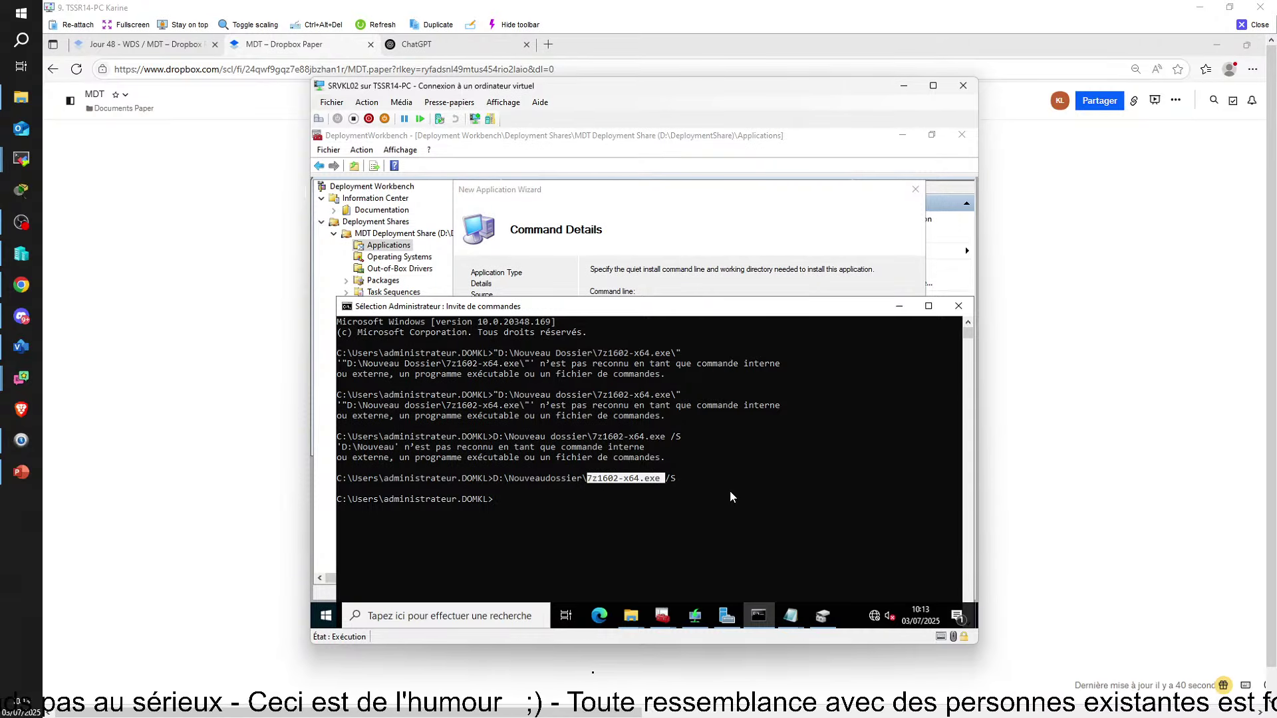
right_click(734, 497)
Paste it with /S into the wizard's Command line field and start the import
click(837, 265)
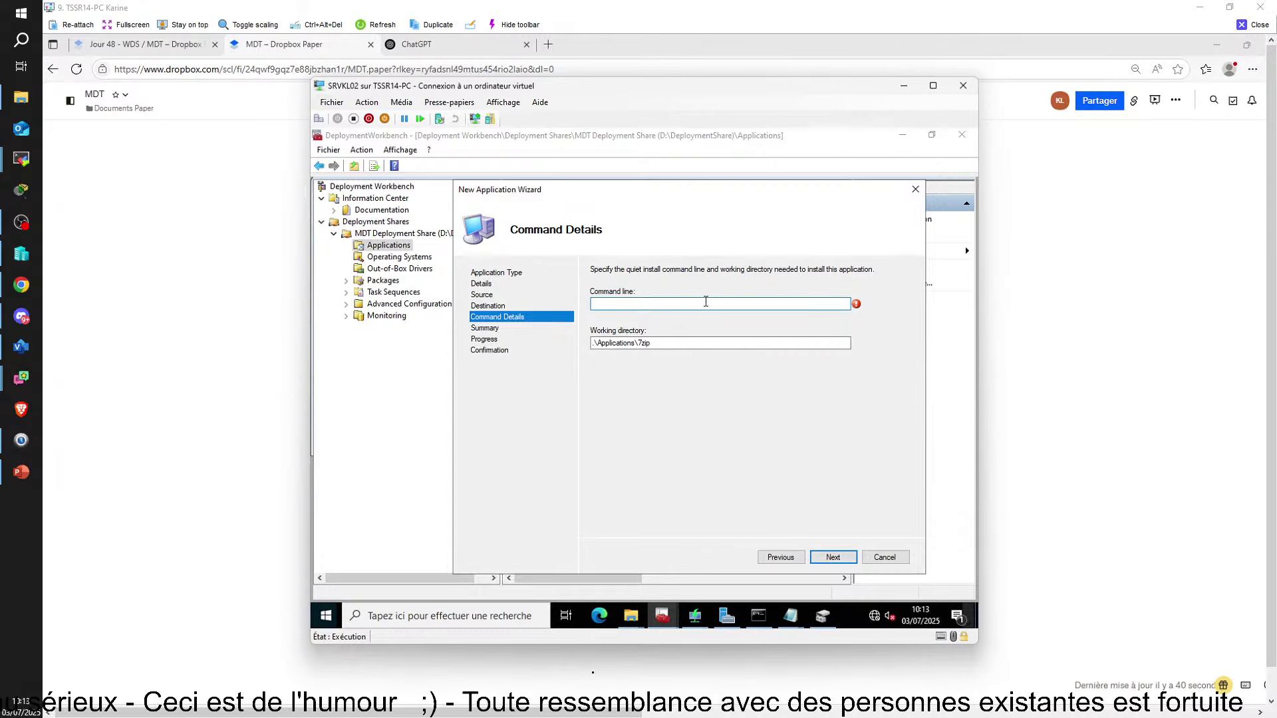
right_click(707, 308)
click(725, 359)
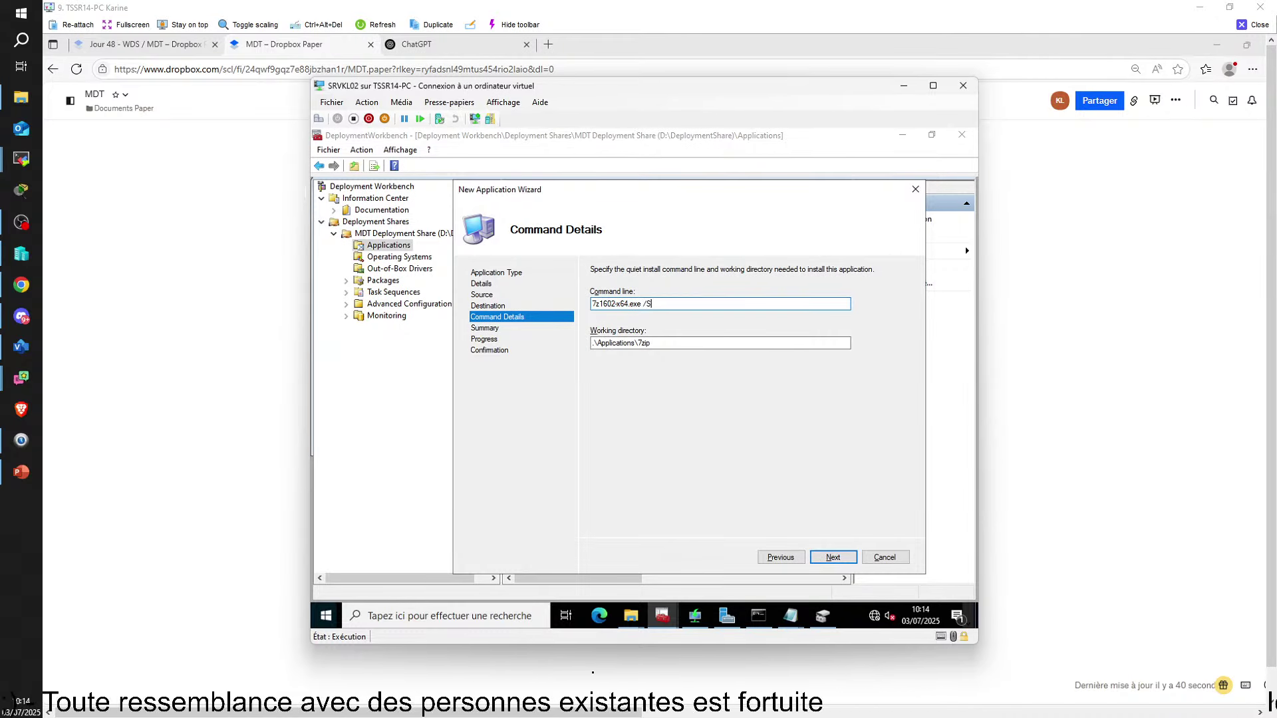
click(833, 558)
click(834, 557)
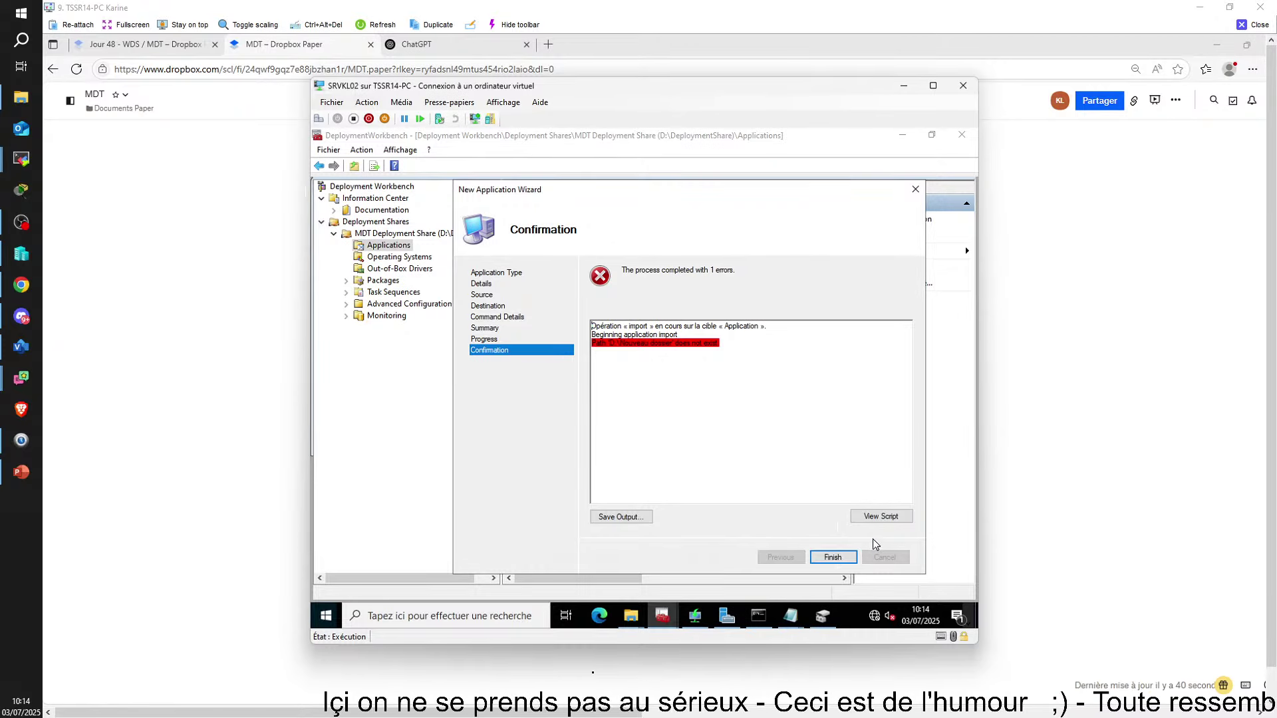
Finish the New Application Wizard, returning to the empty Applications node
click(833, 557)
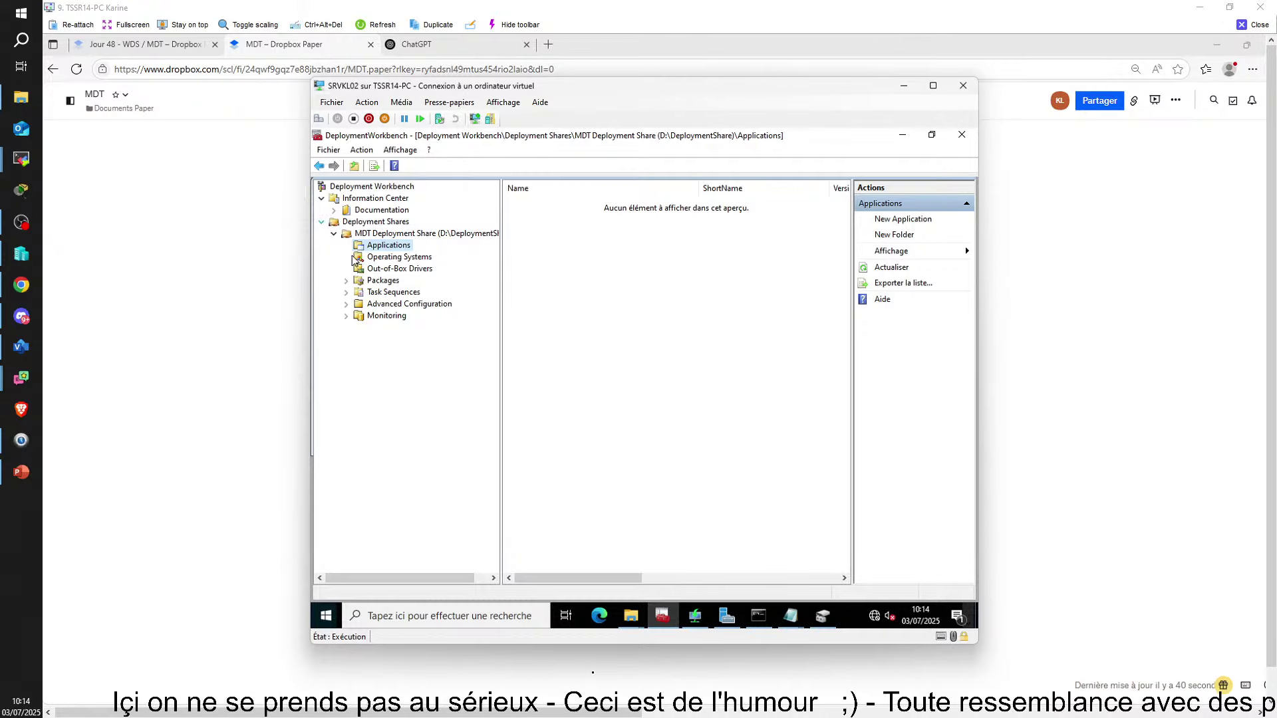
Start a new application with source files in the Applications folder, named 7ZIP
right_click(368, 251)
click(413, 256)
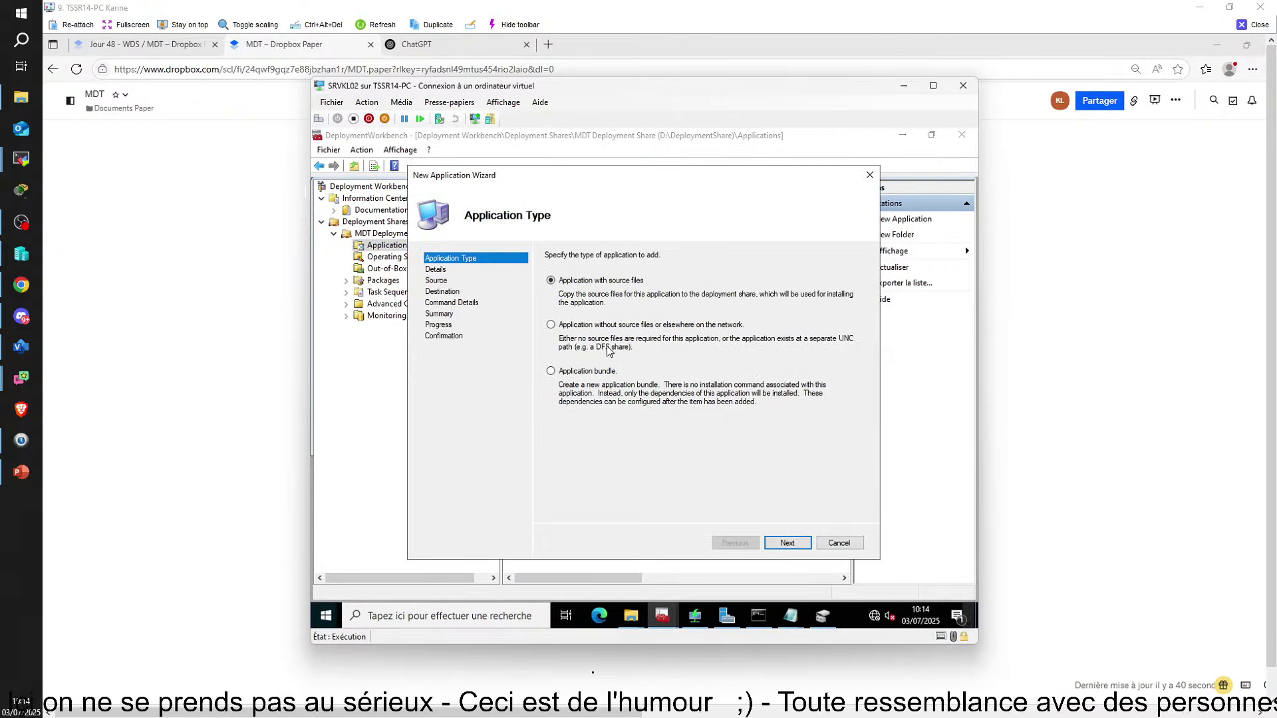
click(788, 542)
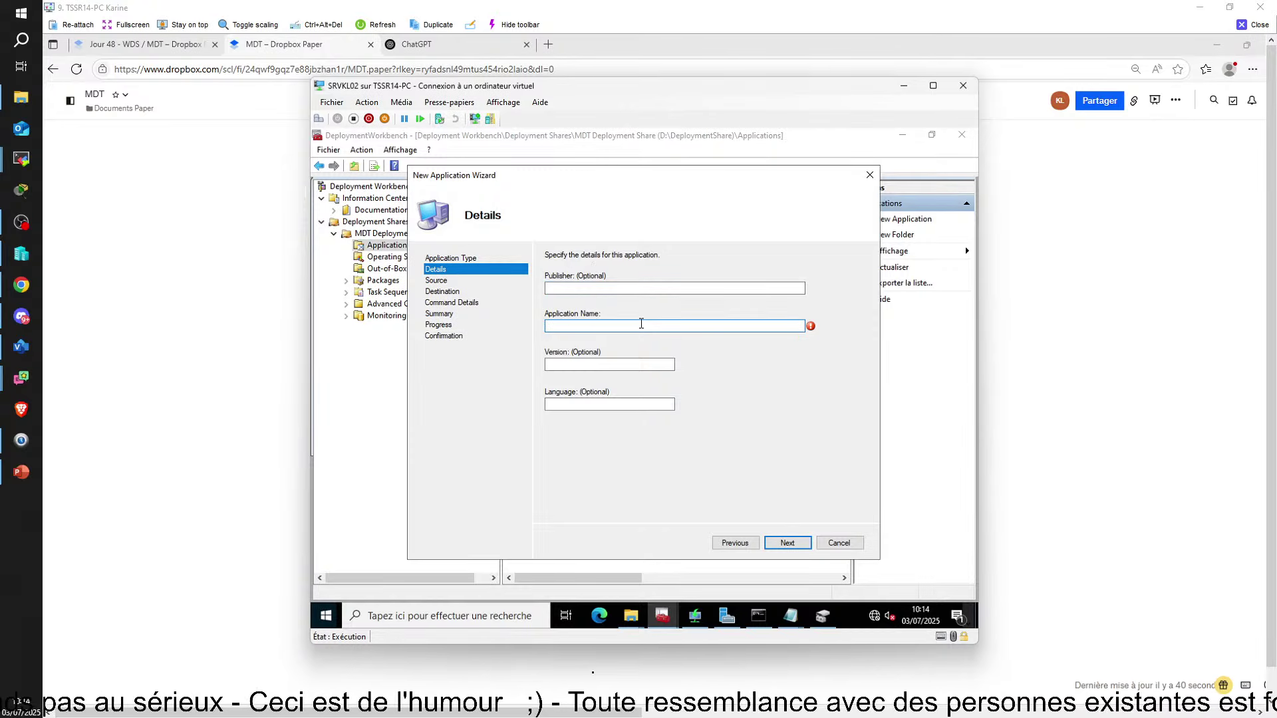
text(7ZIP)
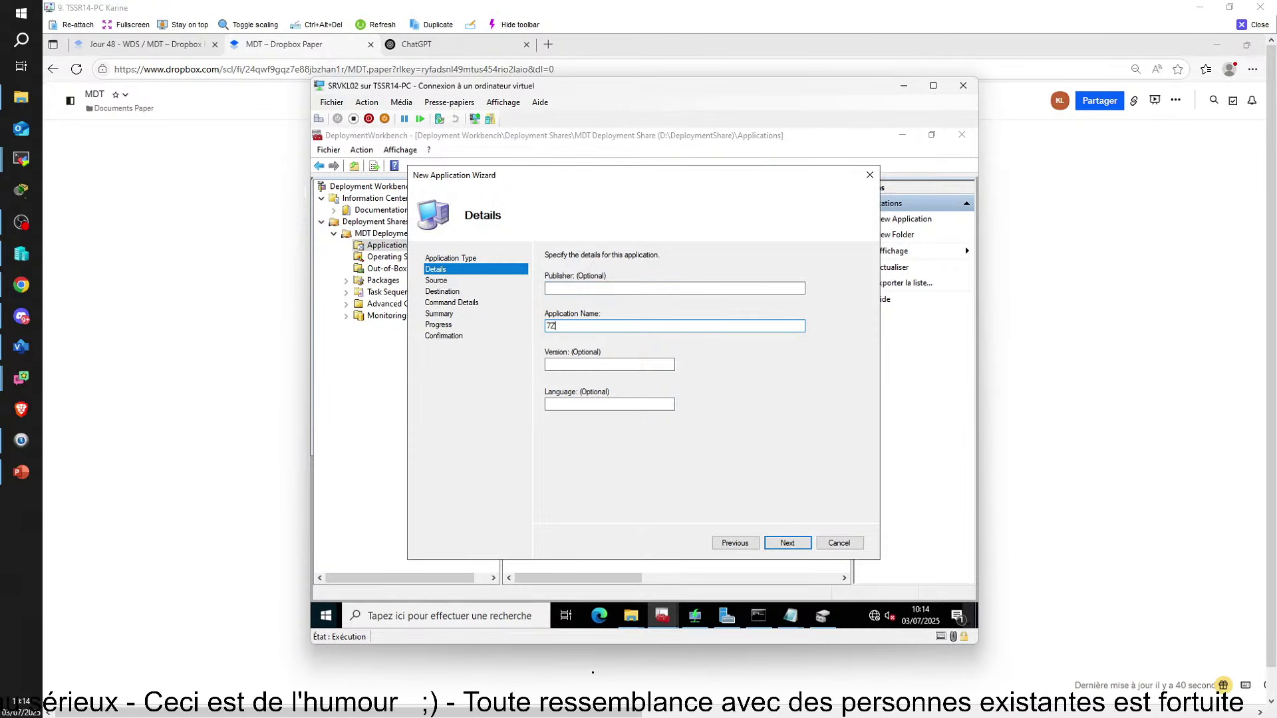
click(787, 543)
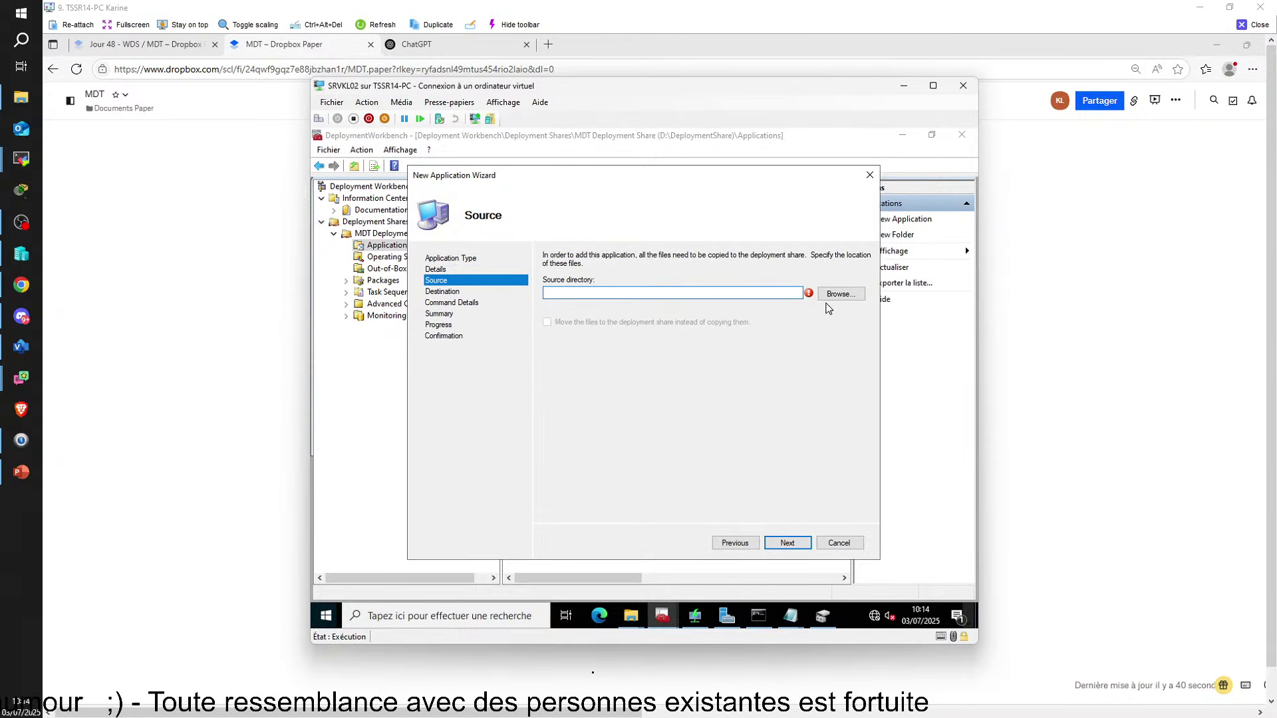
Set the application's source directory to D:\Nouveaudossier
click(828, 297)
double_click(574, 343)
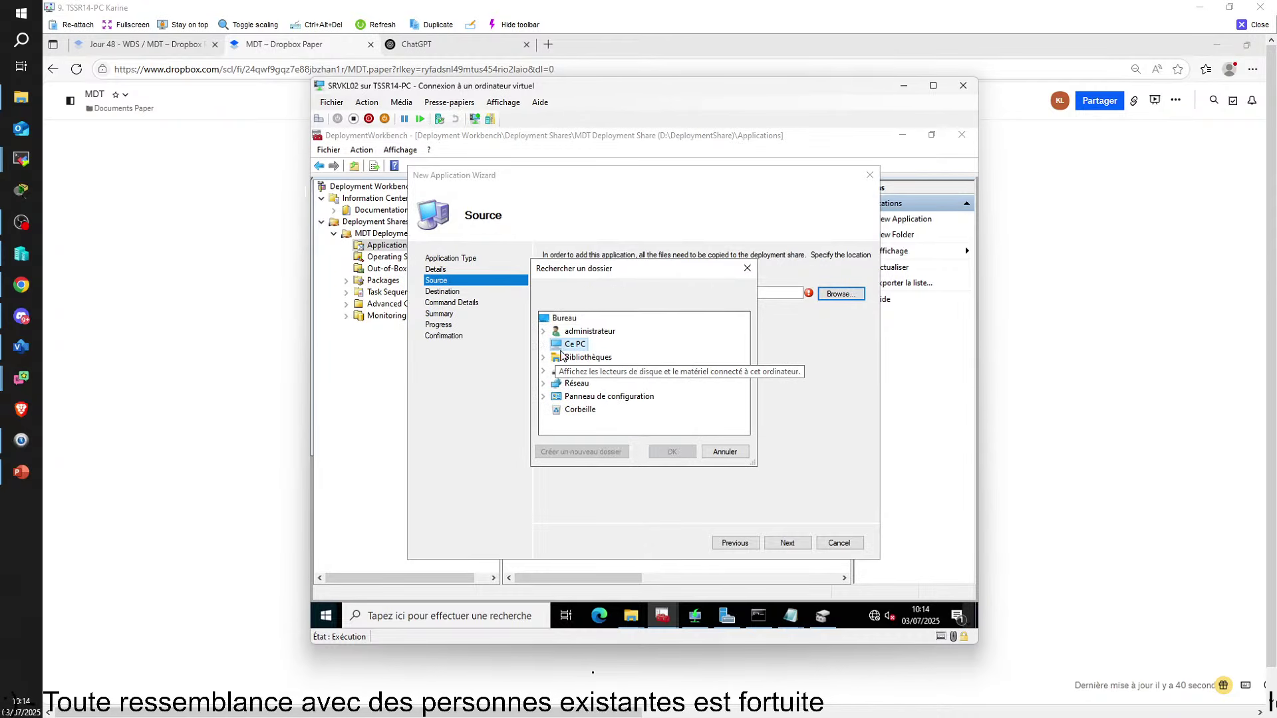
scroll(592, 399, down, 3)
click(599, 344)
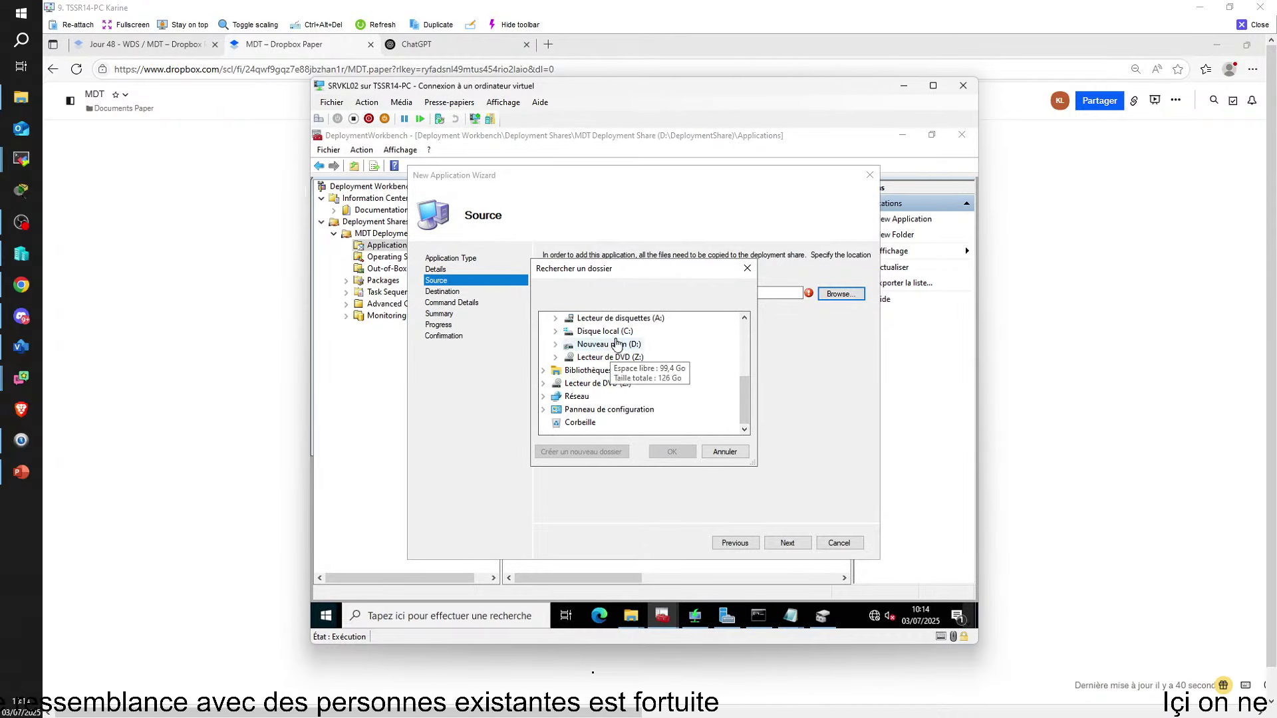
double_click(602, 346)
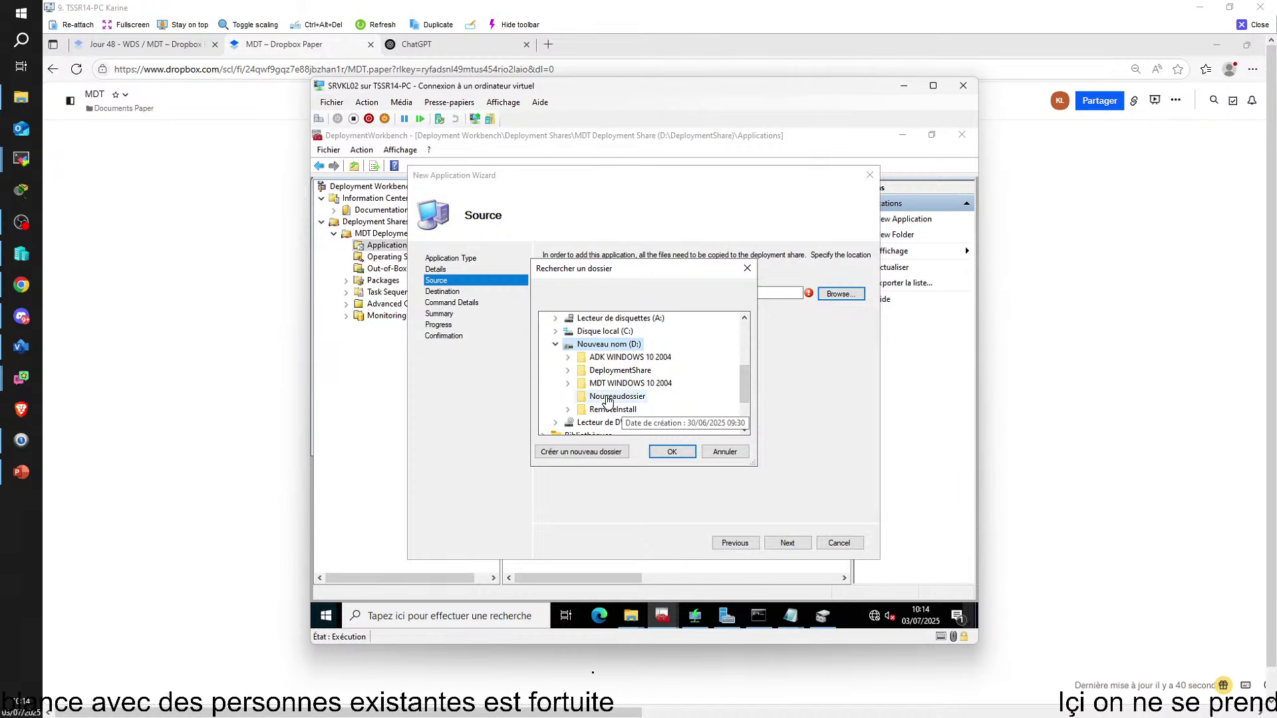
click(607, 398)
click(685, 452)
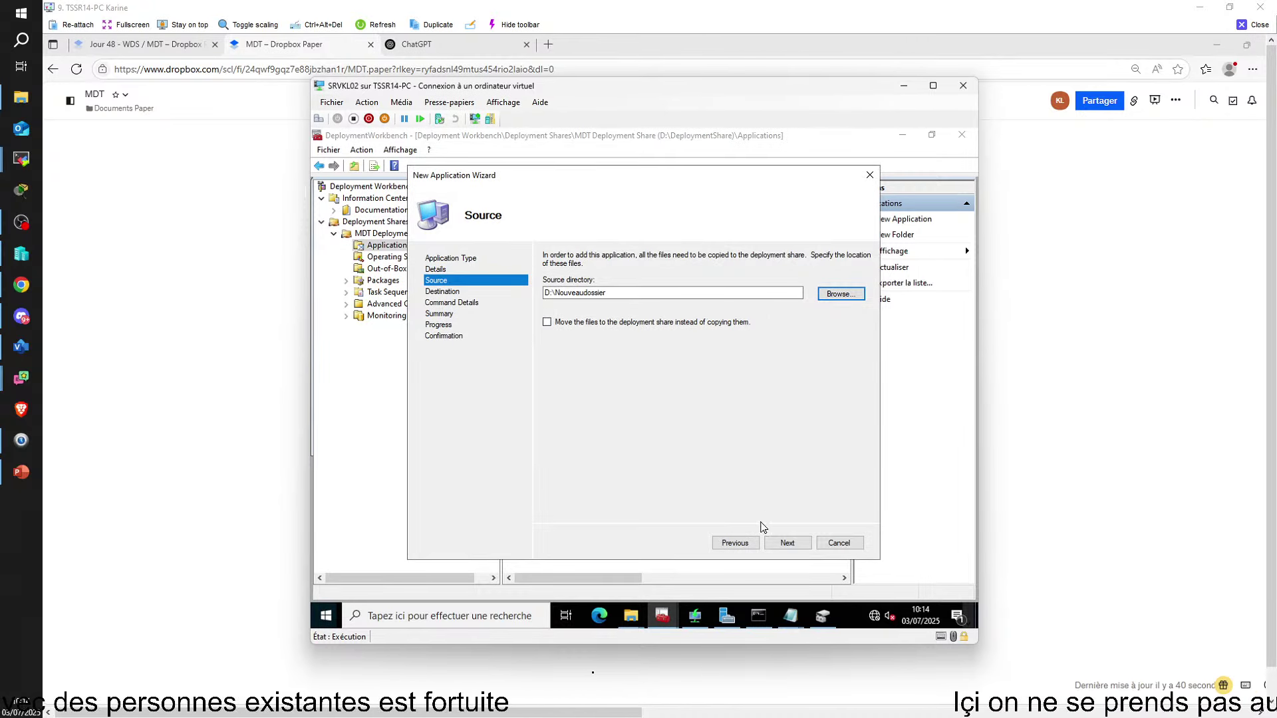
Accept 7ZIP as the destination folder and reach the Command Details page
click(786, 544)
click(786, 543)
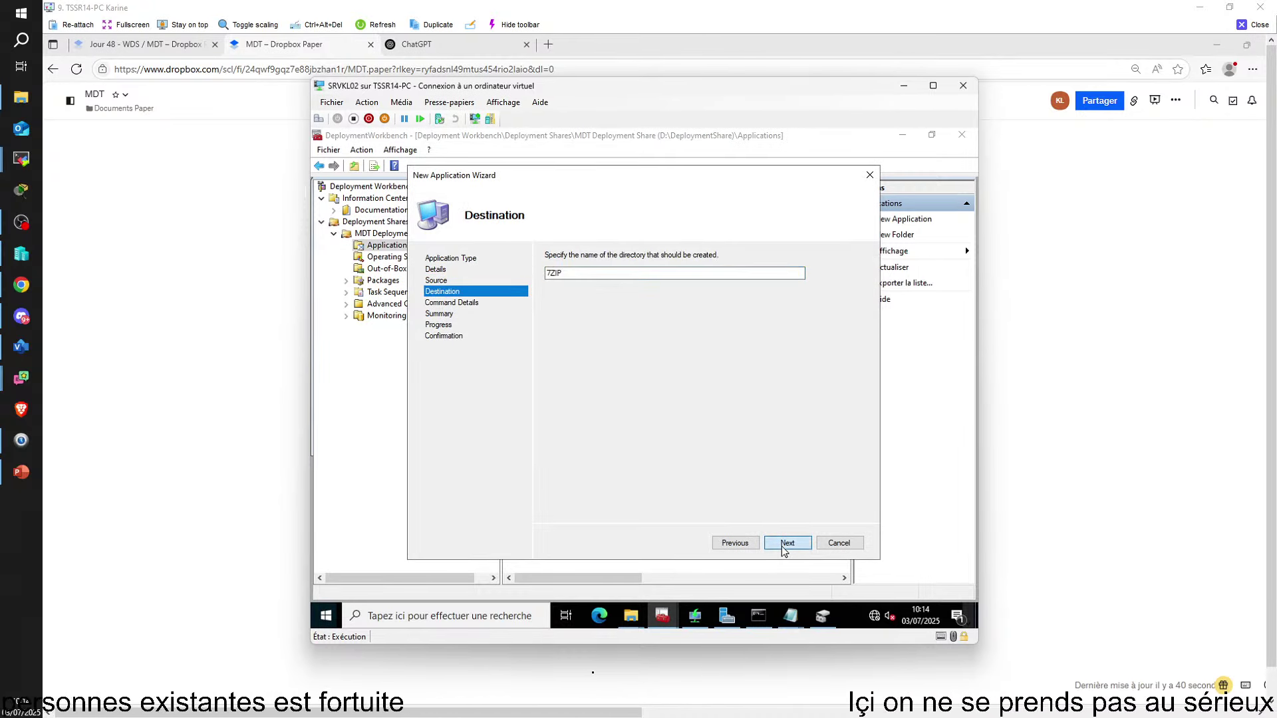
right_click(620, 292)
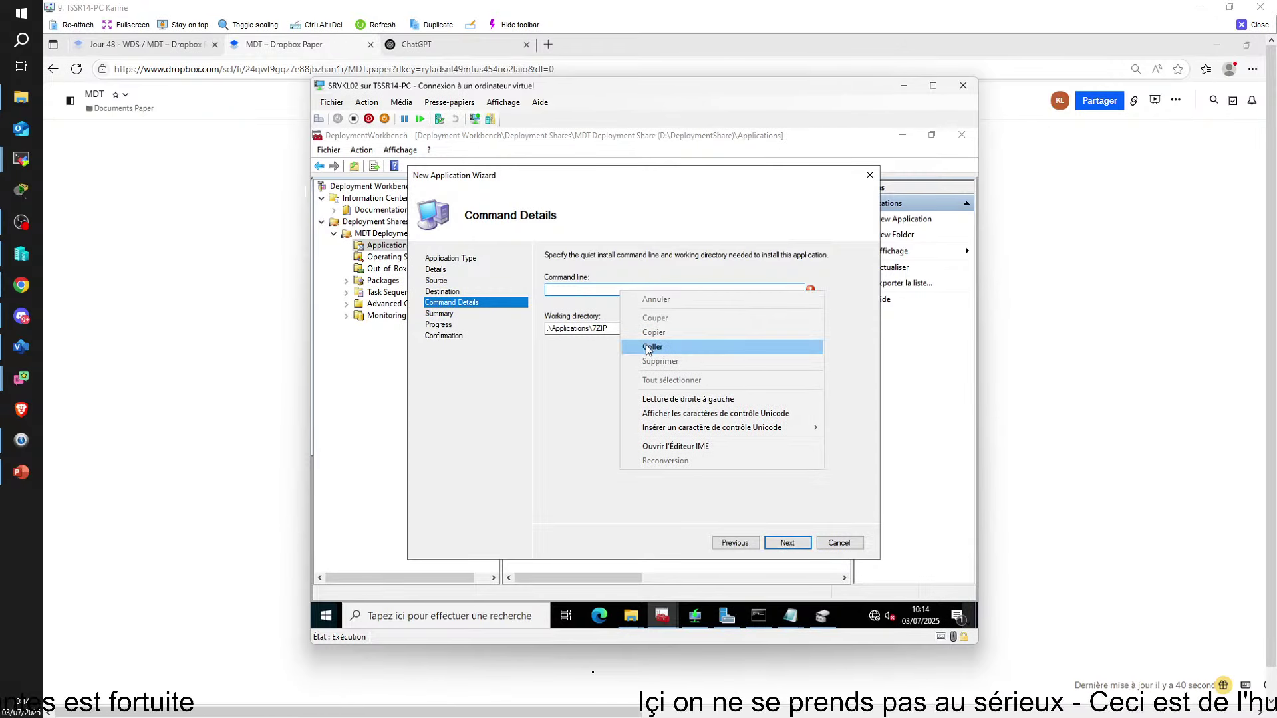
Paste the silent command 7z1602-x64.exe /S and finish importing the 7ZIP application
click(649, 346)
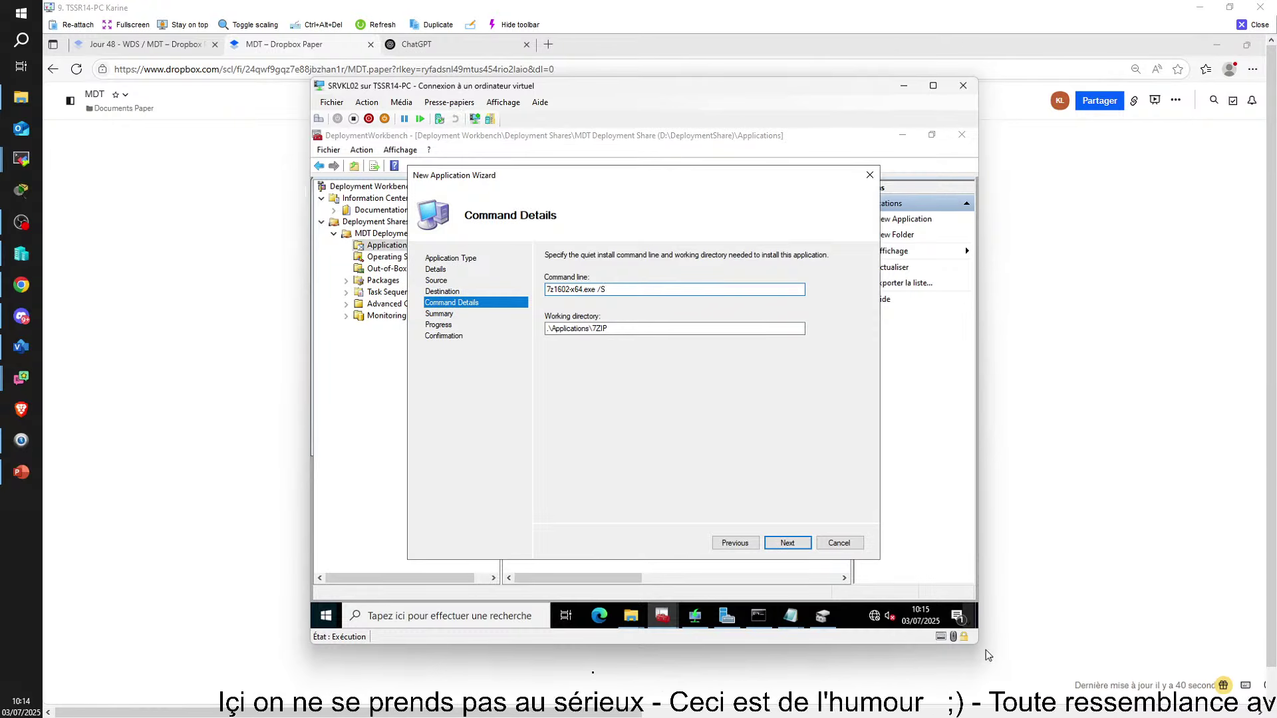
click(790, 544)
click(788, 544)
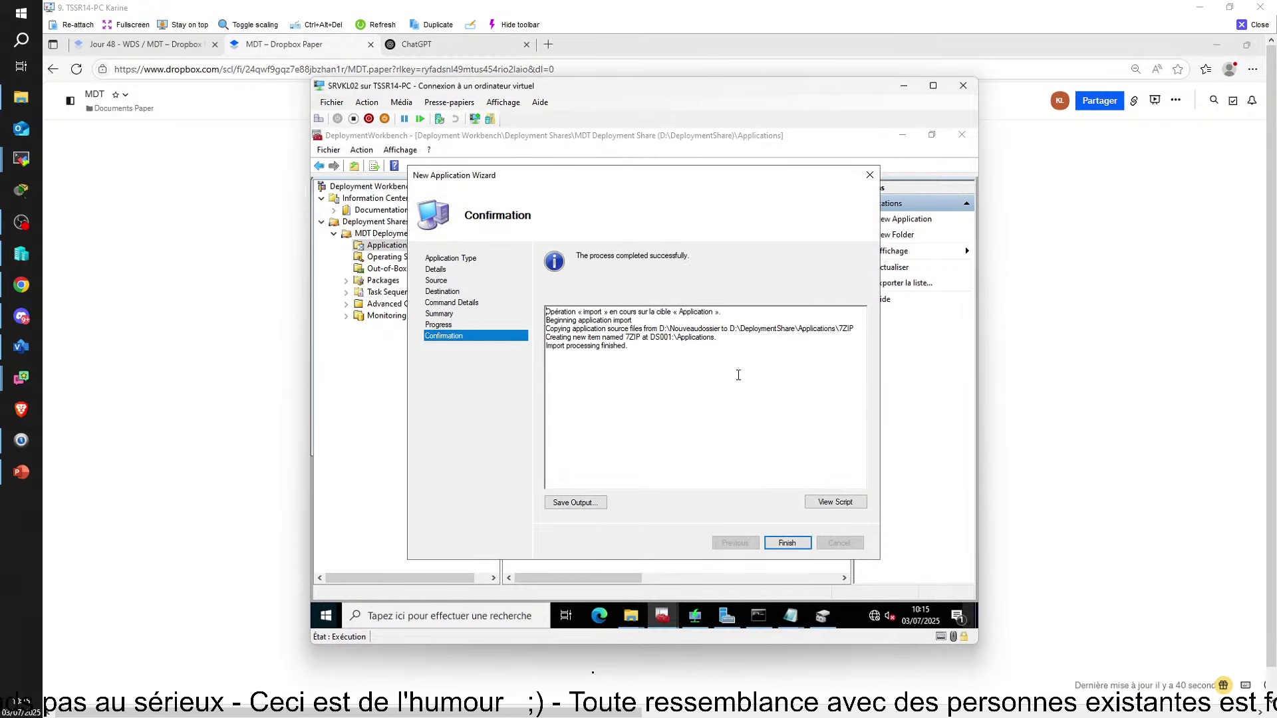
click(787, 542)
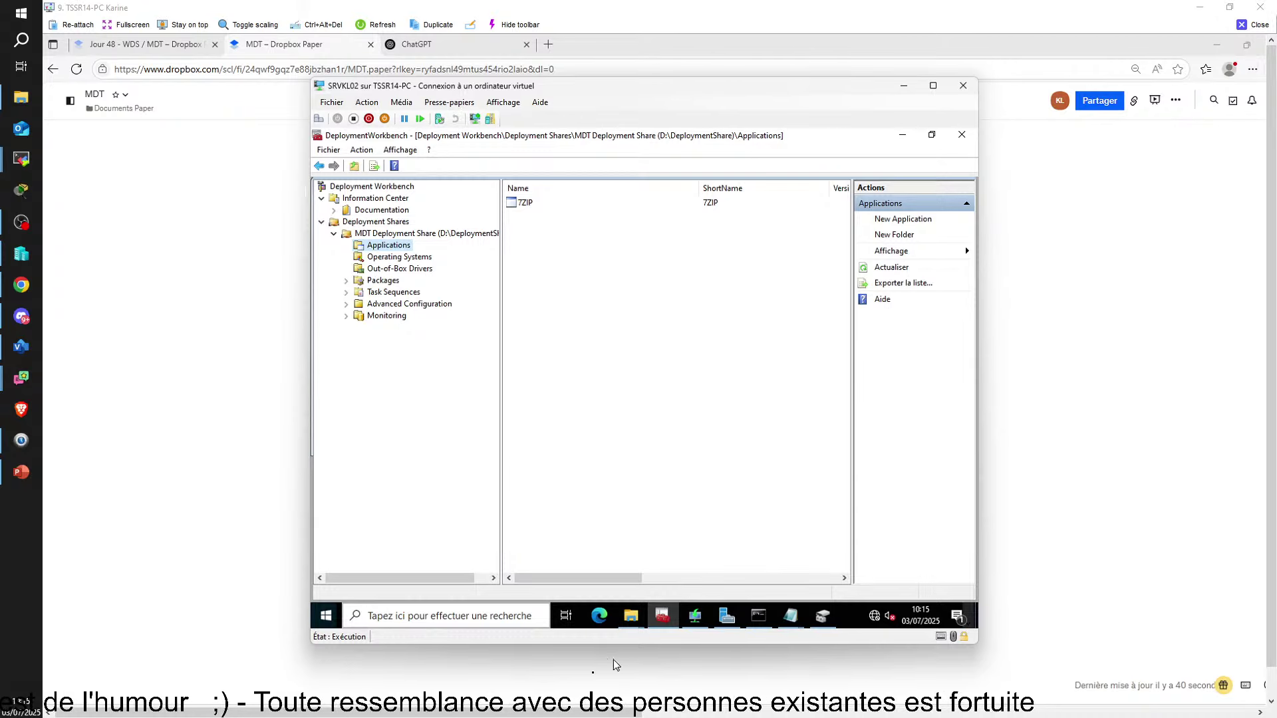
Bring the administrator command prompt forward, then switch to the Dropbox Paper notes
mouse_move(825, 711)
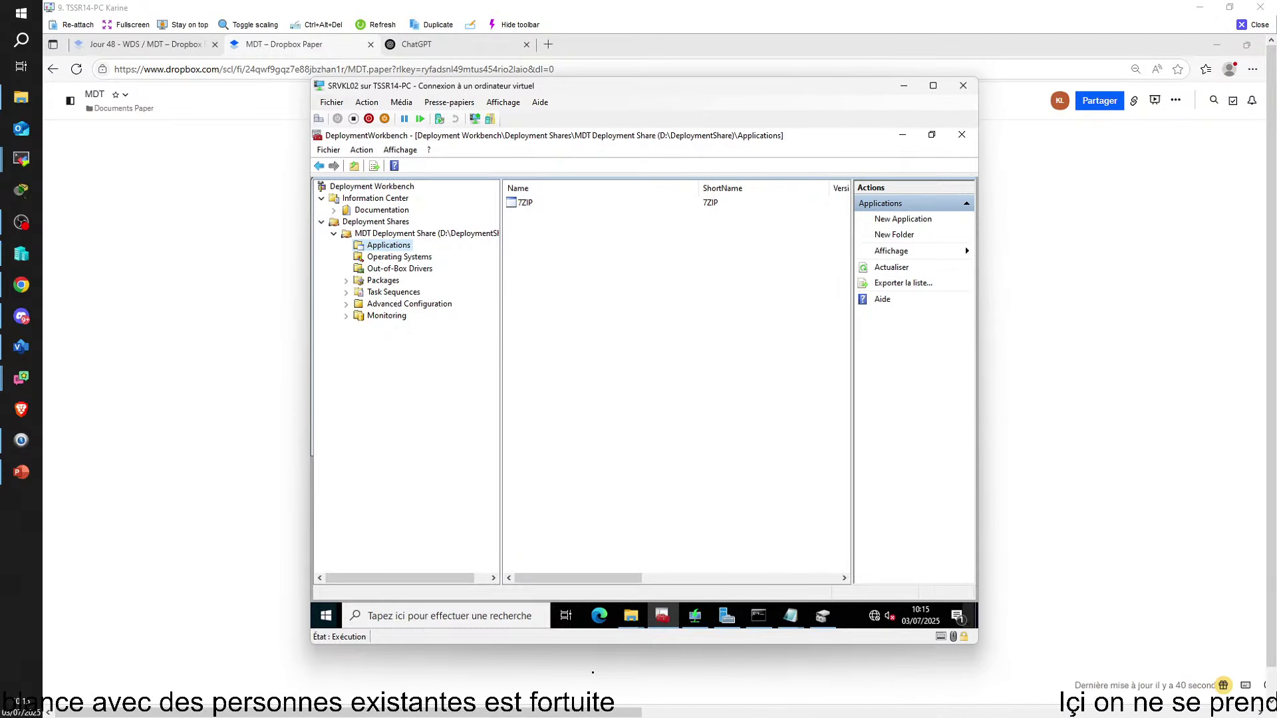
click(758, 616)
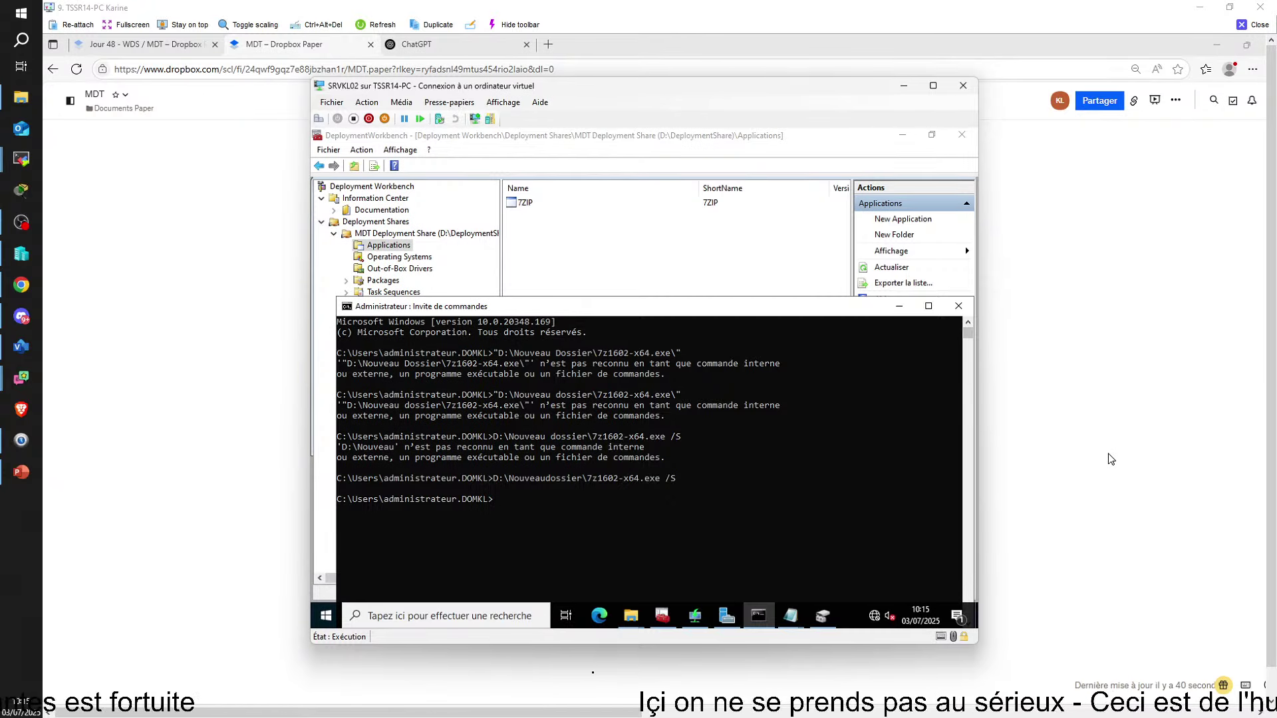
click(1109, 459)
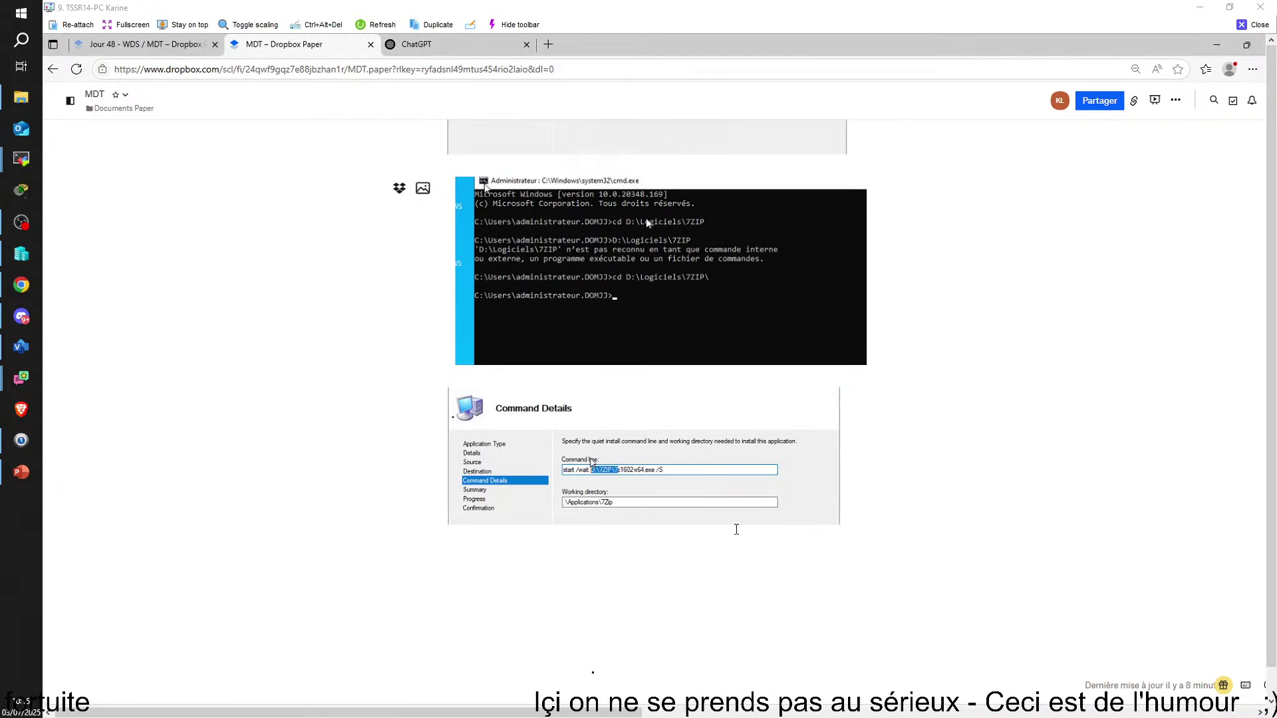
Below the Command Details image, type the path D:\Nouveaudossier\7zip ... after checking it on the server
click(496, 583)
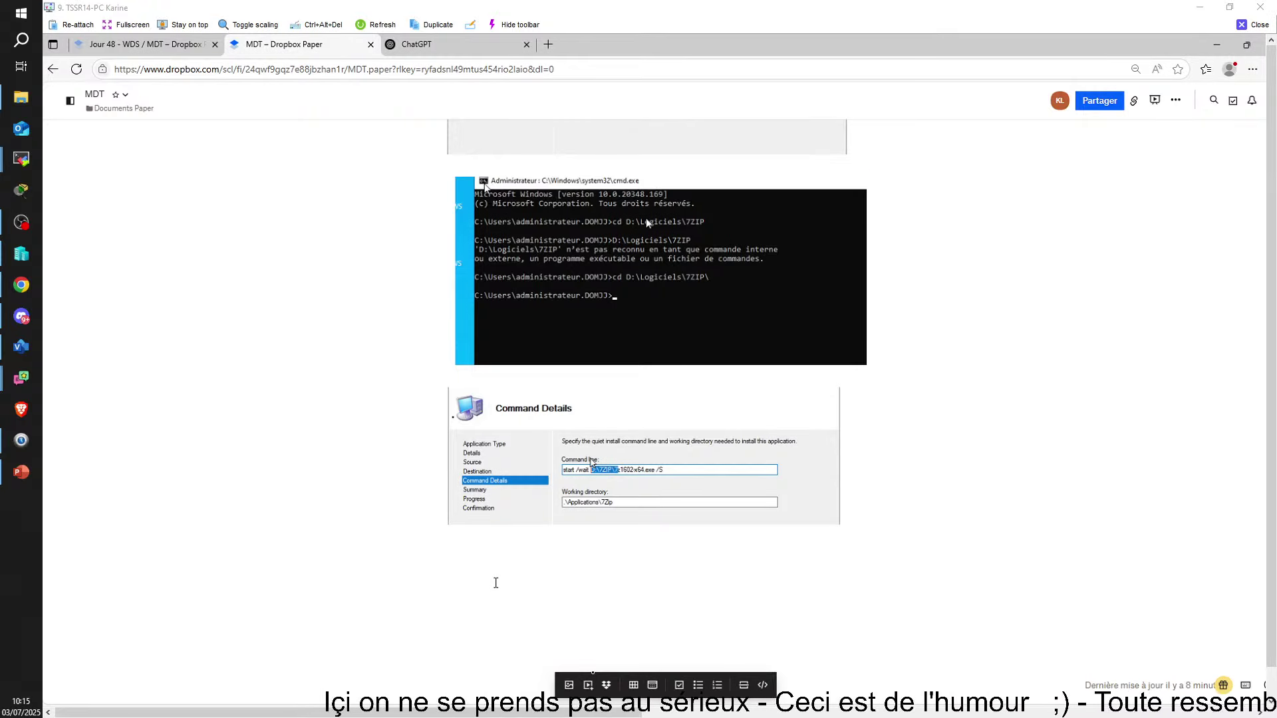
text(d)
key(BackSpace)
text(D)
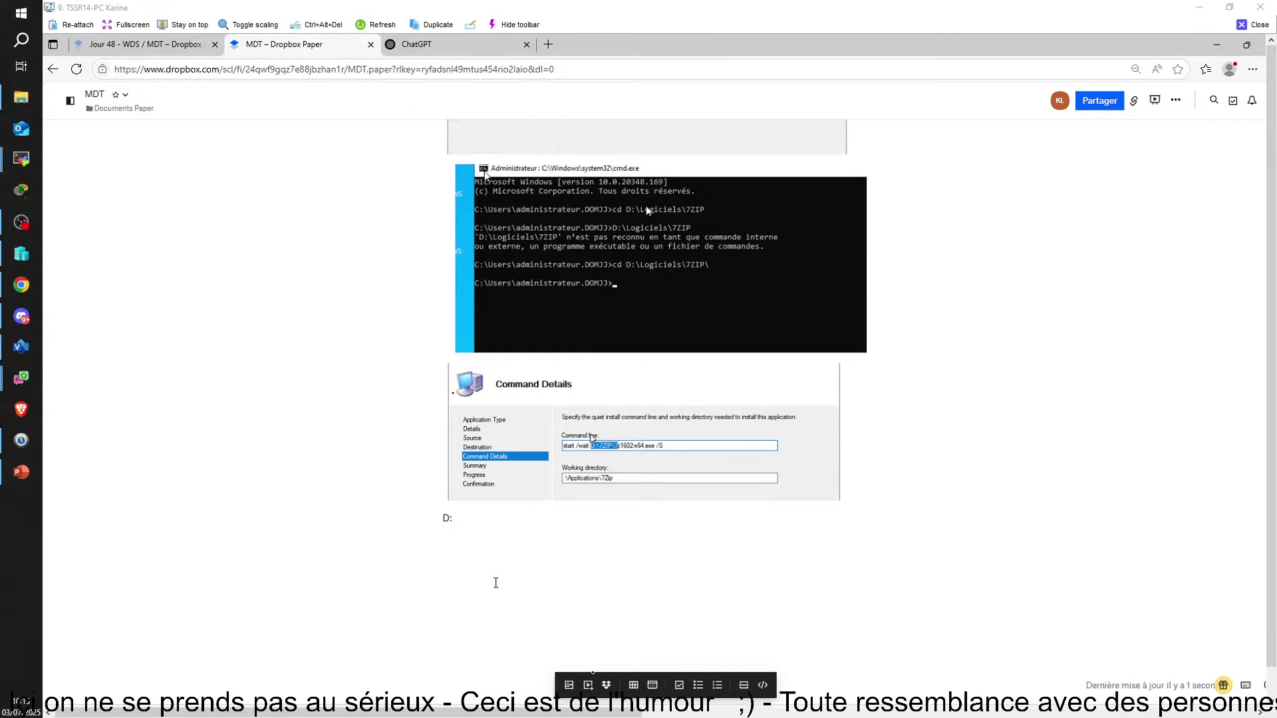
text(:\)
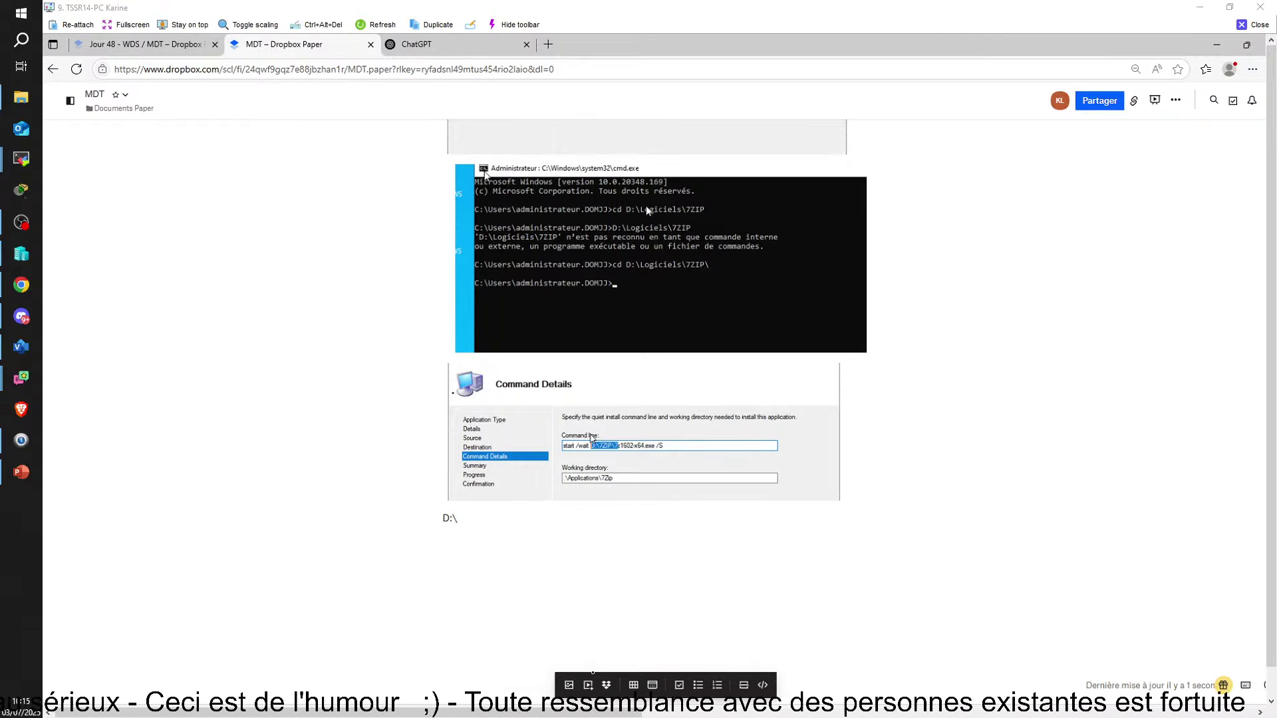
key(alt+Tab)
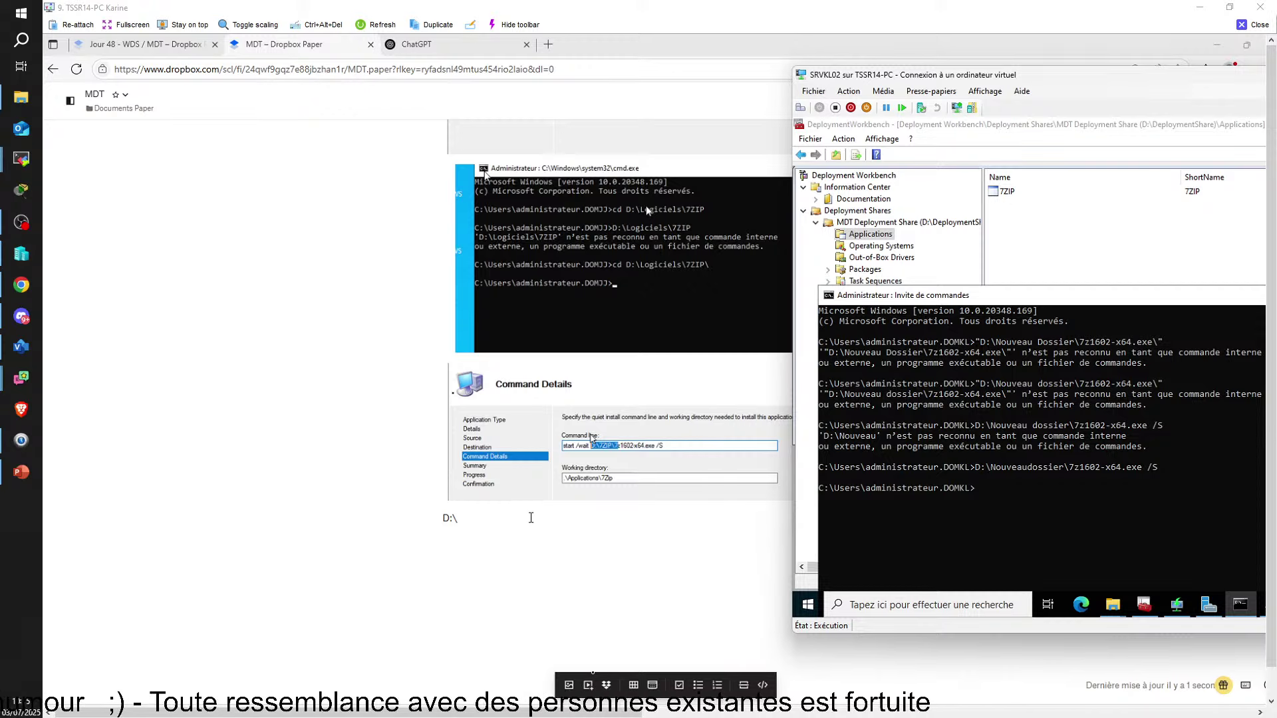
key(alt+Tab)
text(Nouv)
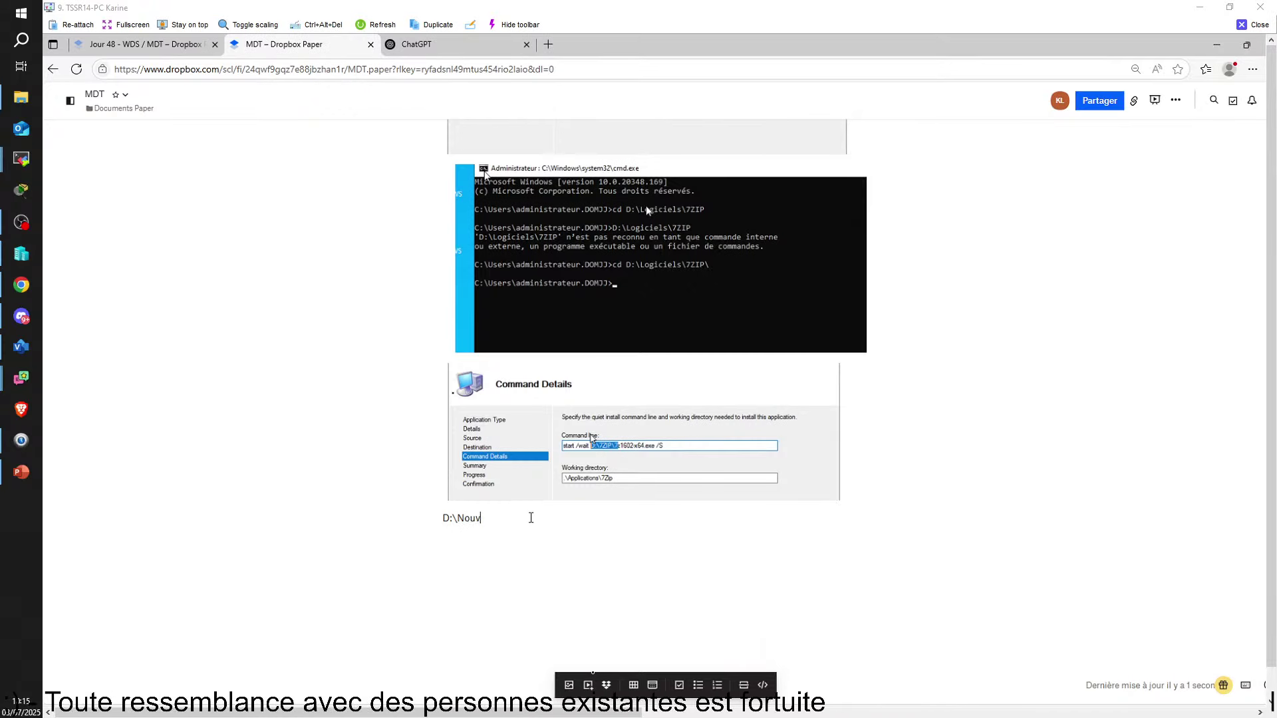
text(eaud)
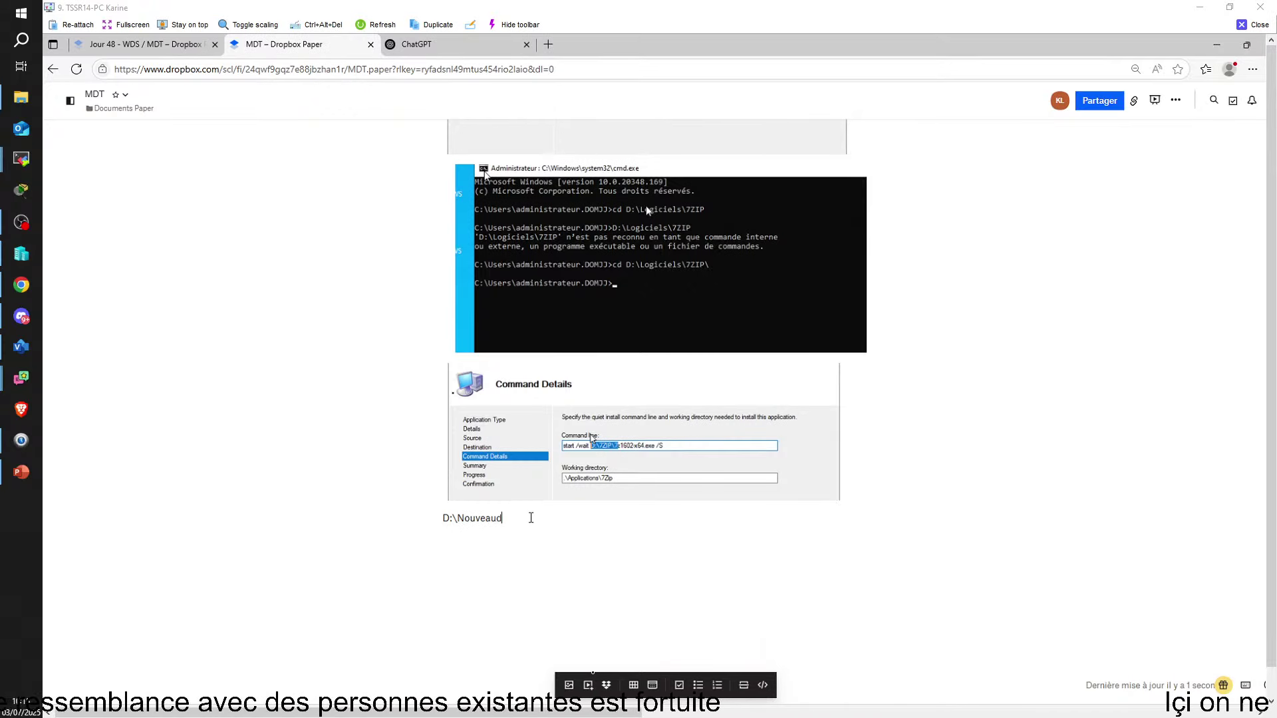
text(ossier\)
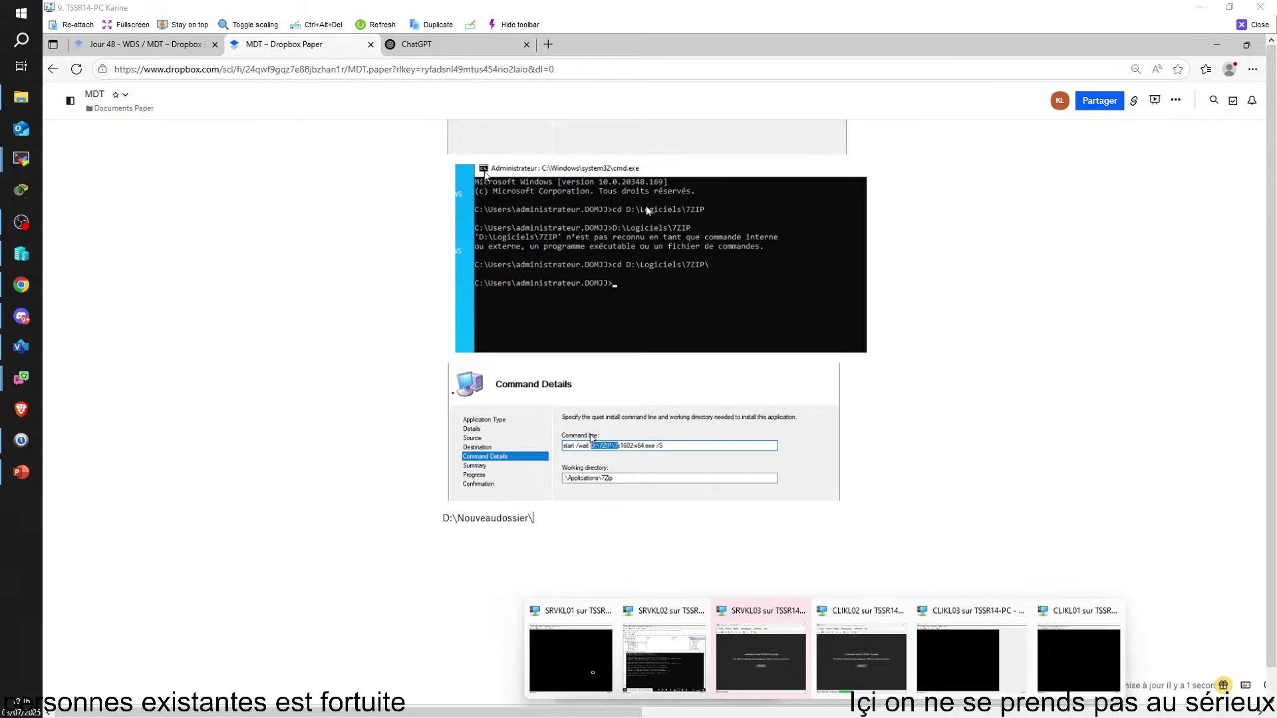
click(659, 650)
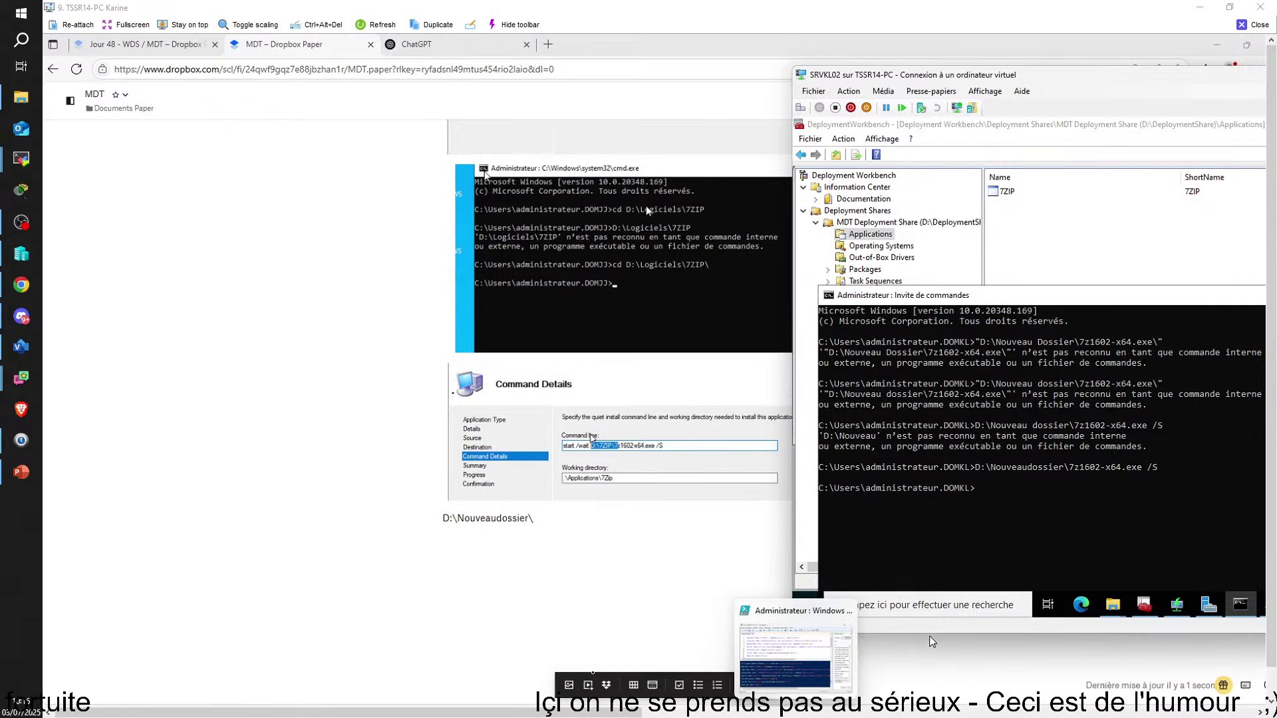
click(675, 513)
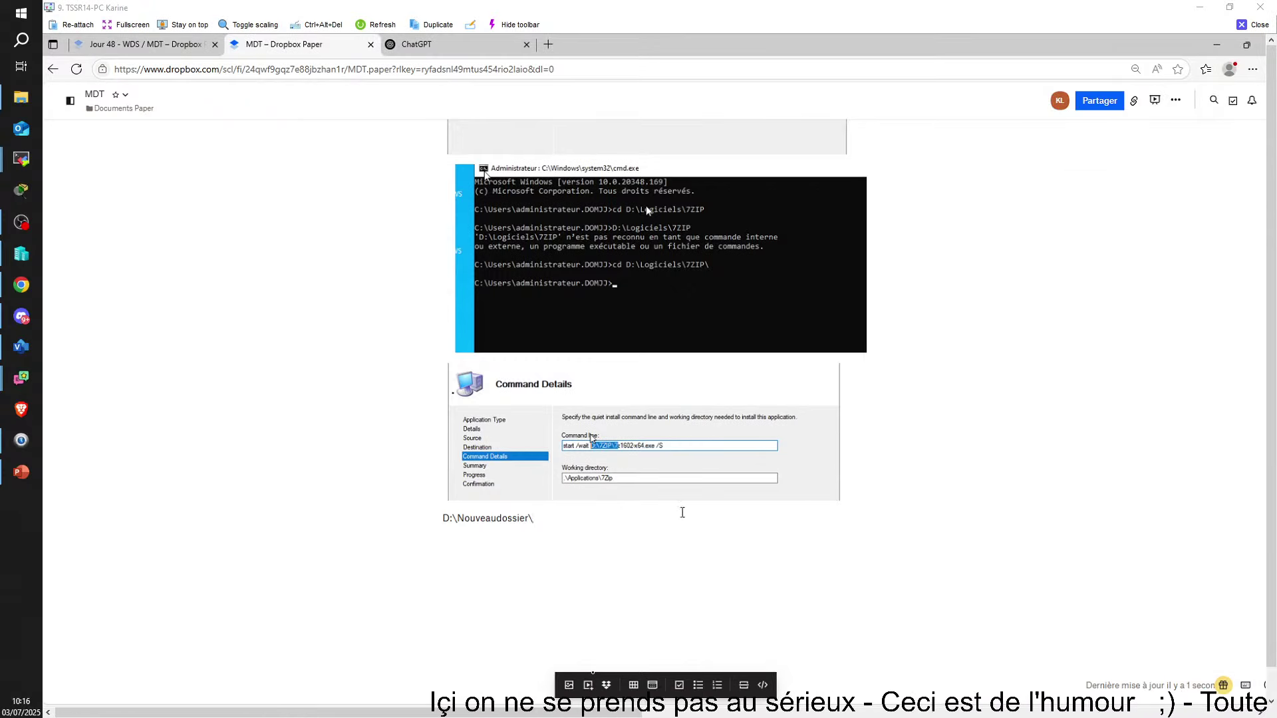
text(7z)
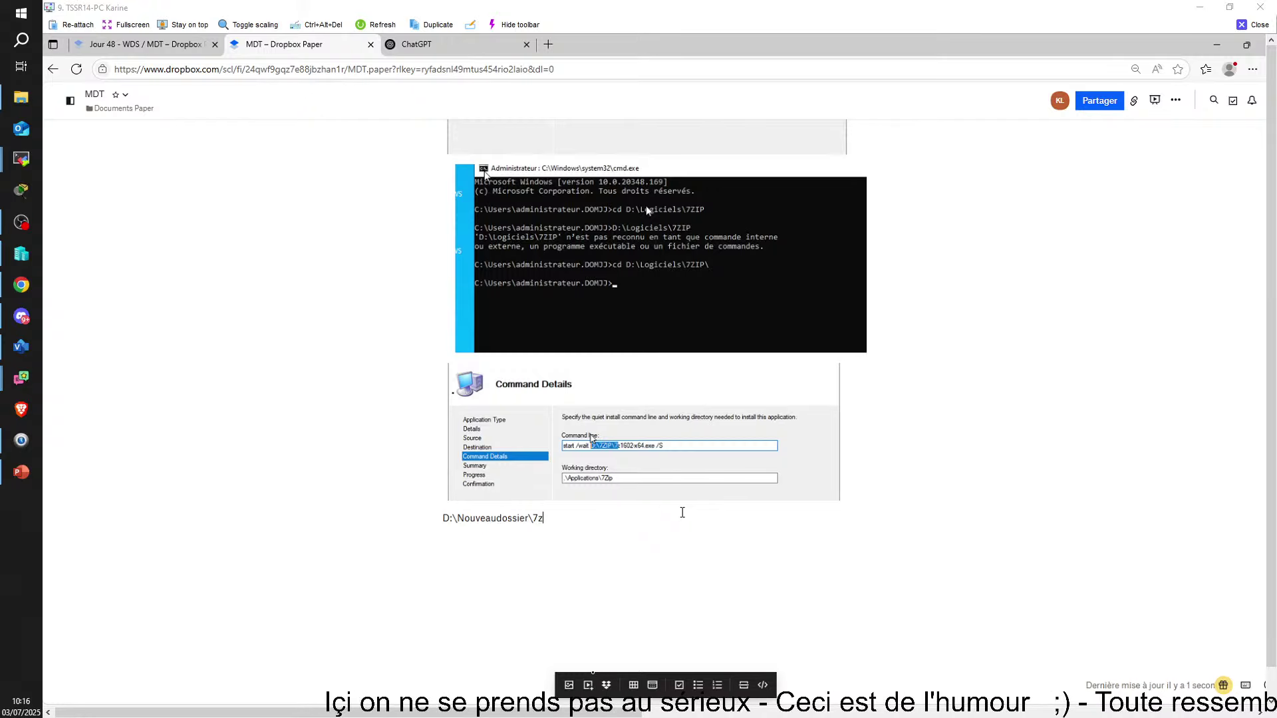
text(ip .)
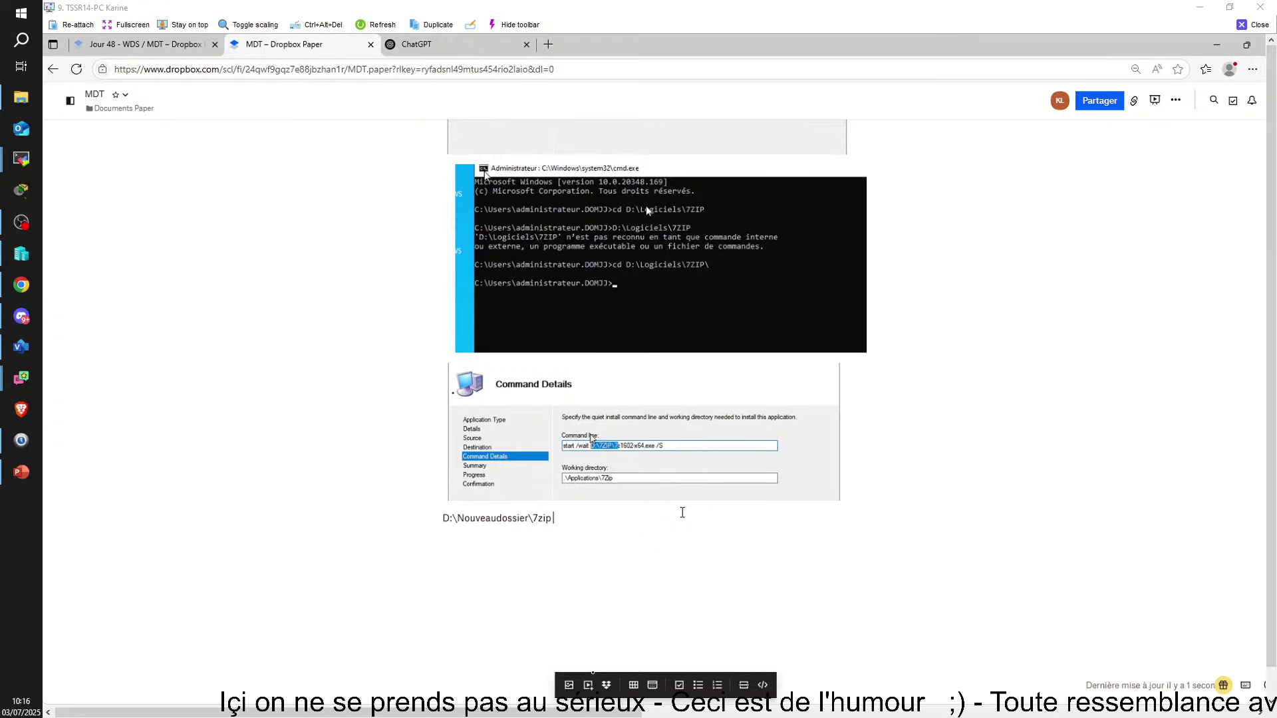
text(..)
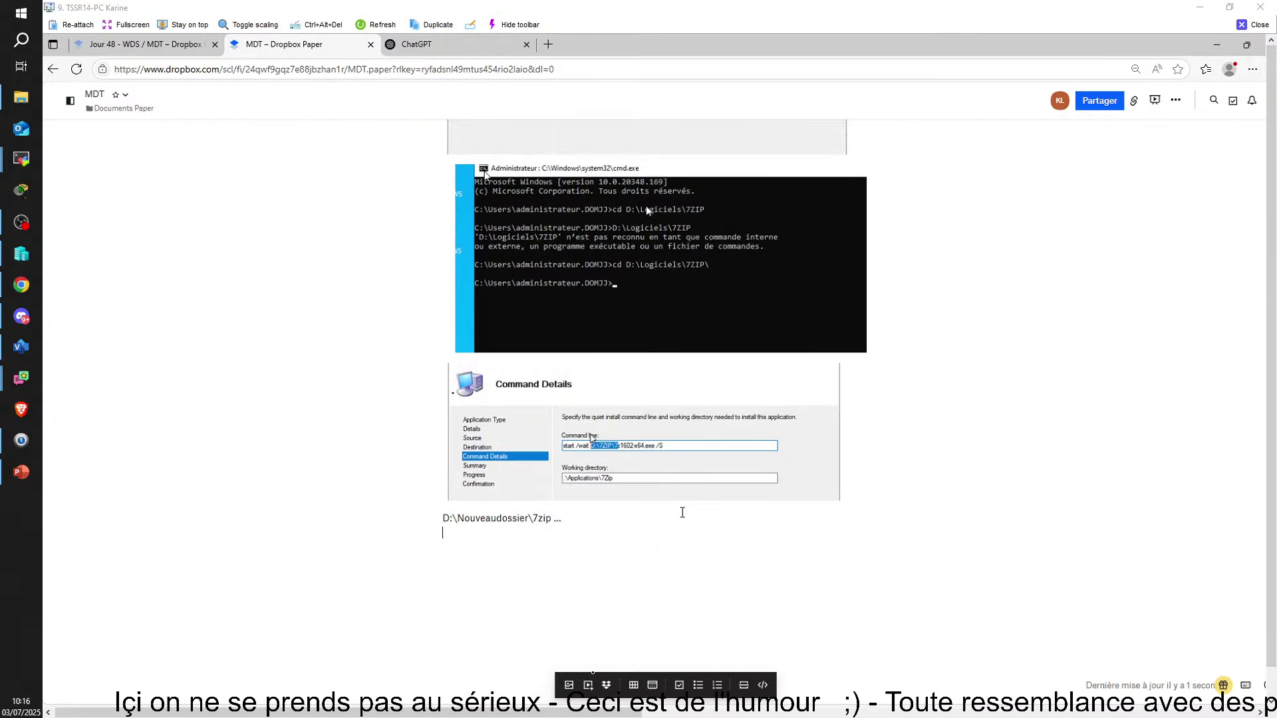
Add the reminder 'Ne pas oublier le /S', then return to the SRVKL02 virtual machine window
scroll(727, 464, down, 2)
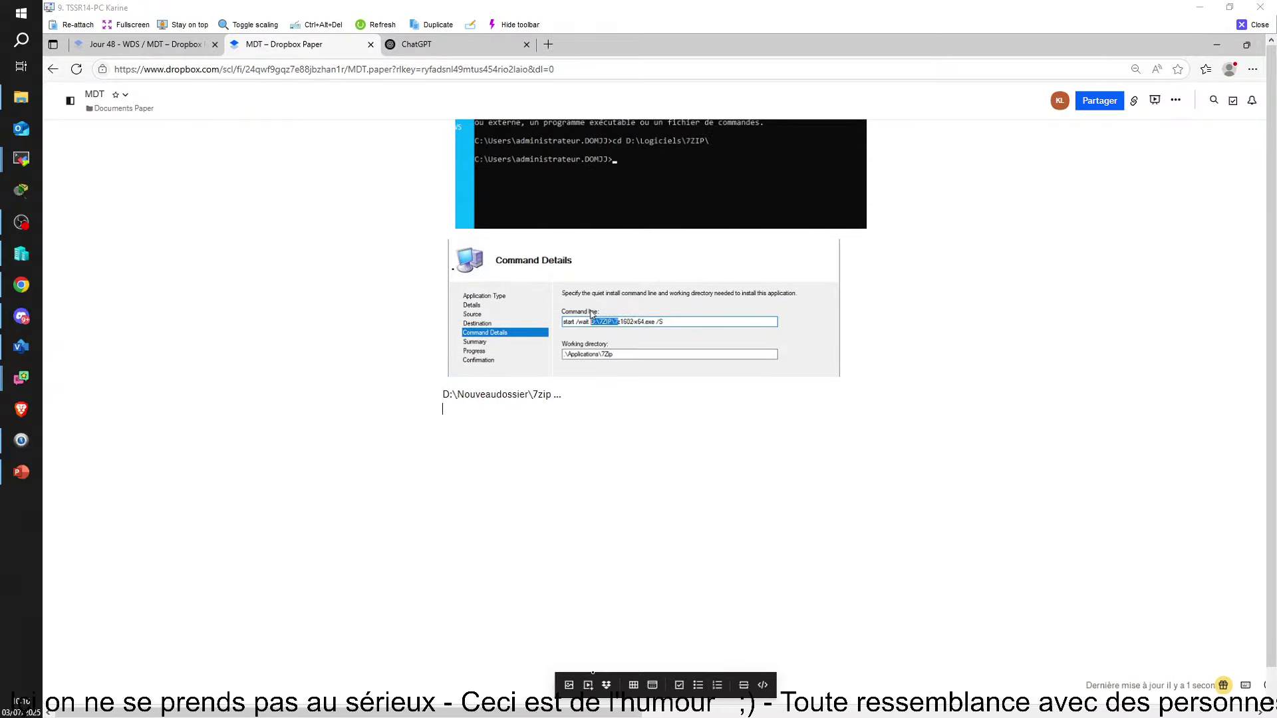
mouse_move(748, 667)
click(672, 655)
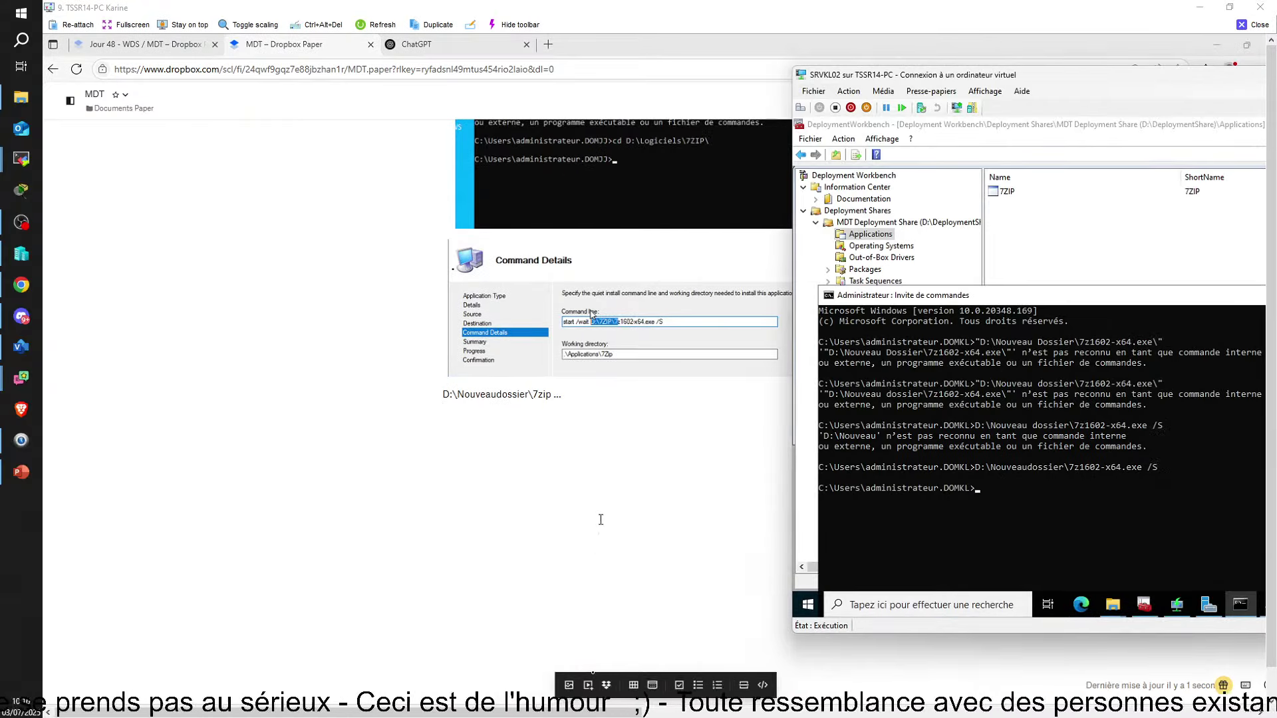
click(621, 394)
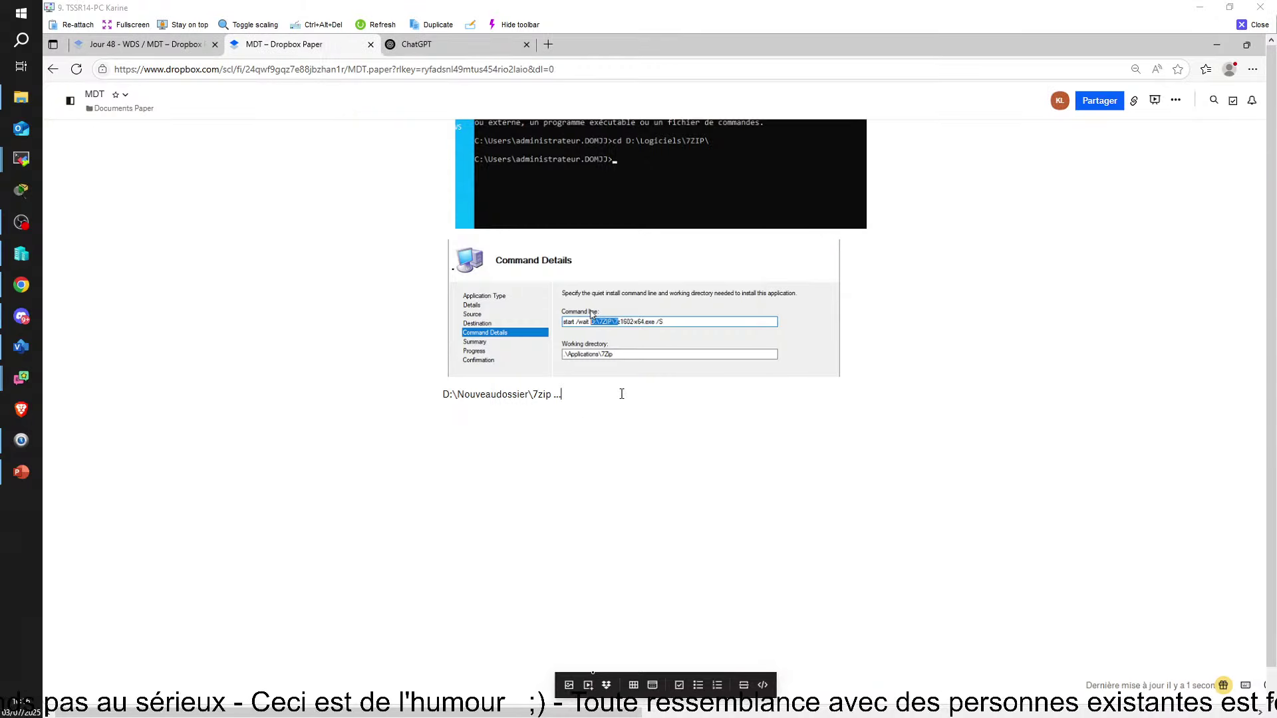
text(NE PAS )
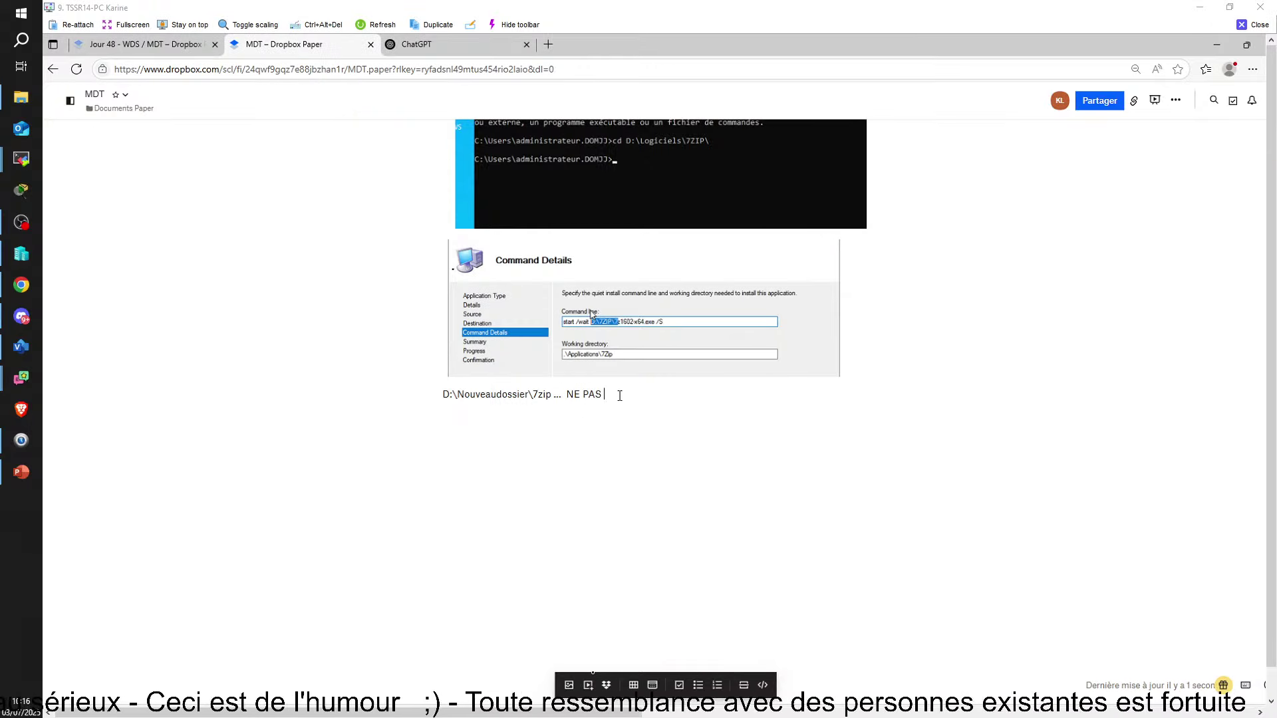
text(OUBLIER LE :s)
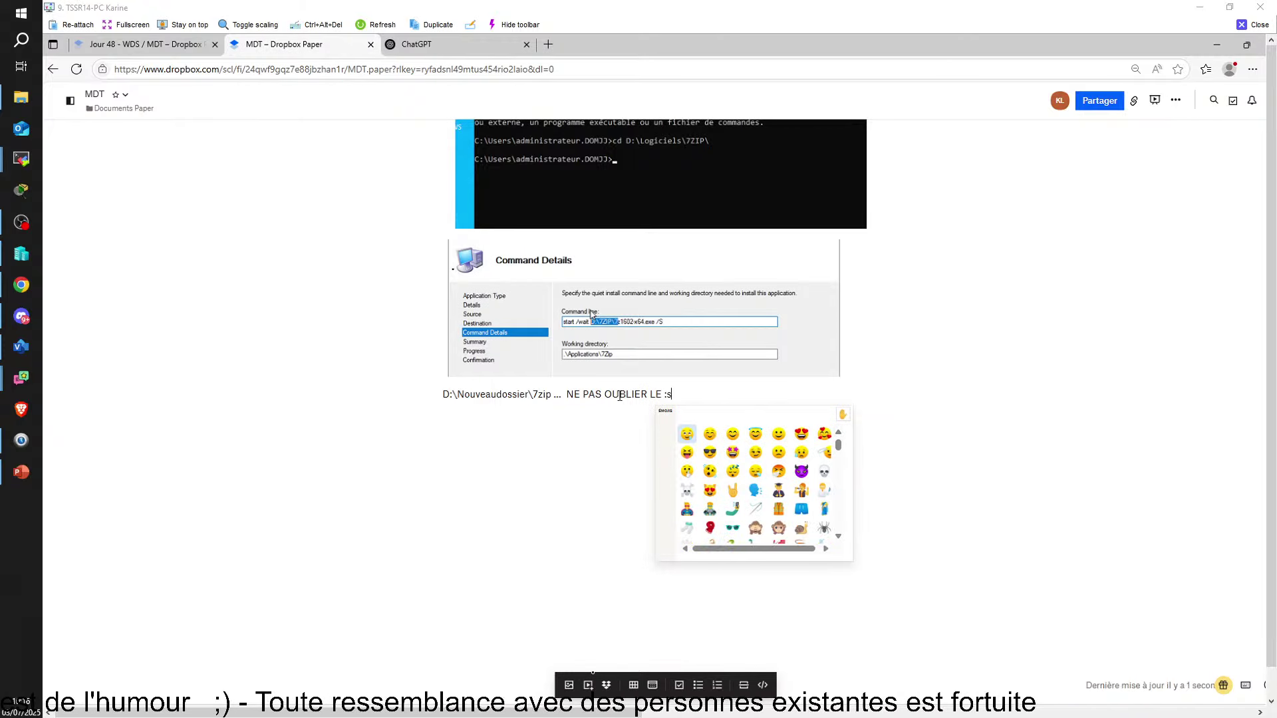
key(BackSpace)
key(BackSpace)
key(BackSpace)
key(BackSpace)
key(BackSpace)
key(BackSpace)
key(BackSpace)
key(BackSpace)
key(BackSpace)
key(BackSpace)
key(BackSpace)
key(BackSpace)
key(BackSpace)
key(BackSpace)
key(BackSpace)
key(BackSpace)
key(BackSpace)
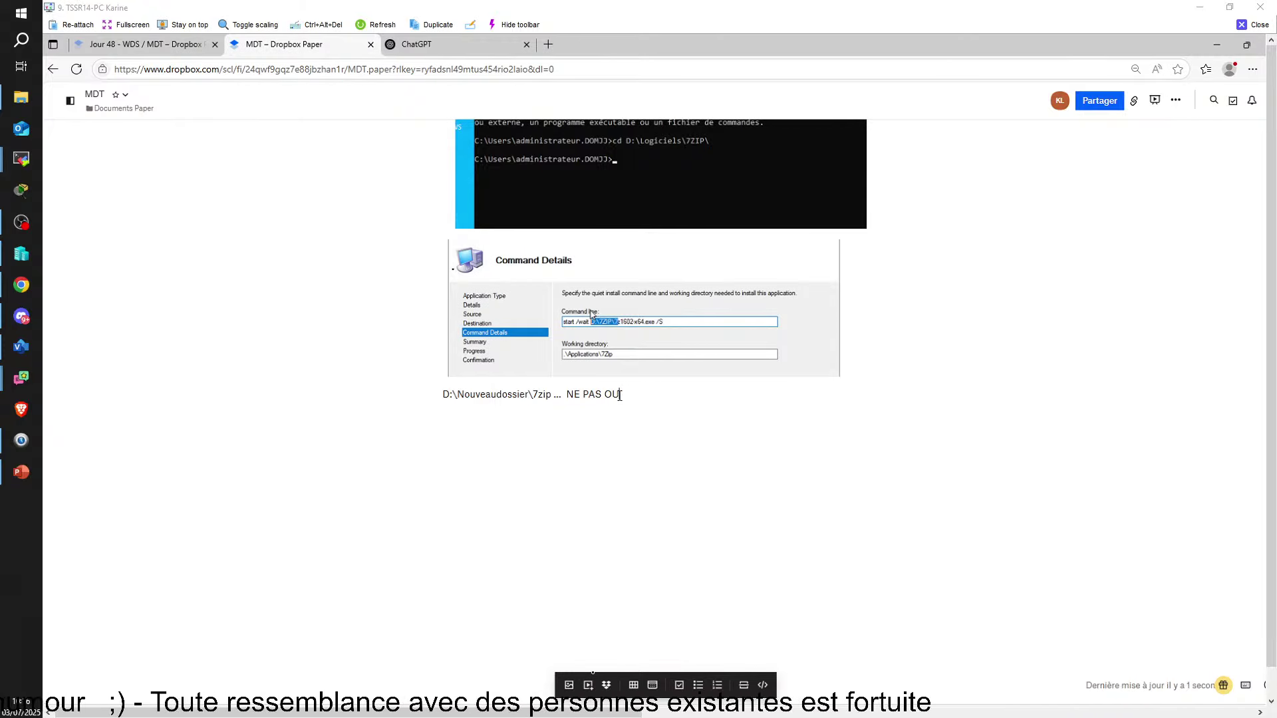
key(BackSpace)
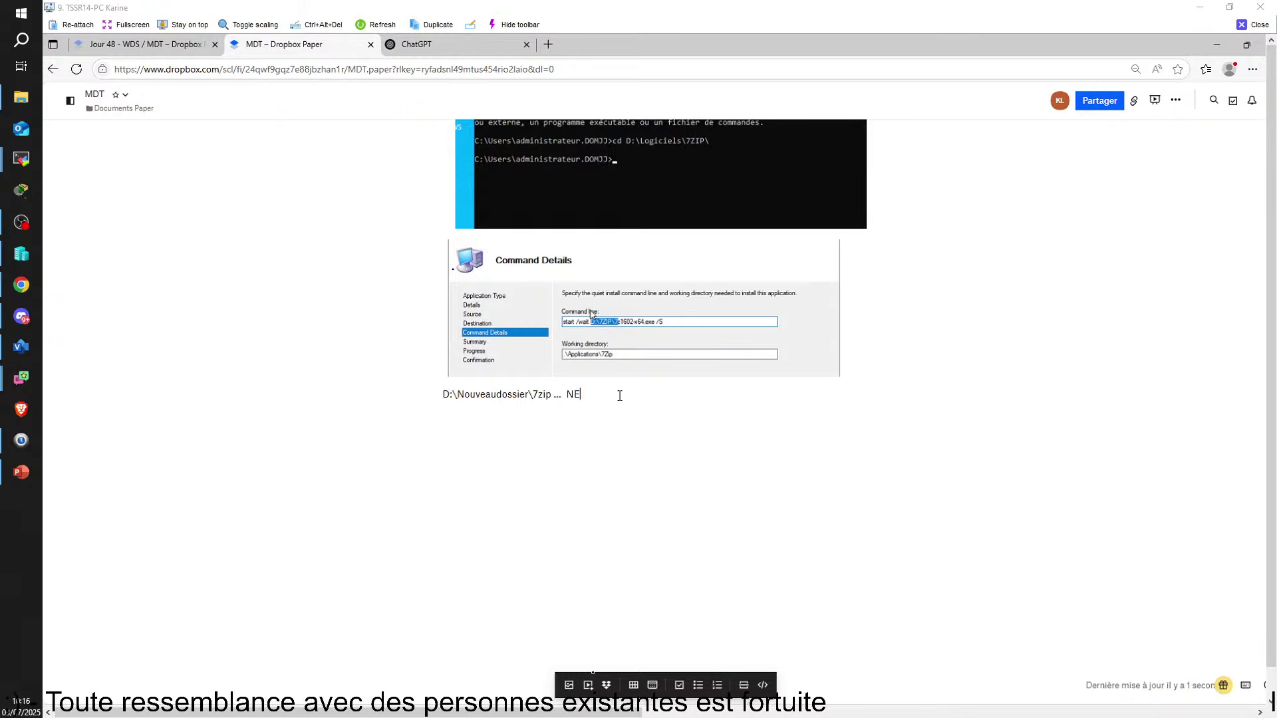
text(e )
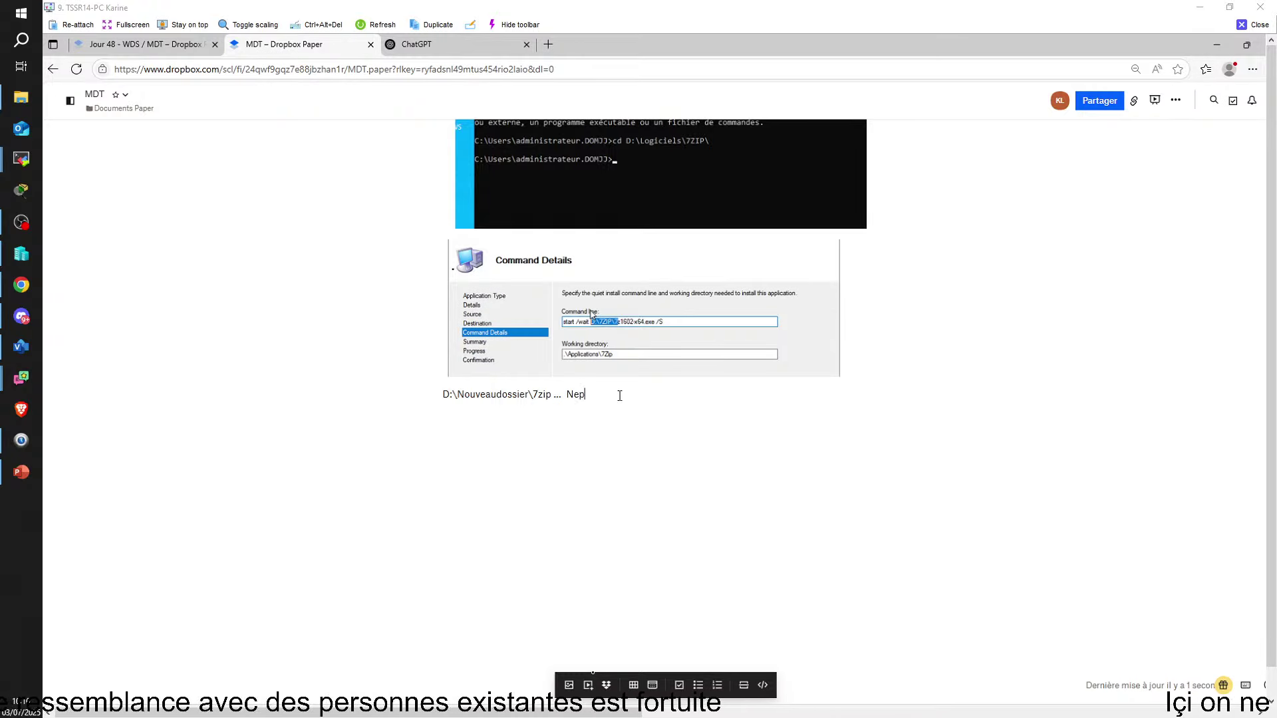
text(pas )
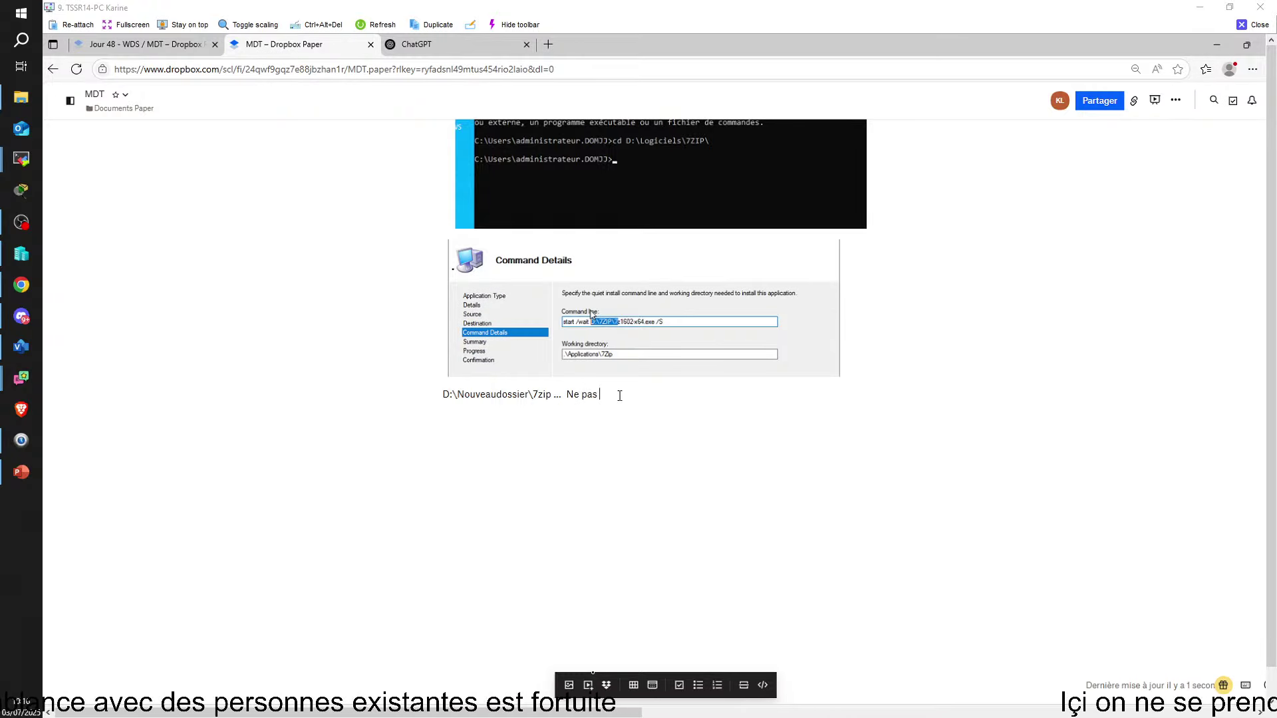
text(oublier )
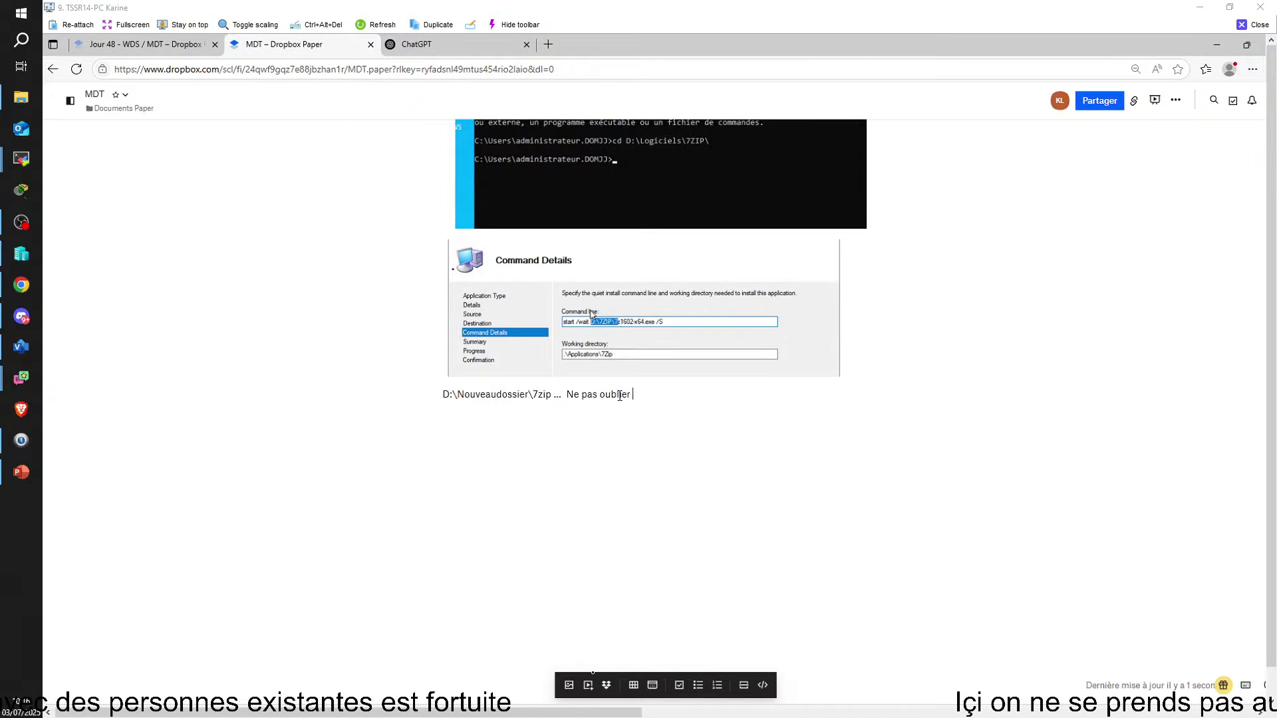
text(le /)
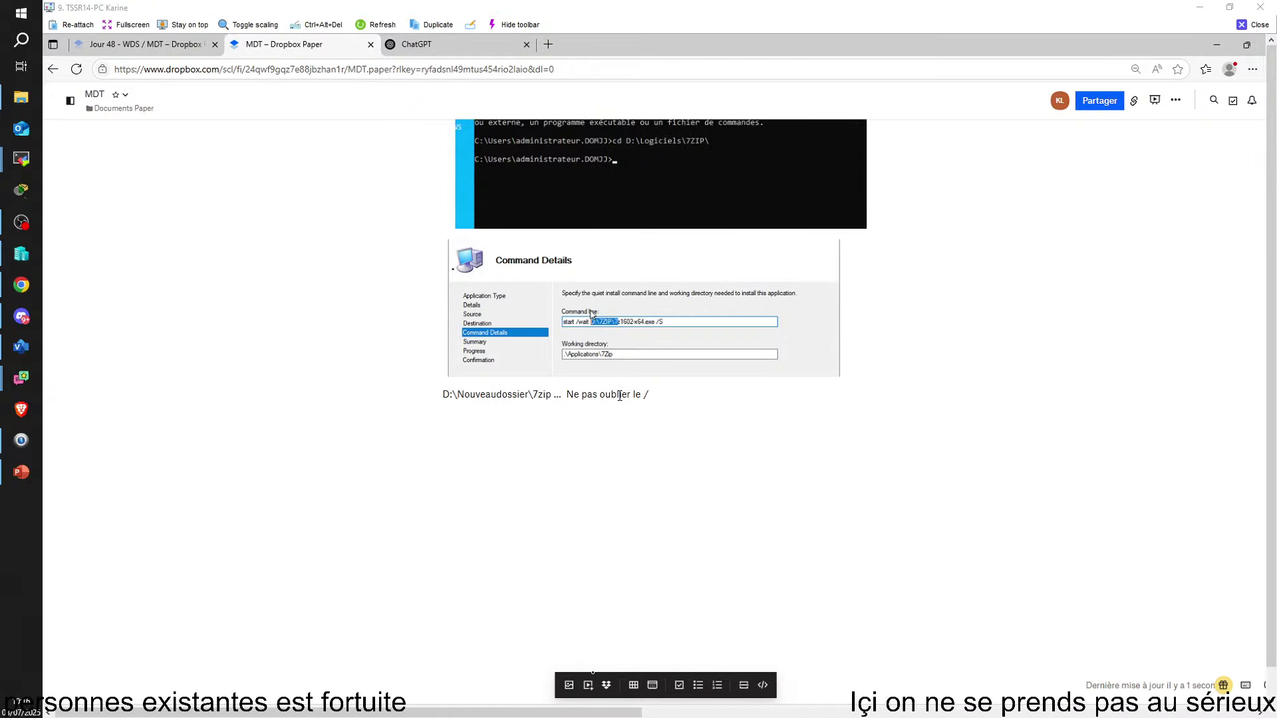
text(S)
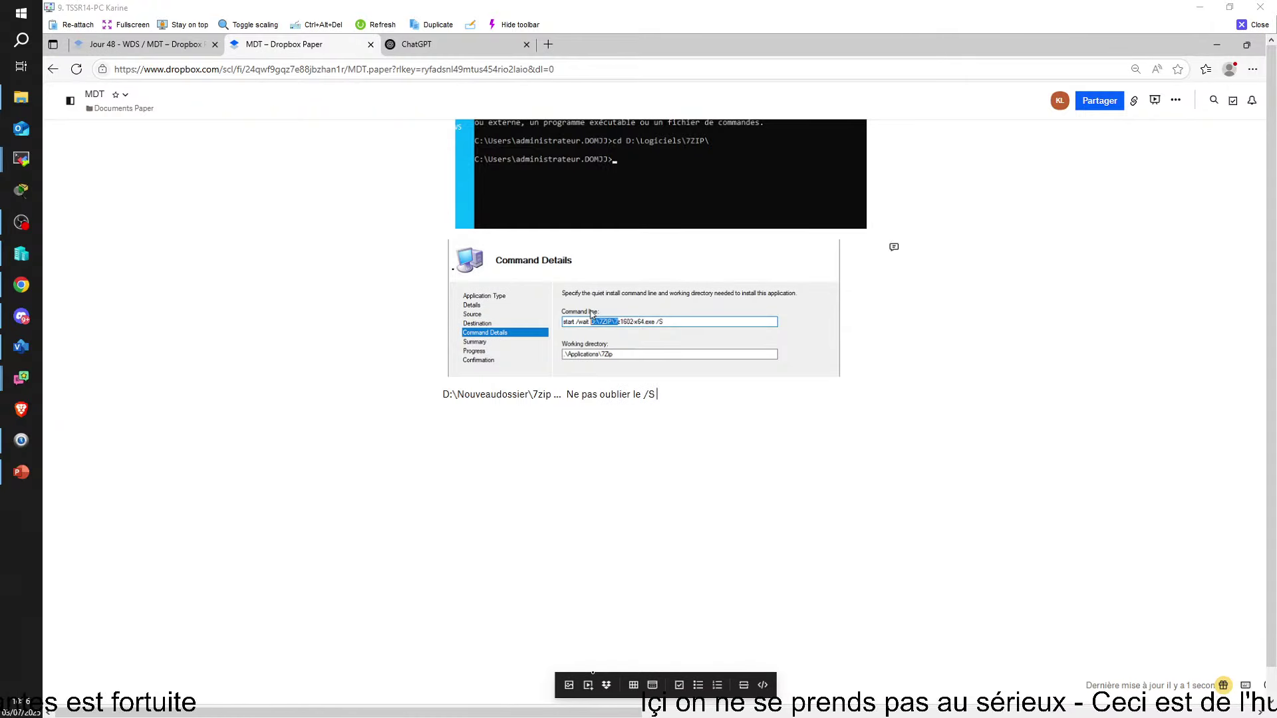
click(825, 717)
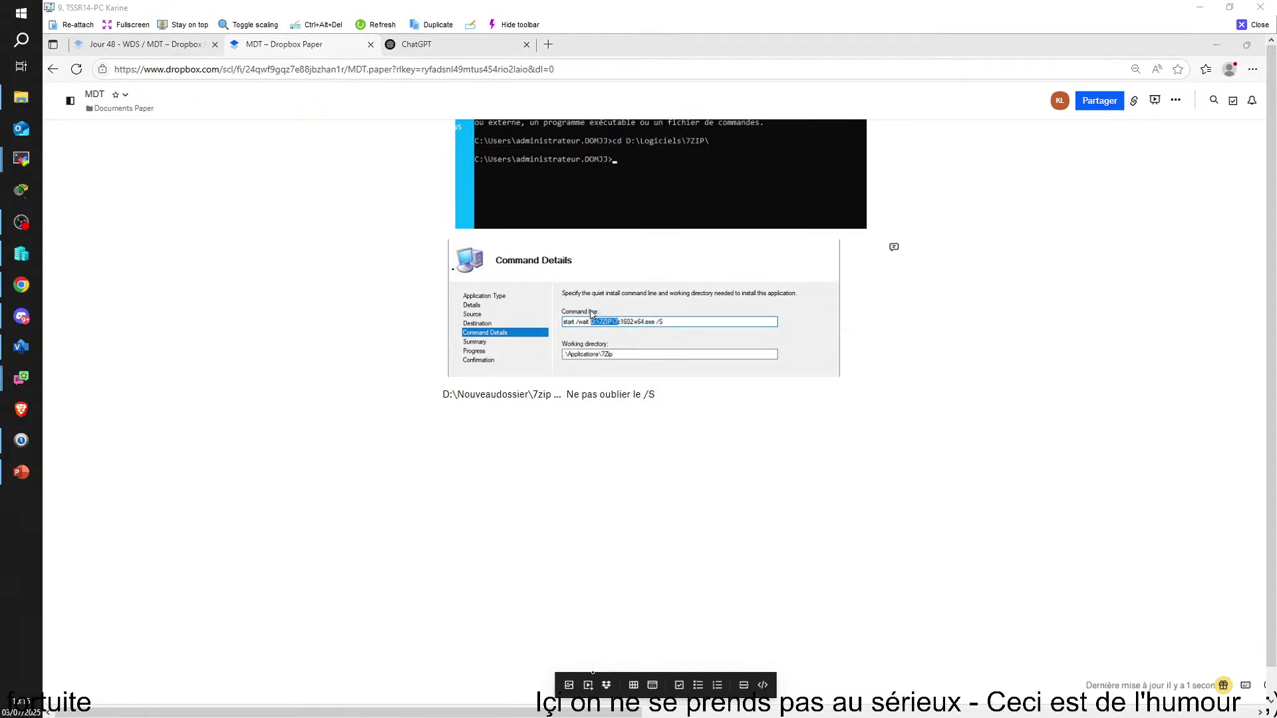
click(679, 641)
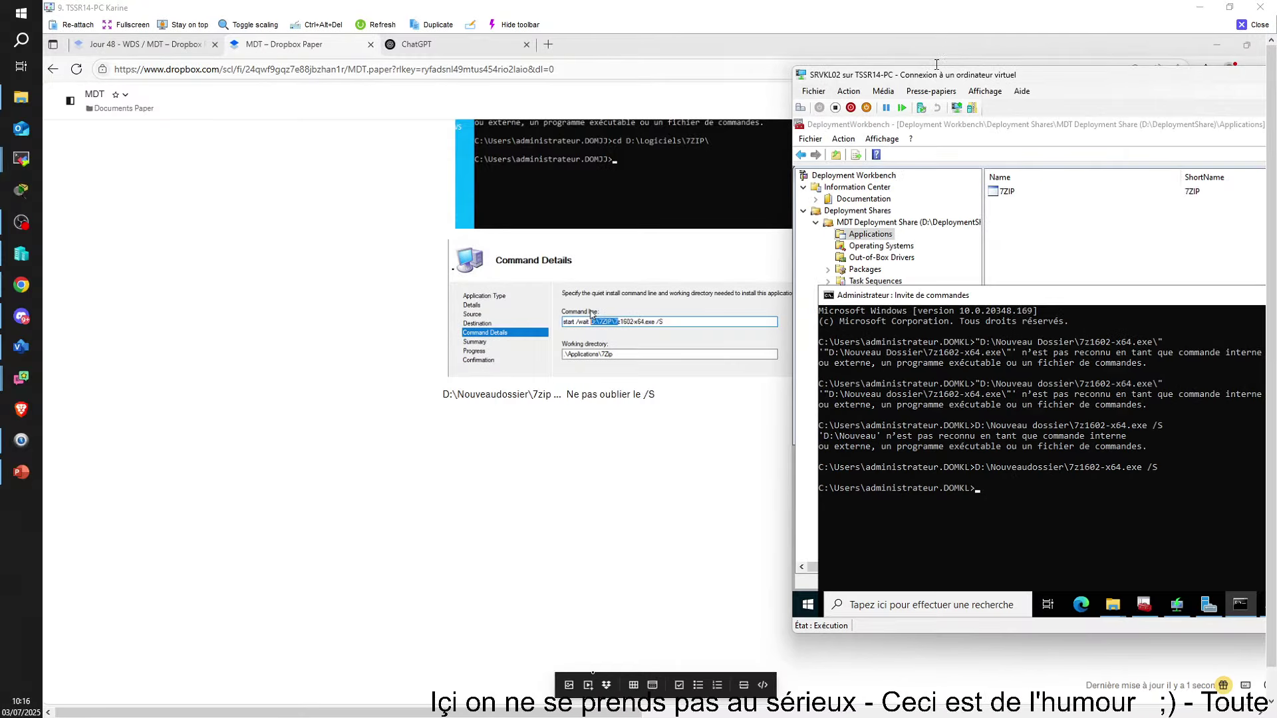
Recentre the VM window, minimize the command prompt, cancel a New Application wizard, and return to Applications listing 7ZIP
drag(953, 38, 572, 107)
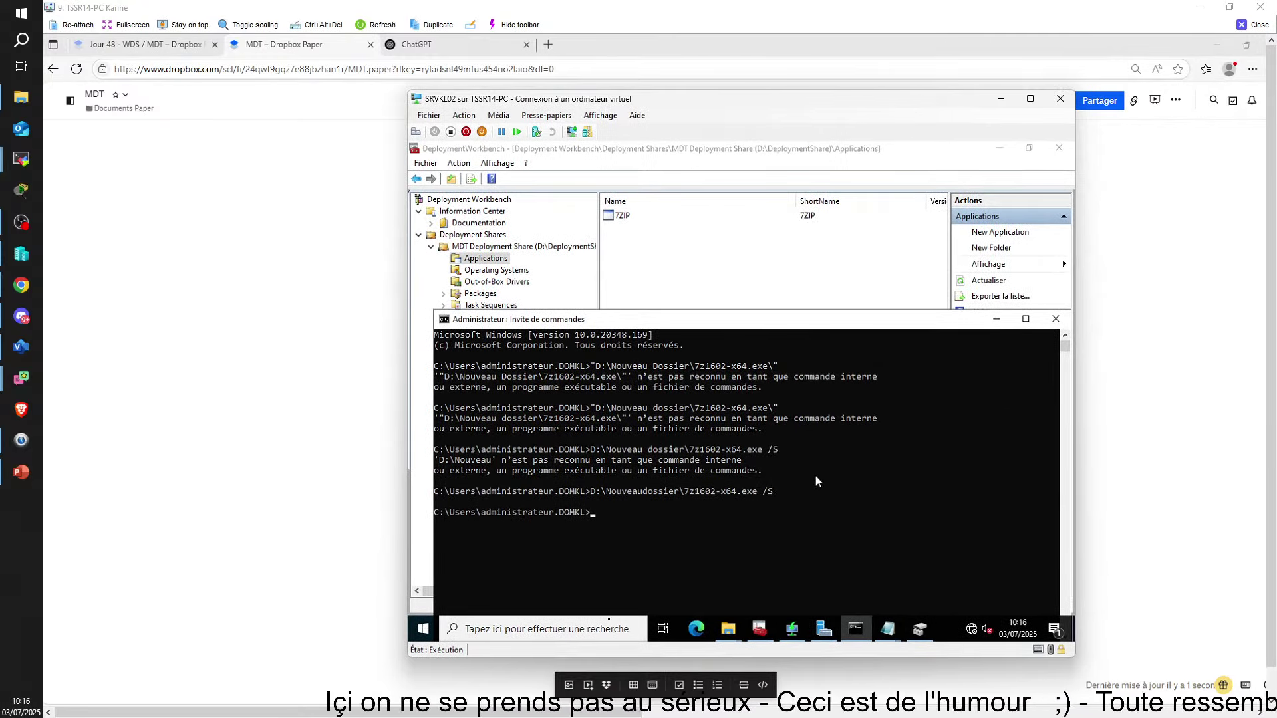
click(996, 319)
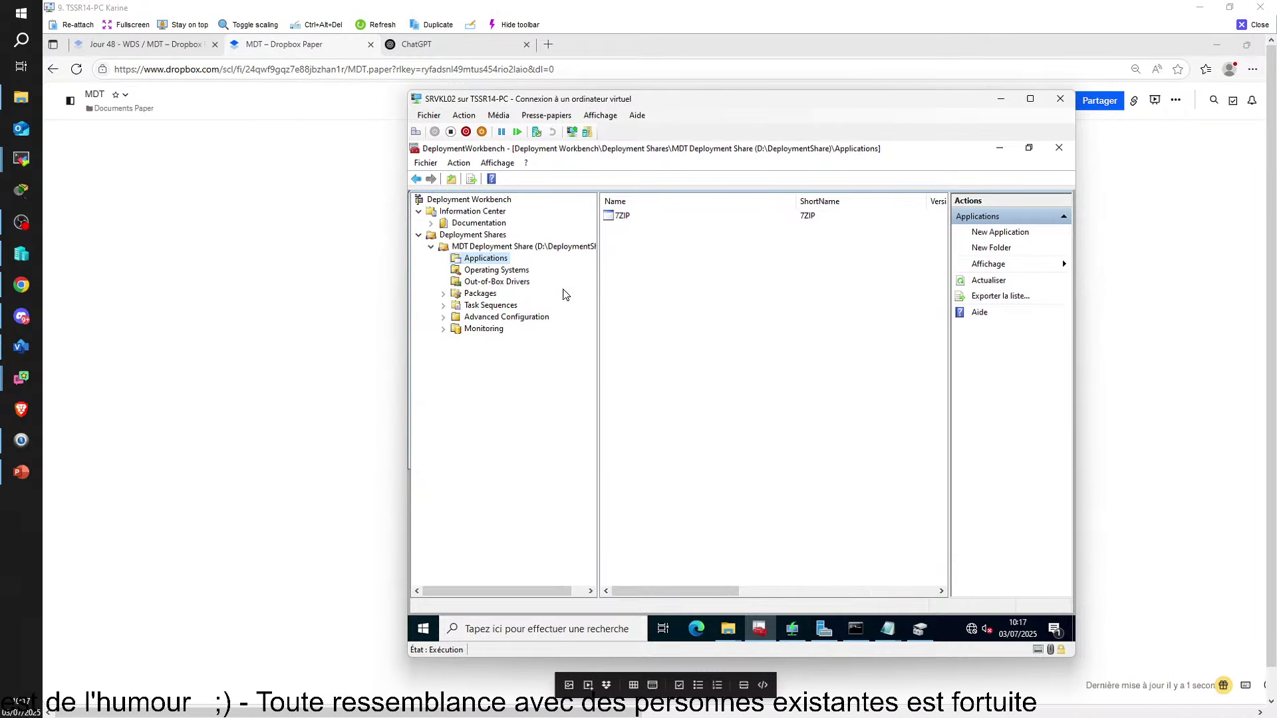
right_click(488, 264)
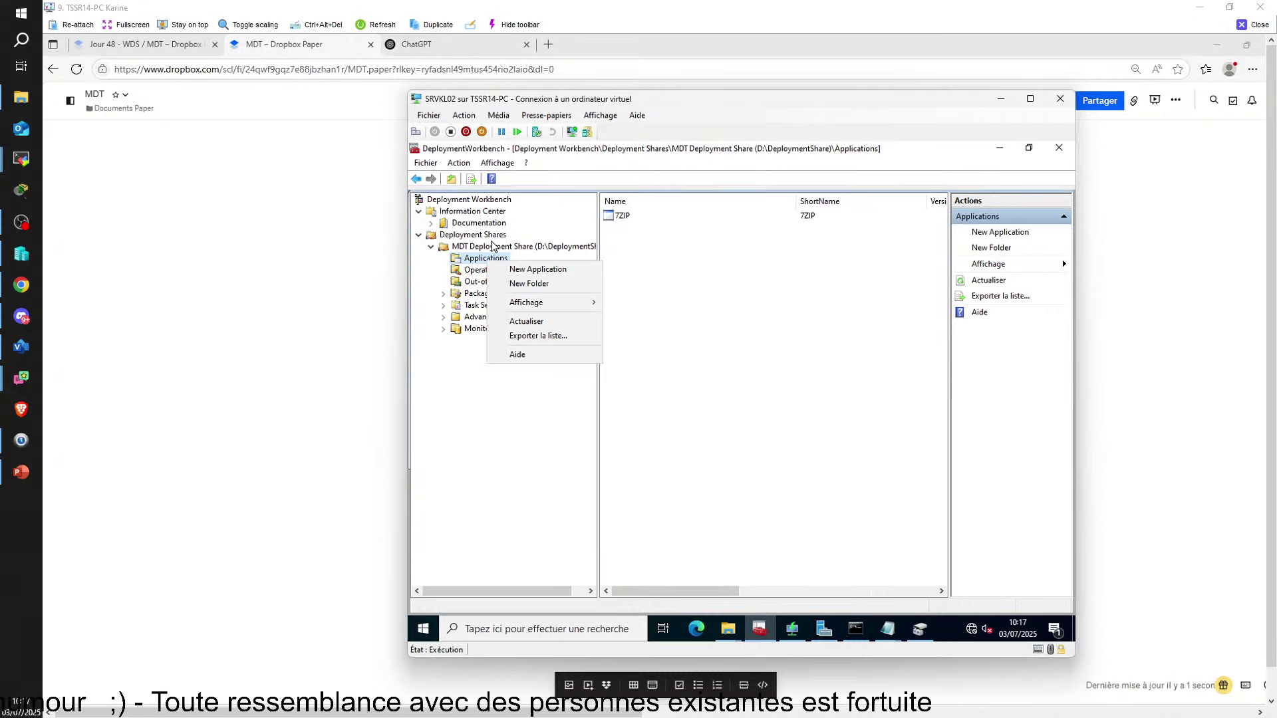
click(537, 270)
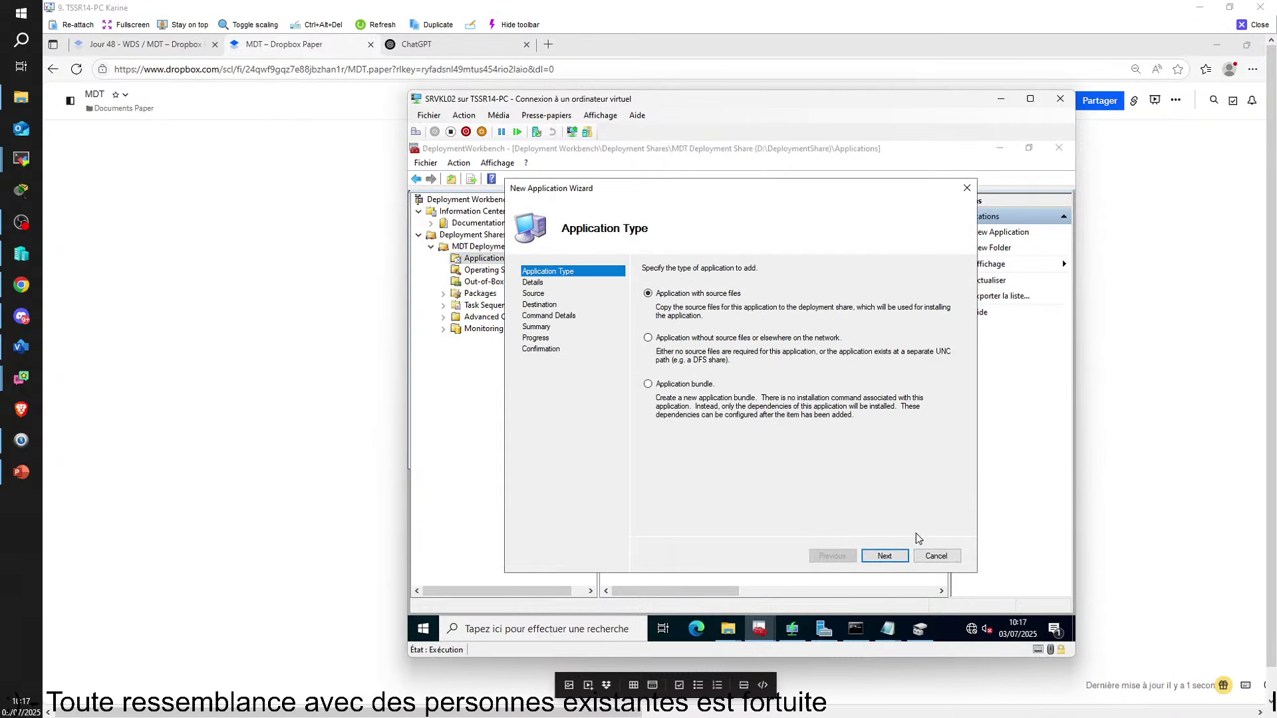
click(891, 557)
click(712, 339)
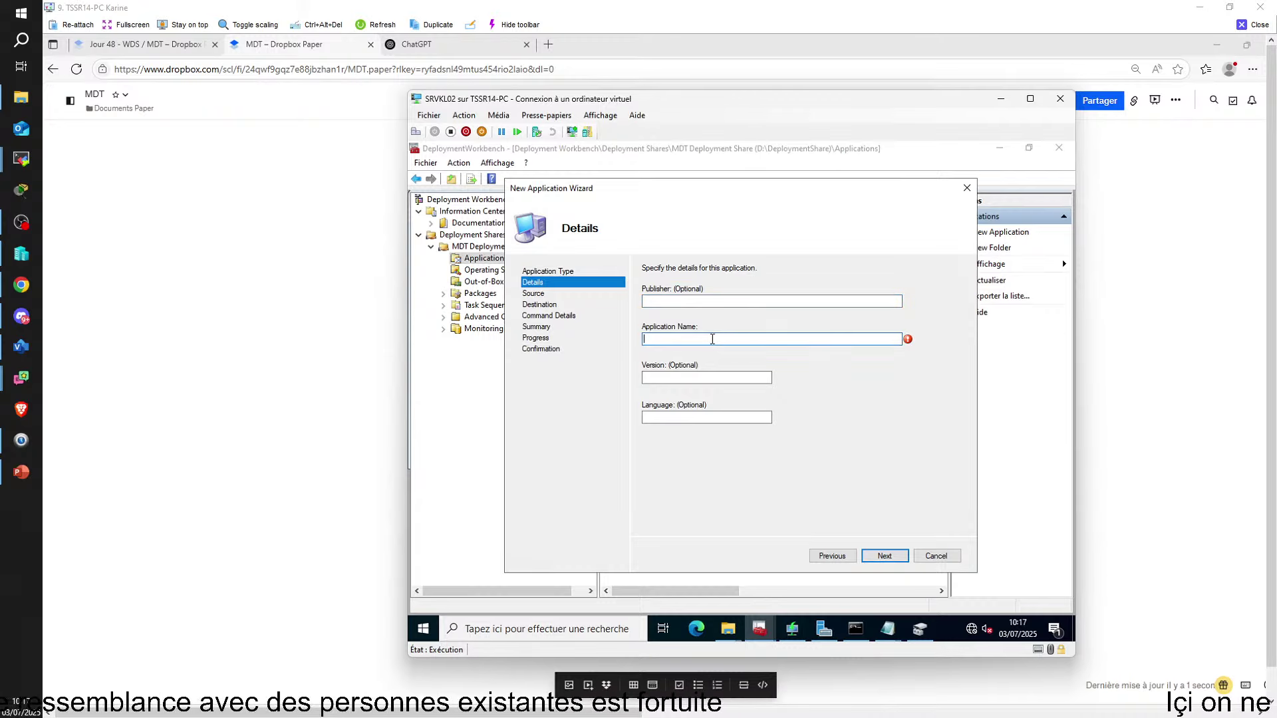
click(967, 189)
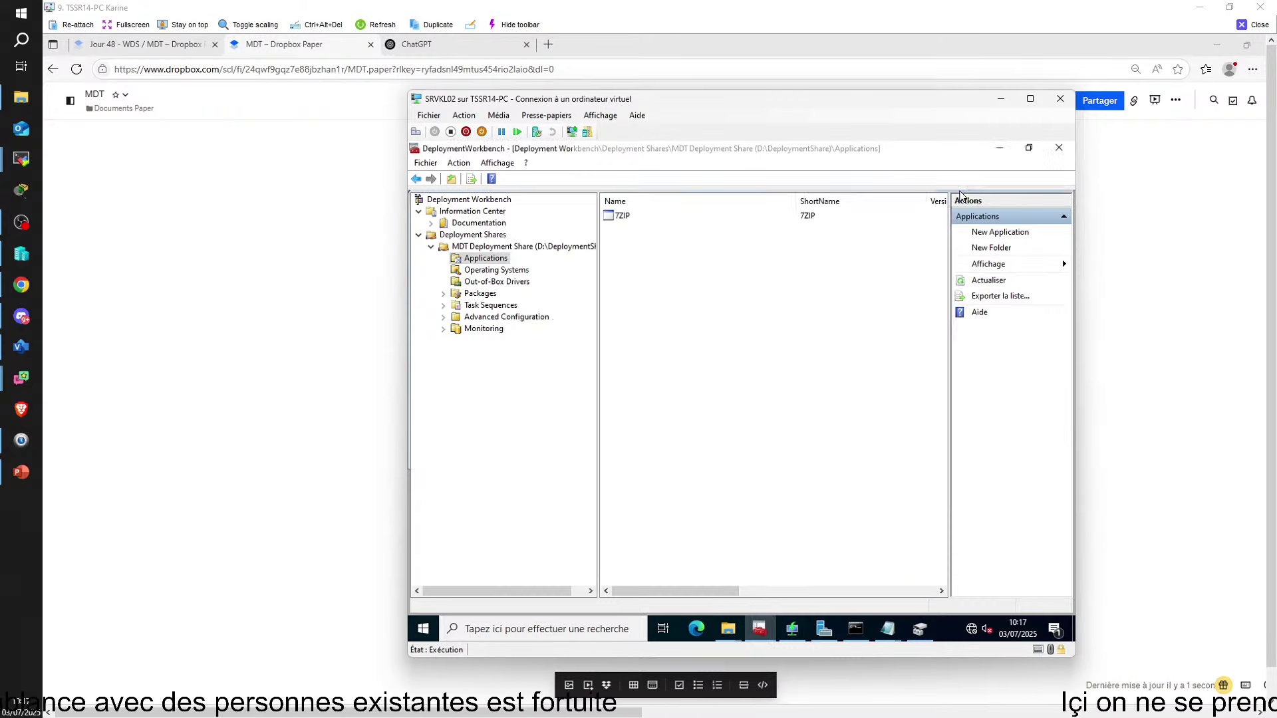
click(728, 629)
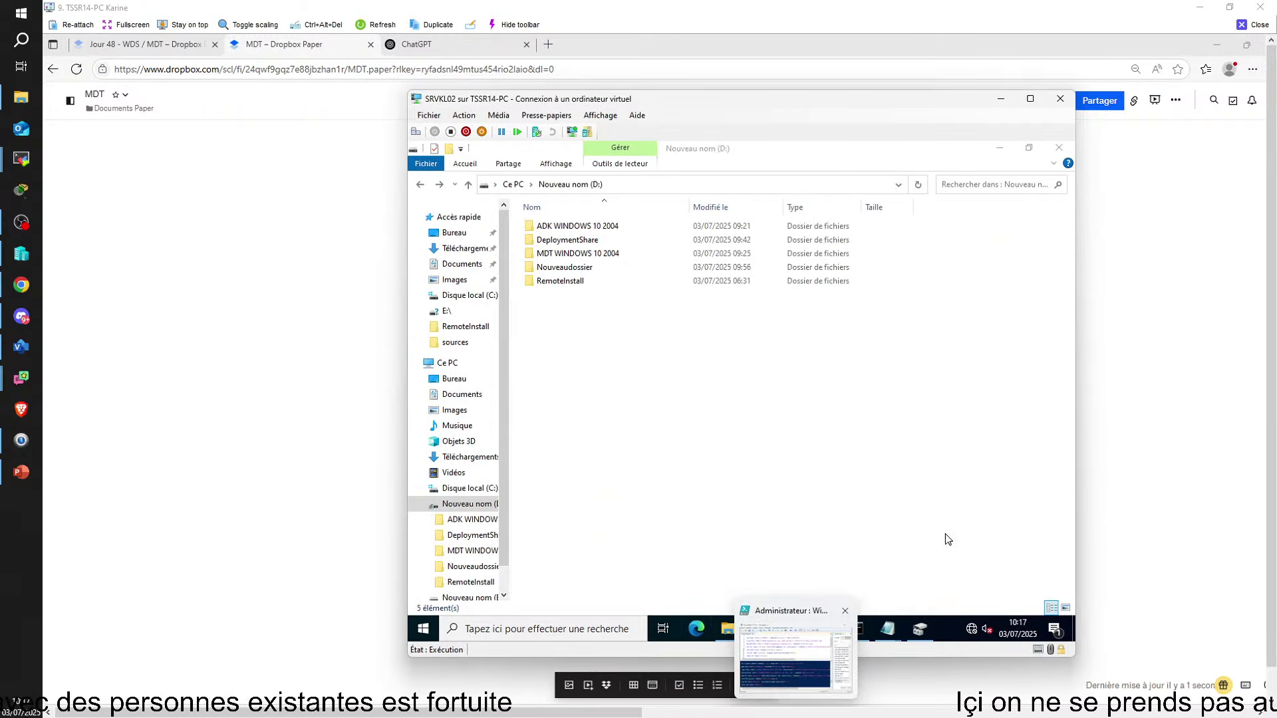
click(790, 630)
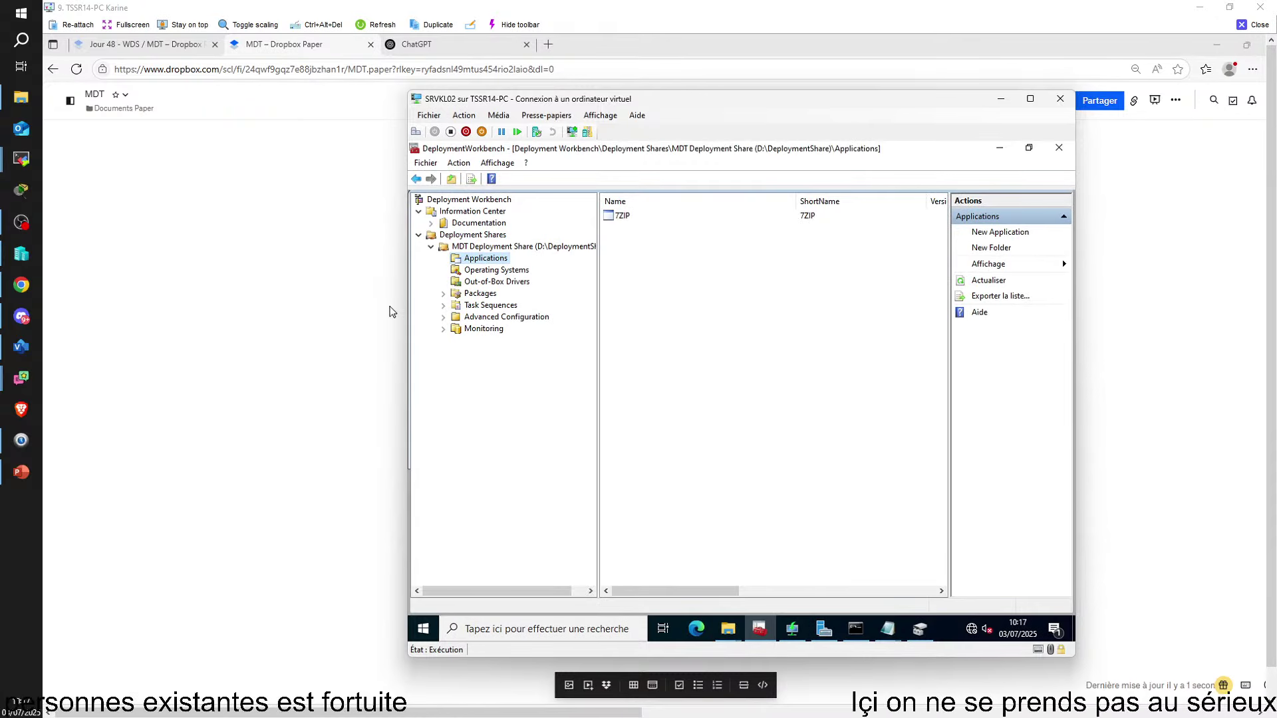
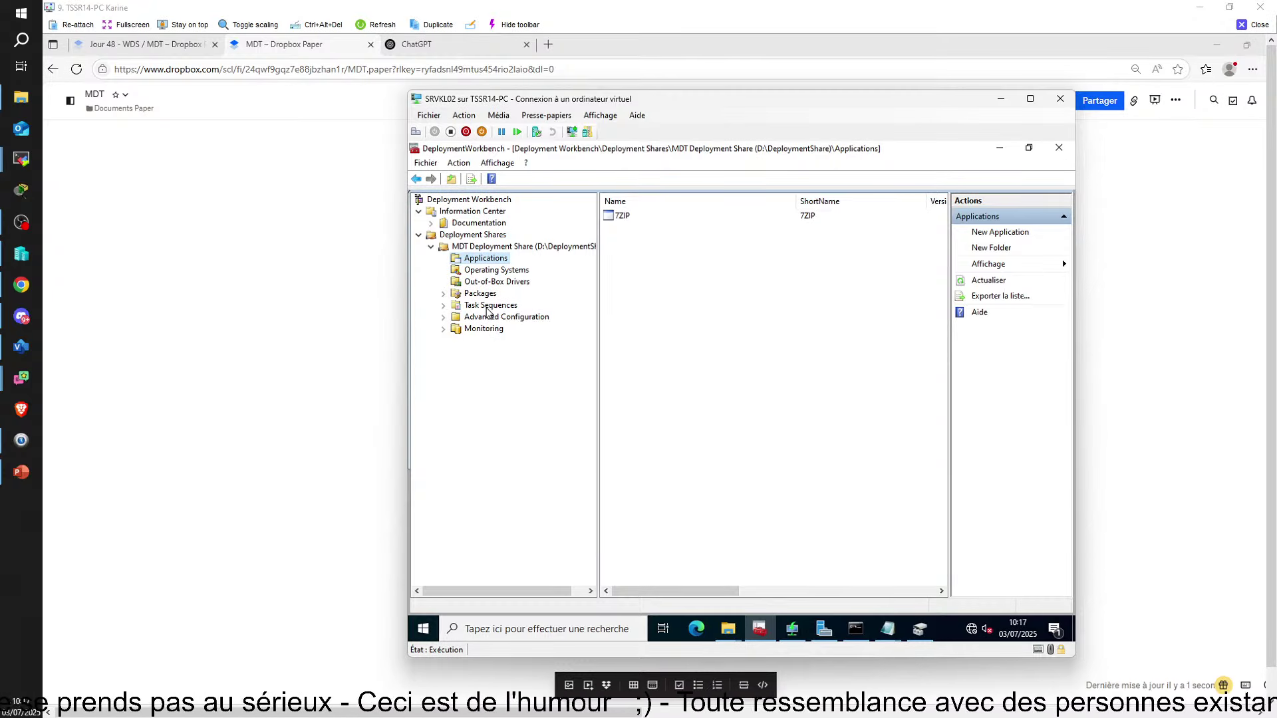
From Task Sequences, create a New Task Sequence with ID 1 named 'installation windows10'
click(489, 307)
right_click(488, 309)
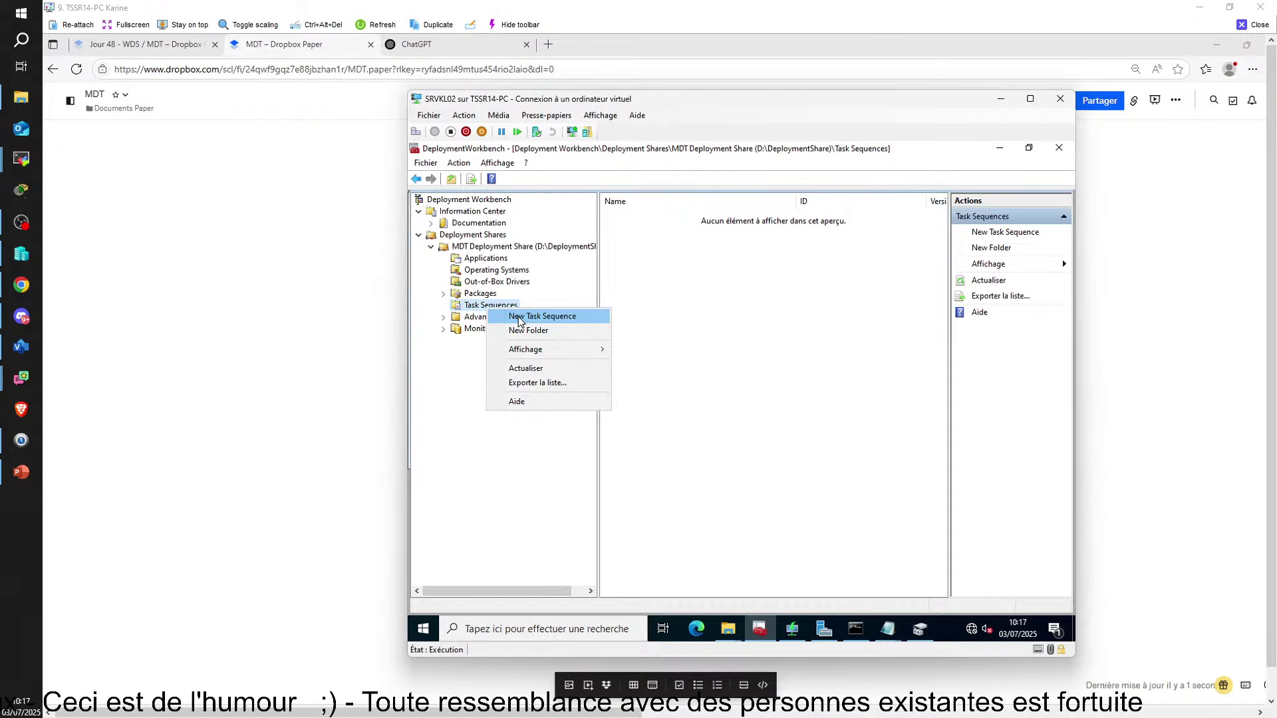
click(519, 319)
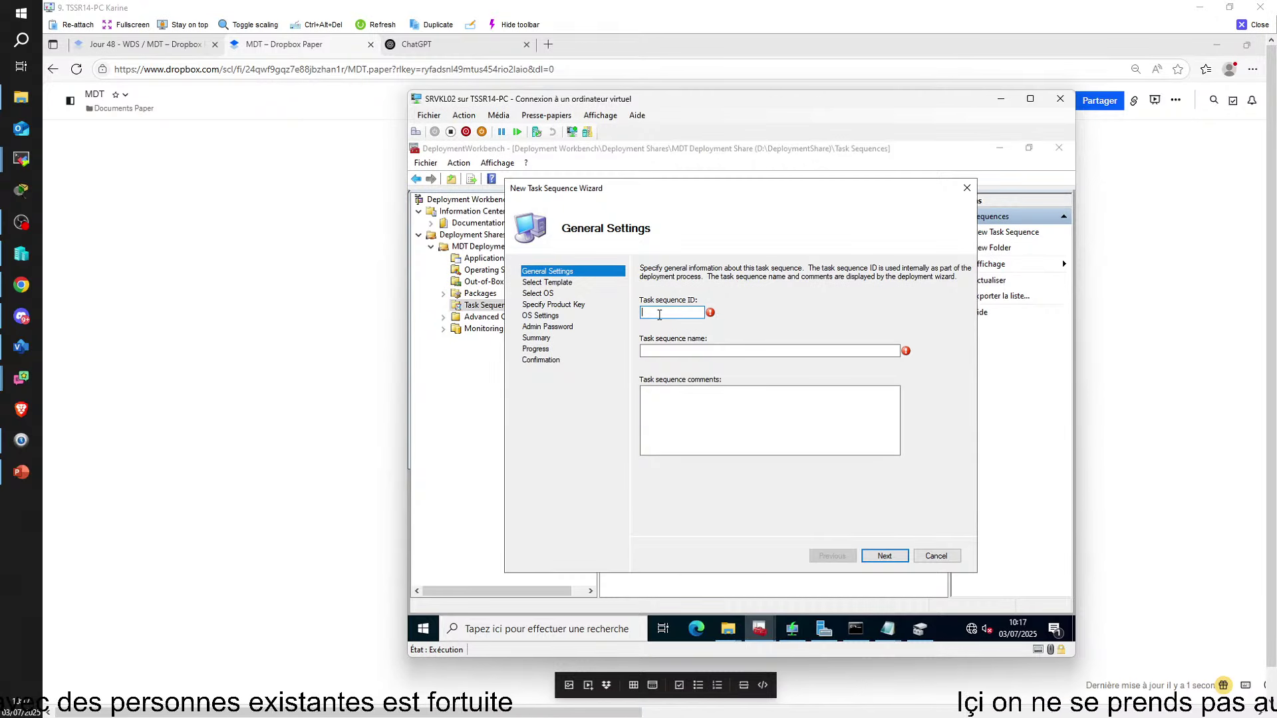
text(1)
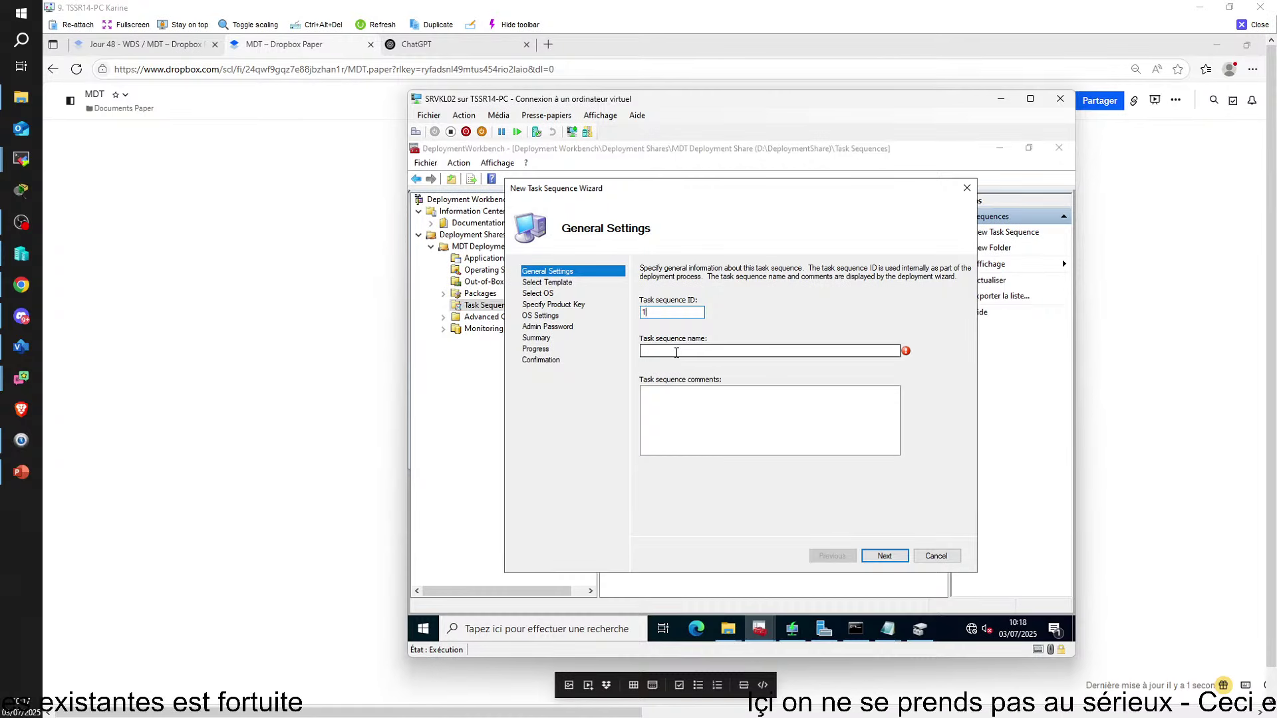
click(677, 352)
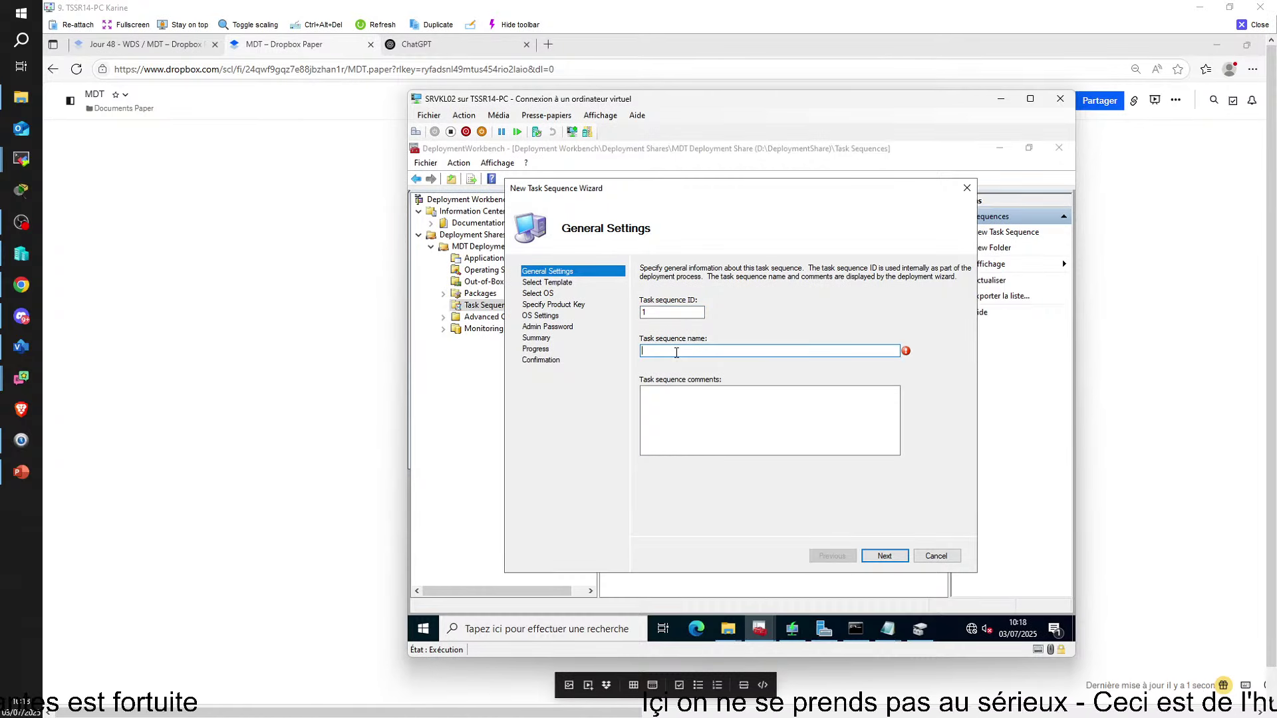
text(installatio)
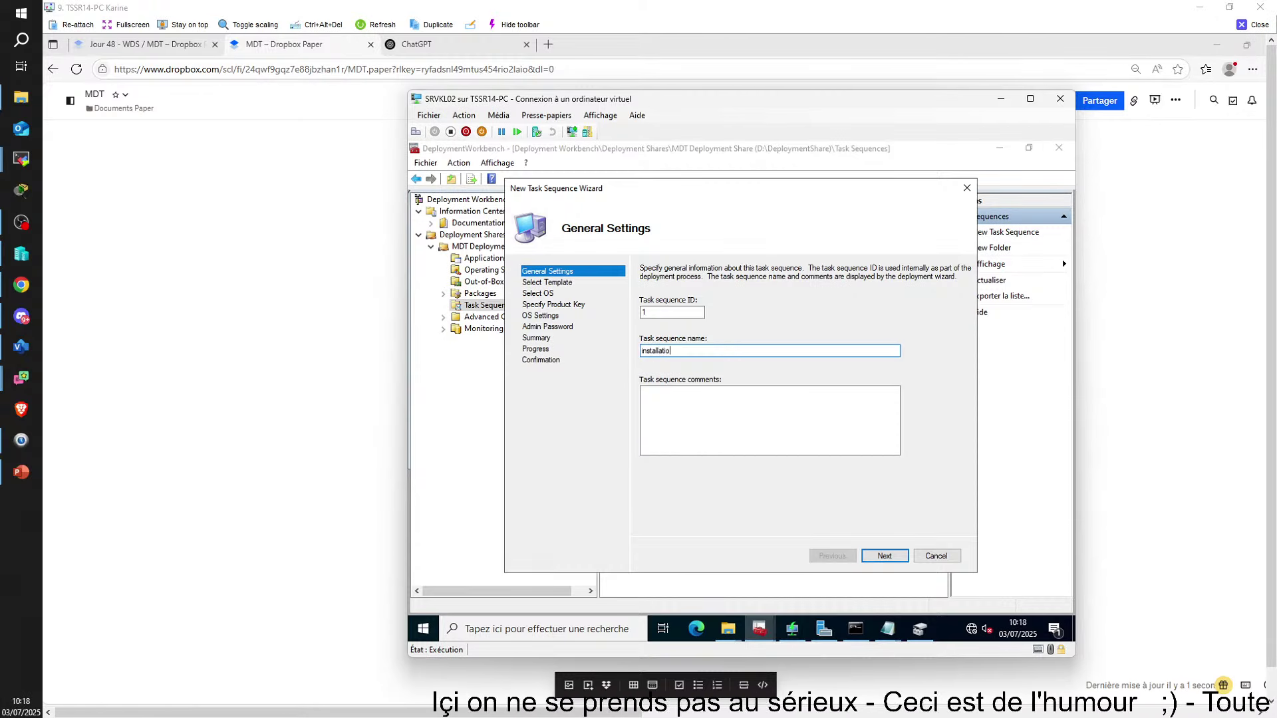
text(n windows10)
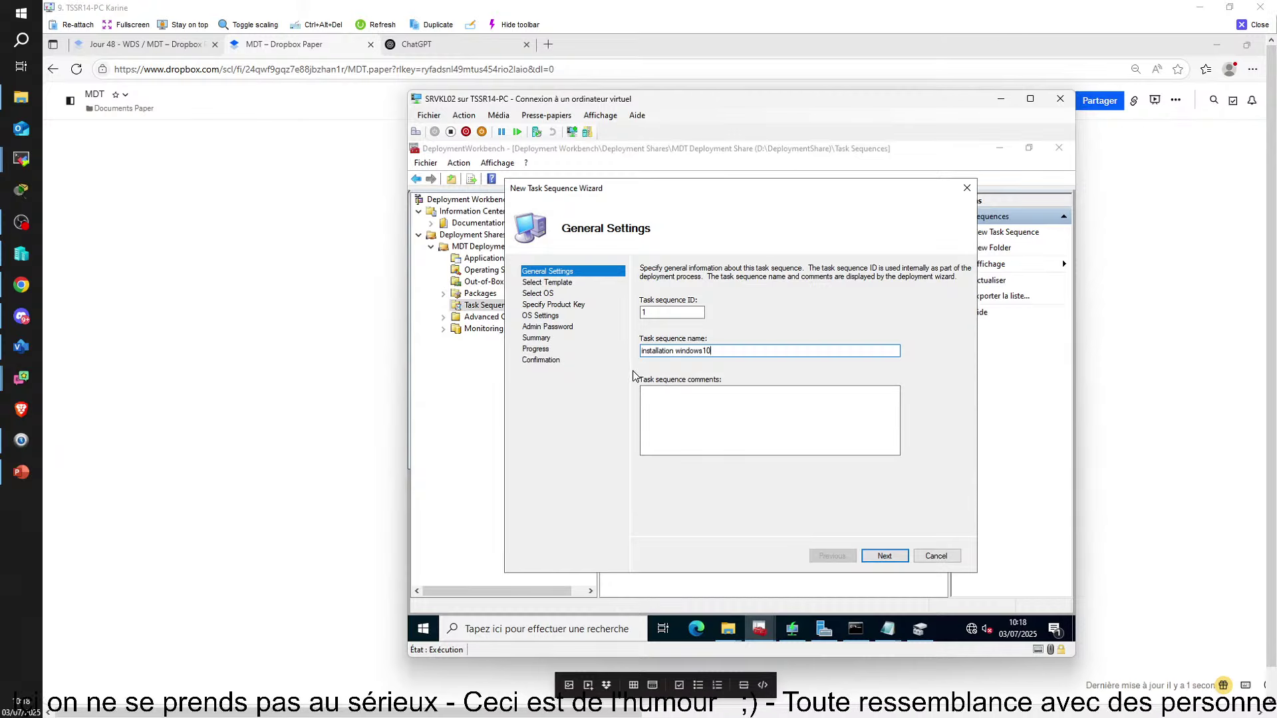
click(882, 555)
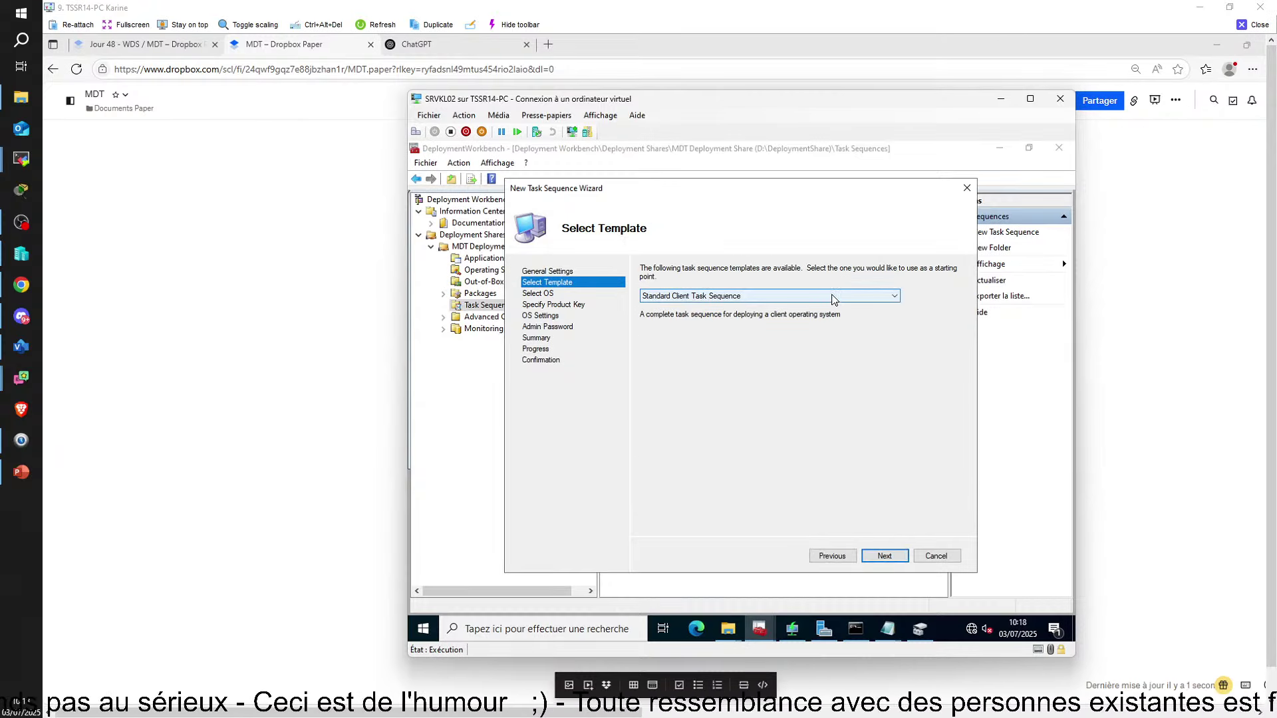
Keep the Standard Client Task Sequence template and advance to the Select OS page
click(835, 298)
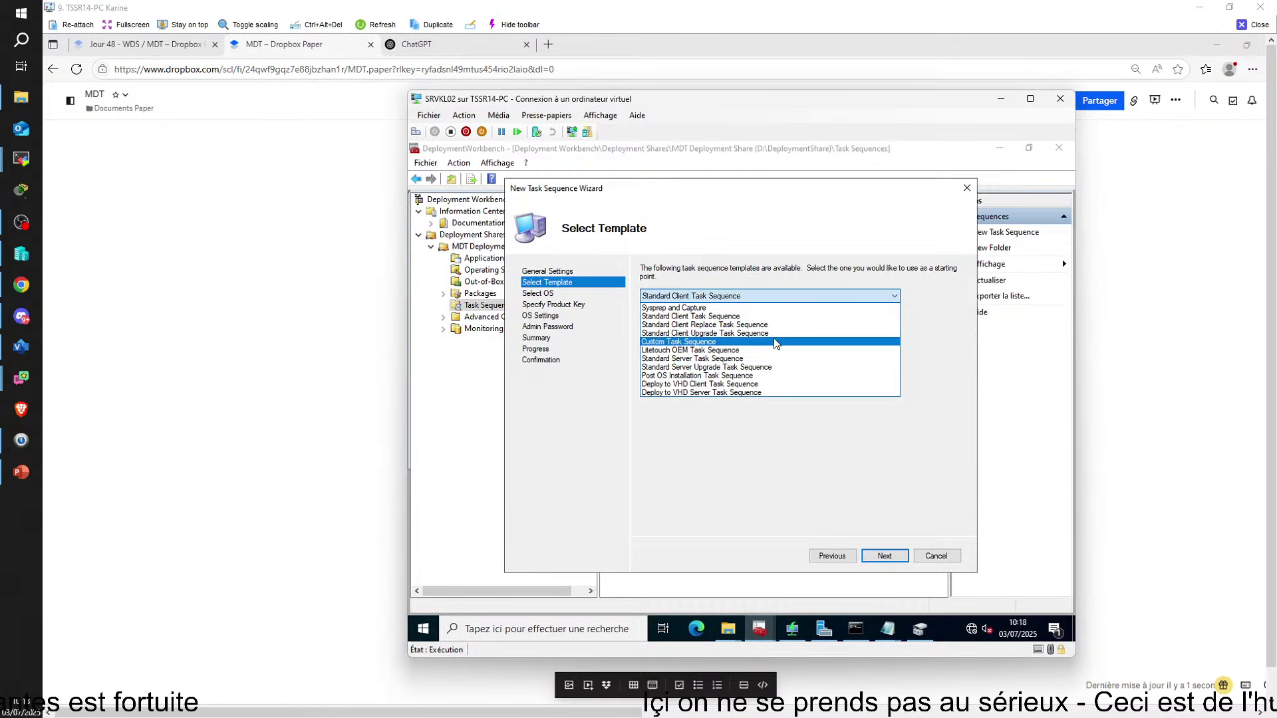
click(769, 317)
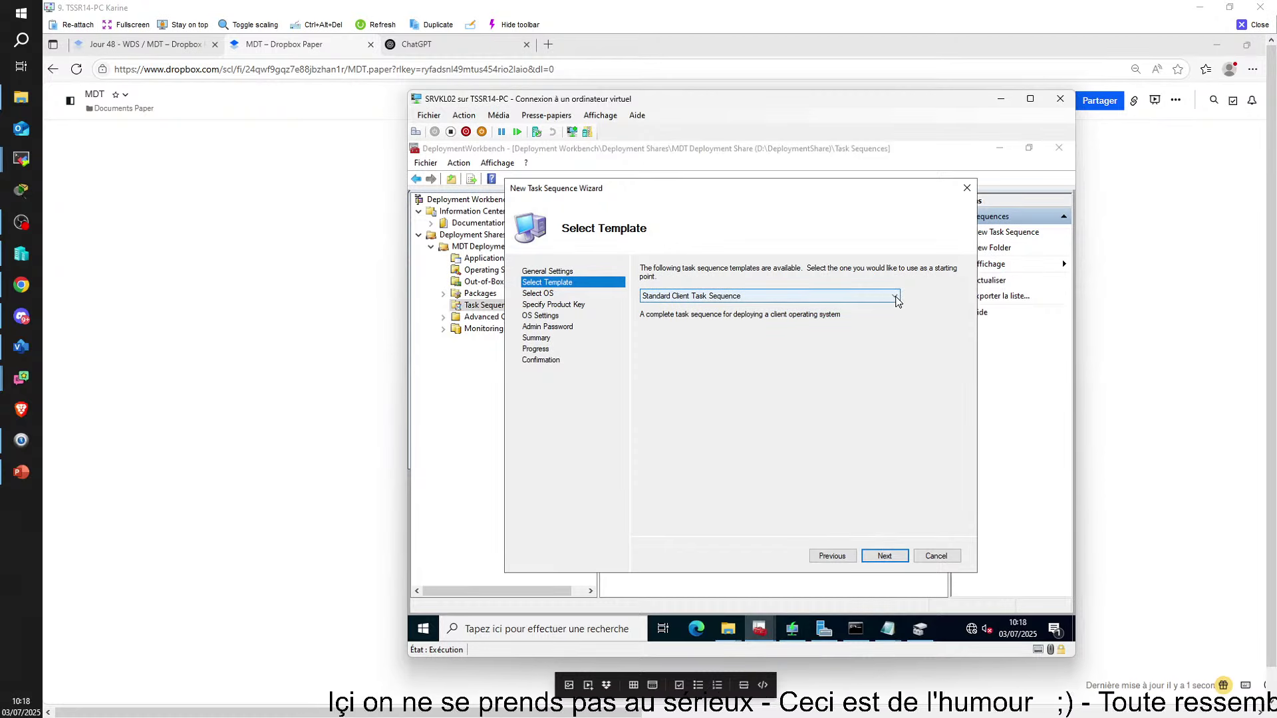
click(895, 297)
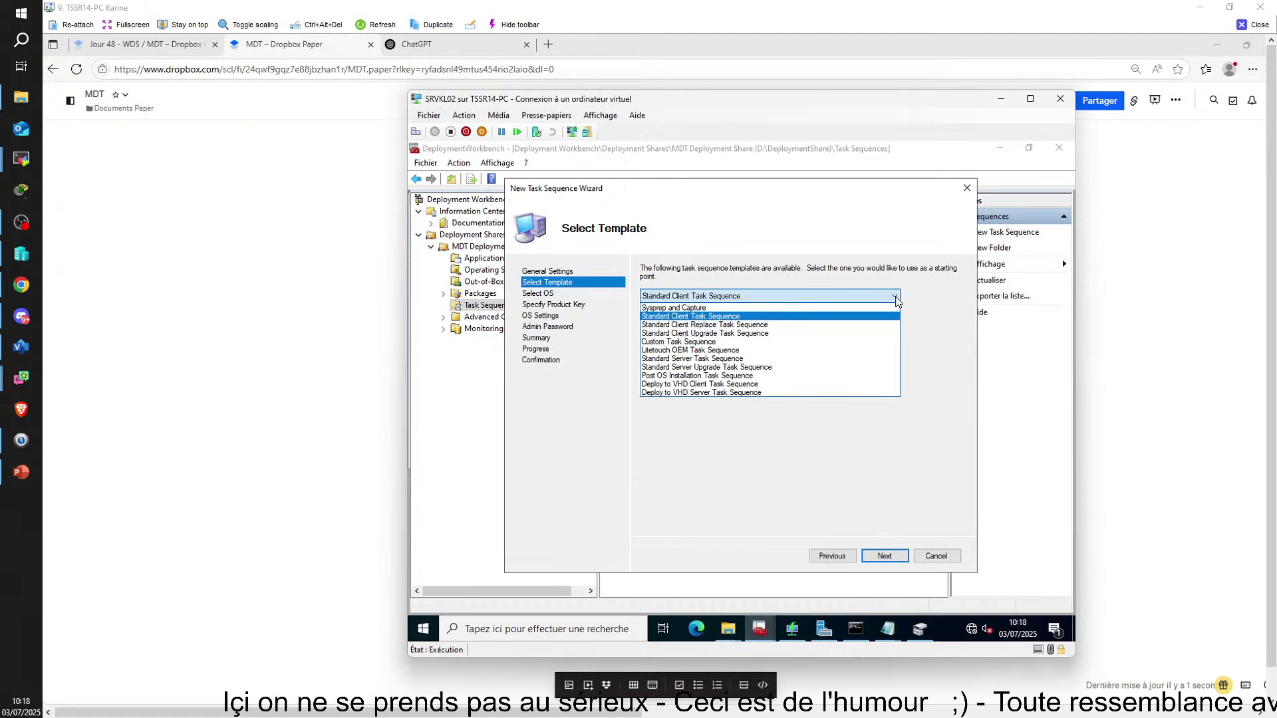
click(896, 299)
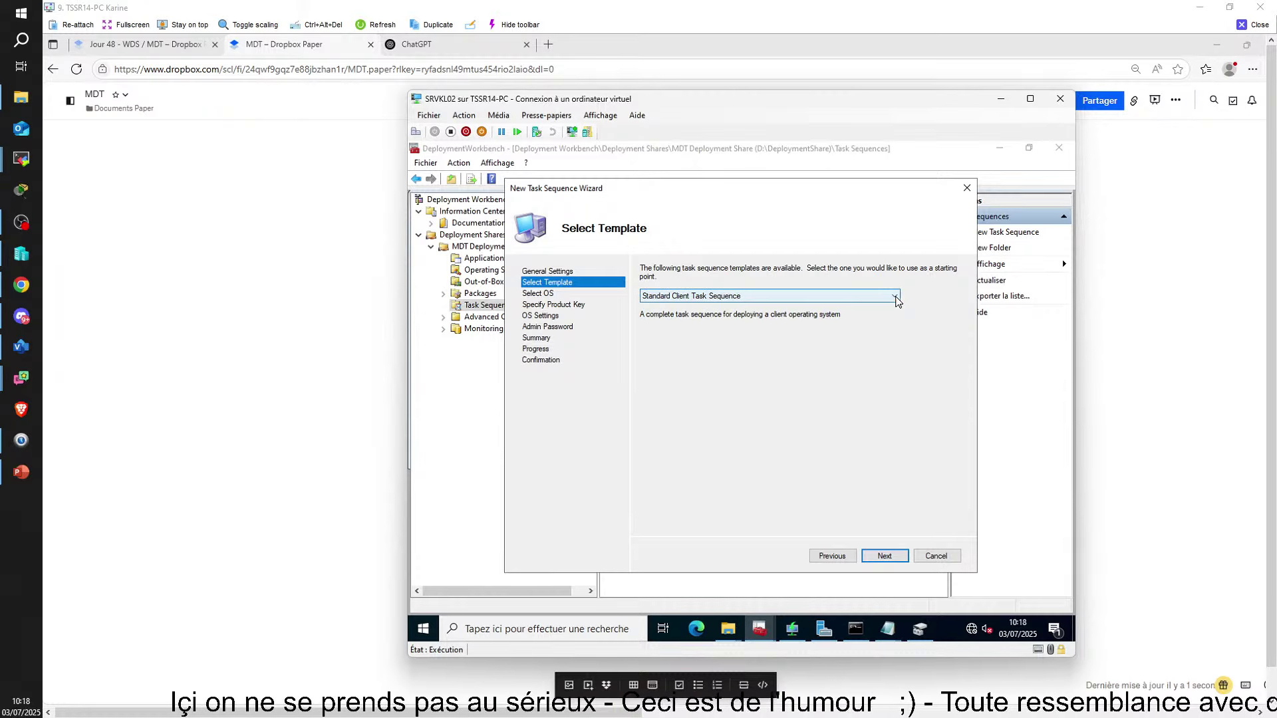
click(892, 562)
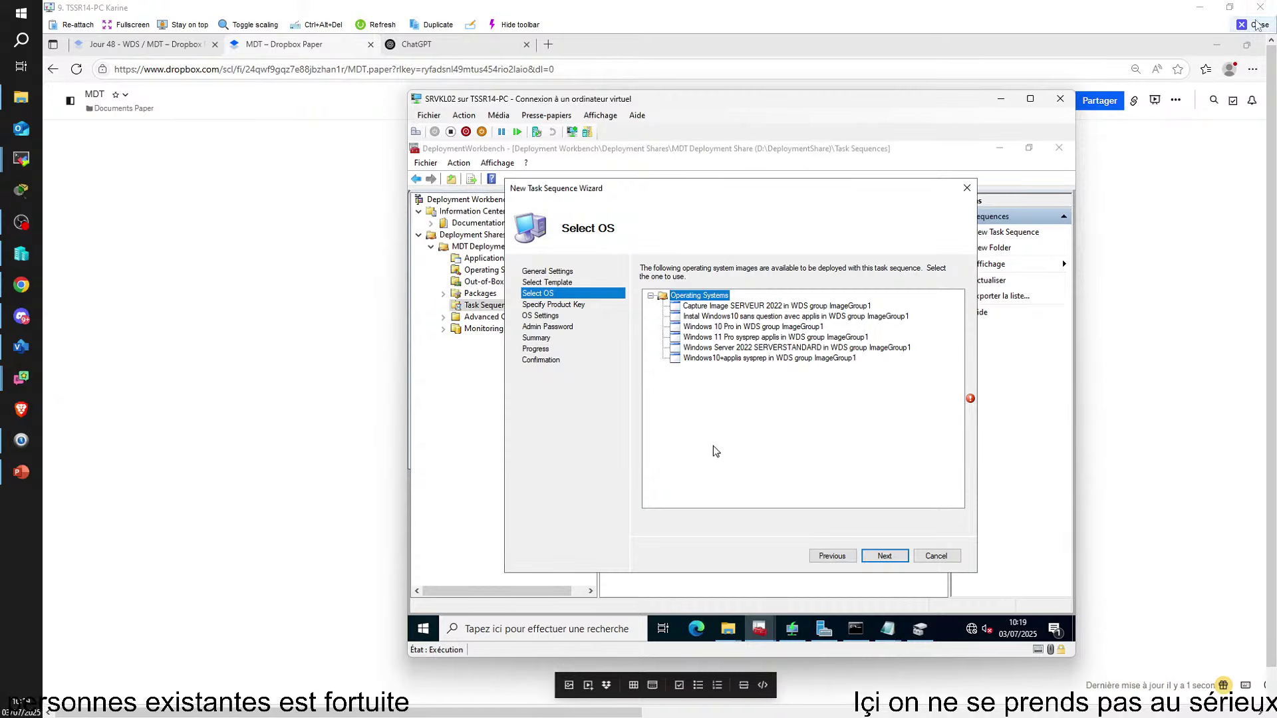
Minimize the current remote session and maximize the other VM window
click(1251, 27)
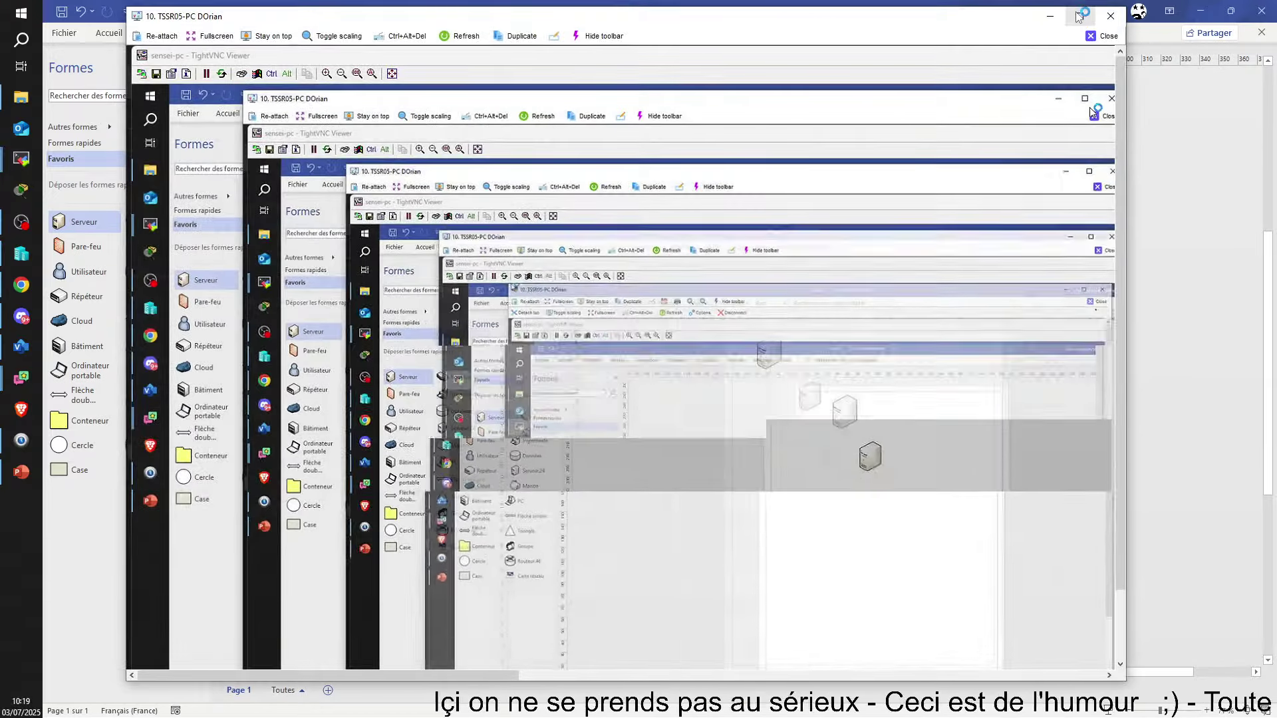
click(1078, 16)
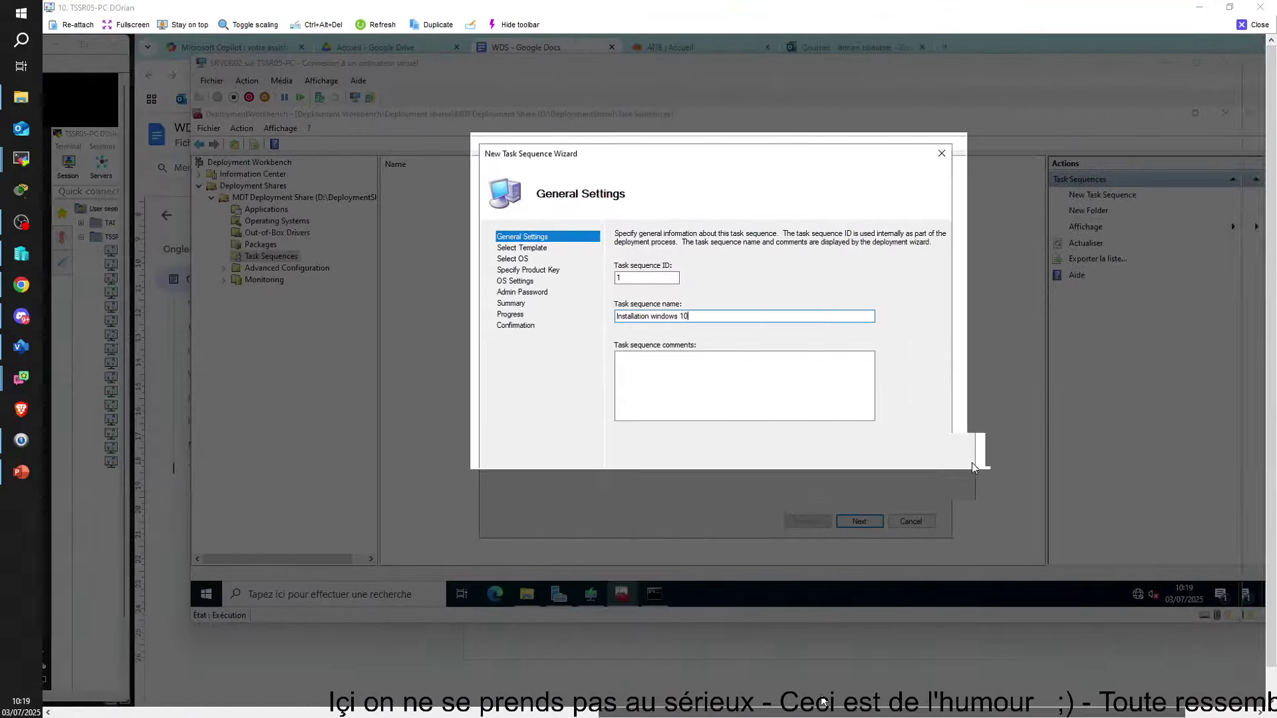
mouse_move(521, 594)
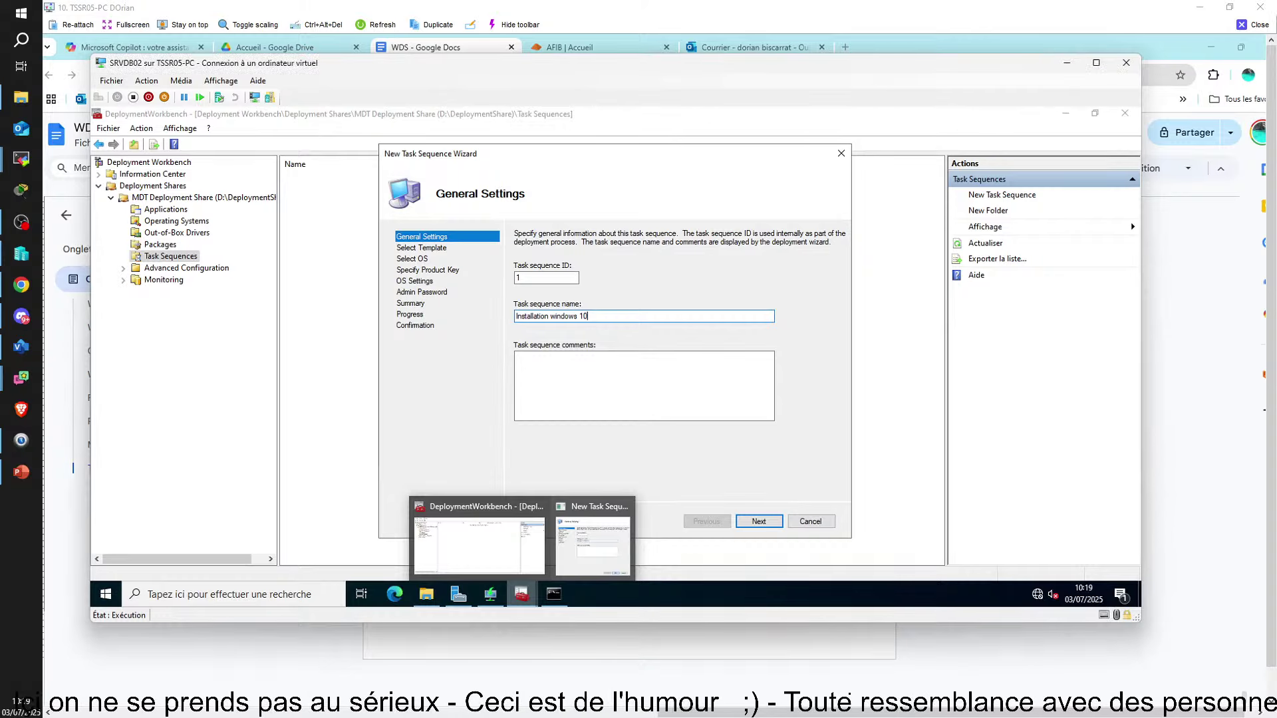
Paste the General Settings screenshot into the WDS document and advance the wizard
key(alt+Tab)
key(ctrl+v)
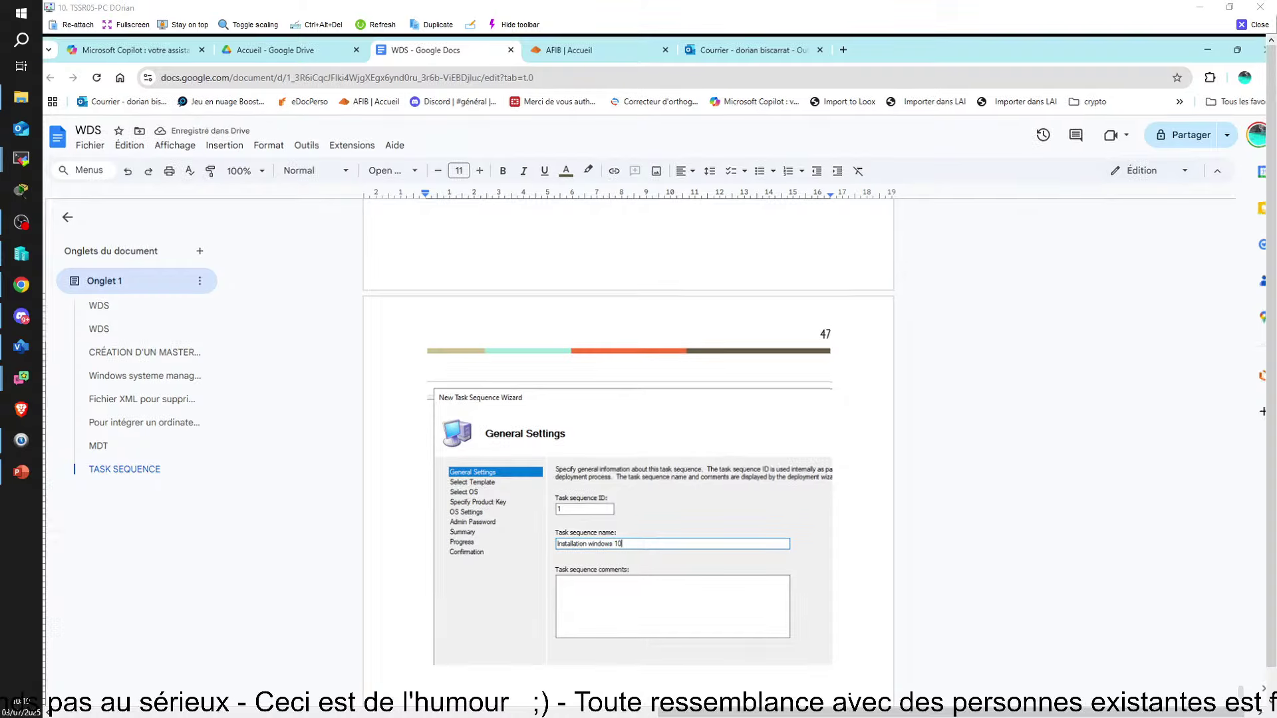
key(alt+Tab)
click(755, 522)
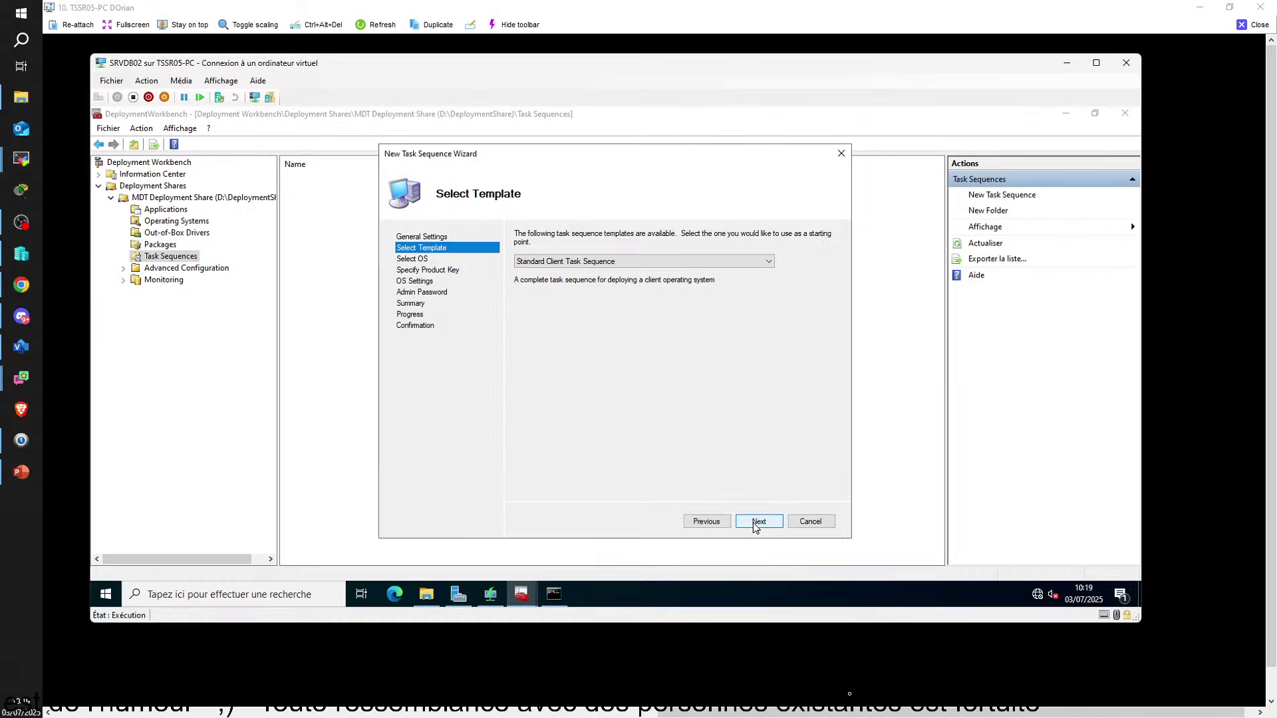
Select the 'Windows 10 Pro in WDS group ImageGroup1' image and continue
click(759, 522)
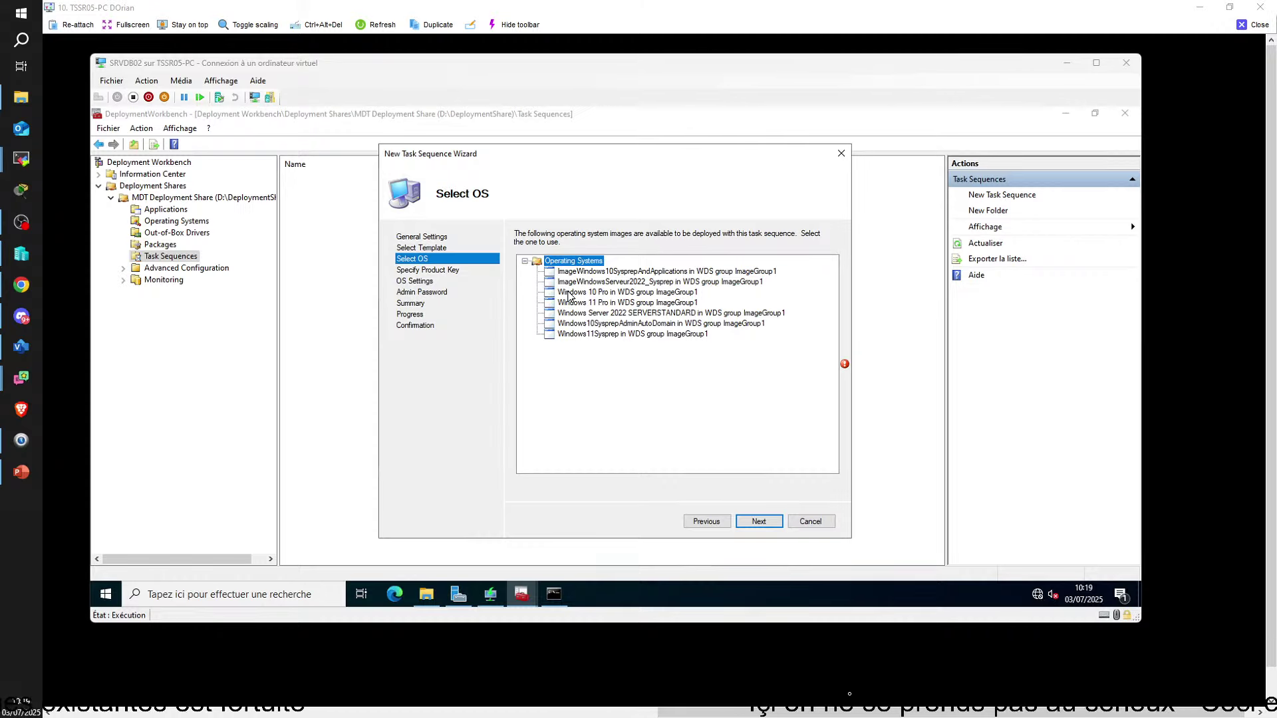
click(569, 293)
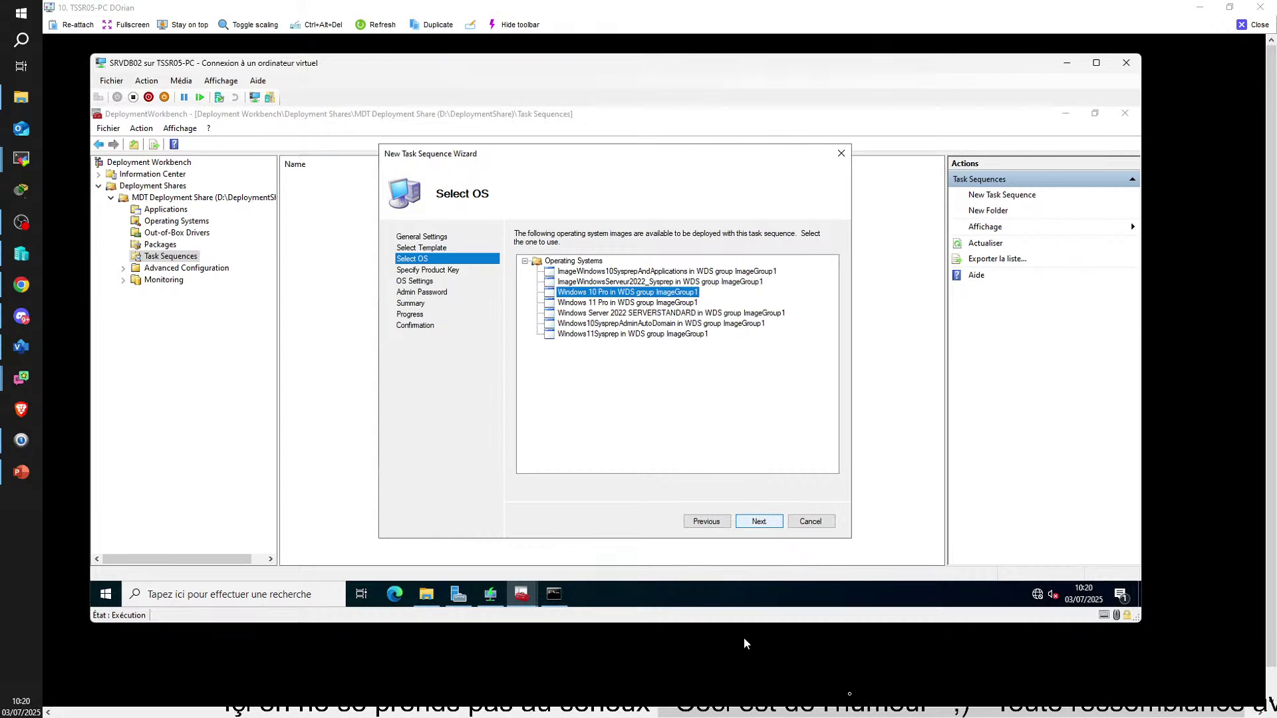
click(765, 529)
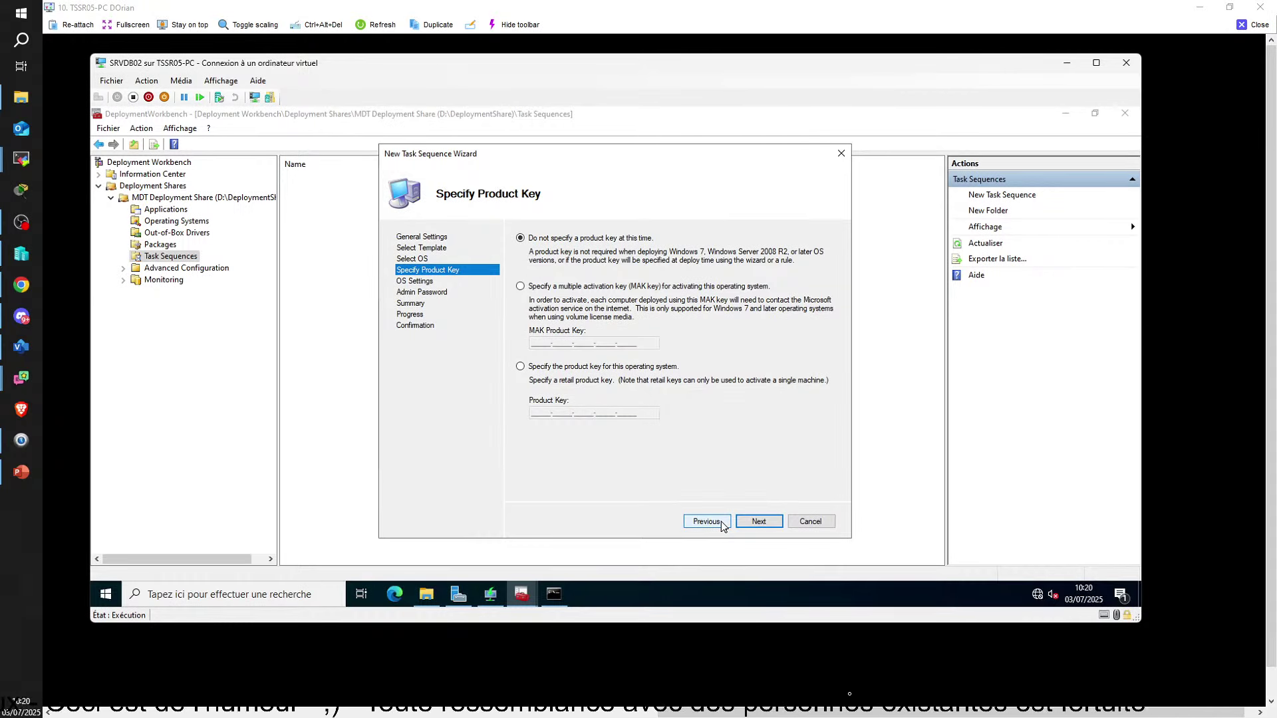
Go back to snip the Select OS page, then reselect Windows 10 Pro and continue to Specify Product Key
click(705, 521)
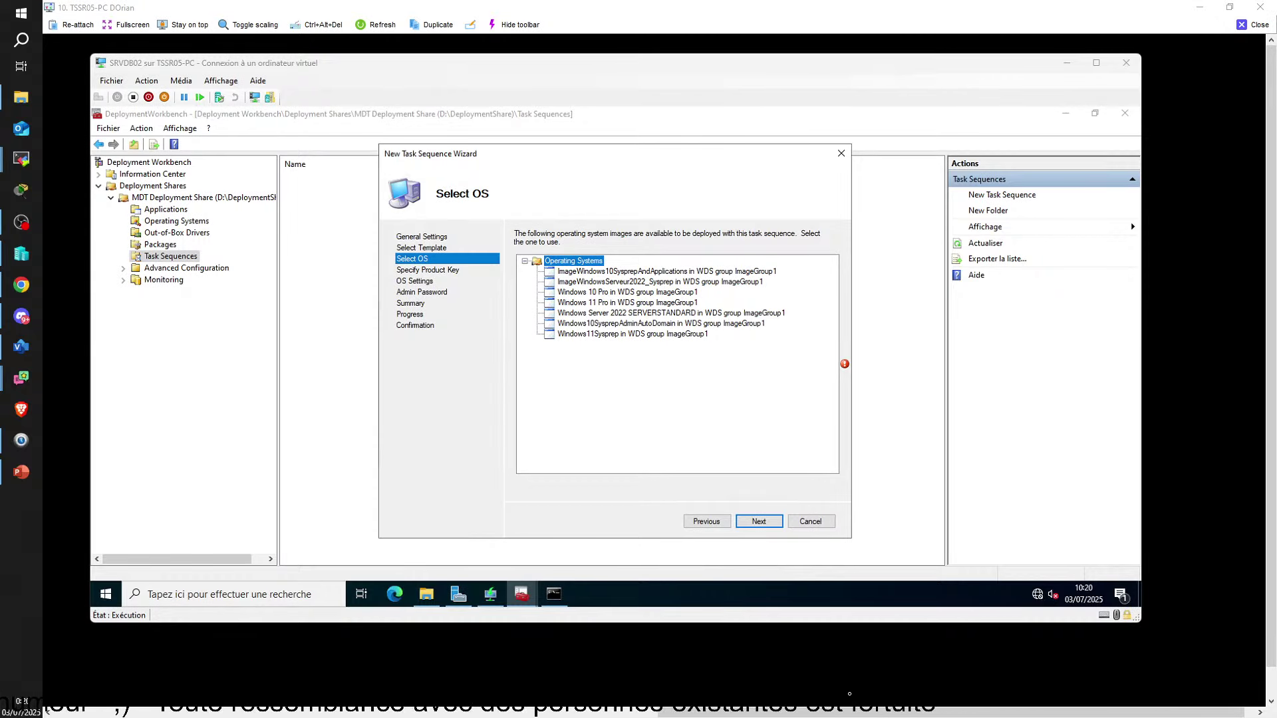
key(super+shift+s)
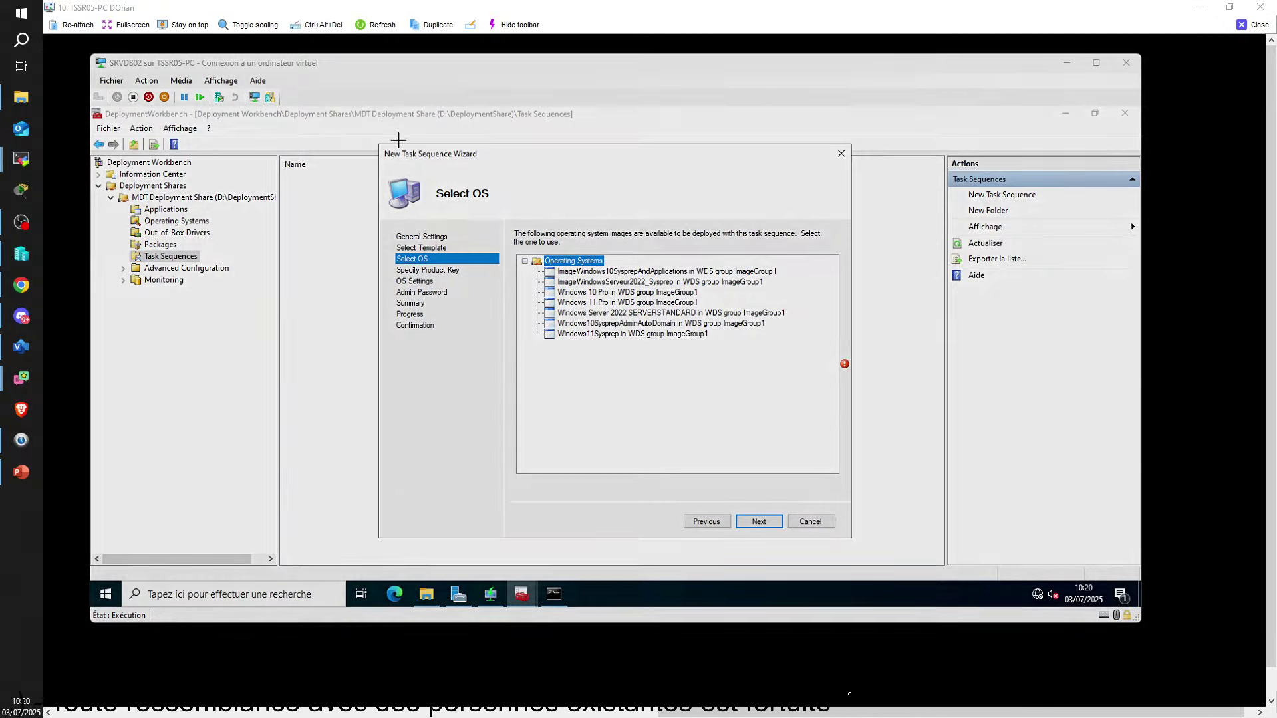
drag(381, 141, 823, 404)
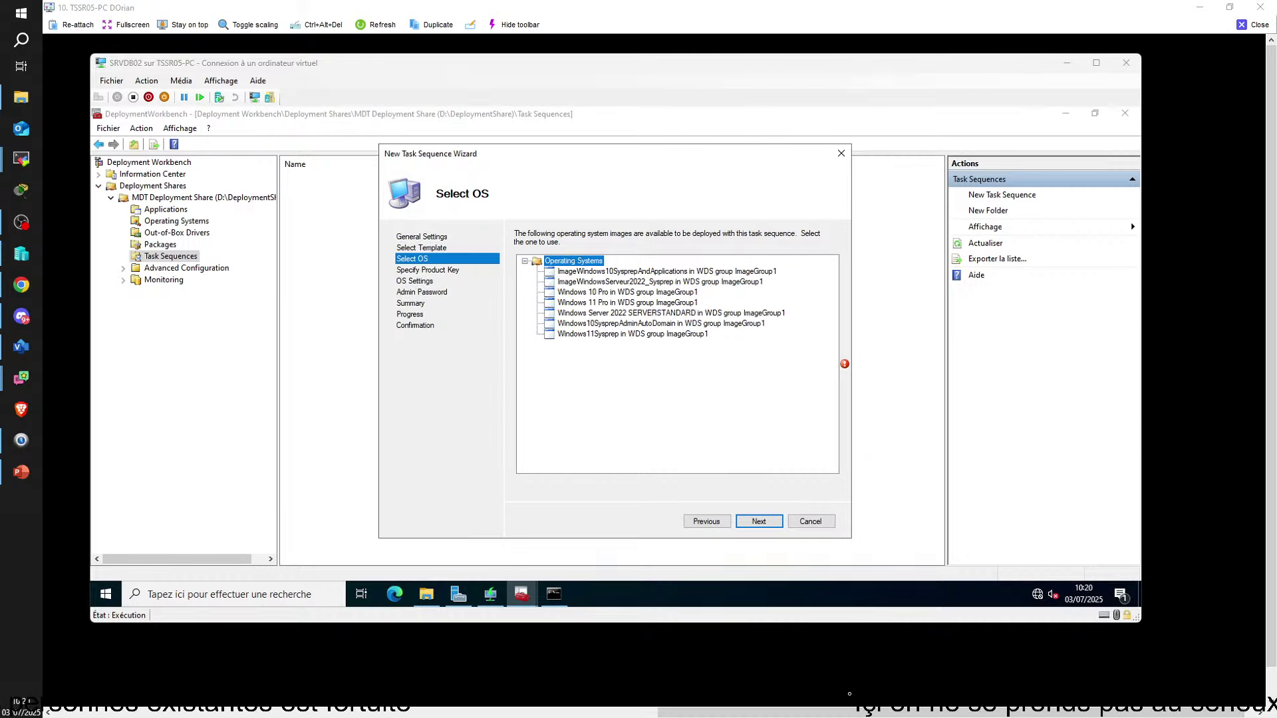
click(608, 293)
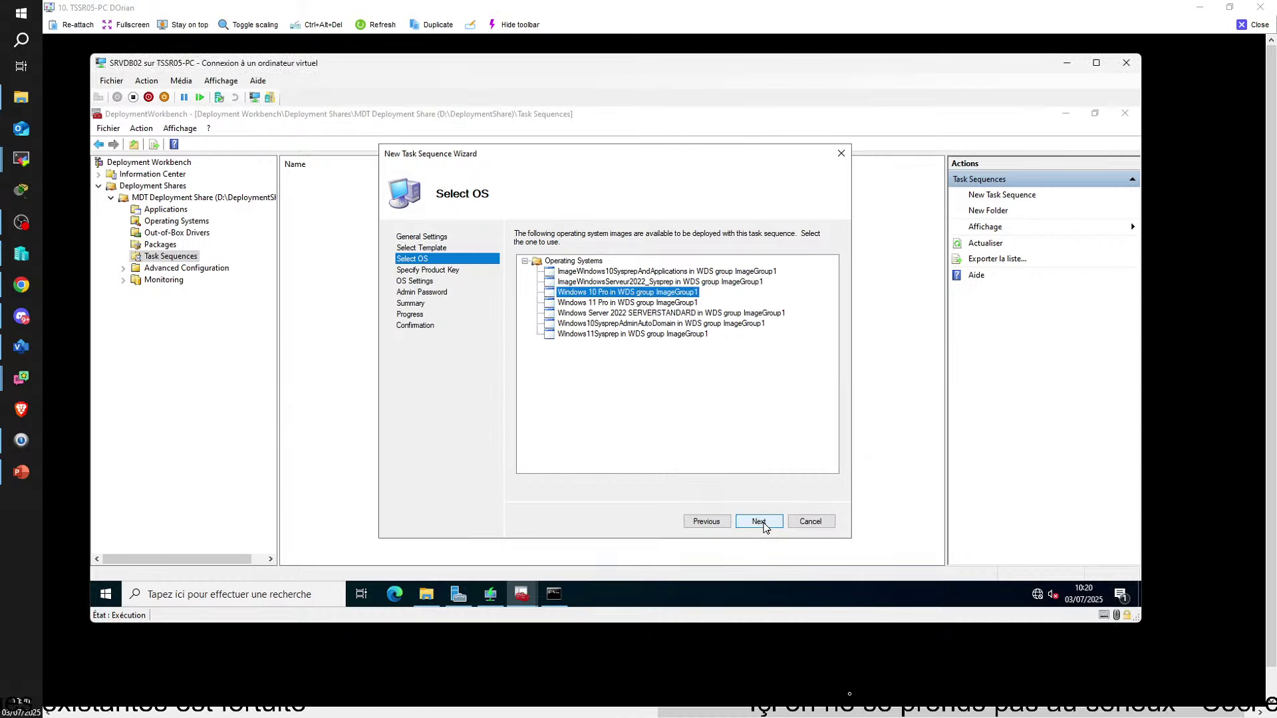
click(759, 522)
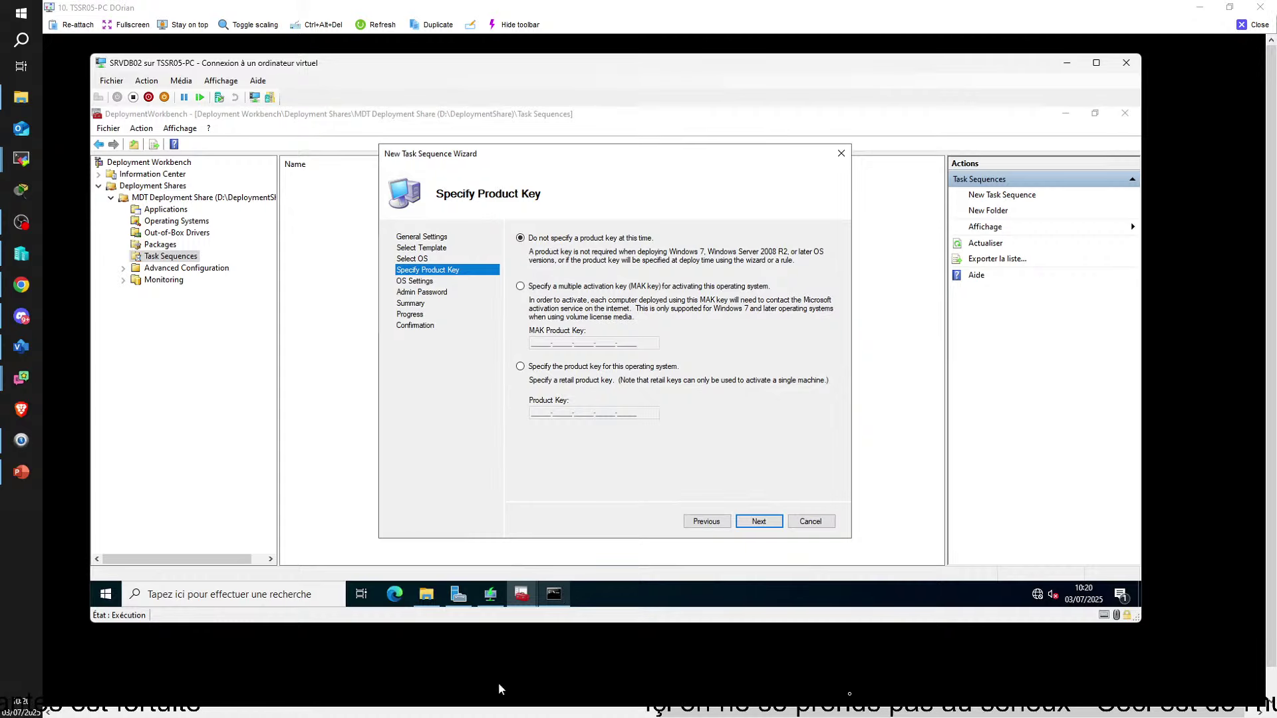
Check the WDS notes, then continue without a product key to OS Settings
click(502, 702)
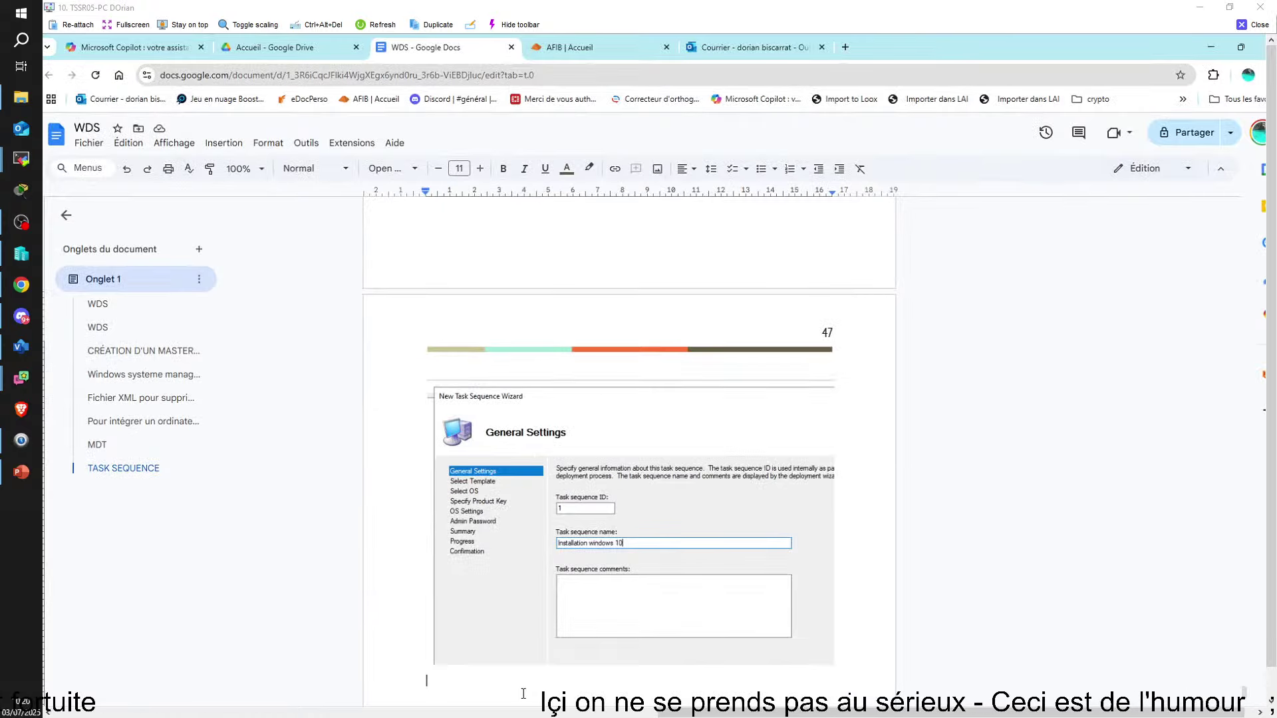
scroll(524, 694, down, 3)
click(523, 700)
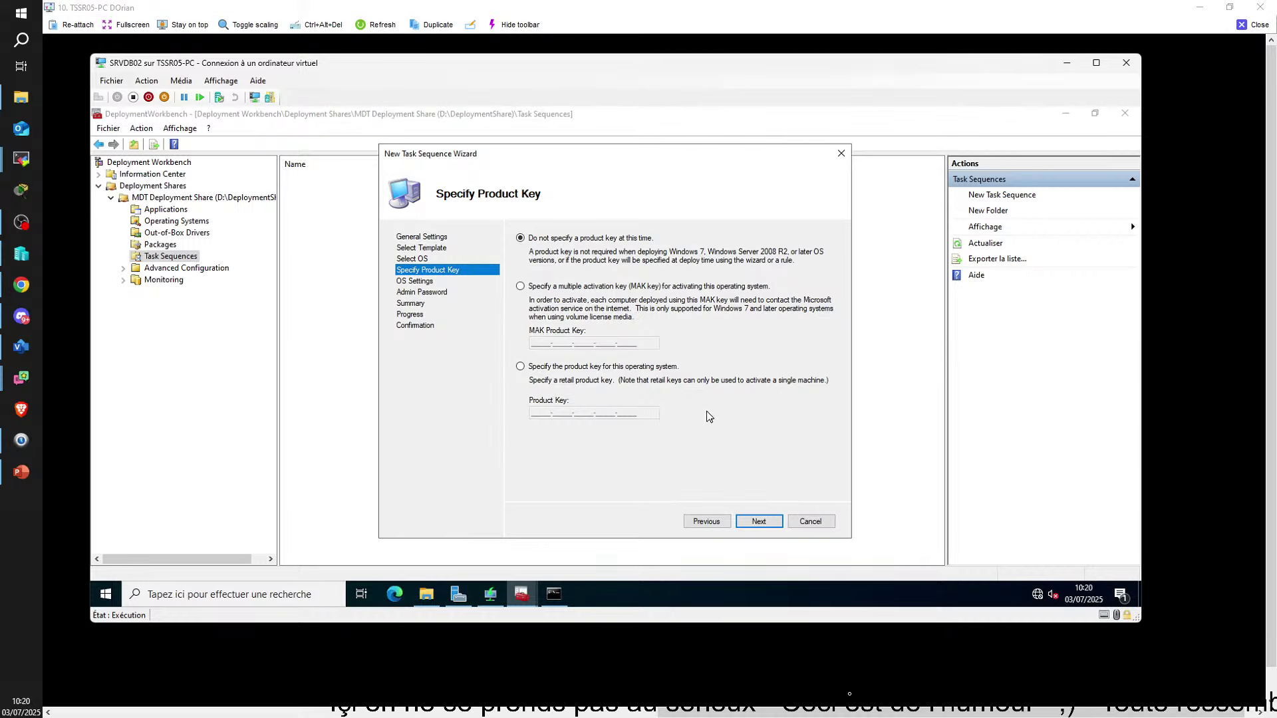
click(759, 522)
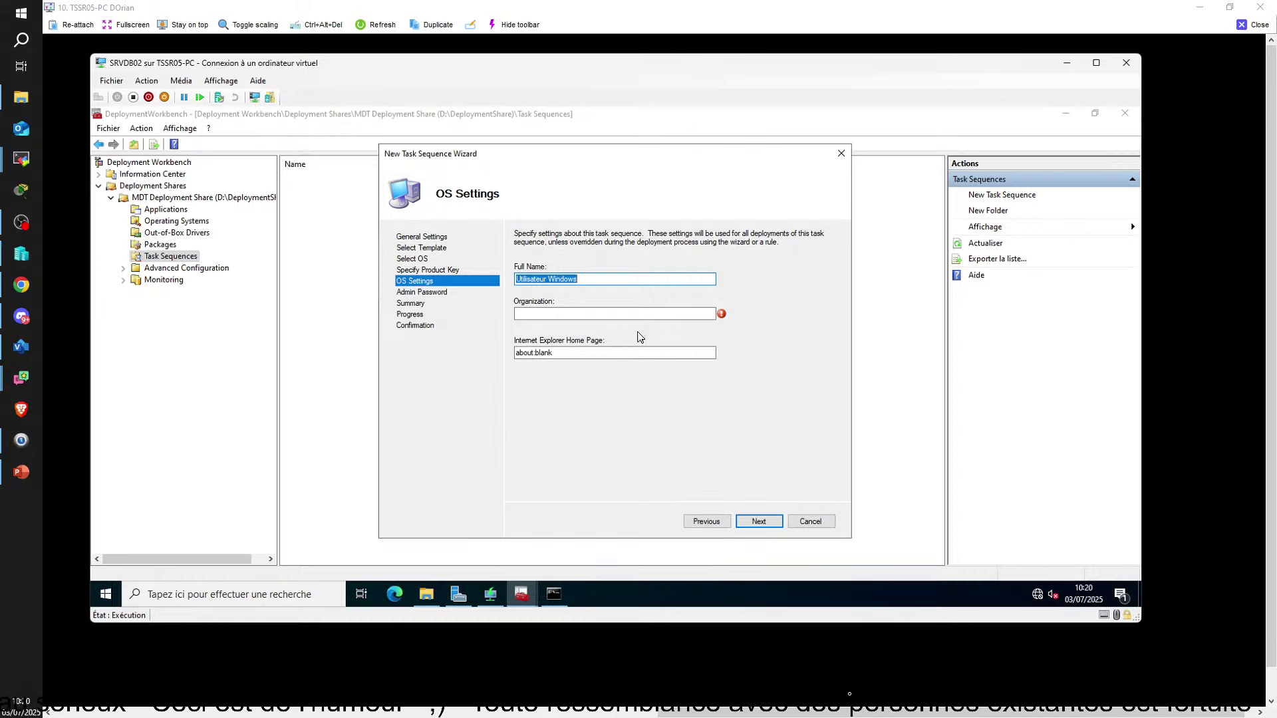
click(638, 318)
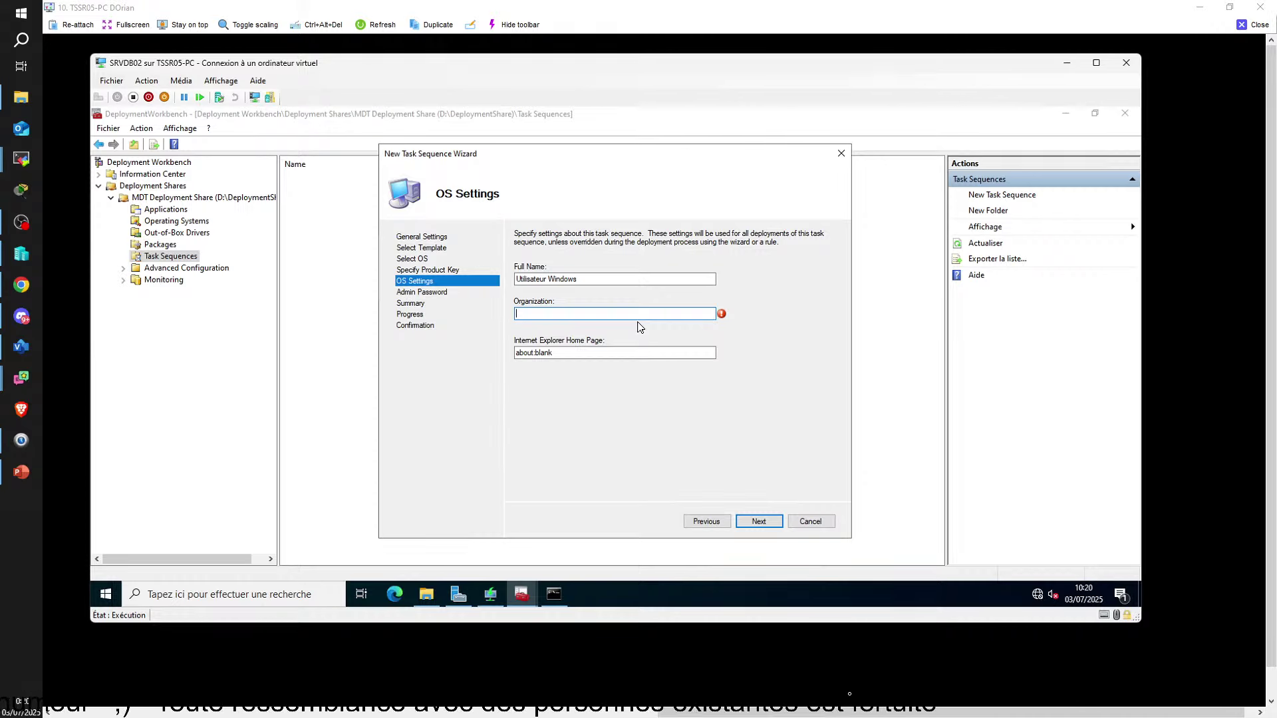
text(PSG)
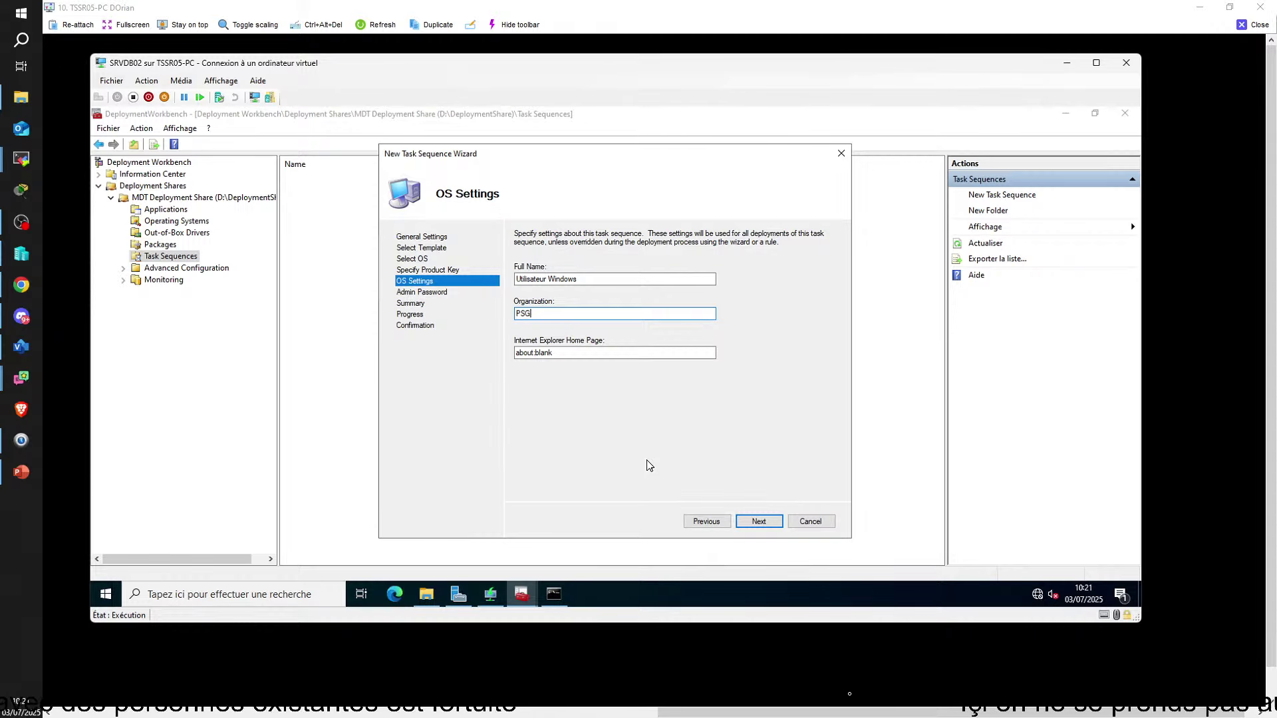
click(585, 352)
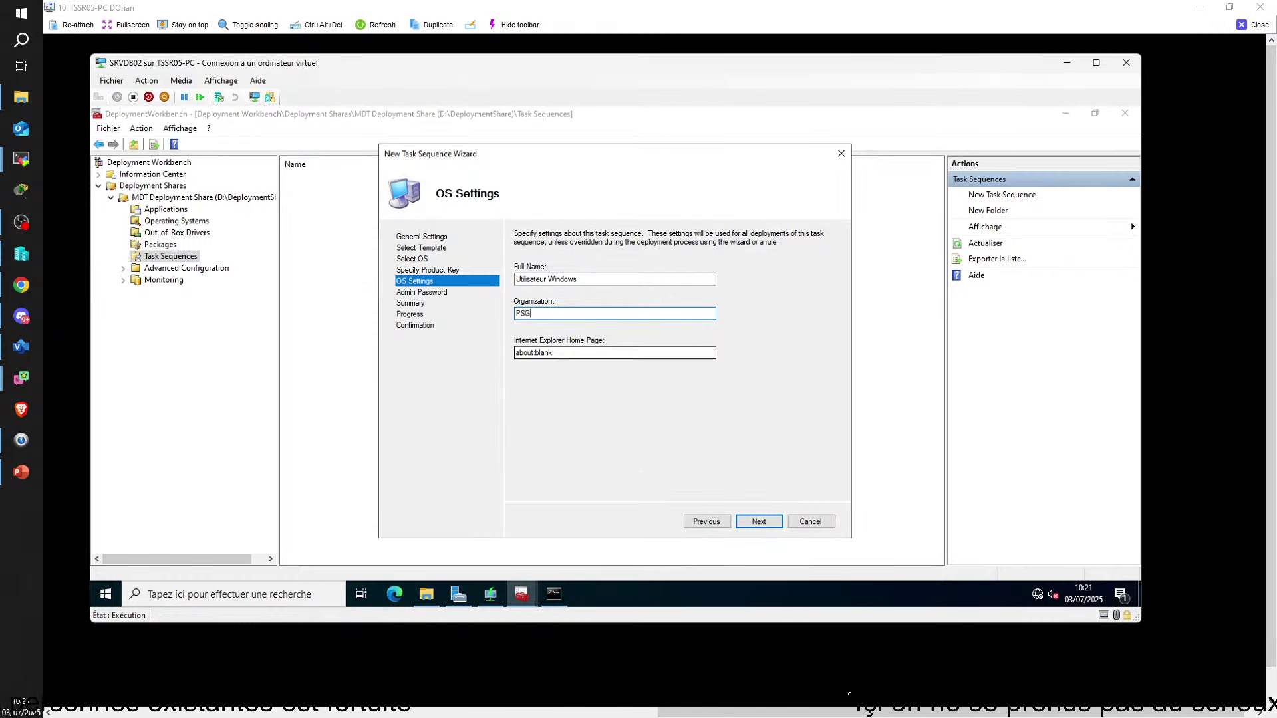
double_click(586, 353)
click(586, 353)
double_click(579, 353)
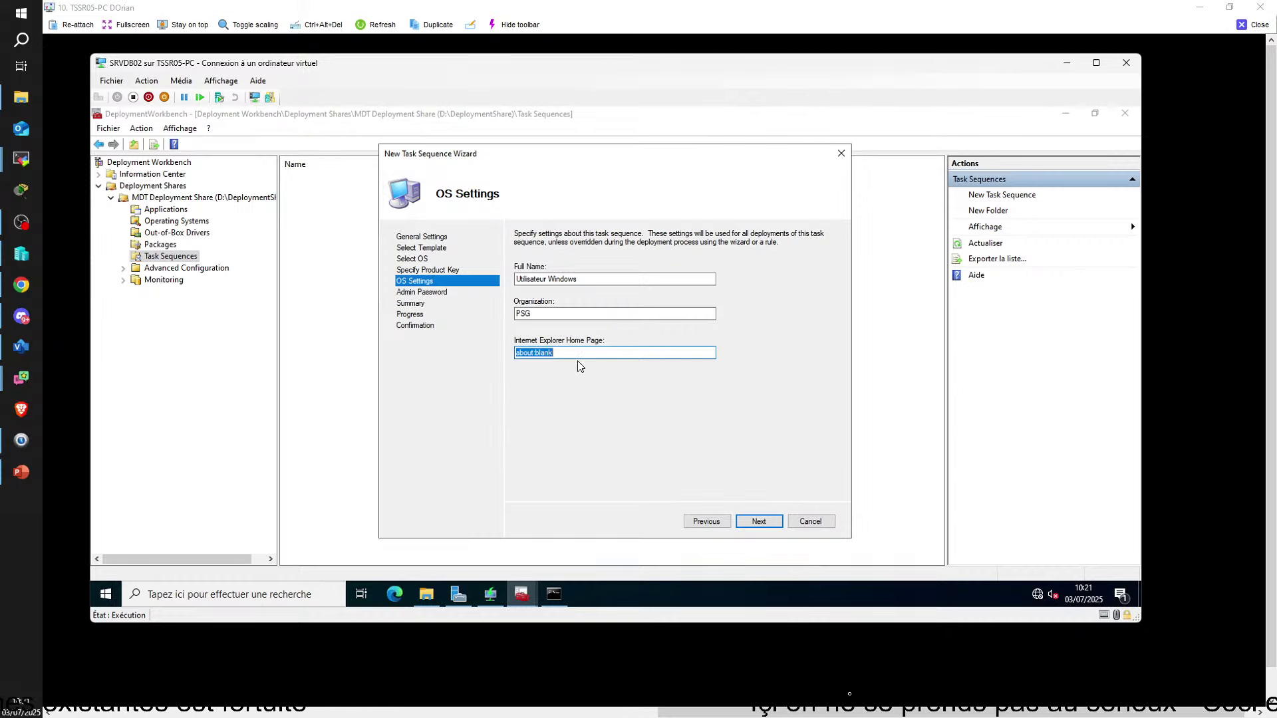
text(http)
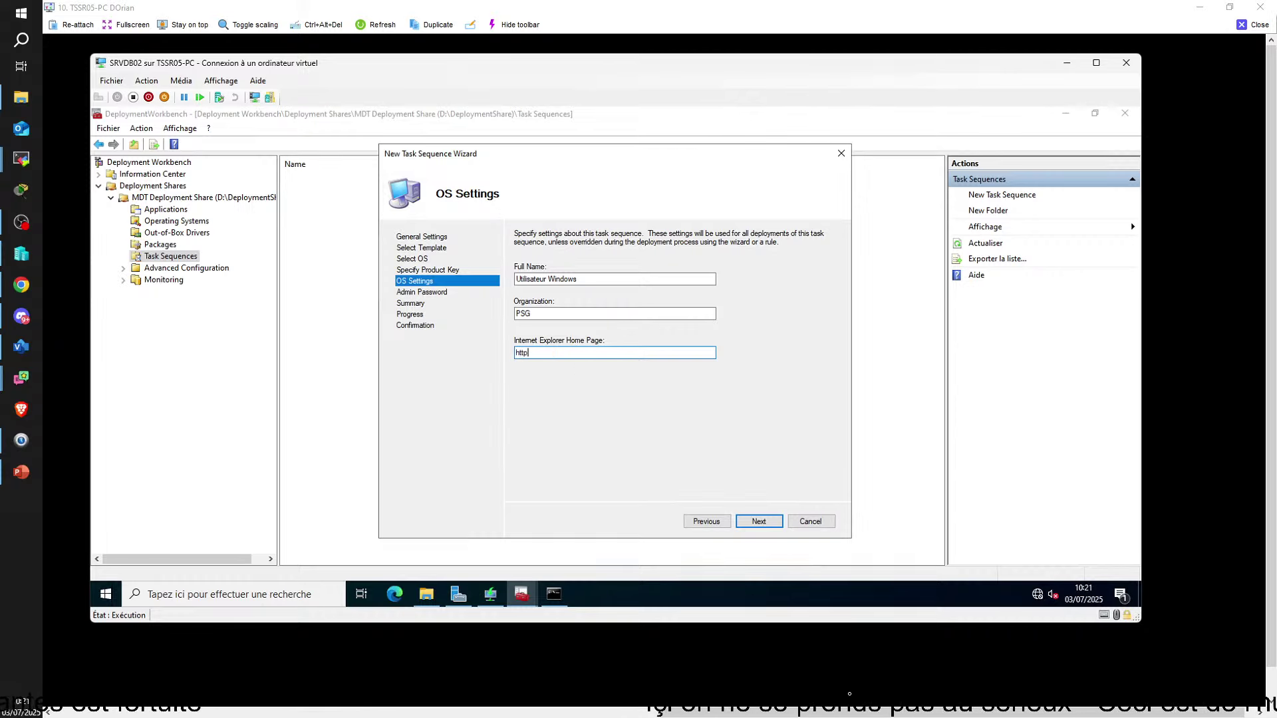
text(s://PSG)
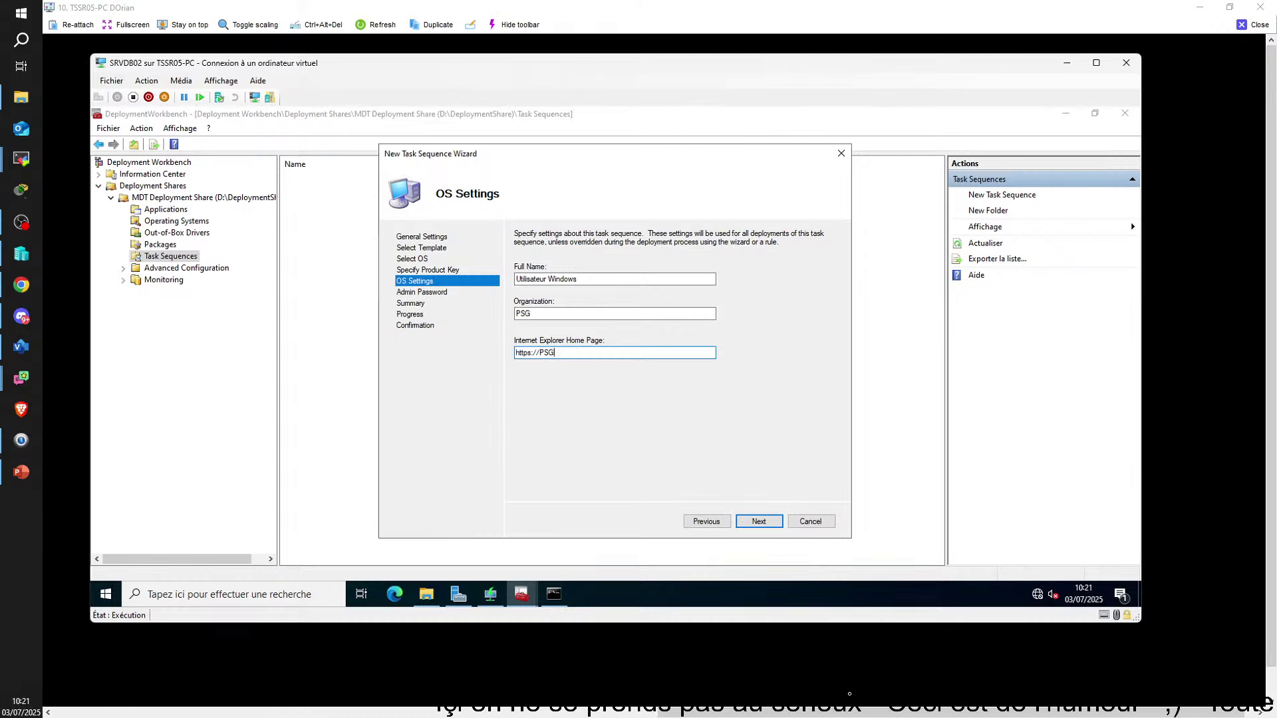
text(.FR)
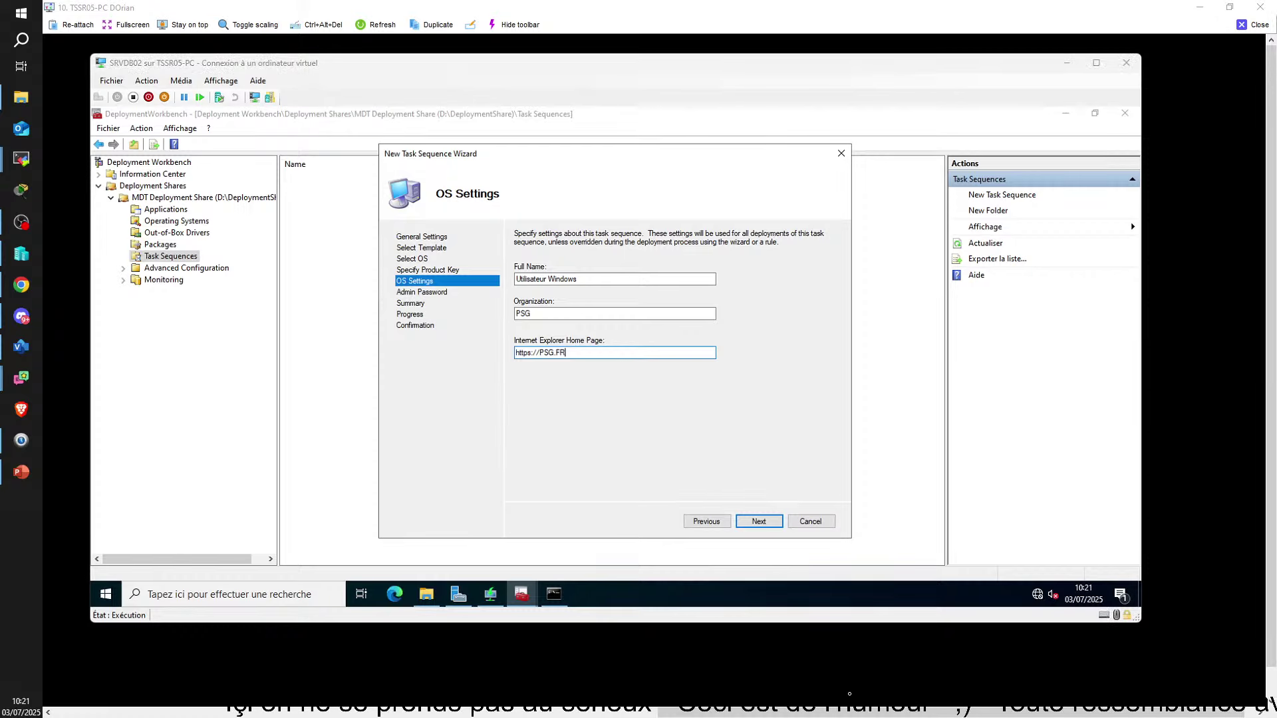
Snip the OS Settings page and paste it into the WDS document
key(Print)
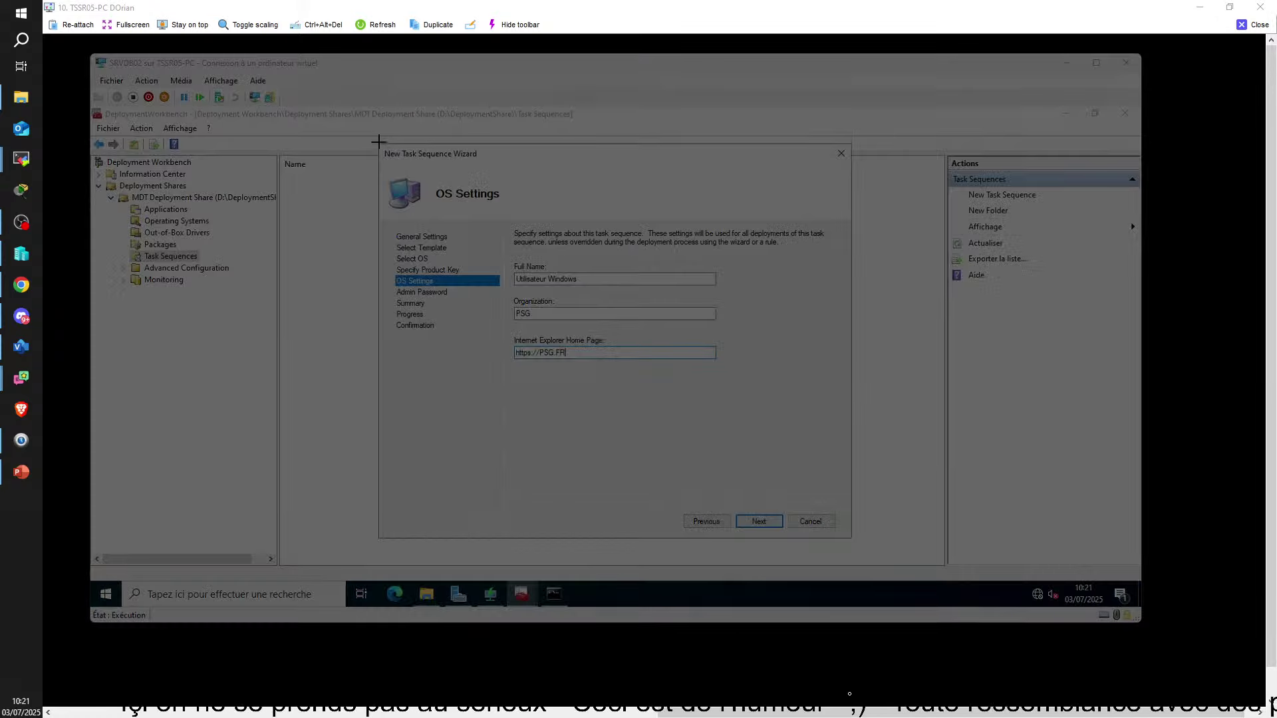
drag(380, 139, 797, 401)
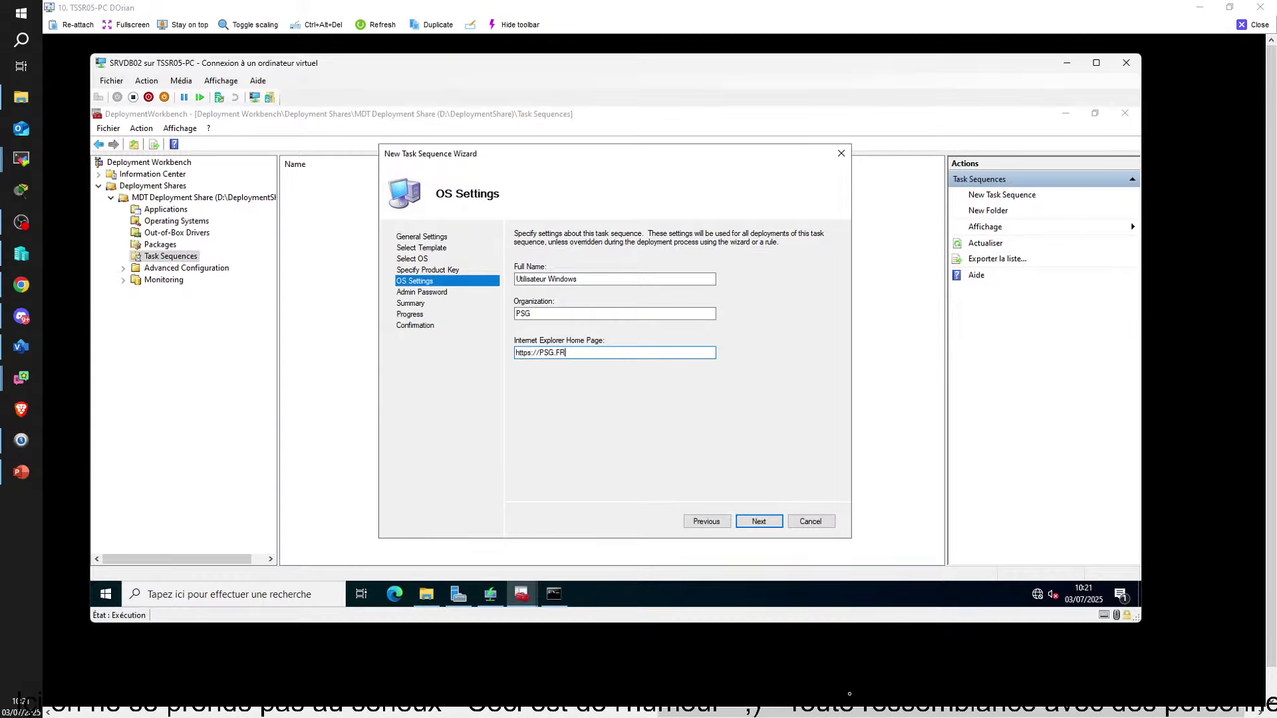
key(alt+Tab)
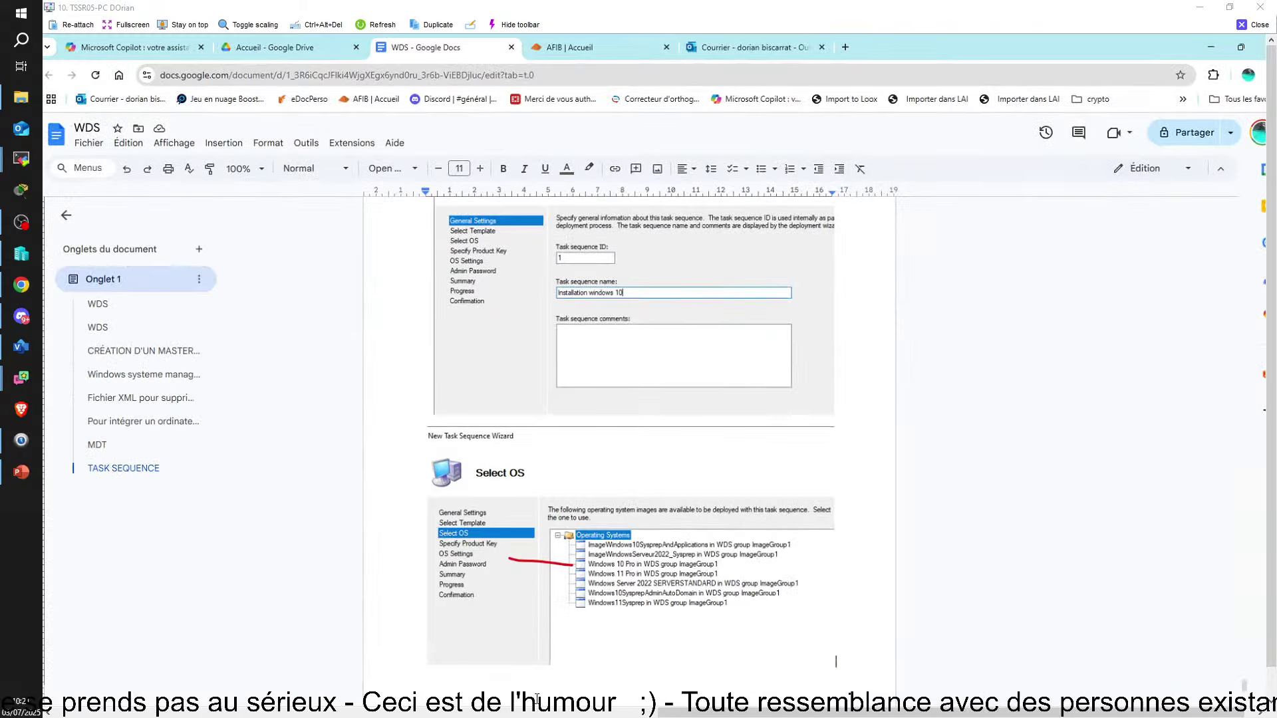
key(ctrl+v)
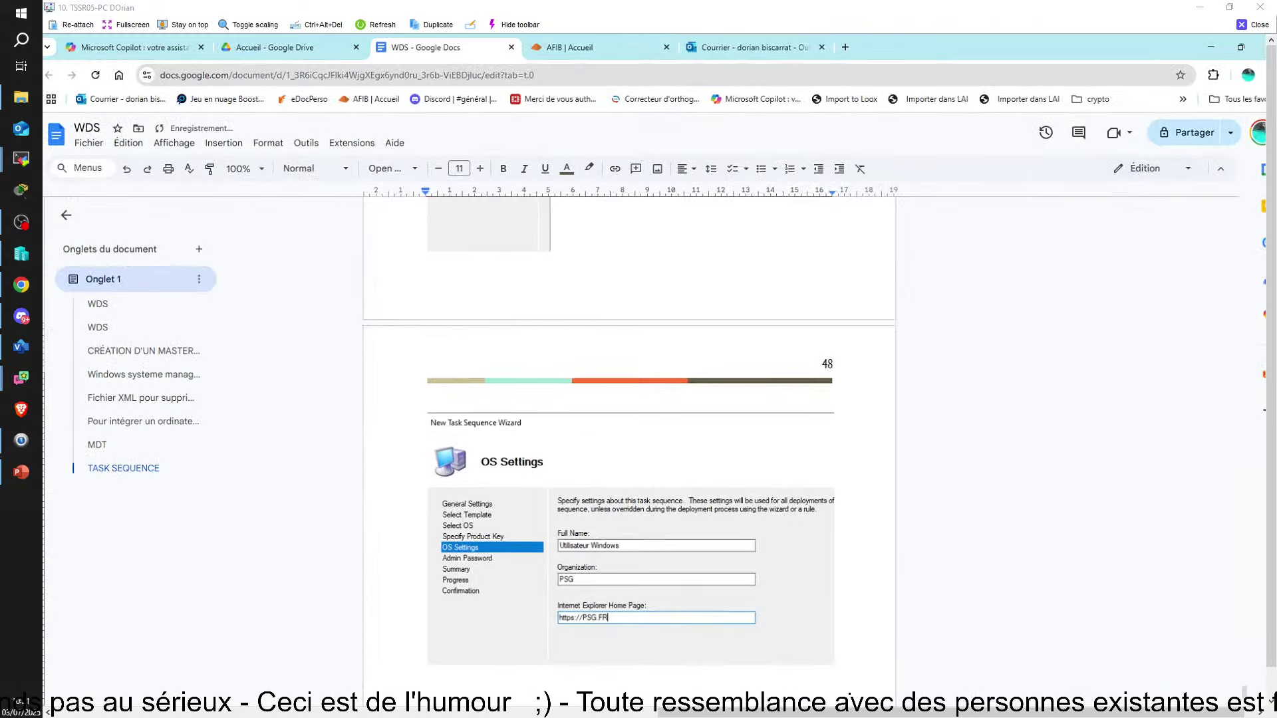
Advance to the Admin Password step and enter an administrator password
key(alt+Tab)
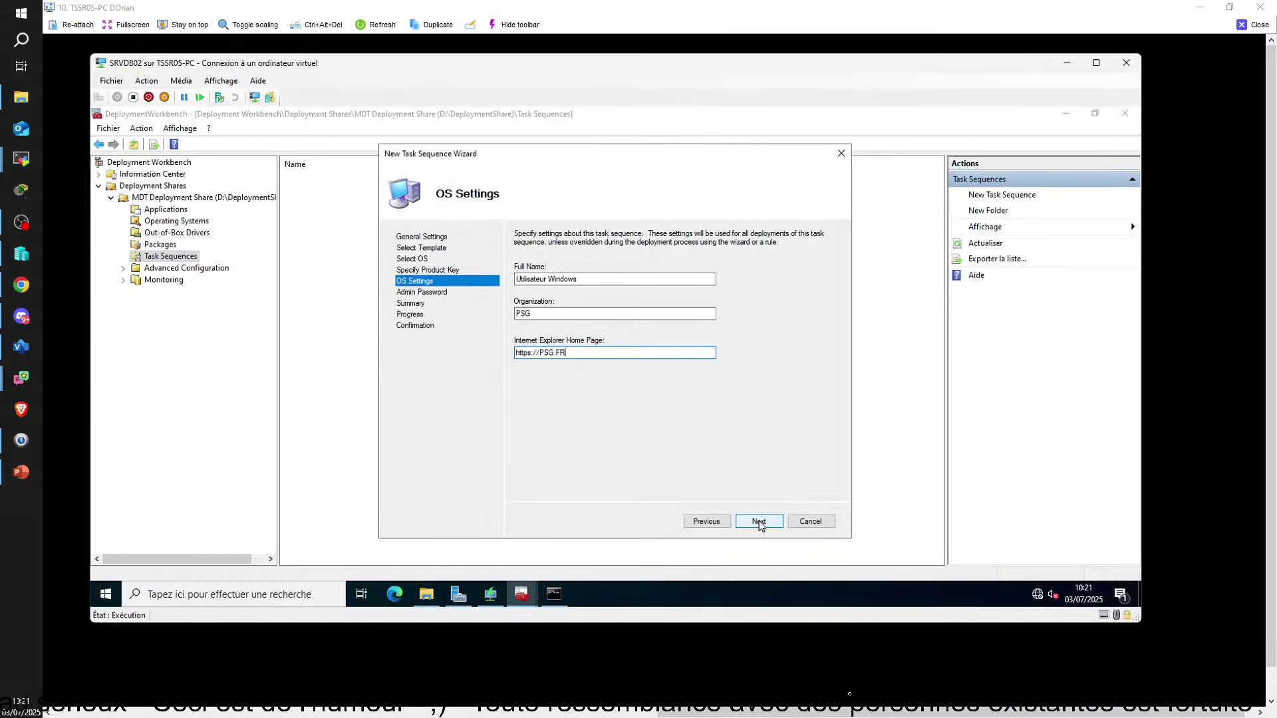
click(759, 523)
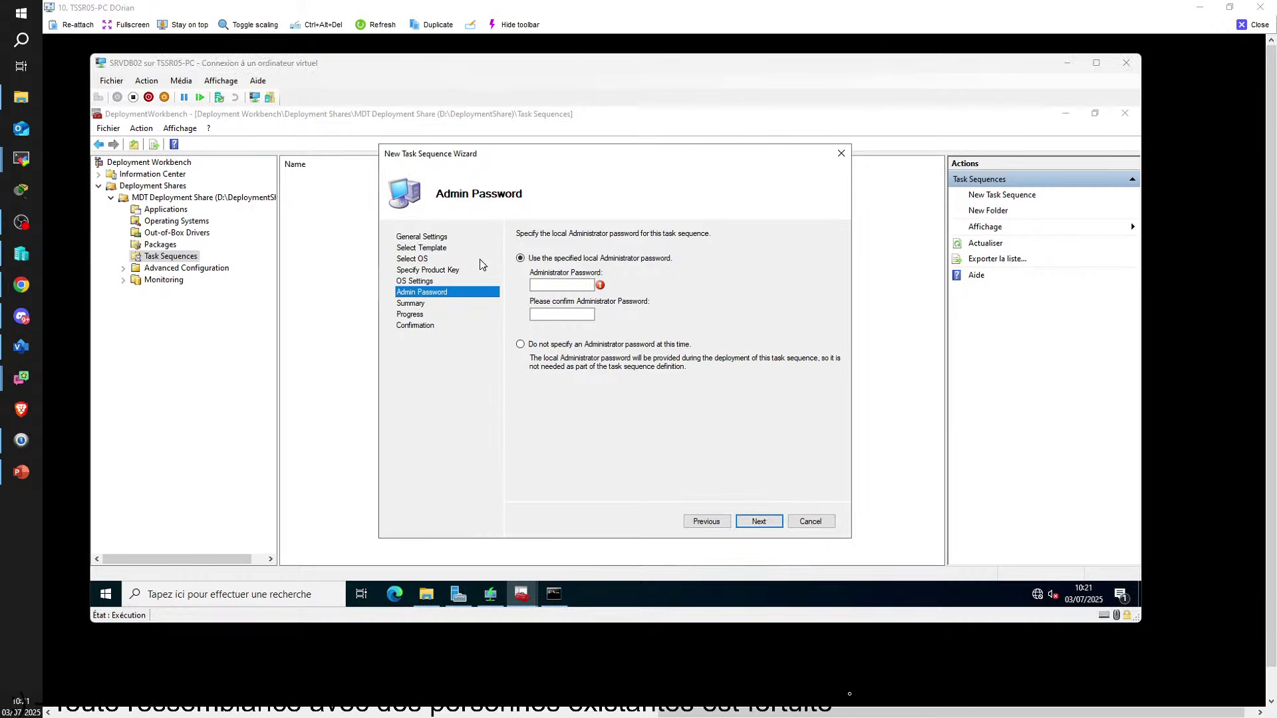
click(570, 286)
text(azerty)
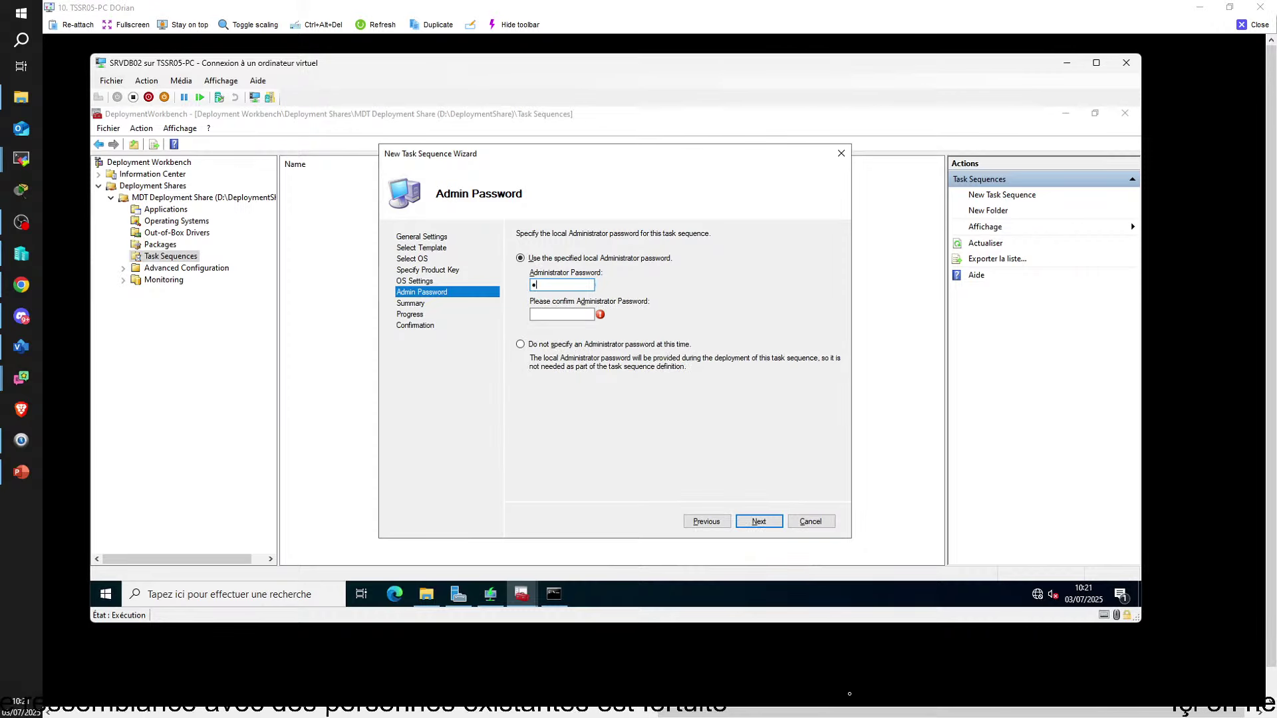
text(12)
key(Tab)
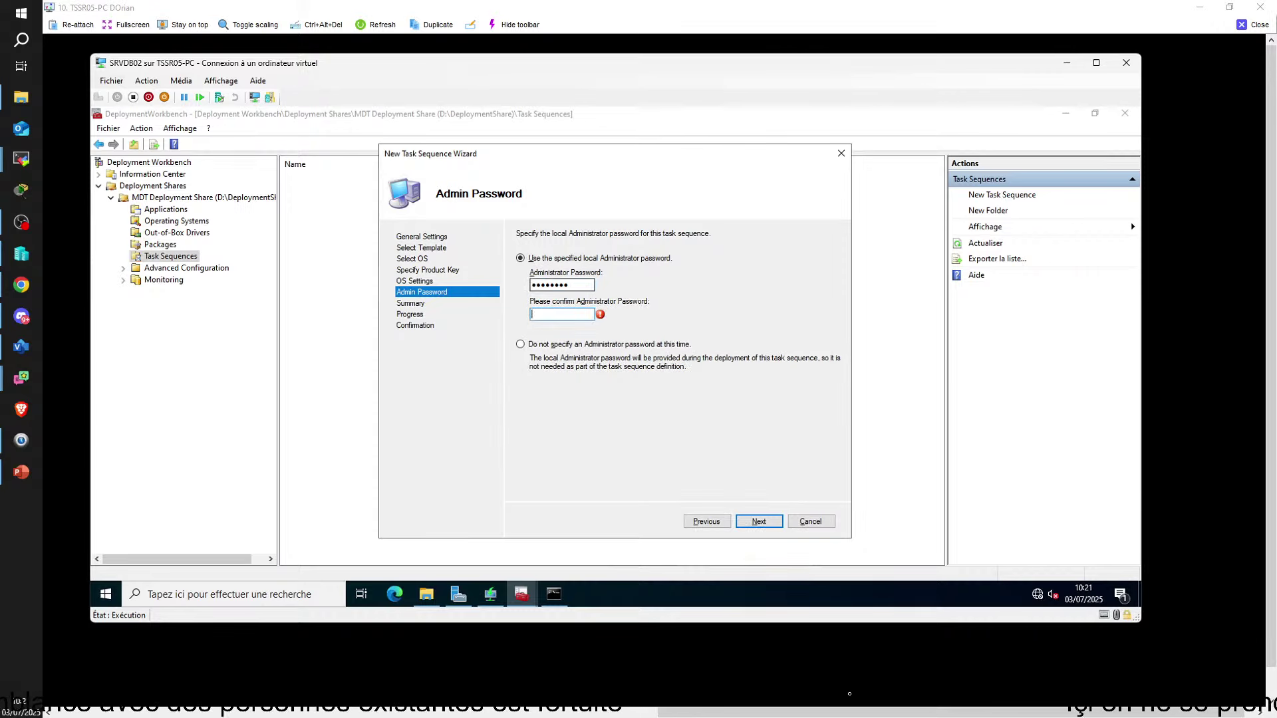
text(azerty12)
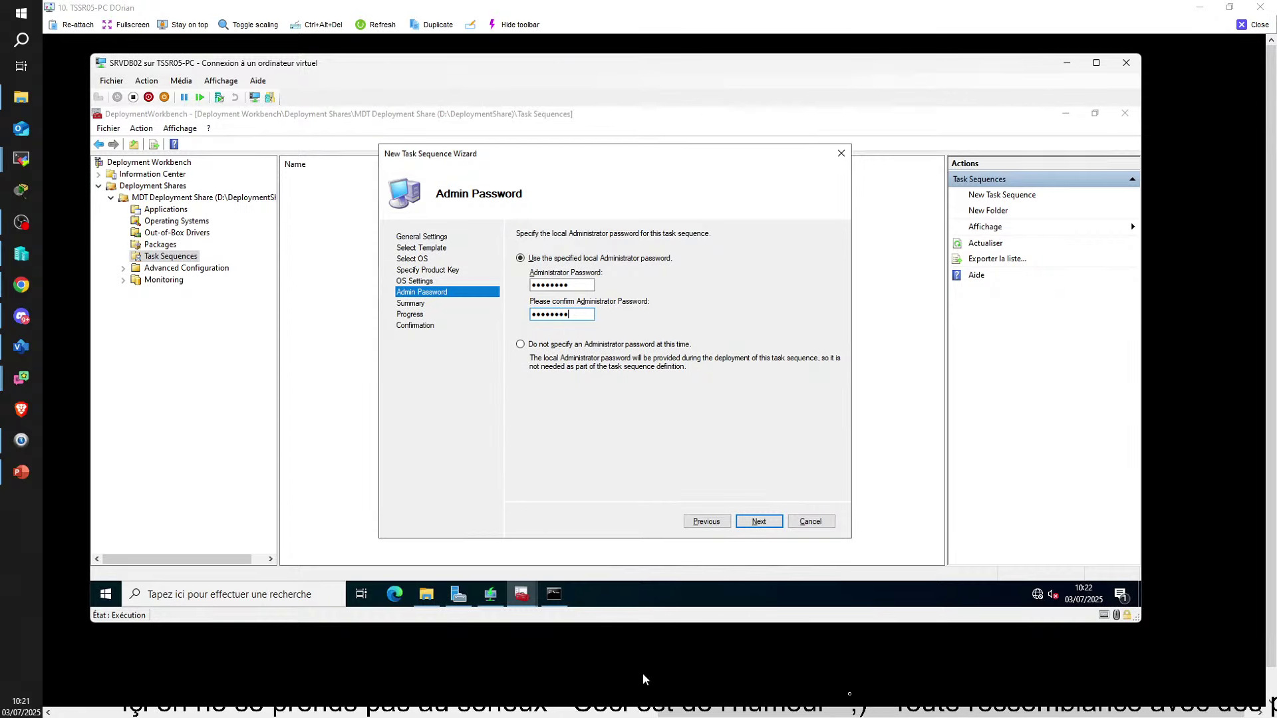
Clear both password fields, choose not to specify an Administrator password, and snip the page
click(648, 709)
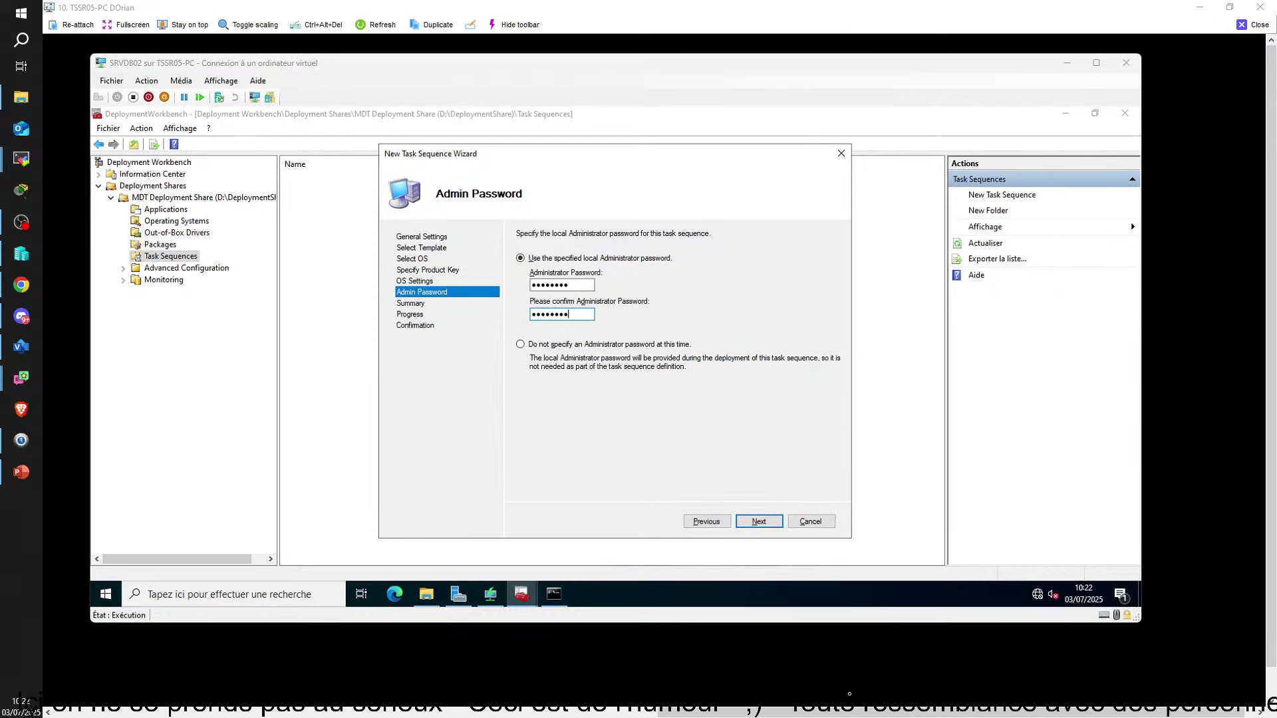
key(super+shift+s)
drag(367, 119, 862, 545)
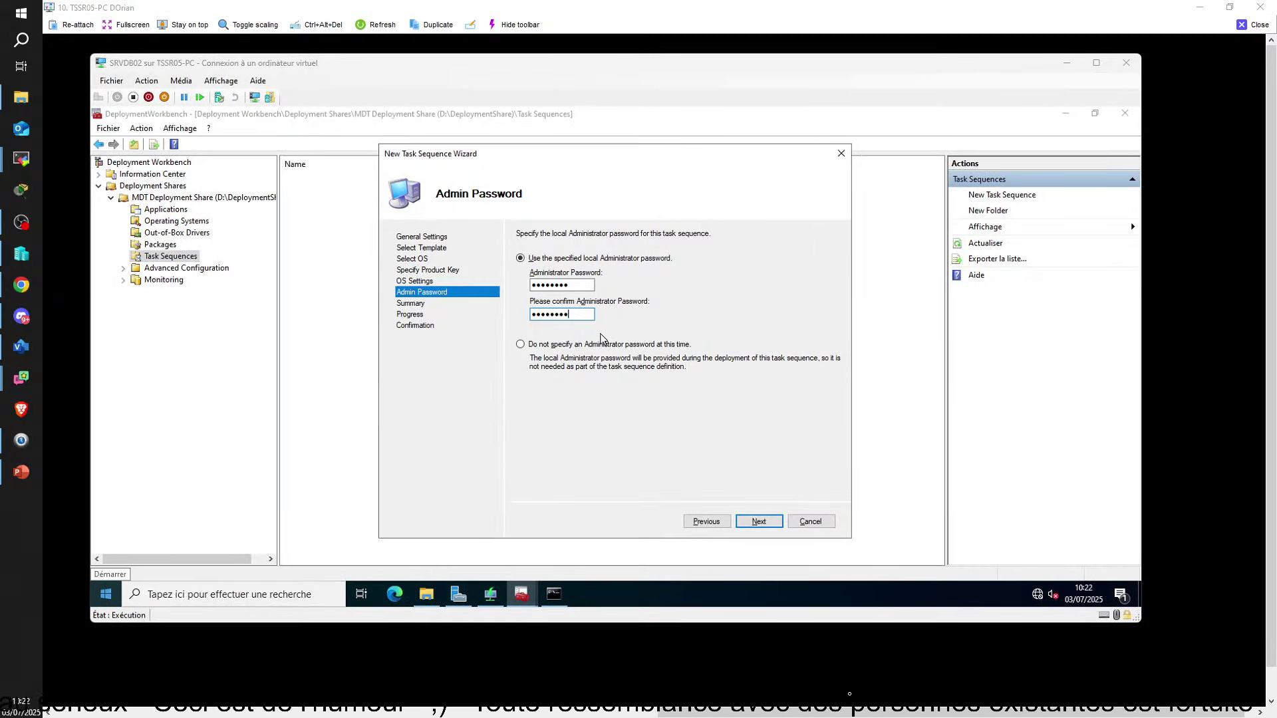
click(520, 345)
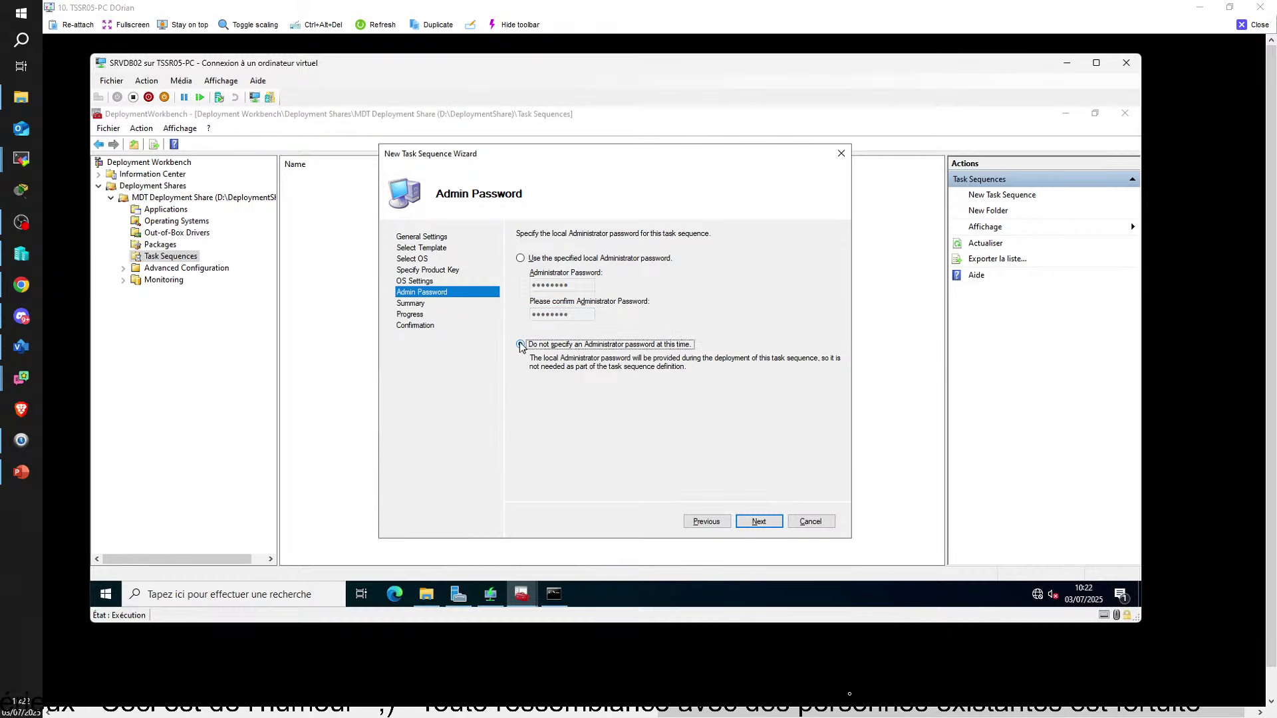
click(520, 258)
key(Tab)
key(BackSpace)
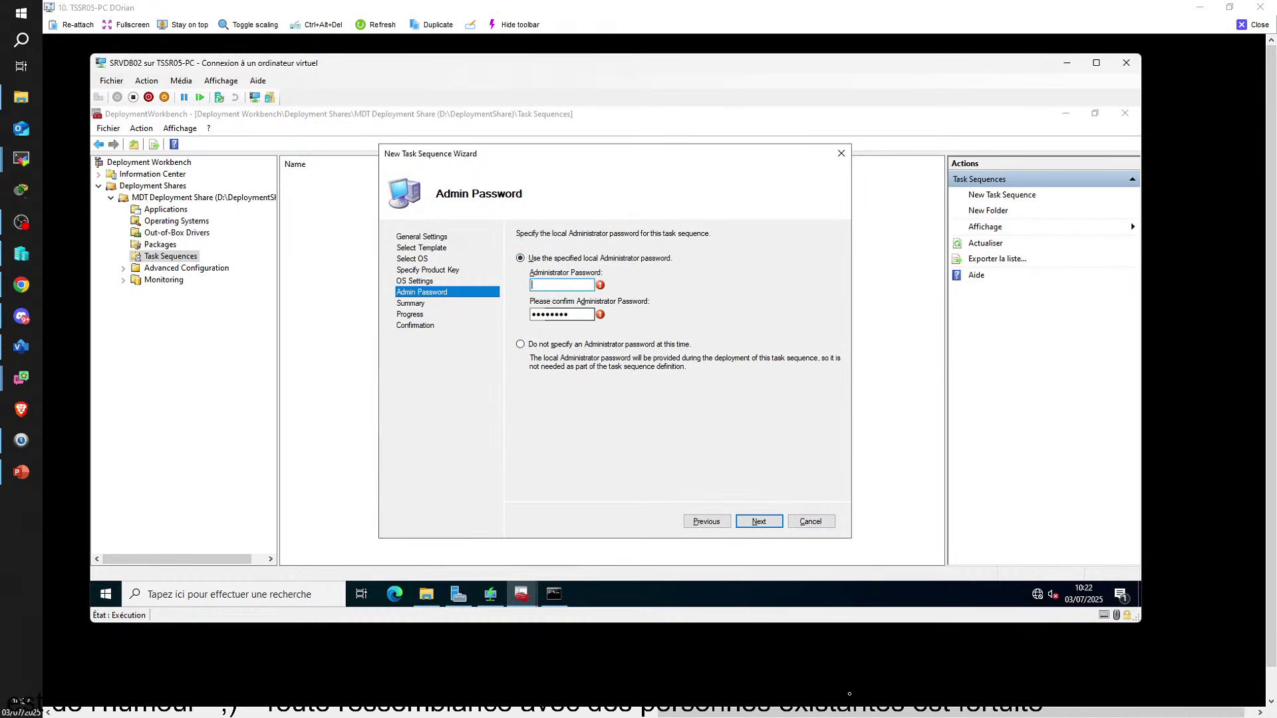
key(Tab)
key(BackSpace)
click(520, 344)
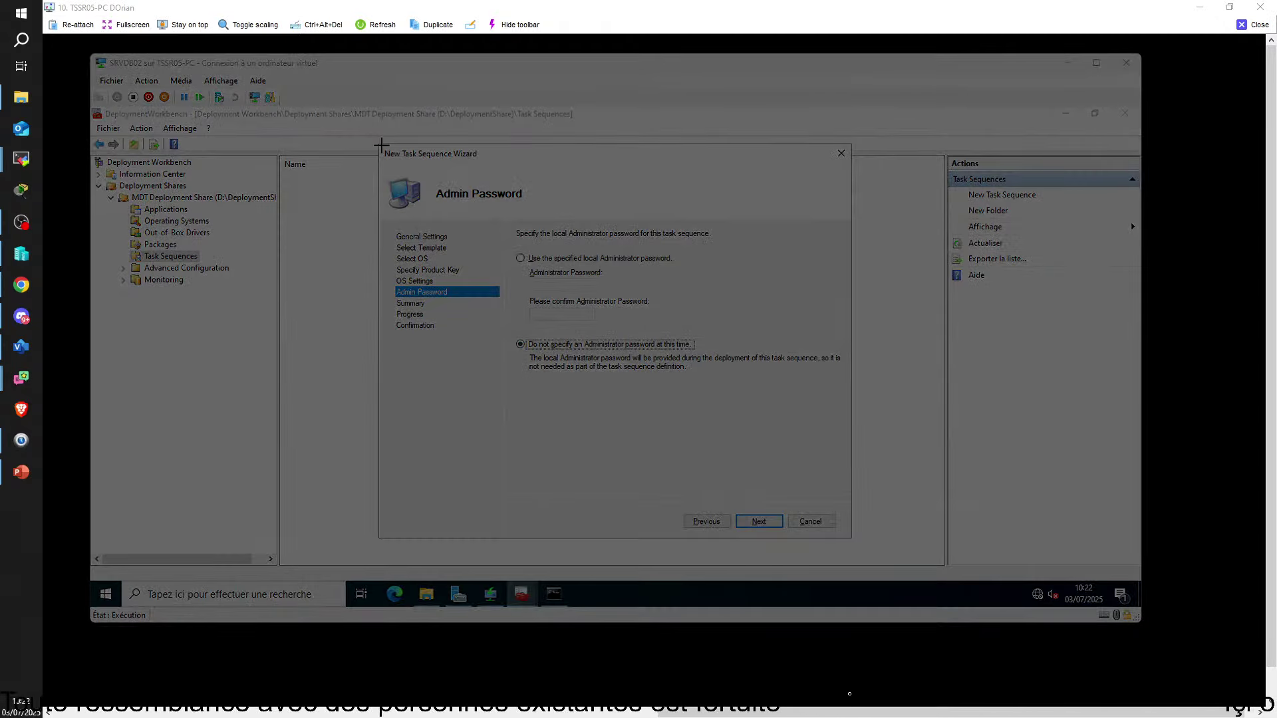
drag(376, 142, 804, 410)
Paste the Admin Password snip into the WDS document below the previous one
key(alt+Tab)
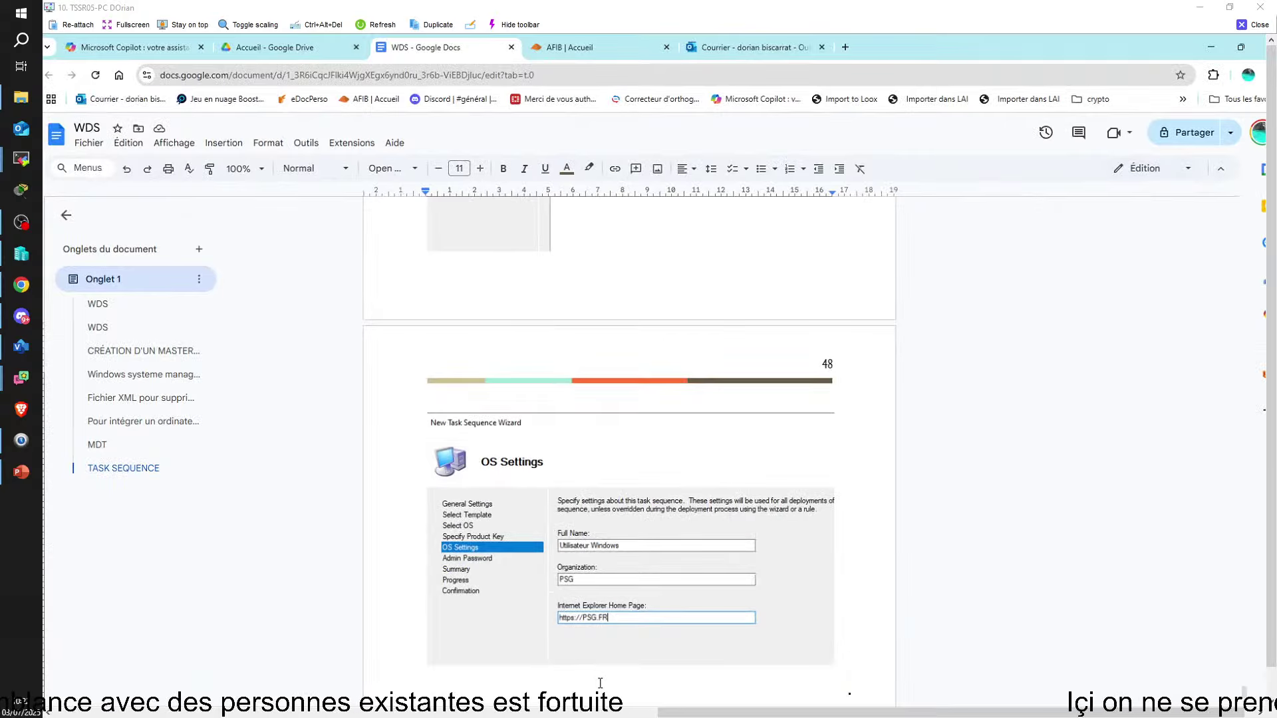
key(ctrl+v)
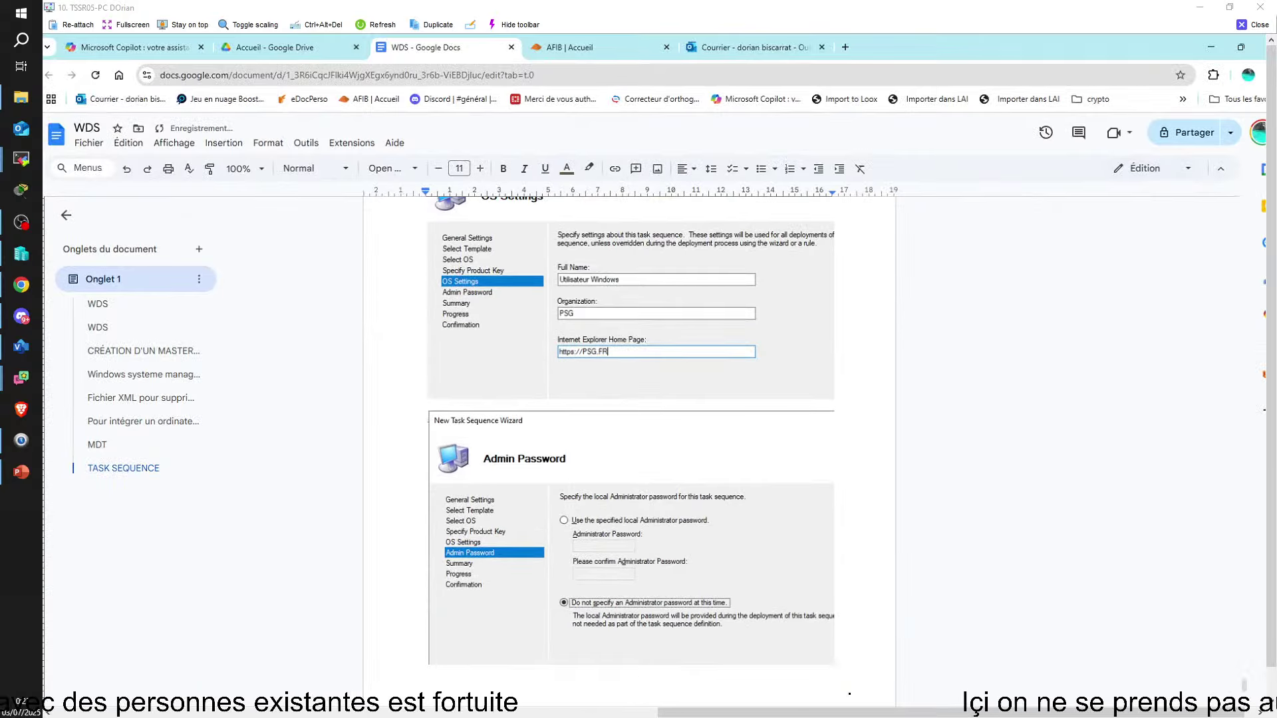
key(alt+Tab)
Step through Summary, finish the wizard, and snip the workbench showing the new task sequence
click(758, 521)
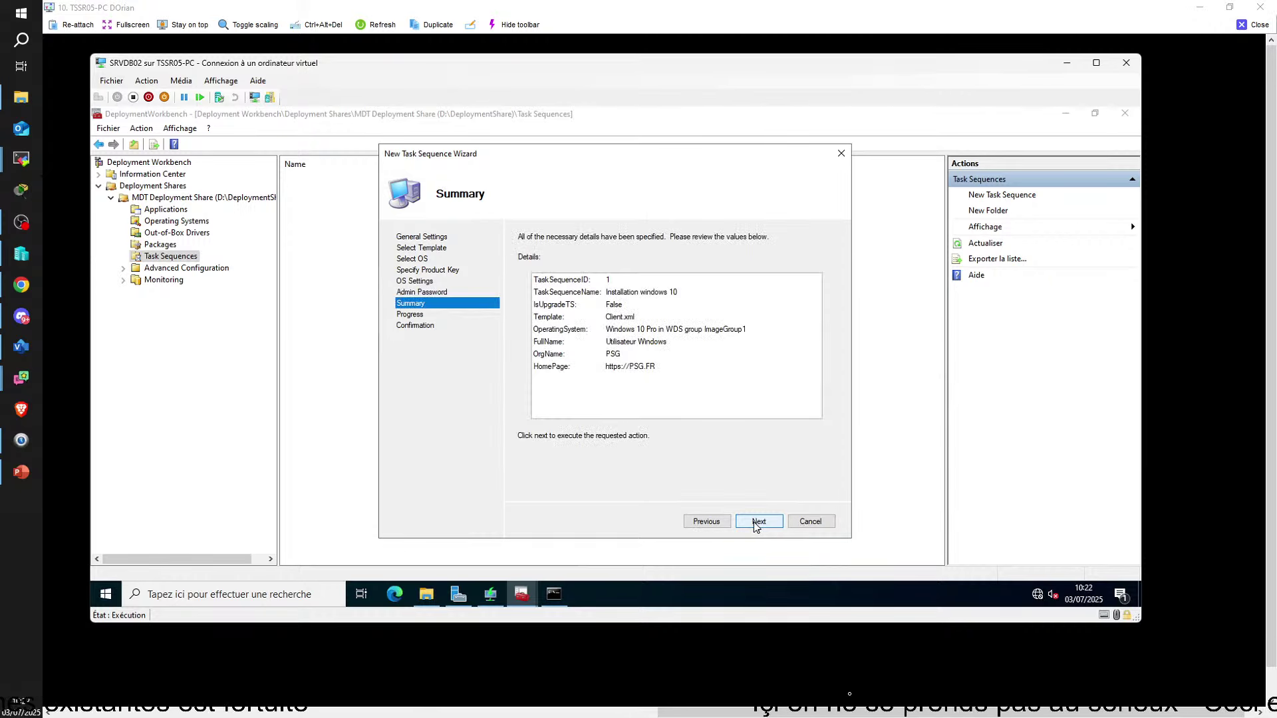
click(758, 522)
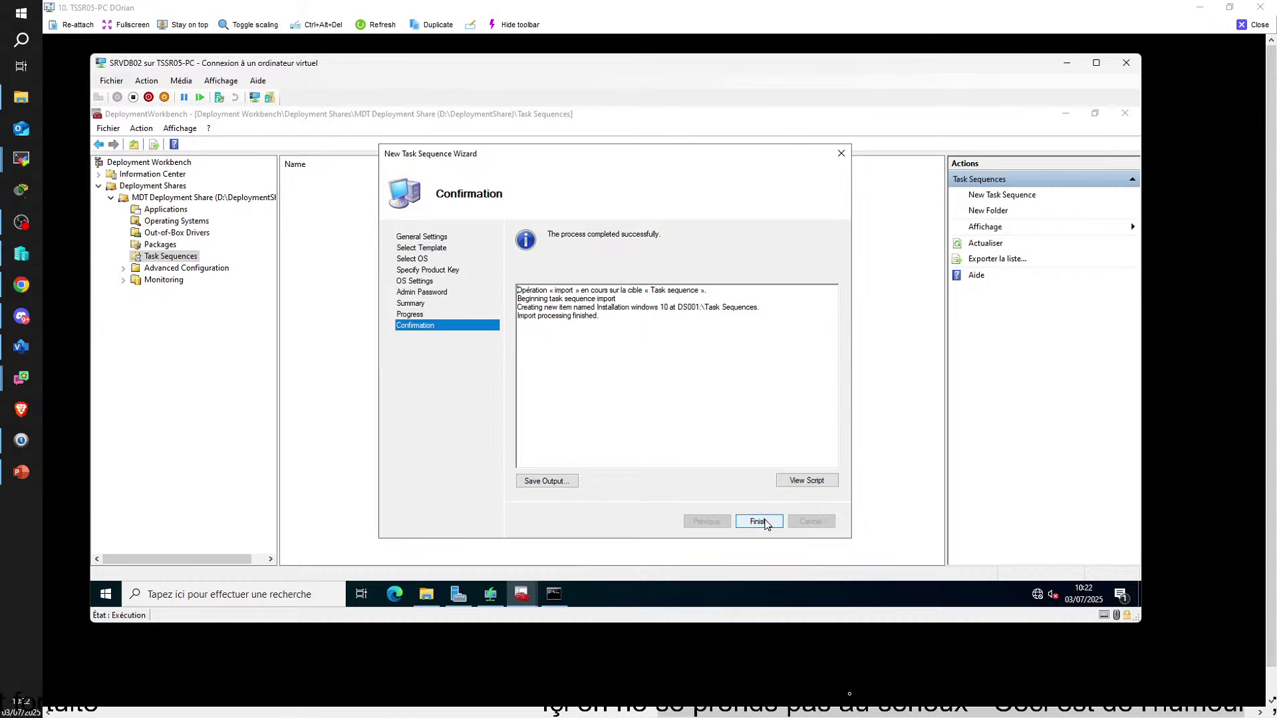
click(763, 523)
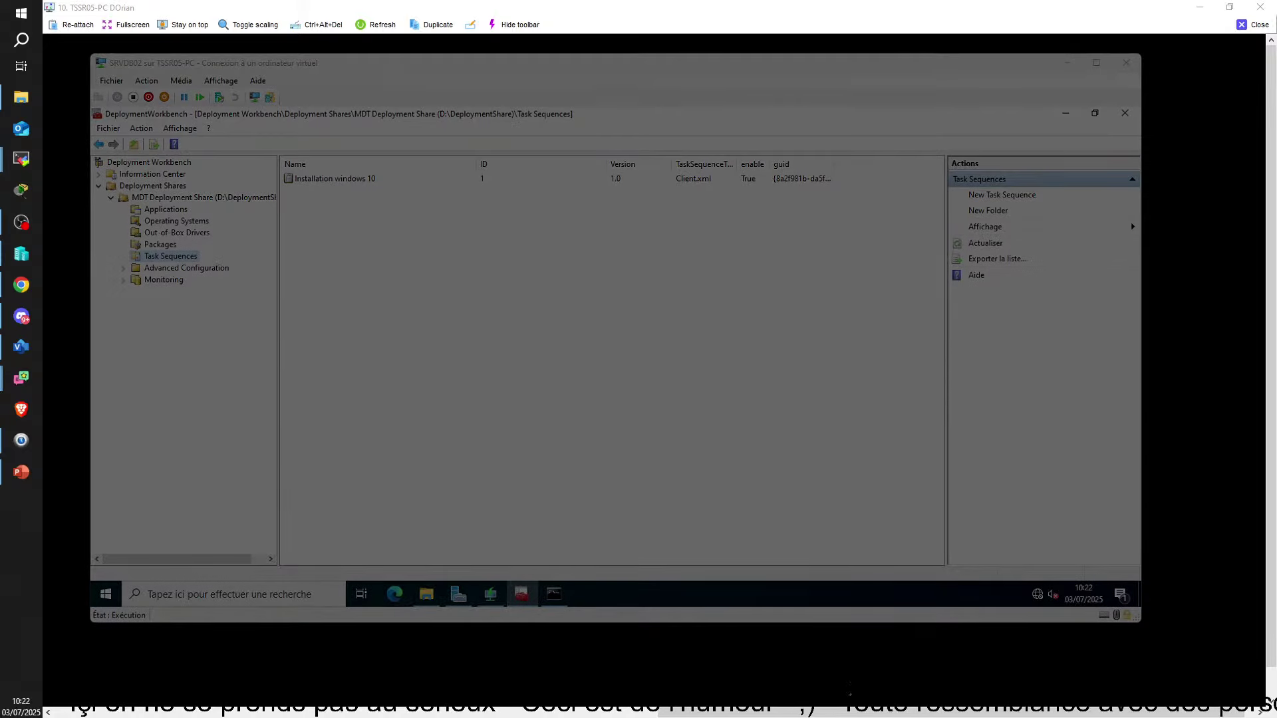
drag(82, 96, 461, 329)
Paste the workbench snip on page 49 with caption 'Première séquence de tache créé', fixing accents
key(alt+Tab)
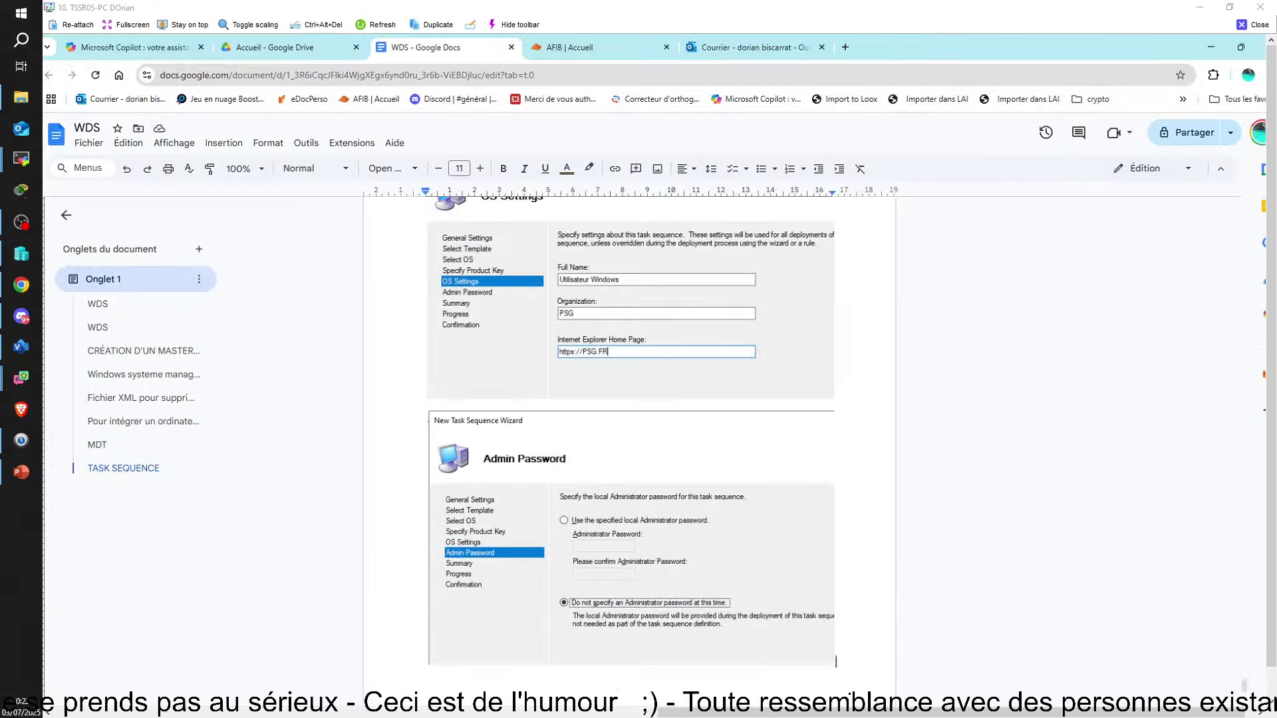
key(ctrl+v)
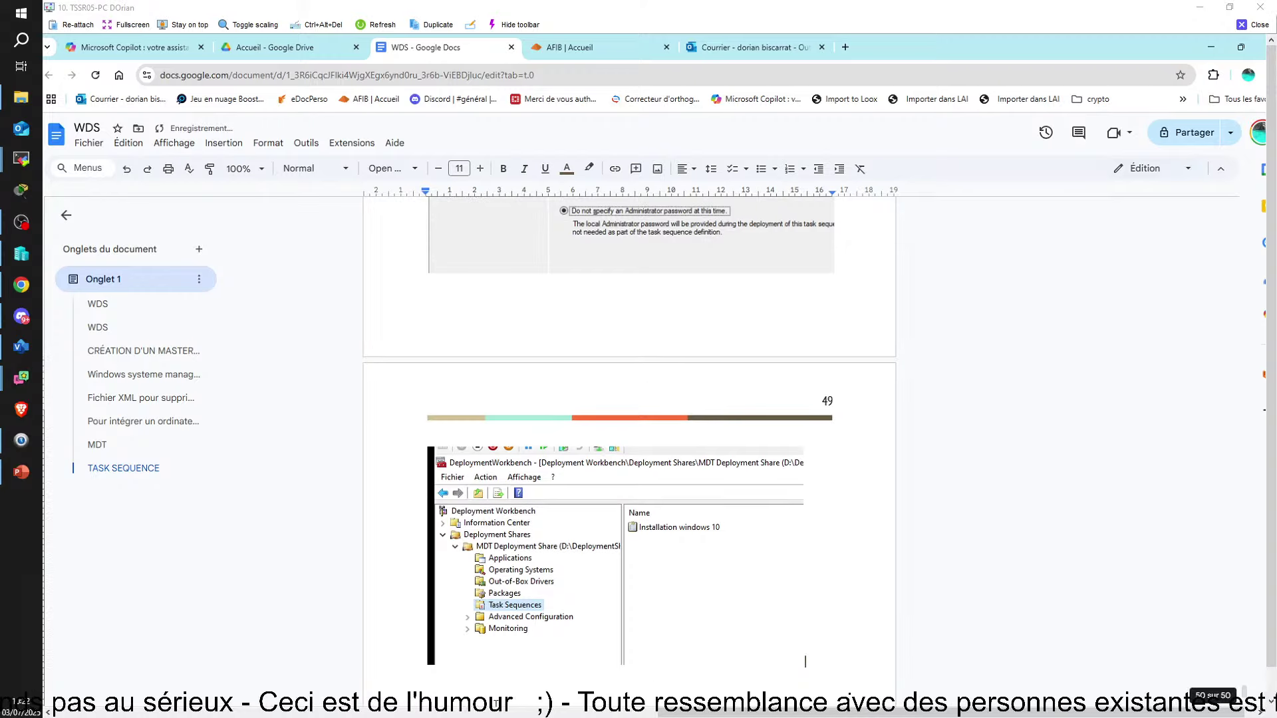
text(Premier)
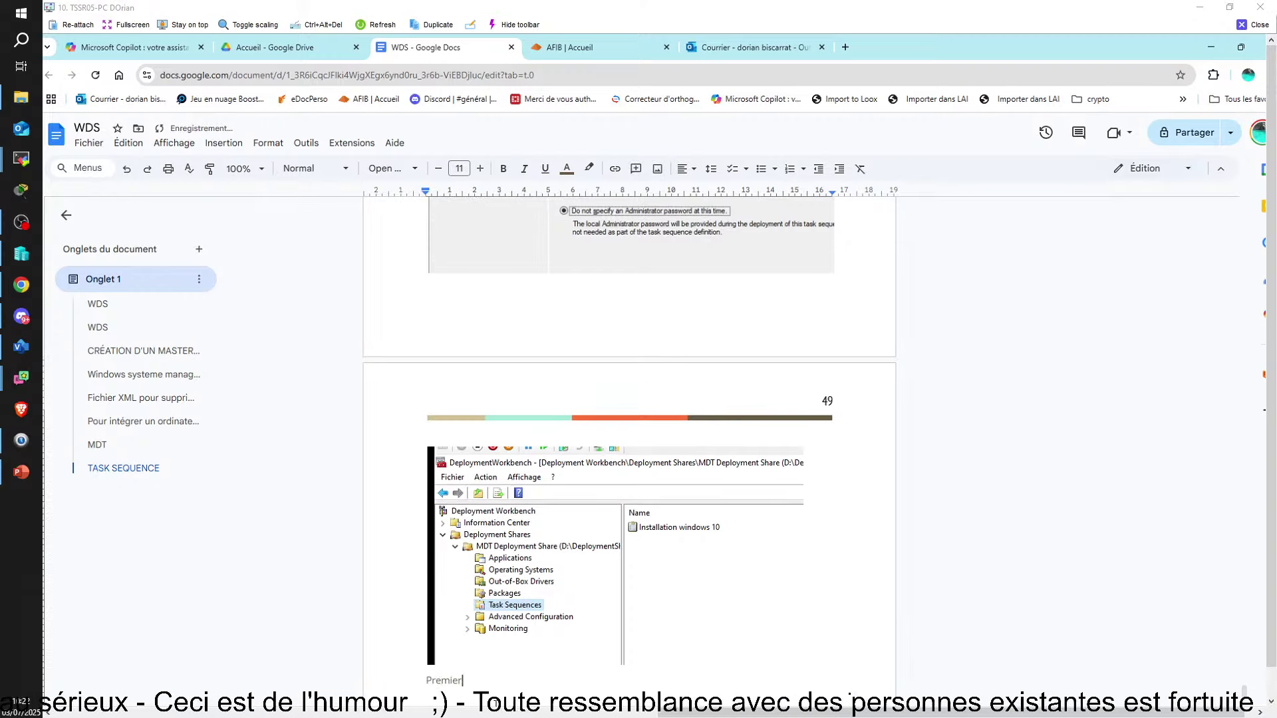
text(e sequence de)
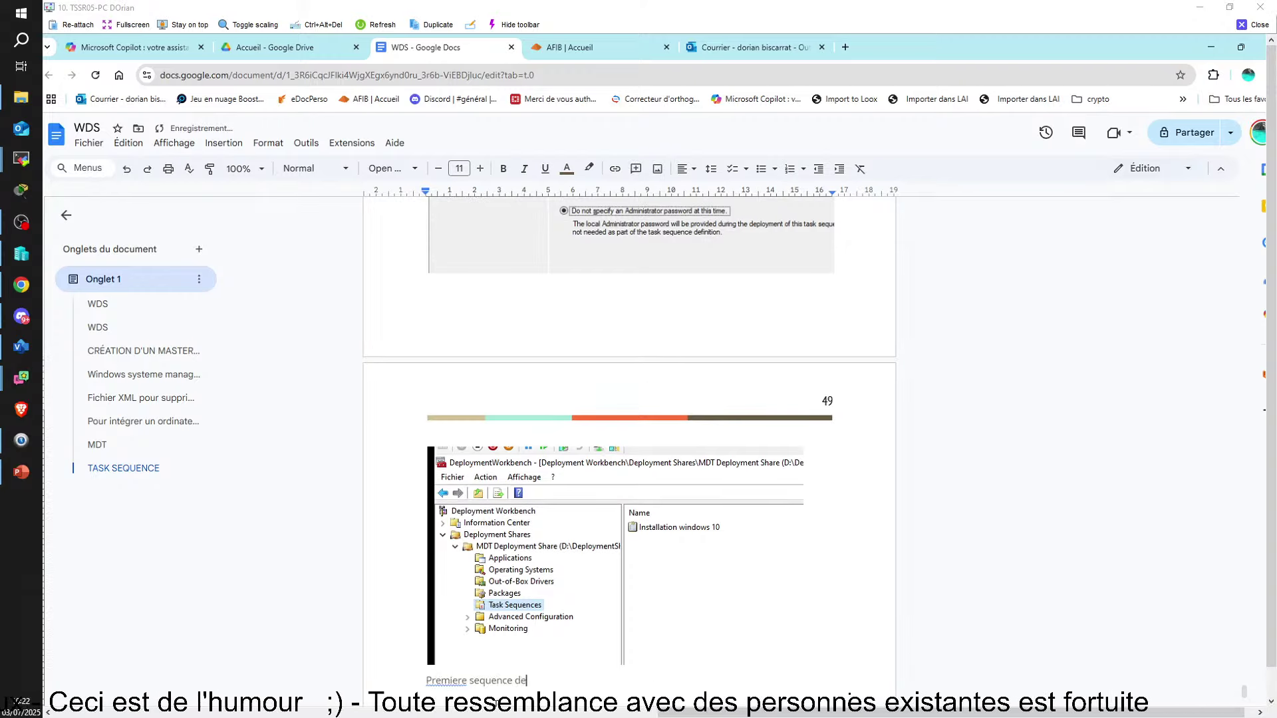
text( tache créé)
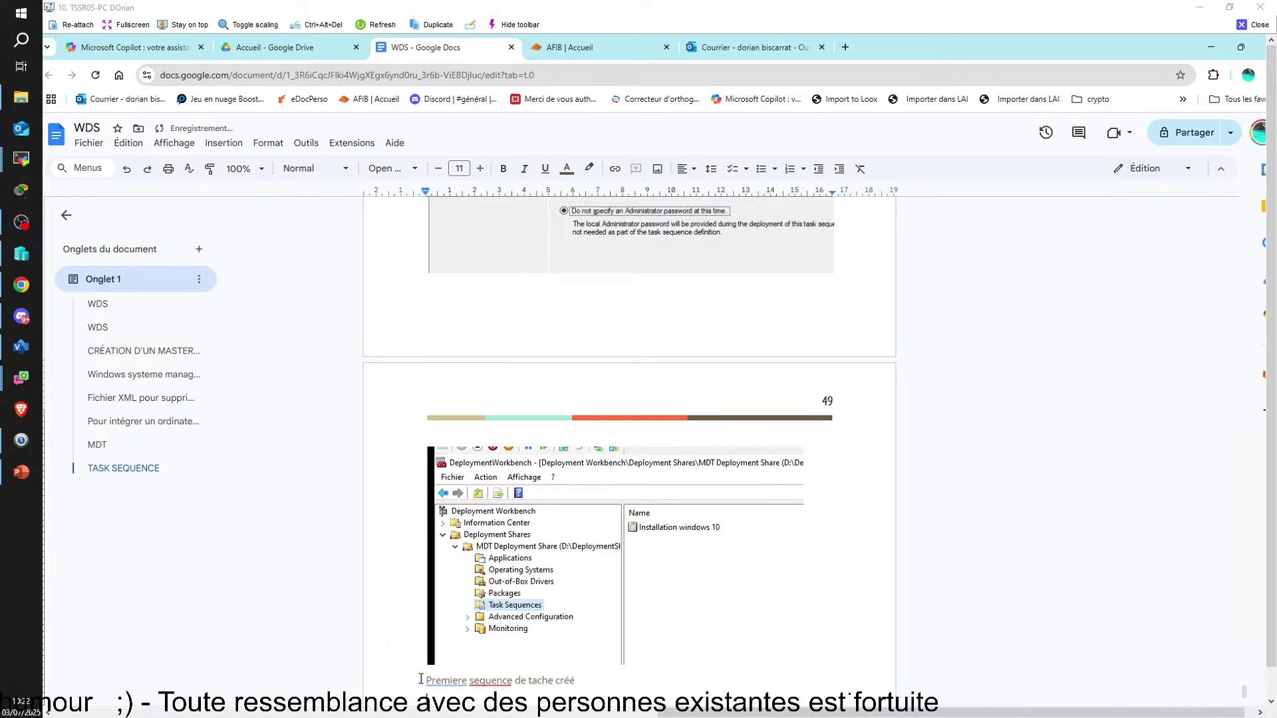
click(447, 681)
click(452, 662)
click(492, 680)
click(489, 663)
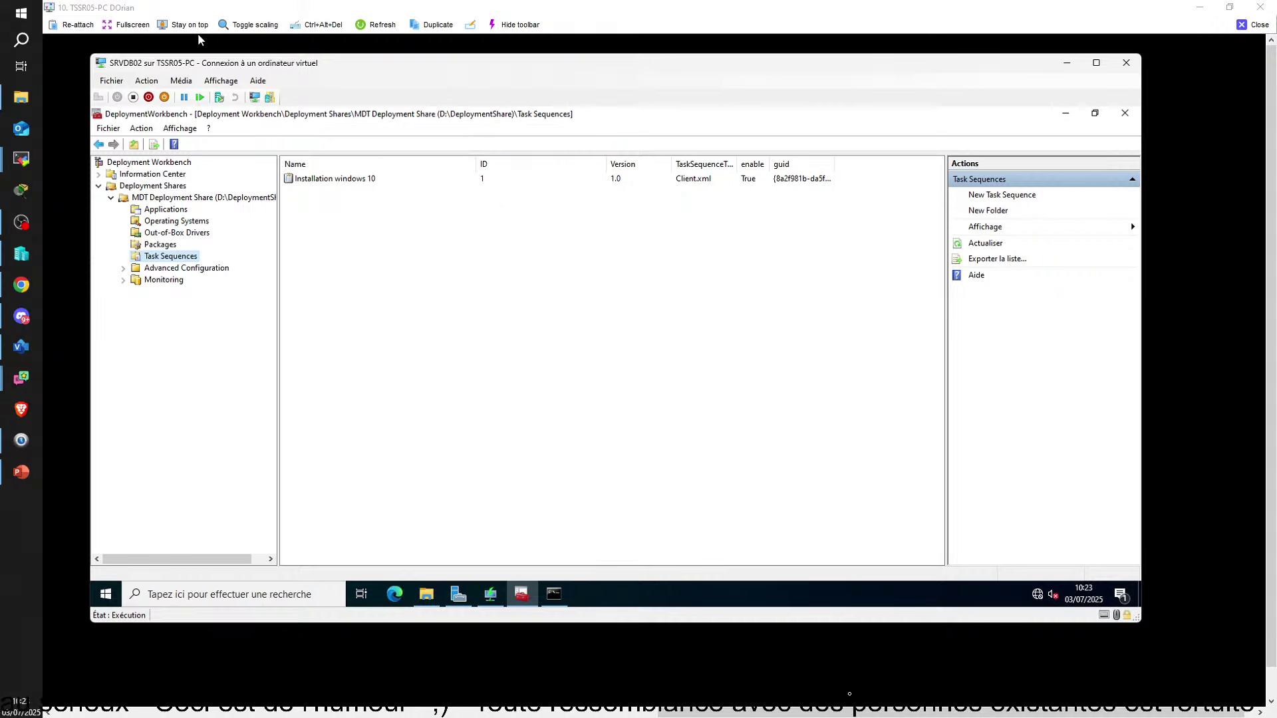
Browse D:\MDT\MDT WINDOWS 10 2004\DLL MDT and open Emplacement.txt in Notepad
click(426, 594)
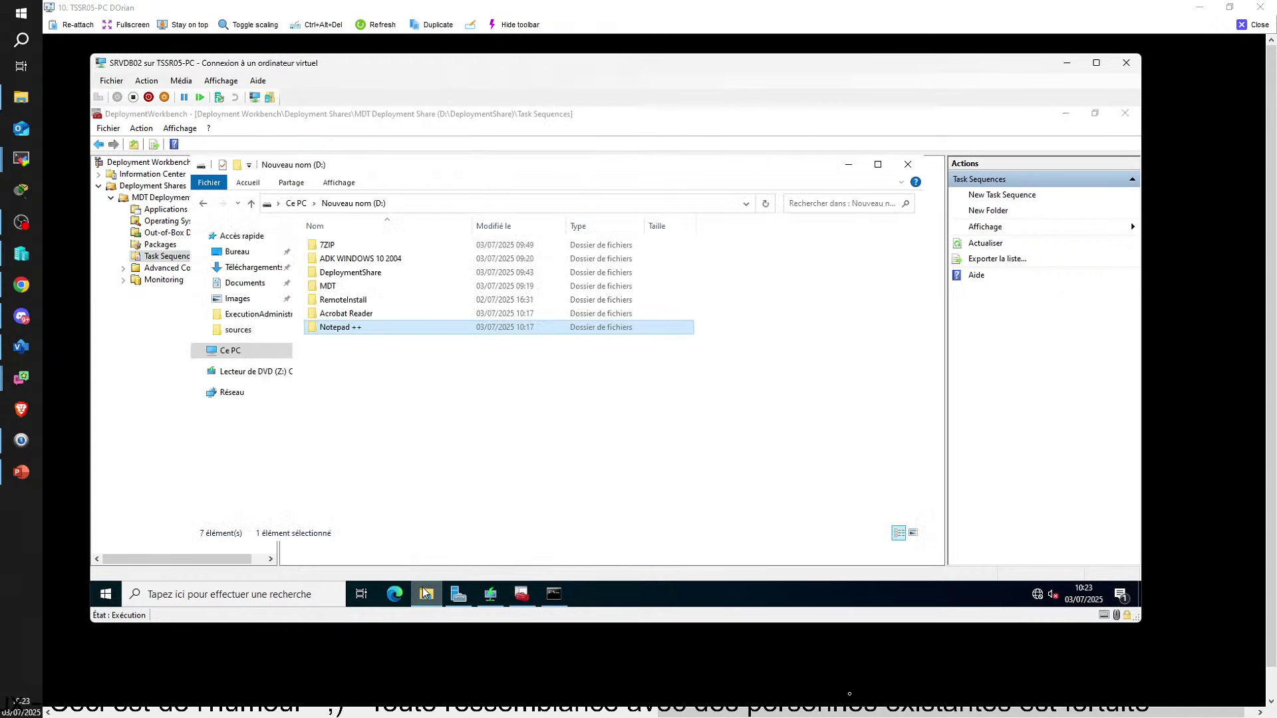
double_click(345, 289)
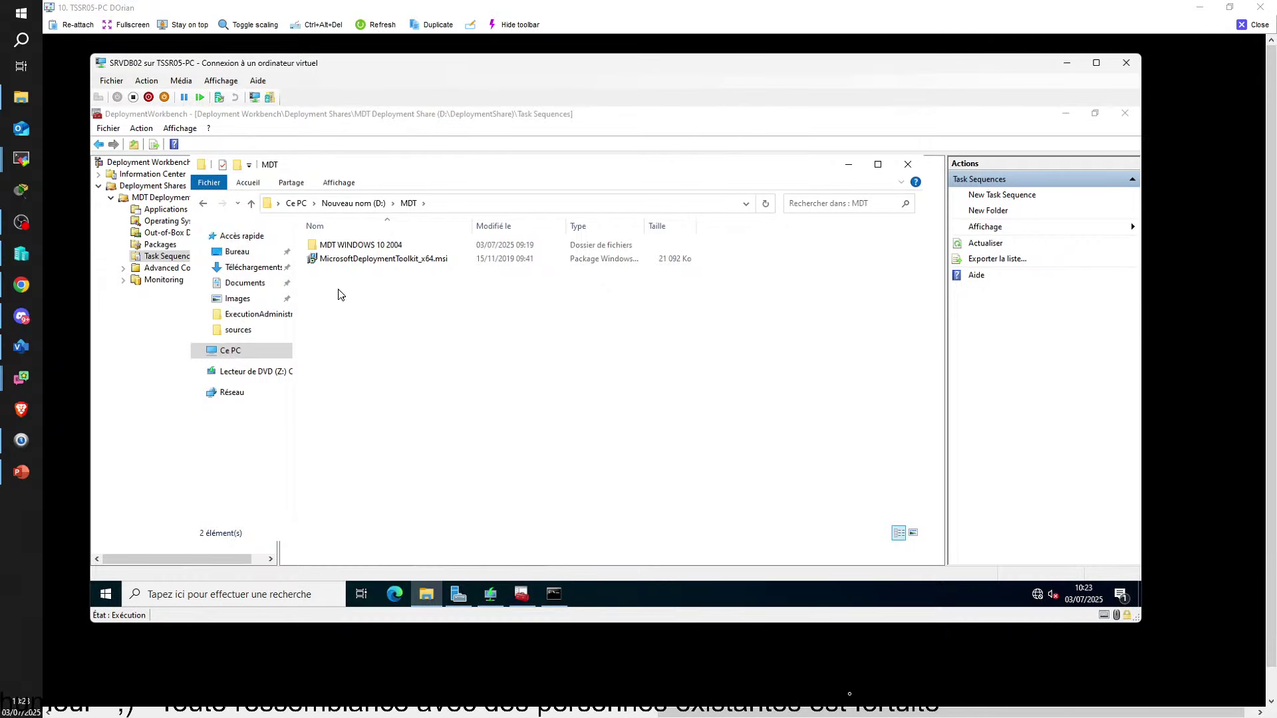
click(363, 248)
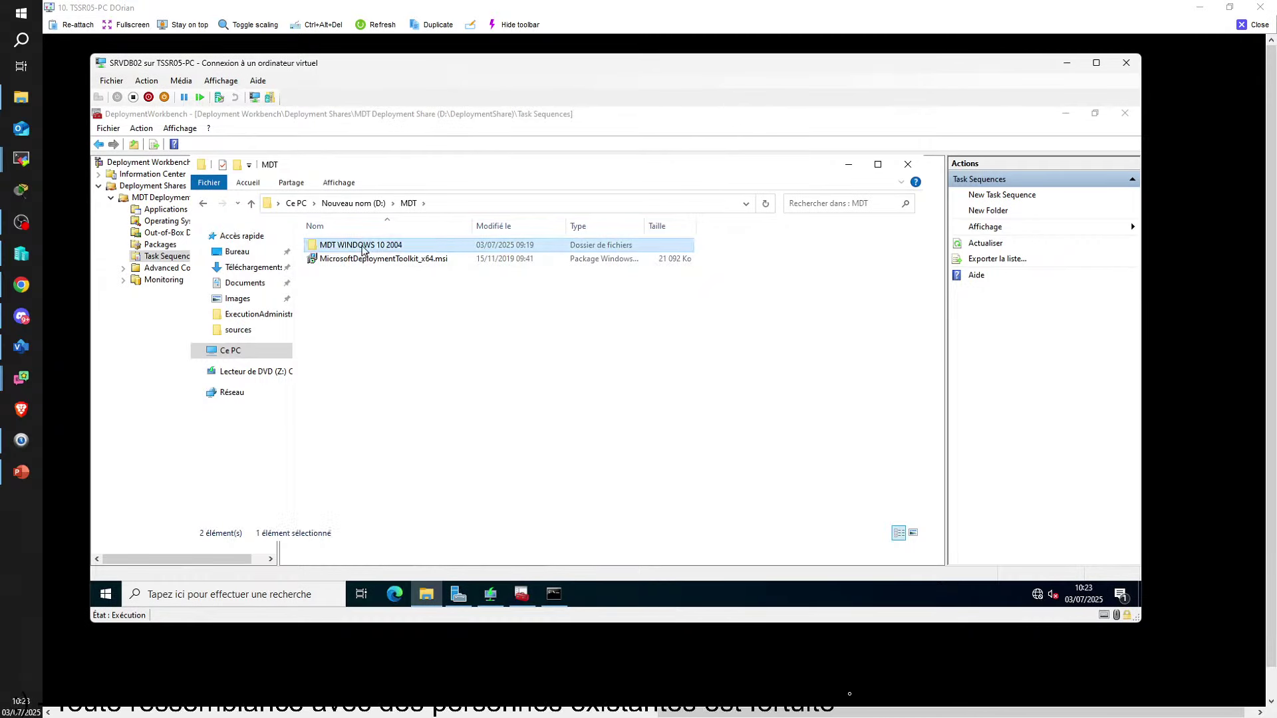
double_click(363, 248)
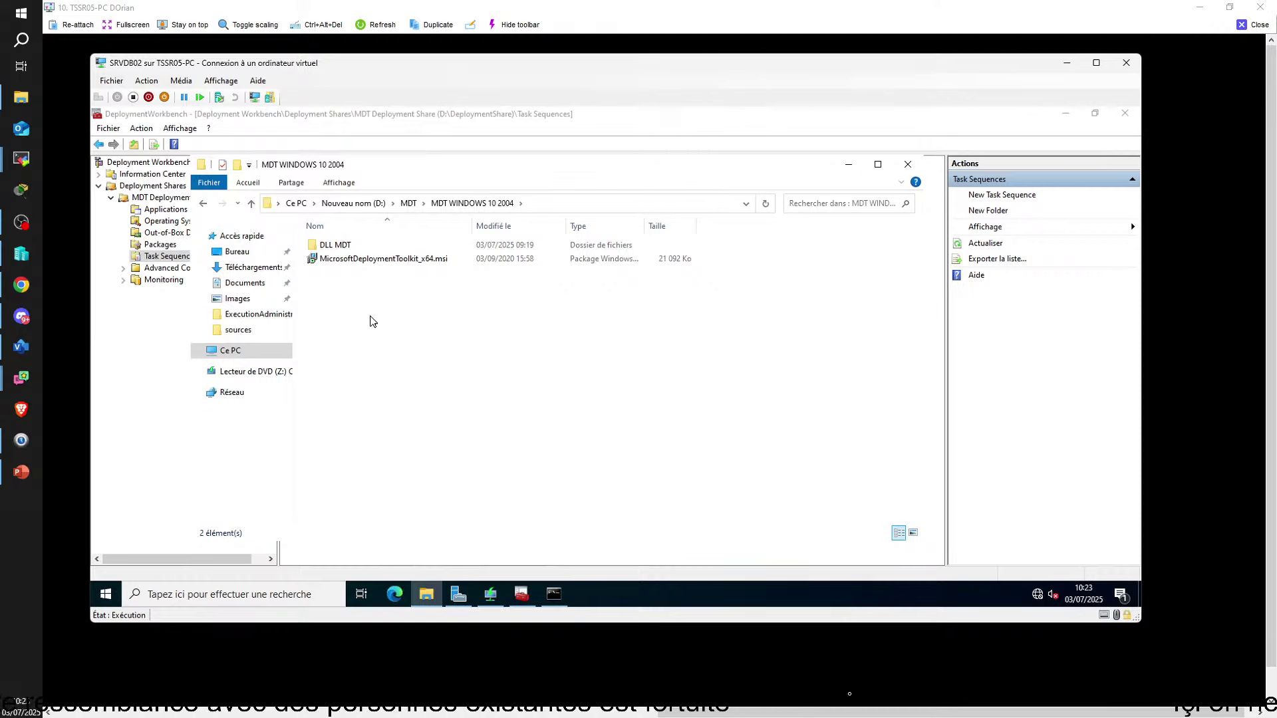
double_click(347, 245)
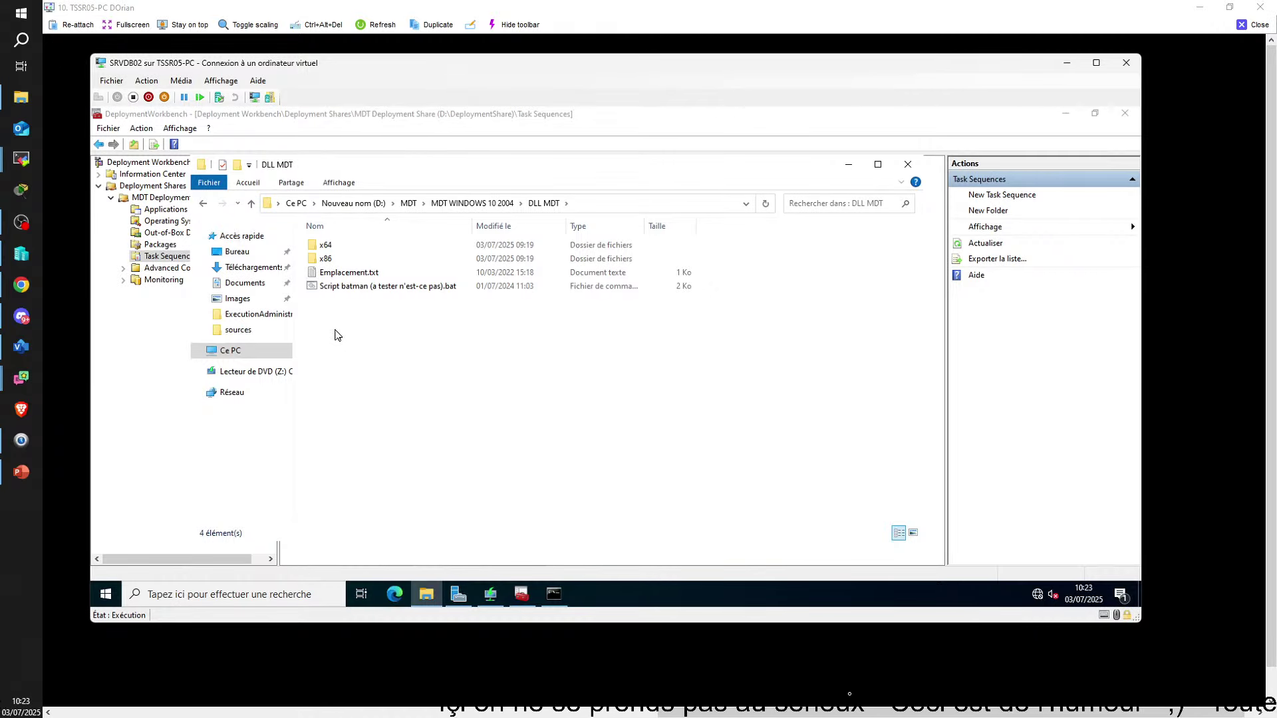
double_click(344, 277)
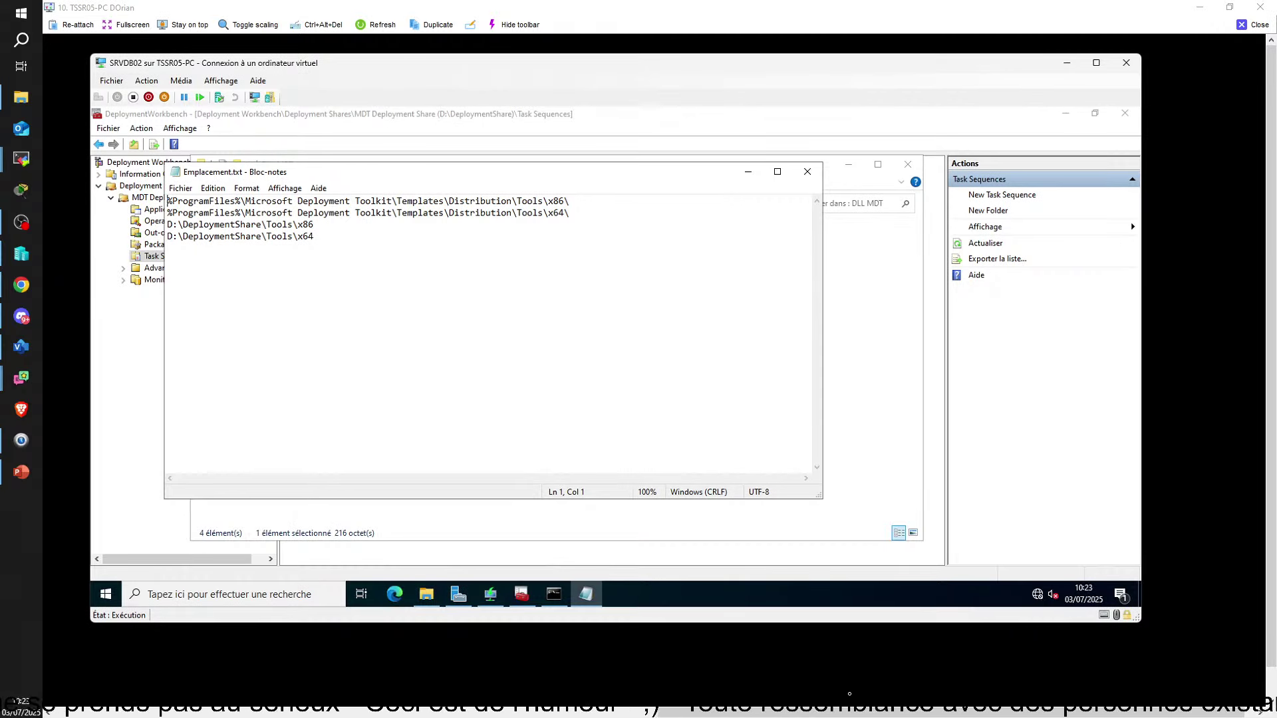
Close the note, check the DLL in the x64 and x86 folders, then reopen Emplacement.txt
click(807, 171)
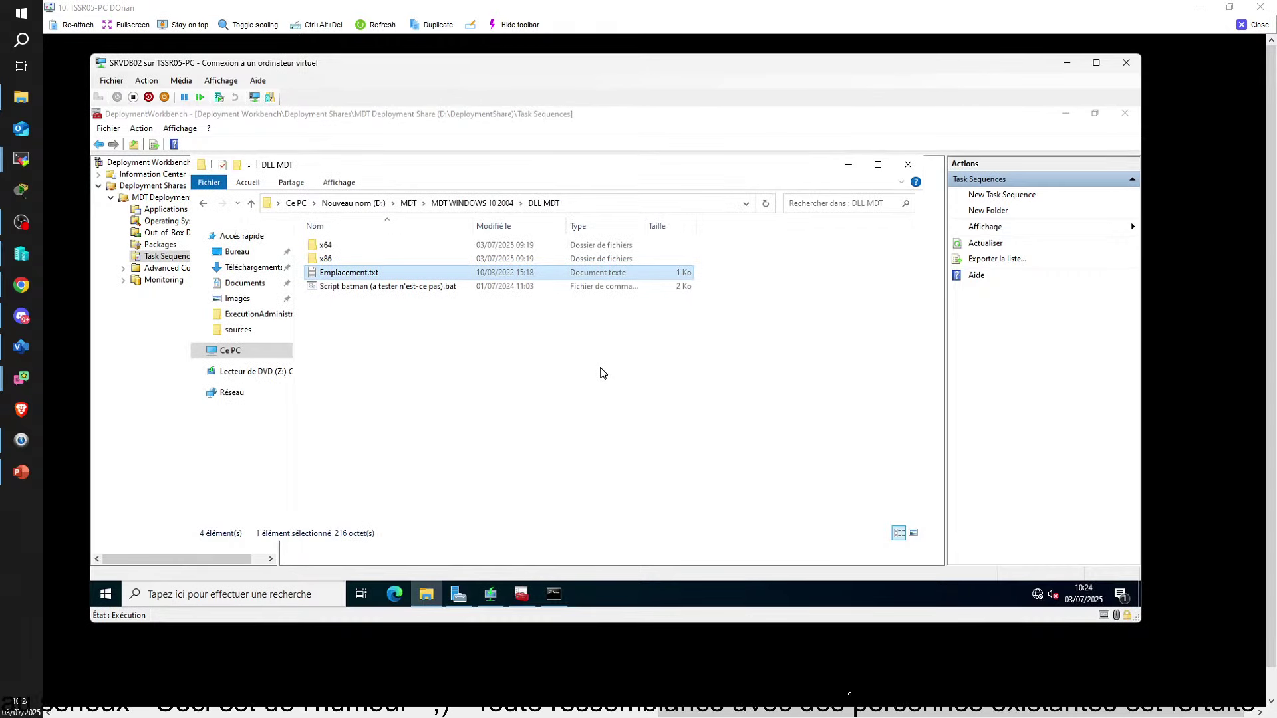
double_click(326, 246)
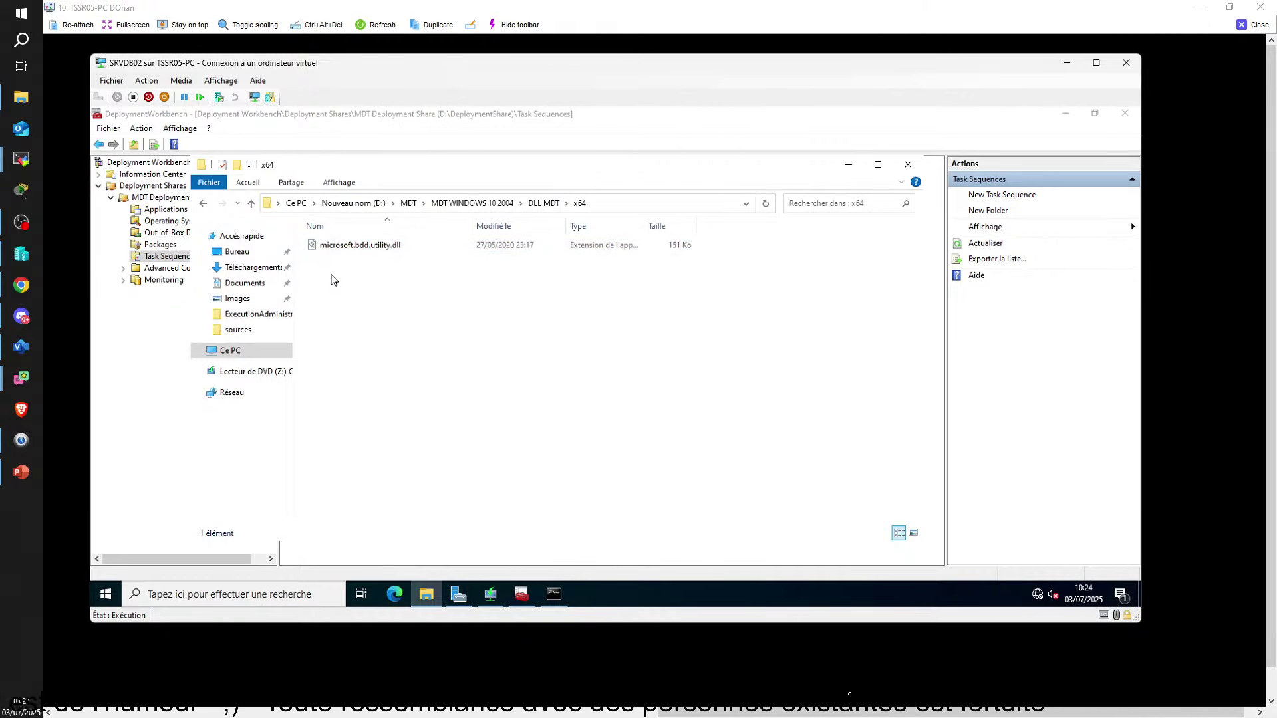
key(BackSpace)
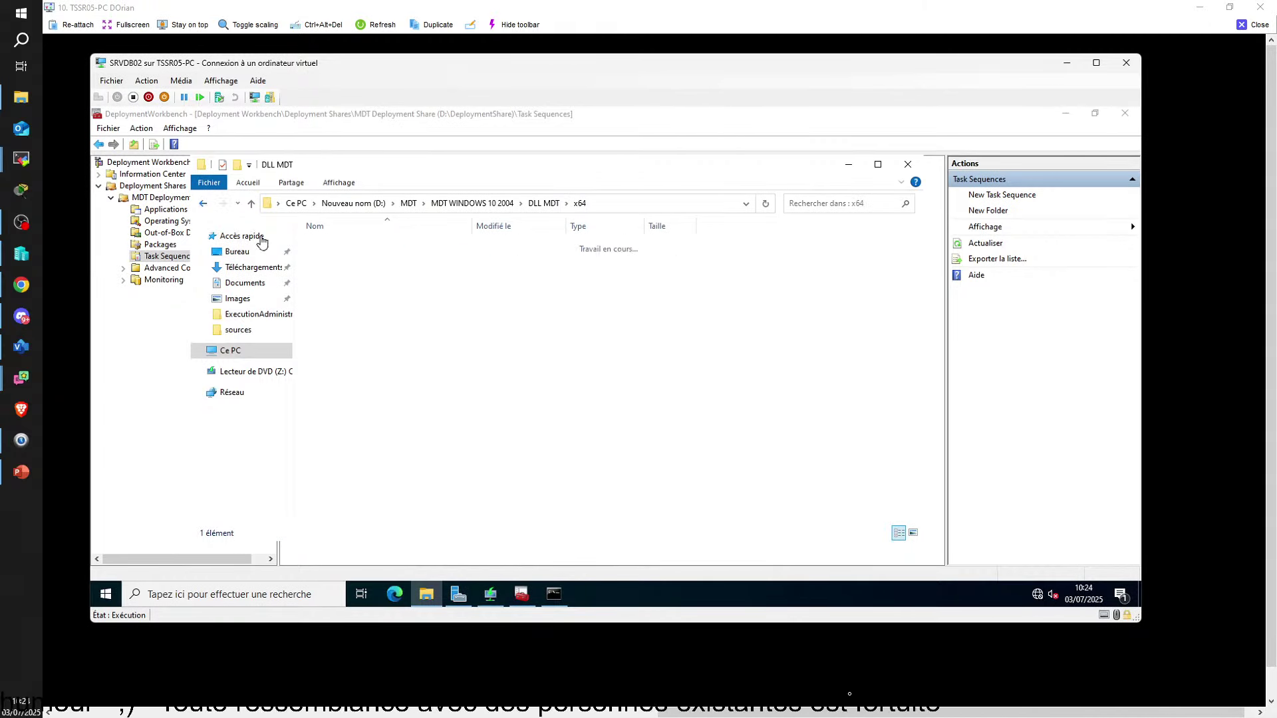
key(Down)
key(Return)
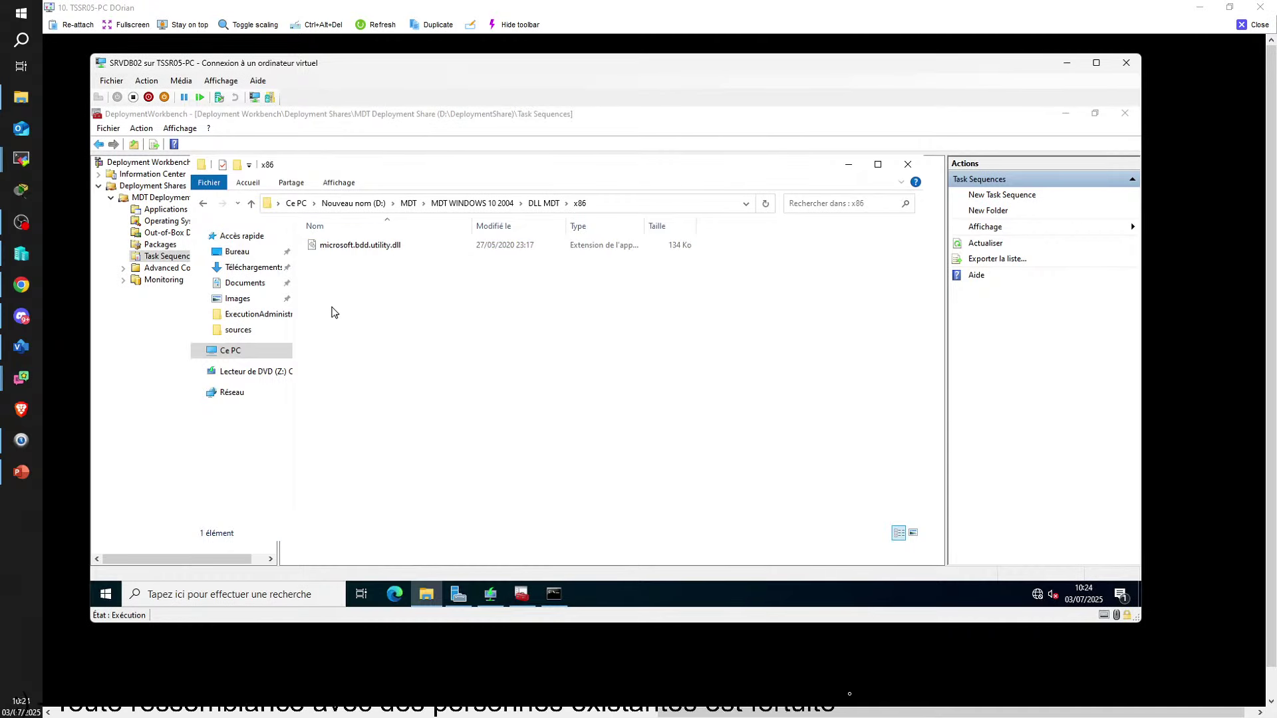
key(BackSpace)
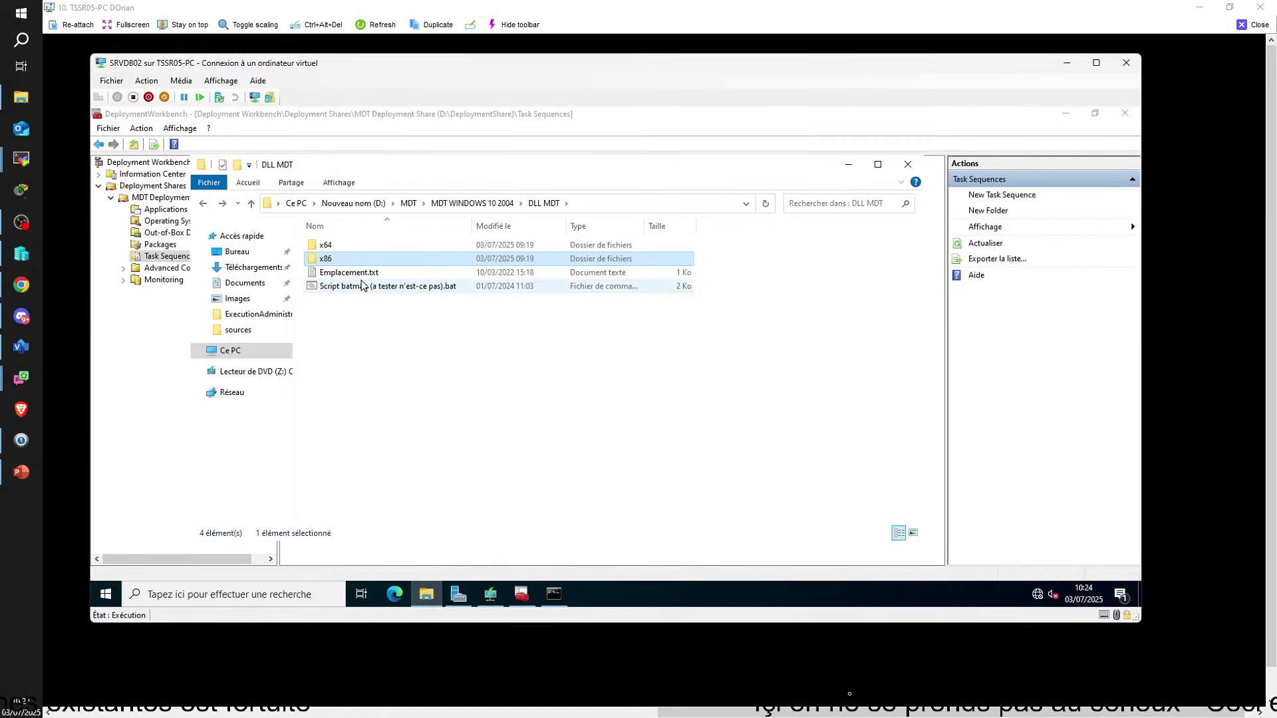
double_click(348, 272)
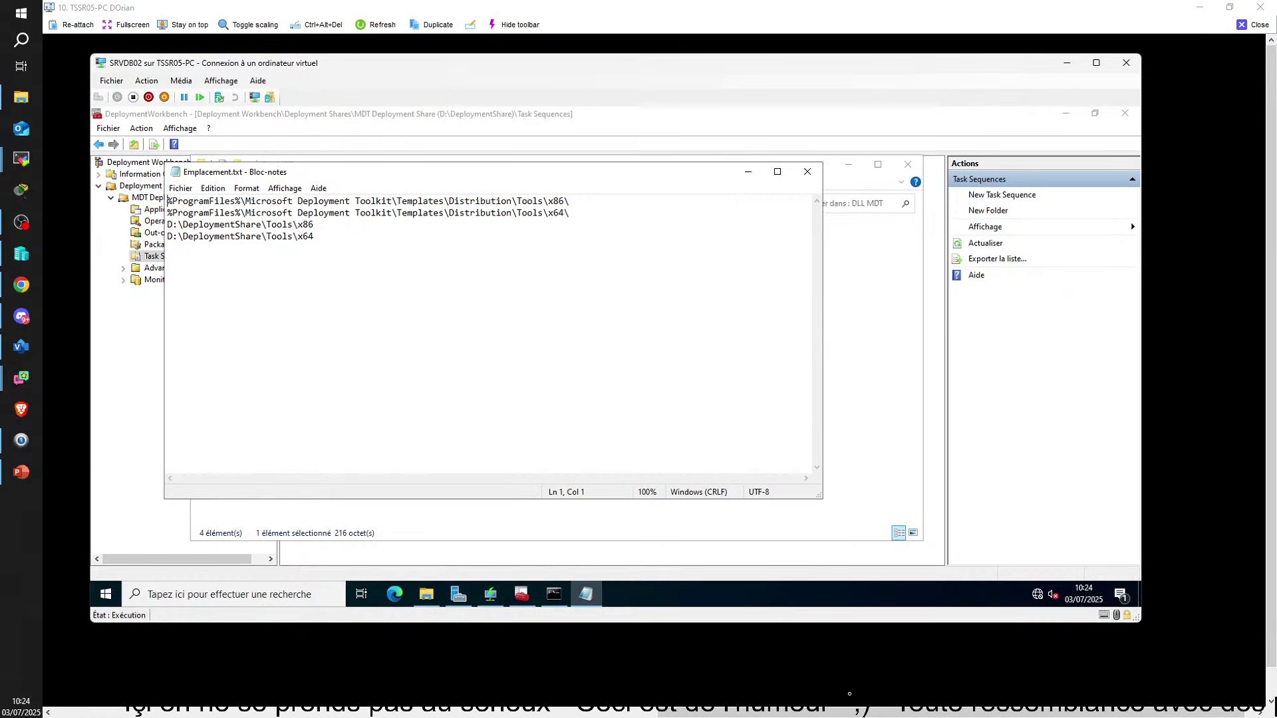
Browse to the C: drive's Program Files (x86) folder and move the Emplacement.txt note aside
click(106, 594)
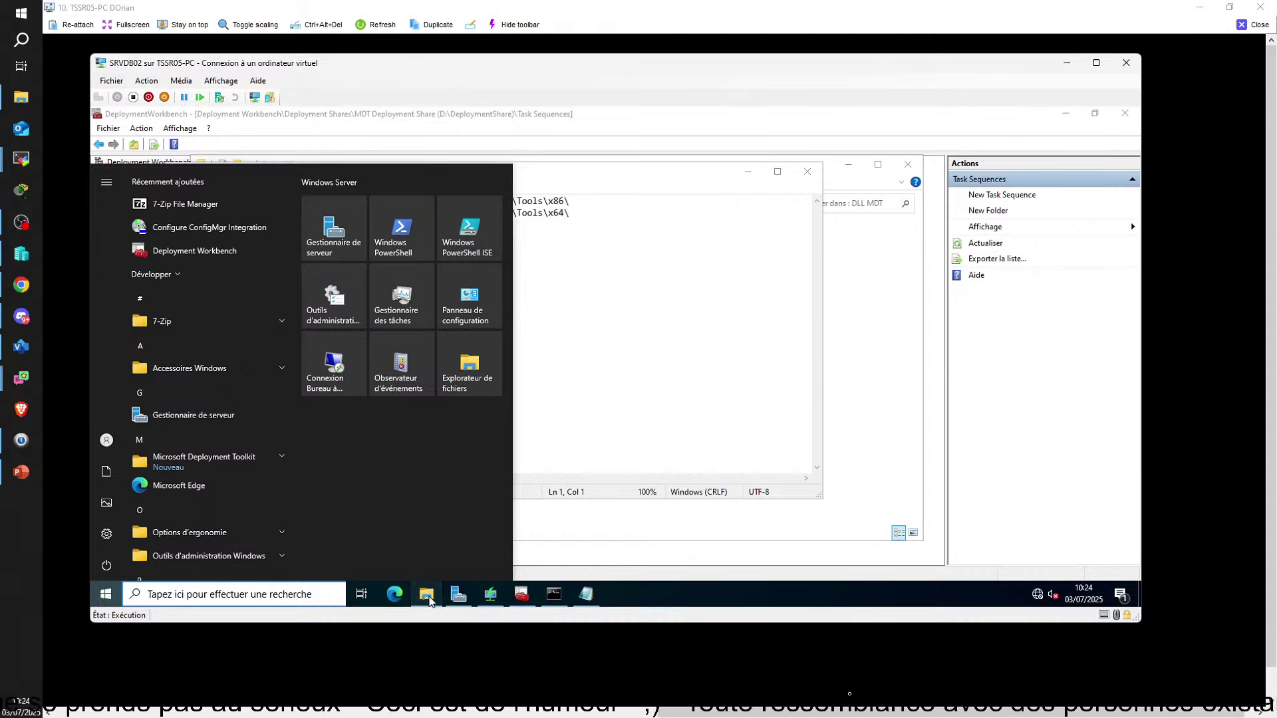
click(429, 601)
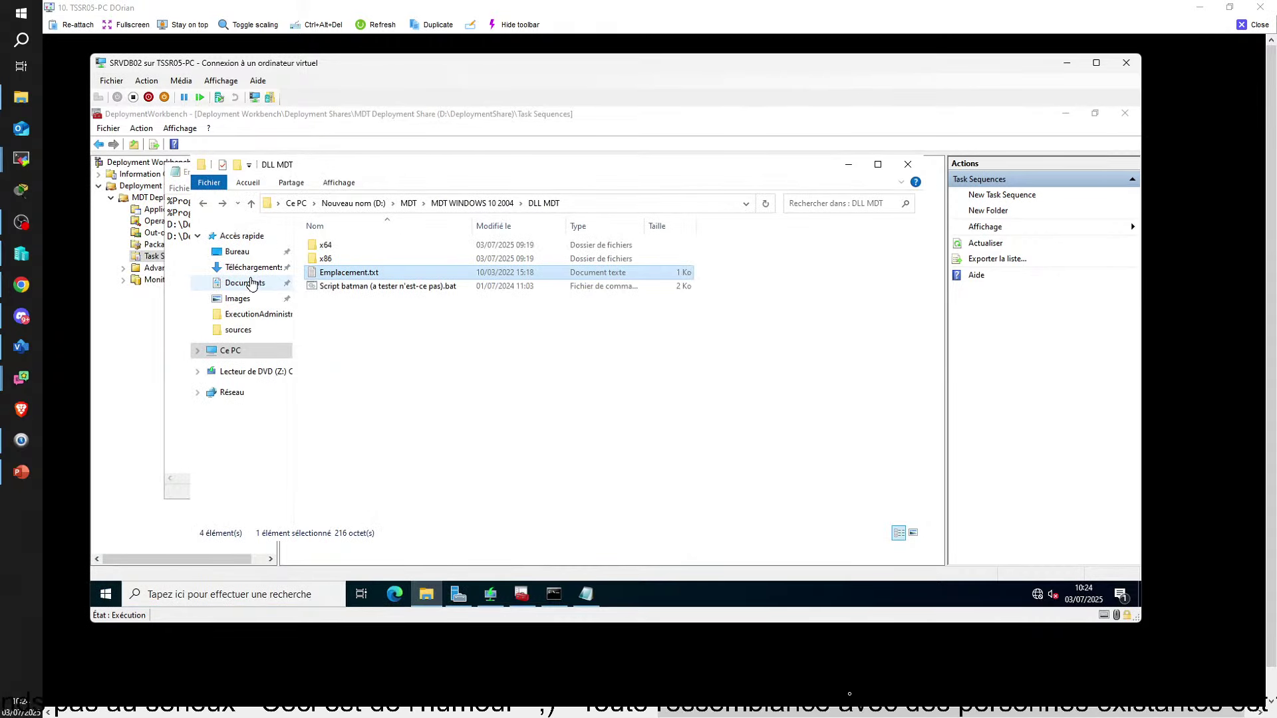
click(230, 350)
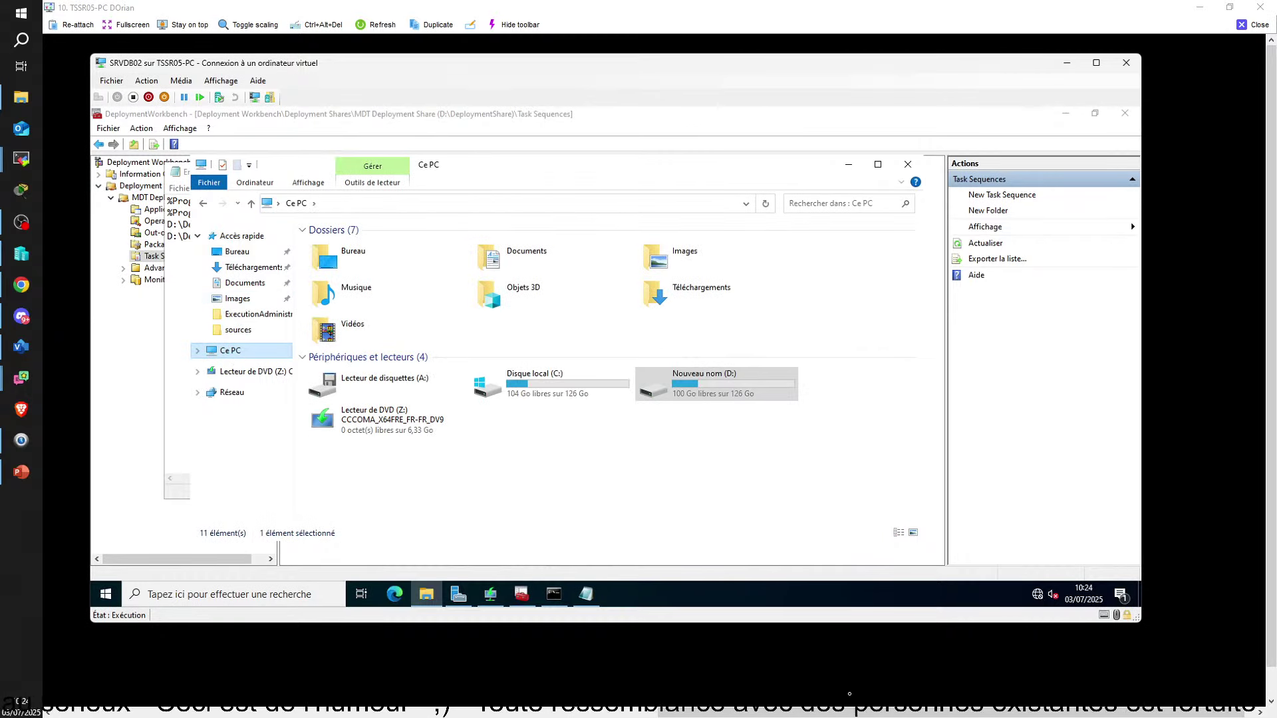
double_click(598, 395)
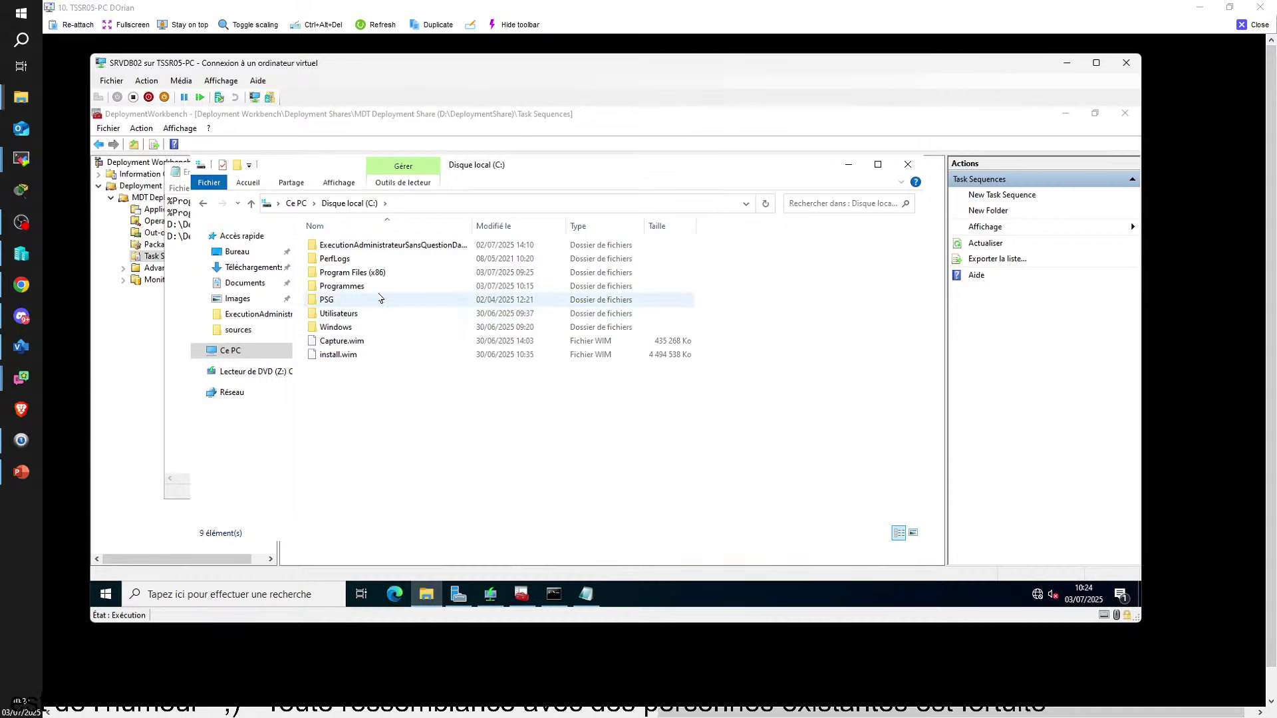
click(364, 275)
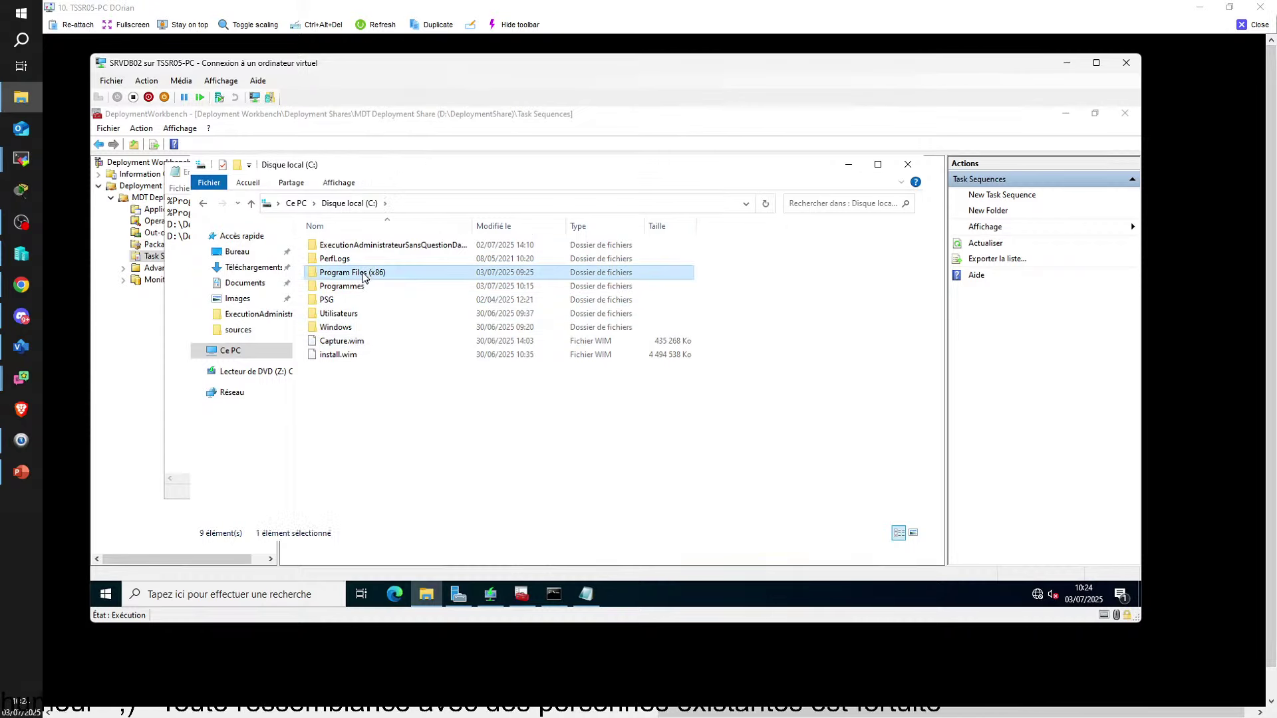
double_click(363, 275)
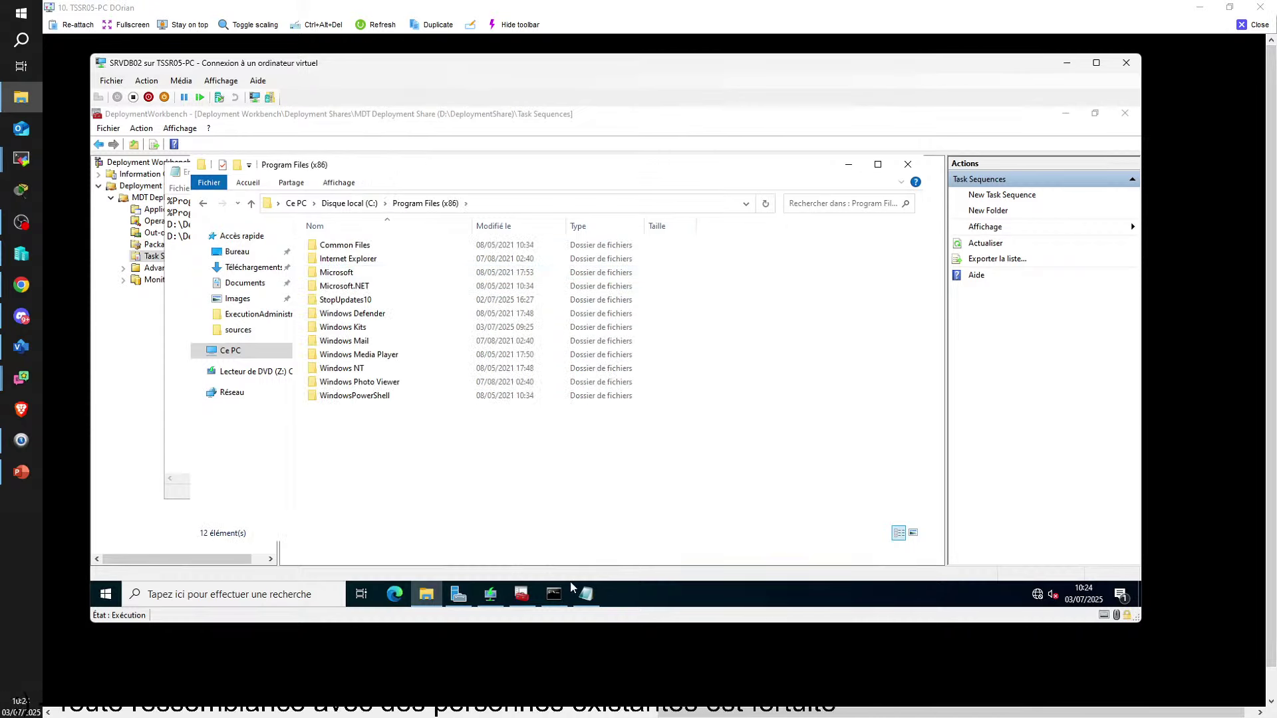
click(586, 593)
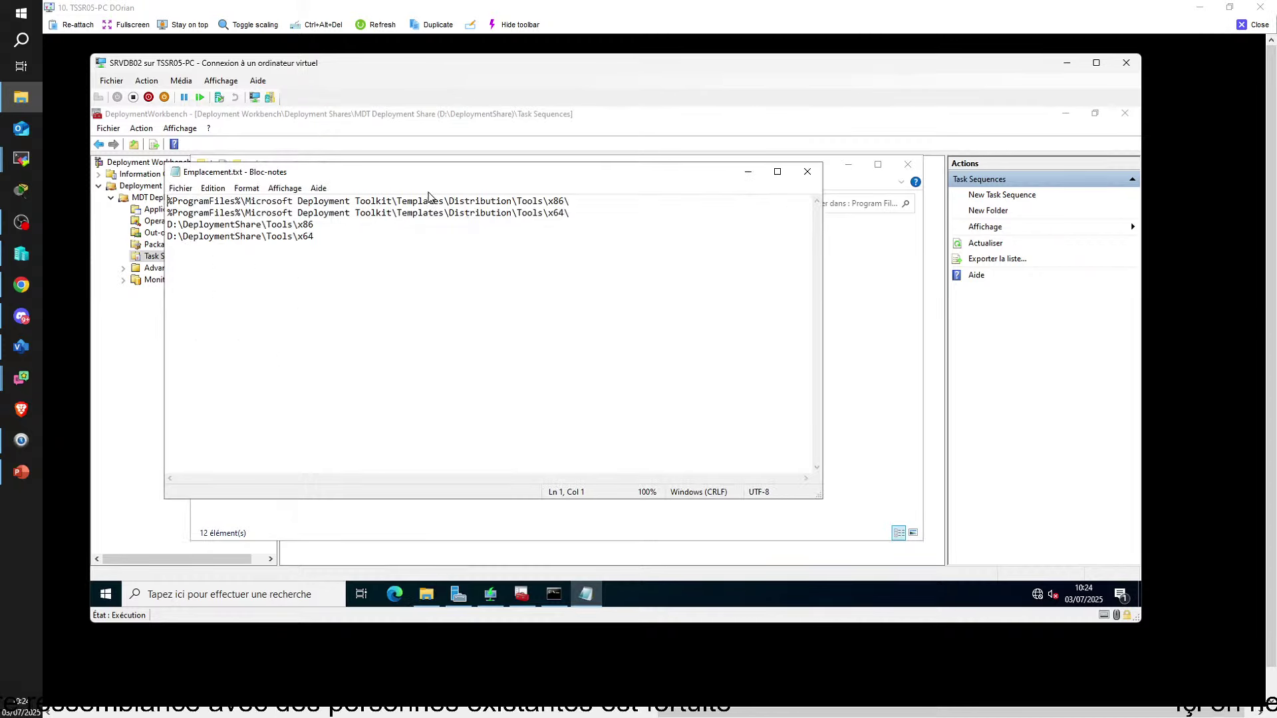
drag(379, 180, 497, 444)
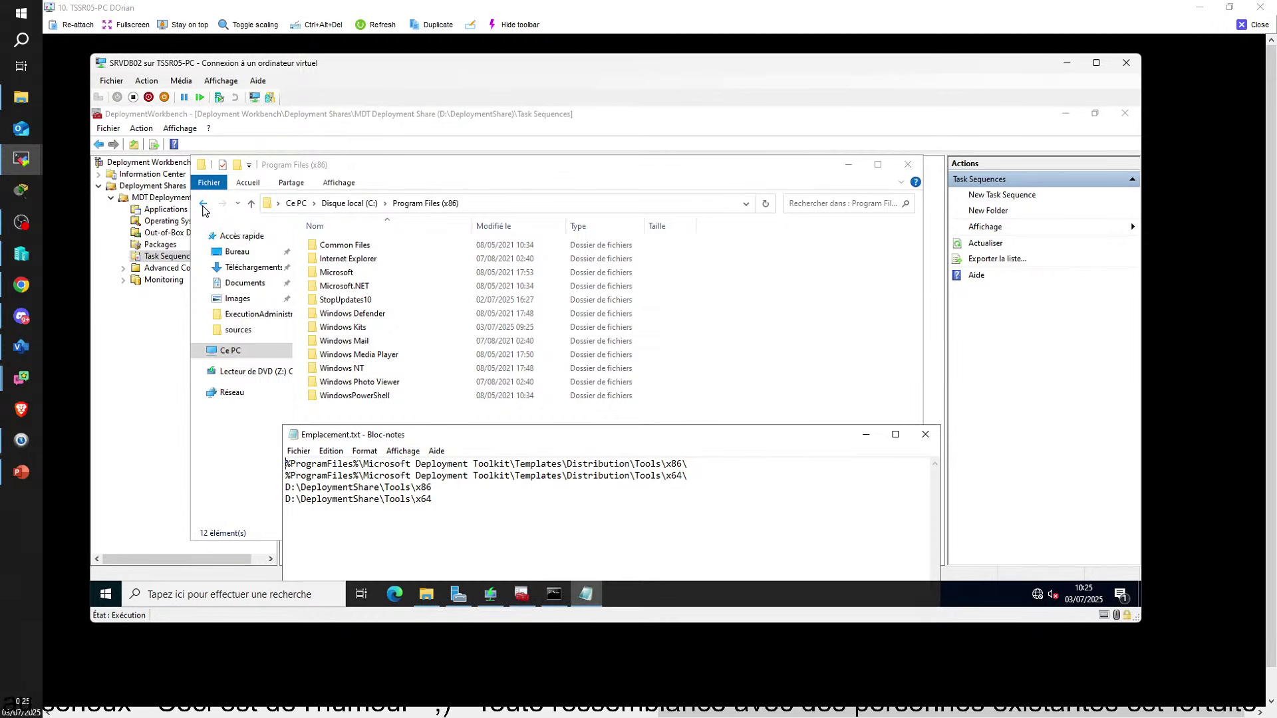
Open C:\Programmes\Microsoft Deployment Toolkit\Templates\Distribution, then close the remote session window
click(203, 206)
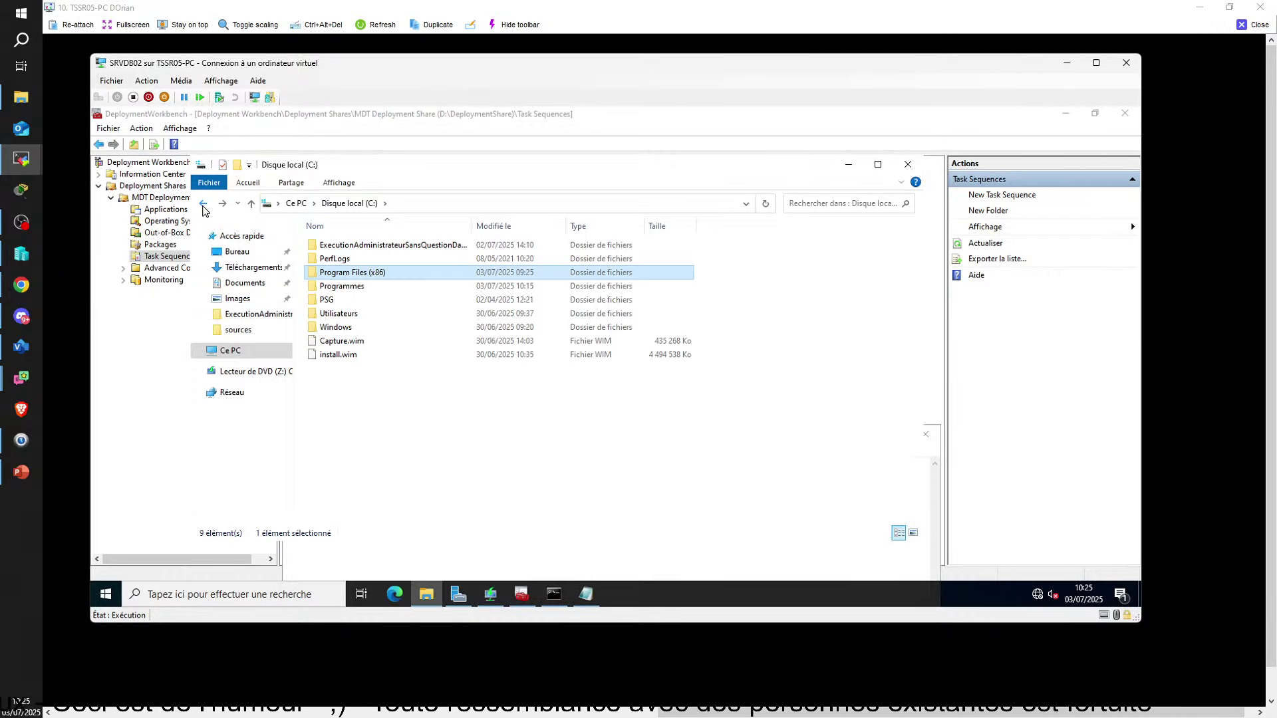
double_click(331, 287)
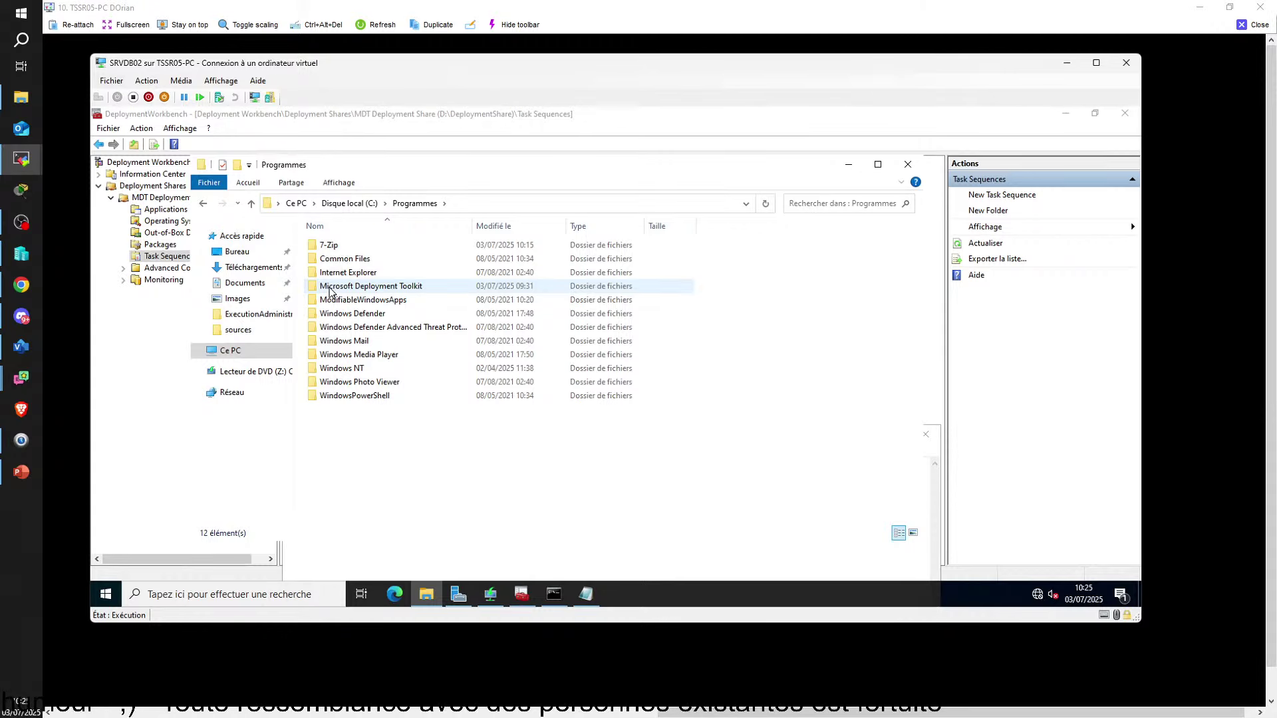
double_click(331, 287)
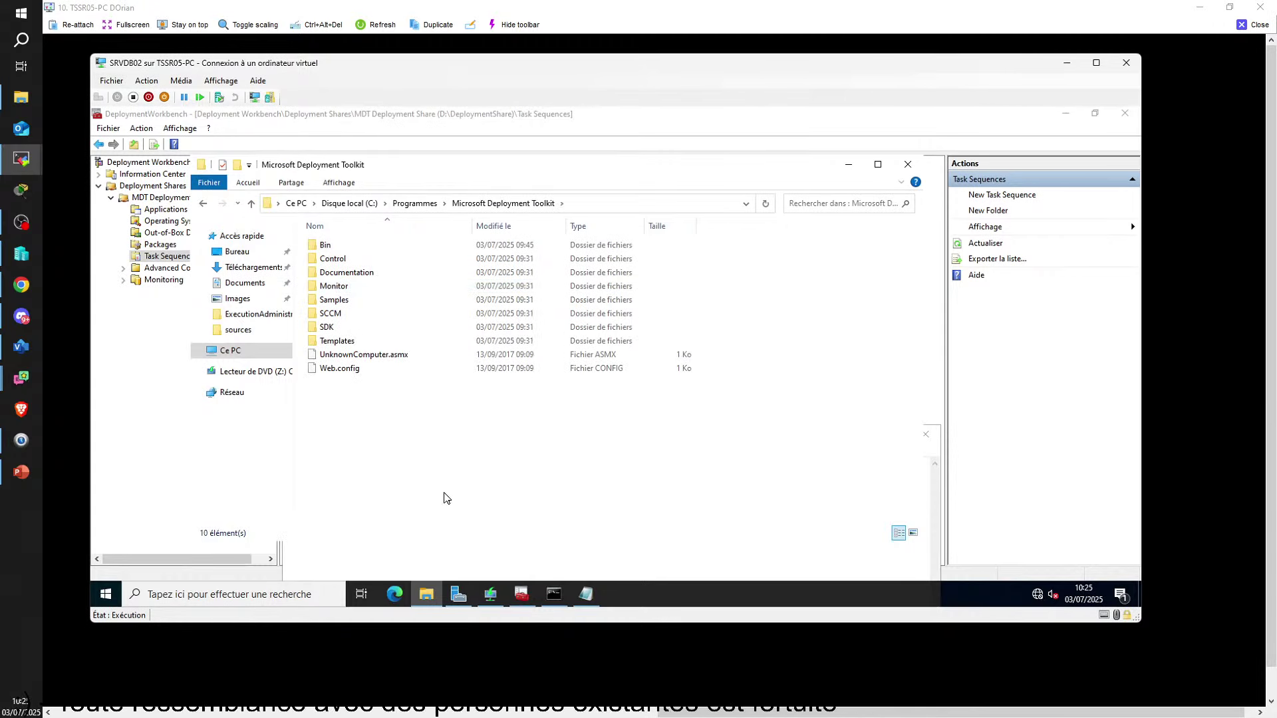
click(590, 597)
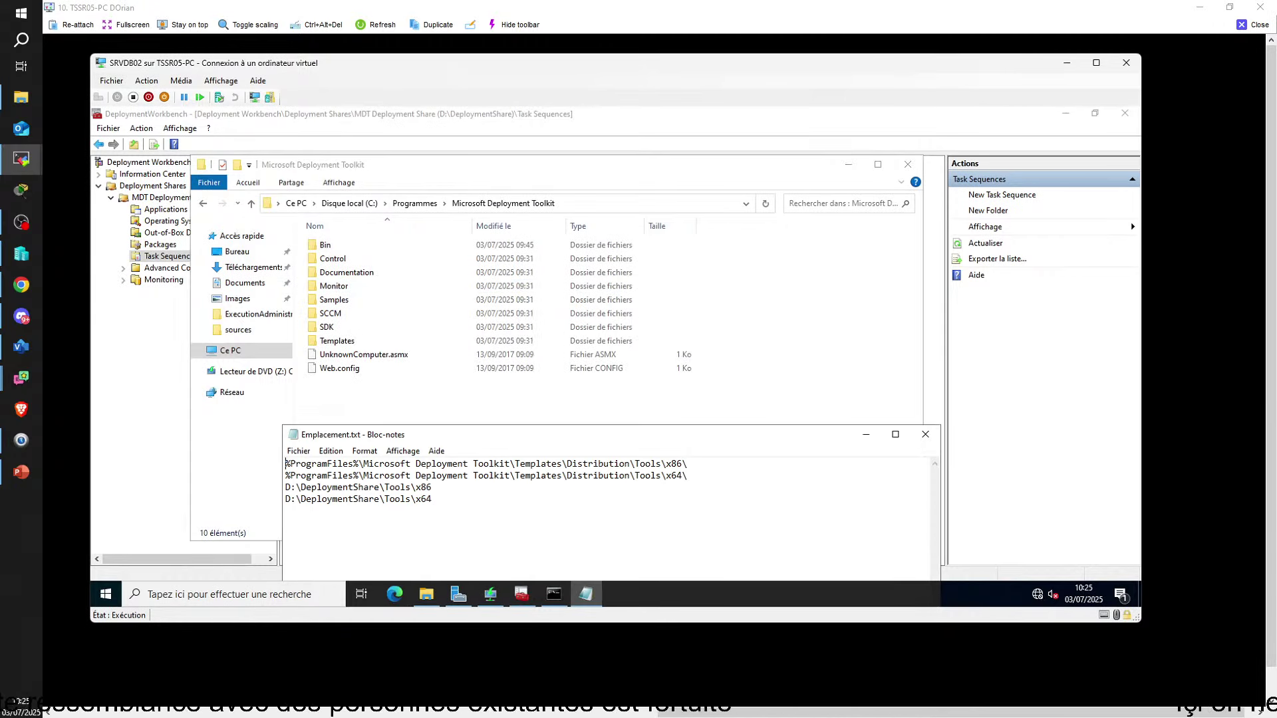
double_click(342, 341)
click(589, 596)
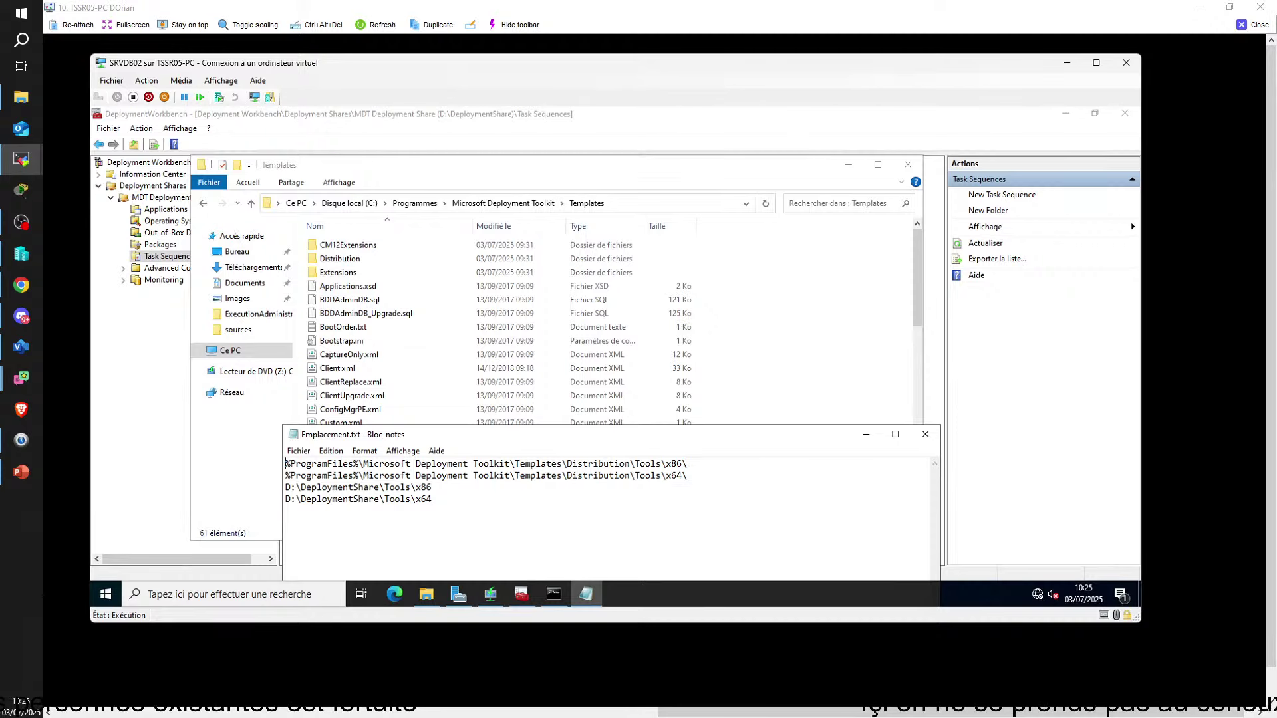
double_click(340, 261)
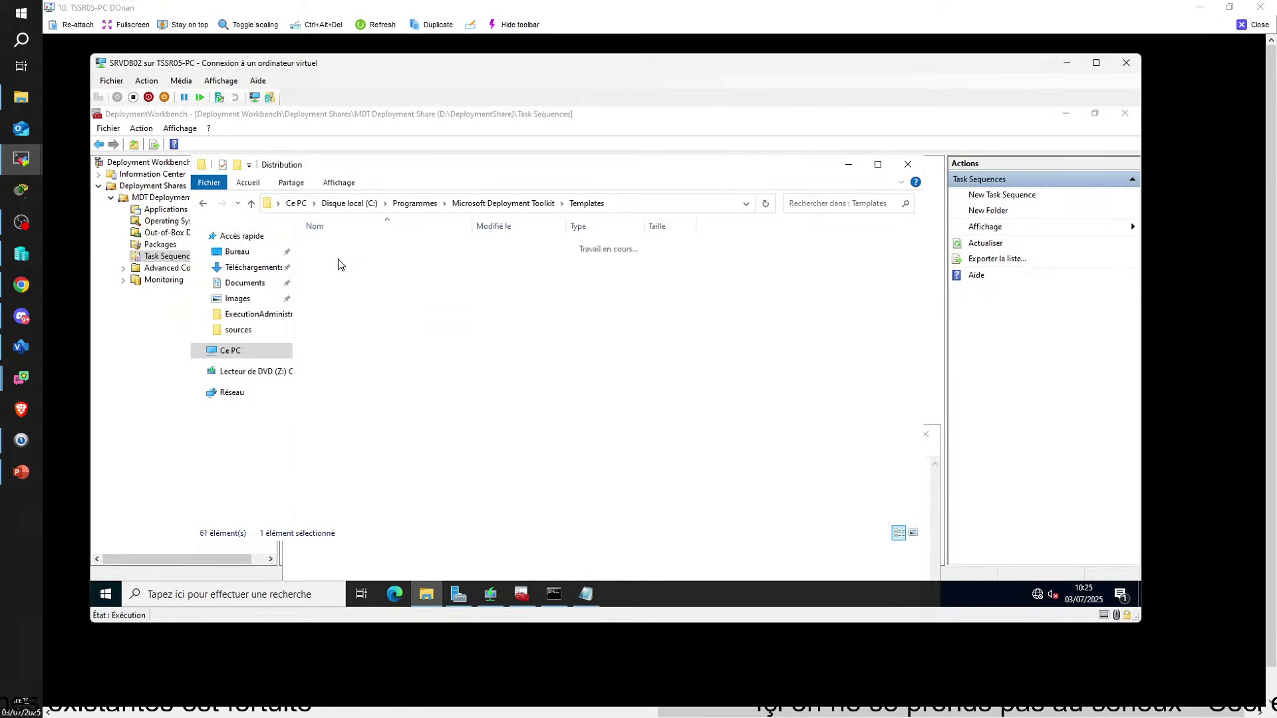
click(1250, 25)
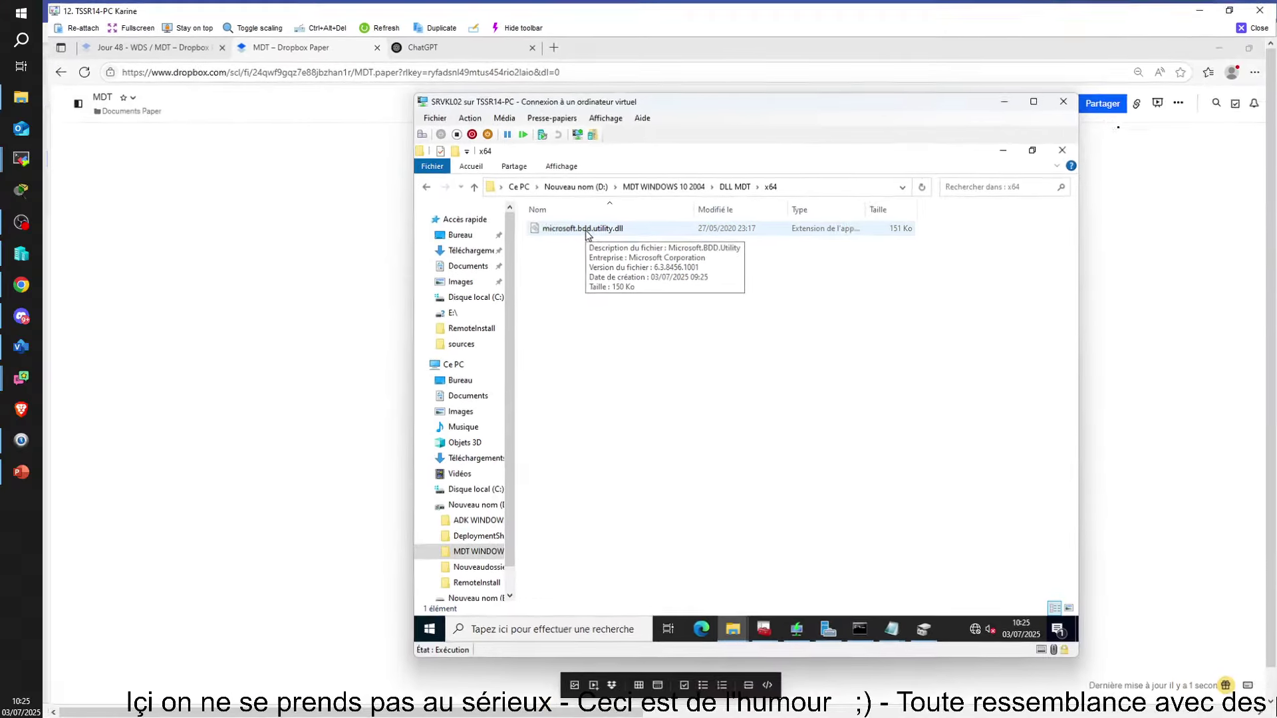
Select the first path line in Emplacement.txt, then bring the DLL MDT\x64 Explorer window forward
right_click(588, 232)
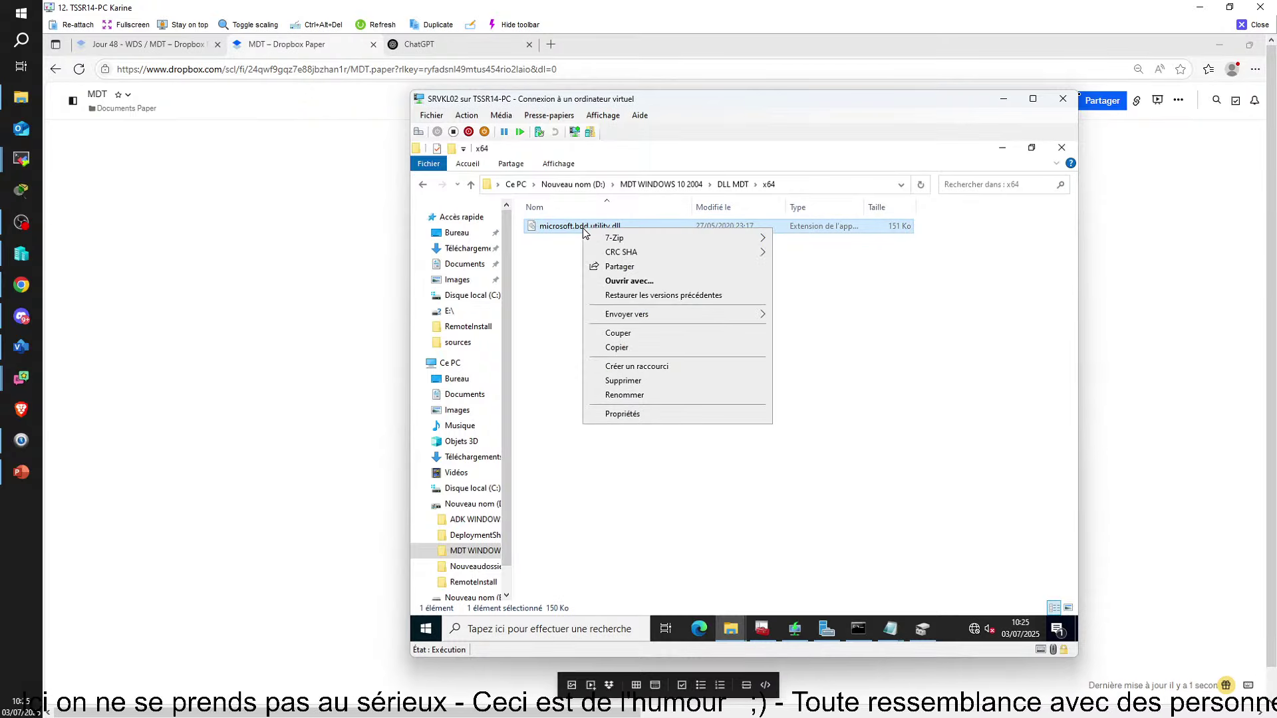
click(825, 629)
click(762, 628)
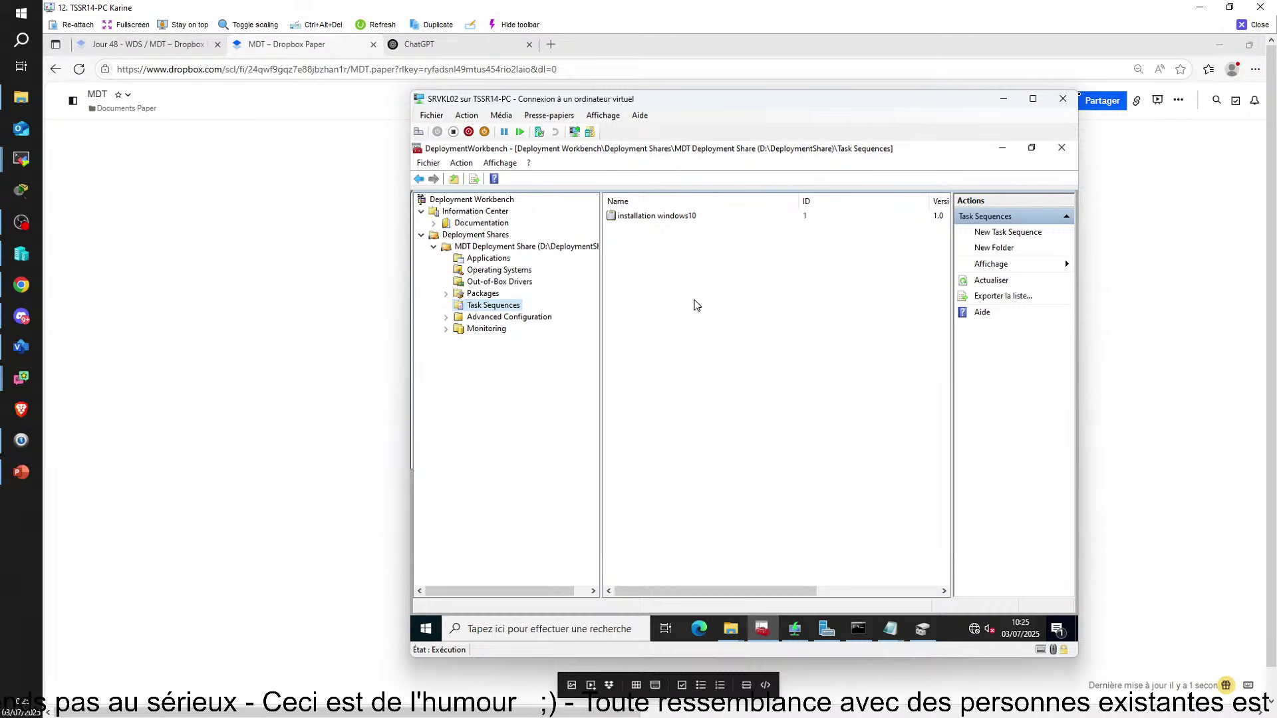
mouse_move(797, 632)
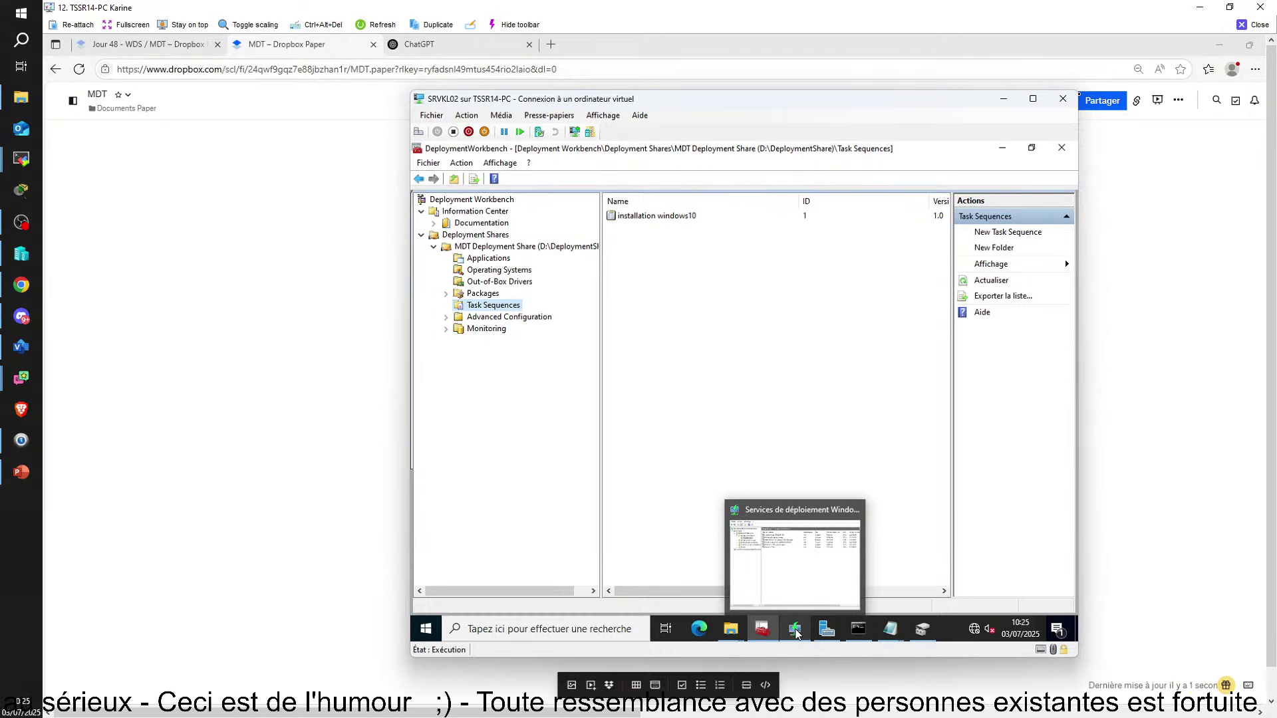
mouse_move(733, 631)
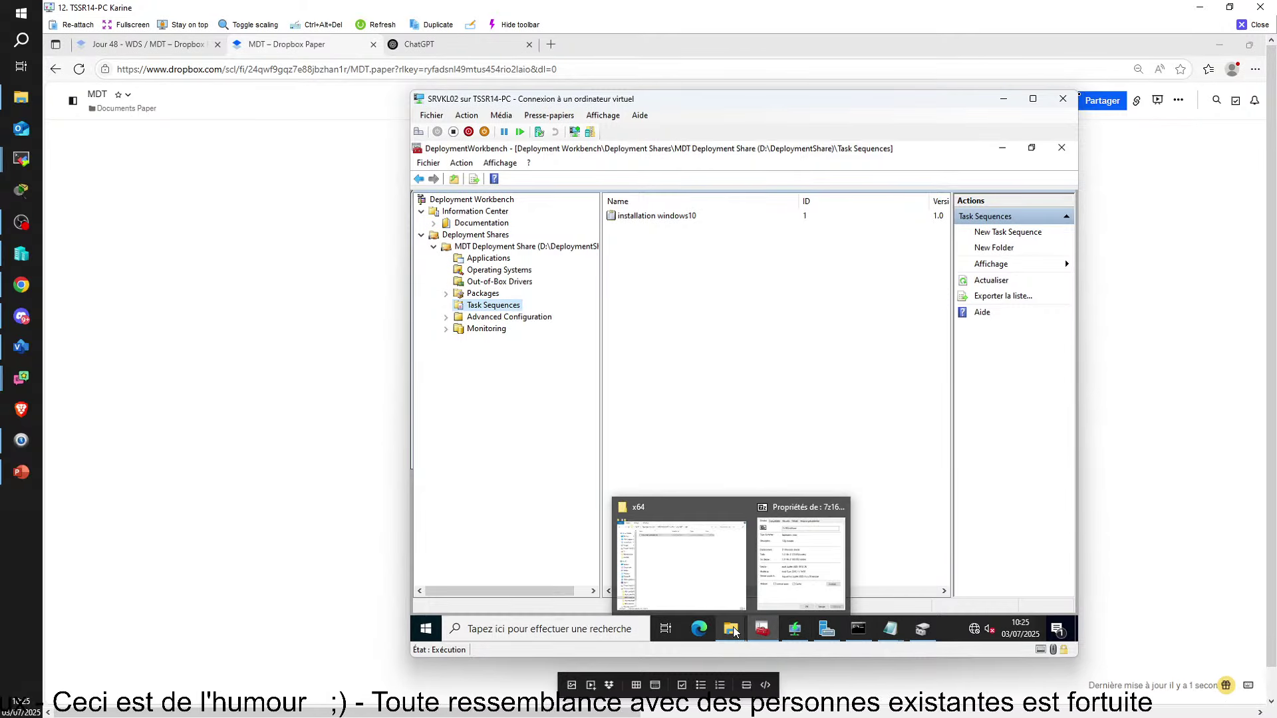
click(893, 630)
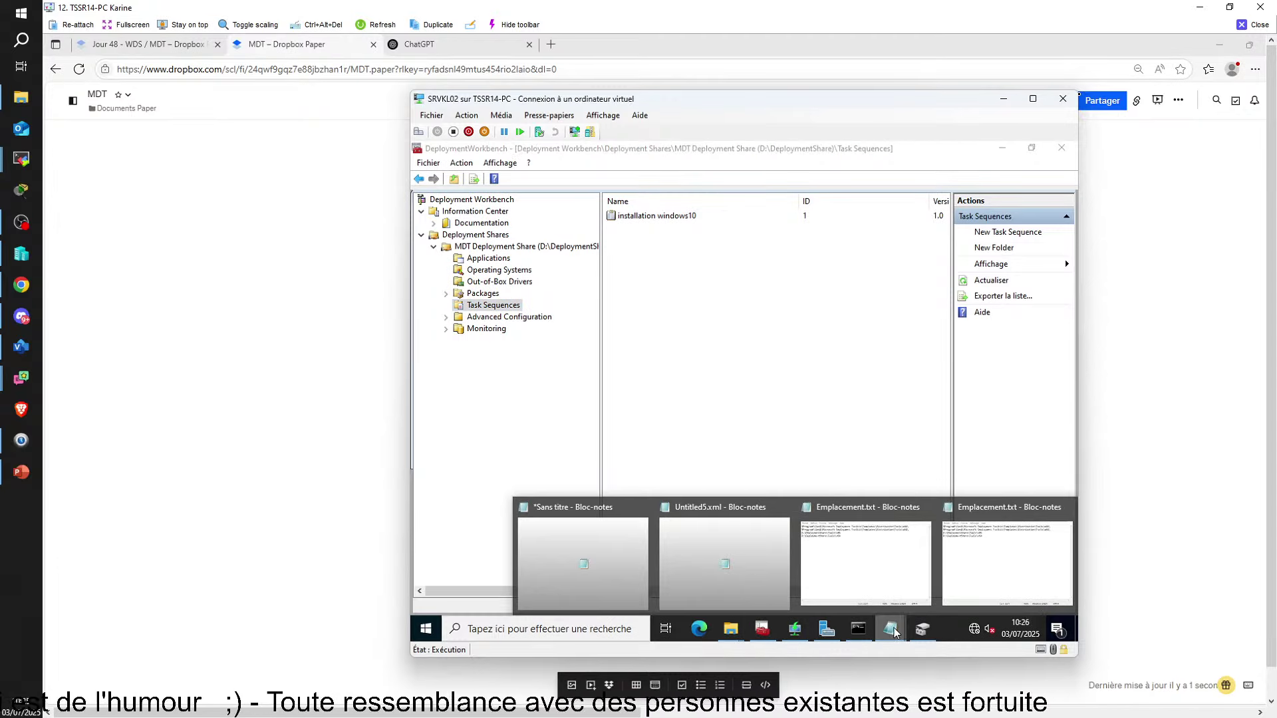
click(998, 562)
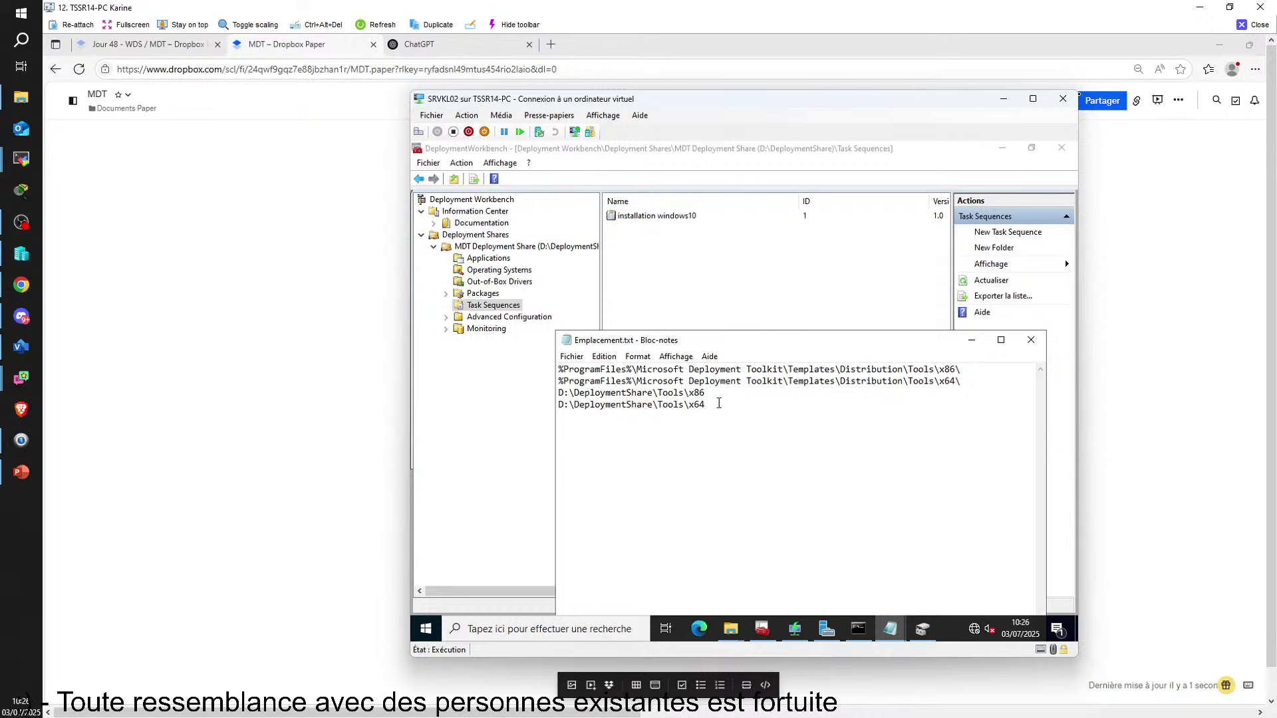
drag(962, 370, 538, 359)
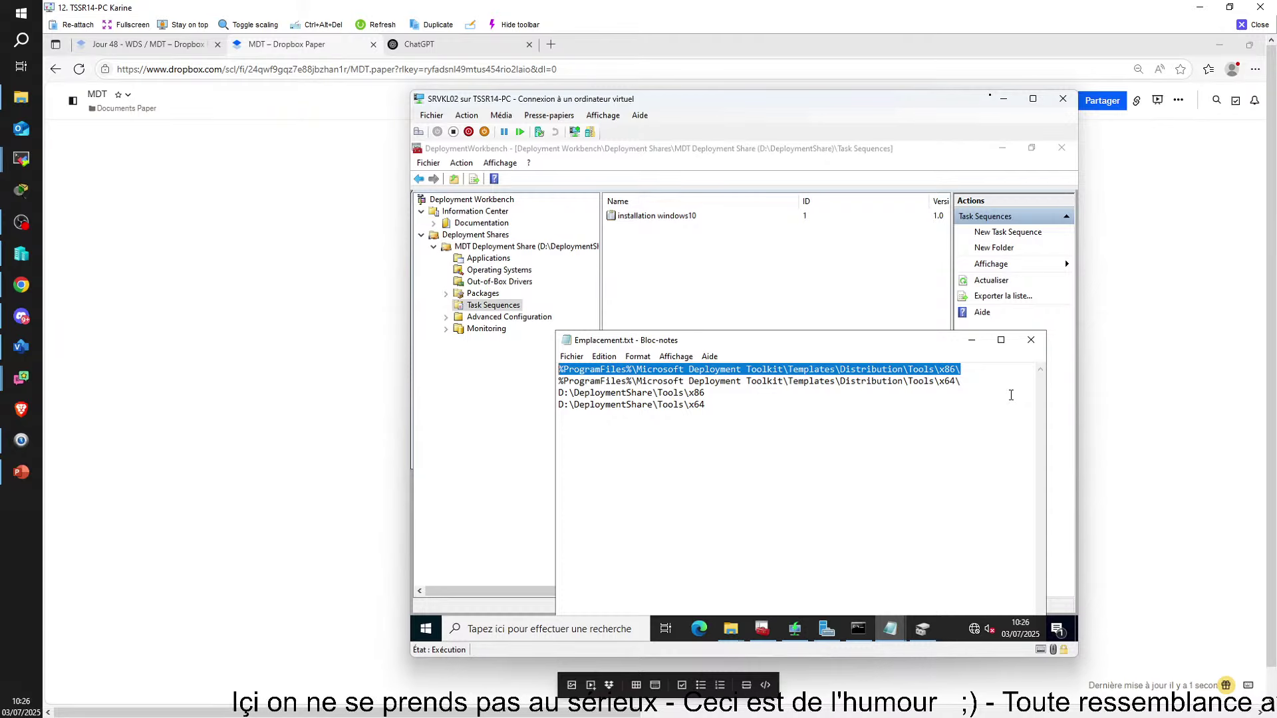
mouse_move(731, 628)
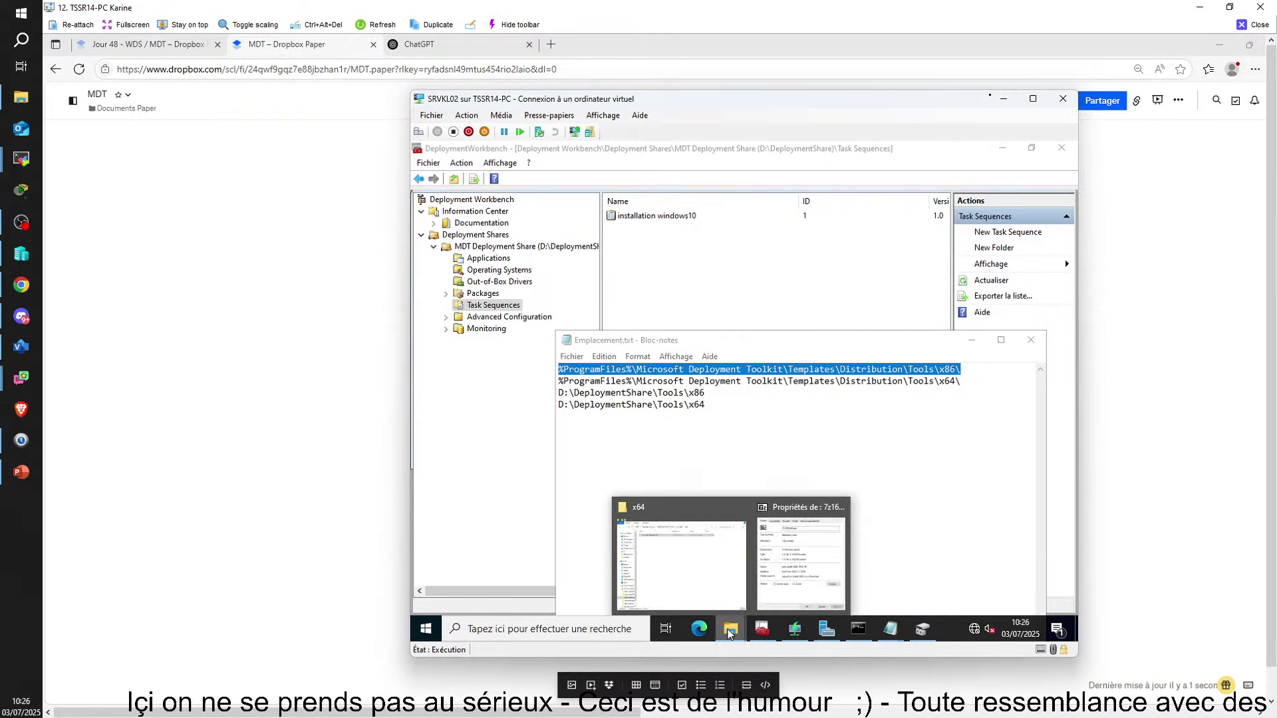
click(683, 562)
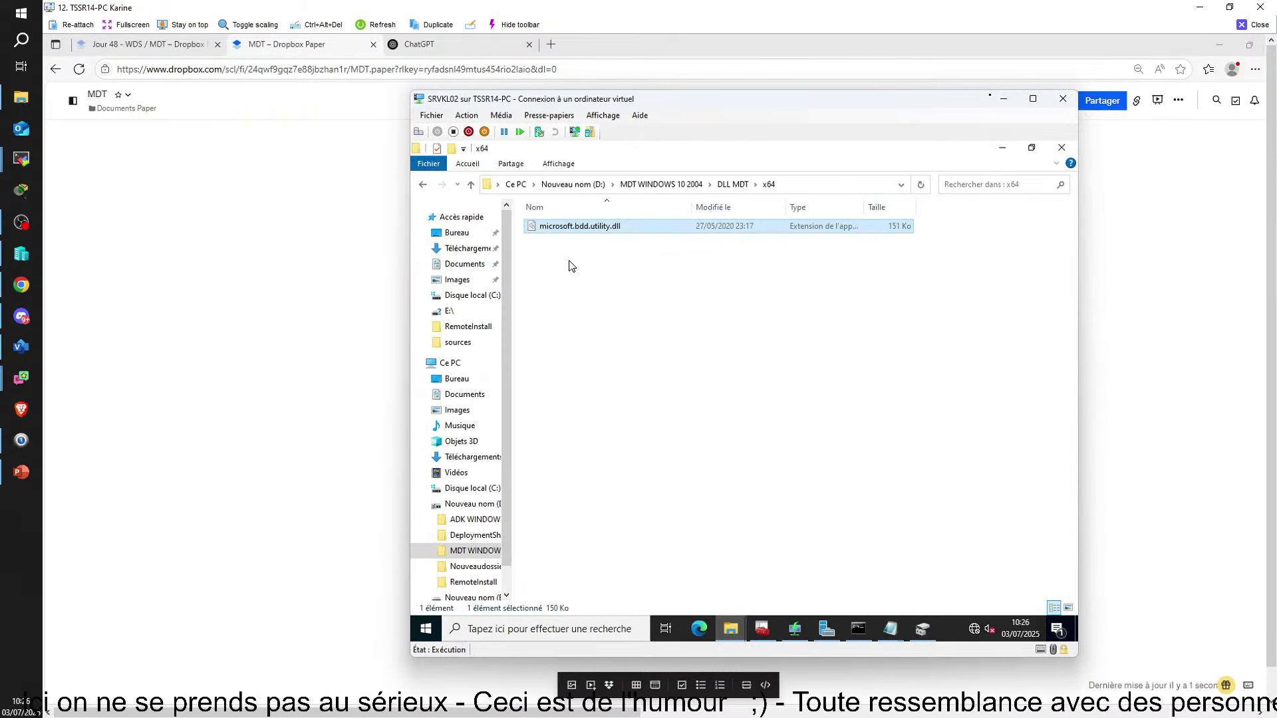
Copy microsoft.bdd.utility.dll from the DLL MDT\x64 folder, then show the local C: drive
click(471, 185)
right_click(552, 226)
double_click(551, 229)
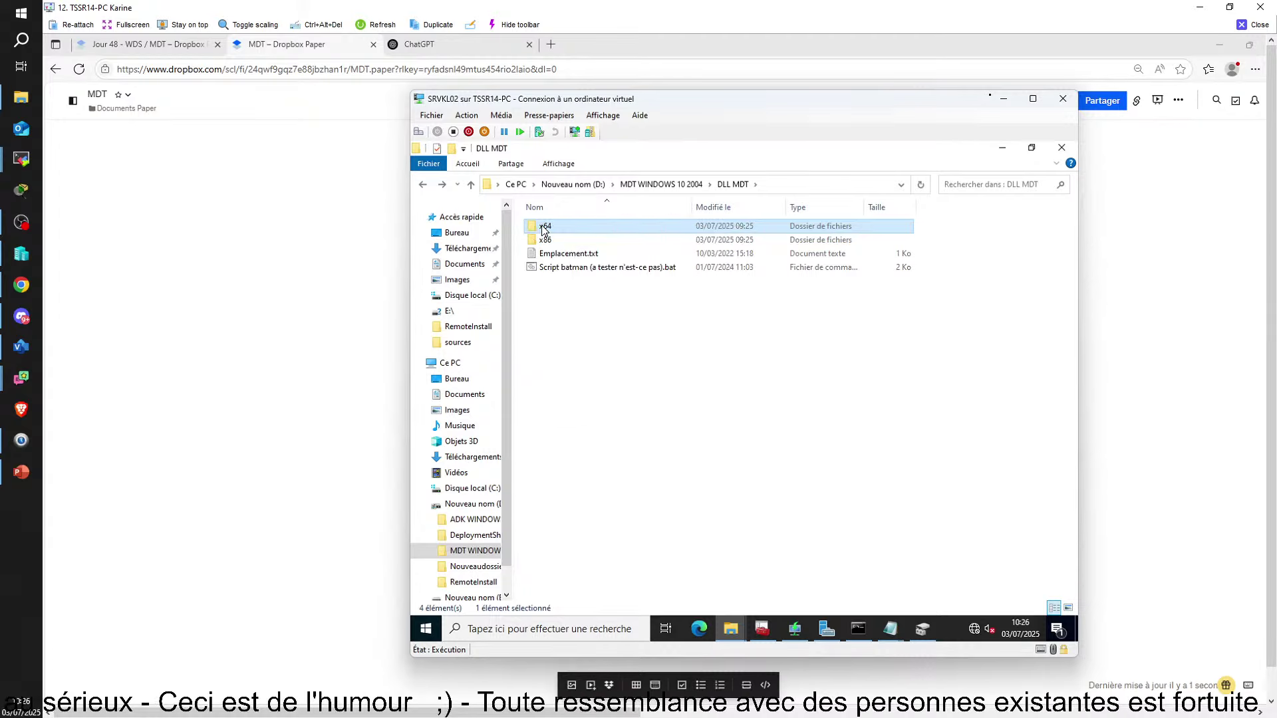
right_click(595, 229)
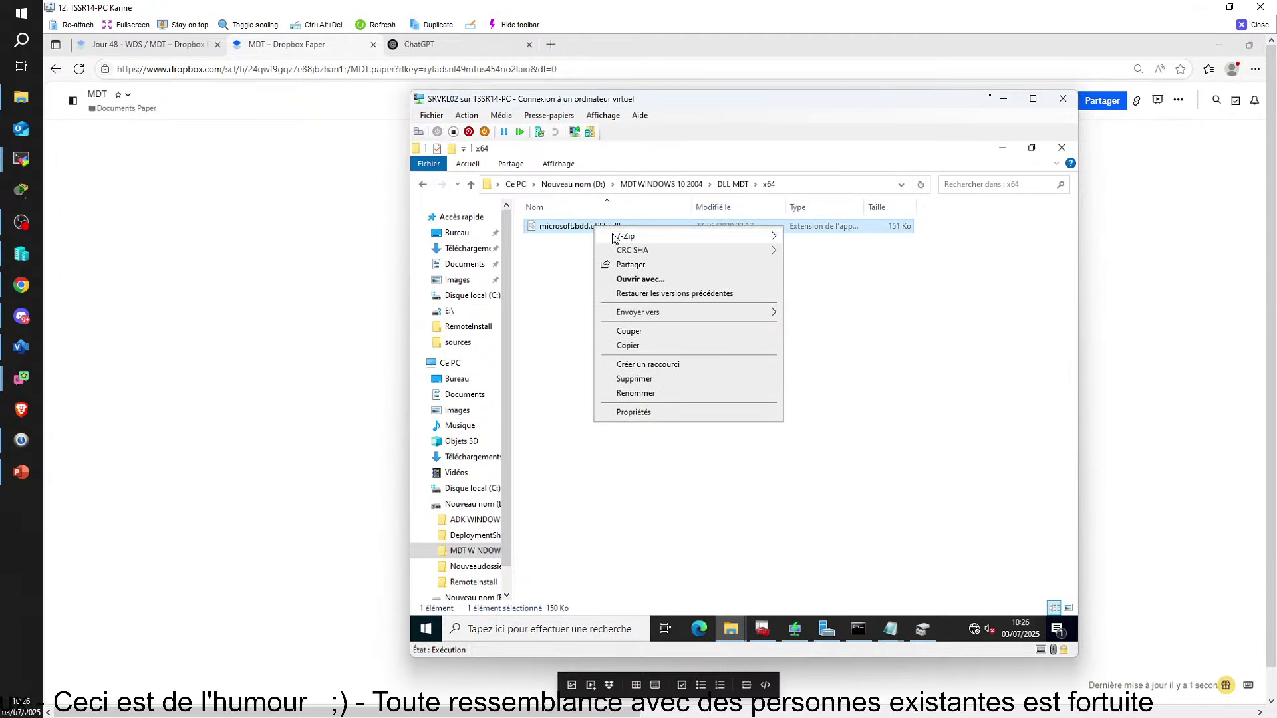
click(635, 346)
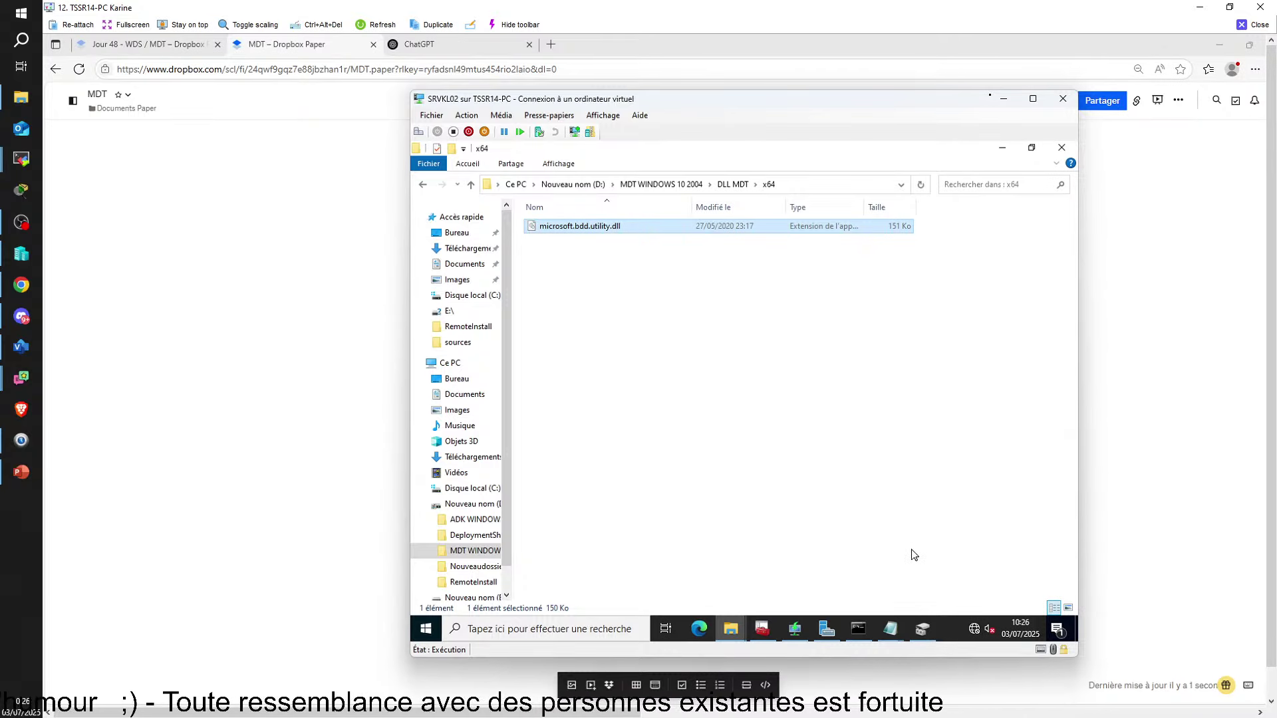
click(765, 629)
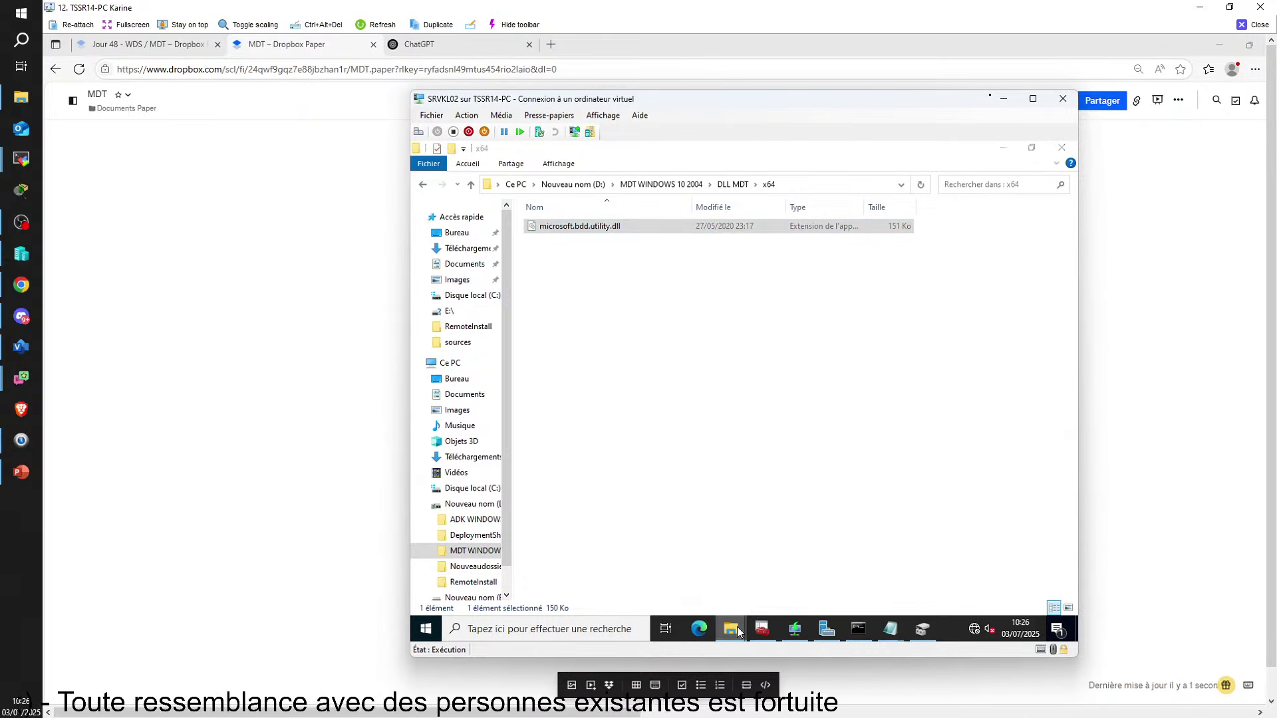
click(421, 184)
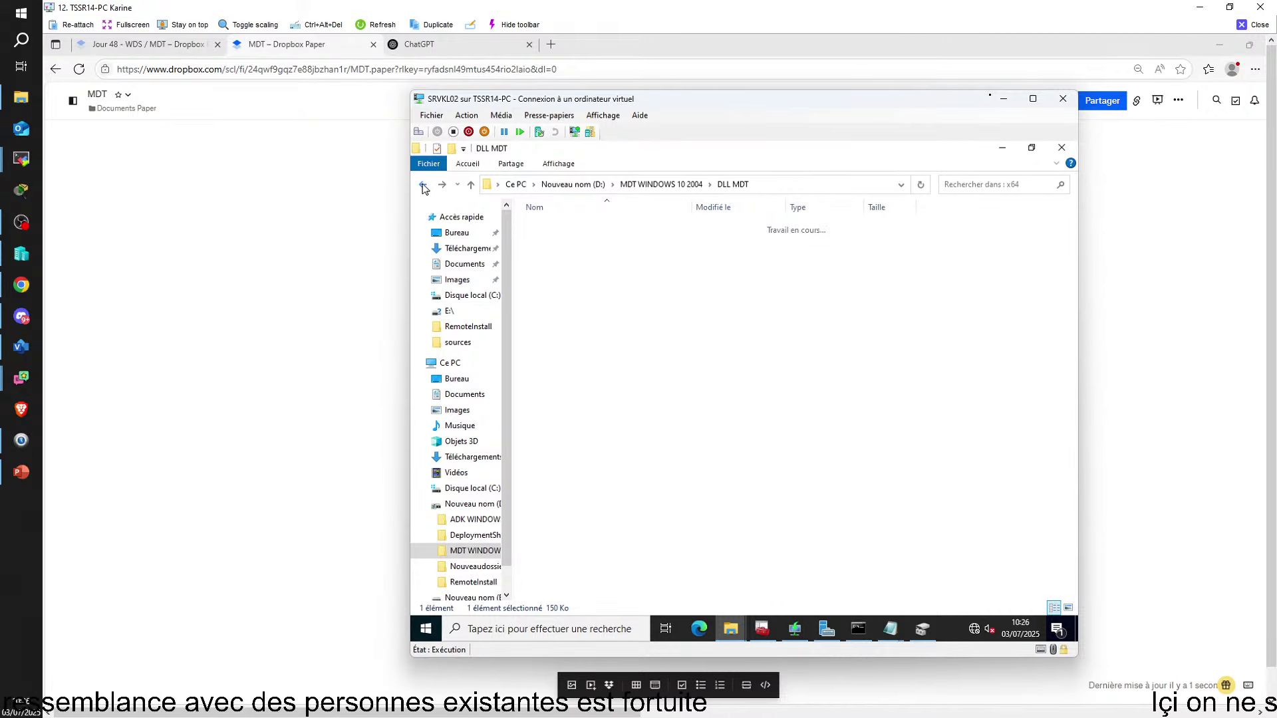
click(472, 489)
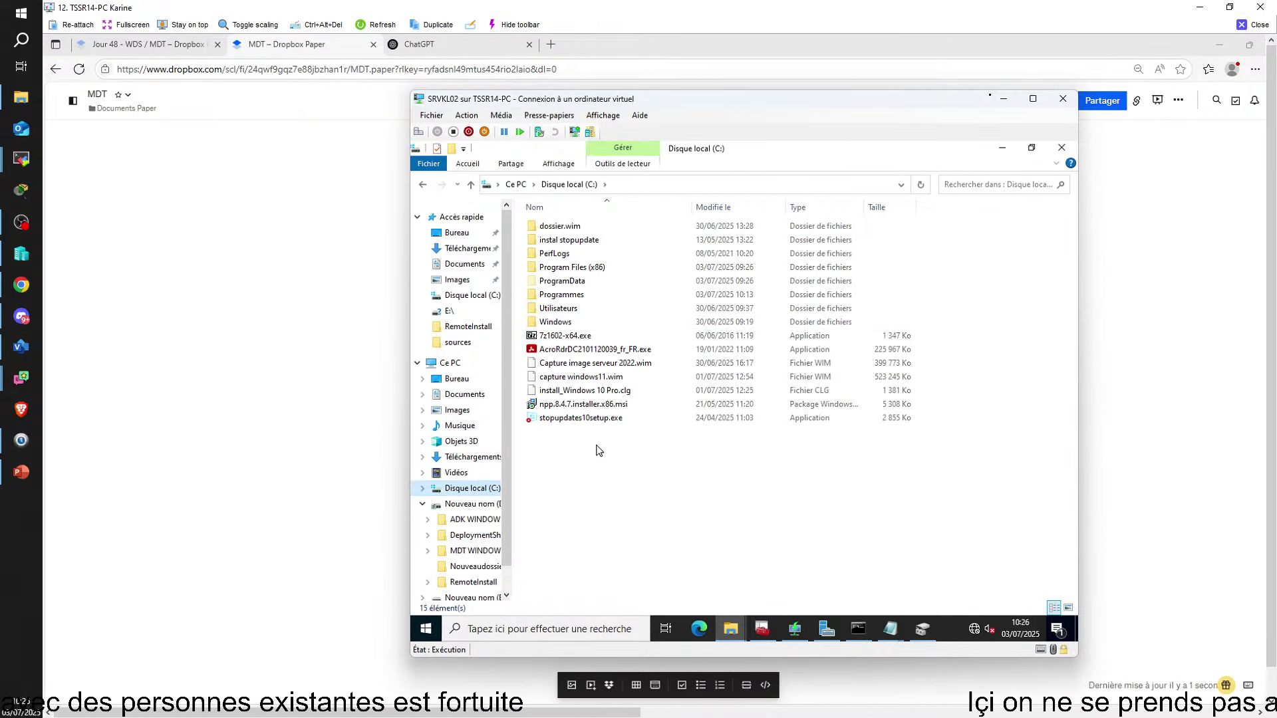
Paste the DLL into C:\Programmes\Microsoft Deployment Toolkit\Templates\Distribution\Tools\x64, replacing the existing file
double_click(561, 297)
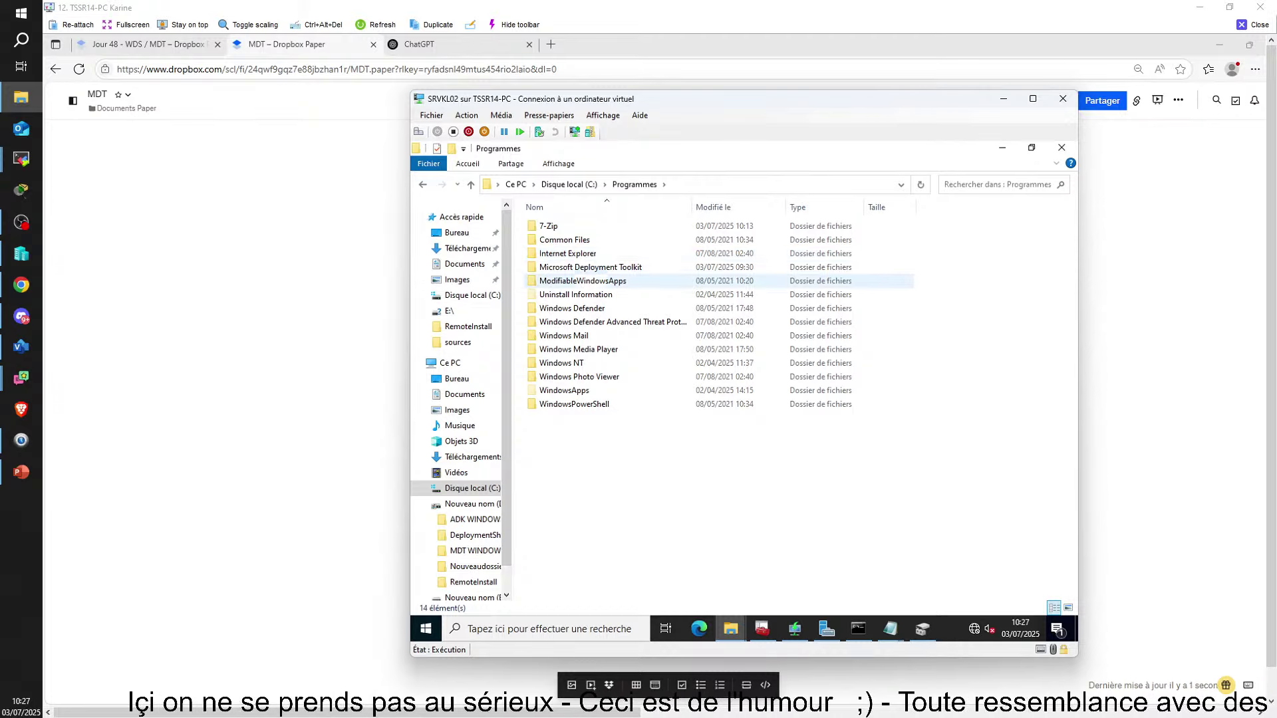
double_click(587, 267)
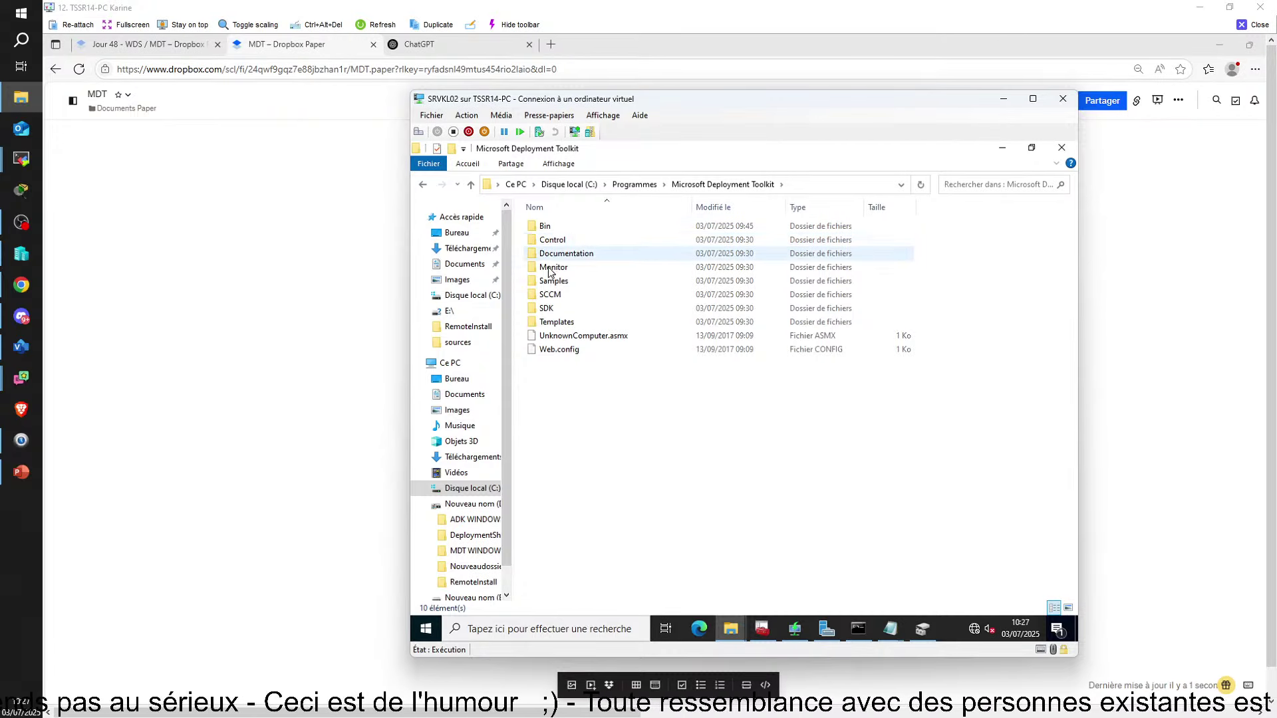
double_click(552, 323)
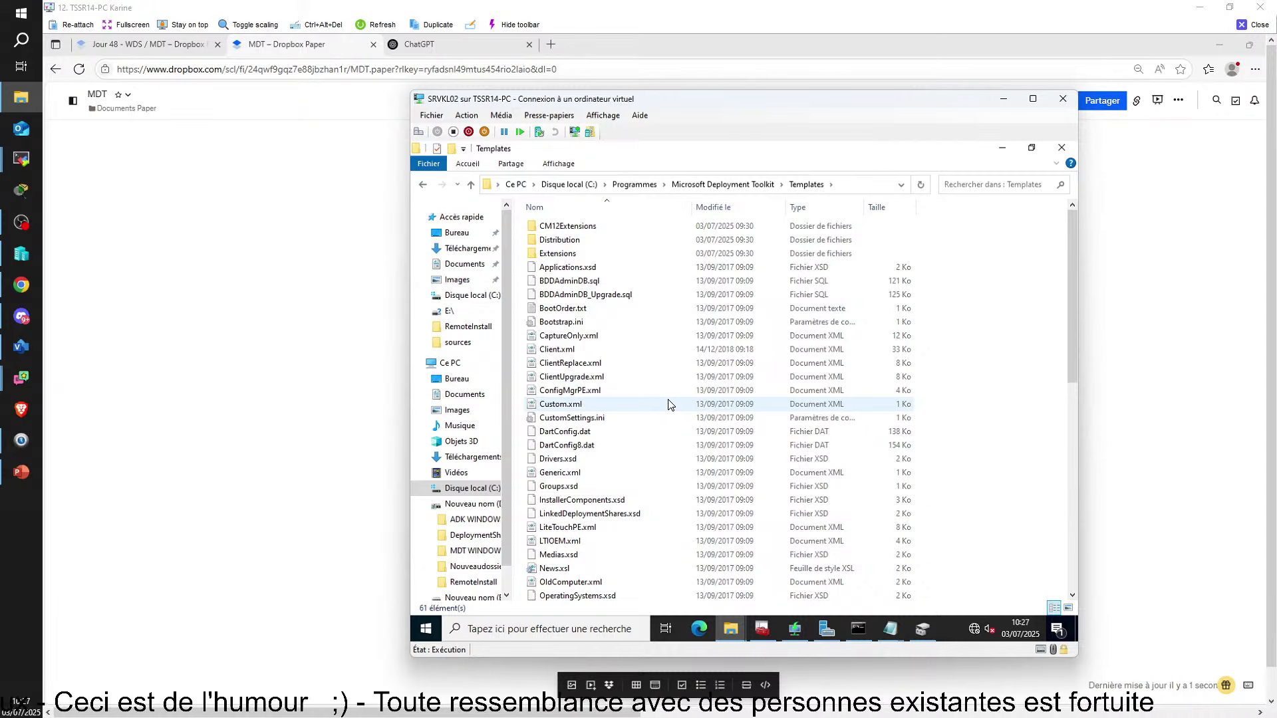
double_click(571, 241)
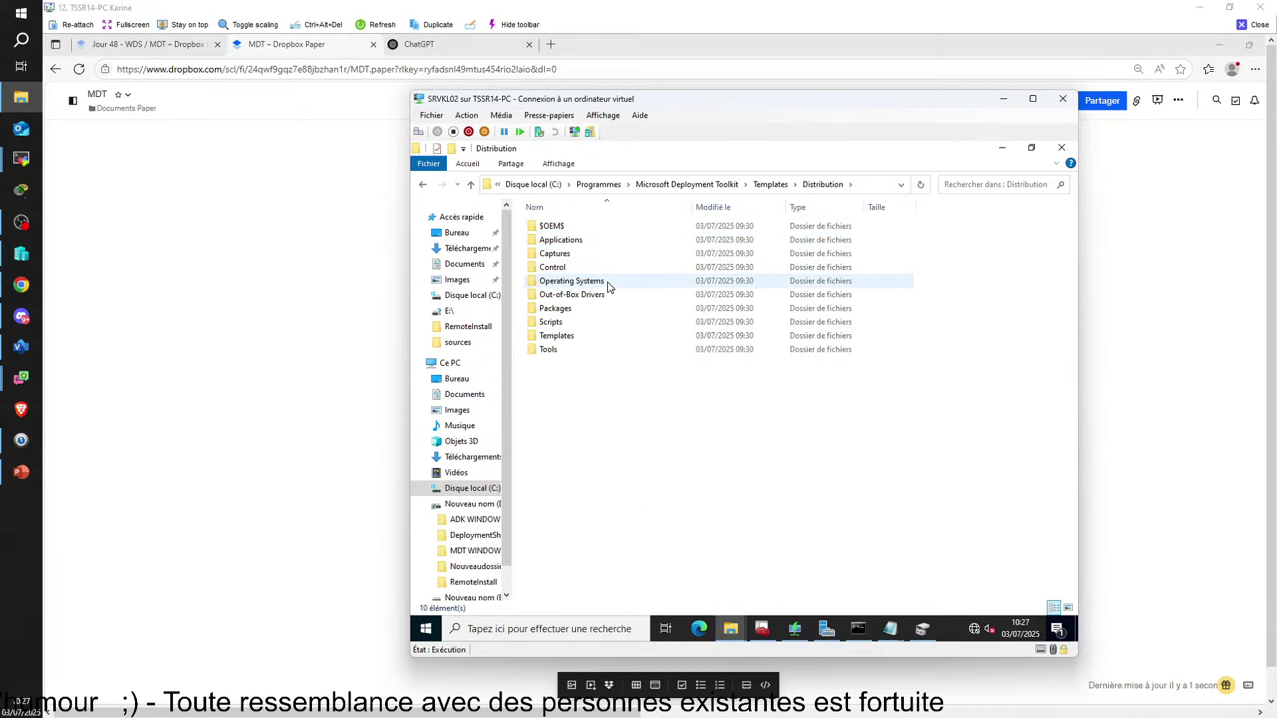
double_click(561, 351)
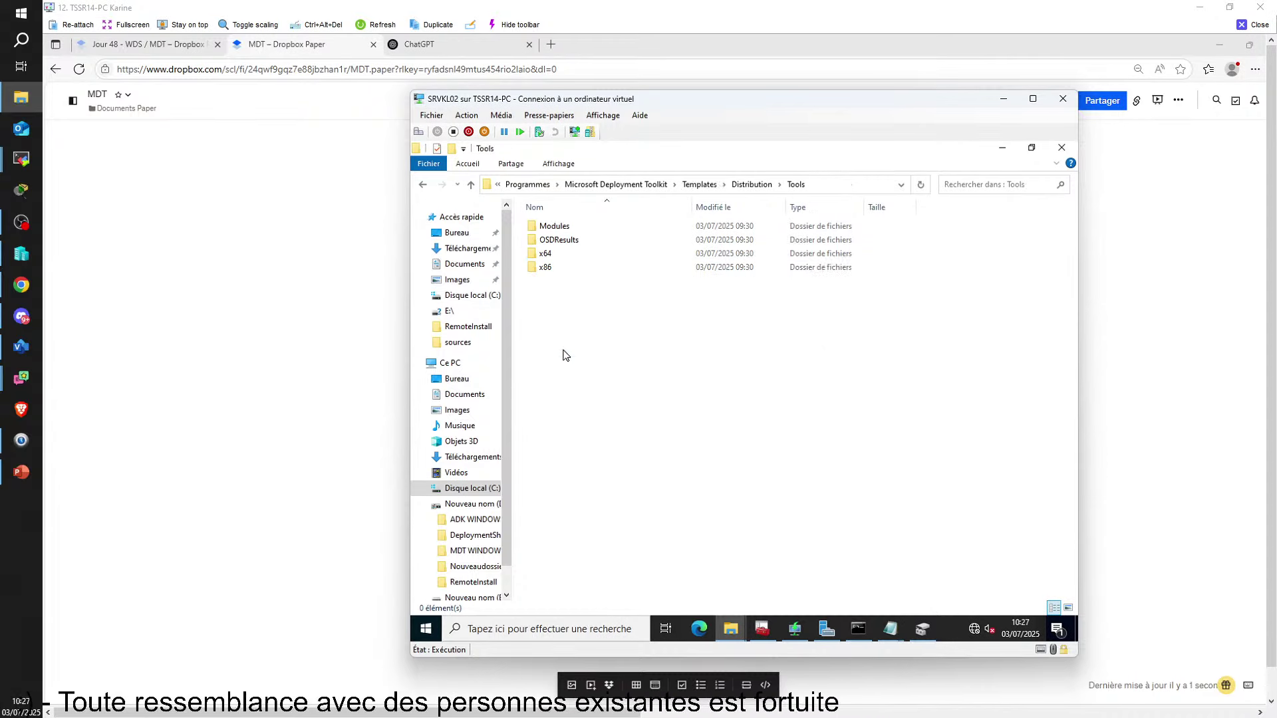
double_click(546, 254)
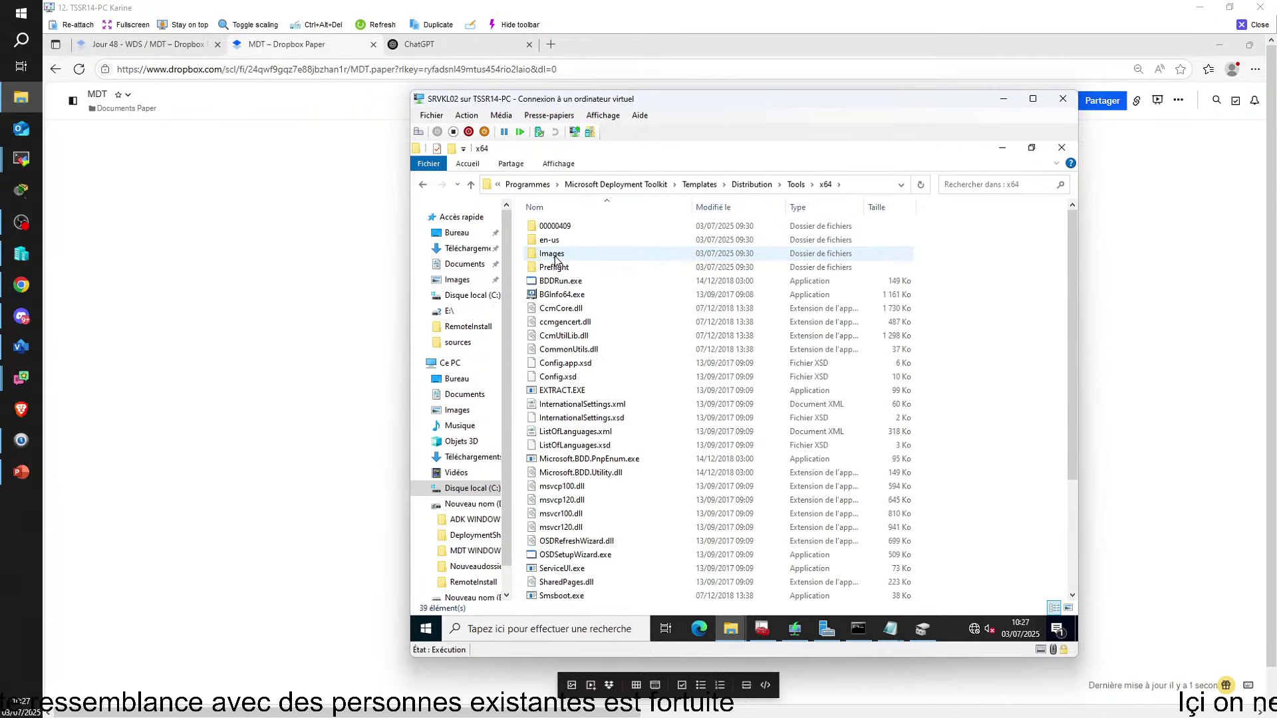
right_click(1005, 339)
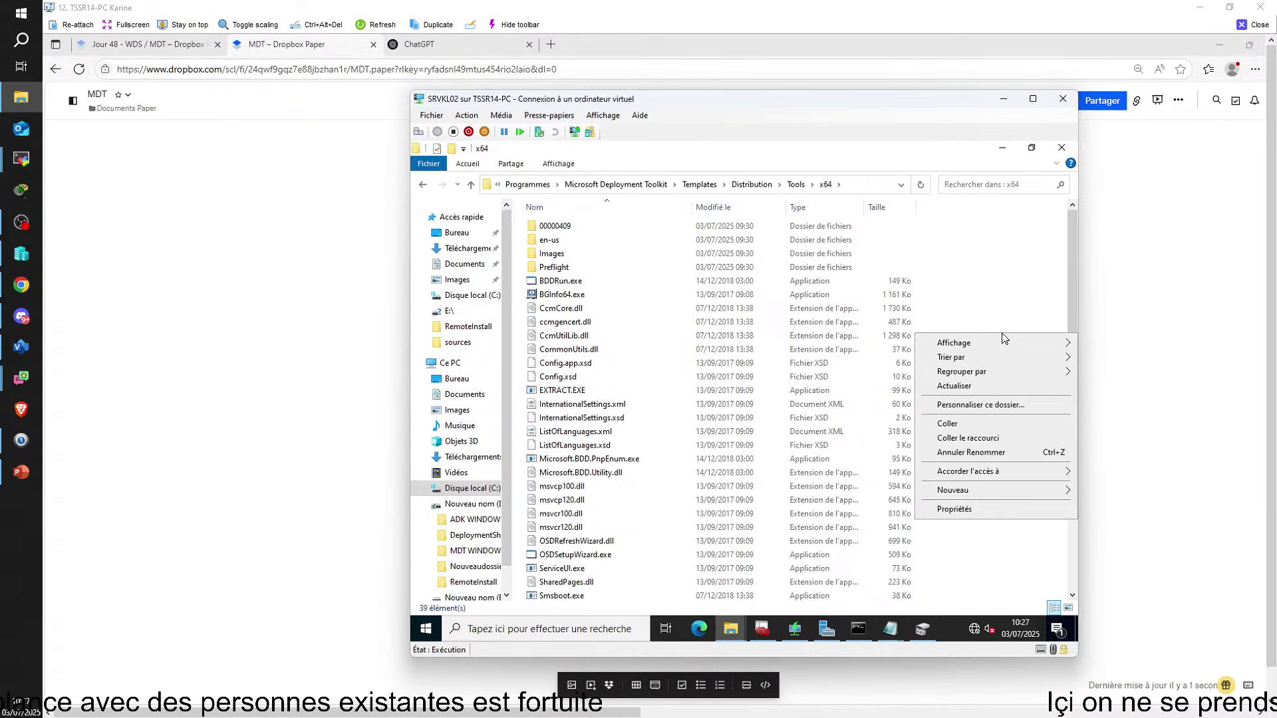
click(953, 424)
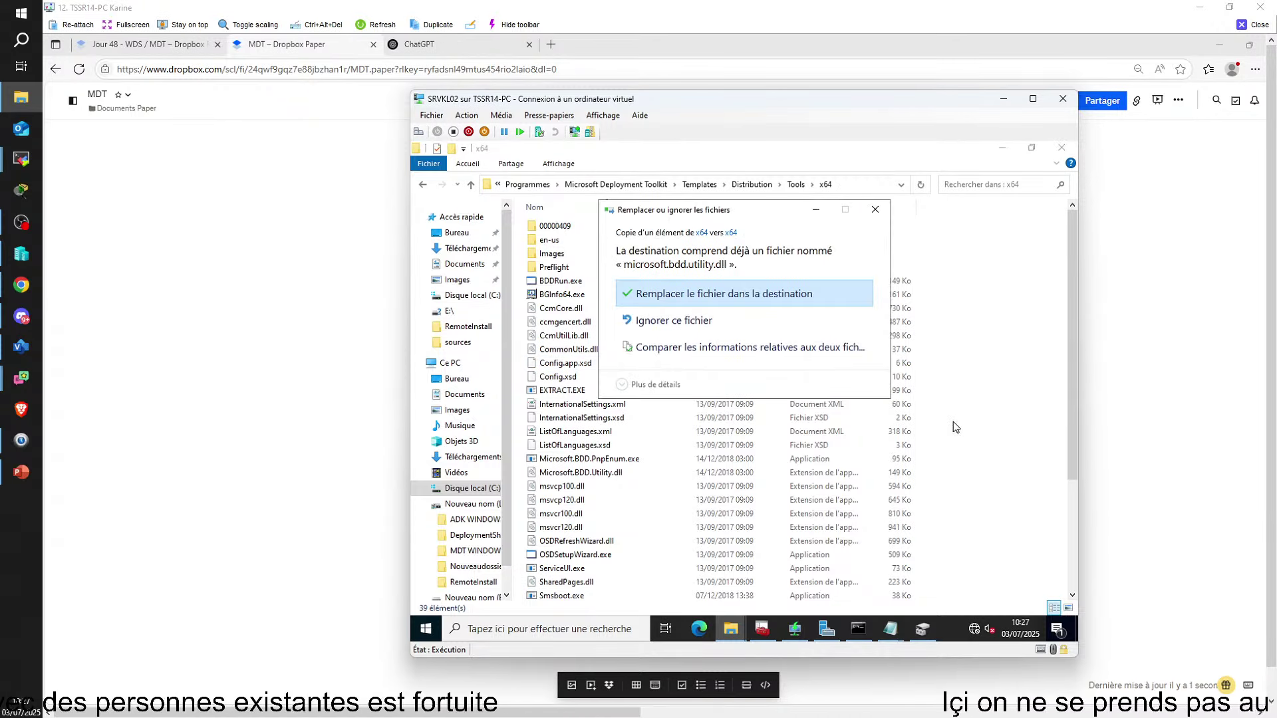
click(738, 297)
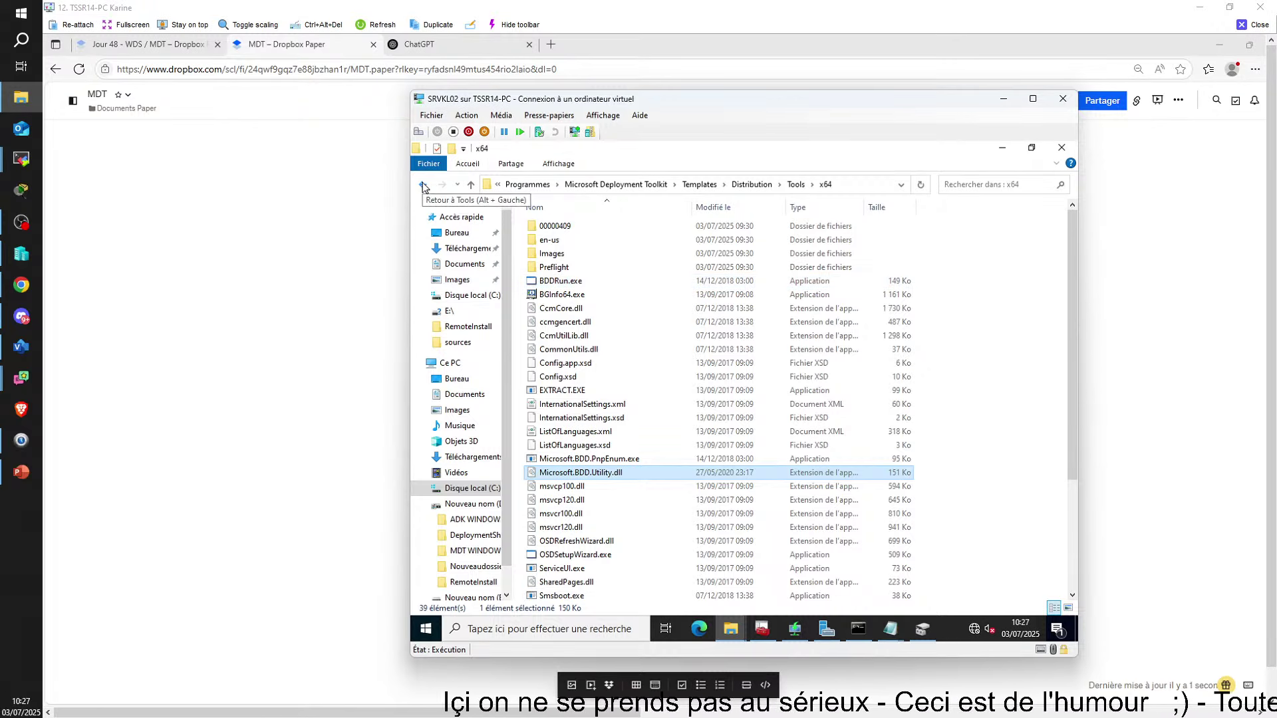
Go to drive D:, dismiss the unavailable E: drive error, and open DeploymentShare
click(471, 506)
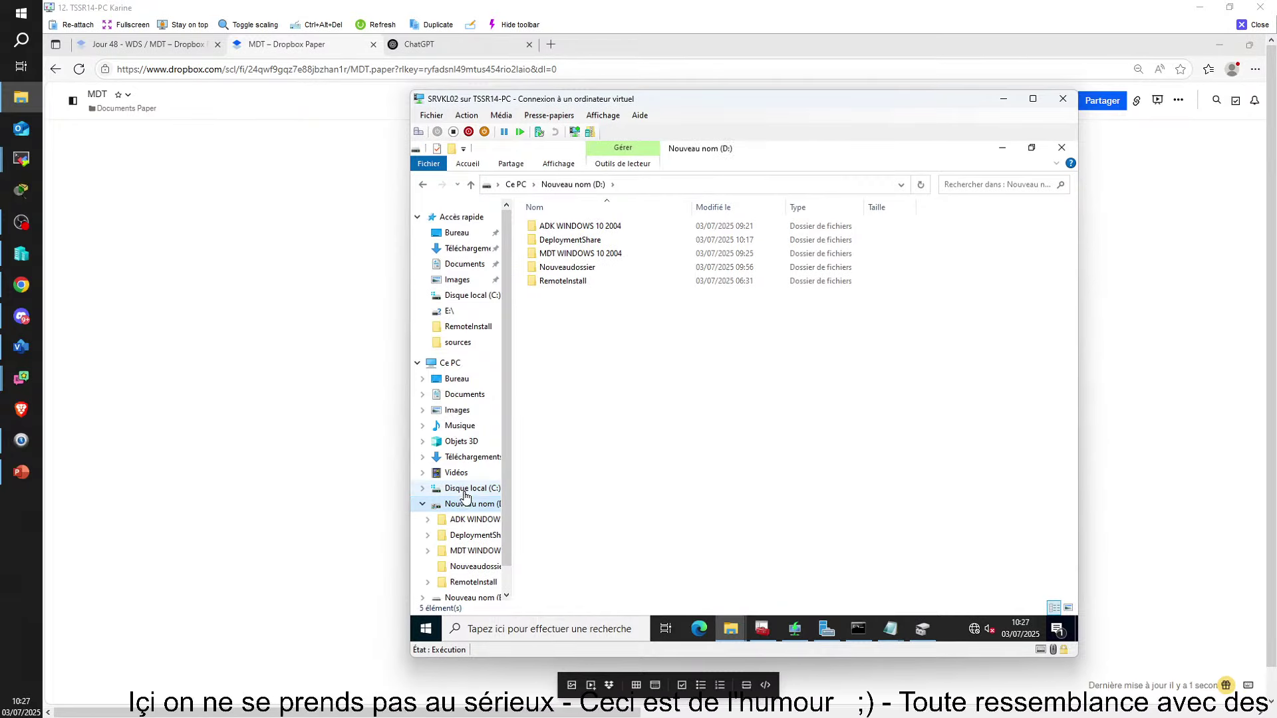
scroll(467, 512, down, 1)
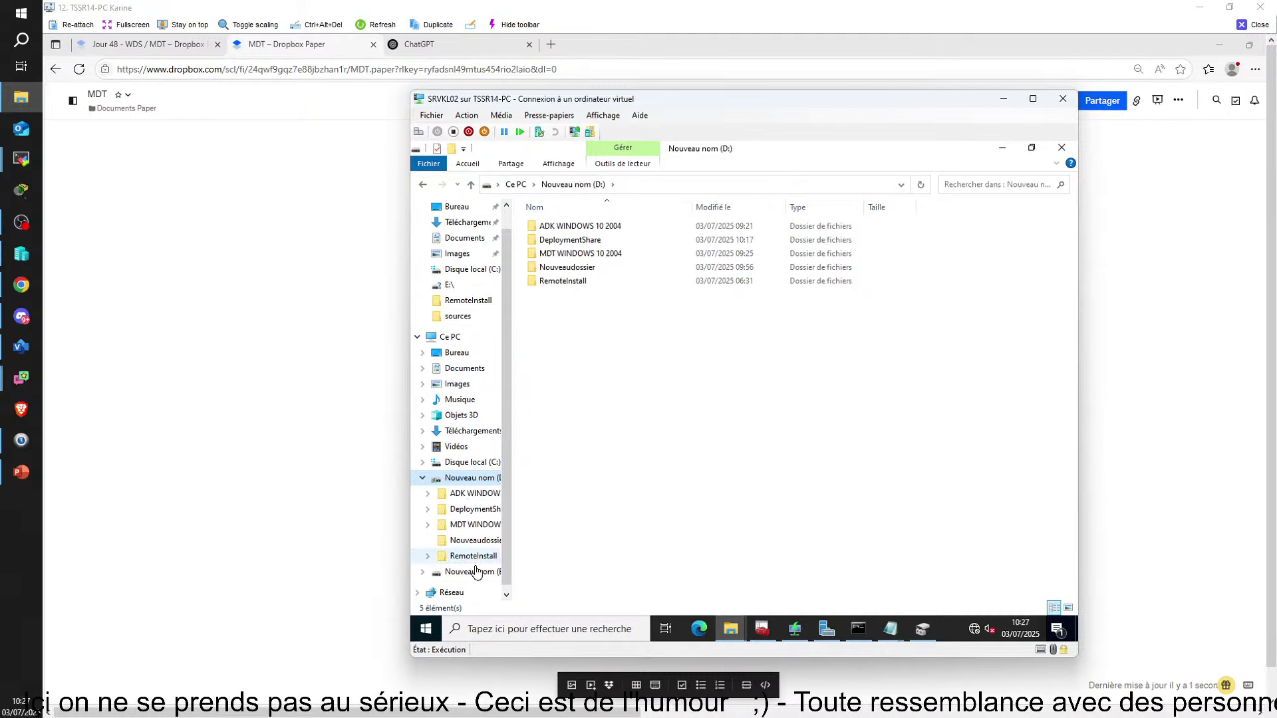
click(474, 573)
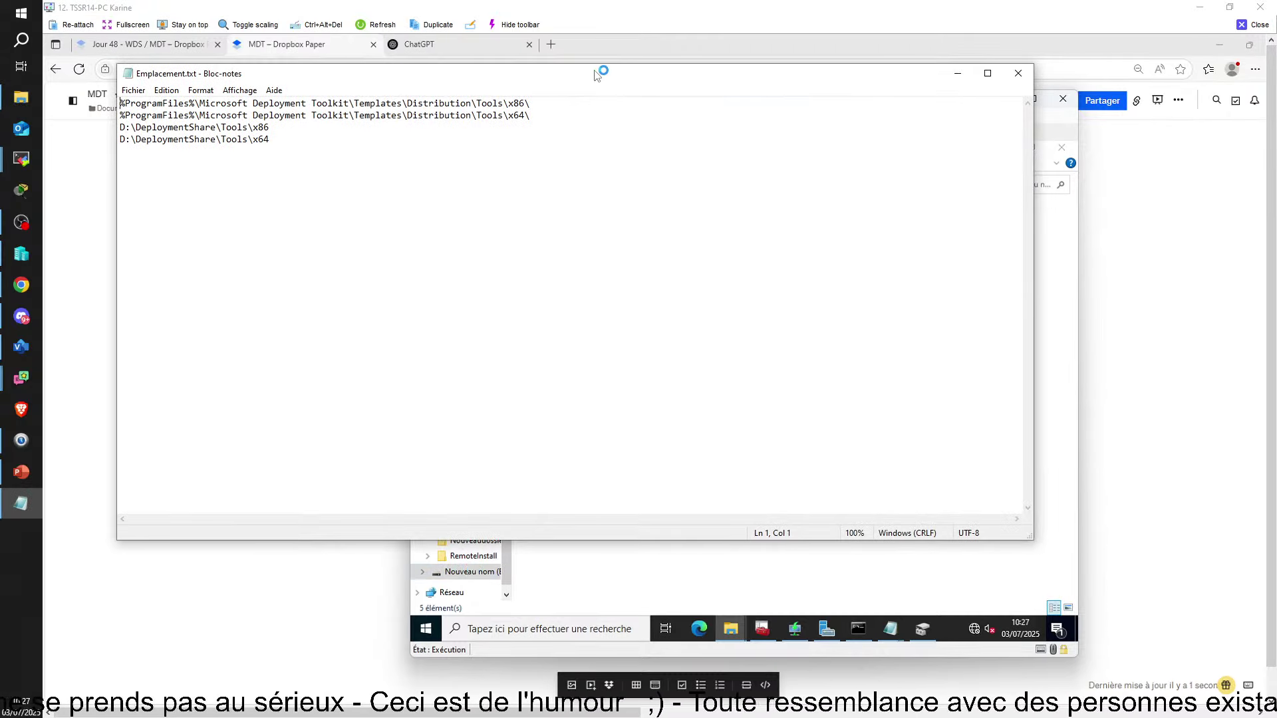
click(907, 310)
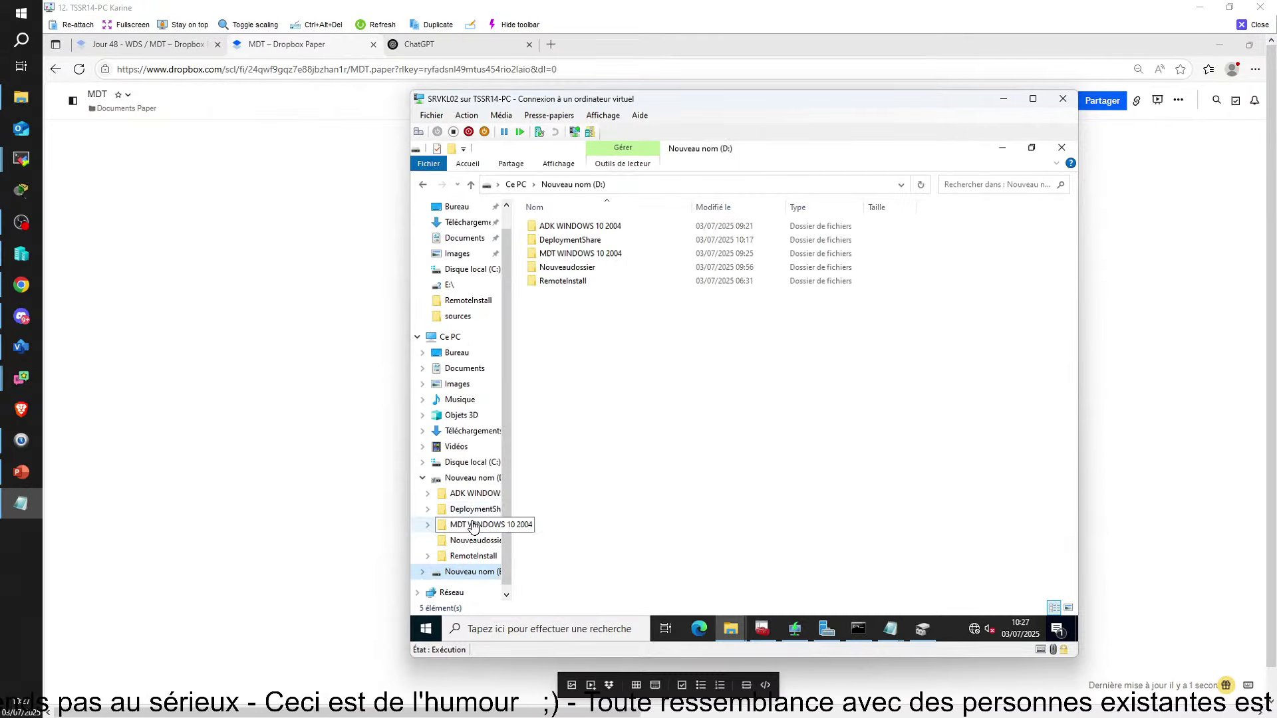
click(468, 479)
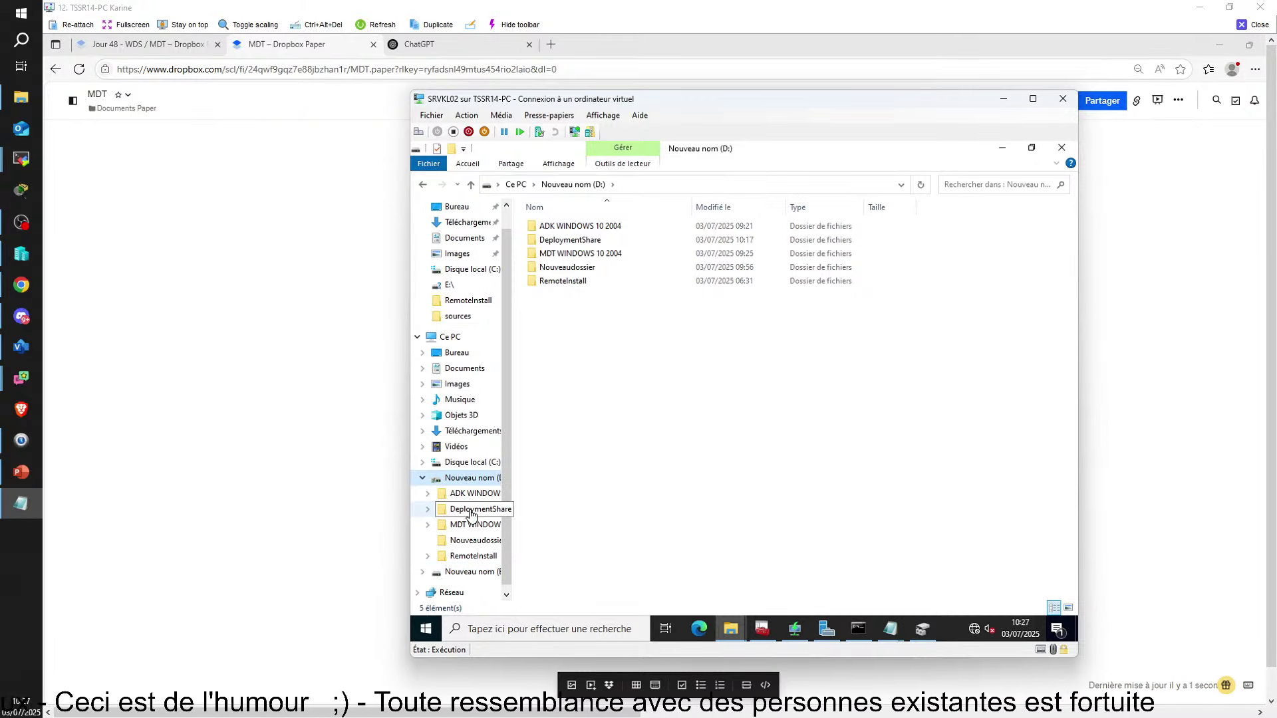
click(471, 511)
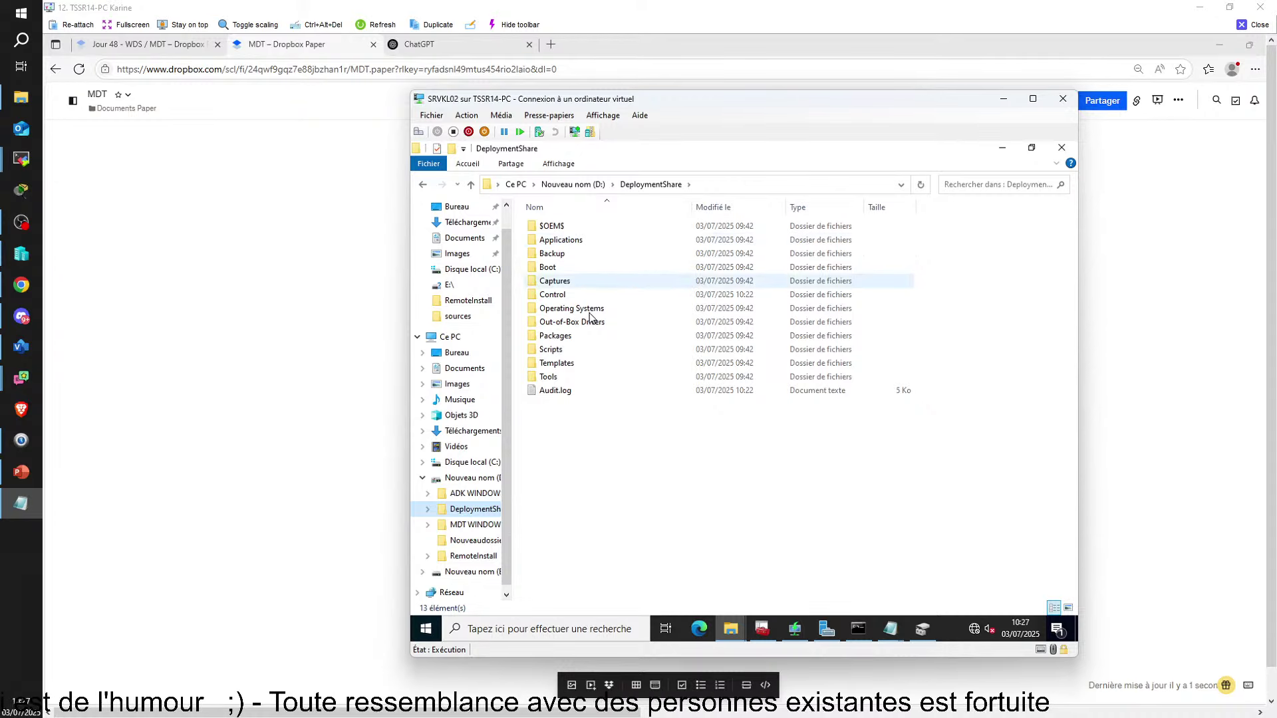
Paste the fix over Microsoft.BDD.Utility.dll in D:\DeploymentShare\Tools\x64, then return to D:
double_click(573, 378)
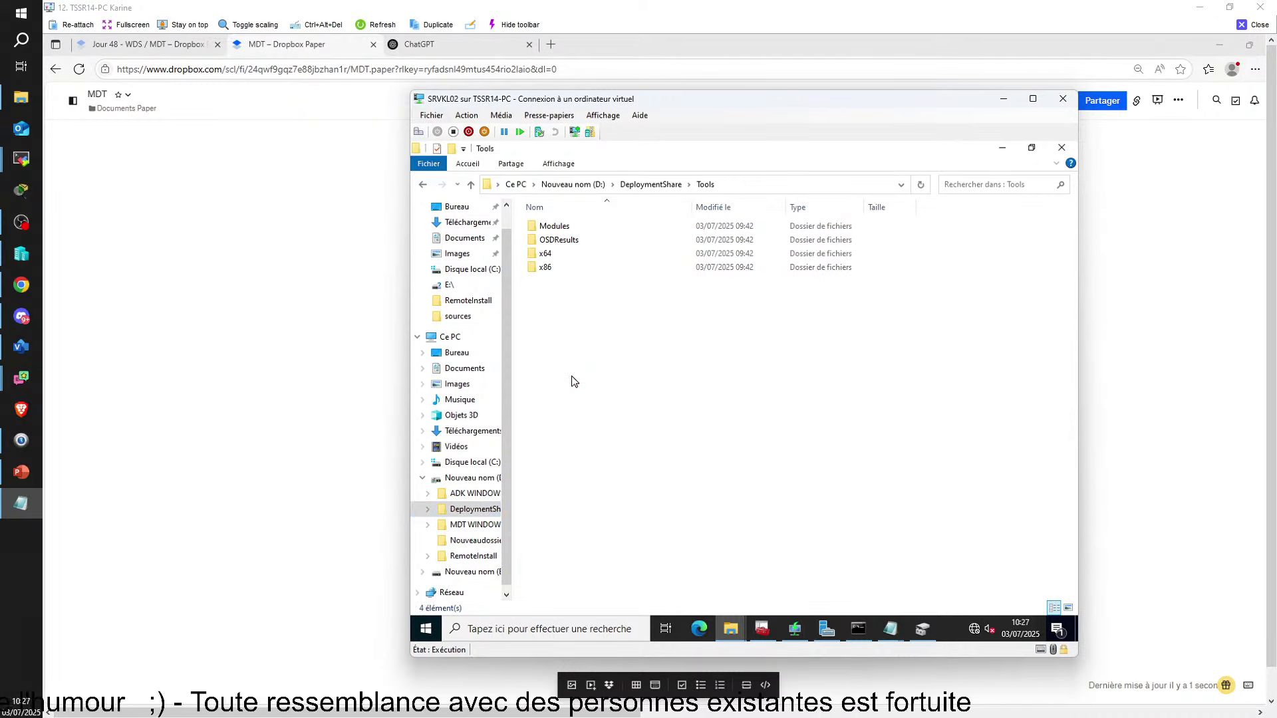
double_click(556, 257)
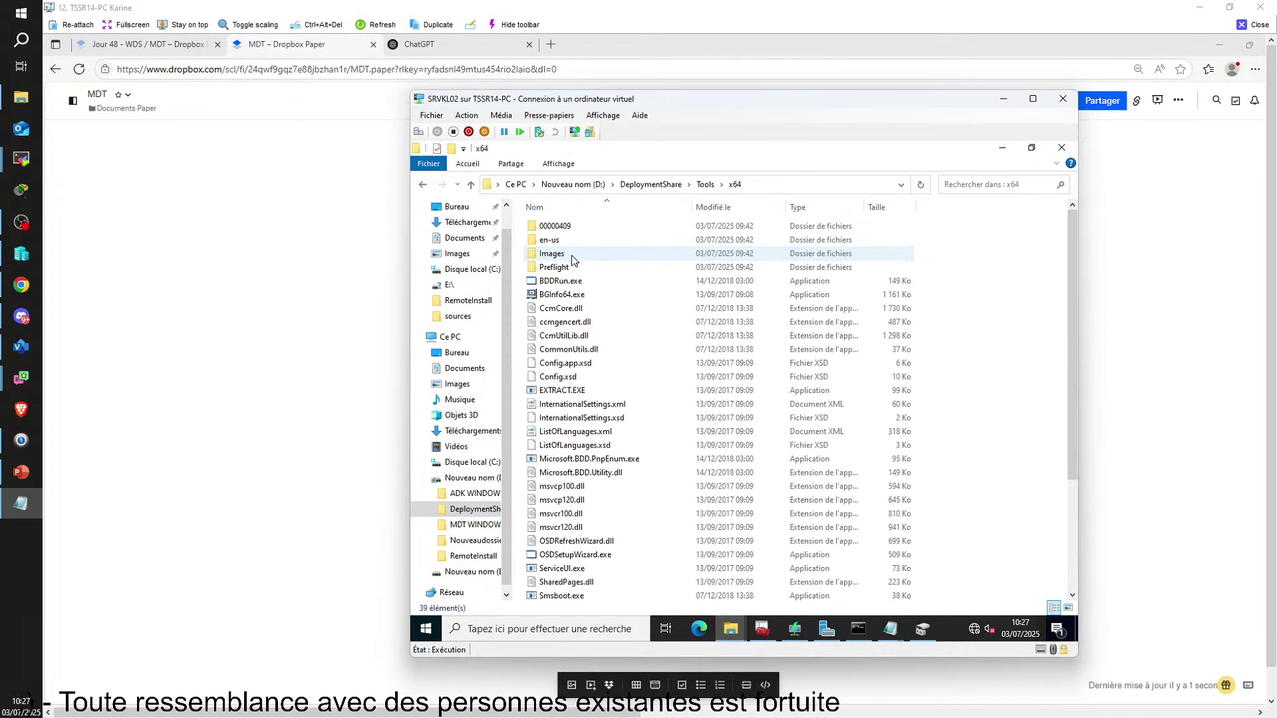
right_click(995, 379)
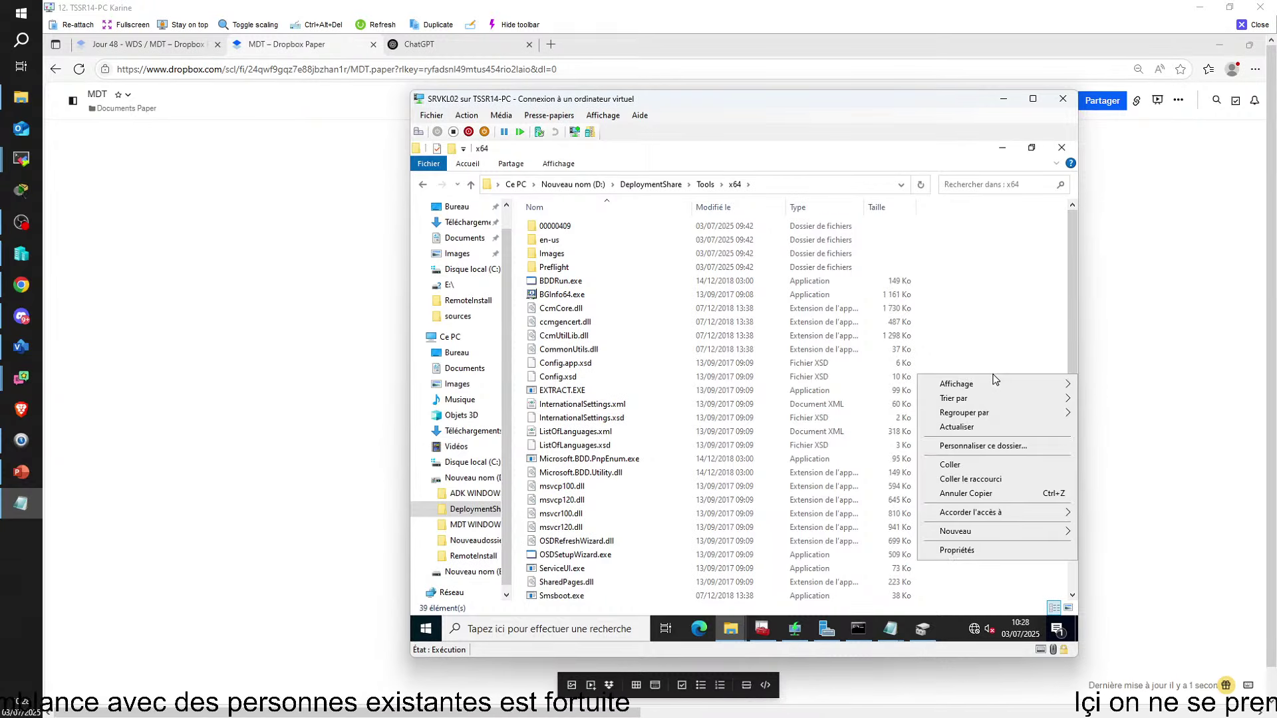
click(950, 464)
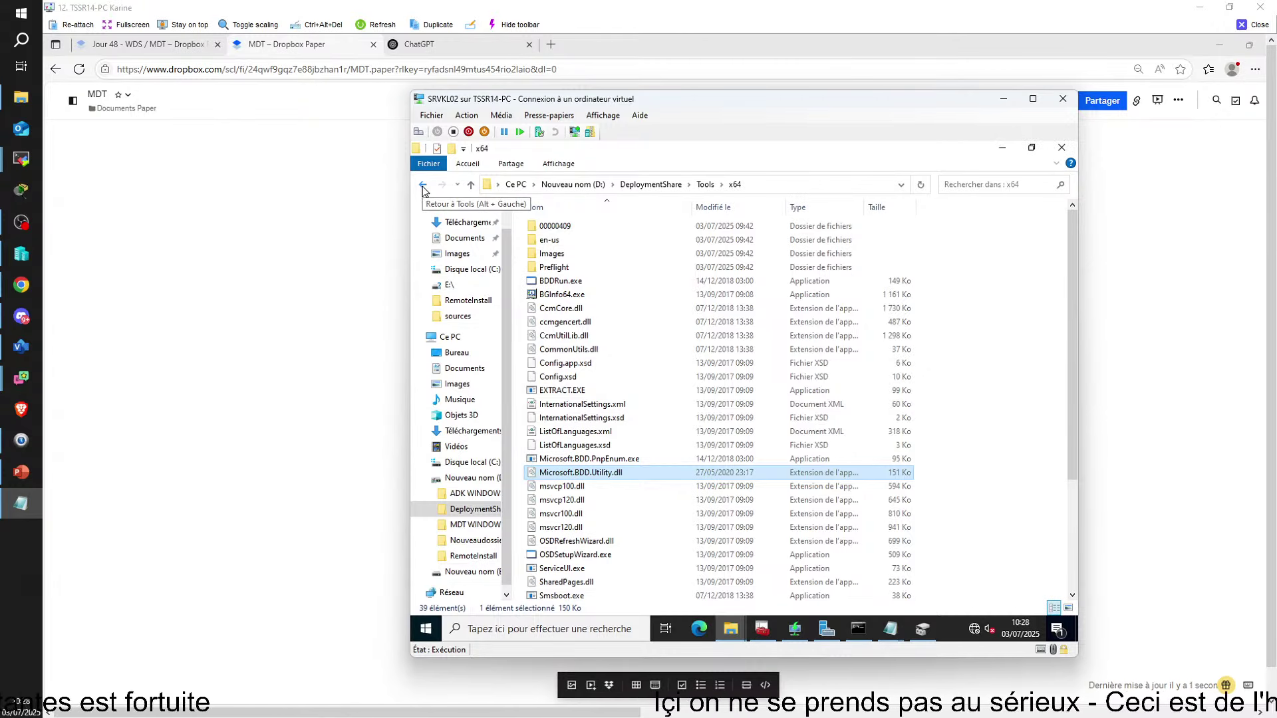
click(421, 186)
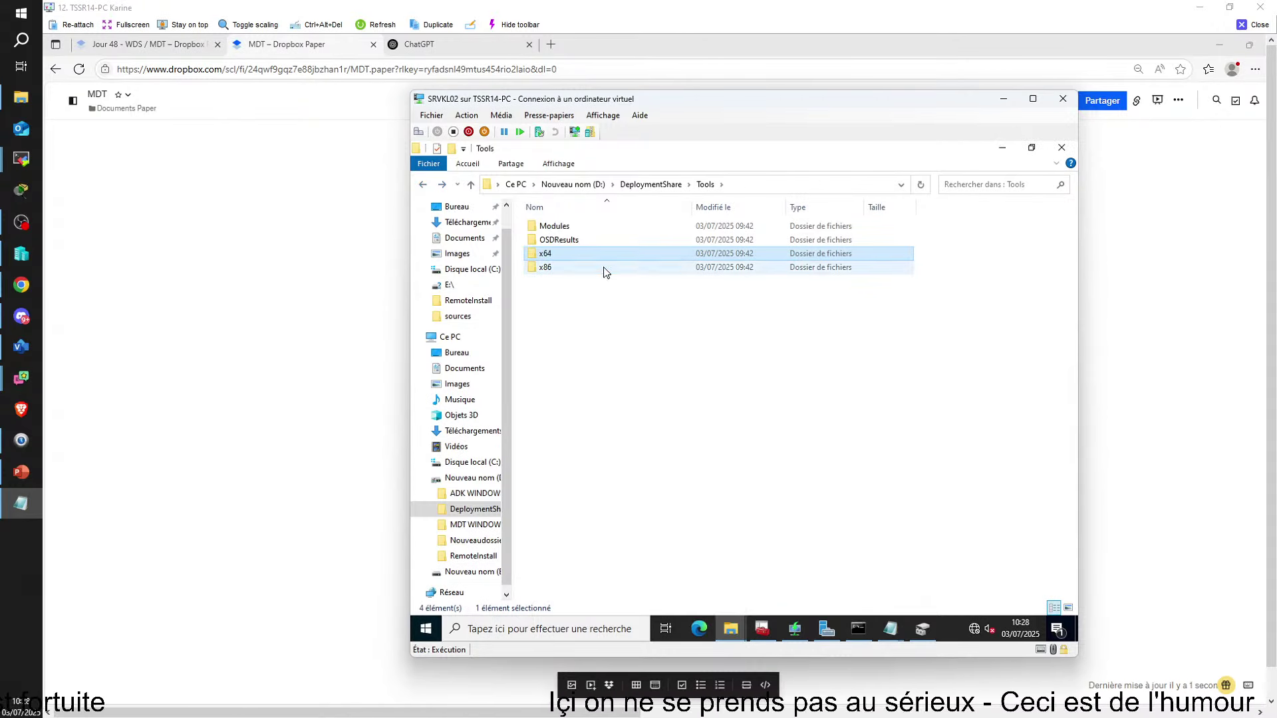
click(548, 267)
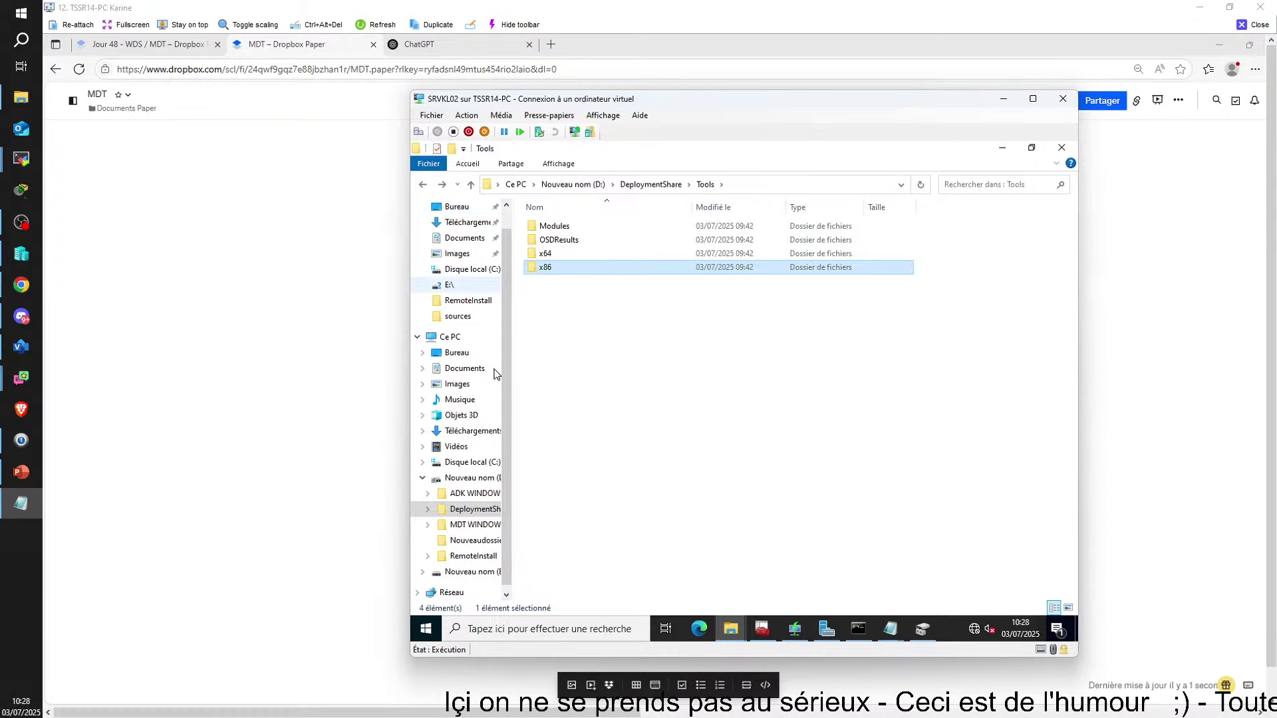
click(477, 476)
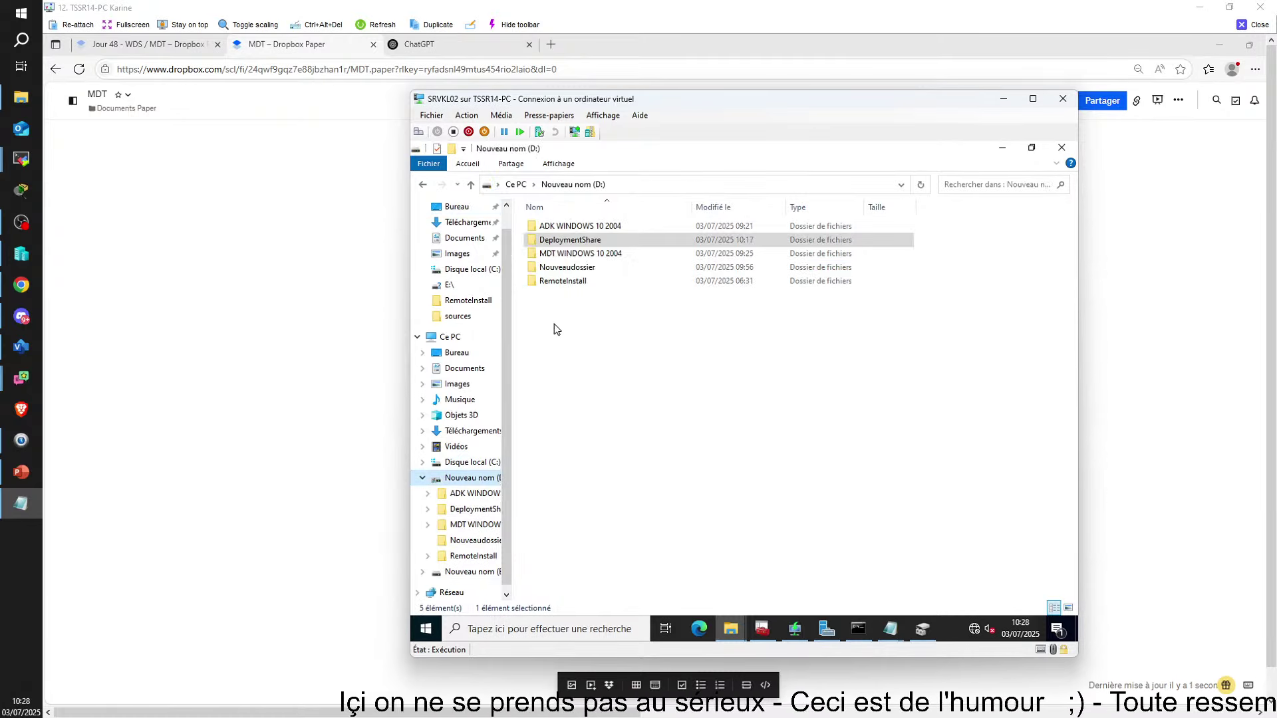
Copy microsoft.bdd.utility.dll from D:\MDT WINDOWS 10 2004\DLL MDT\x86
double_click(546, 254)
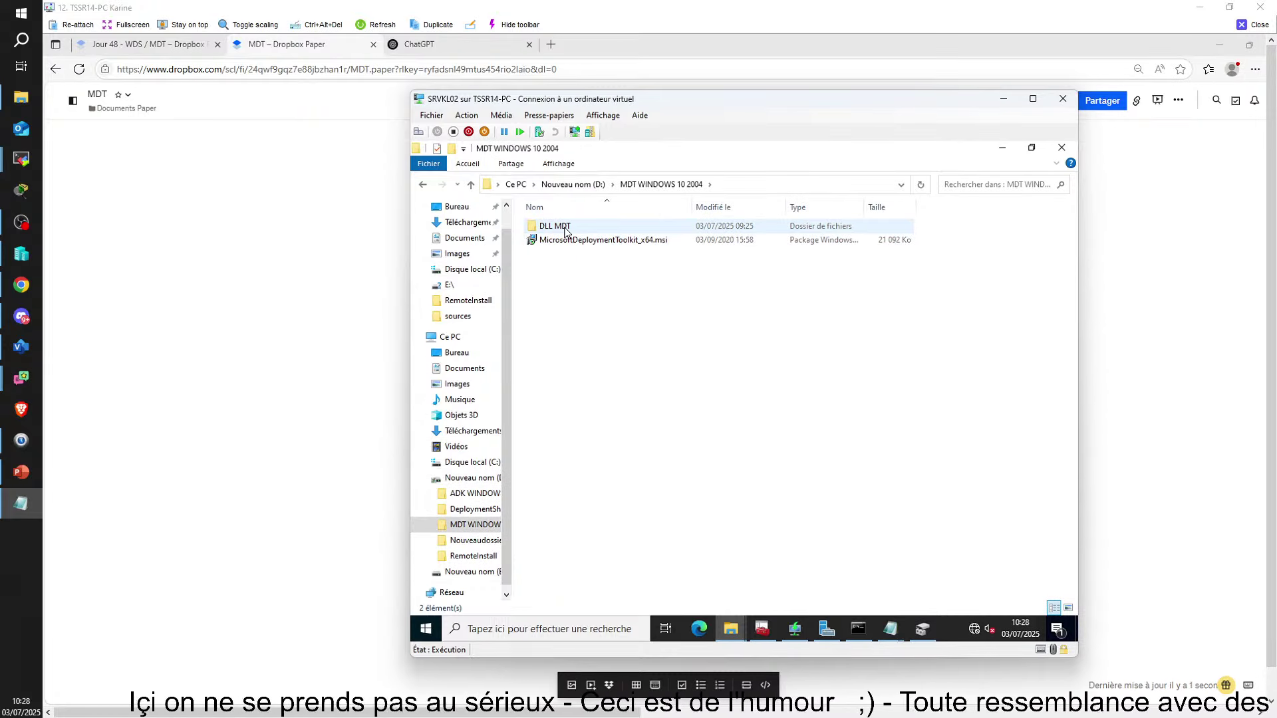
double_click(564, 228)
double_click(542, 241)
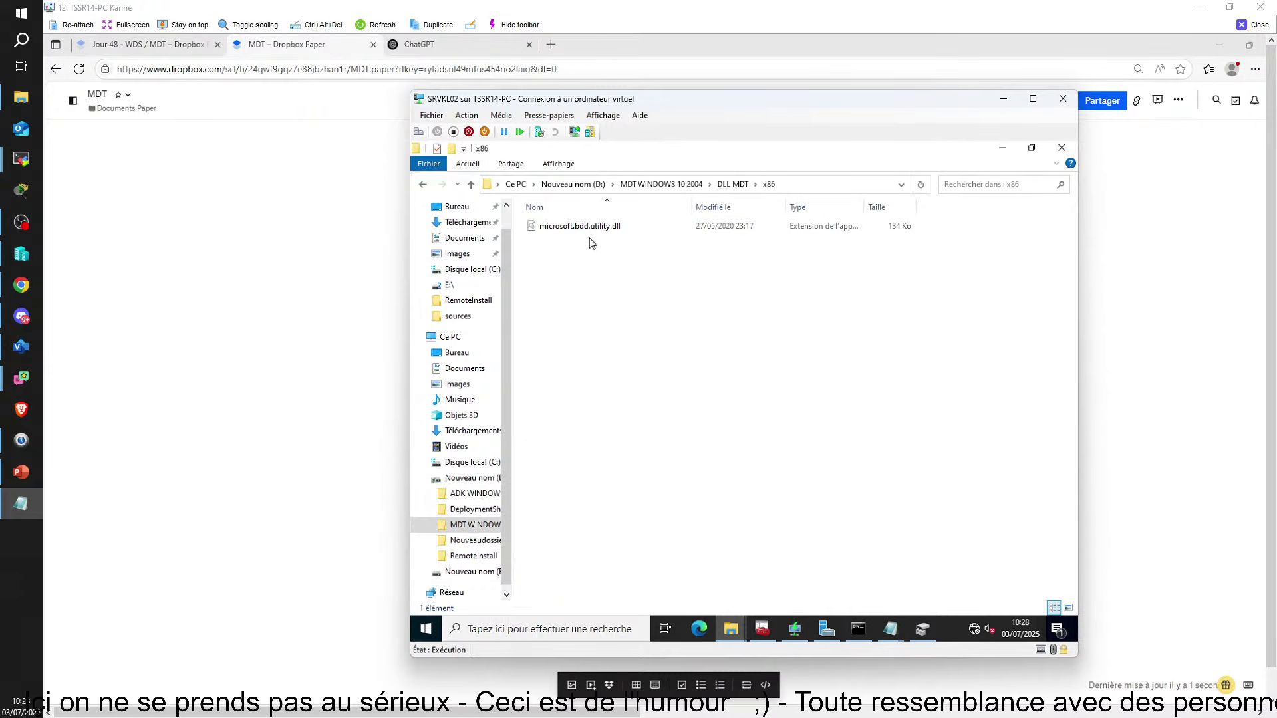
right_click(590, 226)
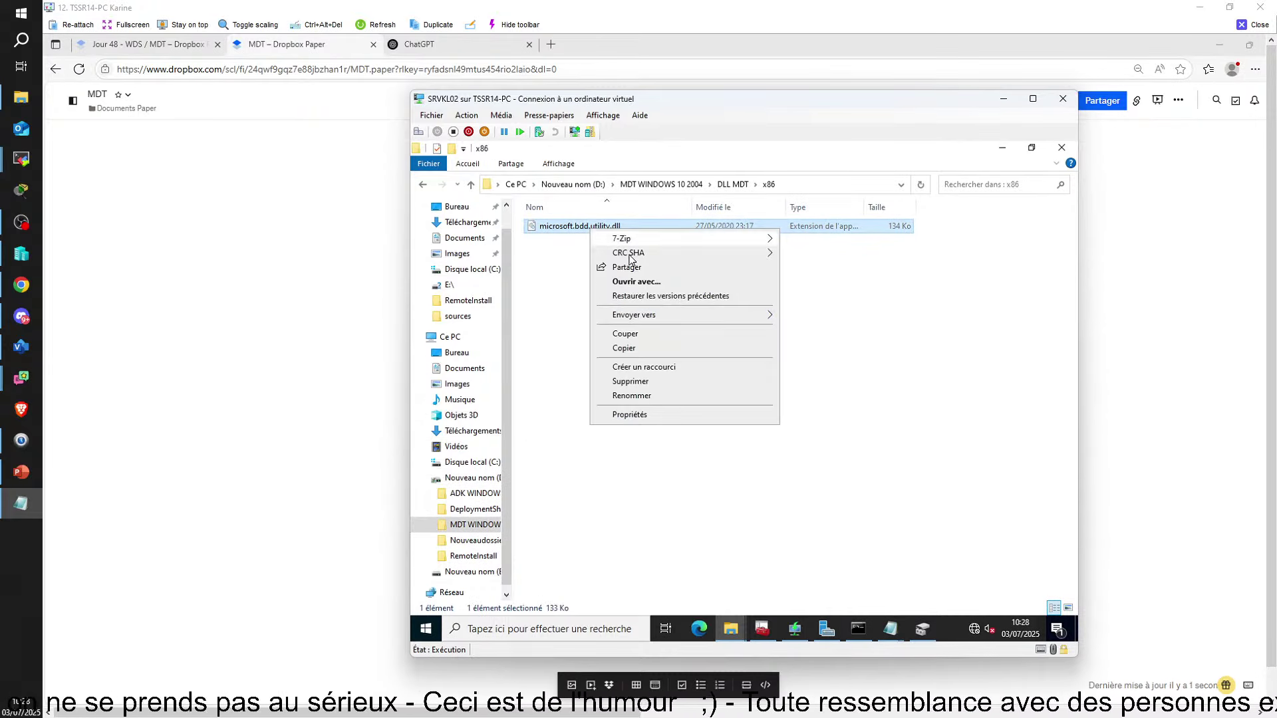
click(638, 349)
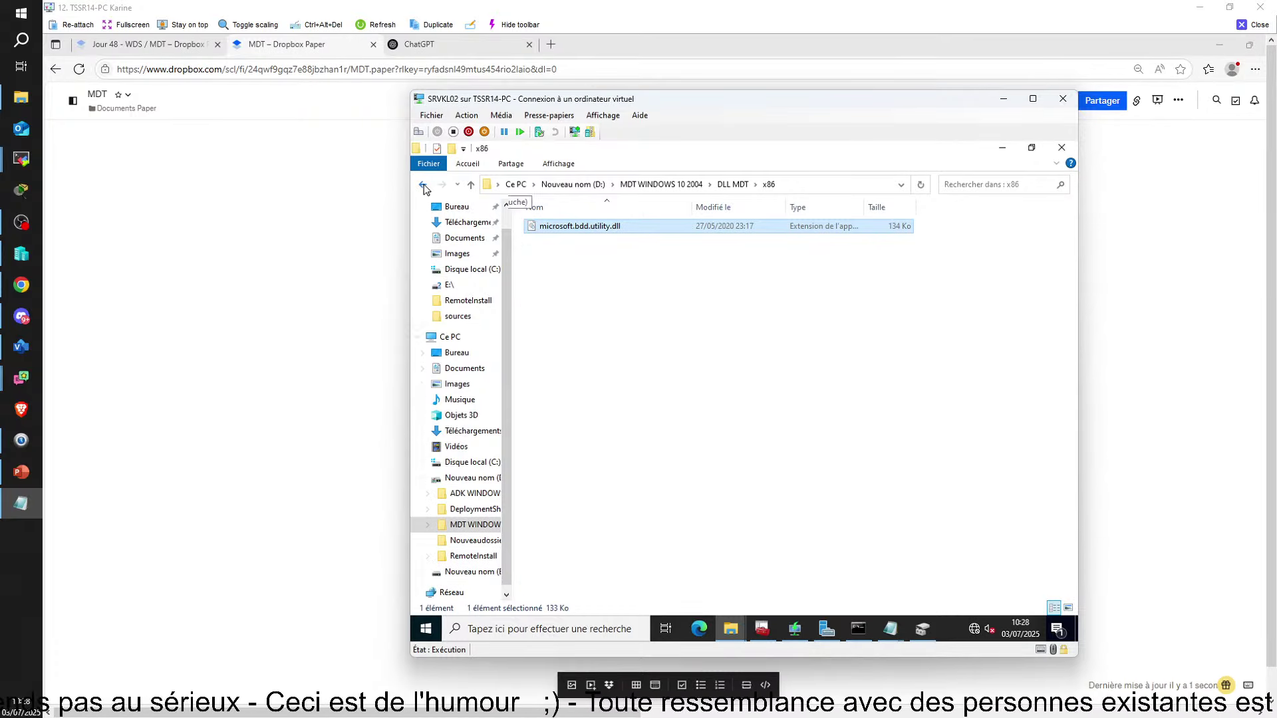
click(424, 186)
click(424, 186)
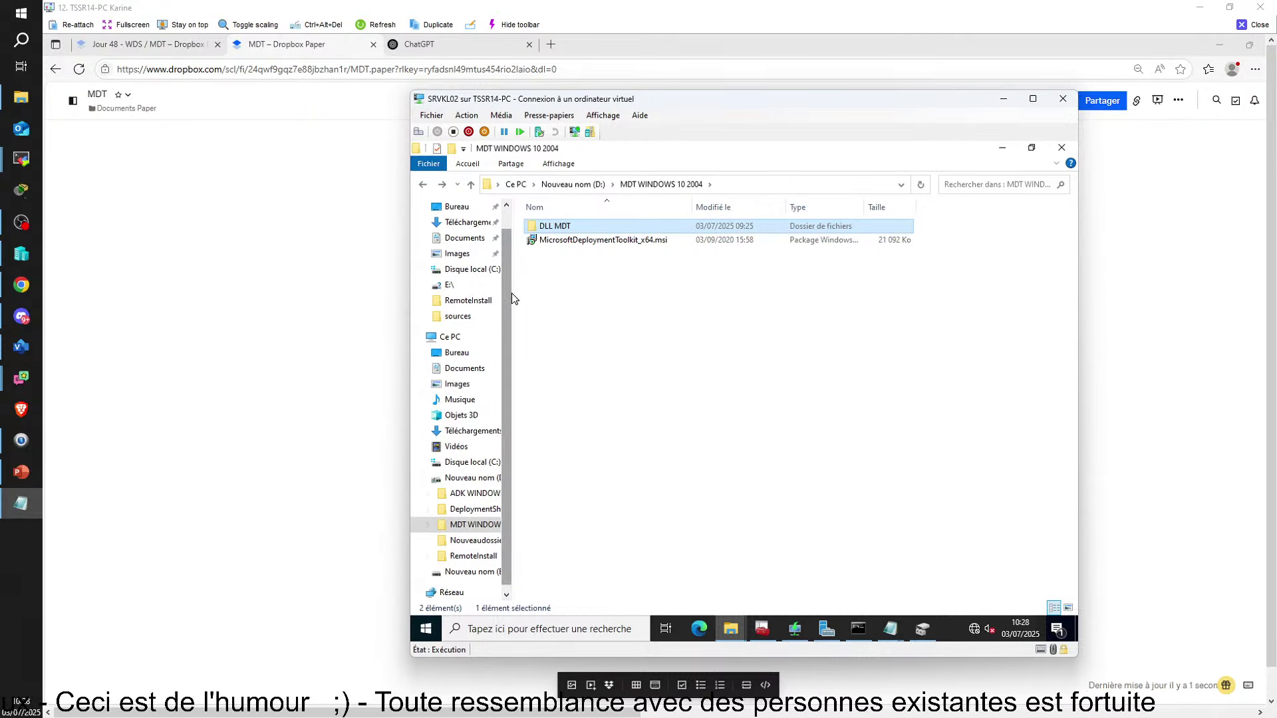
drag(513, 295, 566, 295)
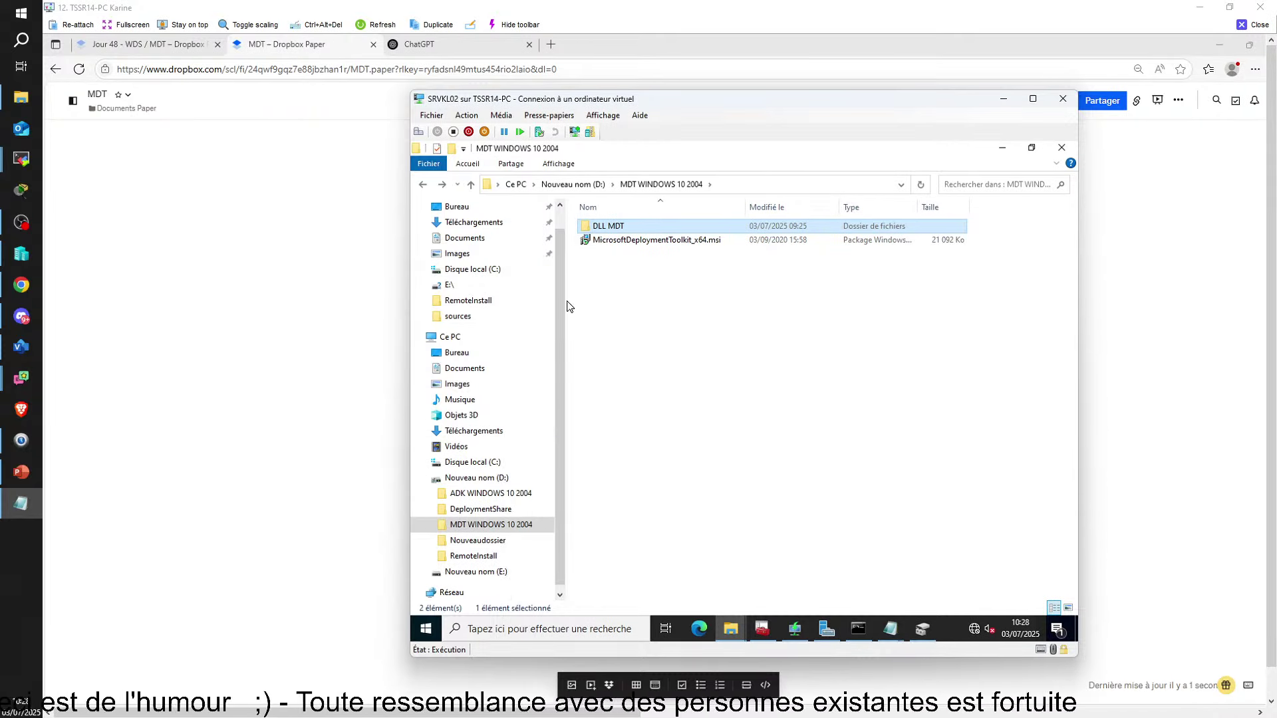
Paste it into C:\Programmes\Microsoft Deployment Toolkit\Templates\Distribution\Tools\x86, replacing the existing DLL
click(477, 464)
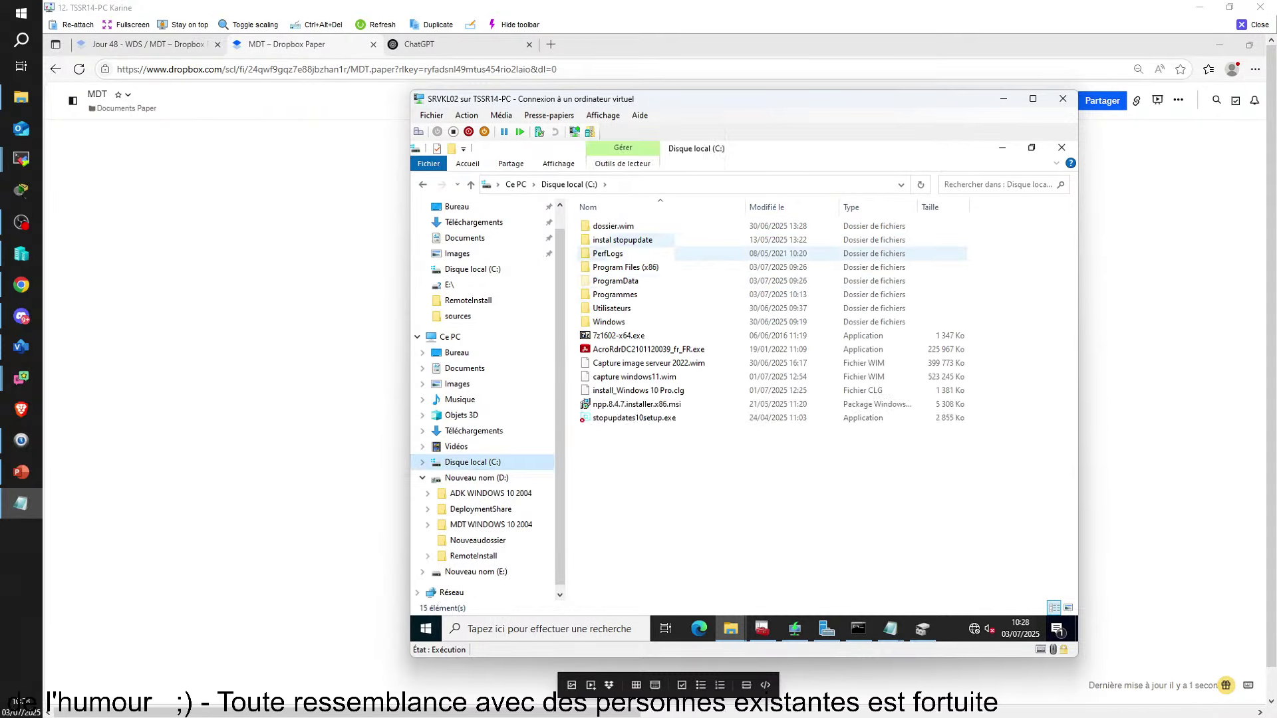
double_click(611, 295)
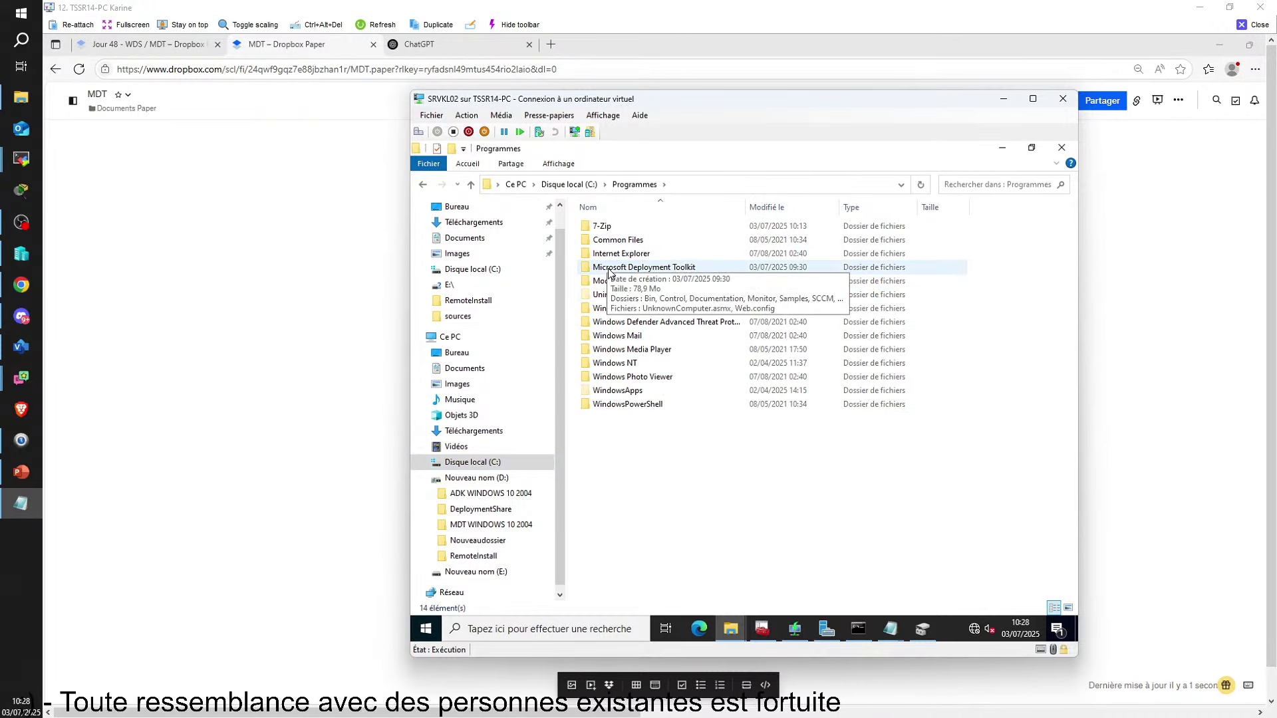
double_click(618, 268)
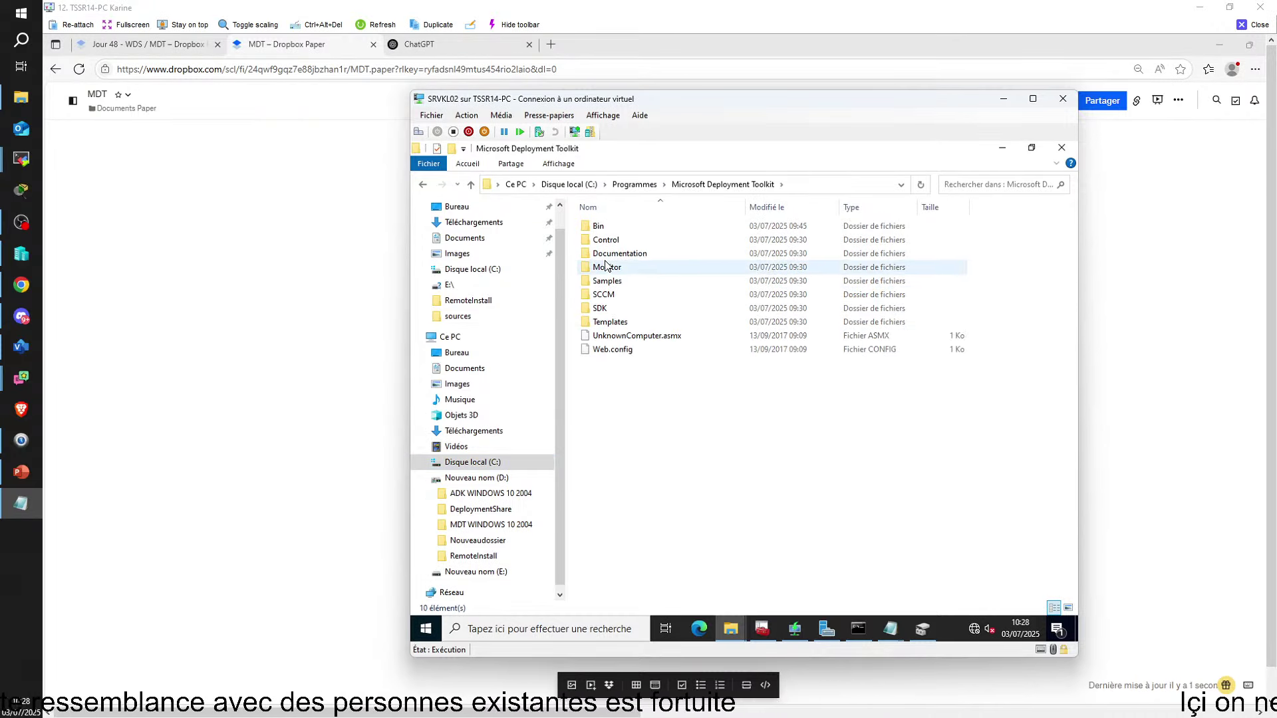
double_click(608, 322)
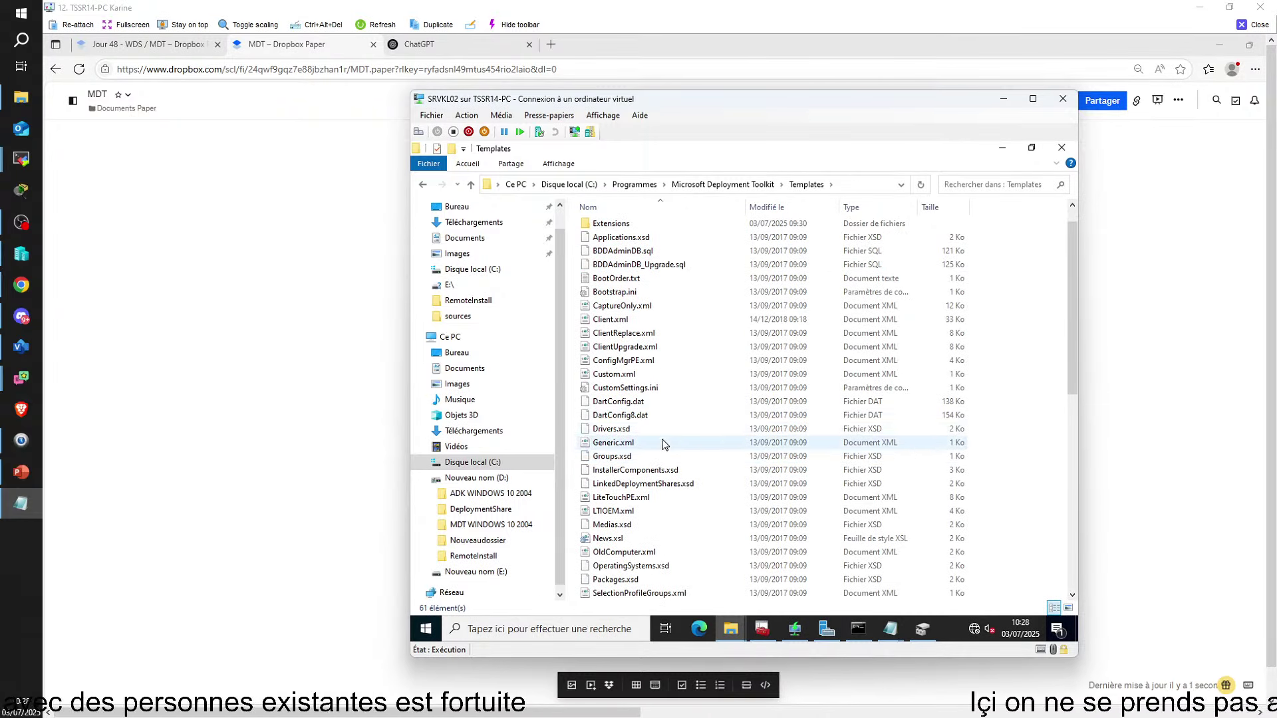
click(617, 244)
double_click(612, 240)
double_click(618, 266)
double_click(649, 308)
right_click(1004, 276)
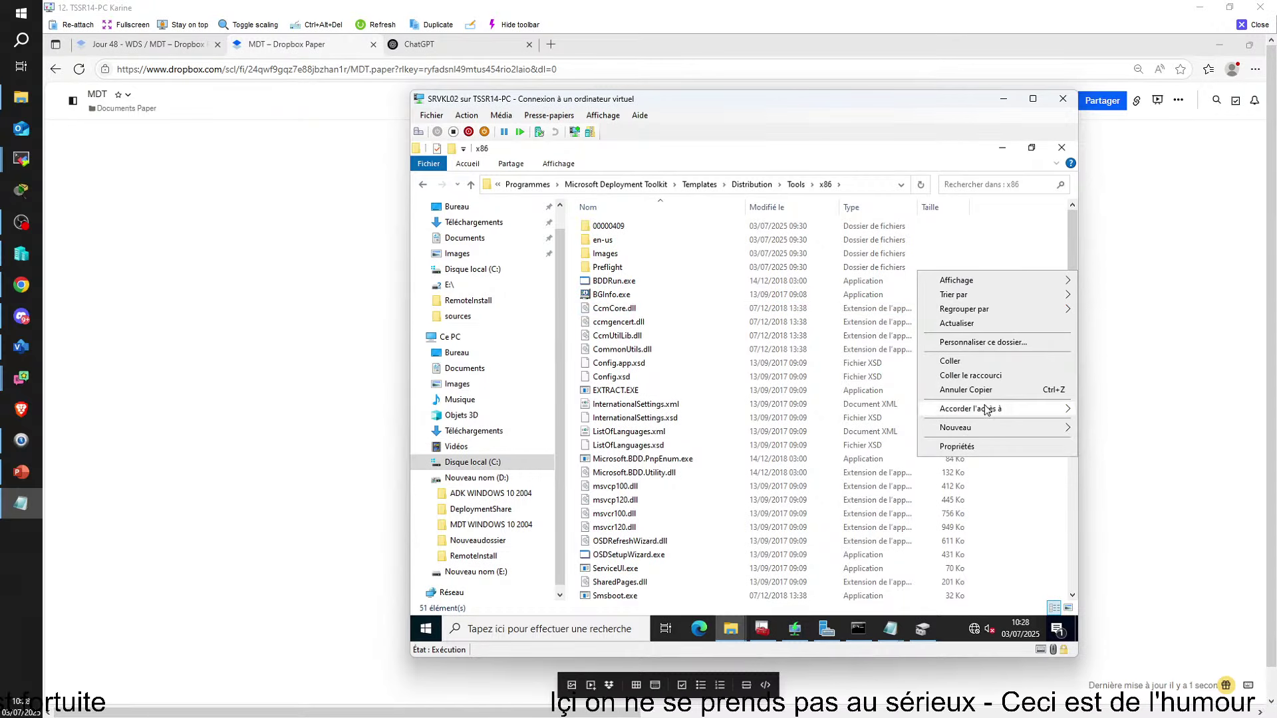
click(975, 361)
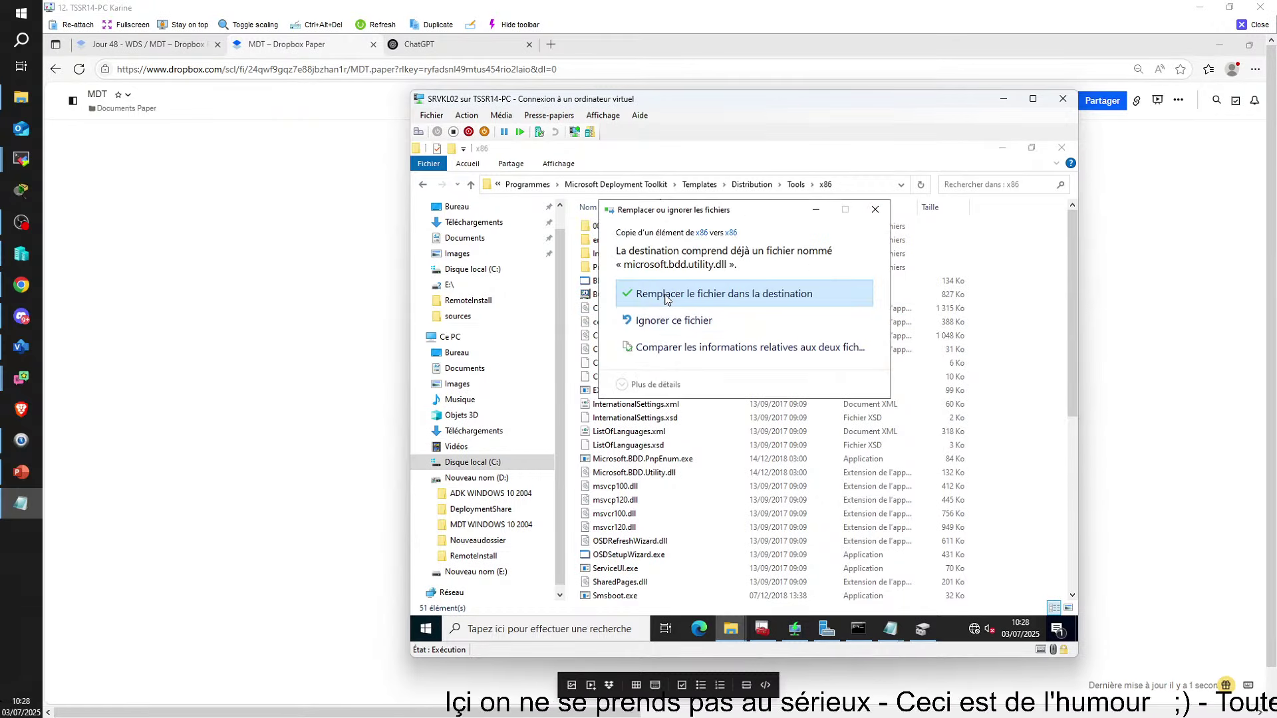
click(666, 298)
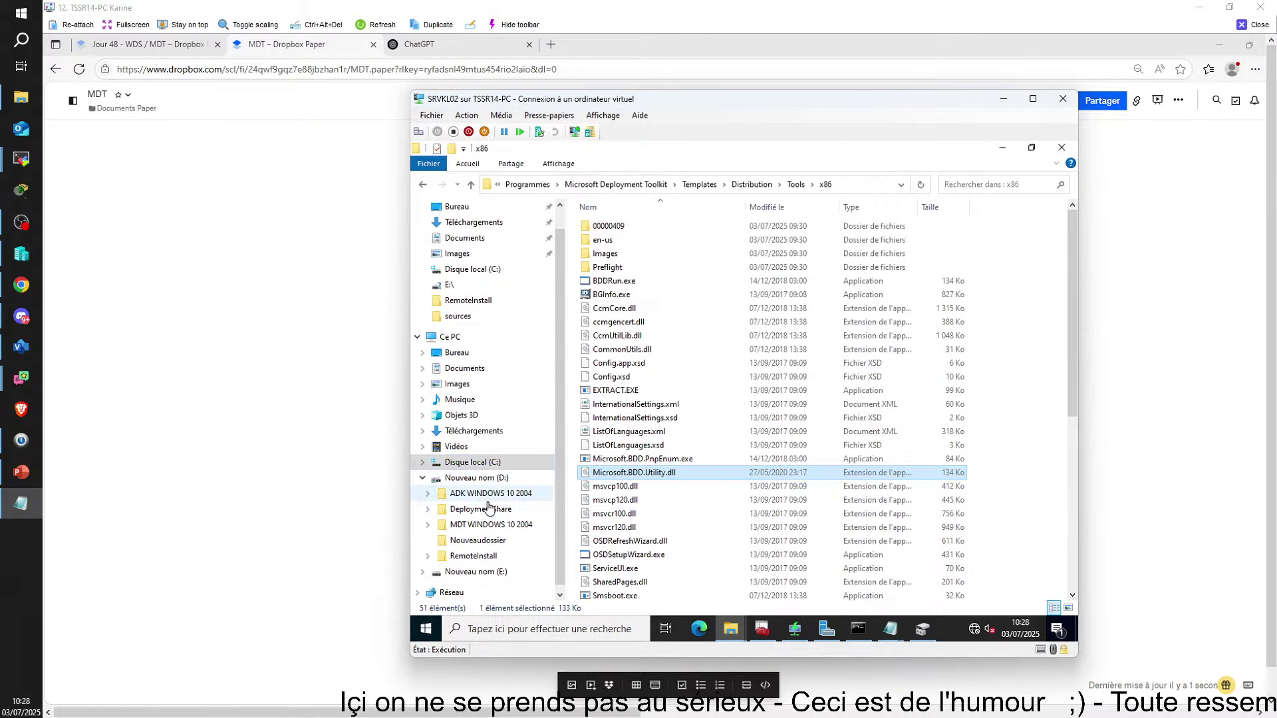
click(475, 477)
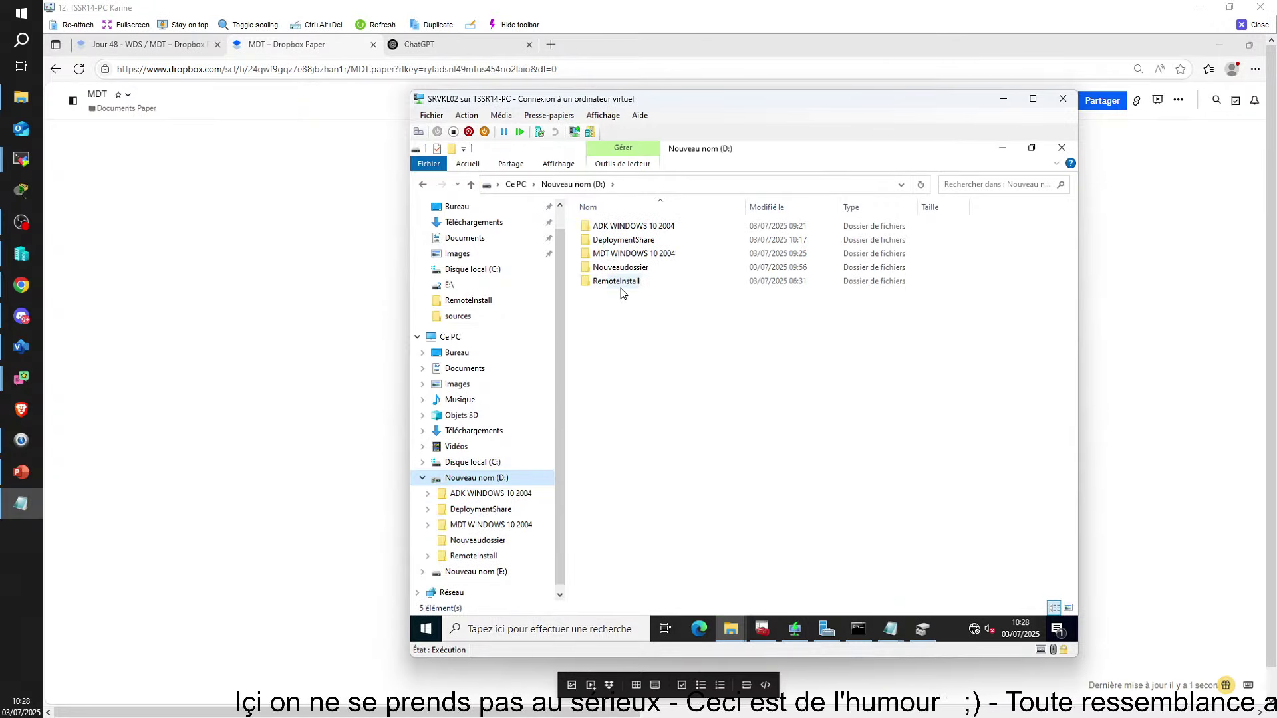
Paste the fix into D:\DeploymentShare\Tools\x86, replacing Microsoft.BDD.Utility.dll with the 27/05/2020 version
click(613, 240)
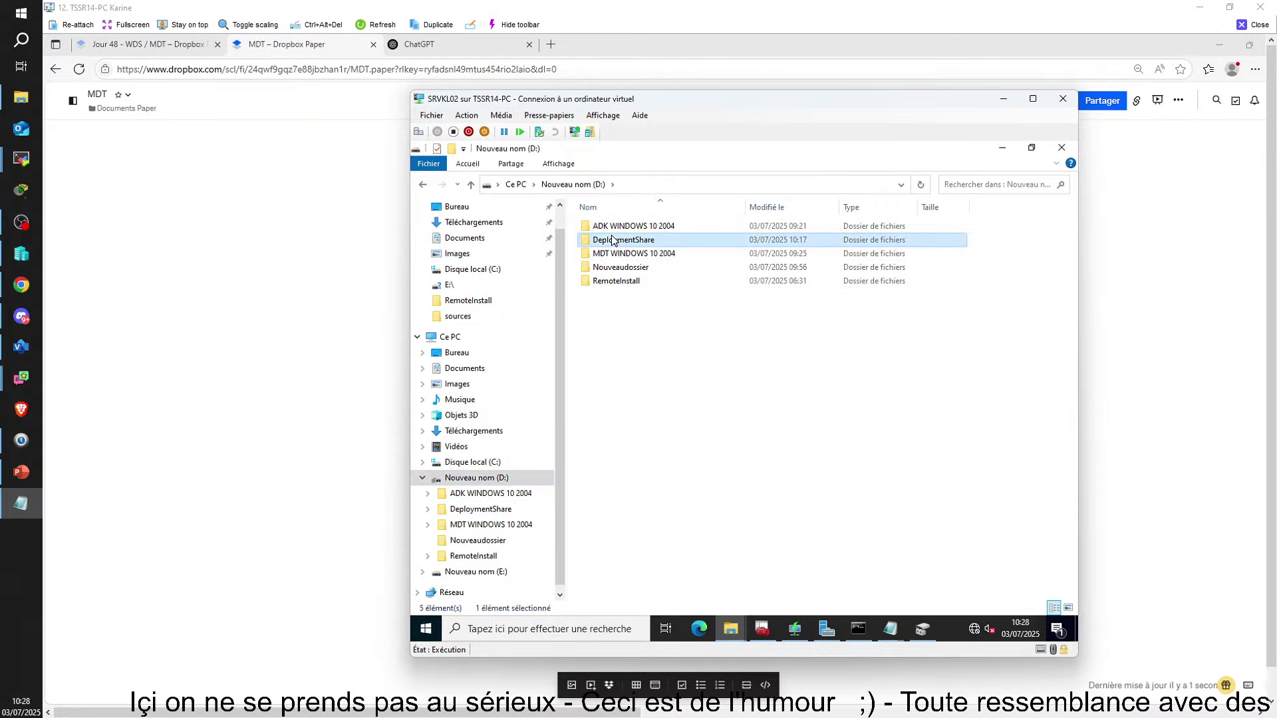
double_click(613, 241)
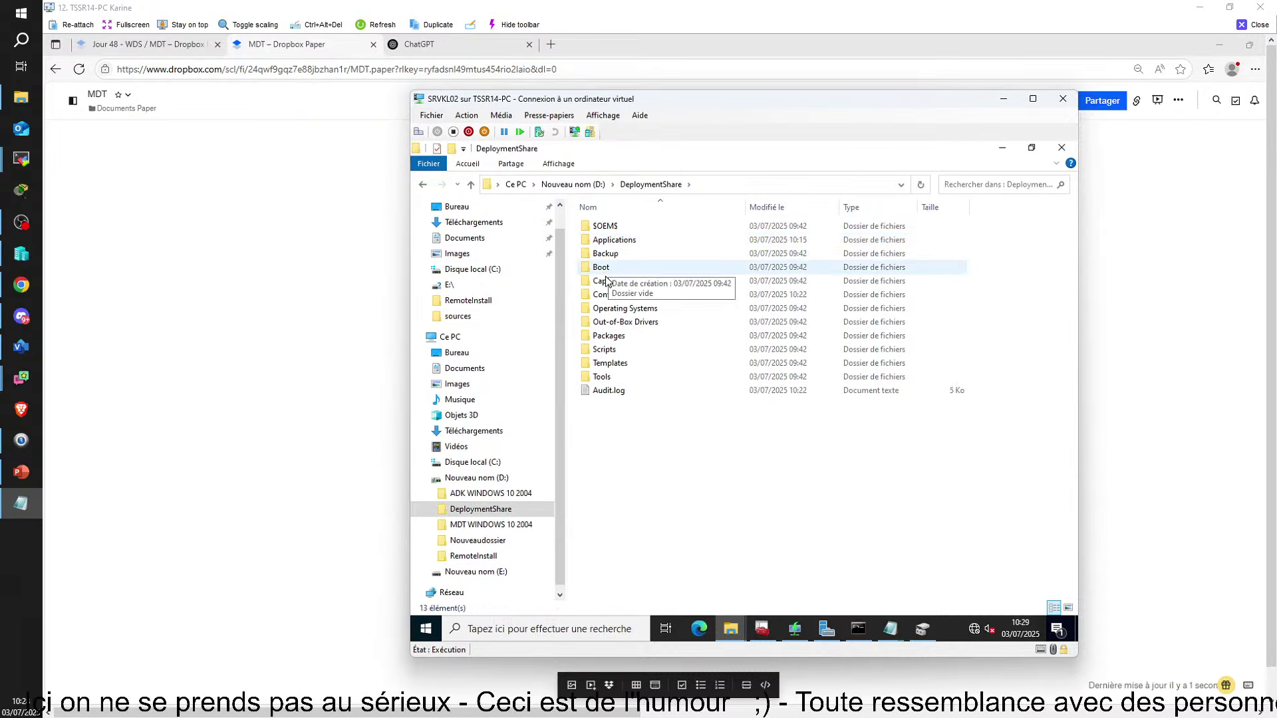
double_click(603, 376)
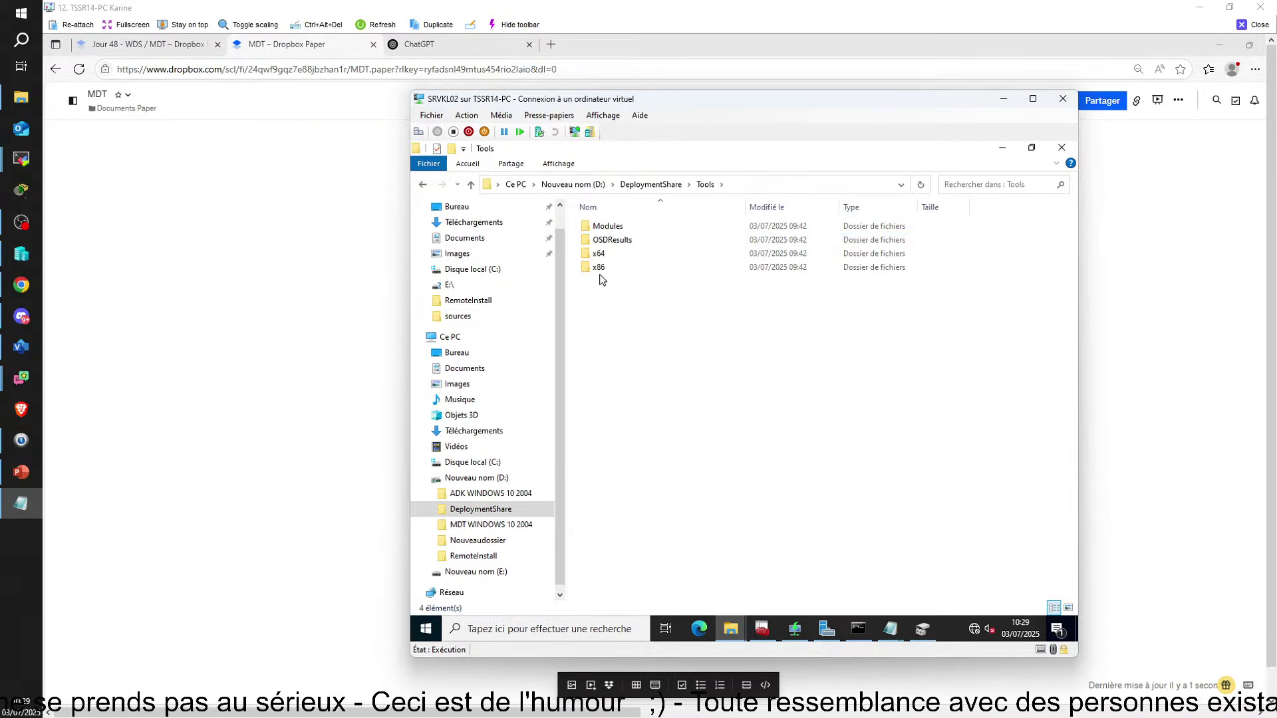
double_click(599, 267)
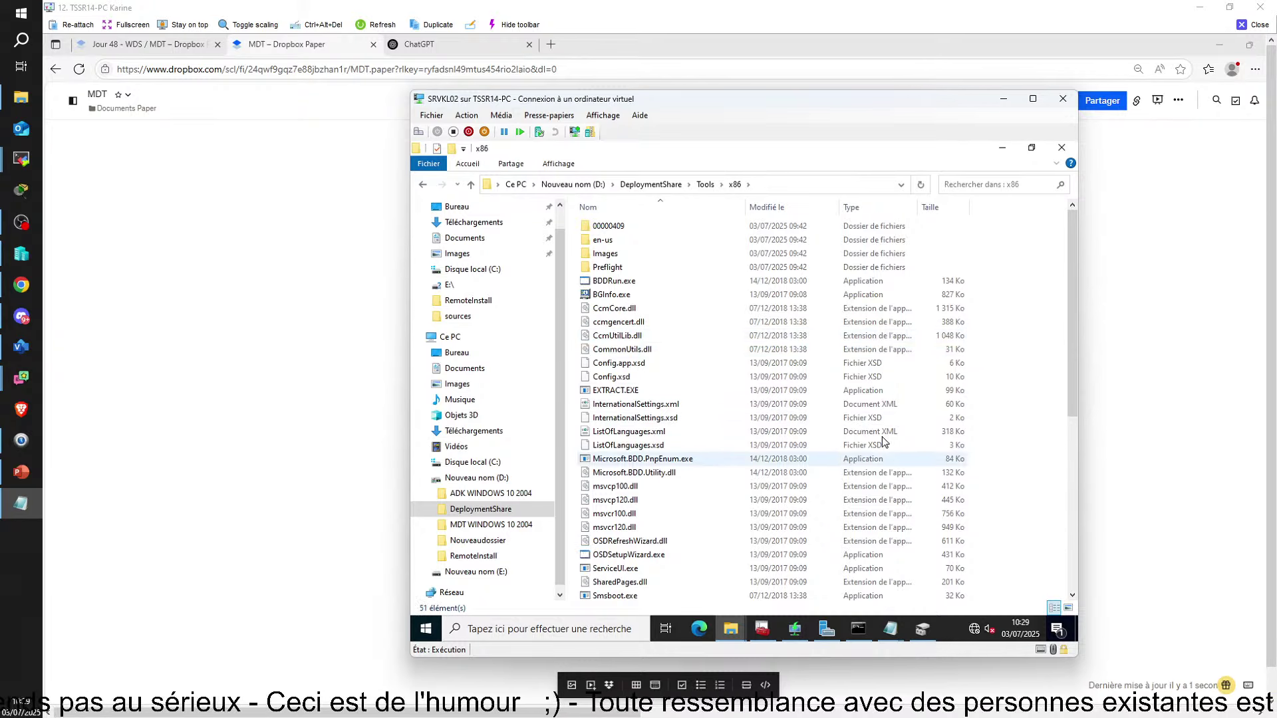
right_click(1031, 351)
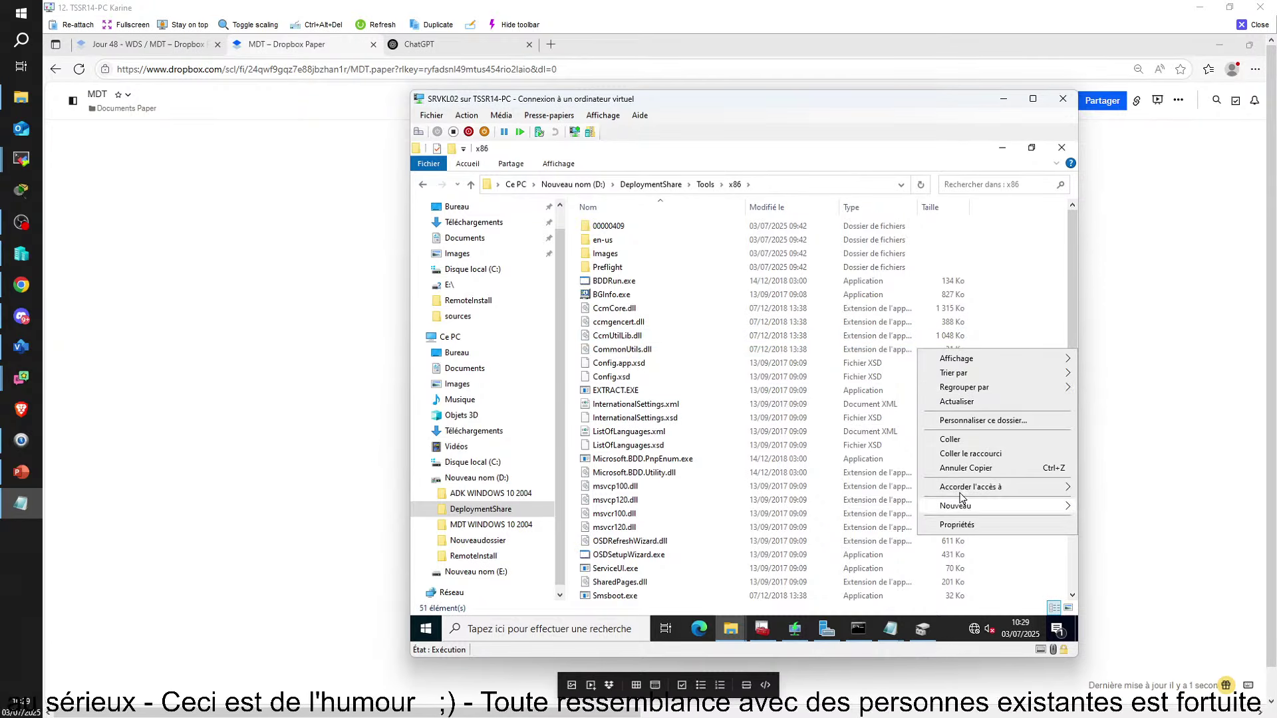
click(951, 440)
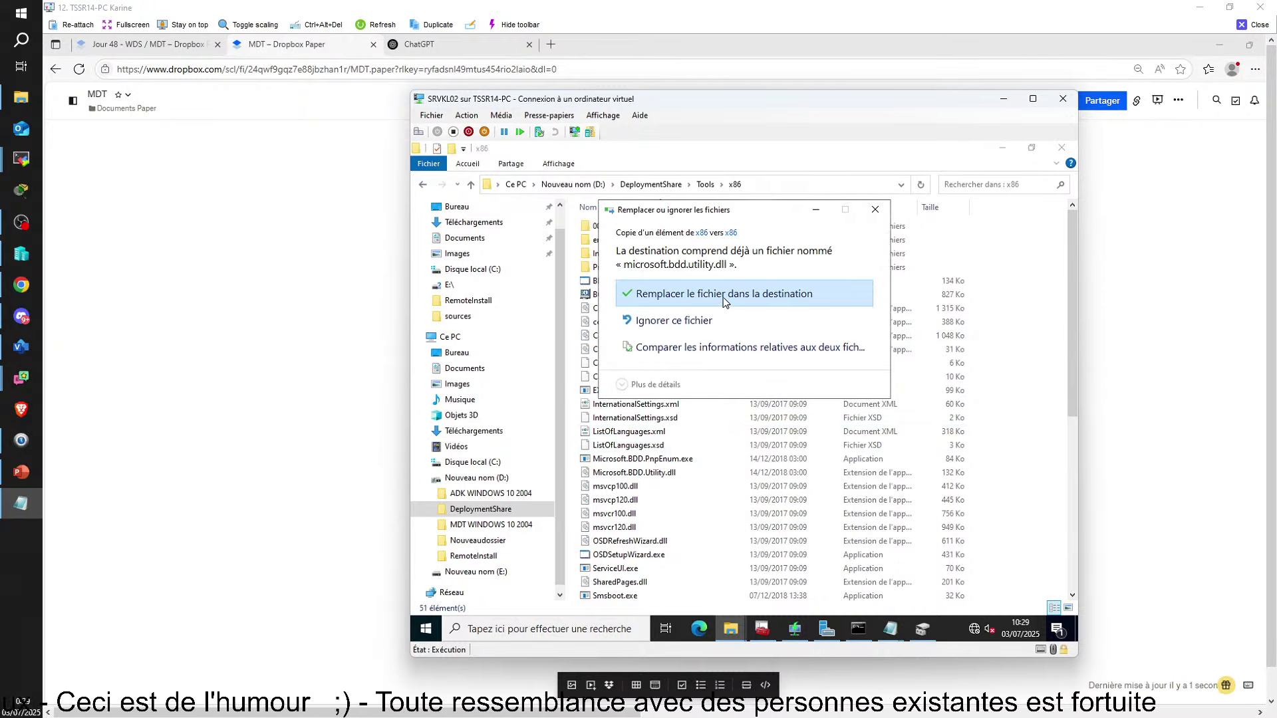
click(724, 298)
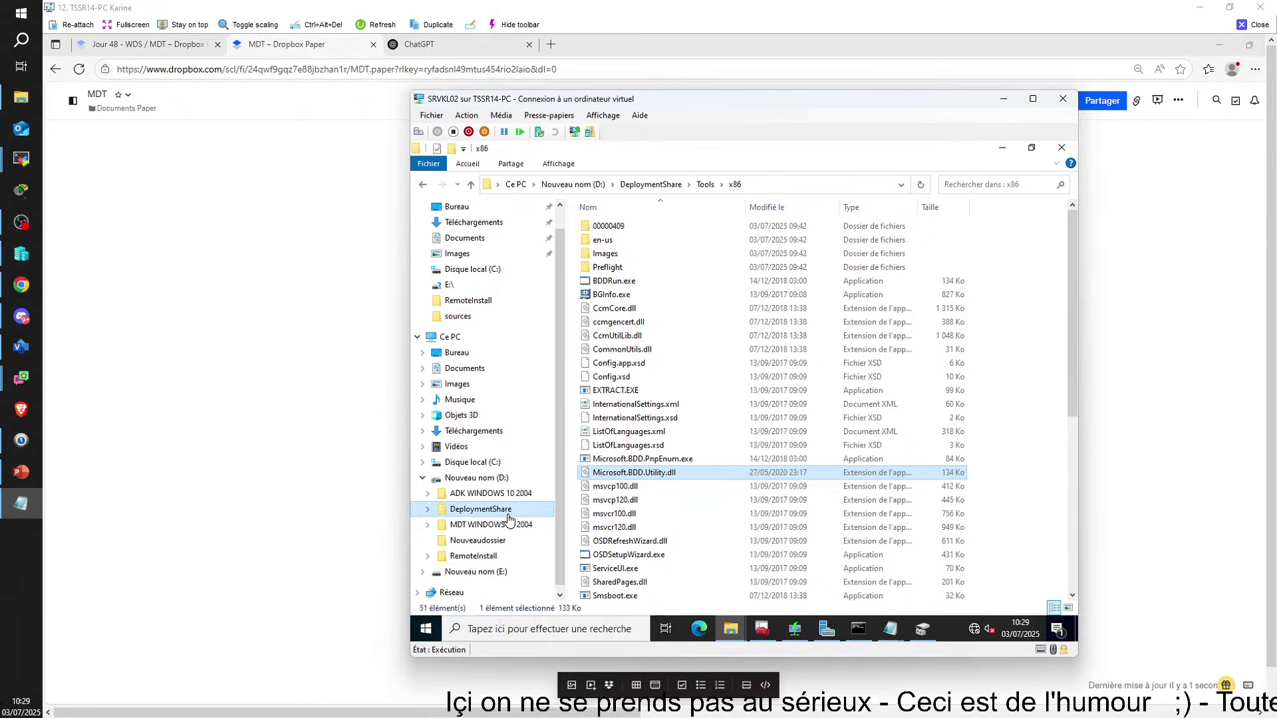
Collapse drive D: in the x86 Explorer tree and switch to the Deployment Workbench
click(762, 629)
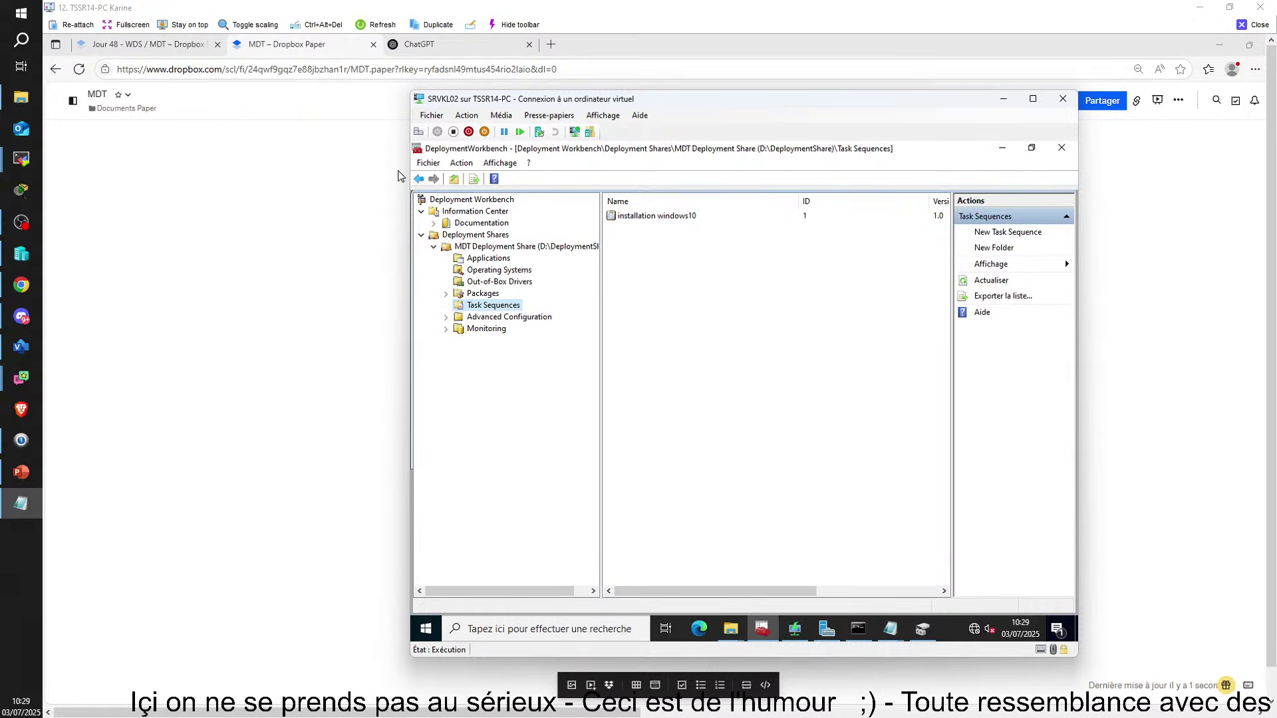
mouse_move(730, 629)
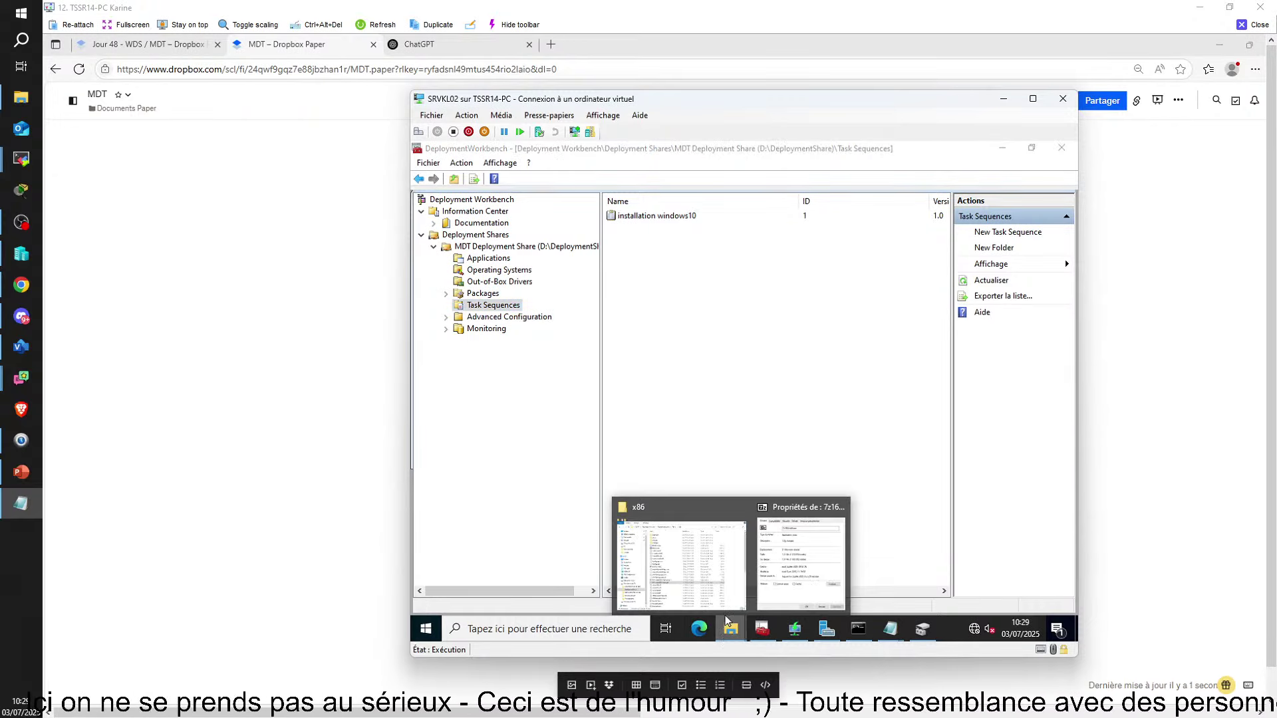
click(675, 556)
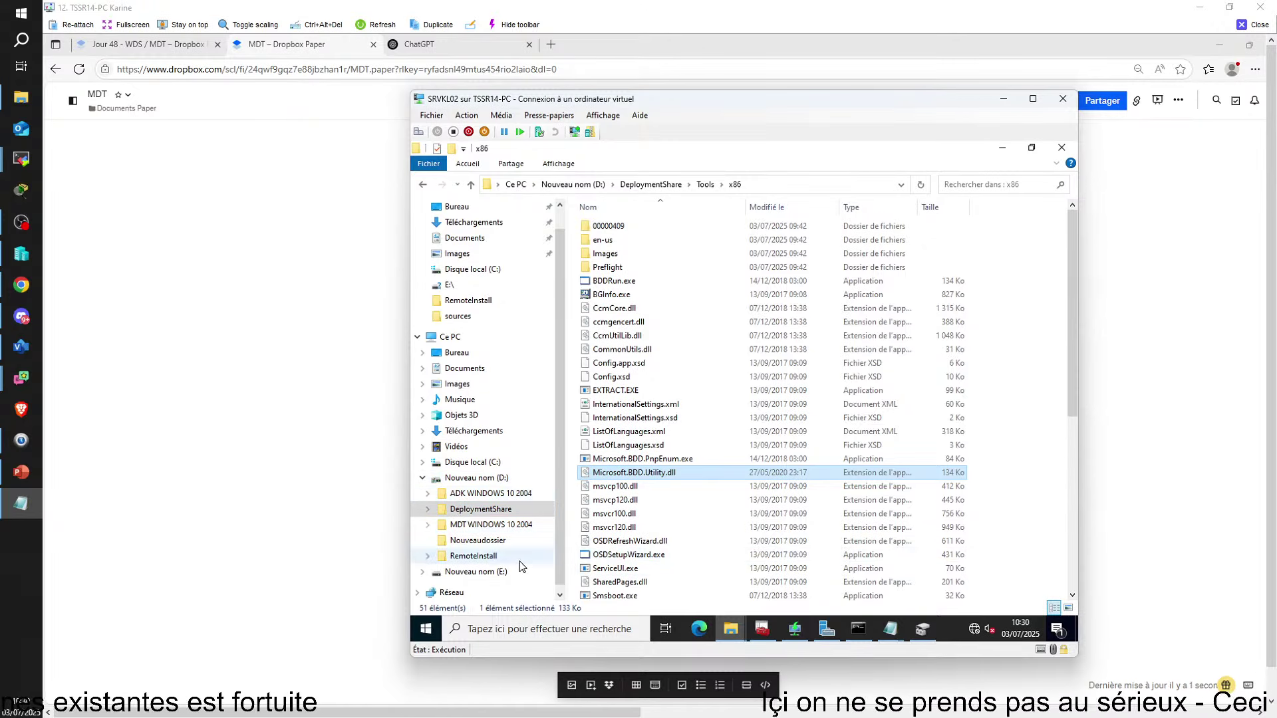
click(423, 479)
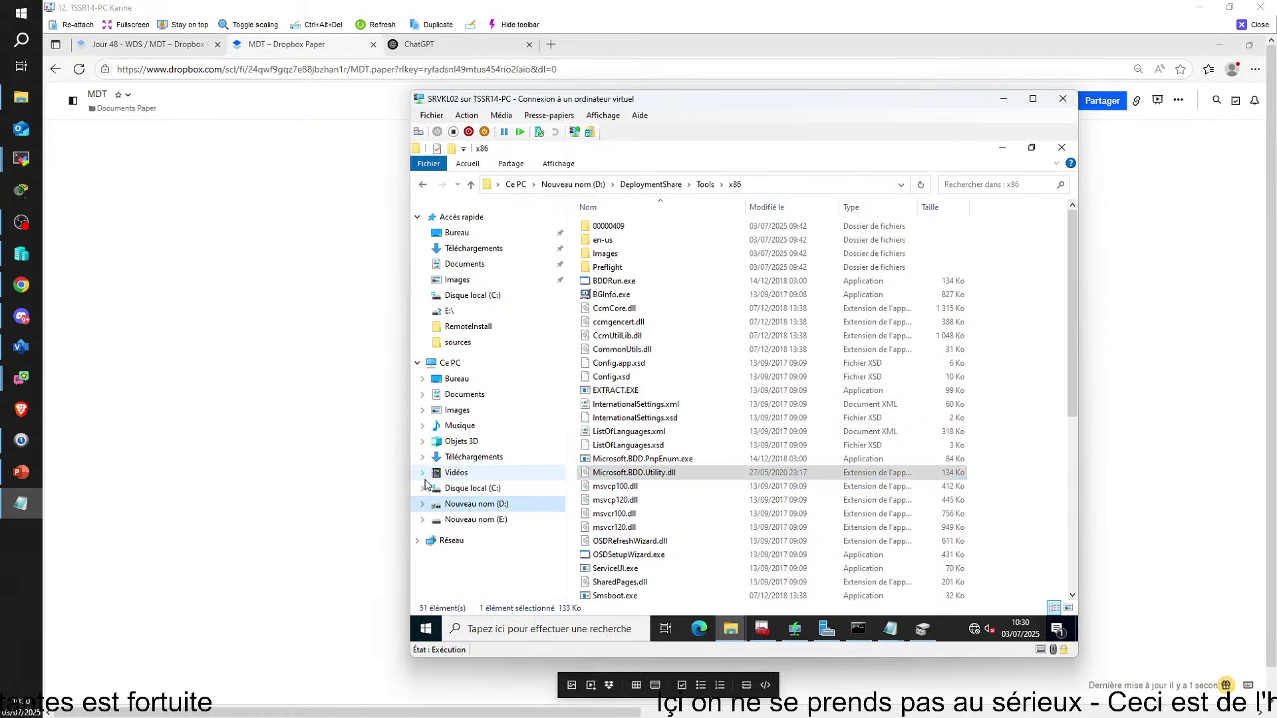
click(762, 628)
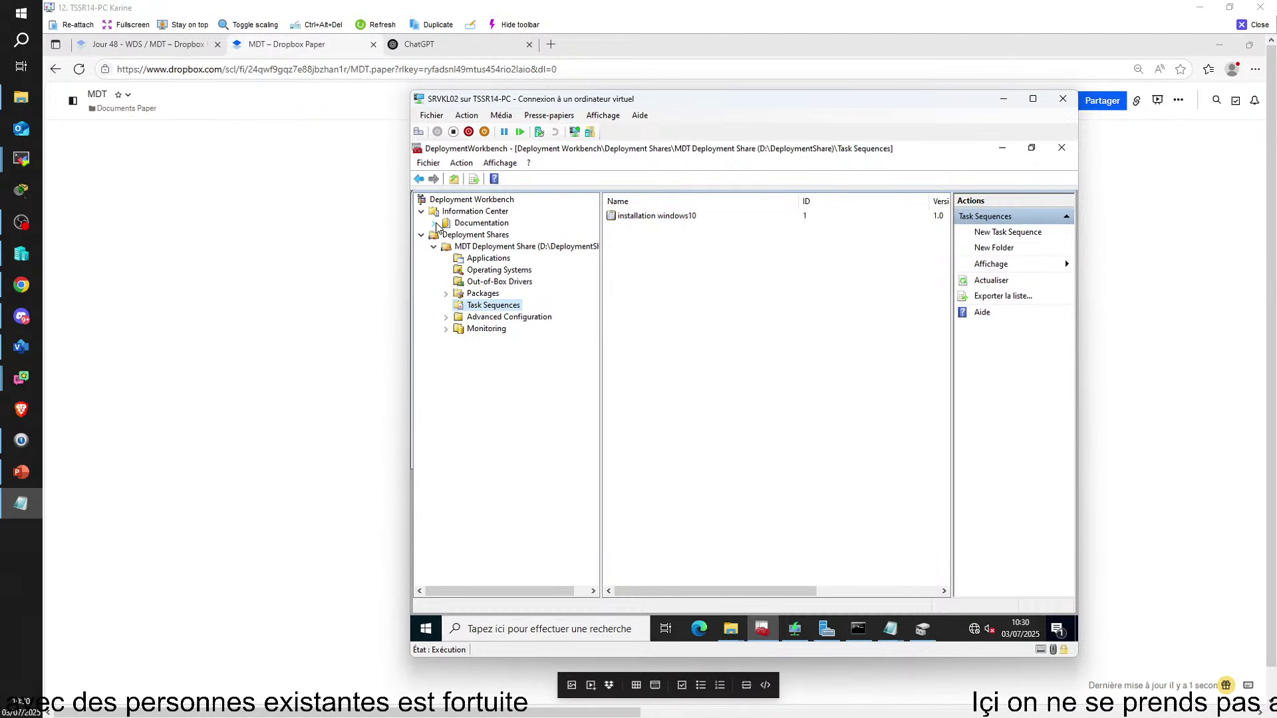
Run Update Deployment Share on MDT Deployment Share with the Optimize option kept
click(473, 248)
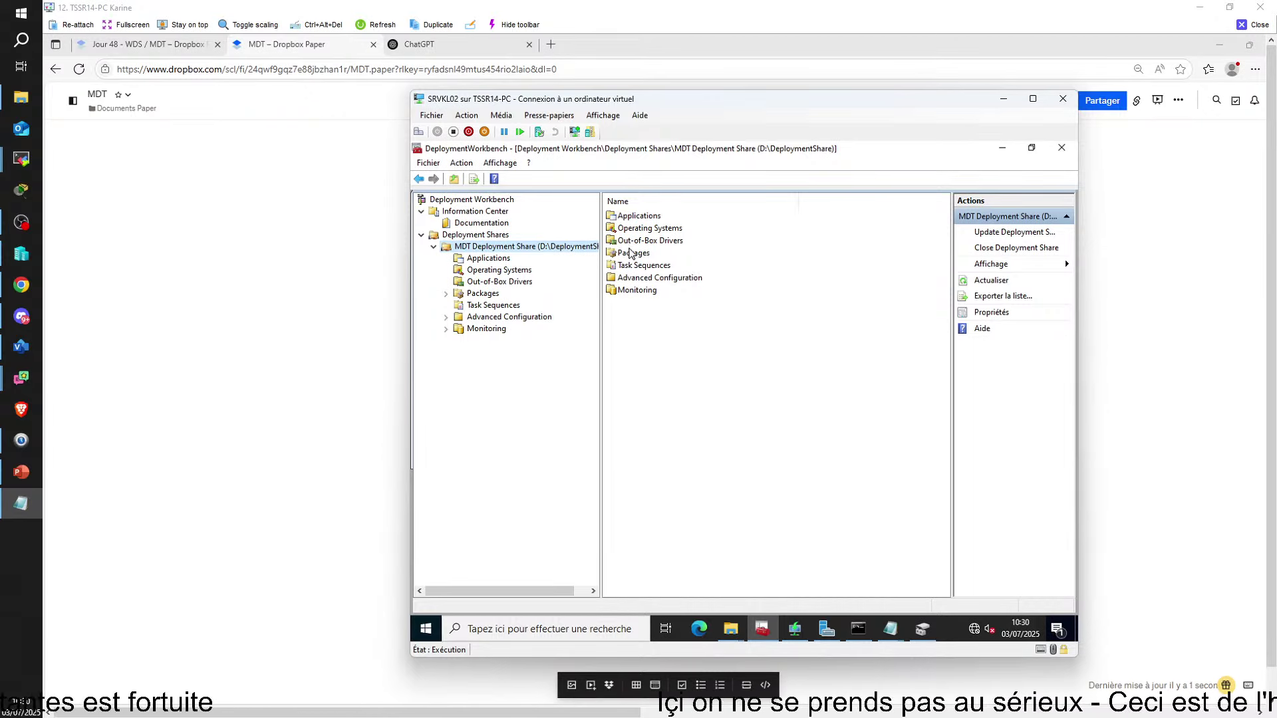
click(635, 255)
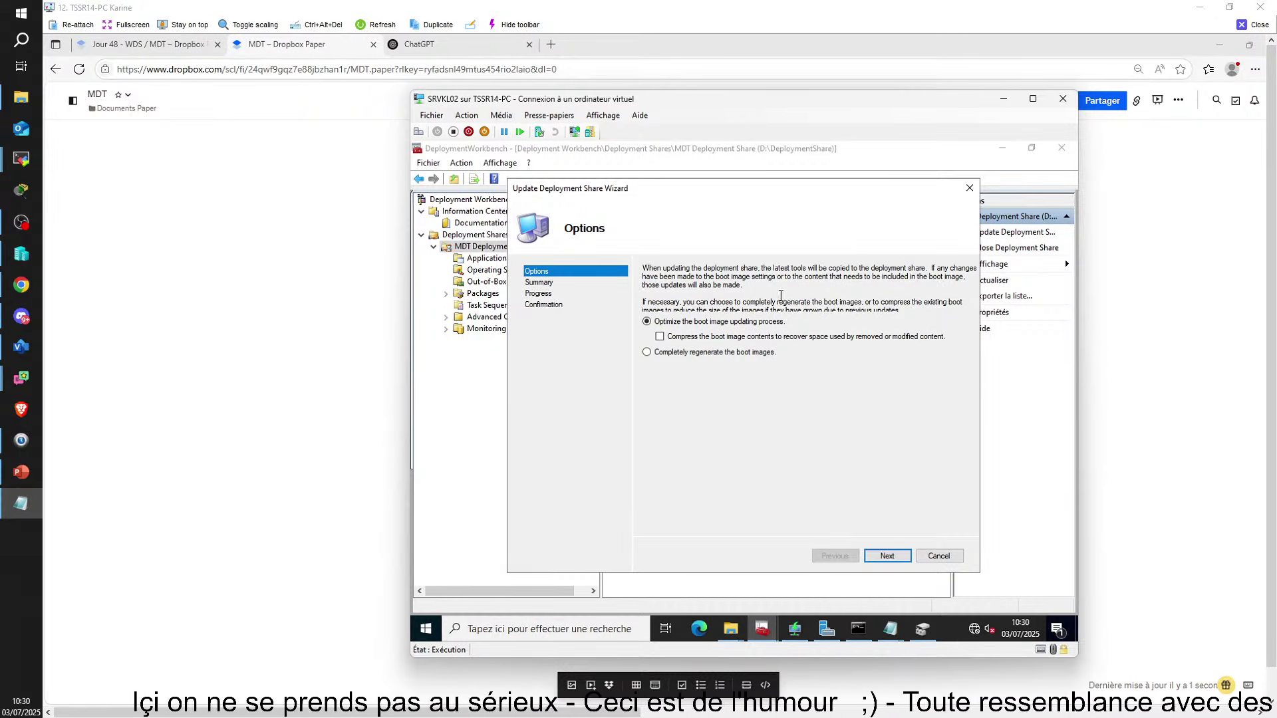
click(898, 558)
click(898, 557)
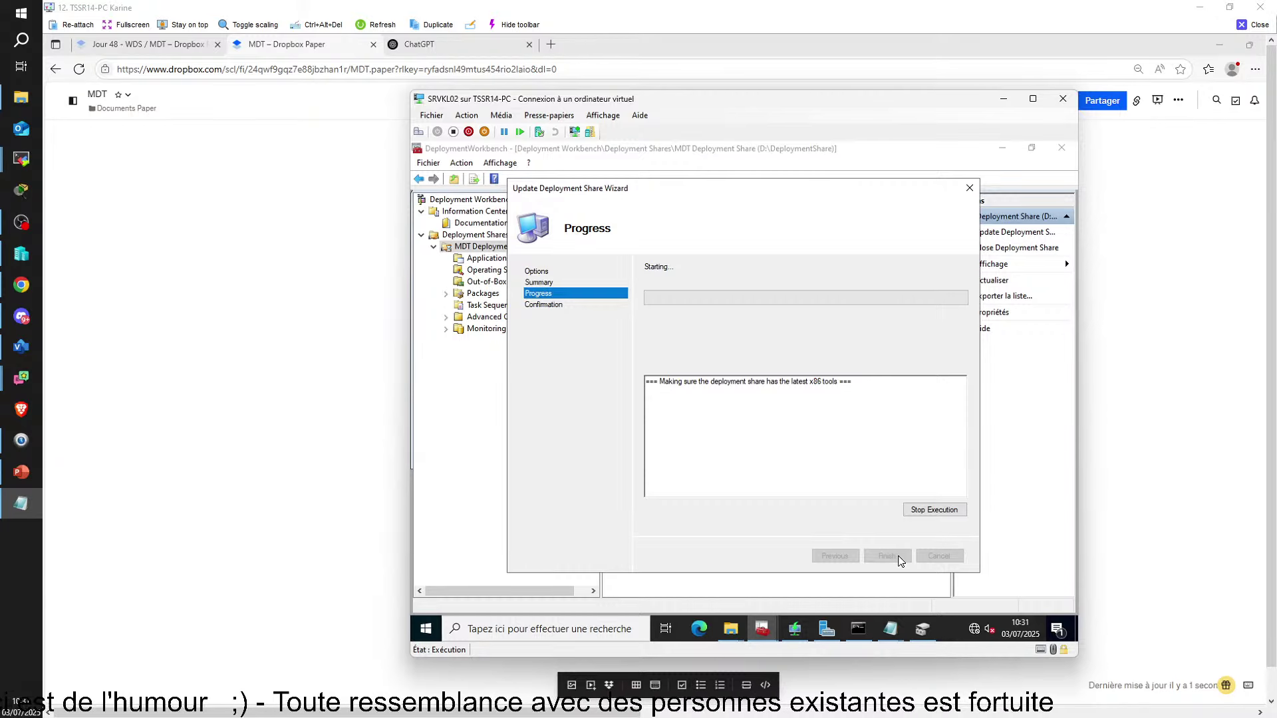